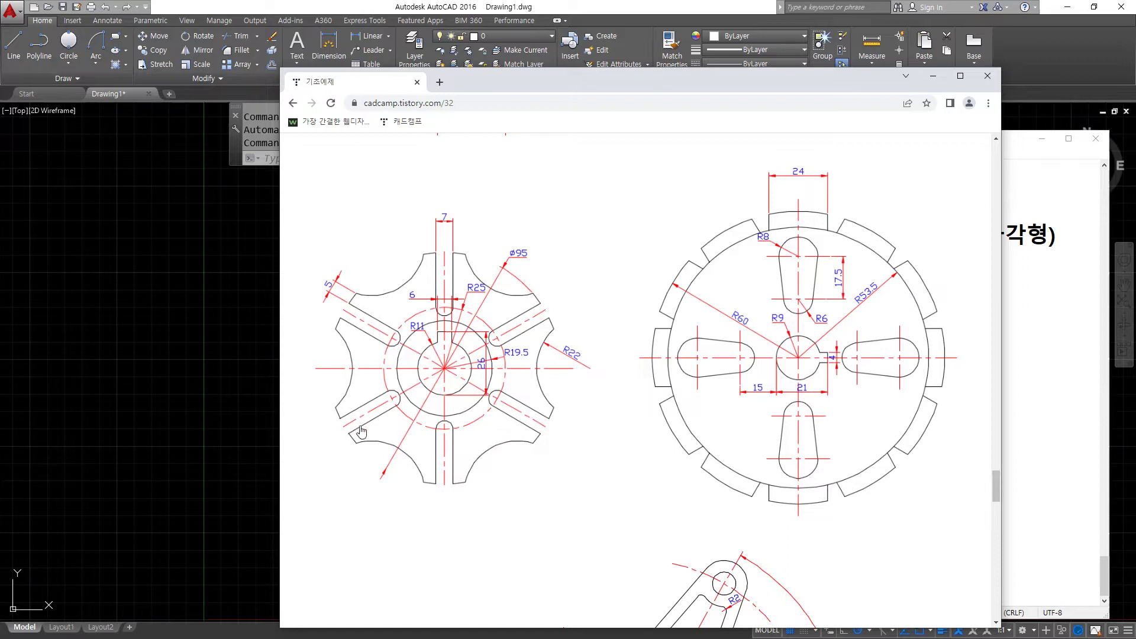
Clear the reference browser and the text window away from the drawing area
mouse_move(393, 534)
left_mouse_down()
mouse_move(266, 480)
mouse_move(499, 206)
mouse_move(483, 523)
mouse_move(382, 508)
left_mouse_up()
key("Escape")
left_click(933, 75)
left_click(179, 307)
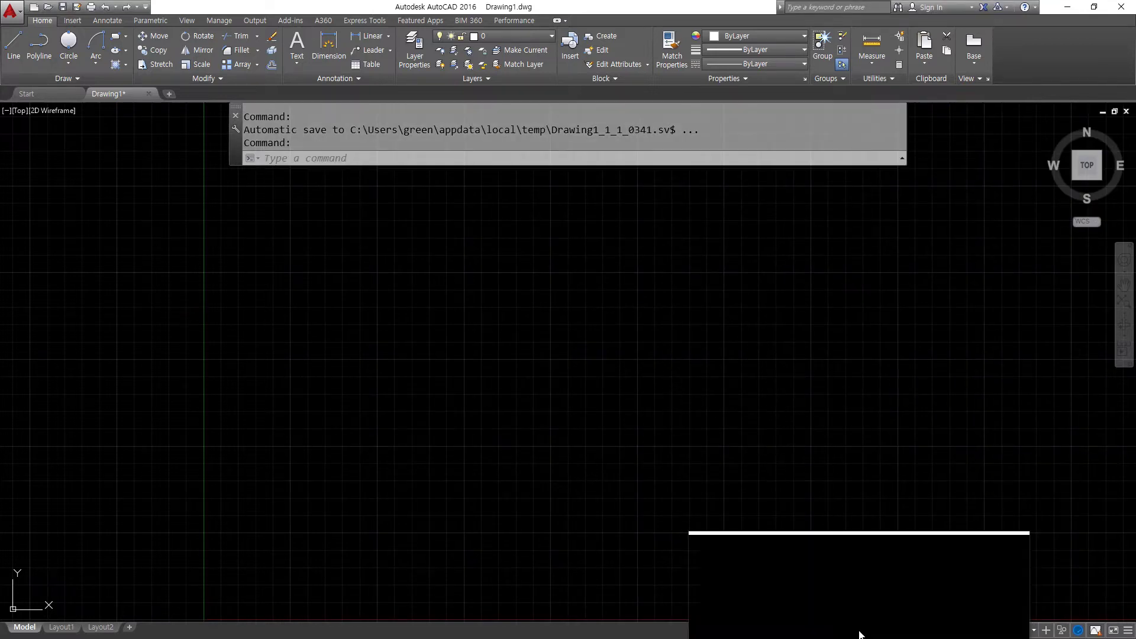
left_click(871, 630)
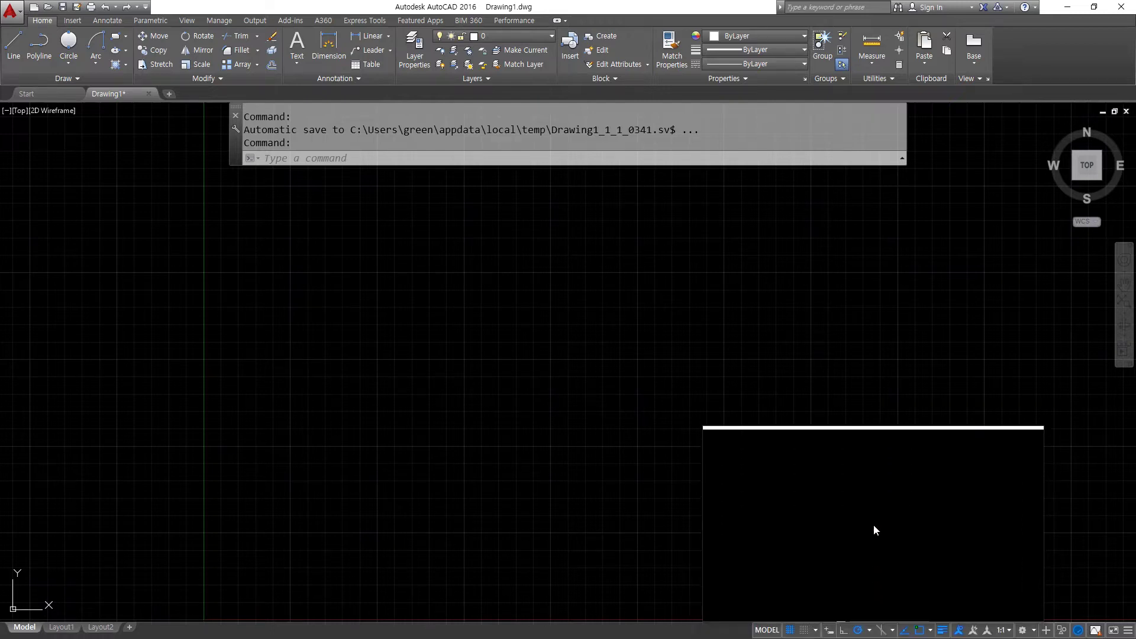
left_click(874, 525)
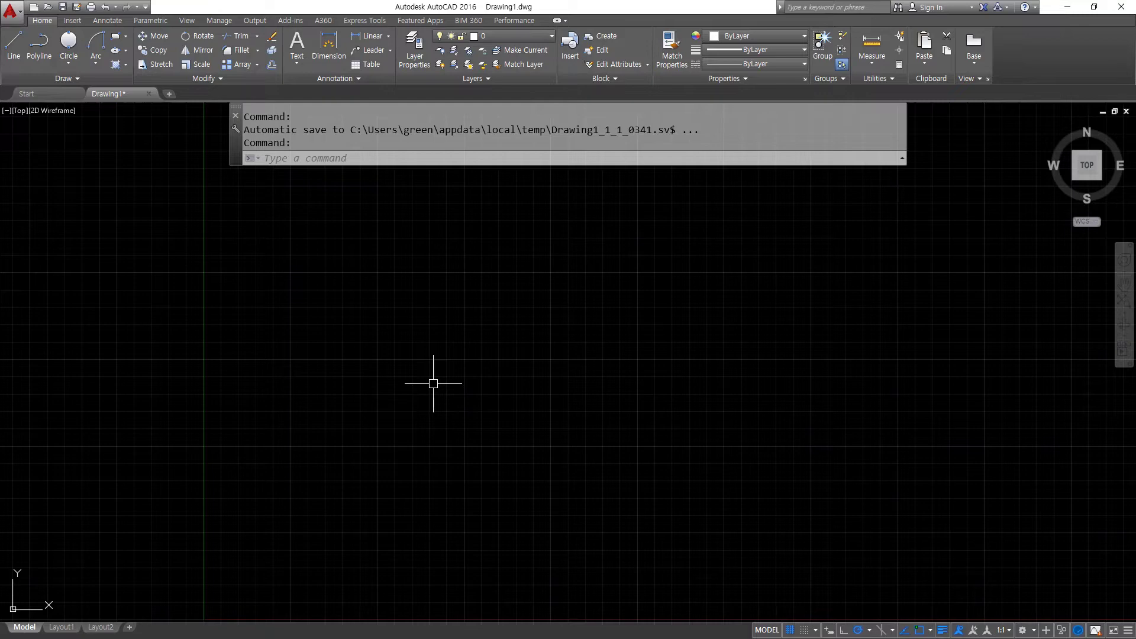
Switch to the enlarged reference image in the browser and examine the slots arranged around the wheel-shaped part
key("alt+Tab")
mouse_move(415, 195)
left_mouse_down()
mouse_move(545, 195)
mouse_move(699, 84)
mouse_move(677, 36)
left_mouse_up()
key("ctrl+2")
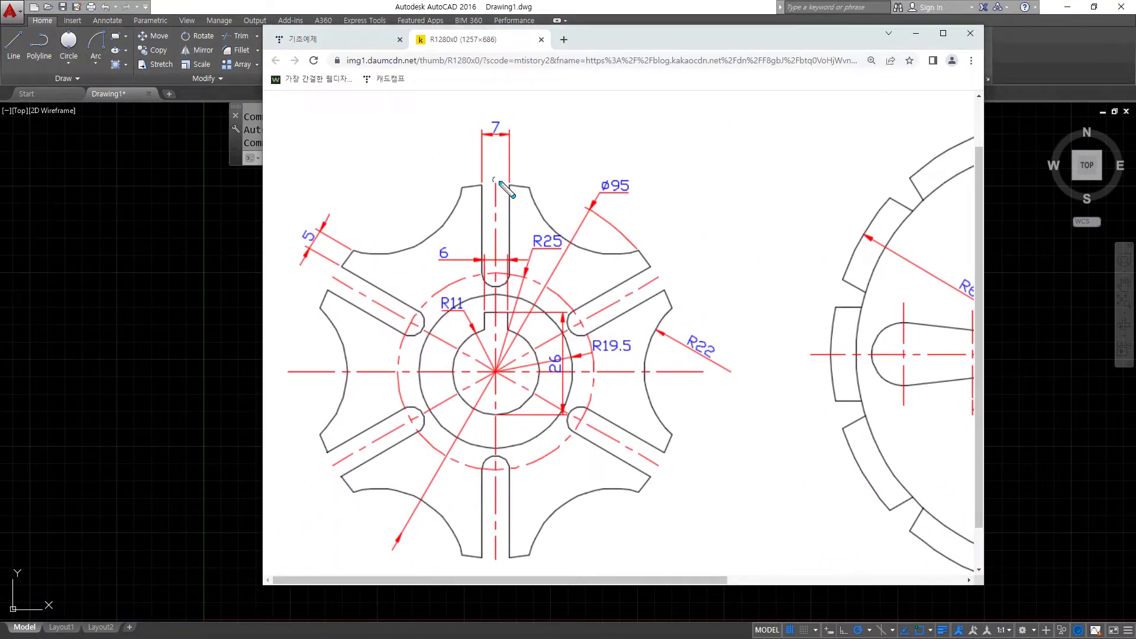
mouse_move(507, 203)
left_mouse_down()
mouse_move(473, 185)
mouse_move(516, 215)
left_mouse_up()
left_click_drag(665, 310, 696, 312)
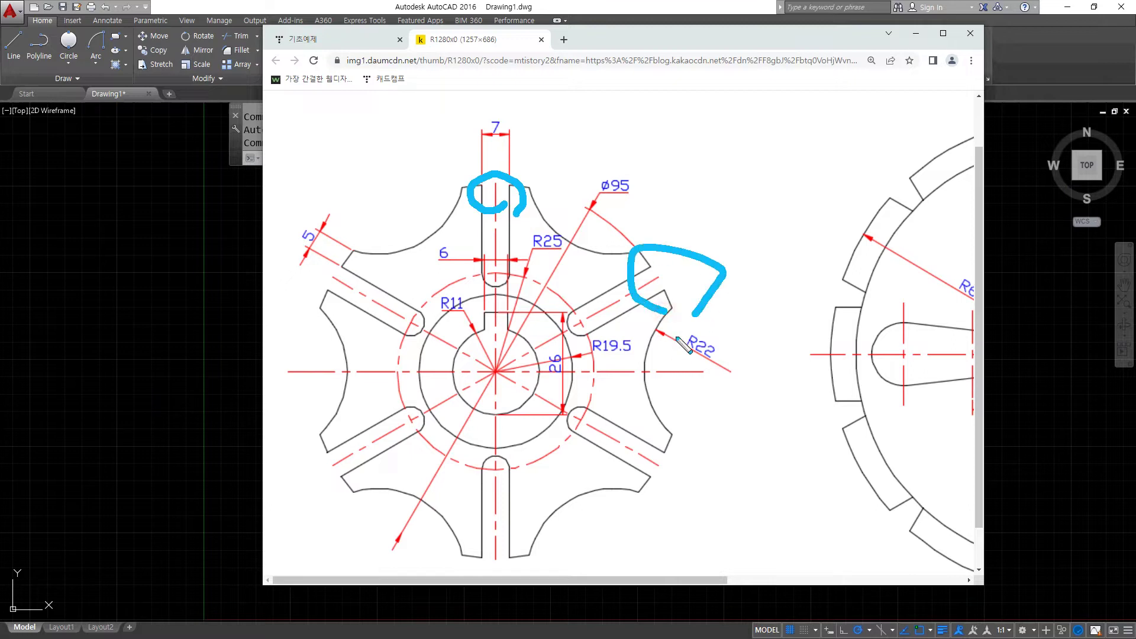
left_click_drag(648, 470, 651, 469)
mouse_move(491, 570)
left_mouse_down()
mouse_move(503, 538)
mouse_move(503, 583)
left_mouse_up()
mouse_move(309, 468)
left_mouse_down()
mouse_move(324, 453)
mouse_move(342, 488)
left_mouse_up()
left_click_drag(365, 298, 351, 267)
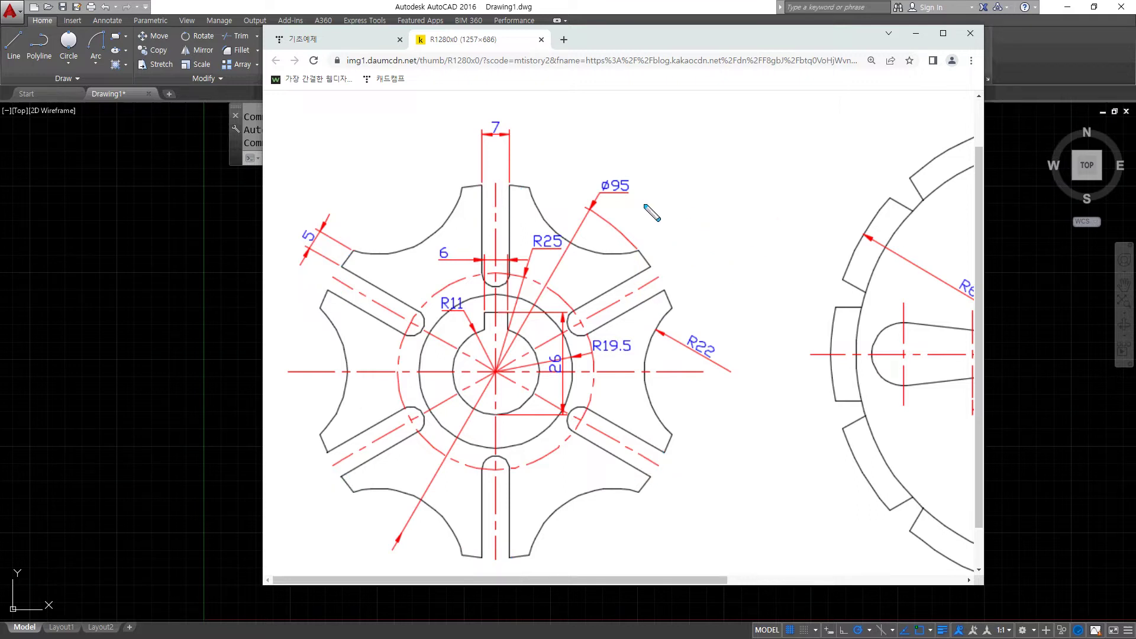
Examine the angle between neighbouring slots and the upper-right slot's angle from the horizontal centerline, and return to AutoCAD
key("e")
left_click_drag(496, 165, 488, 241)
left_click_drag(668, 271, 617, 299)
mouse_move(590, 131)
left_mouse_down()
mouse_move(583, 186)
mouse_move(621, 177)
left_mouse_up()
mouse_move(496, 165)
left_mouse_down()
mouse_move(495, 374)
mouse_move(751, 368)
left_mouse_up()
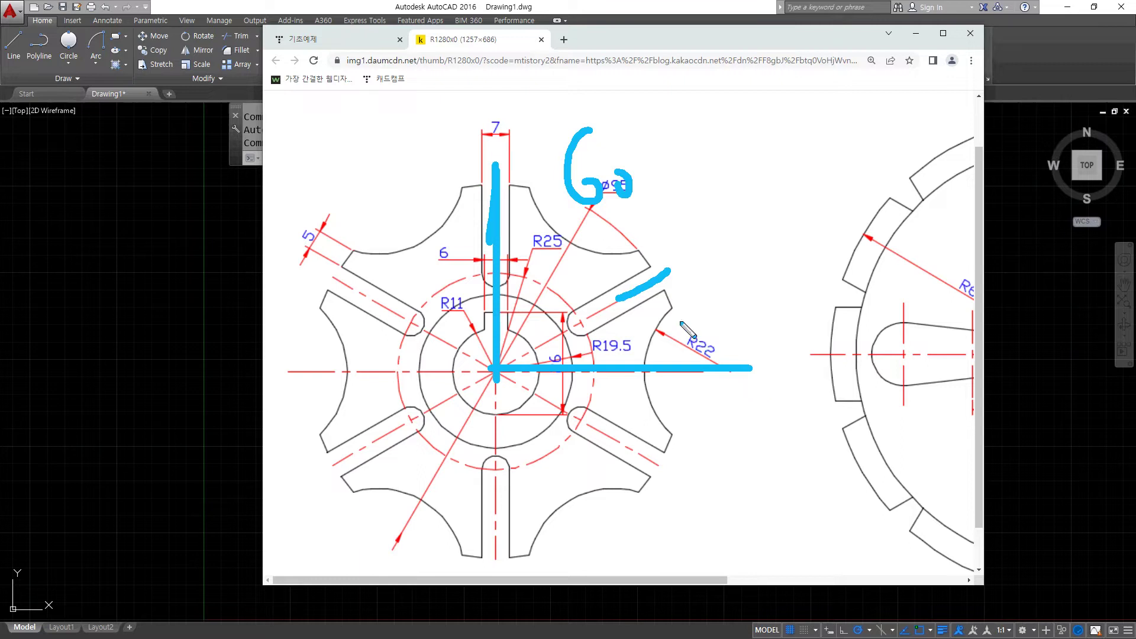
left_click_drag(667, 290, 684, 364)
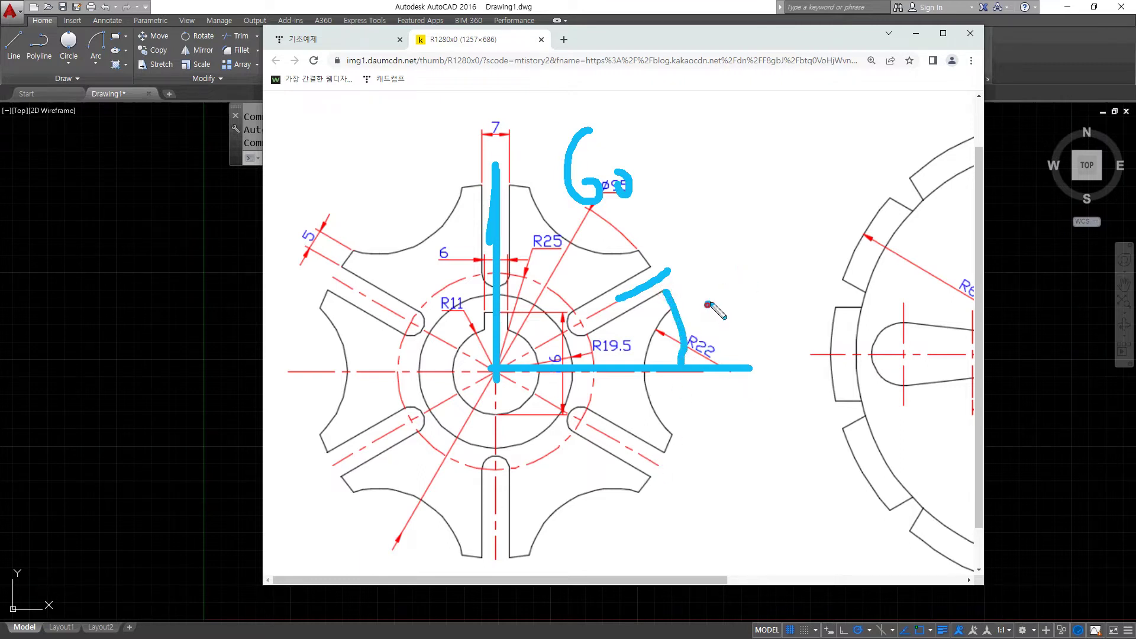
mouse_move(706, 302)
left_mouse_down()
mouse_move(722, 337)
mouse_move(751, 300)
left_mouse_up()
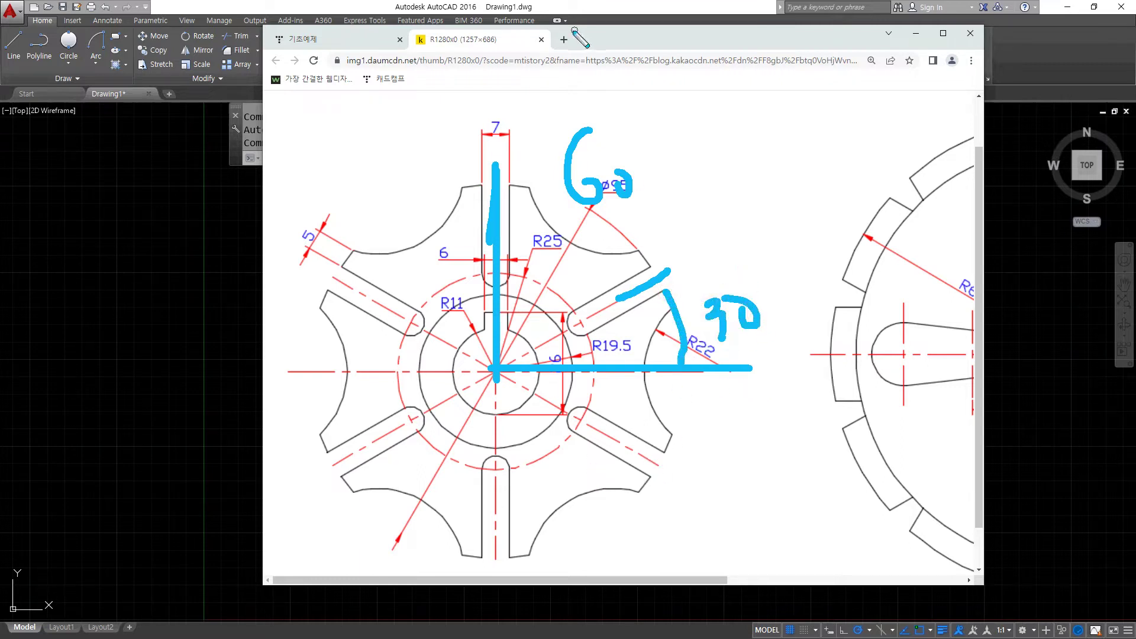
key("Escape")
left_click_drag(598, 38, 0, 60)
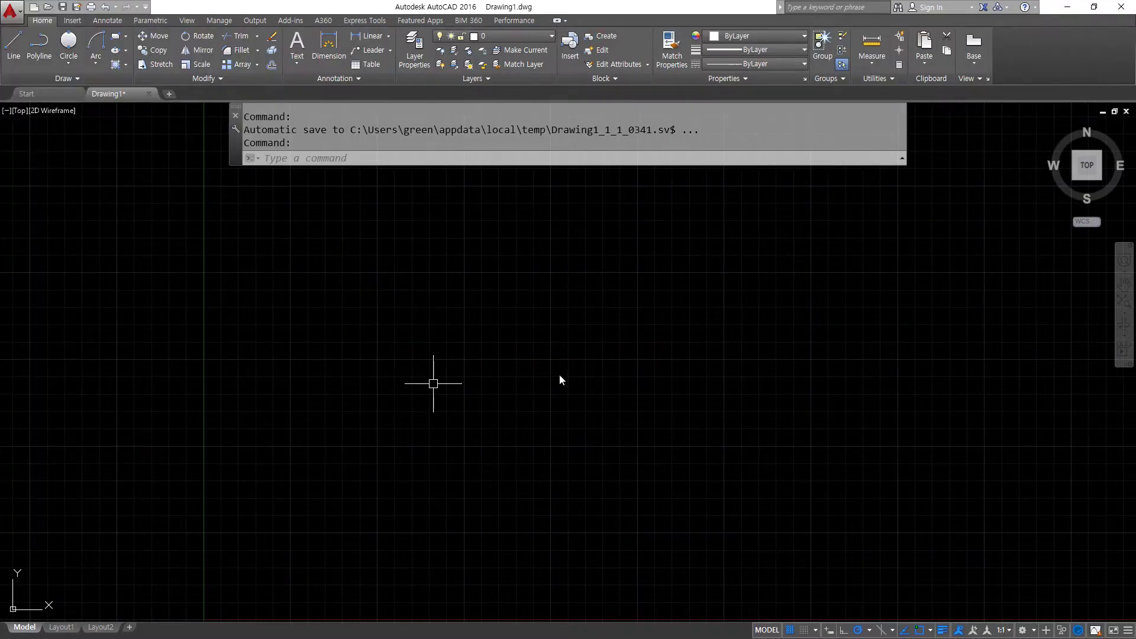
Create a new layer named cen and set its color to index 1 (red)
left_click(412, 48)
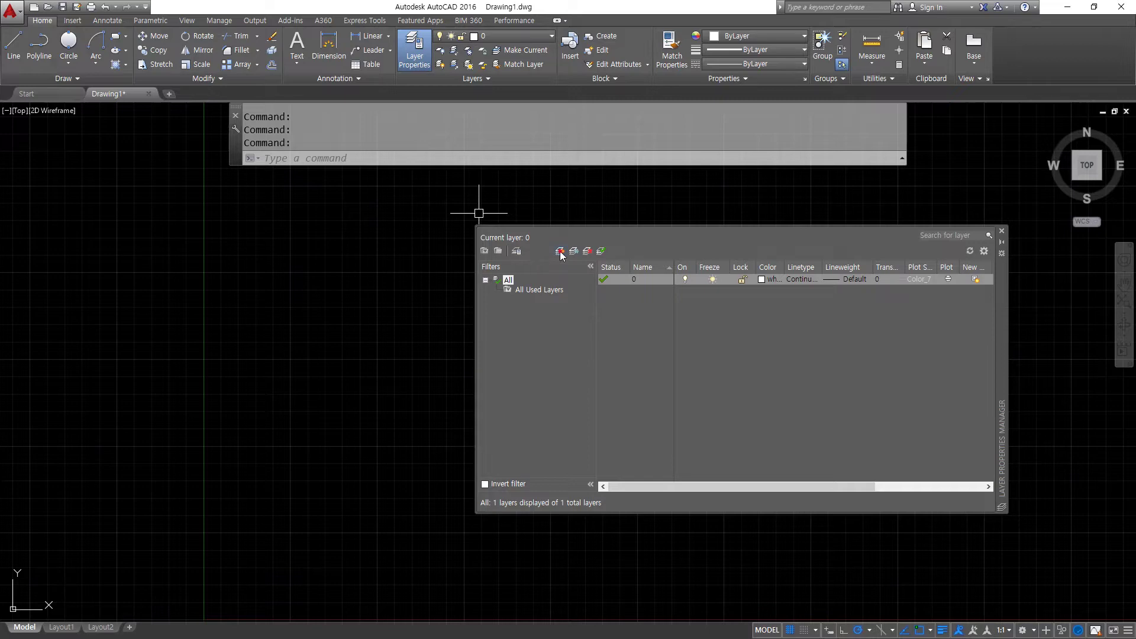
left_click(559, 251)
type("cen")
key("Return")
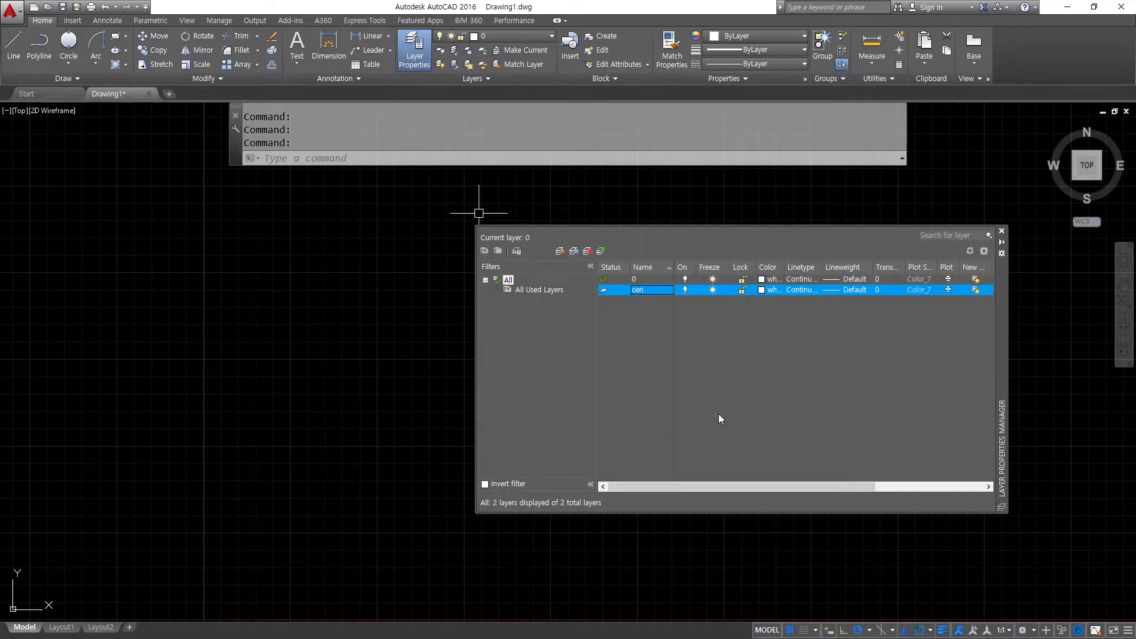
left_click(761, 290)
type("1")
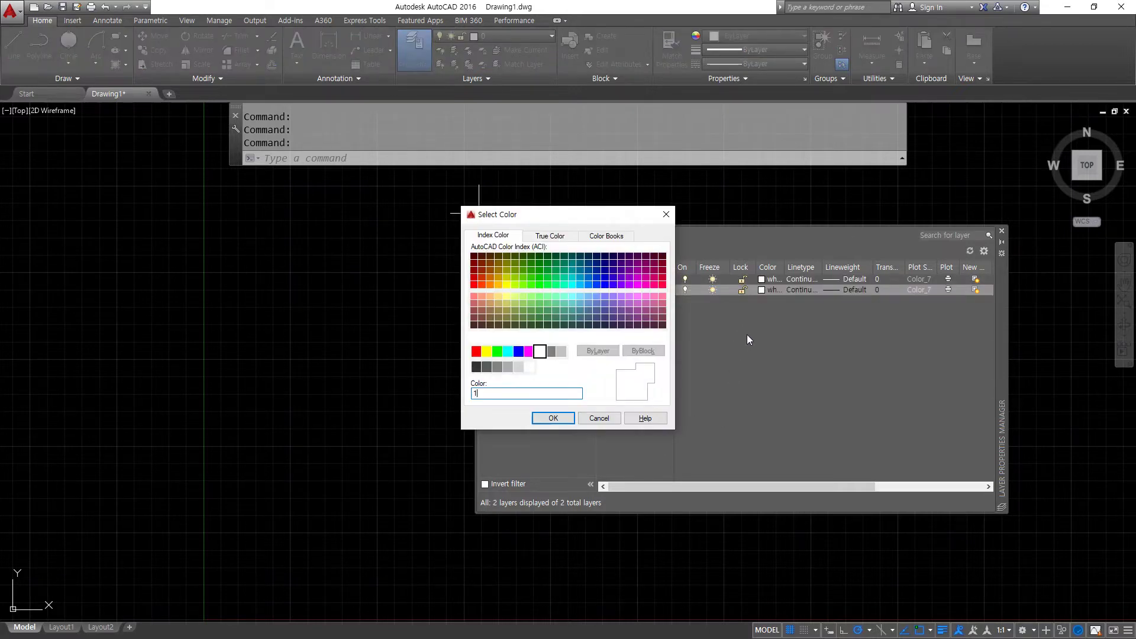
key("Return")
Load the CENTER linetype and assign it to the cen layer
left_click(790, 291)
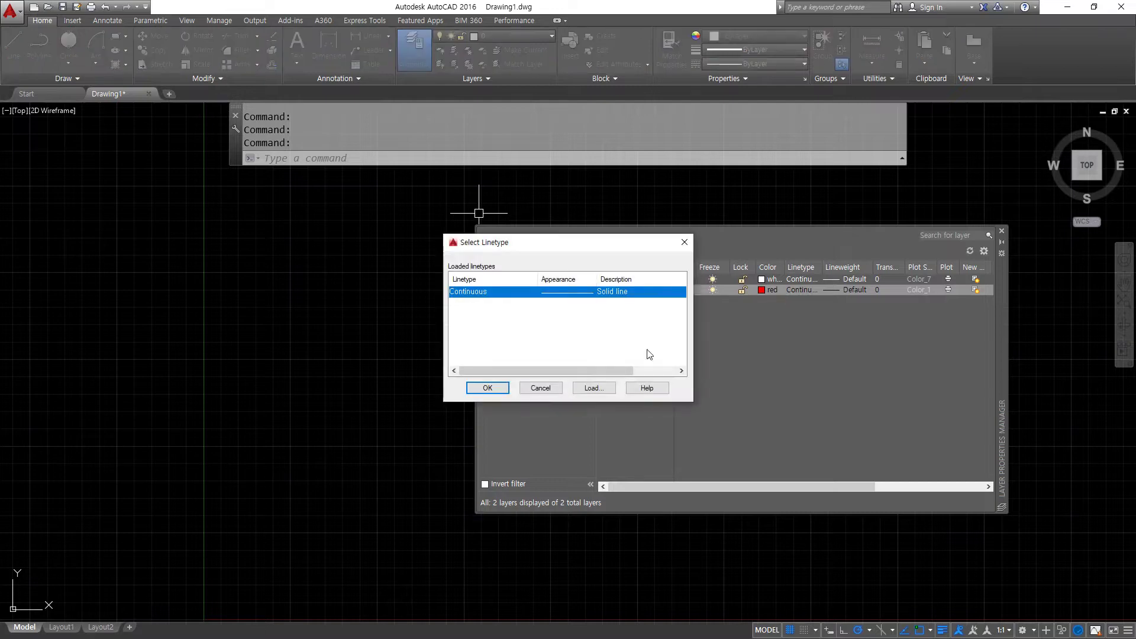
left_click(594, 388)
left_click(478, 313)
key("c")
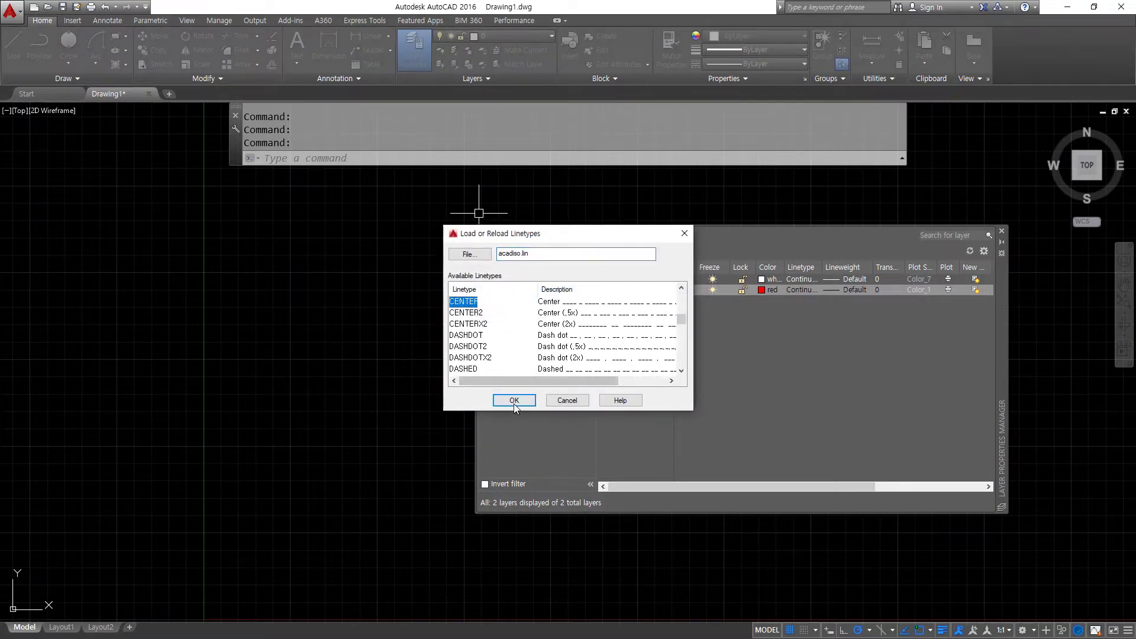
left_click(513, 397)
left_click(470, 291)
left_click(487, 388)
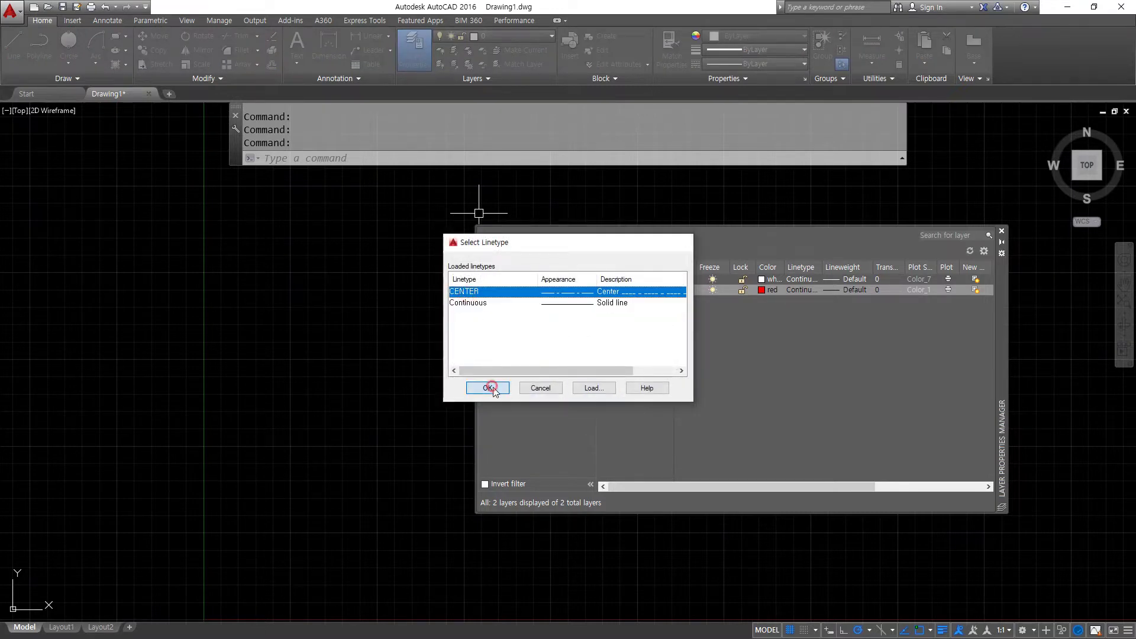
Create a layer named elev with color index 3 (green) and the Continuous linetype
left_click(484, 251)
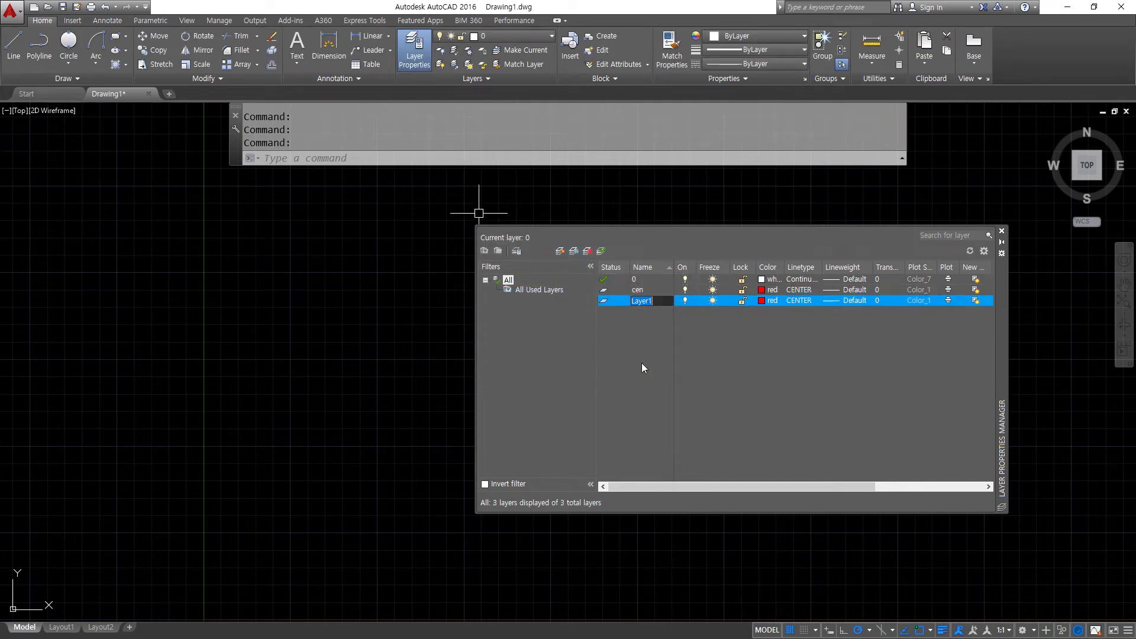
type("elev")
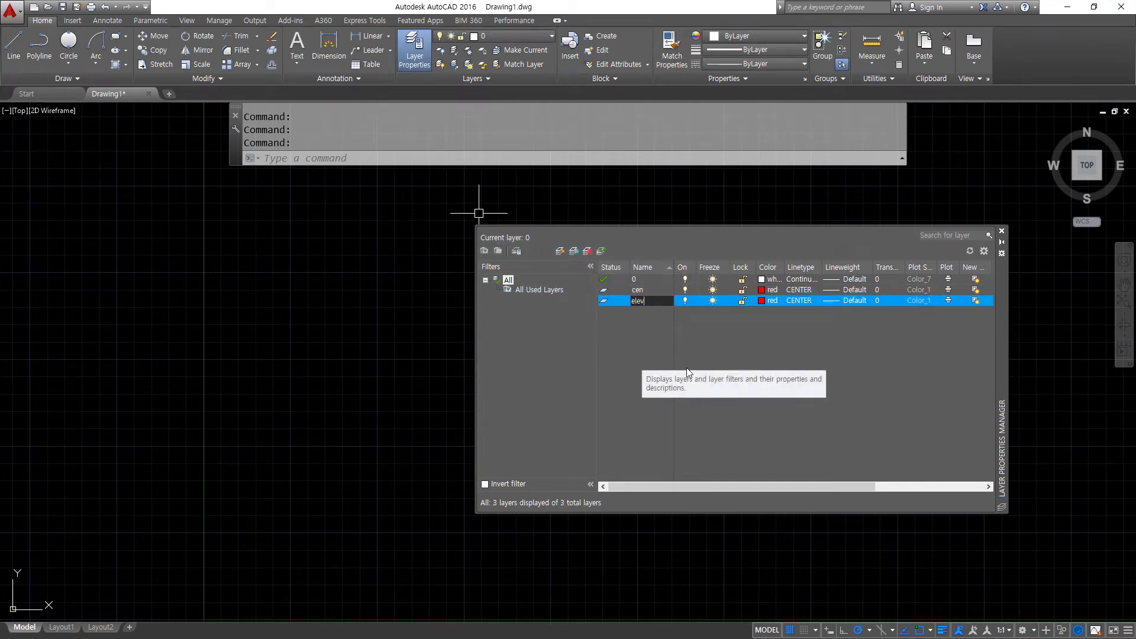
key("Return")
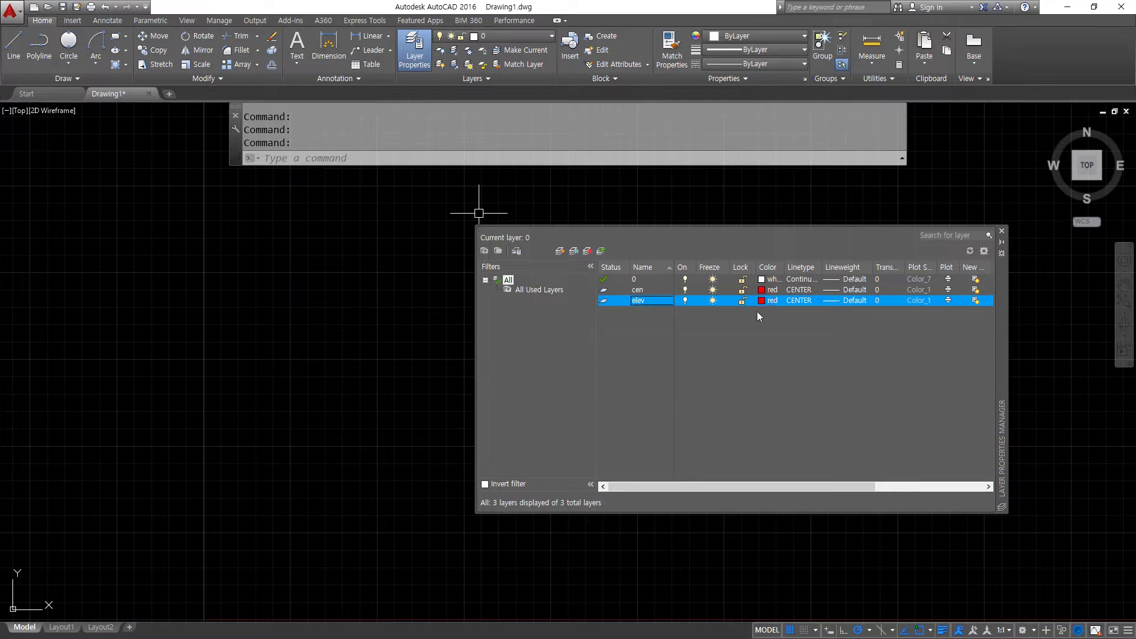
left_click(763, 301)
type("3")
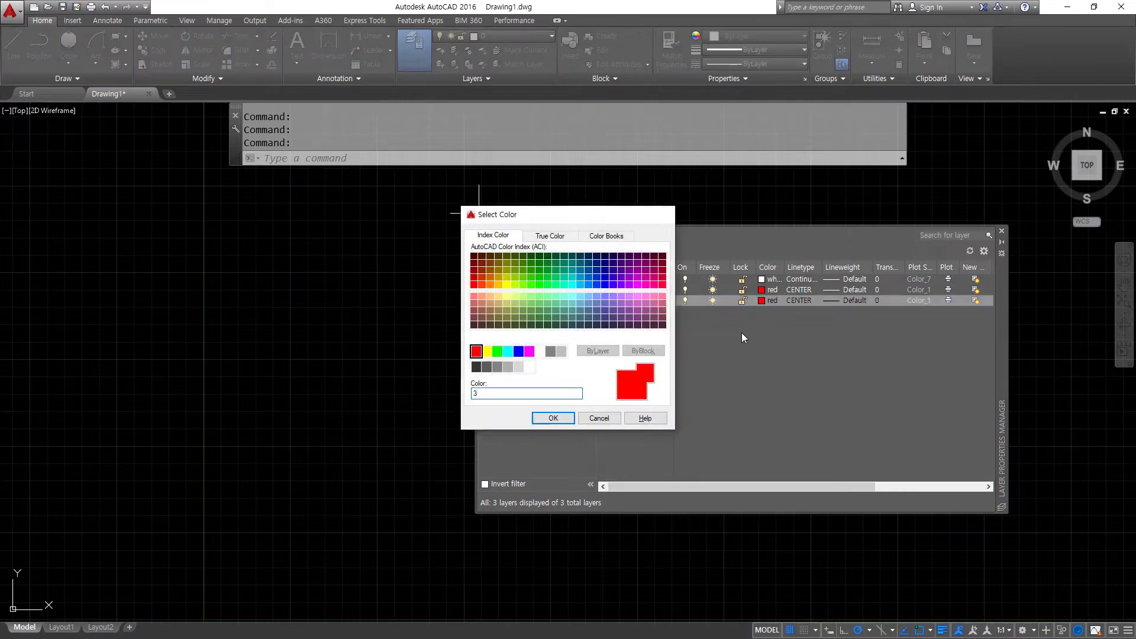
key("Return")
left_click(799, 301)
left_click(455, 302)
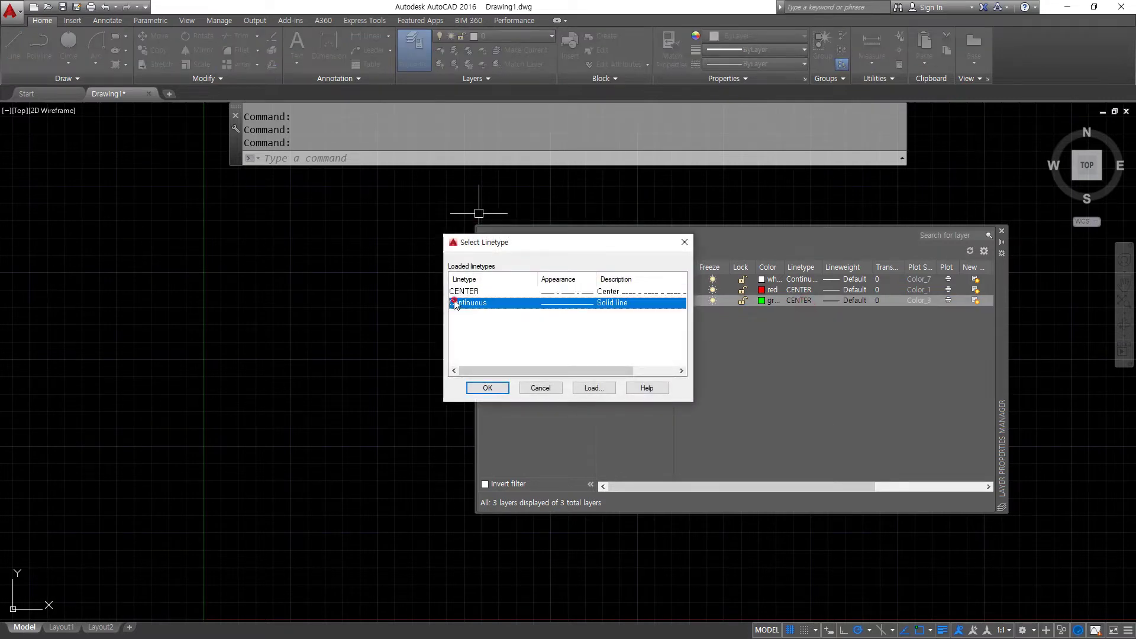
left_click(481, 388)
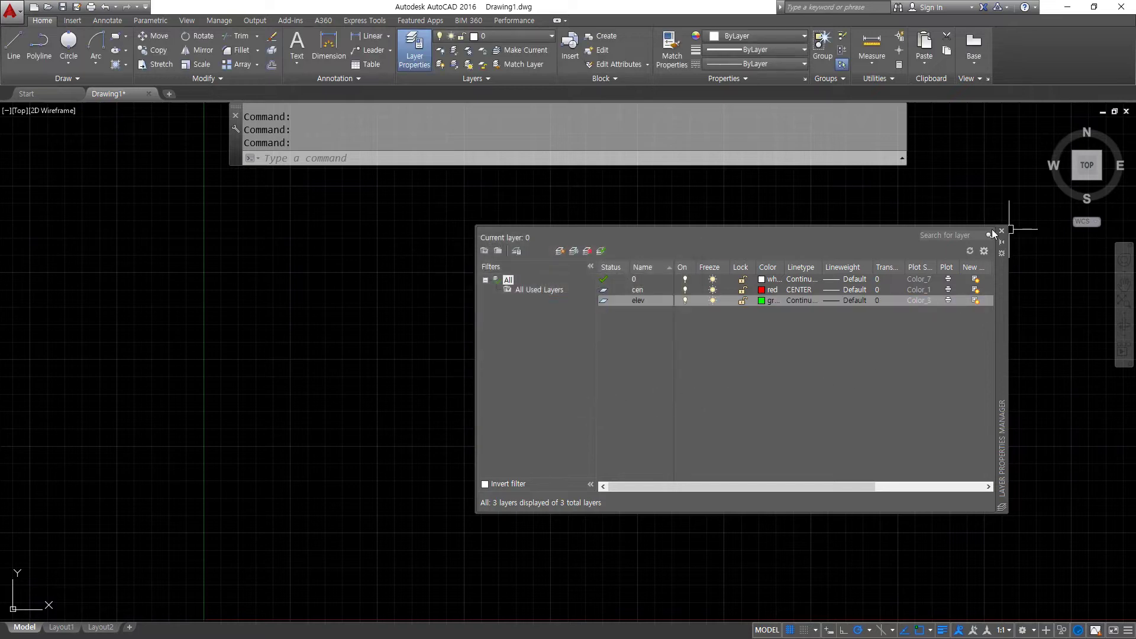
Make the cen layer current and draw horizontal, 30°, vertical and 150° construction lines through one common center point
double_click(604, 290)
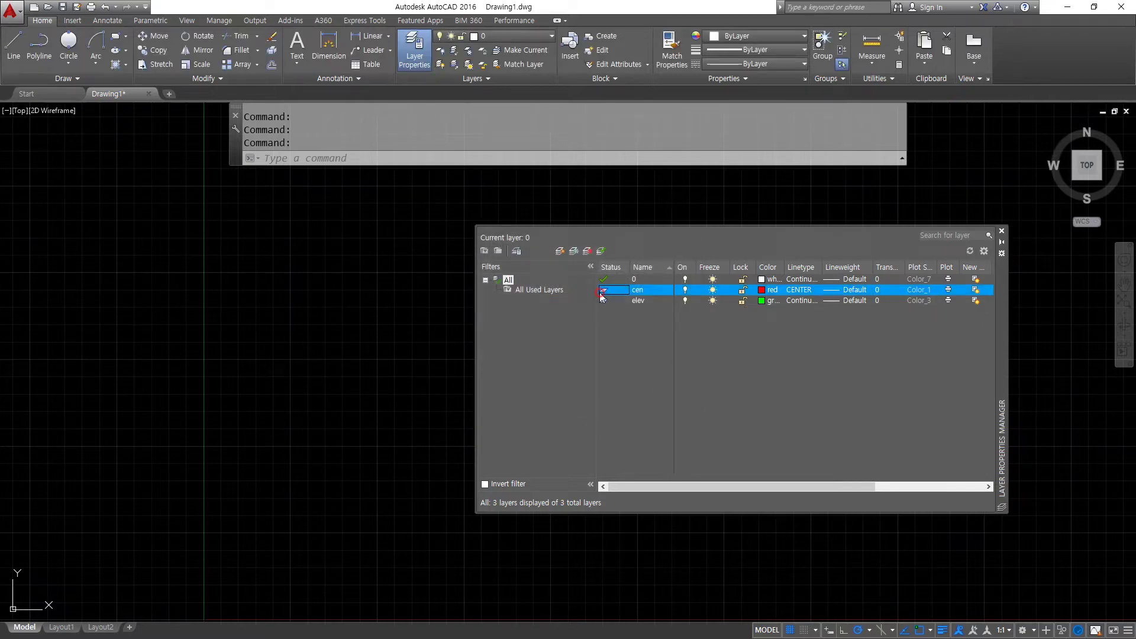
left_click(1001, 230)
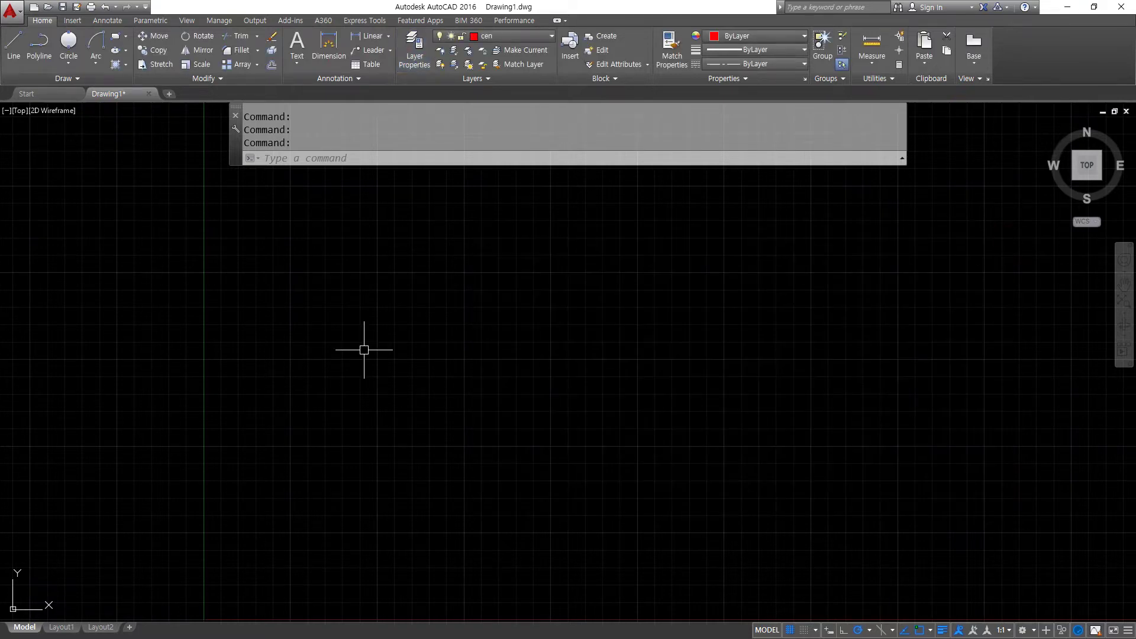
type("xl")
key("Return")
left_click(598, 380)
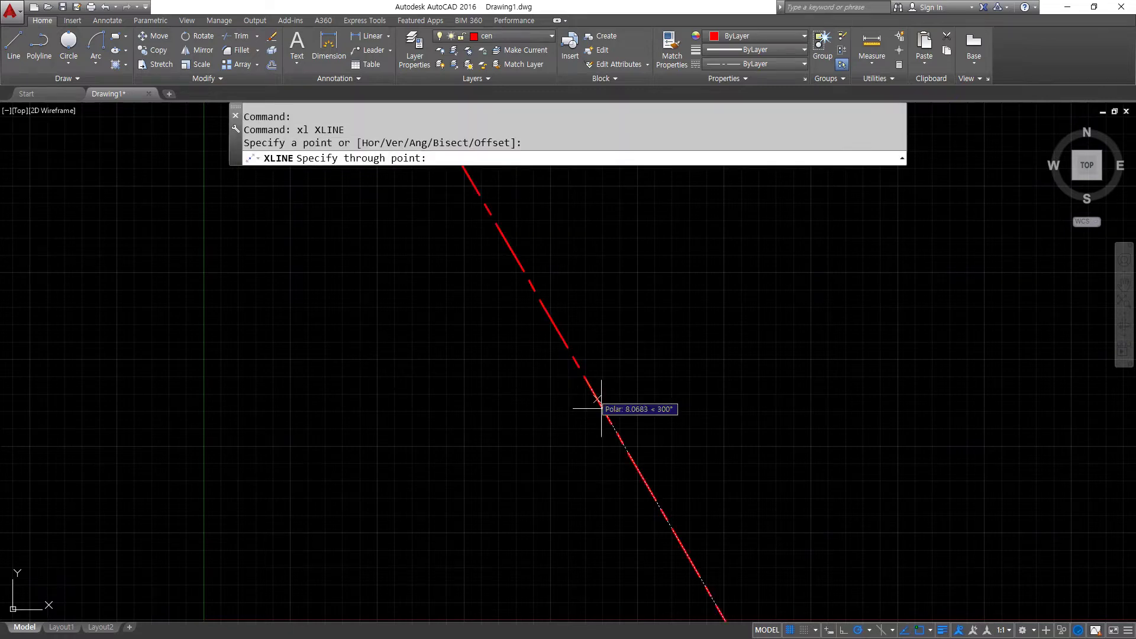
left_click(669, 379)
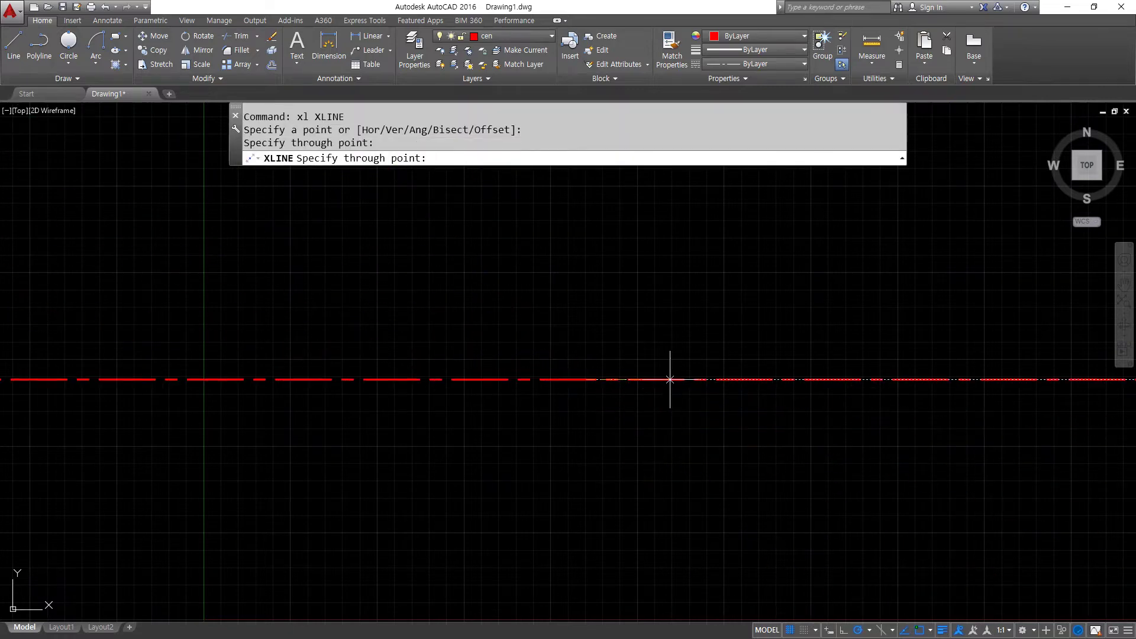
left_click(654, 339)
left_click(580, 325)
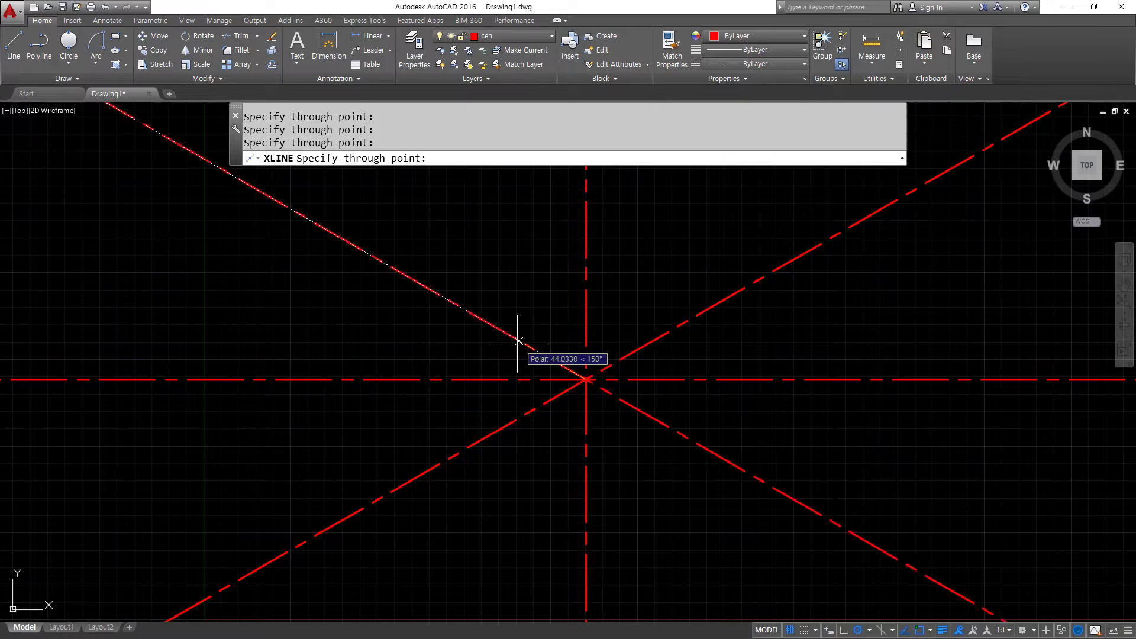
left_click(520, 340)
key("Return")
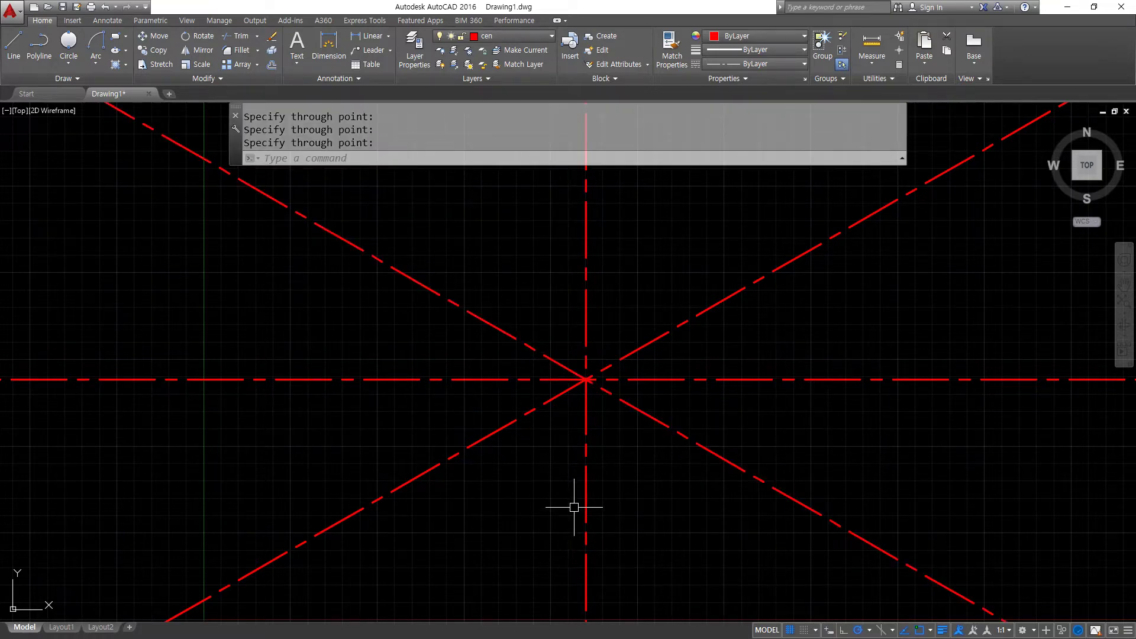
Set the global linetype scale factor to 0.3
type("lts")
key("Return")
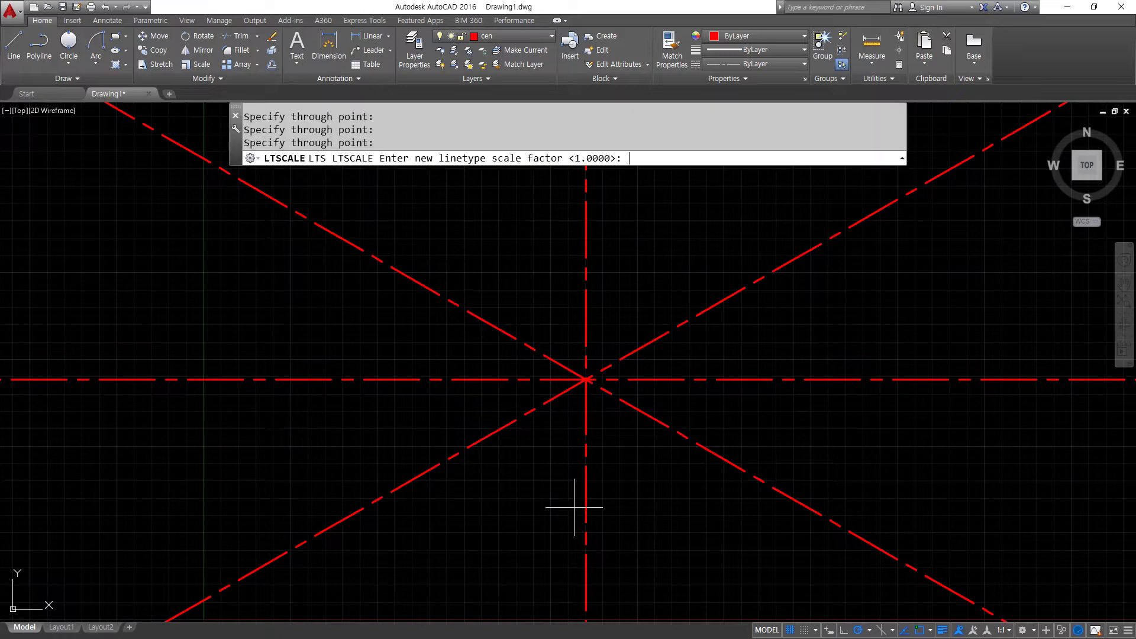
type("0.3")
key("Return")
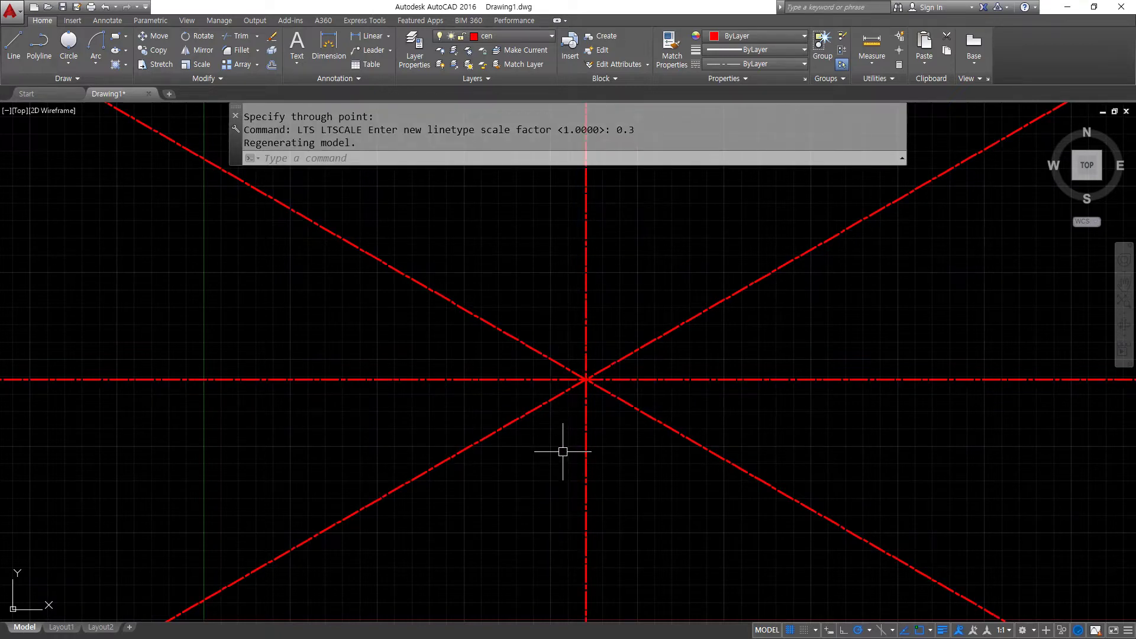
Make the elev layer current and draw a circle of radius 11 centered on the construction lines' intersection
scroll(565, 453, "up", 3)
middle_click_drag(614, 367, 480, 453)
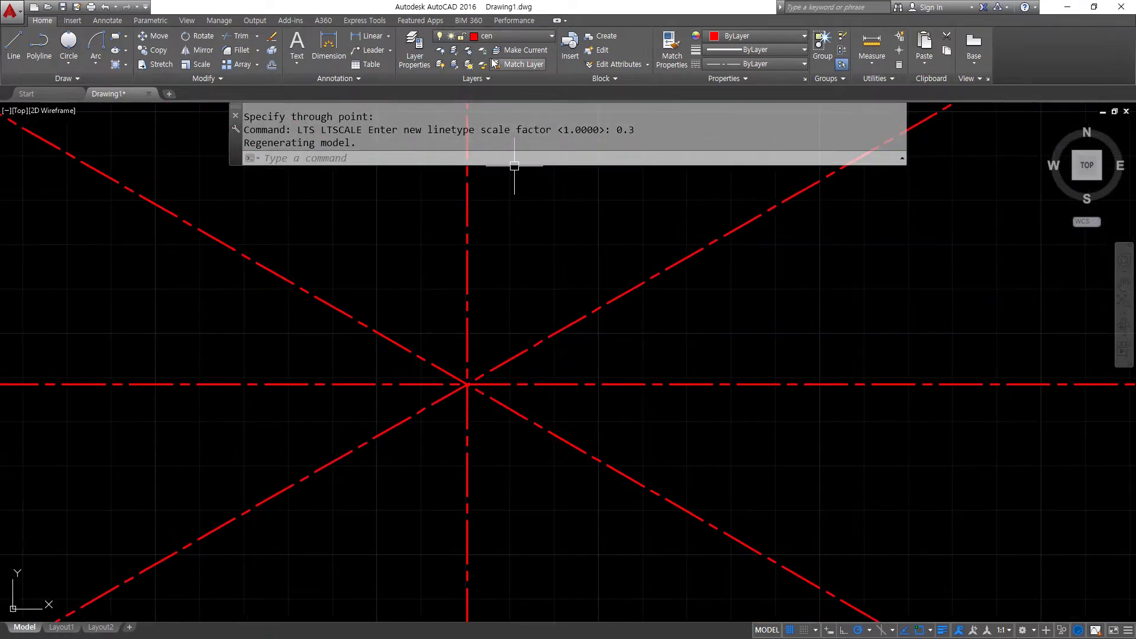
left_click(503, 36)
left_click(491, 79)
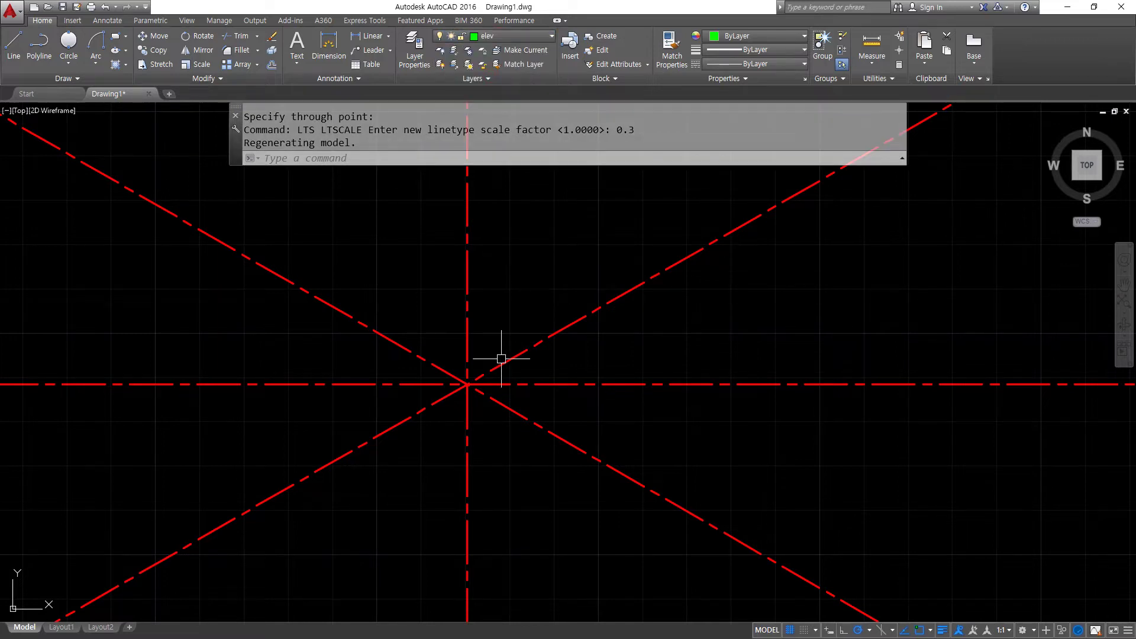
type("c")
key("Return")
left_click(467, 384)
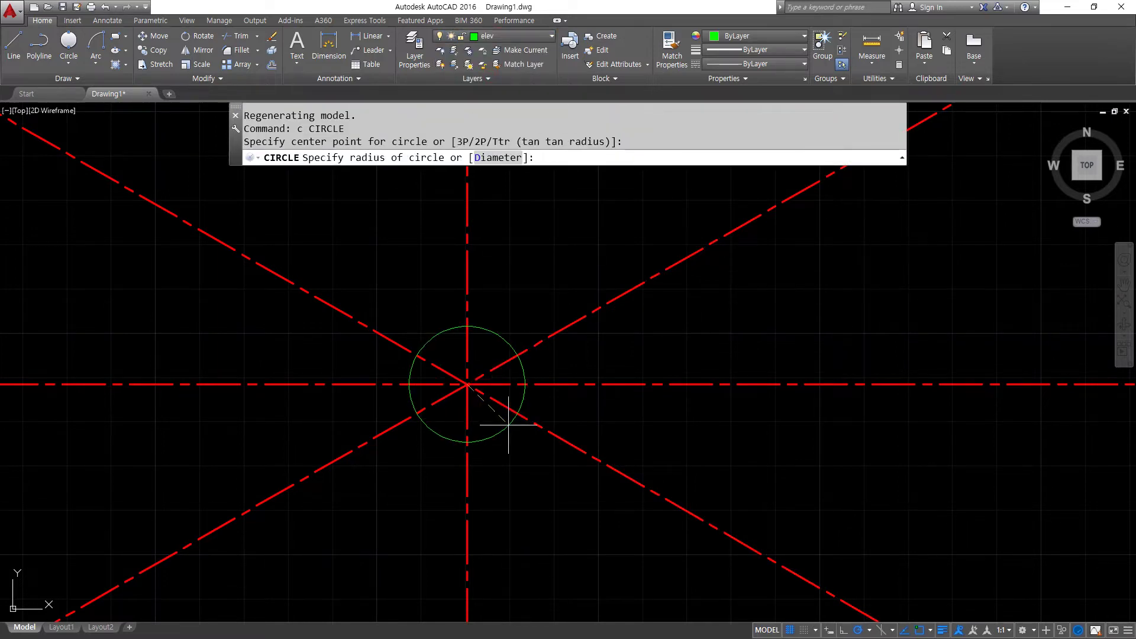
type("11")
key("Return")
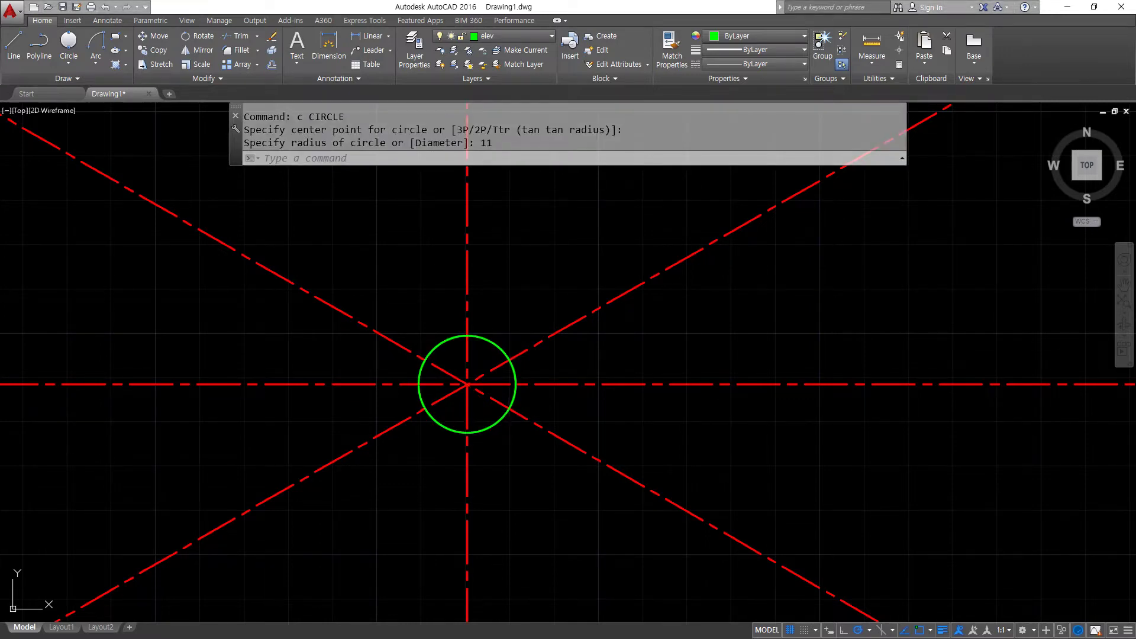
Switch to the reference image in the browser and examine the keyway's width and overall height dimensions, then return to AutoCAD
key("alt+Tab")
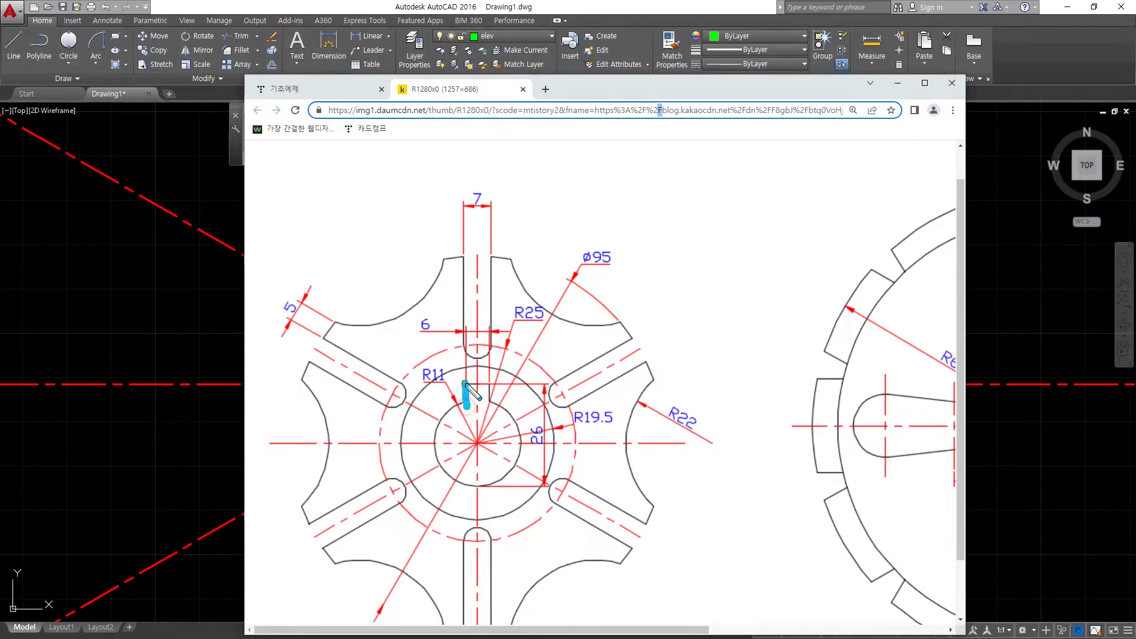
left_click_drag(465, 382, 489, 407)
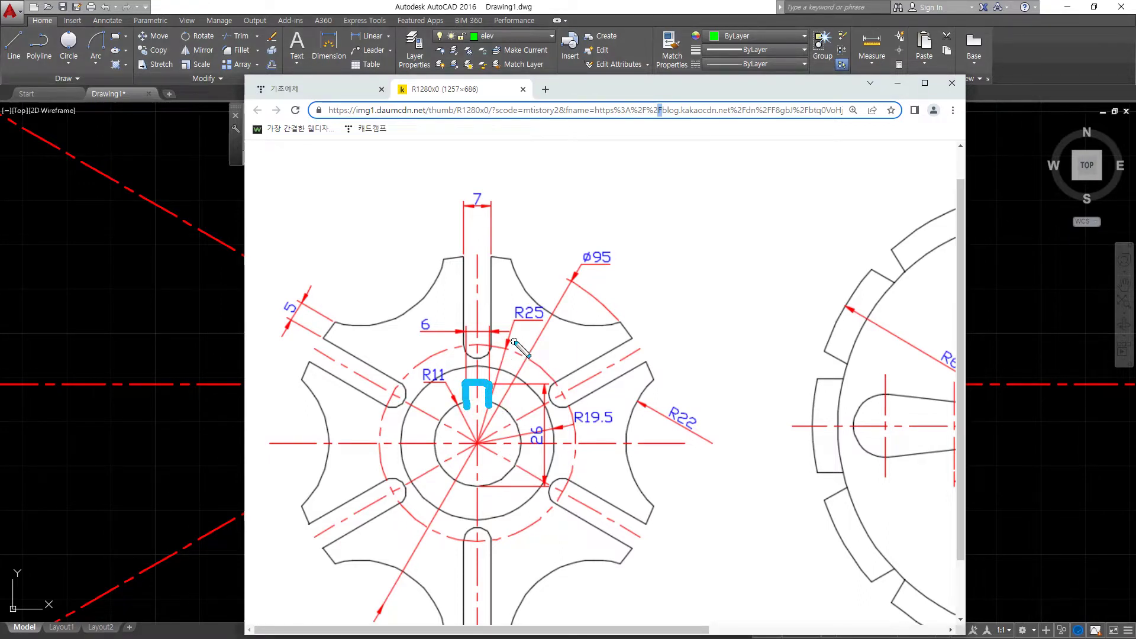
left_click_drag(514, 340, 516, 392)
left_click_drag(538, 354, 518, 371)
mouse_move(520, 369)
left_mouse_down()
mouse_move(541, 384)
mouse_move(587, 369)
mouse_move(577, 381)
mouse_move(627, 382)
mouse_move(628, 453)
mouse_move(654, 421)
left_mouse_up()
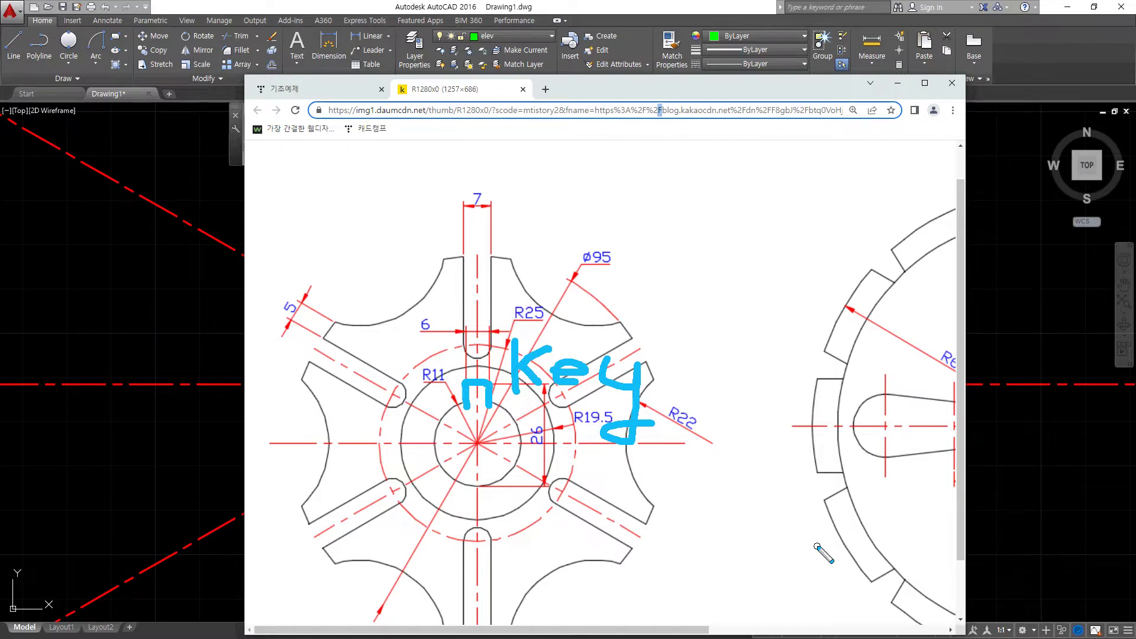
key("Delete")
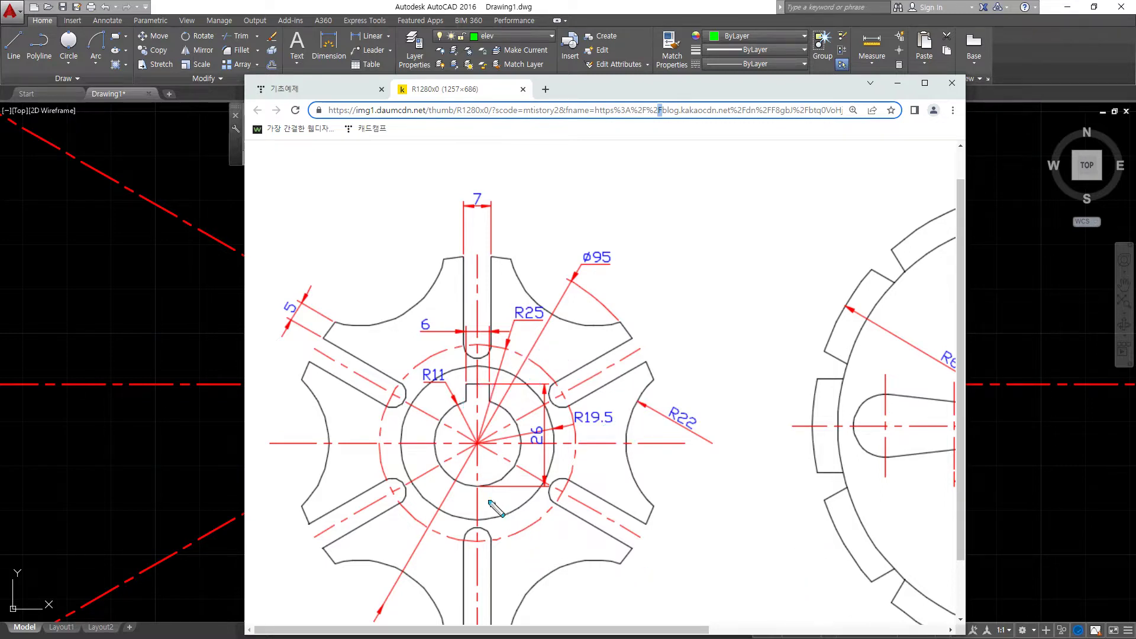
left_click_drag(434, 487, 604, 488)
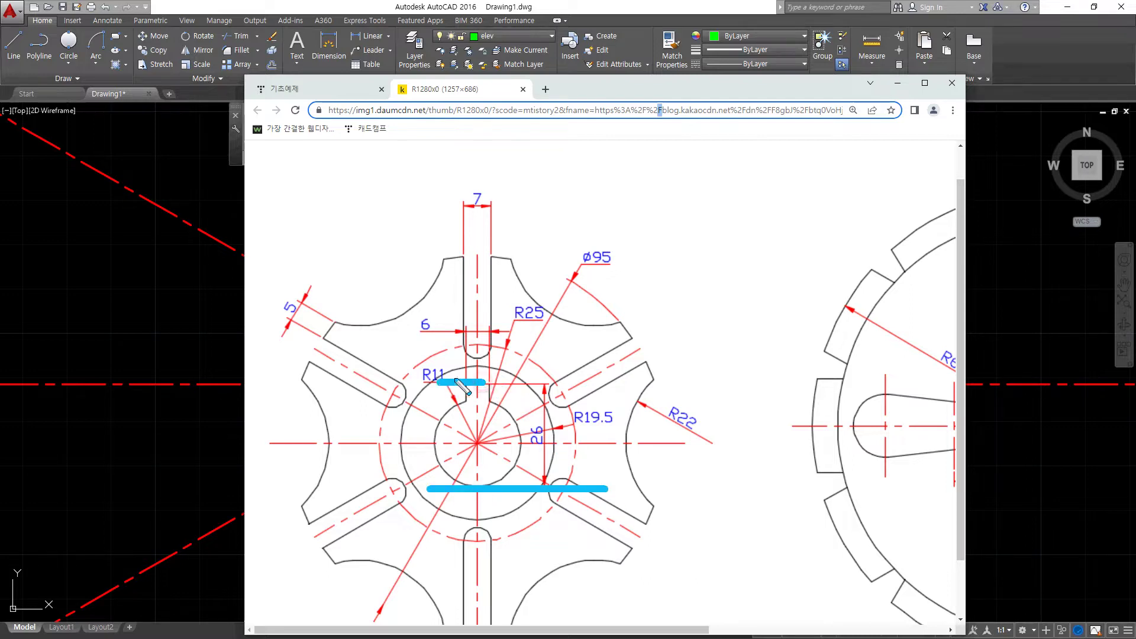
left_click_drag(457, 381, 544, 382)
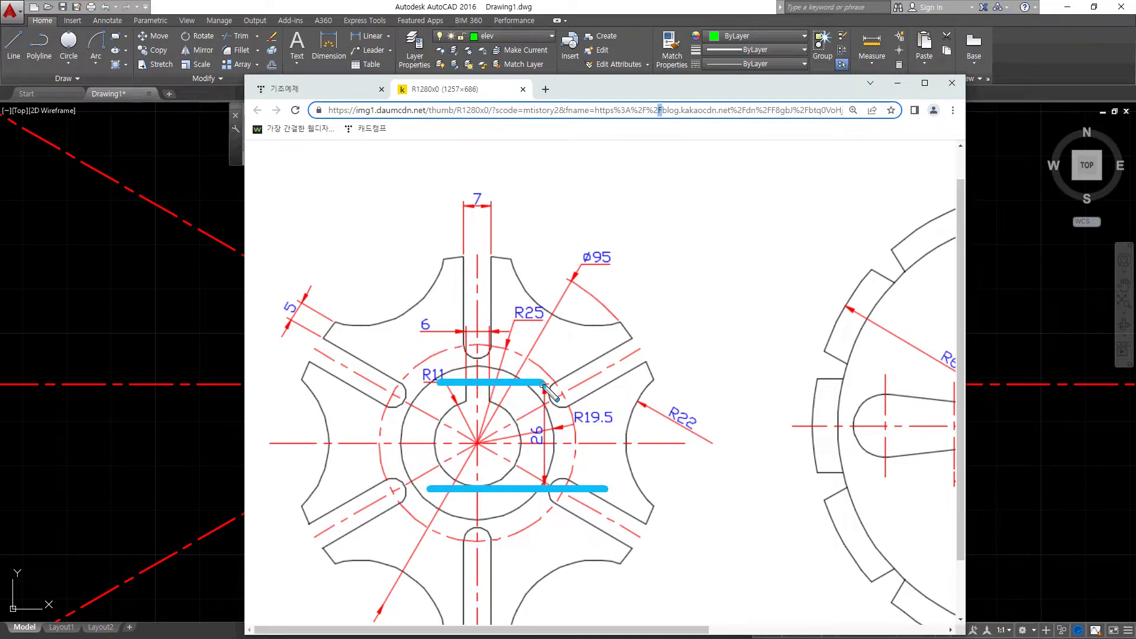
key("Escape")
left_click(510, 4)
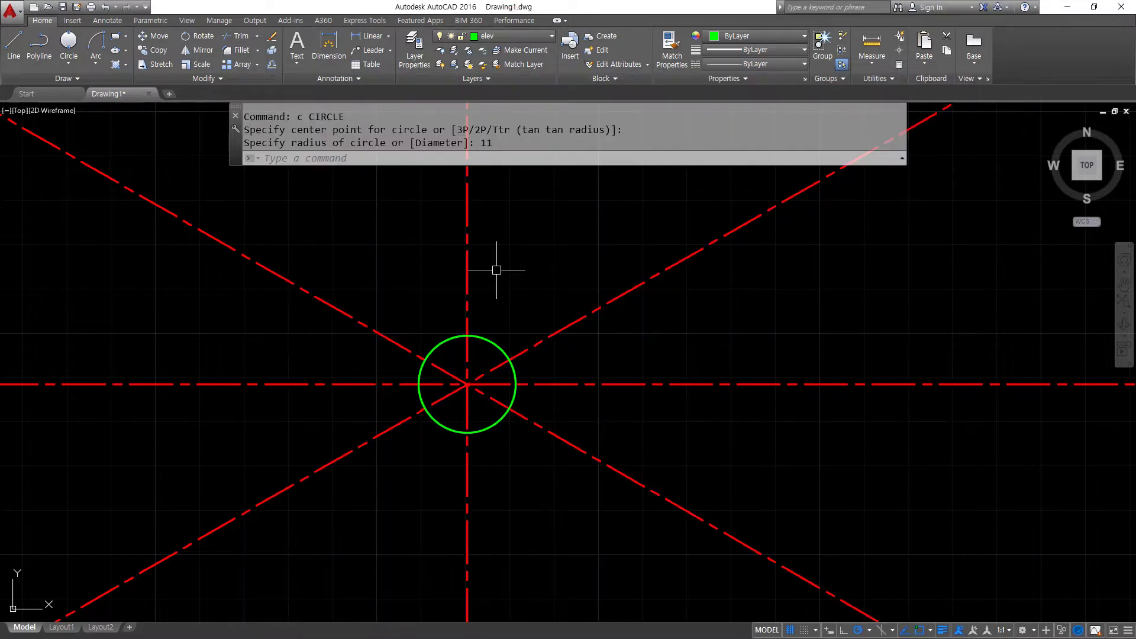
Draw a horizontal construction line through the bottom quadrant of the radius 11 circle
type("xl")
key("Return")
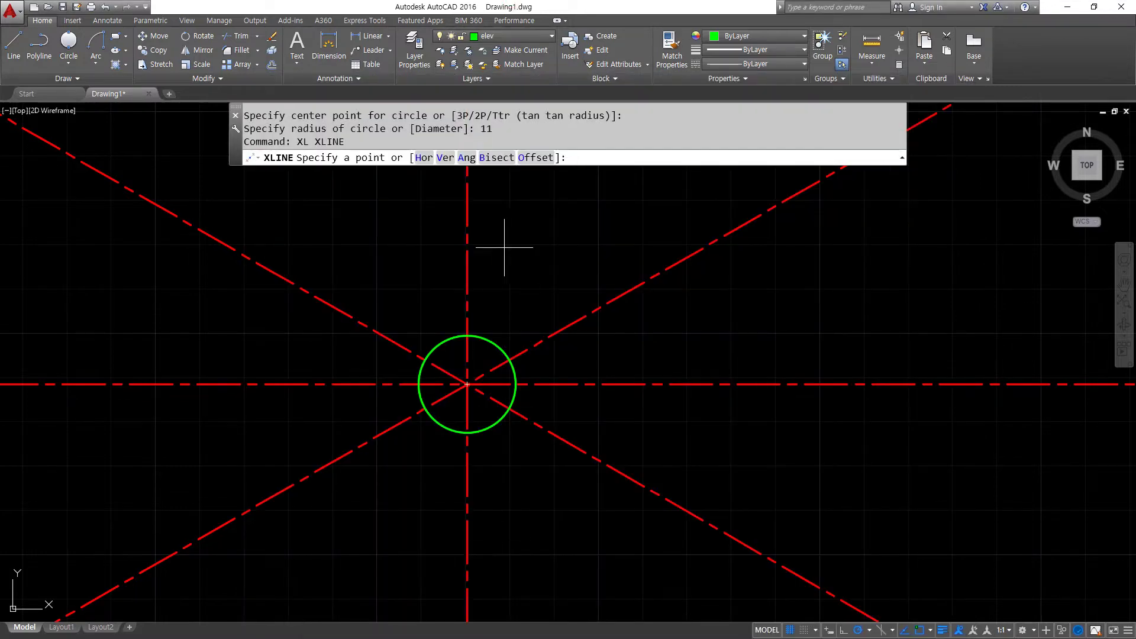
left_click(430, 160)
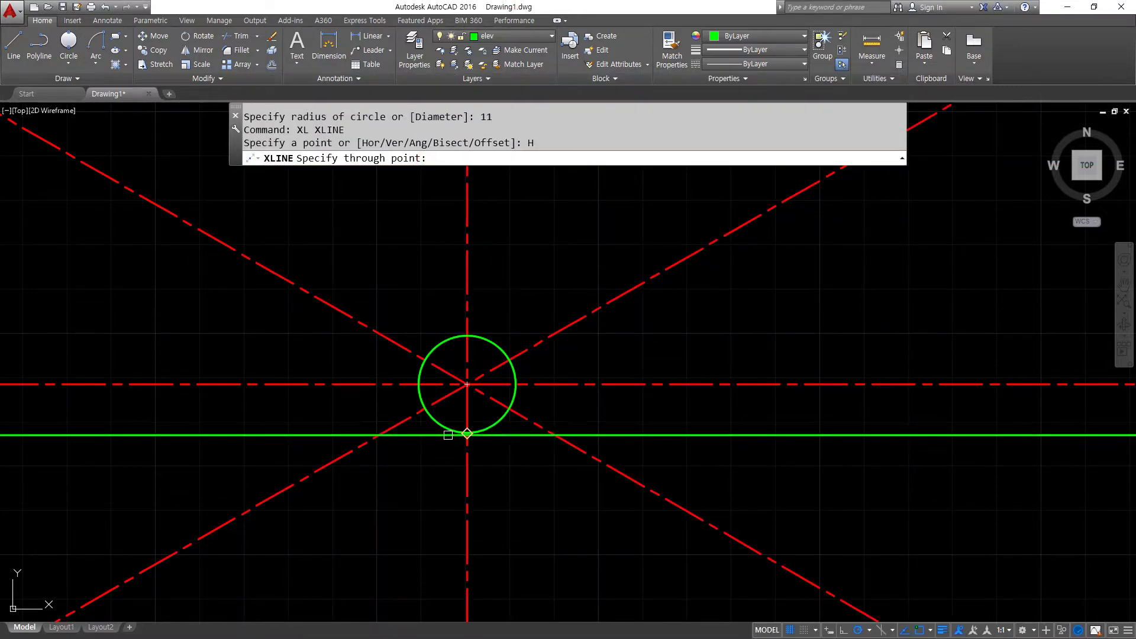
left_click(466, 433)
key("Escape")
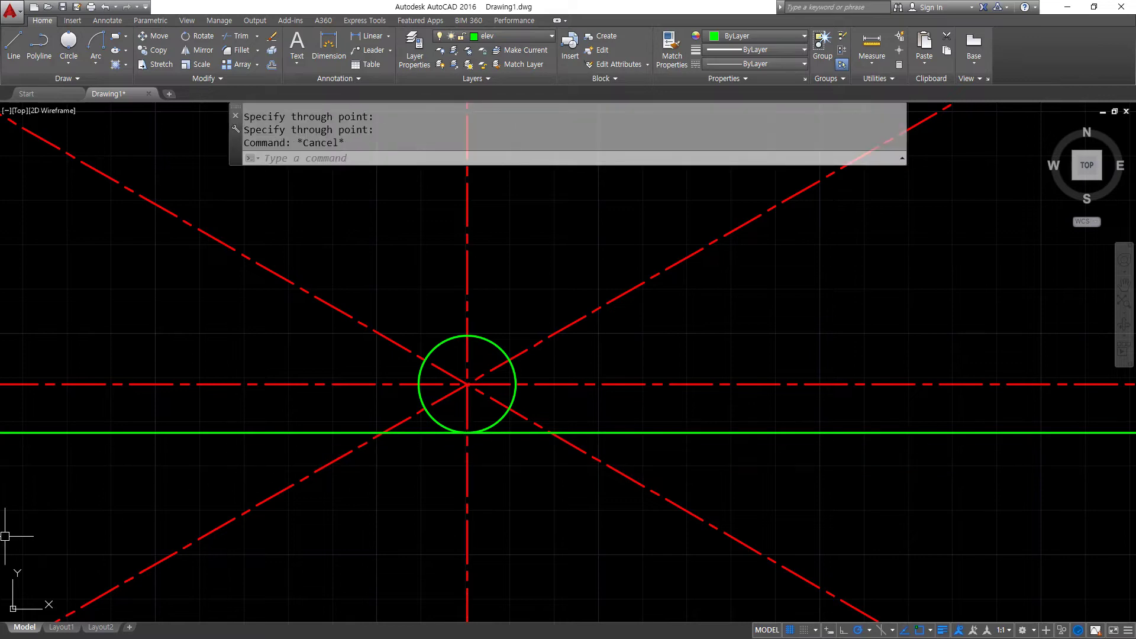
Offset the horizontal line at the circle's bottom upward by 26 for the top of the keyway
key("alt+Tab")
key("alt+Tab")
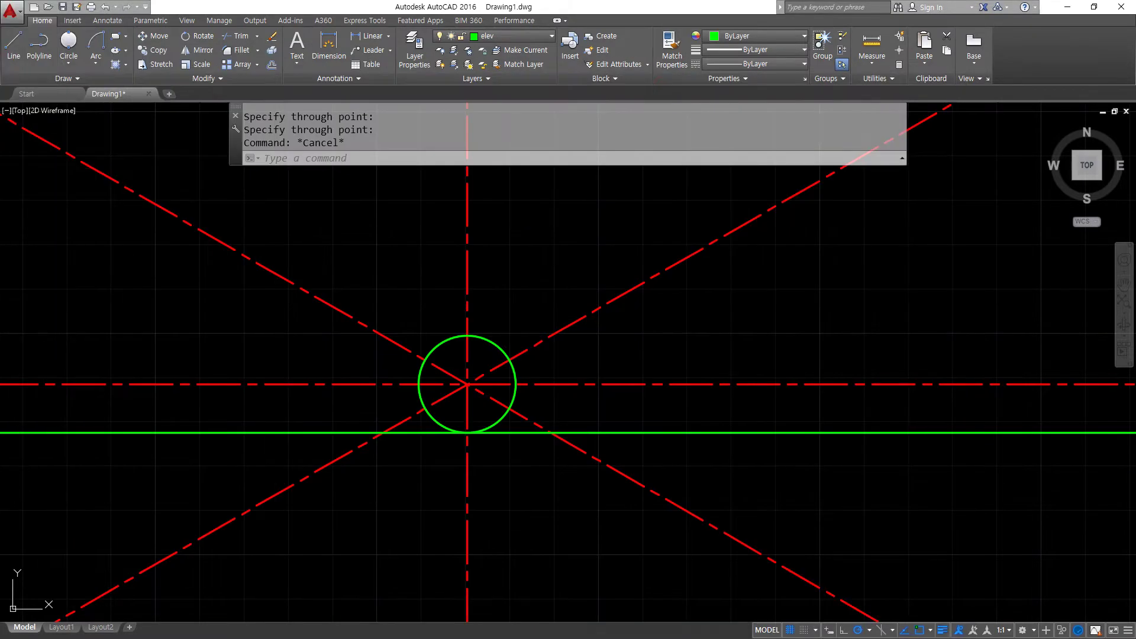
type("O")
key("Return")
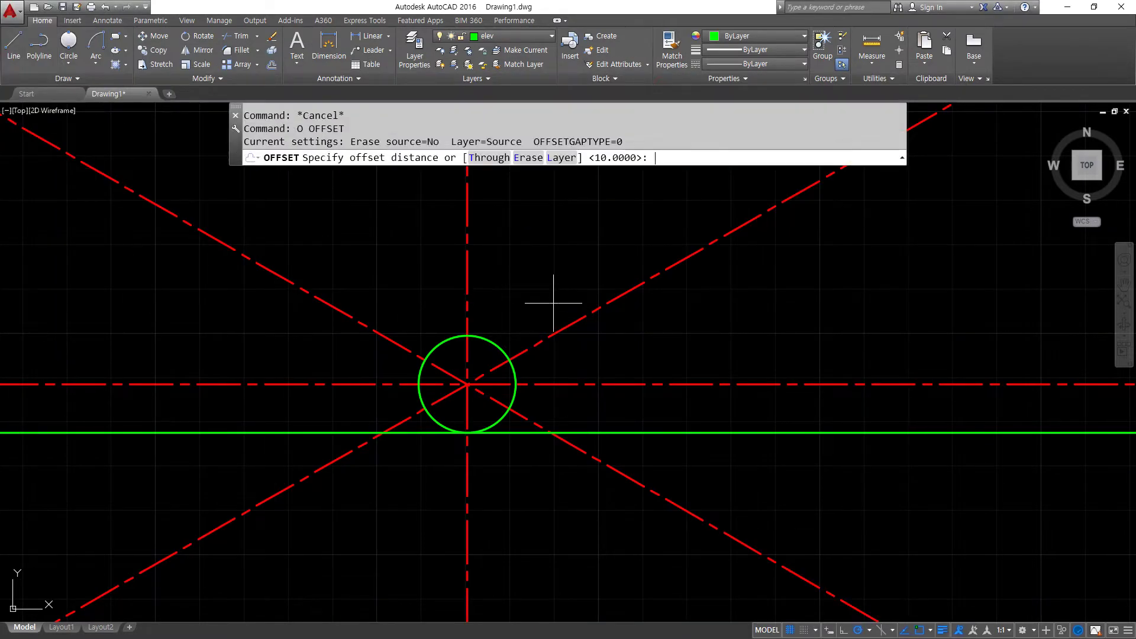
key("Return")
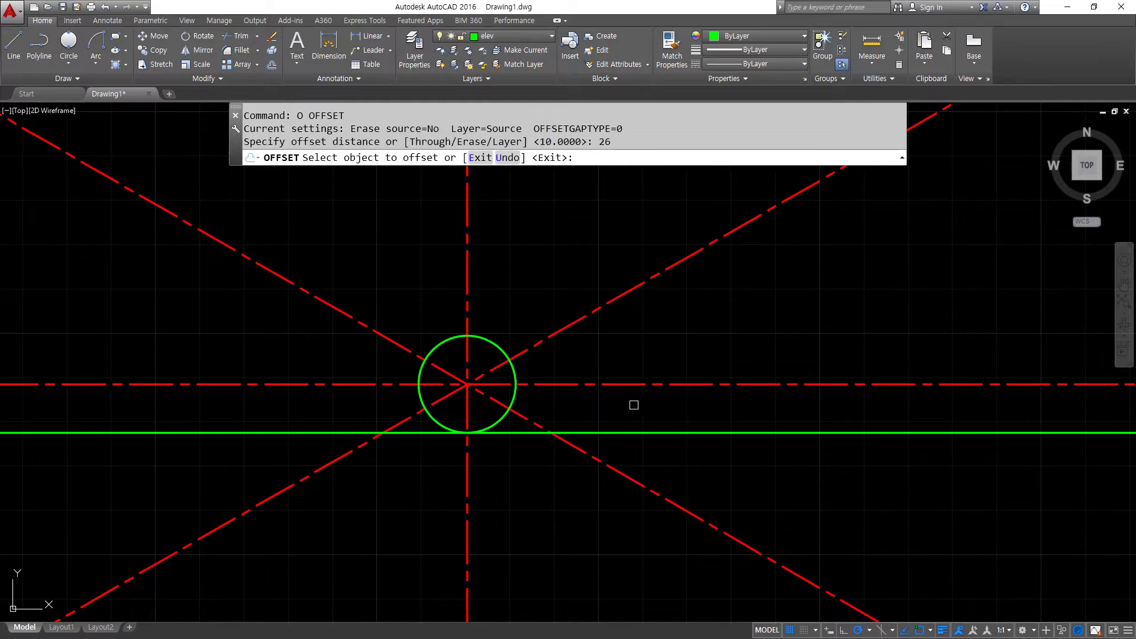
left_click(638, 435)
left_click(667, 347)
key("Return")
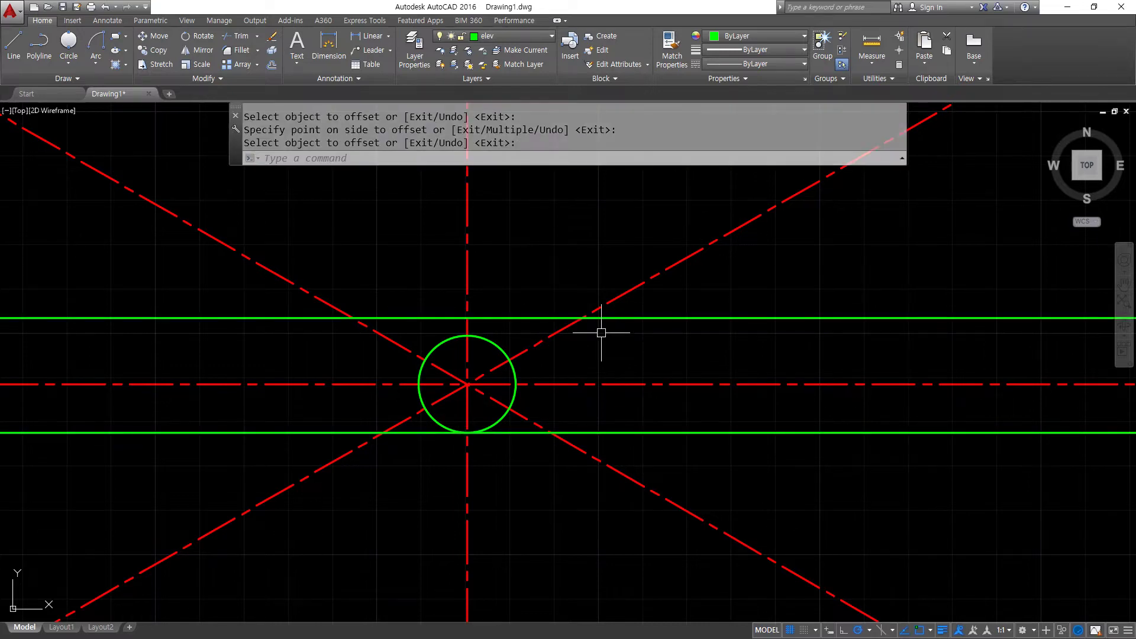
Offset the vertical centerline by 3 to both sides for the keyway's side walls
type("o")
key("Return")
type("3")
key("Return")
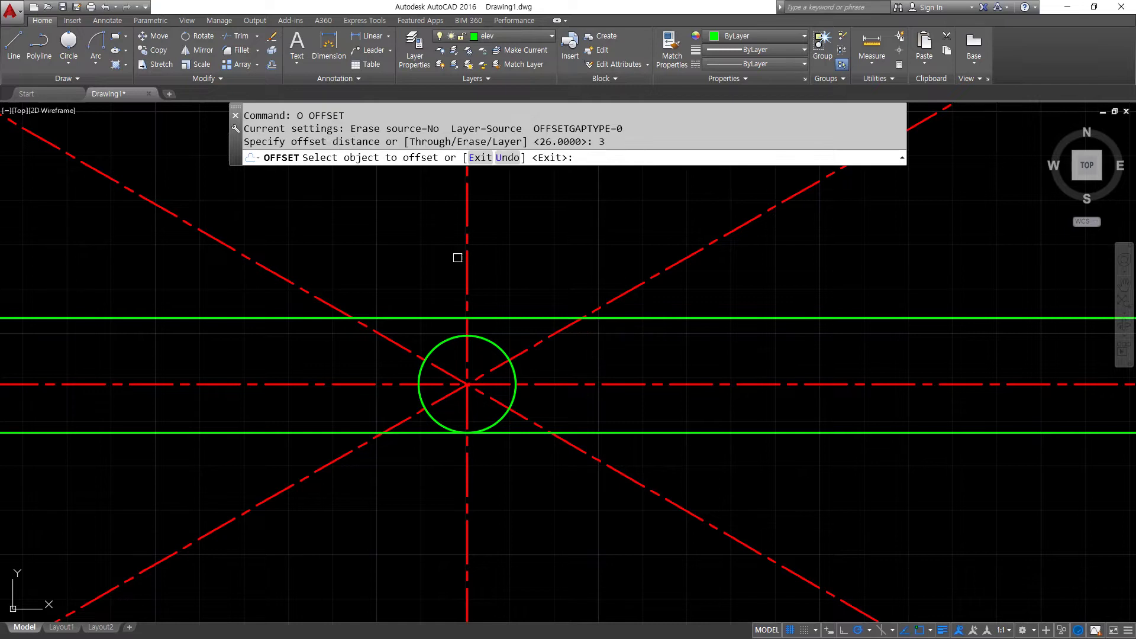
left_click(468, 255)
left_click(460, 259)
left_click(467, 263)
left_click(490, 281)
key("Return")
scroll(472, 322, "up", 4)
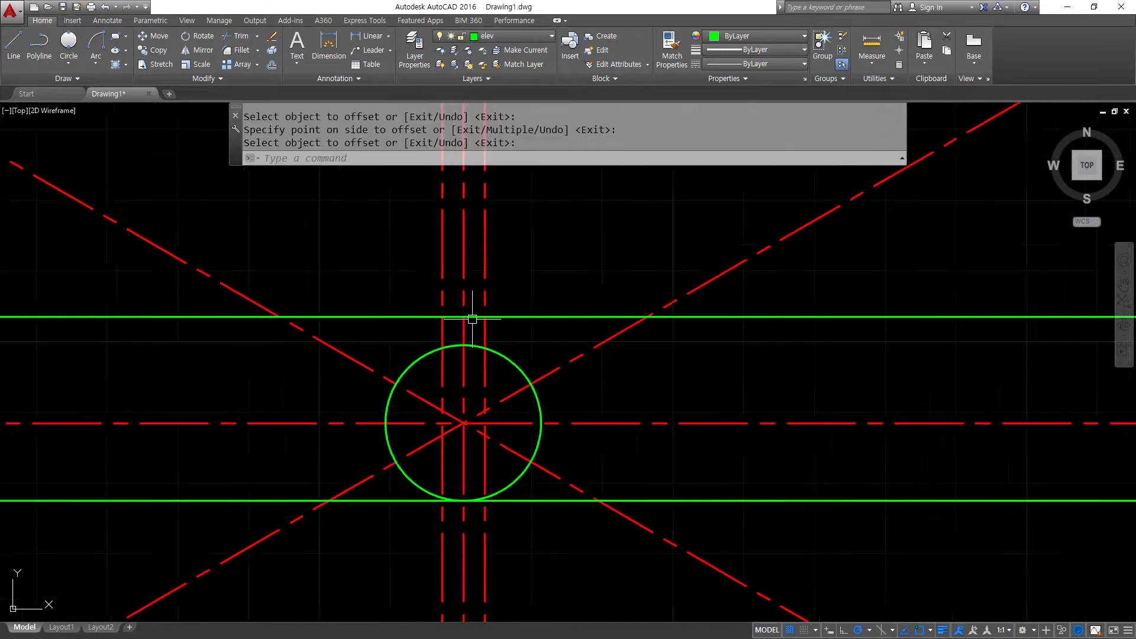
type("ma")
key("Return")
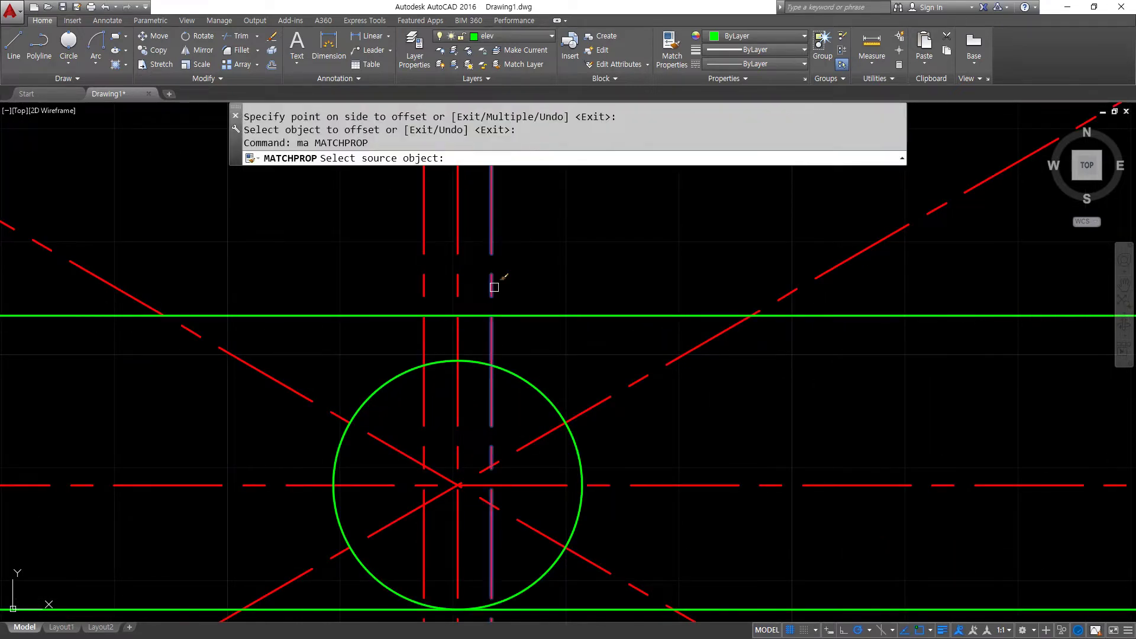
left_click(494, 287)
left_click(513, 314)
key("Escape")
Match the circle's properties onto the upper horizontal line and the two vertical lines offset from the centerline
key("Return")
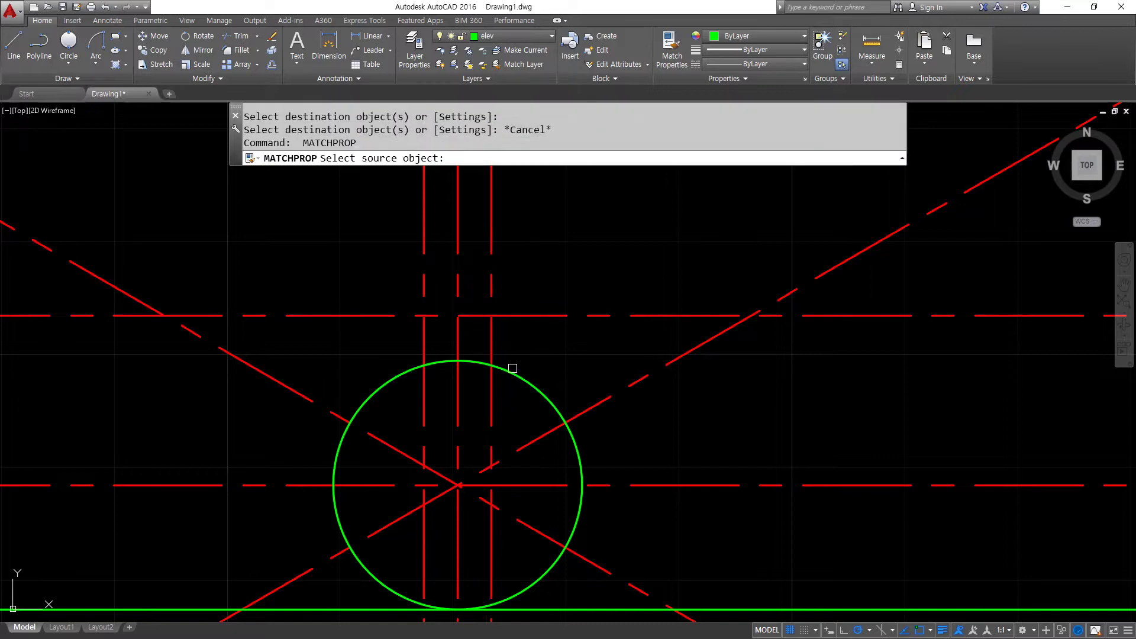
left_click(512, 370)
left_click(508, 316)
left_click(491, 301)
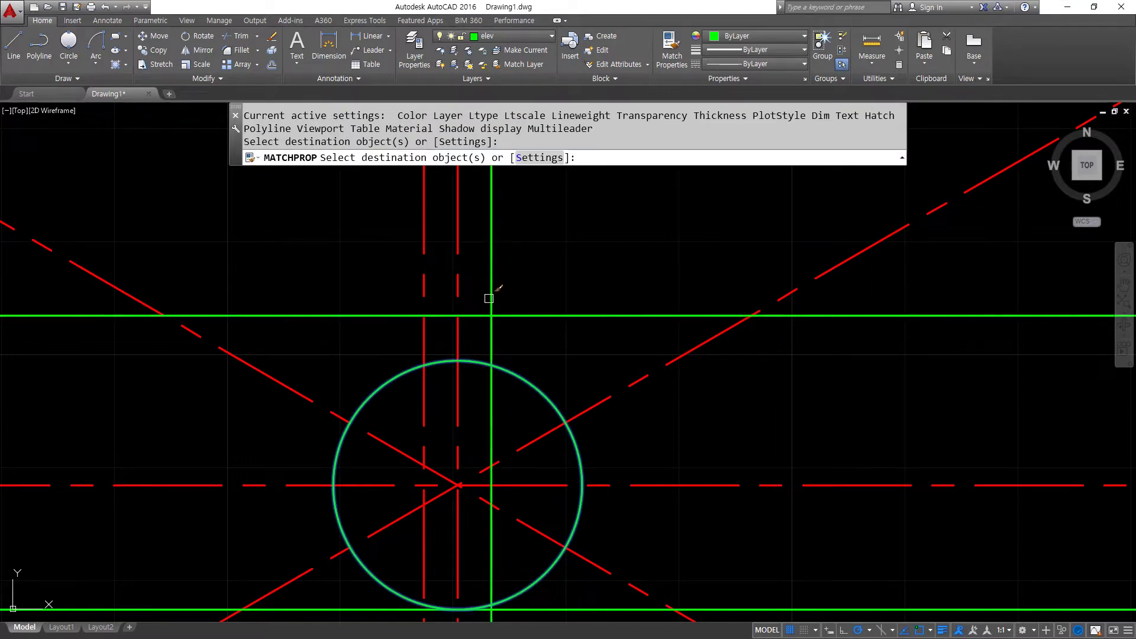
left_click(424, 289)
key("Return")
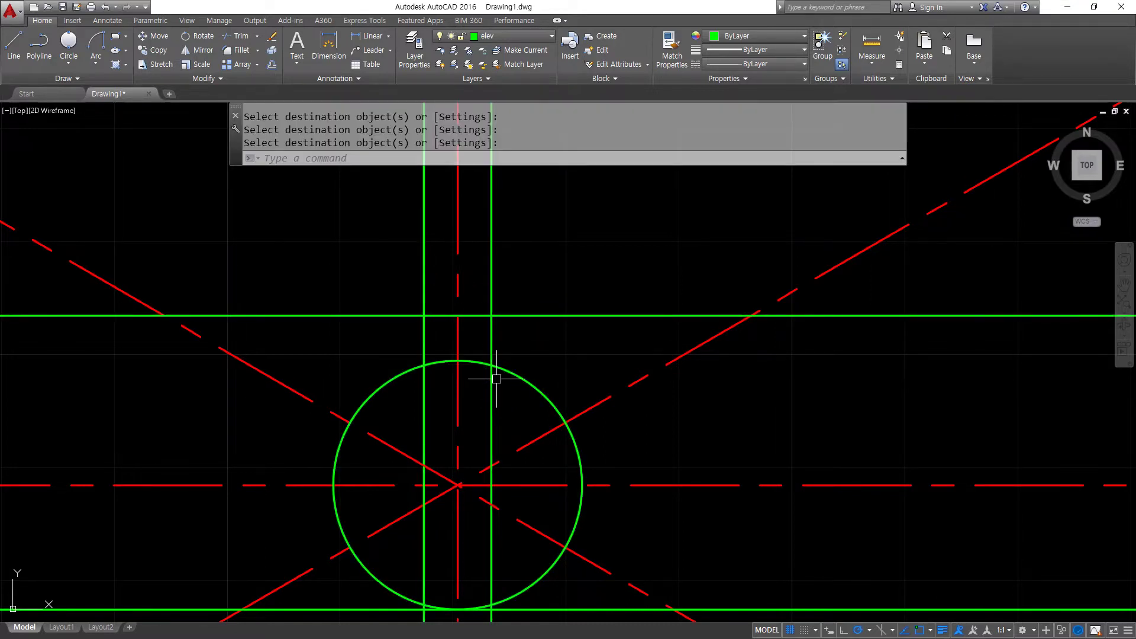
Trim the offset lines and the circle's arc between them to form the rectangular keyway on top of the bore
type("tr")
key("Return")
left_click(502, 380)
left_click(404, 303)
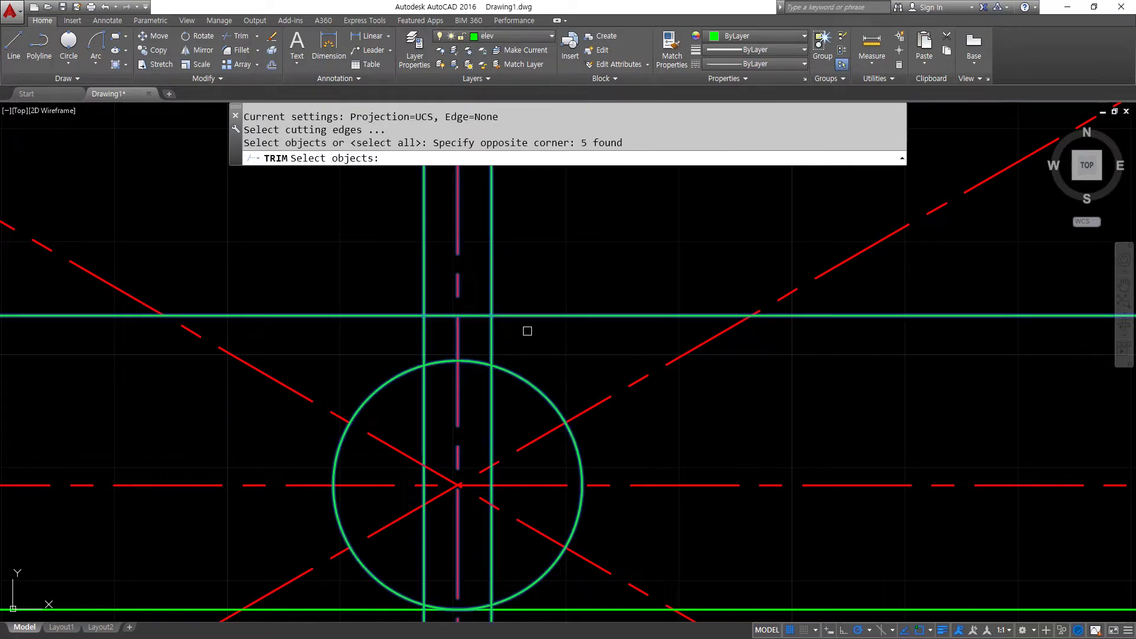
key("Return")
left_click(490, 296)
left_click(509, 315)
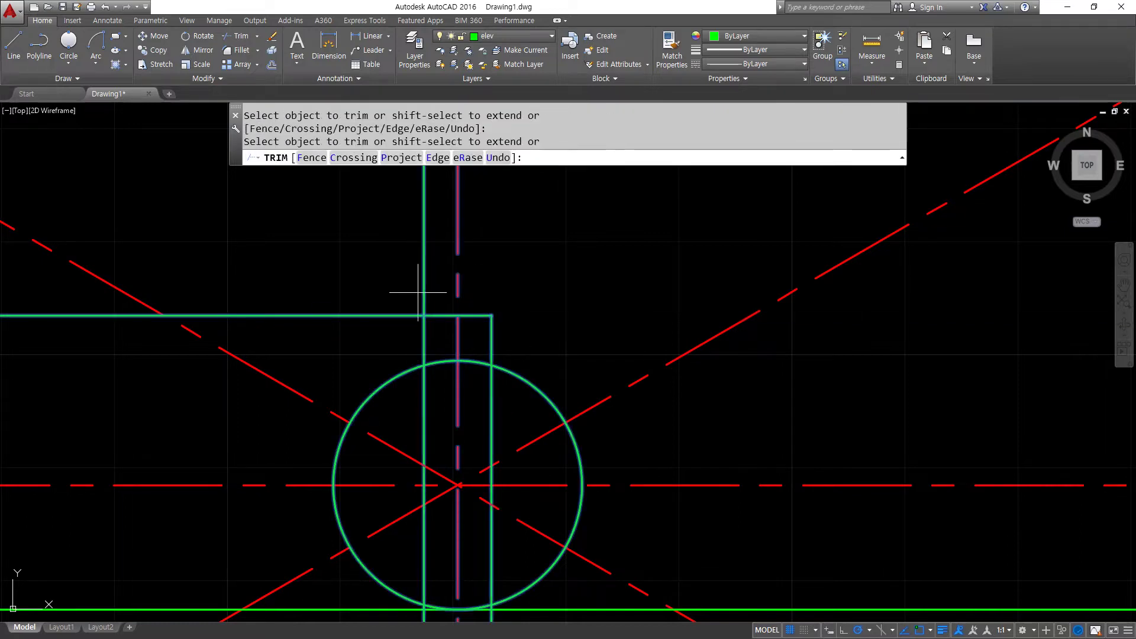
left_click(419, 292)
left_click(427, 292)
left_click(375, 315)
left_click(424, 393)
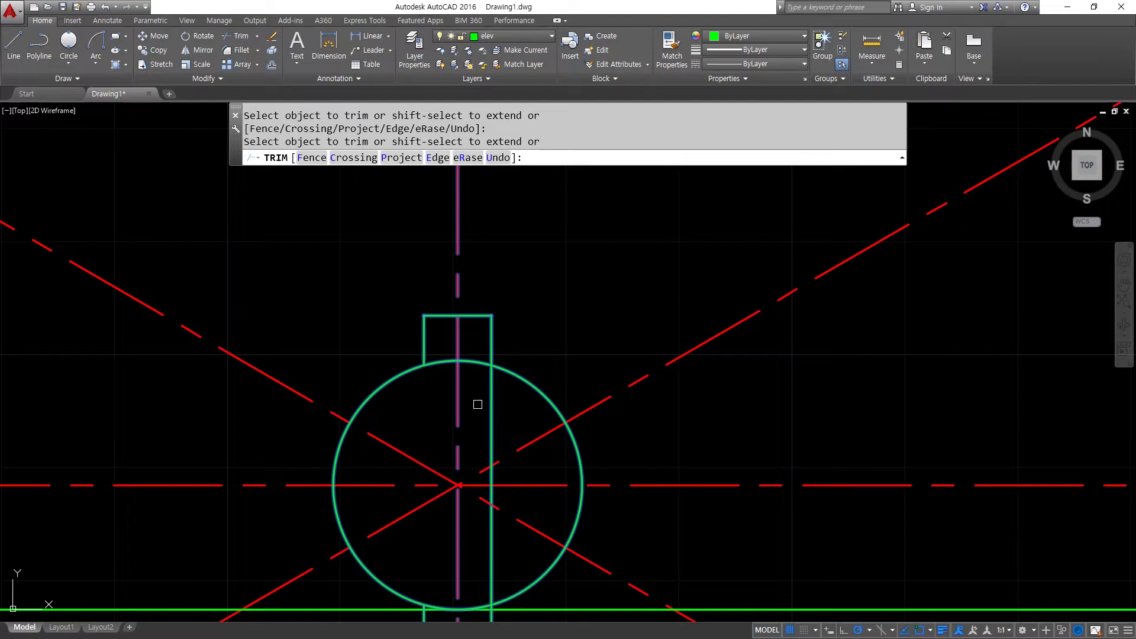
left_click(477, 404)
left_click(497, 402)
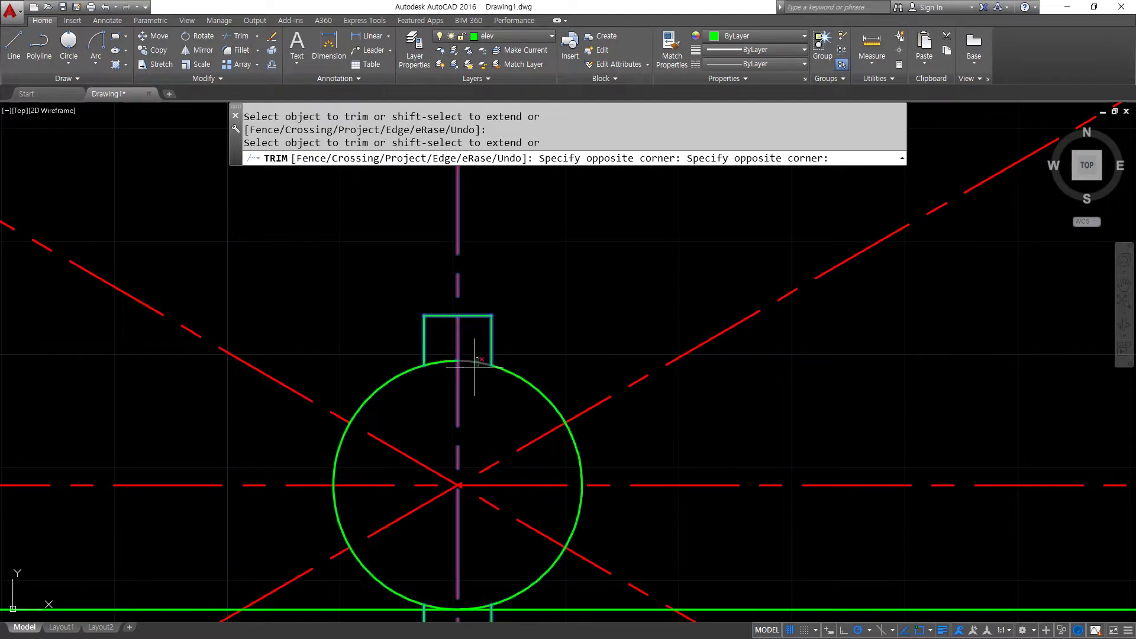
left_click(475, 363)
key("Return")
Erase the two leftover vertical lines below the circle and the horizontal line at its bottom
middle_click_drag(444, 413, 455, 220)
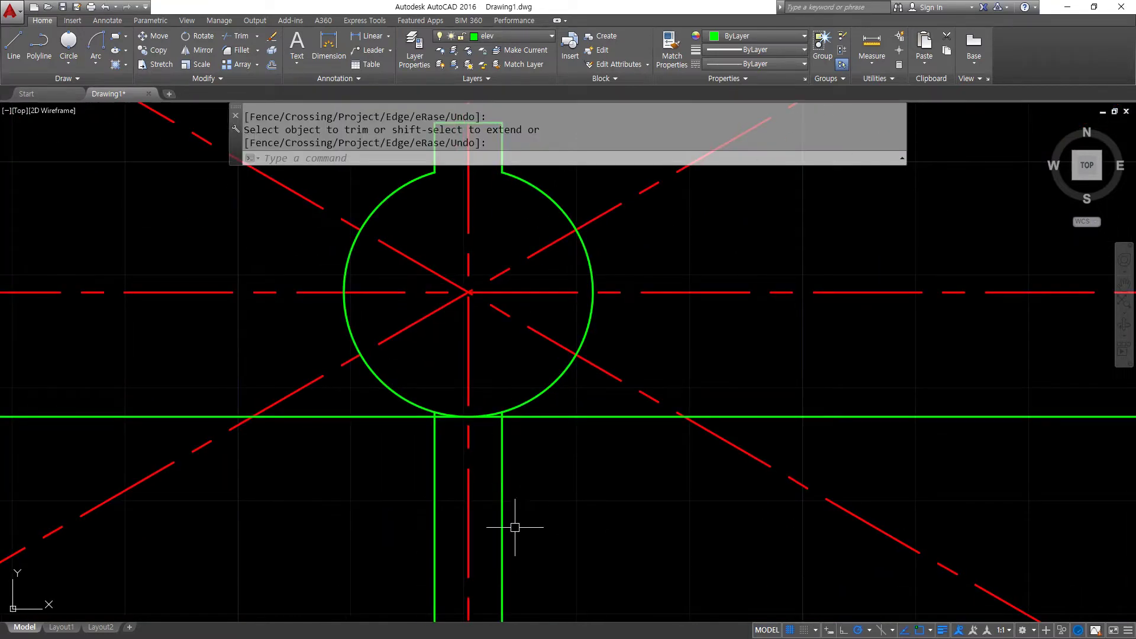
key("Return")
left_click(503, 532)
left_click(435, 548)
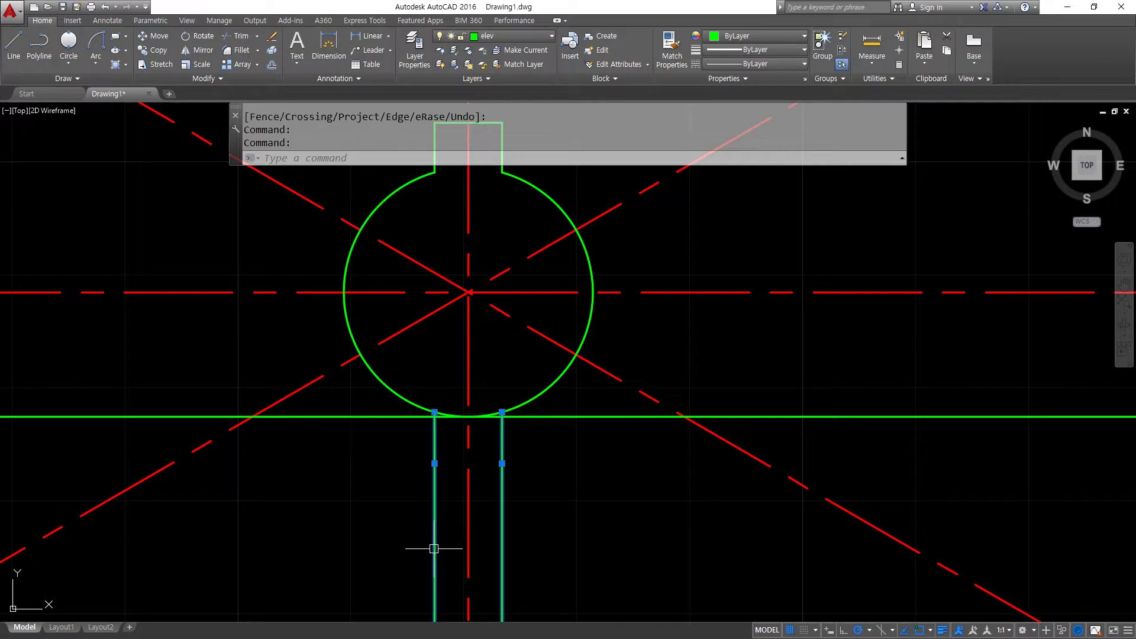
left_click(589, 416)
type("e")
key("Return")
Draw a circle of radius 19.5 centered on the construction lines' intersection
middle_click_drag(468, 314, 450, 444)
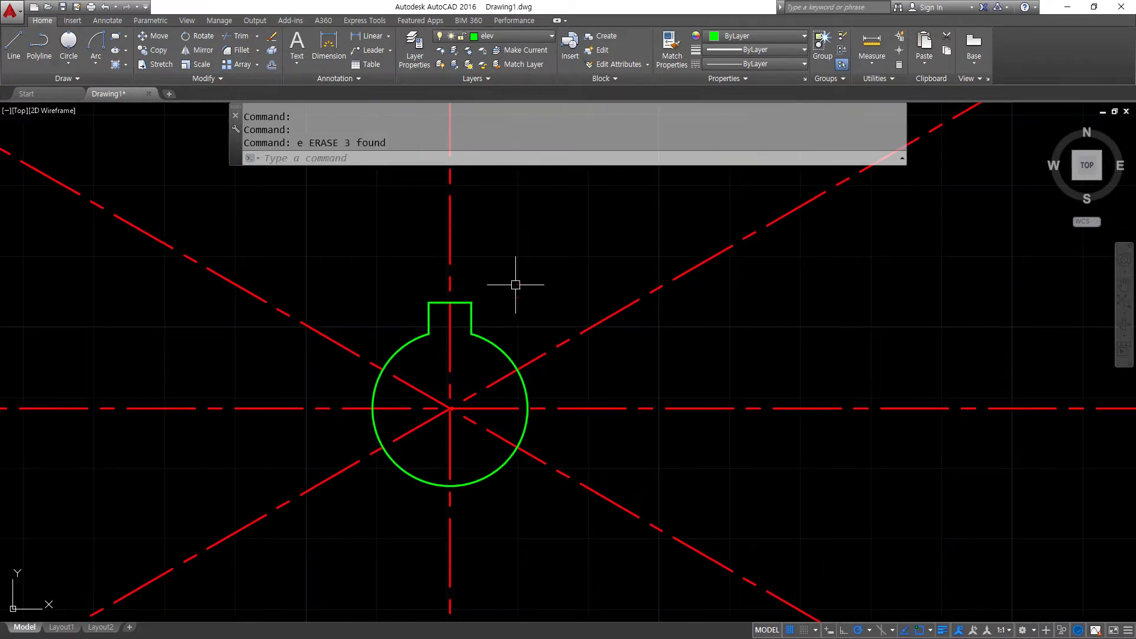
type("c")
key("Return")
left_click(450, 409)
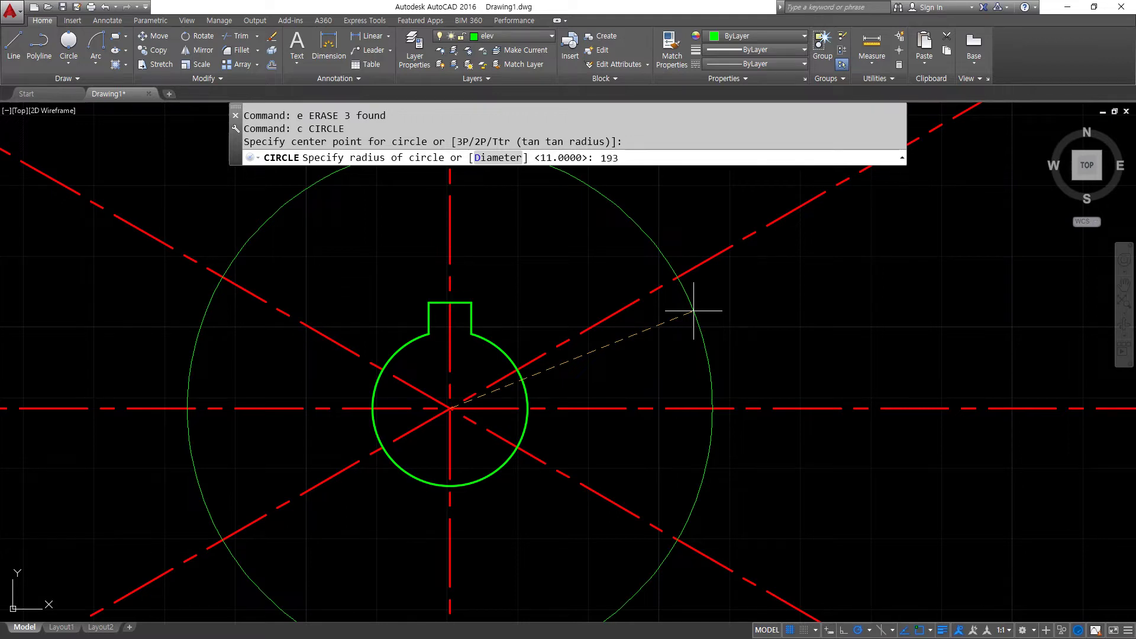
type("19.5")
key("Return")
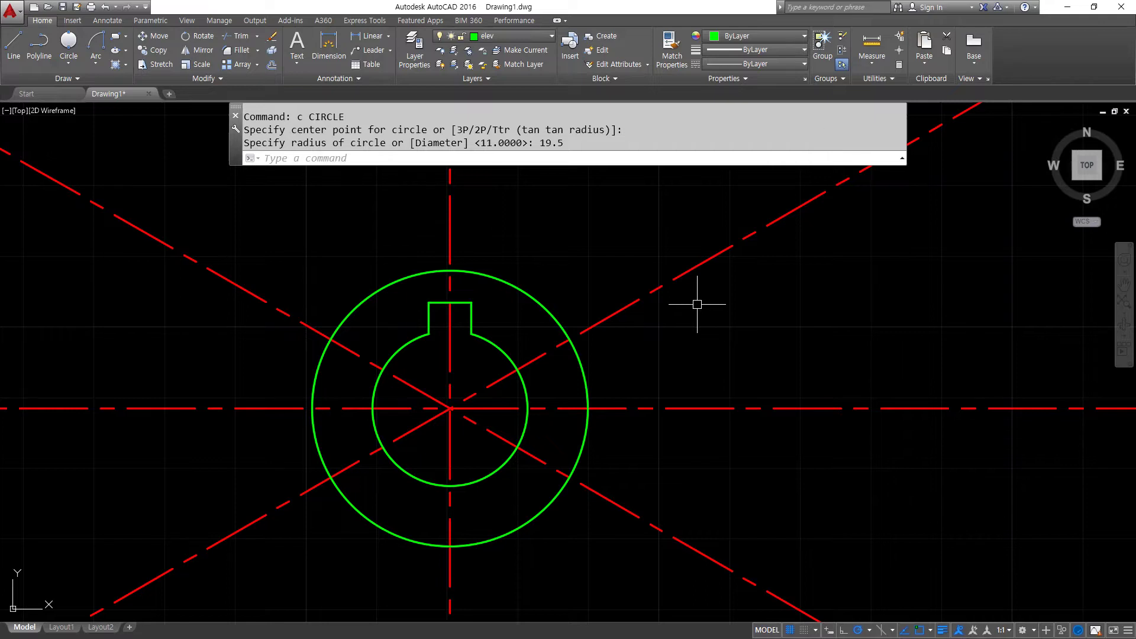
Draw a circle of radius 25 from the same center point
type("c")
key("Return")
left_click(450, 408)
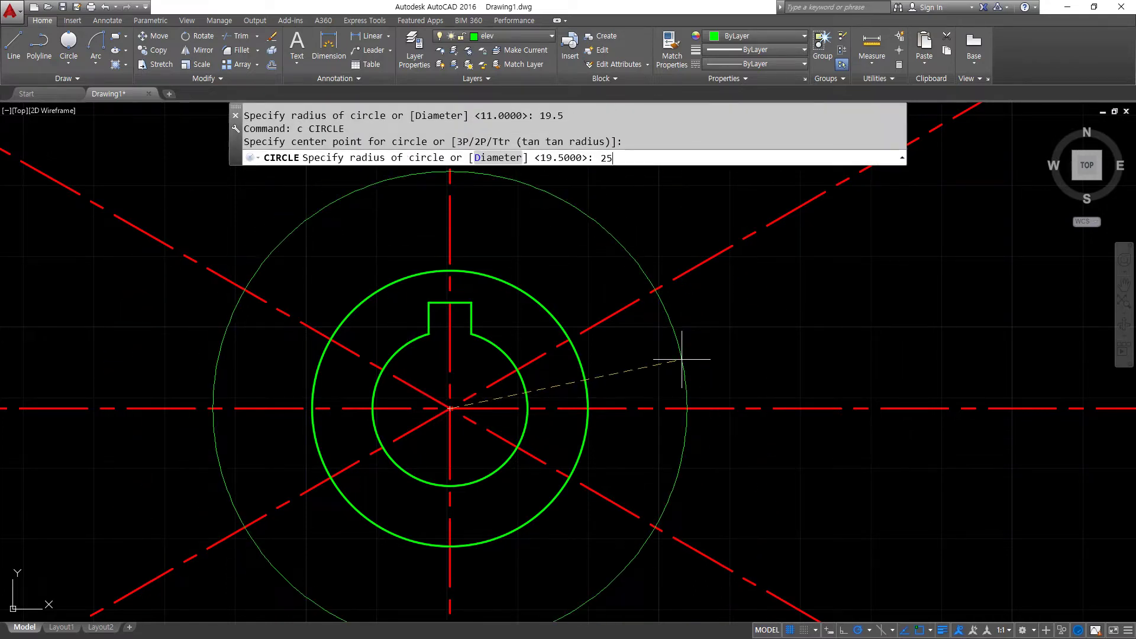
key("Return")
Match the properties of a red diagonal centerline onto the radius 25 circle
type("ma")
key("Return")
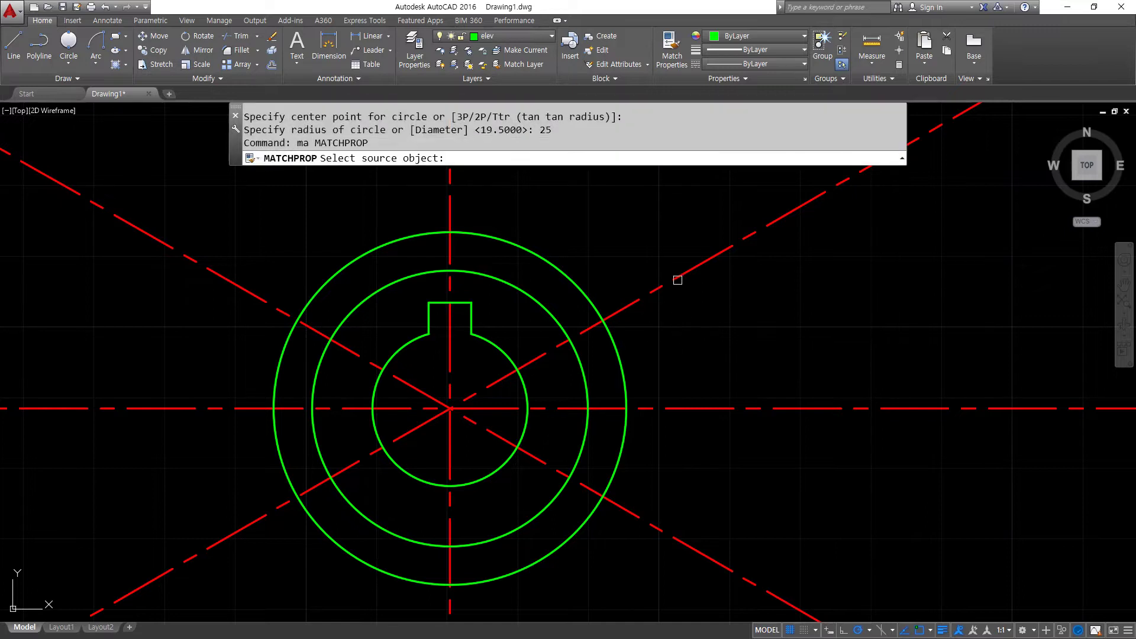
left_click(677, 275)
left_click(582, 281)
key("Return")
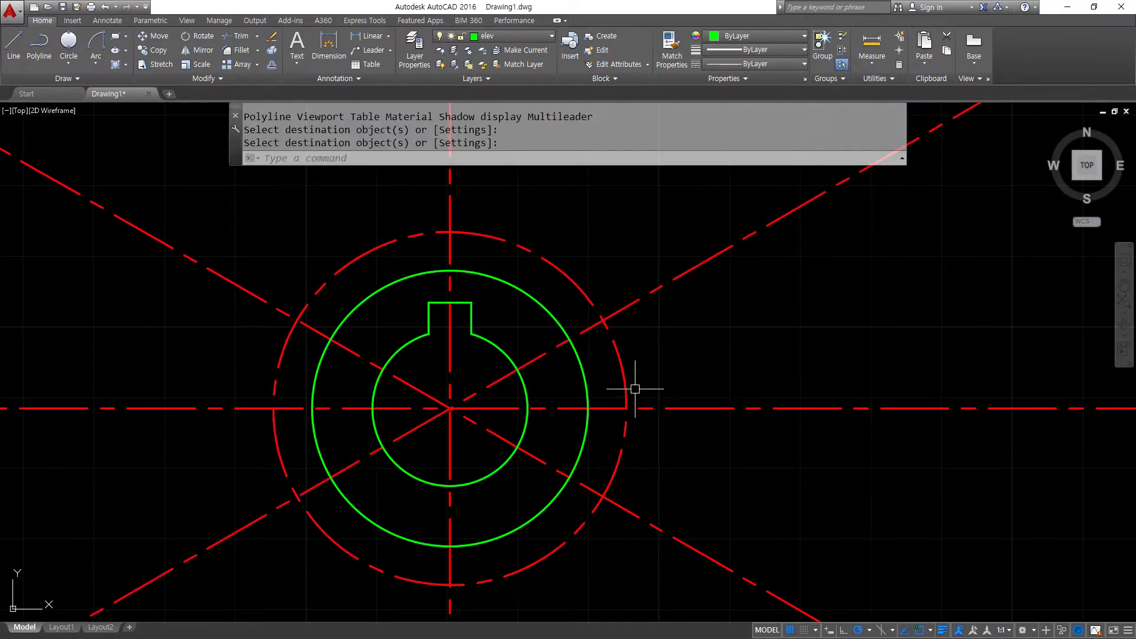
Draw the outer circle with a diameter of 95 from the common center point
type("c")
key("Return")
left_click(450, 408)
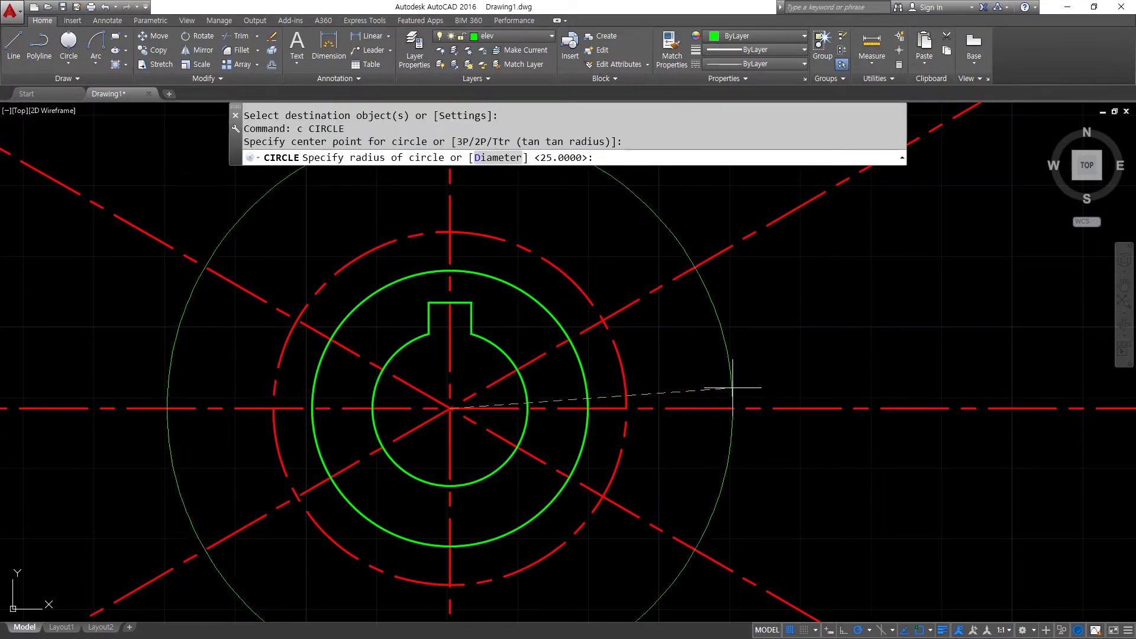
type("d")
key("Return")
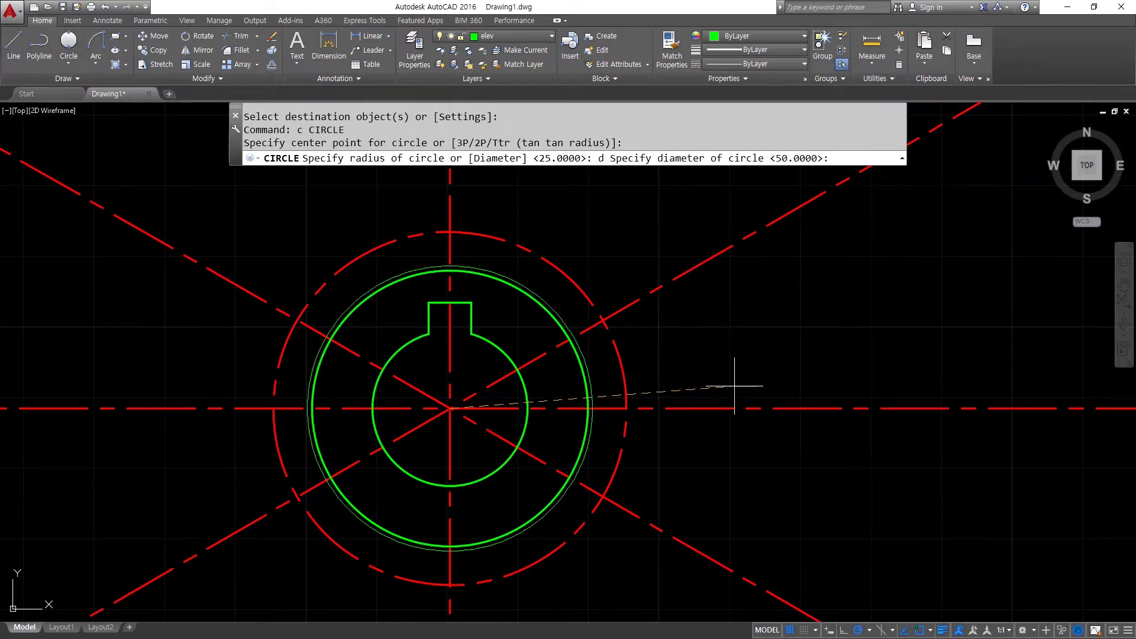
key("Return")
scroll(735, 386, "down", 2)
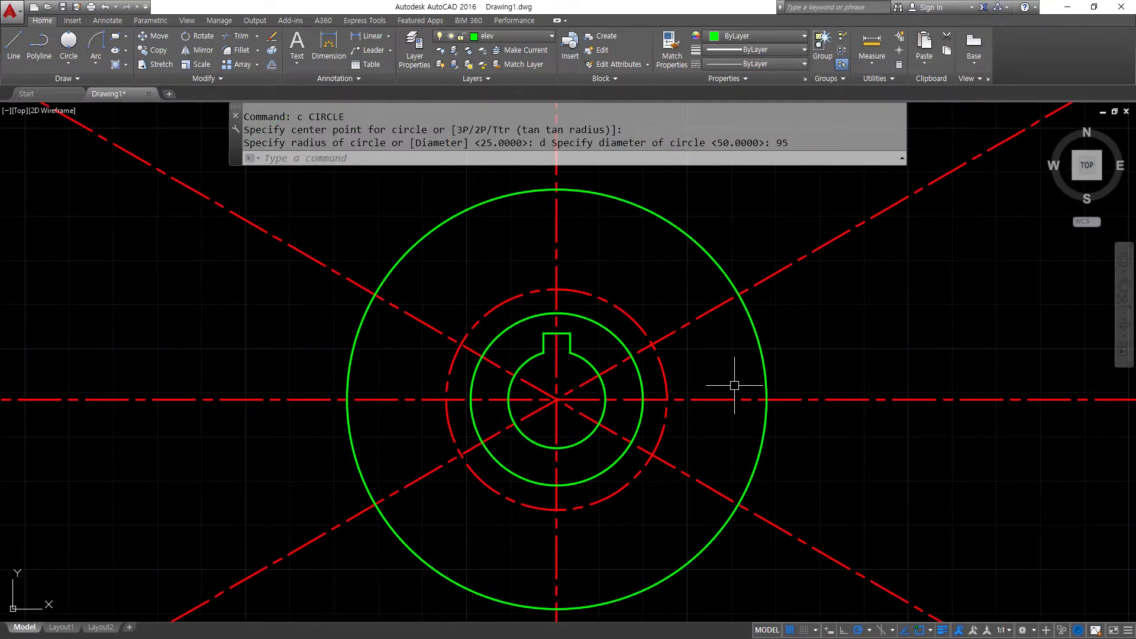
Offset the 95-diameter outer circle outward by 5
type("o")
key("Return")
type("5")
key("Return")
left_click(759, 346)
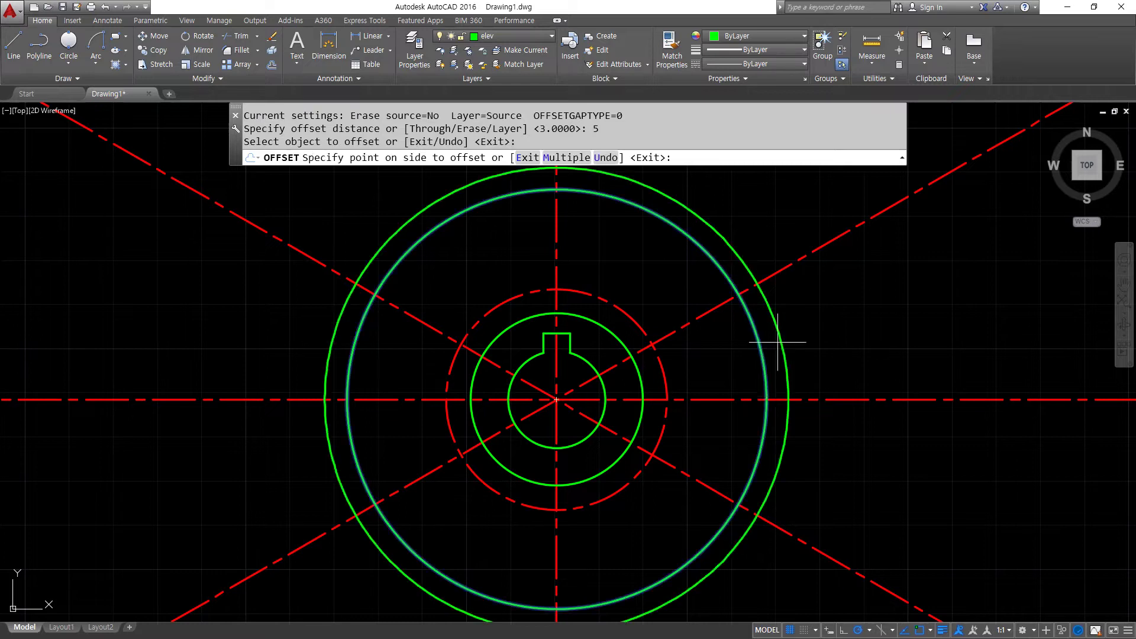
left_click(777, 342)
type("t")
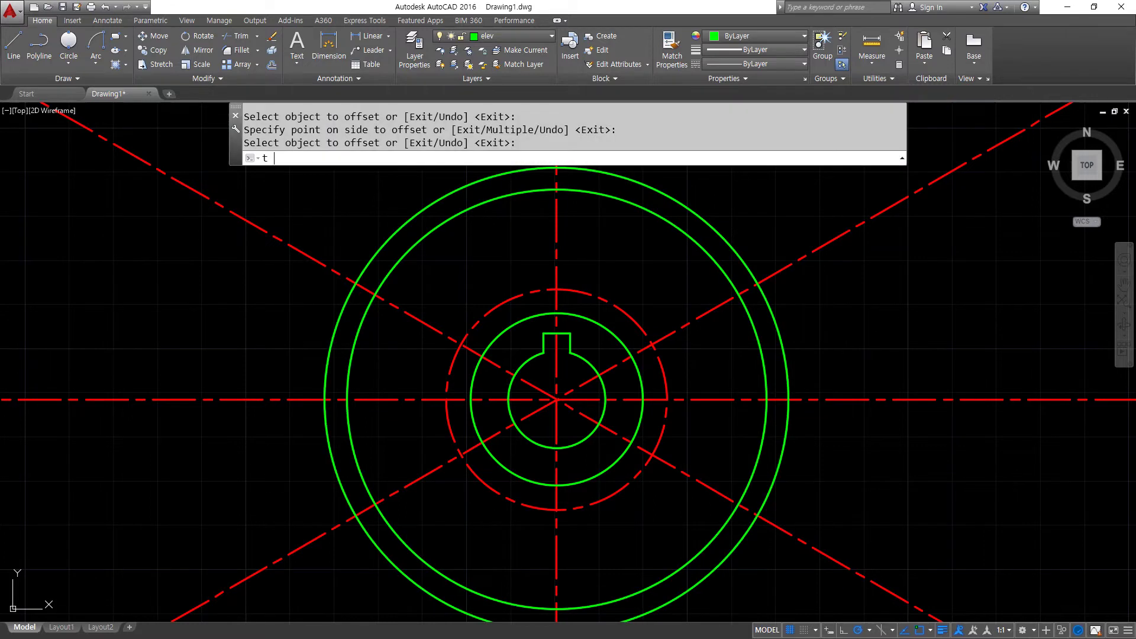
key("Return")
key("Return")
key("Escape")
Trim off all centerline ends beyond the outermost offset circle with a fence drawn around the part
type("tr")
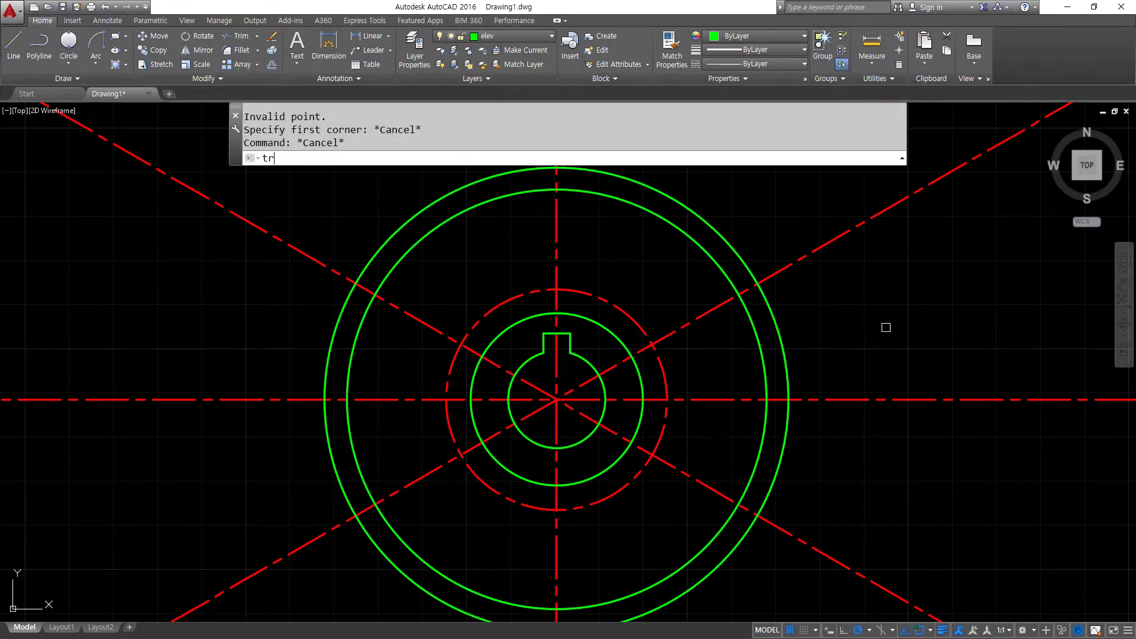
key("Return")
key("Return")
type("f")
key("Return")
left_click(885, 457)
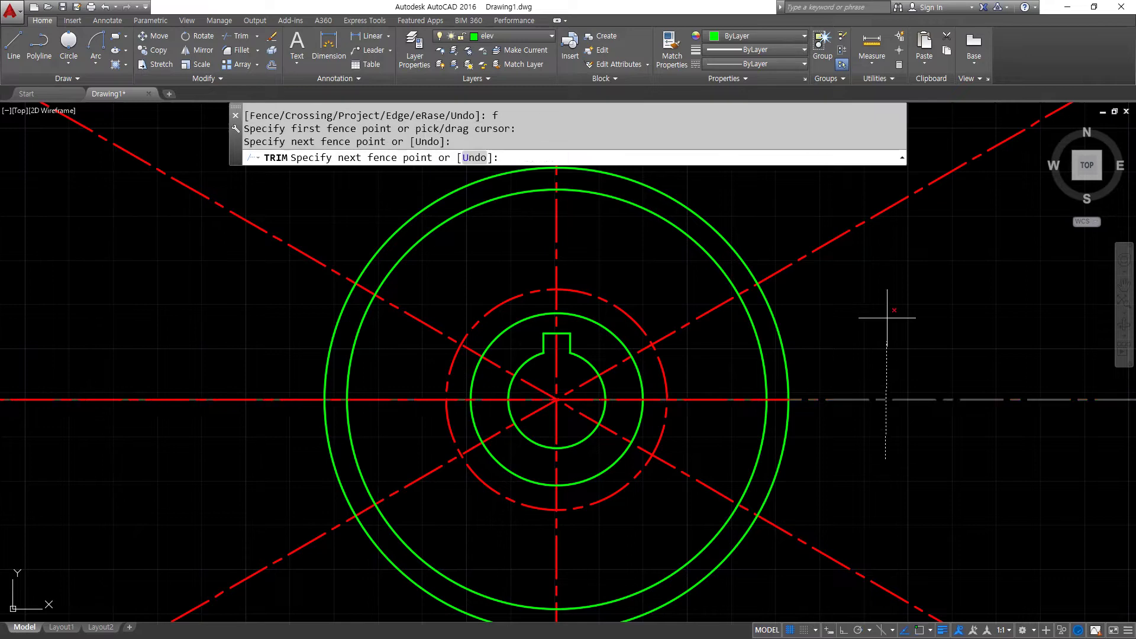
left_click(892, 201)
scroll(802, 195, "down", 2)
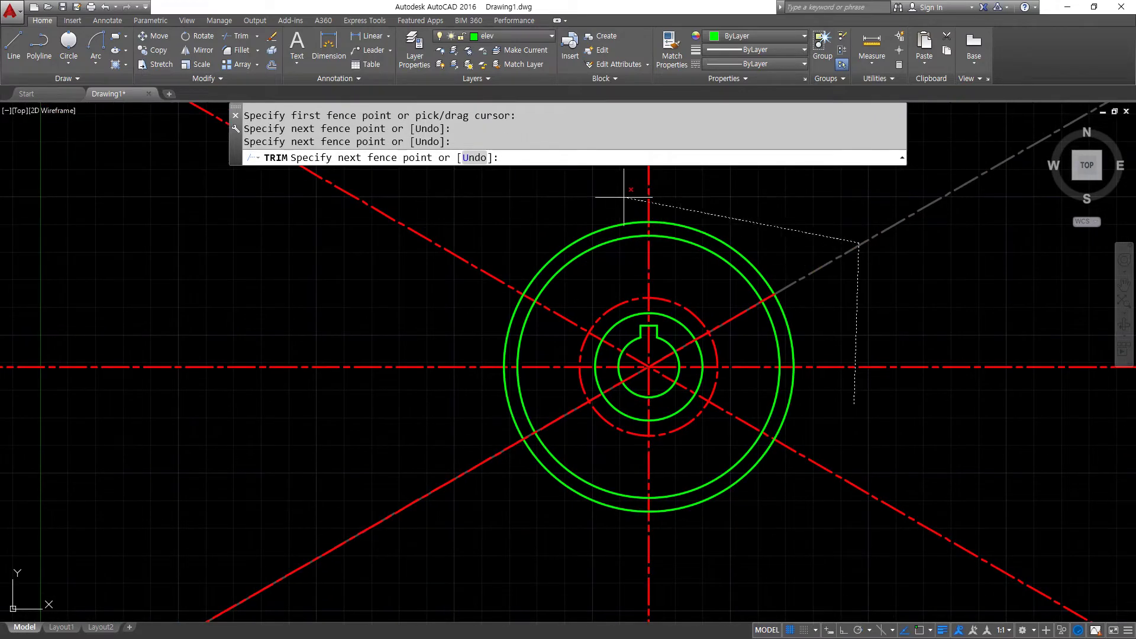
left_click(599, 200)
left_click(376, 245)
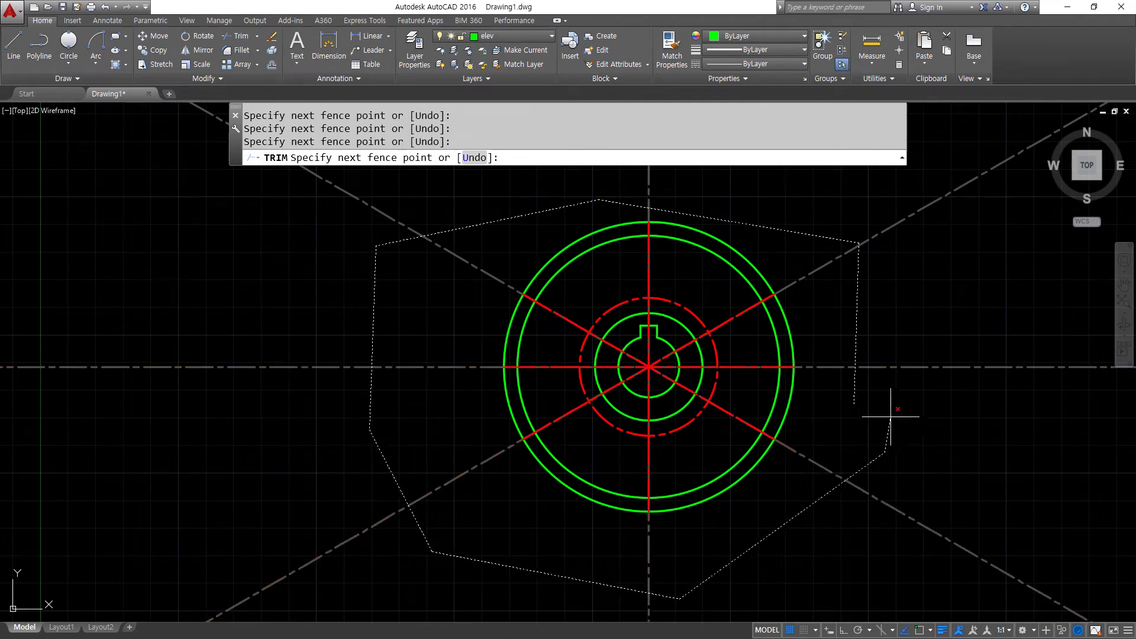
key("Return")
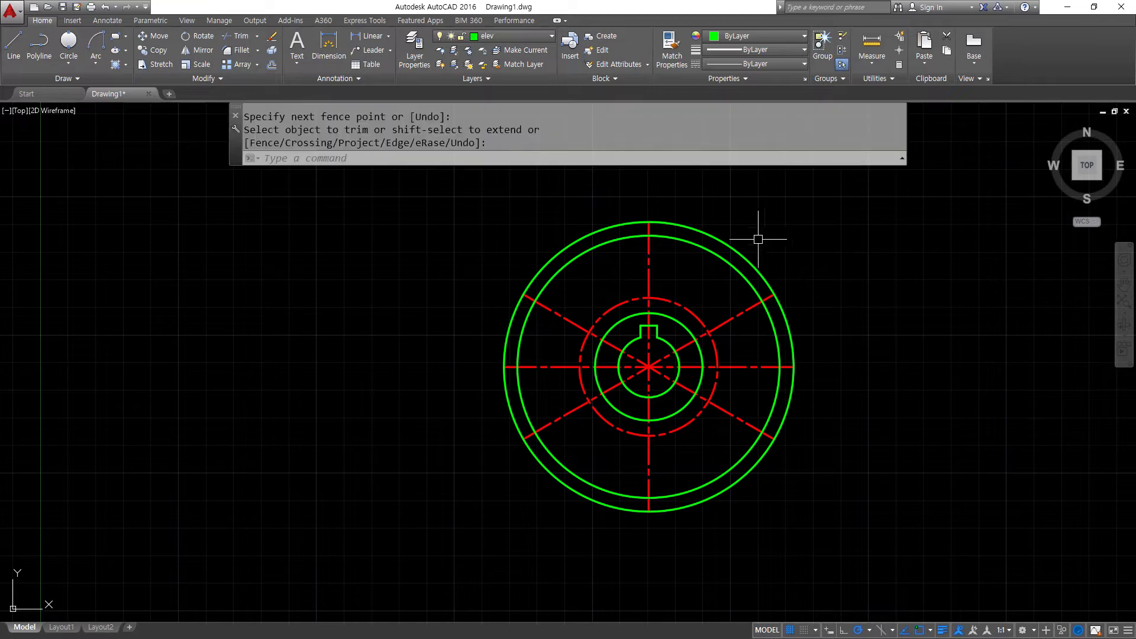
Erase the outermost offset circle that served as the trimming boundary
key("Return")
left_click(744, 253)
type("e")
key("Return")
Draw a circle of diameter 7 where the vertical centerline crosses the upper part of the dashed radius 25 circle
scroll(692, 292, "up", 2)
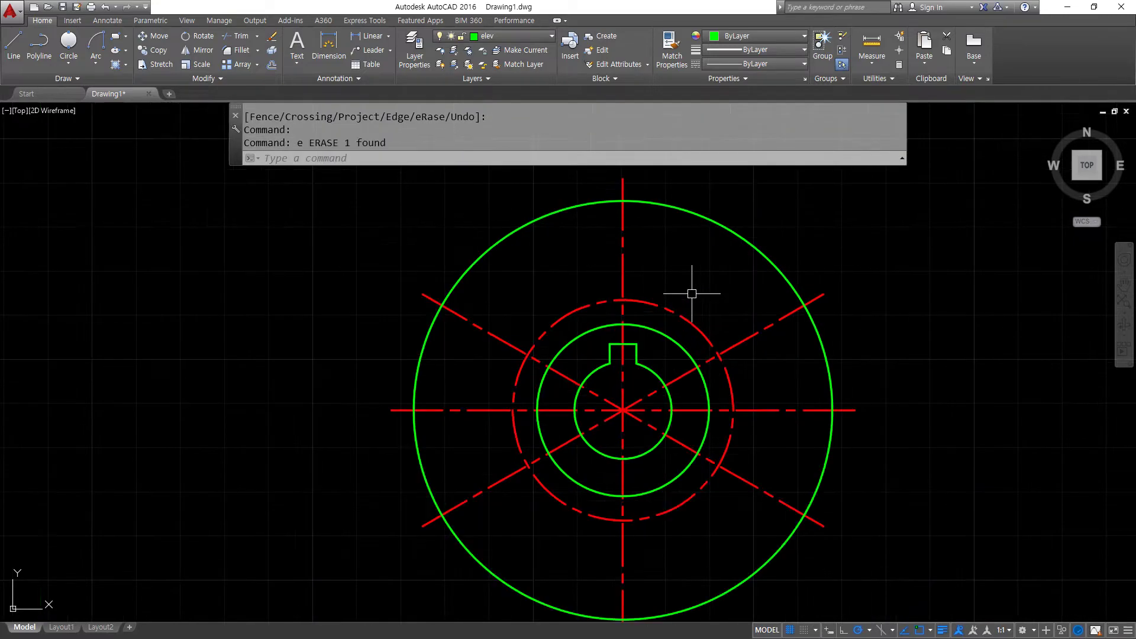
middle_click_drag(684, 291, 536, 285)
type("c")
key("Return")
left_click(546, 289)
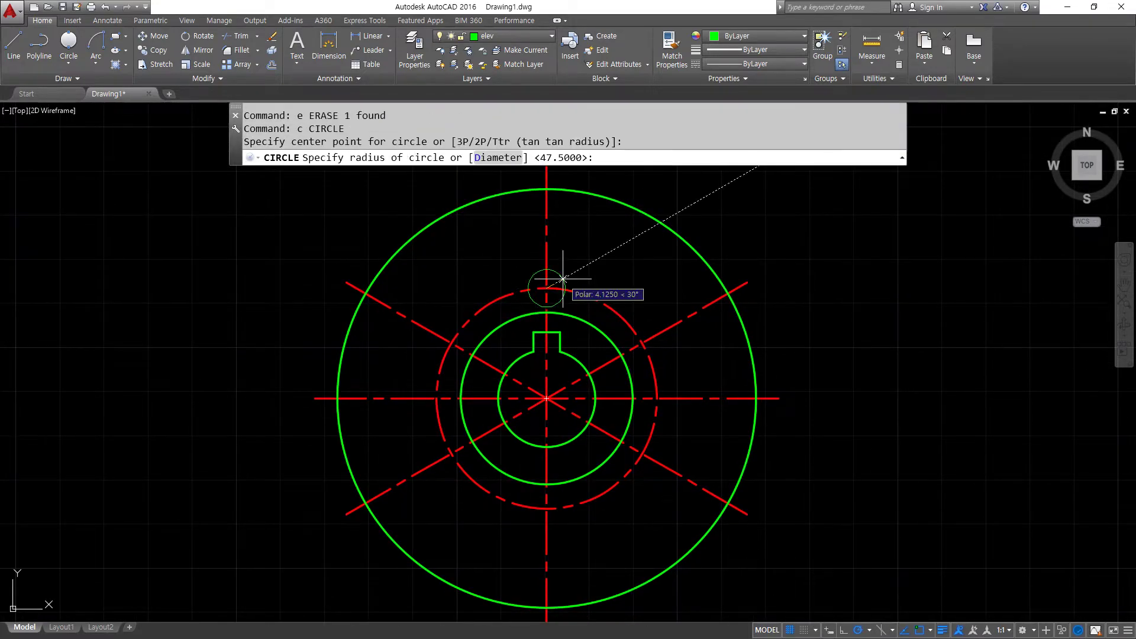
type("d")
key("Return")
type("7")
key("Return")
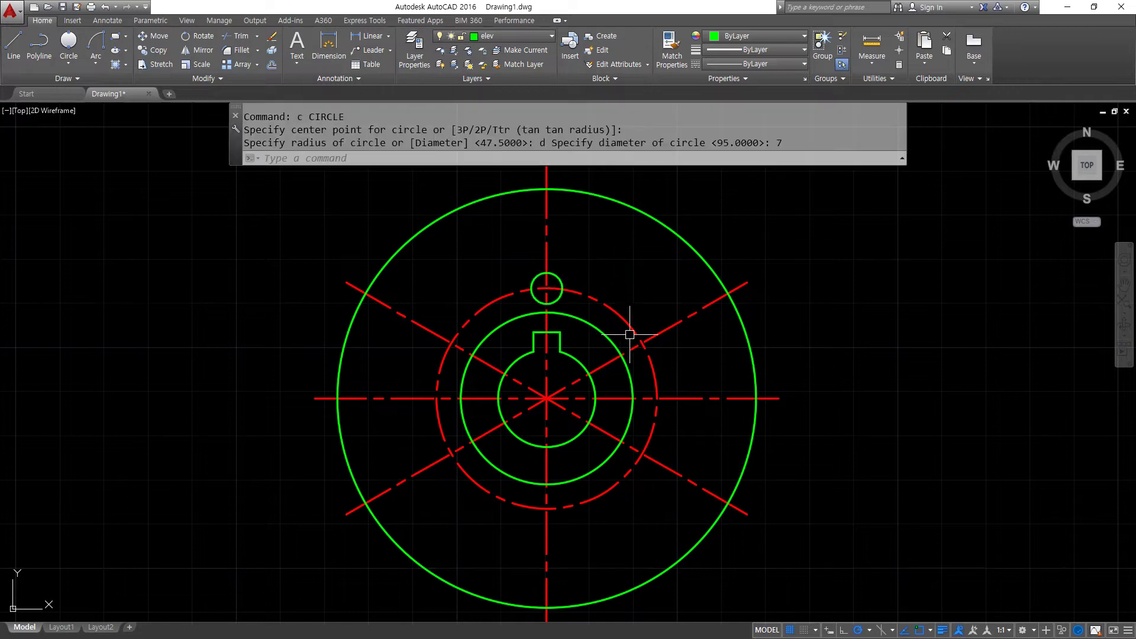
Draw circles of radius 3.5 at the two right-hand intersections of the diagonal centerlines with the dashed circle
scroll(628, 331, "up", 2)
key("Return")
left_click(650, 348)
key("Return")
key("Return")
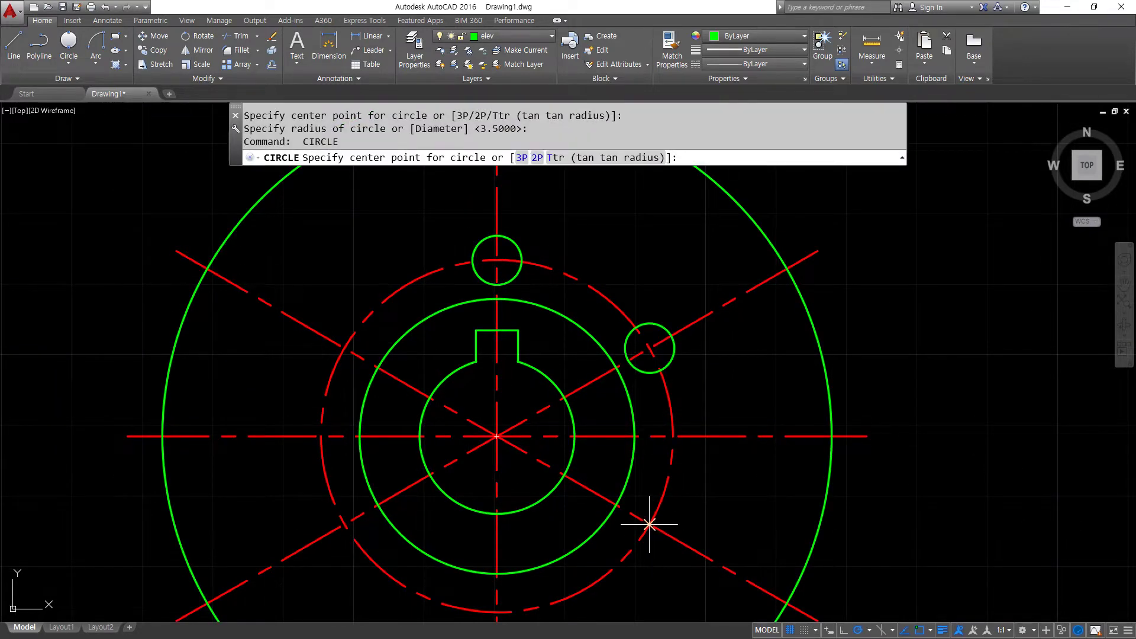
left_click(650, 525)
key("Return")
Draw circles of radius 3.5 at the bottom, lower-left and upper-left centerline intersections on the dashed circle
middle_click_drag(504, 511, 514, 369)
key("Return")
left_click(506, 471)
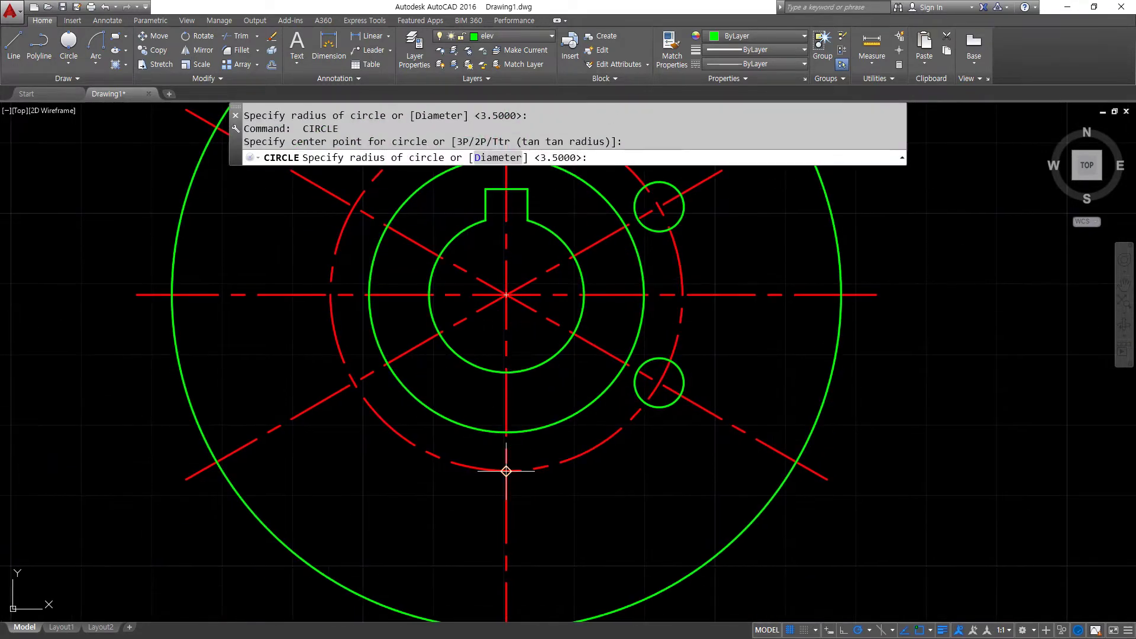
key("Return")
key("Return")
left_click(354, 383)
key("Return")
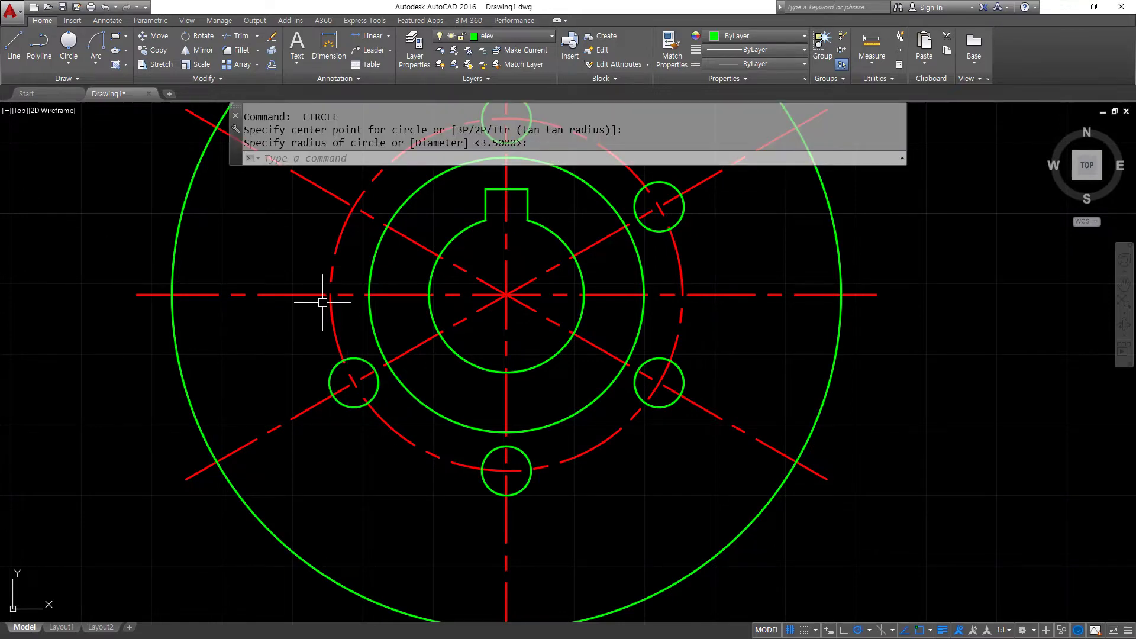
middle_click_drag(346, 244, 329, 309)
key("Return")
left_click(338, 271)
key("Return")
middle_click_drag(338, 270, 343, 377)
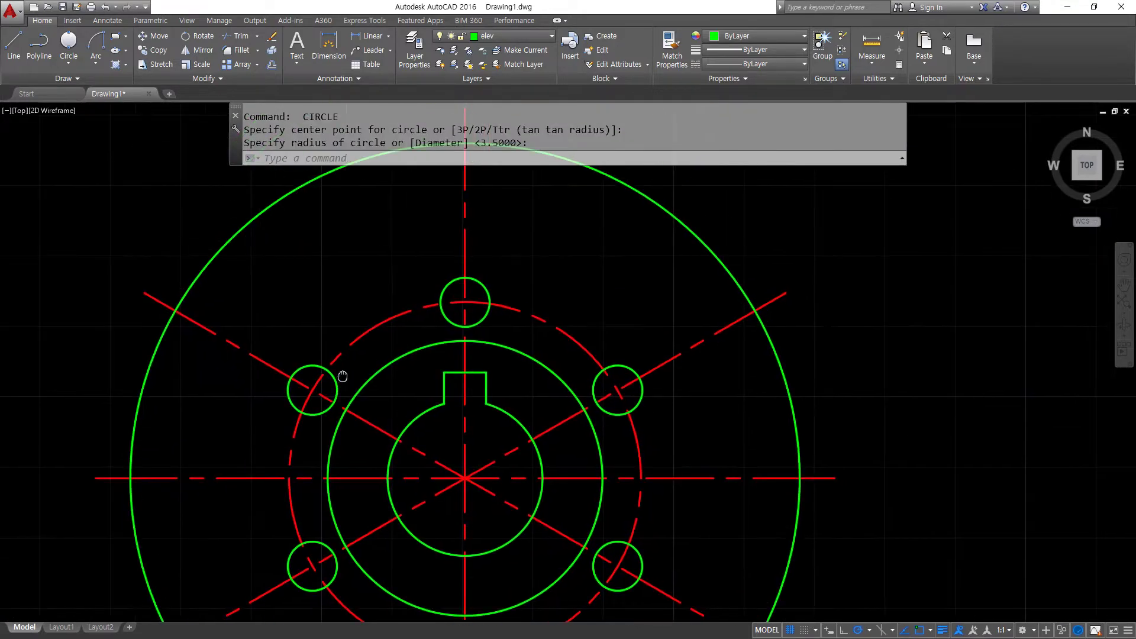
middle_click_drag(417, 234, 418, 277)
Switch to the reference image in the browser and examine the outline around the upper slot
key("alt+Tab")
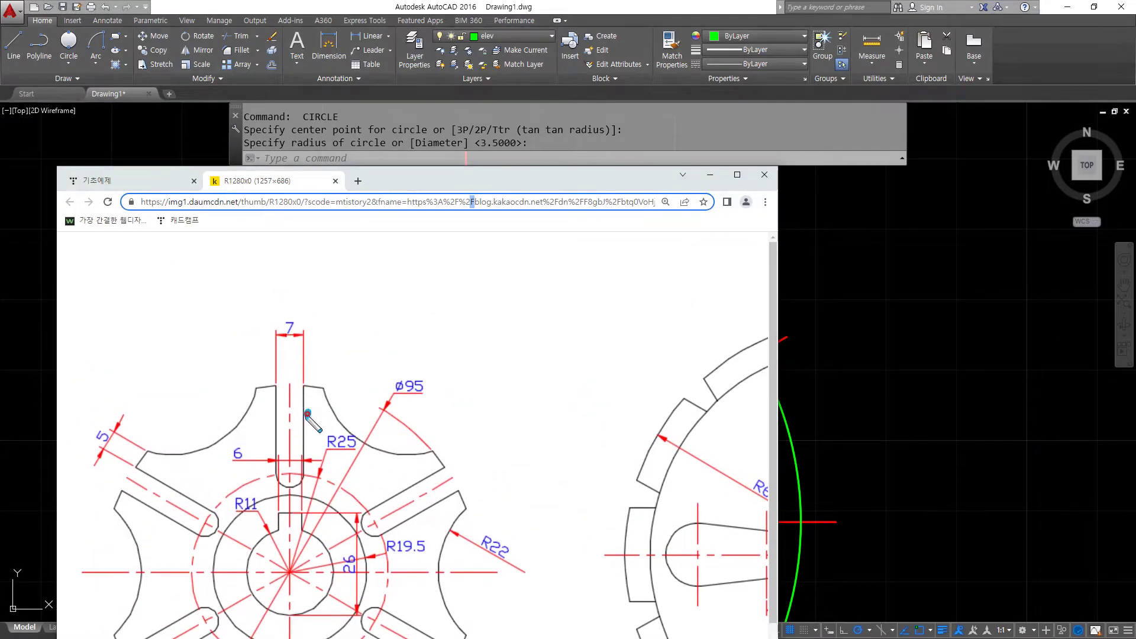
mouse_move(307, 413)
left_mouse_down()
mouse_move(331, 305)
mouse_move(313, 390)
mouse_move(323, 306)
mouse_move(339, 404)
left_mouse_up()
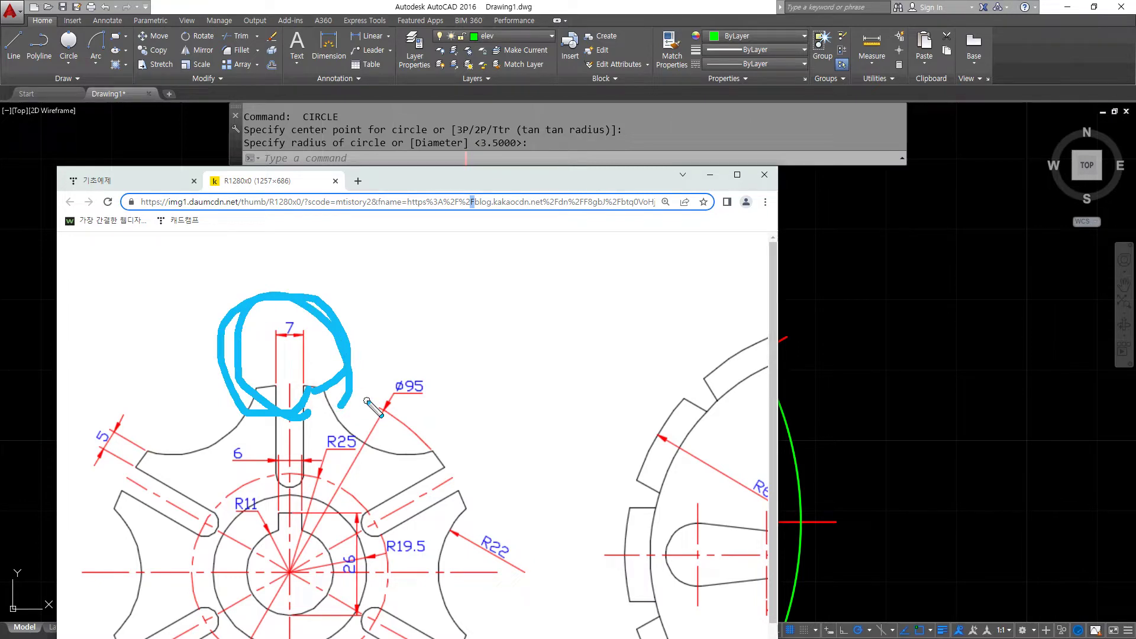
key("Escape")
left_click_drag(534, 174, 0, 109)
Offset the vertical centerline by 7/2 to both sides
type("o")
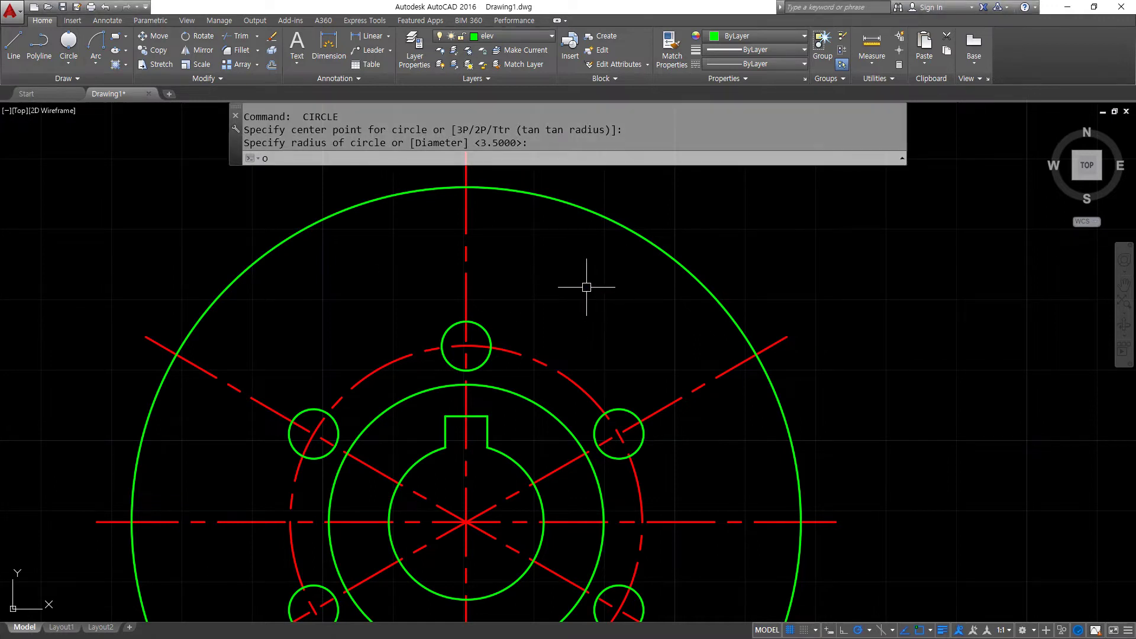
key("Return")
type("7/2")
key("Return")
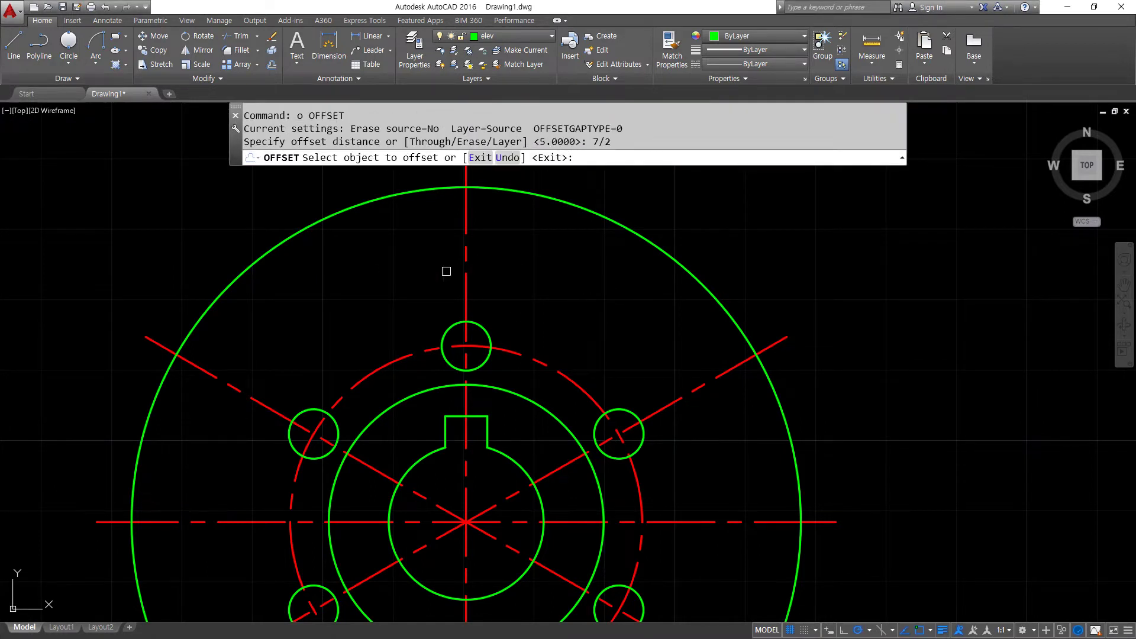
left_click(464, 280)
left_click(376, 286)
left_click(471, 292)
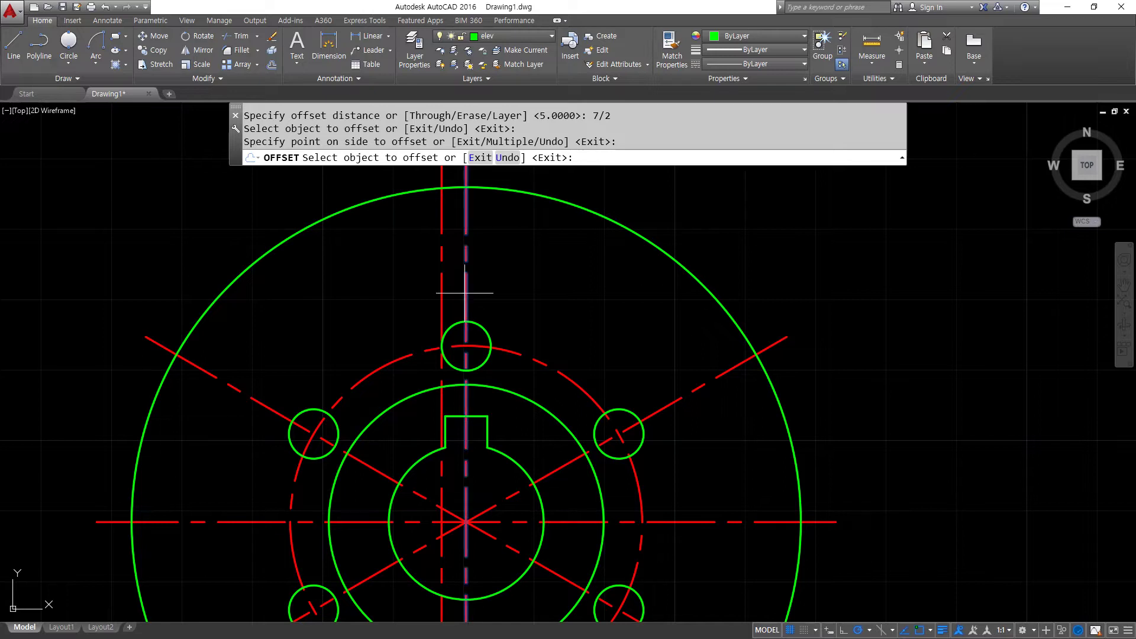
left_click(565, 321)
Offset each of the two diagonal centerlines by 7/2 to both sides
left_click(673, 405)
left_click(656, 368)
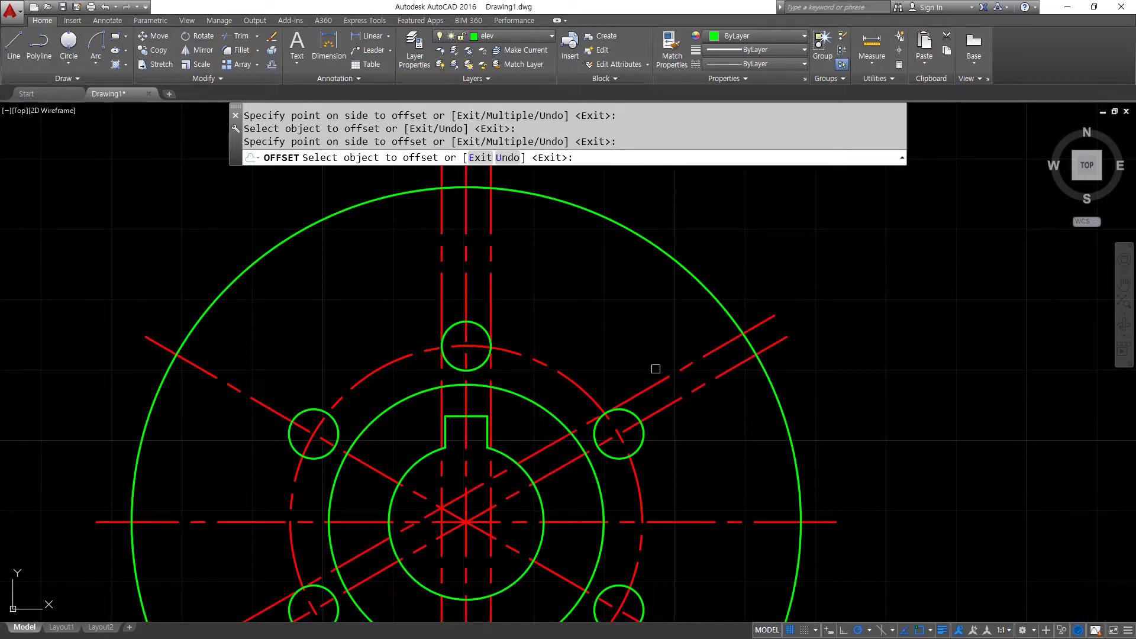
left_click(670, 402)
left_click(681, 422)
left_click(234, 390)
left_click(267, 366)
left_click(236, 392)
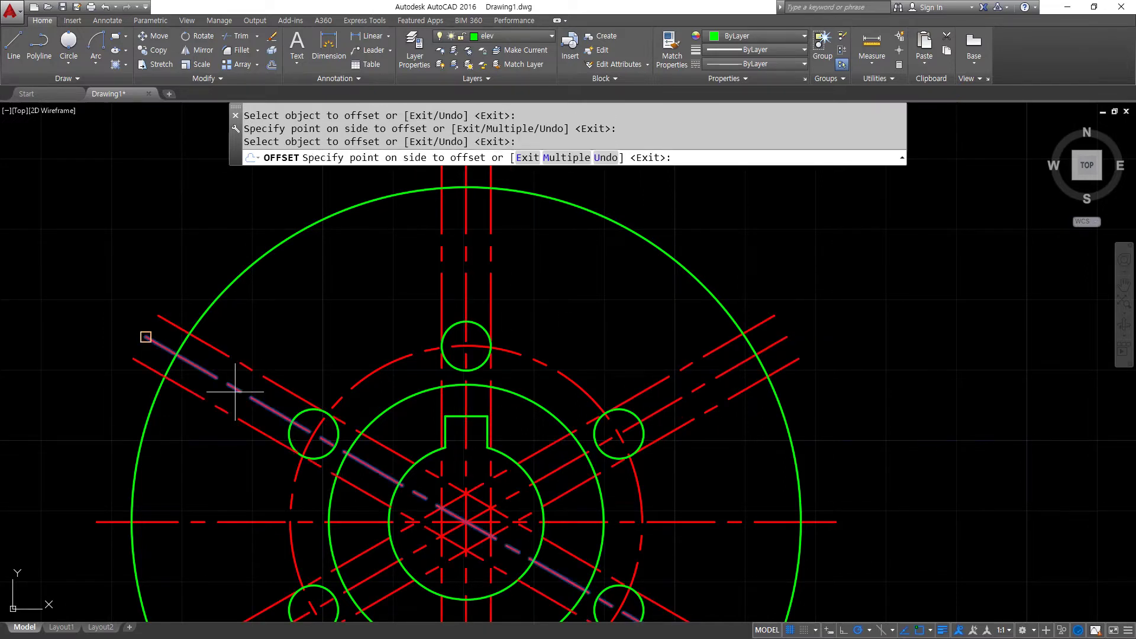
left_click(233, 426)
key("Return")
Match the properties of the green radius 19.5 circle onto the six offset slot lines
type("ma")
key("Return")
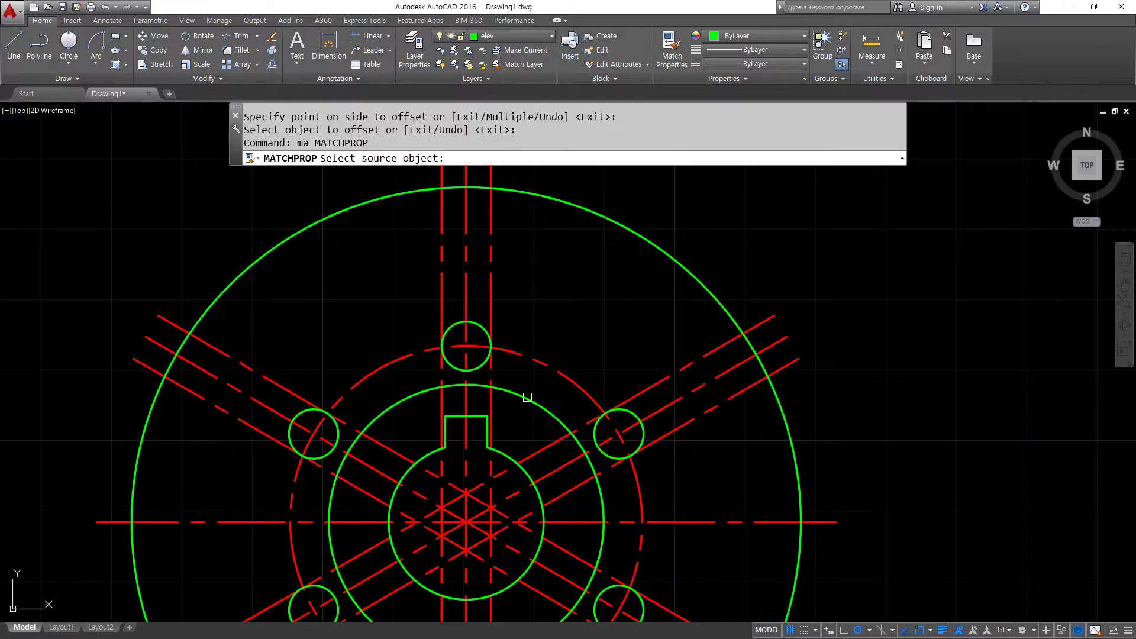
left_click(532, 392)
left_click(678, 418)
left_click(664, 379)
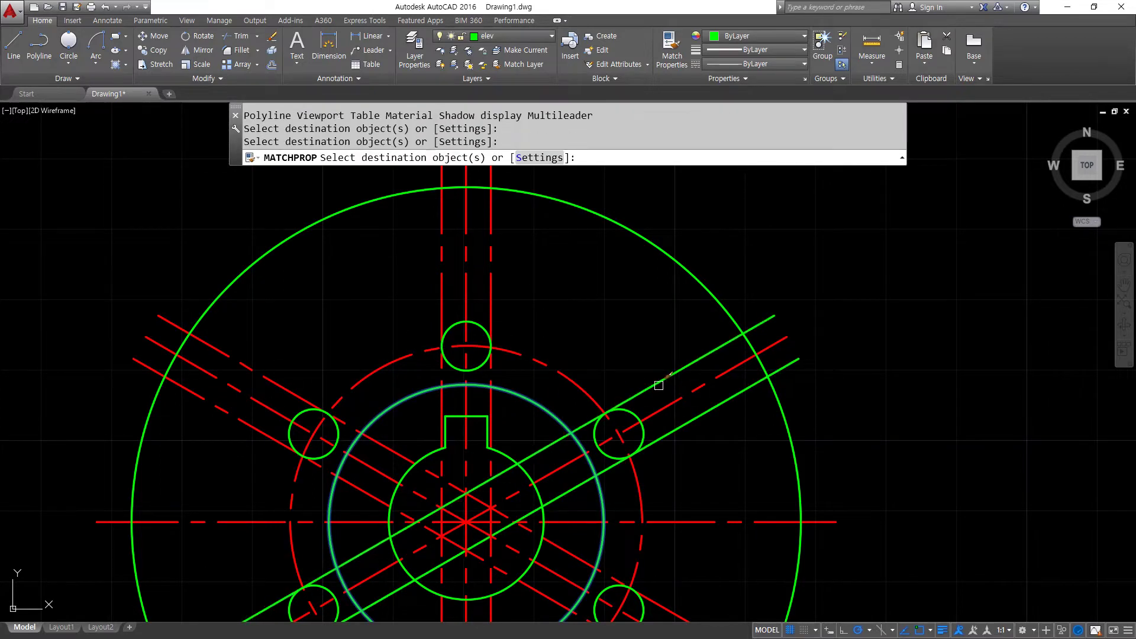
left_click(492, 292)
left_click(441, 302)
left_click(269, 378)
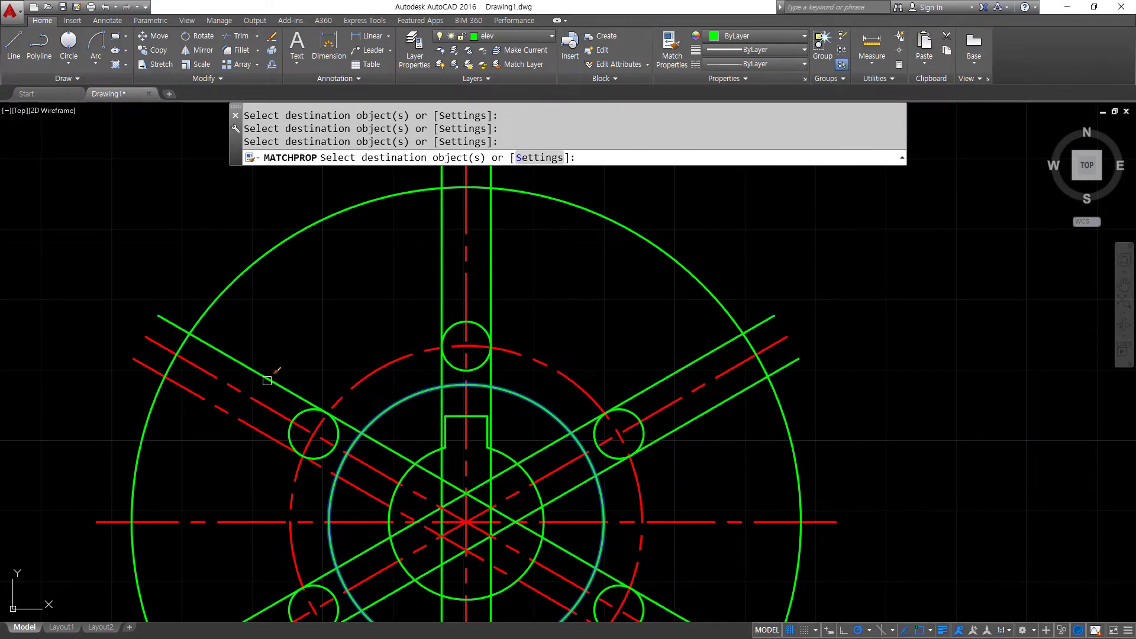
left_click(242, 419)
scroll(254, 222, "down", 2)
key("Return")
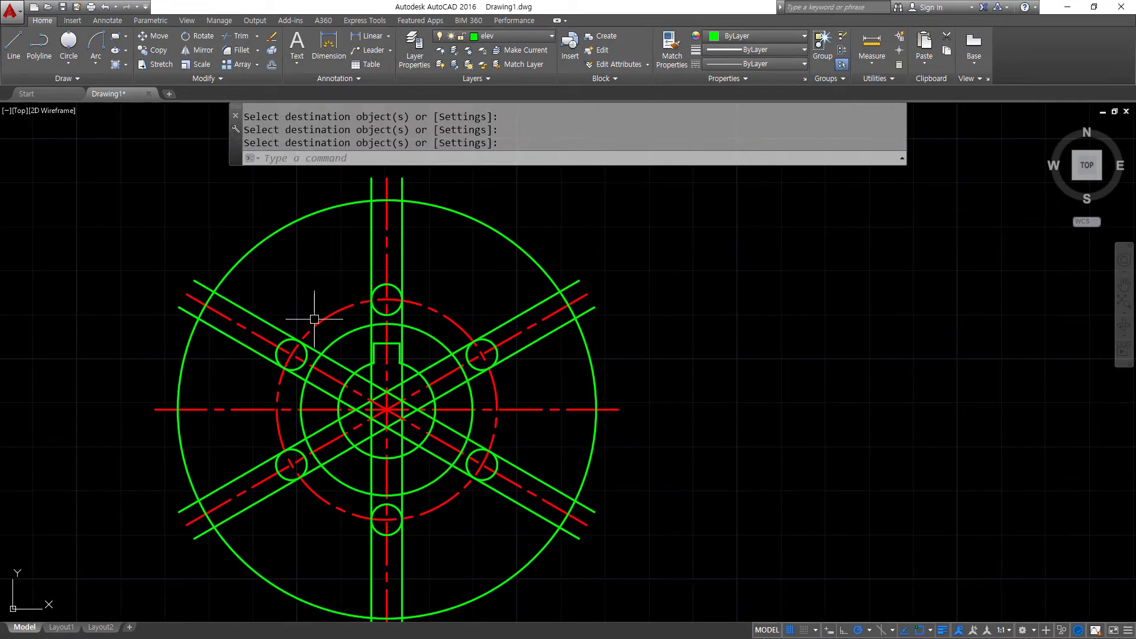
Start the Trim command with the six small slot-end circles as the cutting edges
type("tr")
key("Return")
left_click(343, 267)
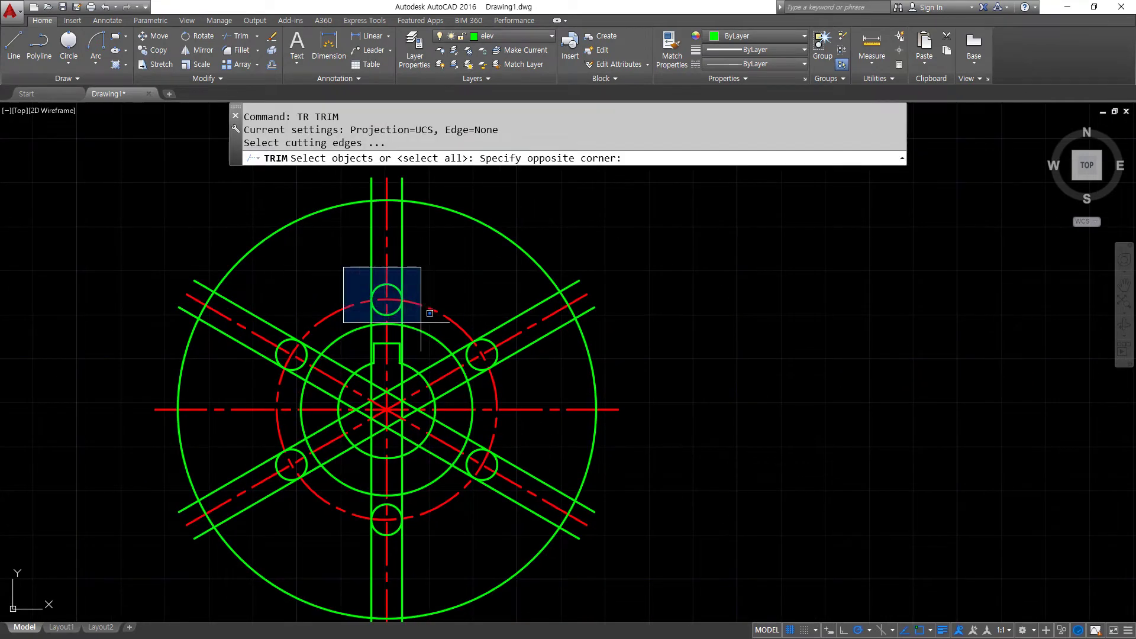
left_click(451, 351)
left_click(451, 293)
left_click(528, 407)
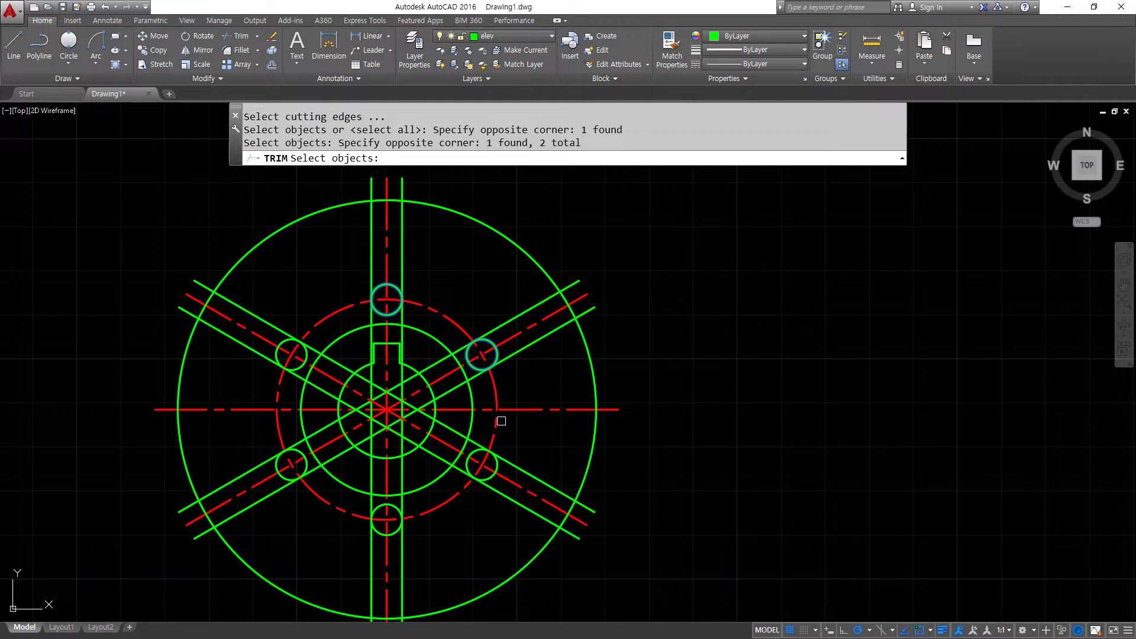
left_click(463, 422)
left_click(499, 517)
left_click(353, 475)
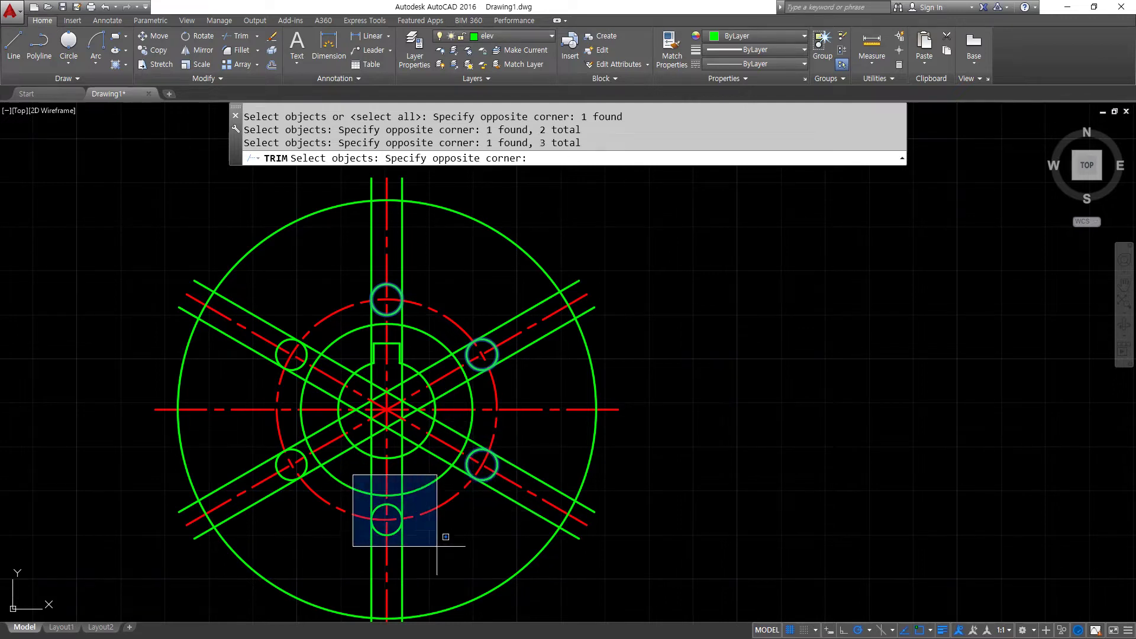
left_click(465, 571)
left_click(249, 424)
left_click(327, 500)
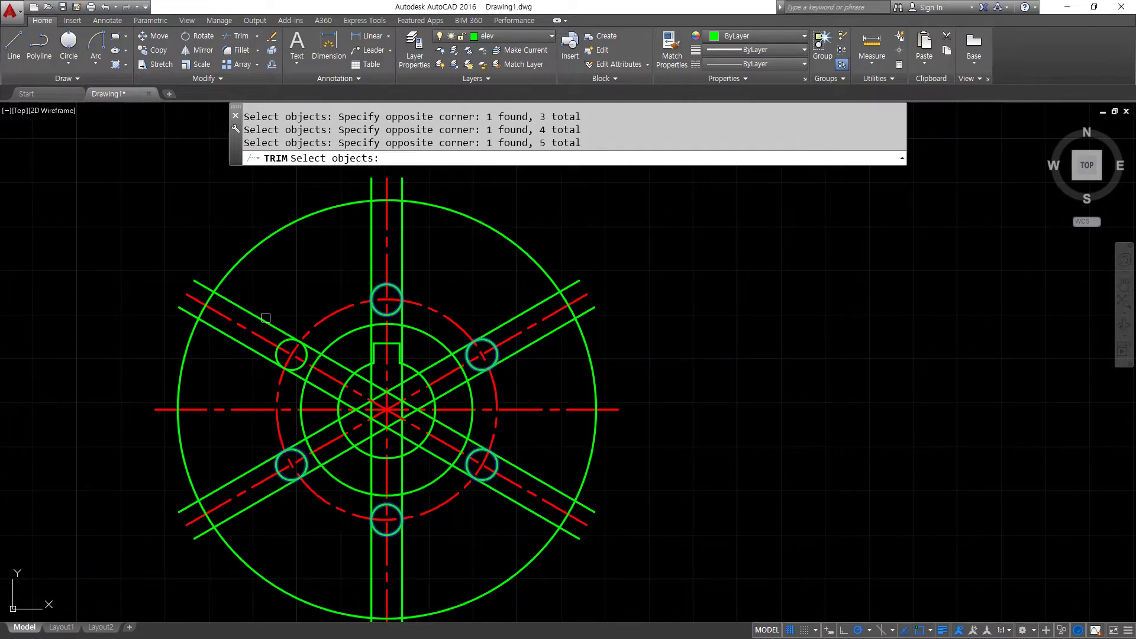
left_click(260, 298)
left_click(318, 396)
key("Return")
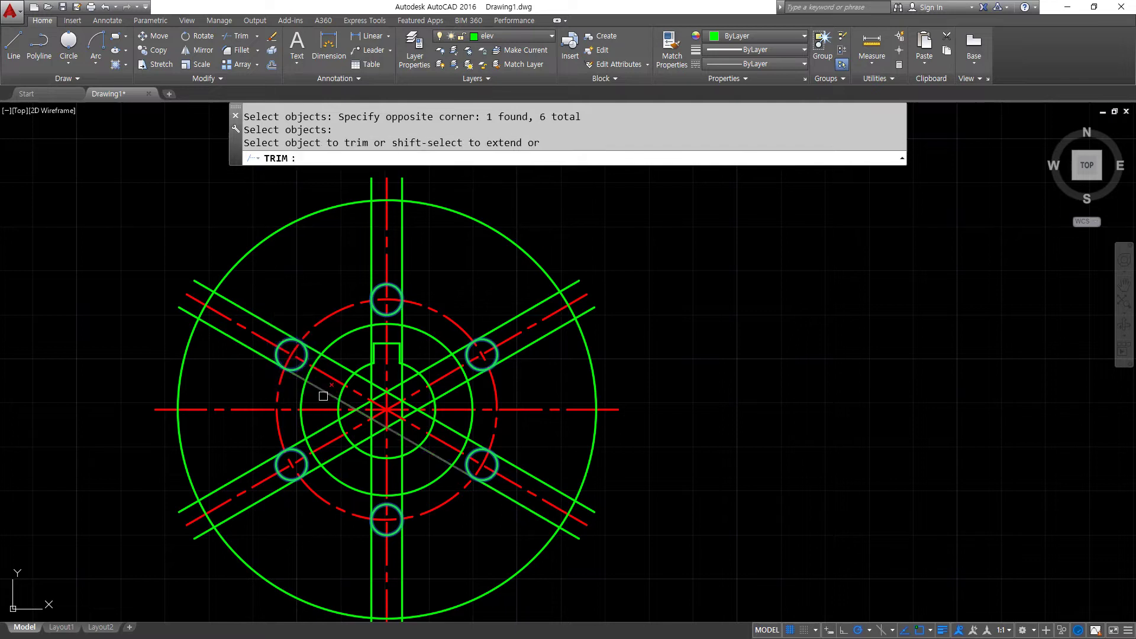
Trim away the middle portions of the six green slot lines between opposite small circles
left_click(324, 390)
left_click(339, 362)
left_click(335, 424)
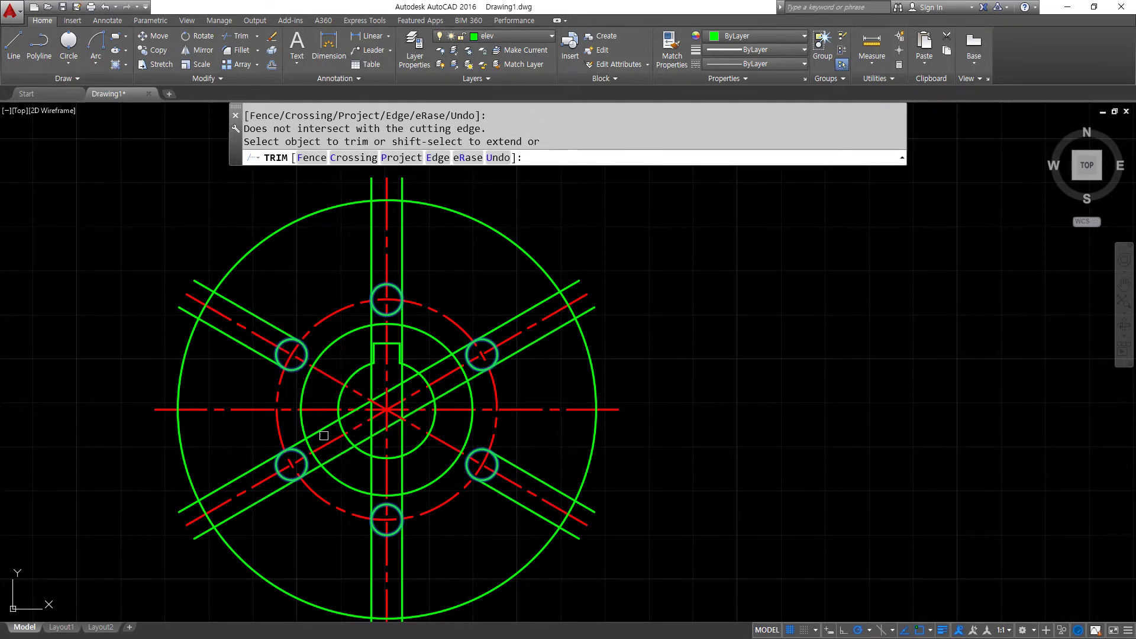
left_click(324, 428)
left_click(342, 451)
left_click(370, 472)
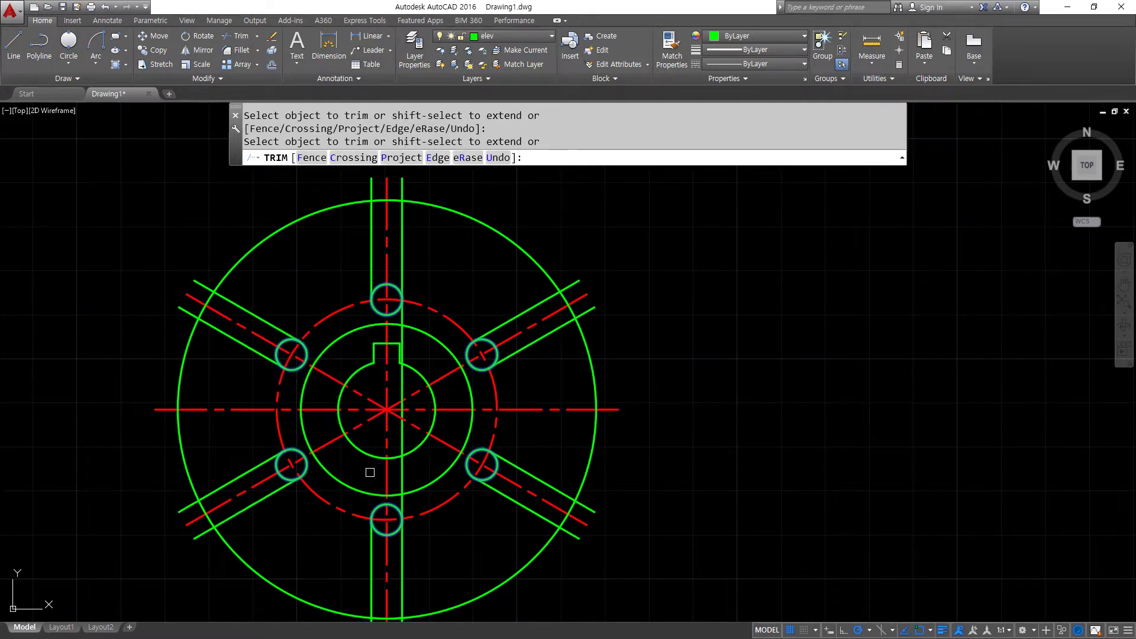
left_click(402, 475)
left_click(482, 483)
key("Return")
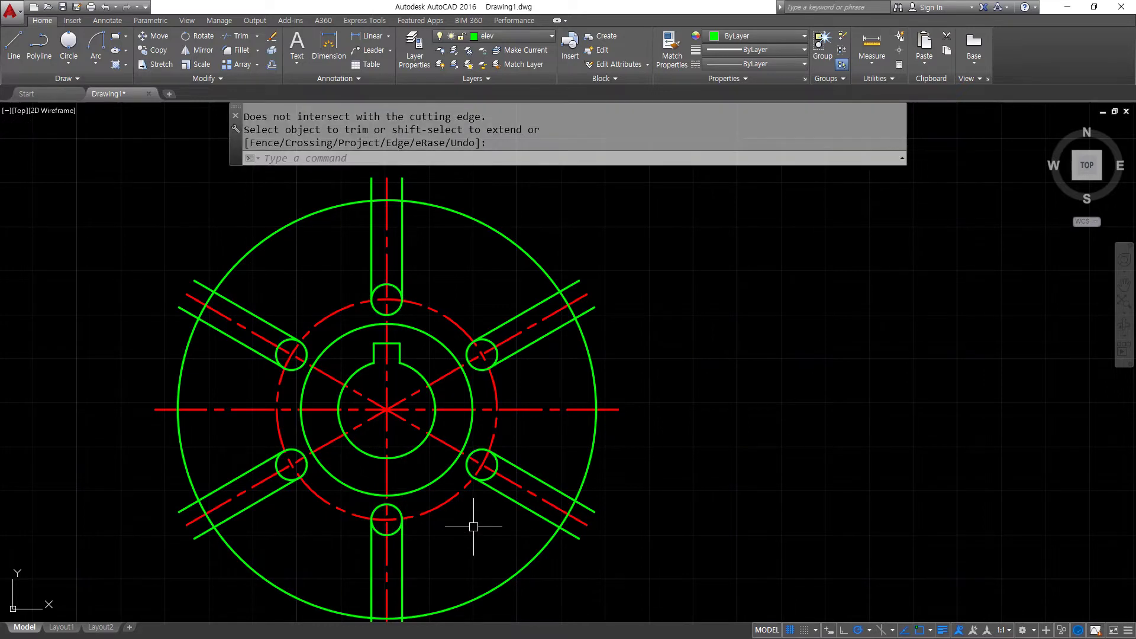
Offset by 5, outward from the slots, the top slot's right line and both lines of the upper-right and lower-right slots
type("o")
key("Return")
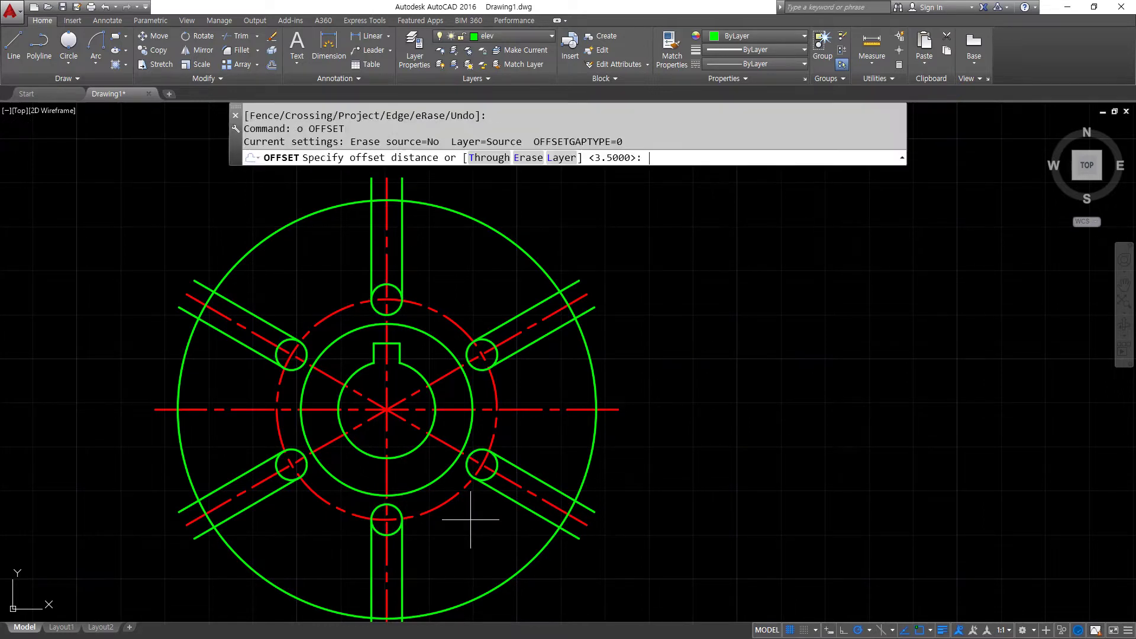
type("5")
key("Return")
left_click(402, 246)
left_click(463, 263)
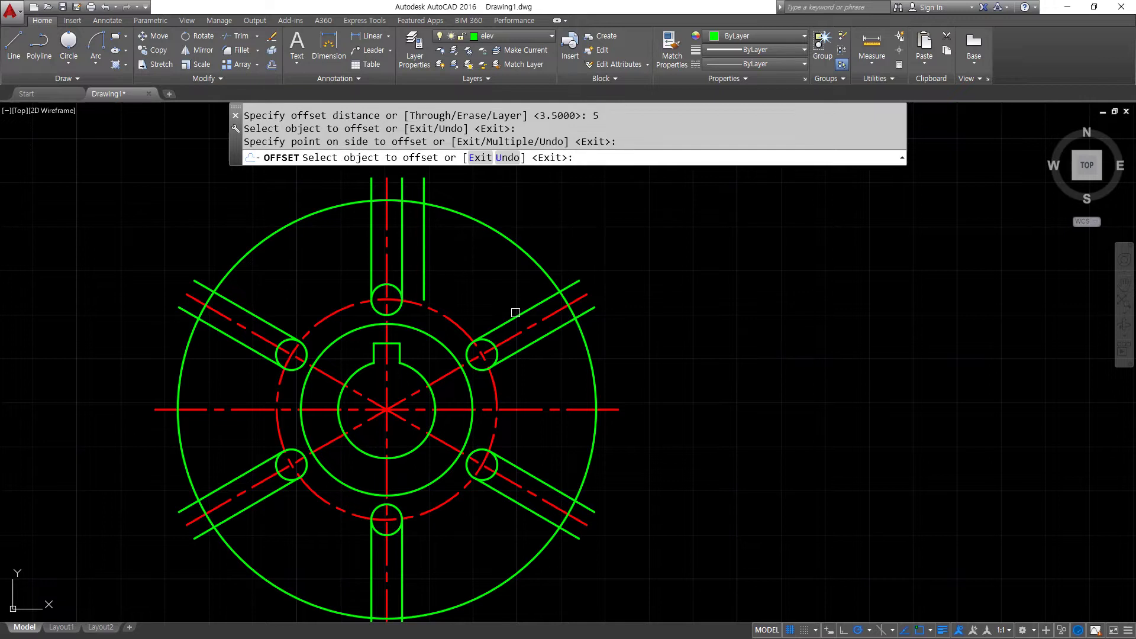
left_click(515, 313)
left_click(539, 342)
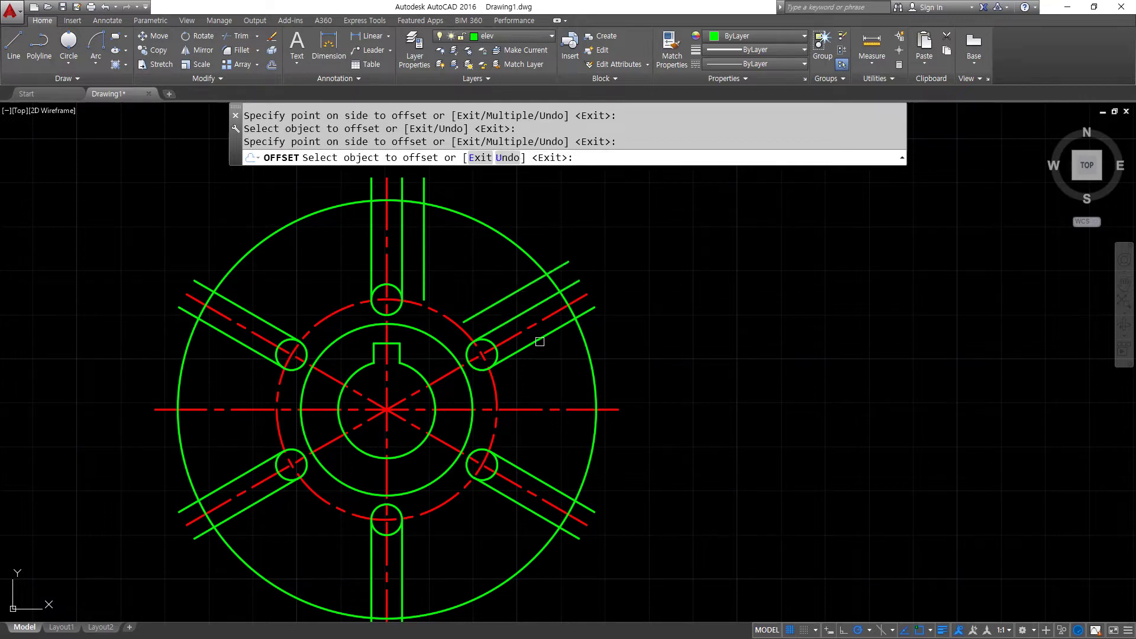
left_click(533, 472)
left_click(533, 472)
left_click(504, 498)
left_click(414, 563)
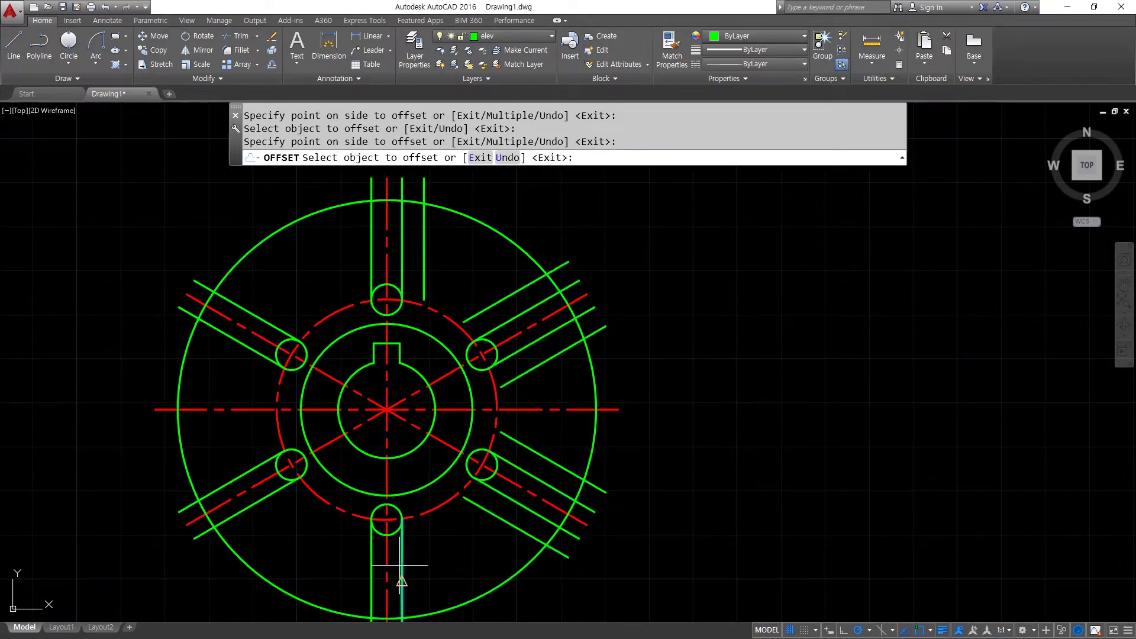
Offset both lines of the bottom slot and the lower line of the lower-left slot outward by 5
left_click(401, 582)
left_click(417, 577)
left_click(371, 565)
left_click(276, 529)
left_click(247, 507)
left_click(269, 529)
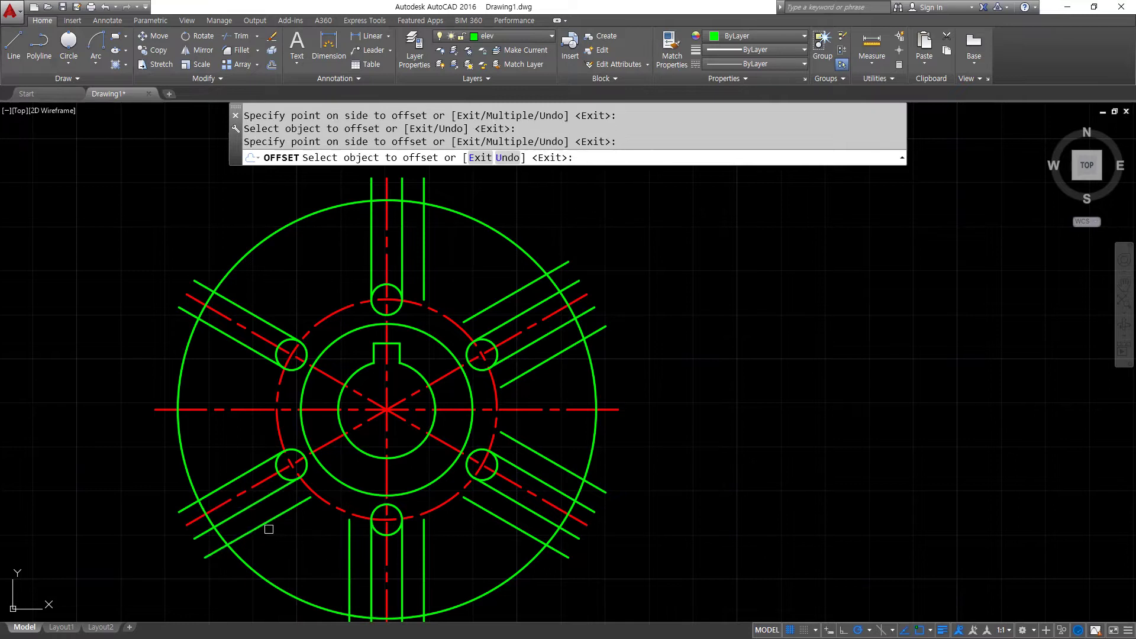
Offset the lower-left slot's upper line, both upper-left slot lines and the top slot's left line outward by 5
left_click(236, 479)
left_click(222, 430)
left_click(231, 343)
left_click(224, 369)
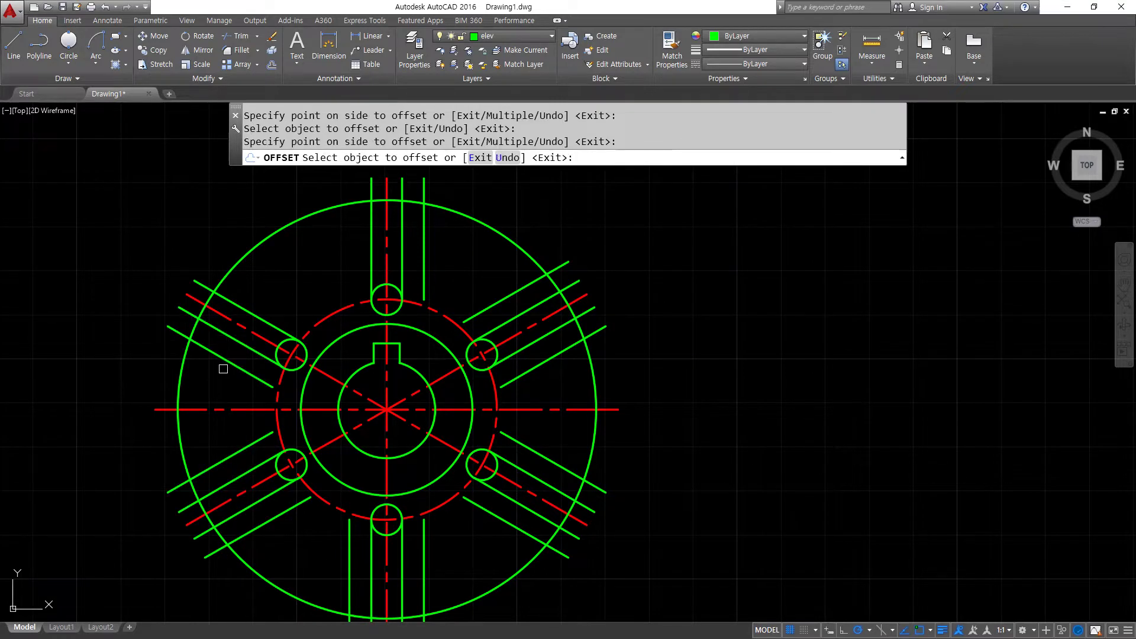
left_click(252, 312)
left_click(277, 271)
left_click(371, 231)
left_click(358, 233)
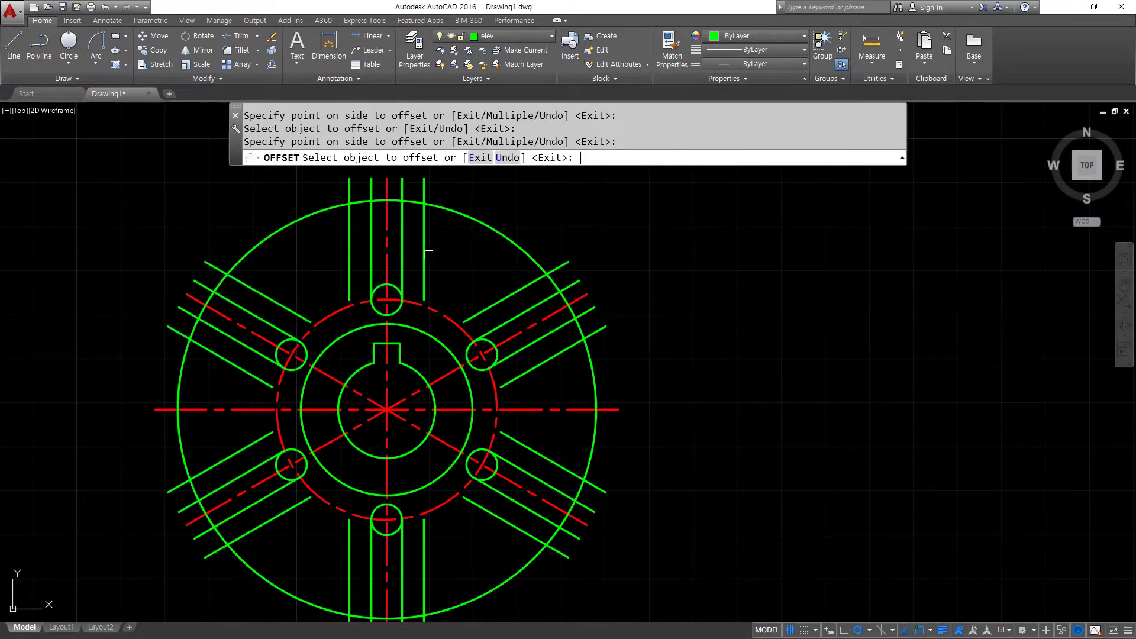
key("Return")
Trim the large outer circle between neighbouring slots, keeping only the arcs between each slot's outer offset lines
type("tr")
key("Return")
key("Return")
left_click(521, 245)
left_click(471, 218)
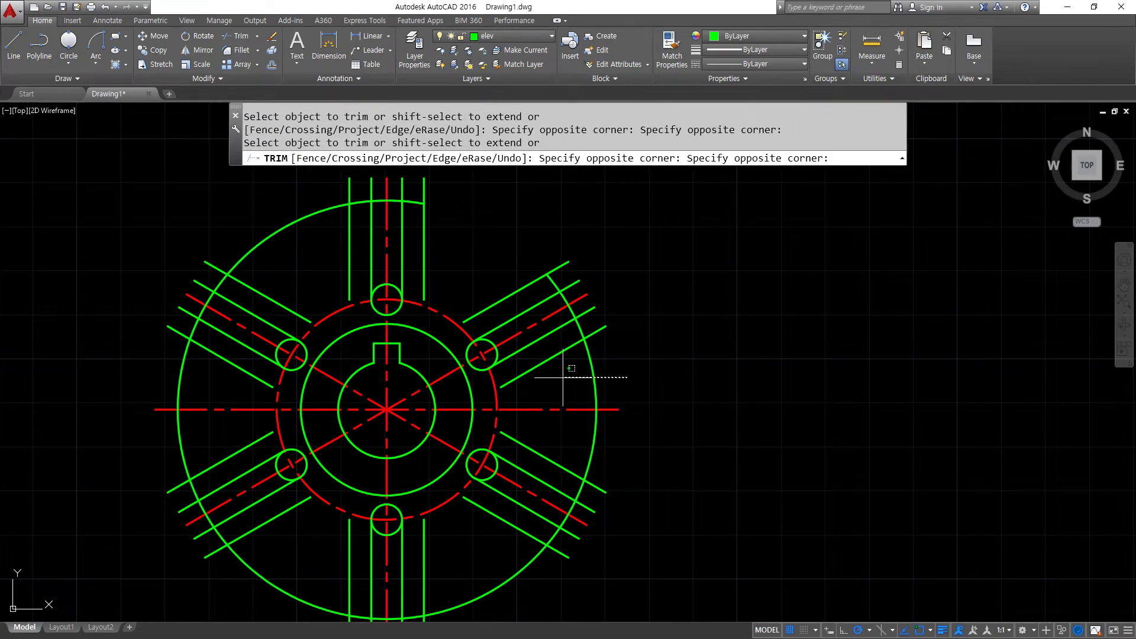
left_click(594, 452)
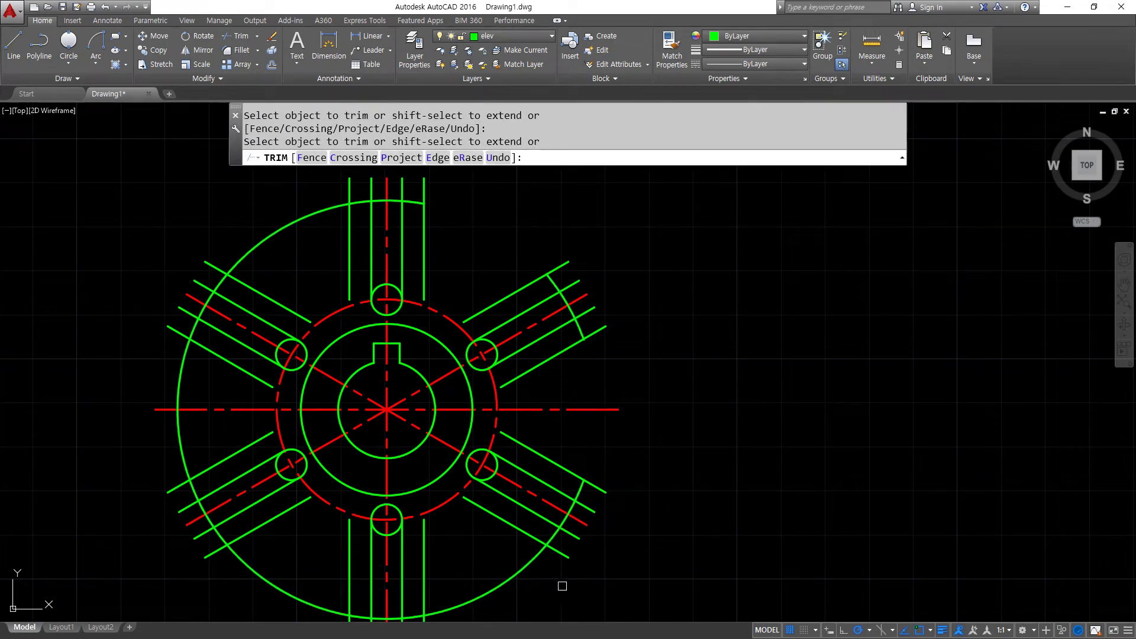
left_click(276, 587)
left_click(182, 445)
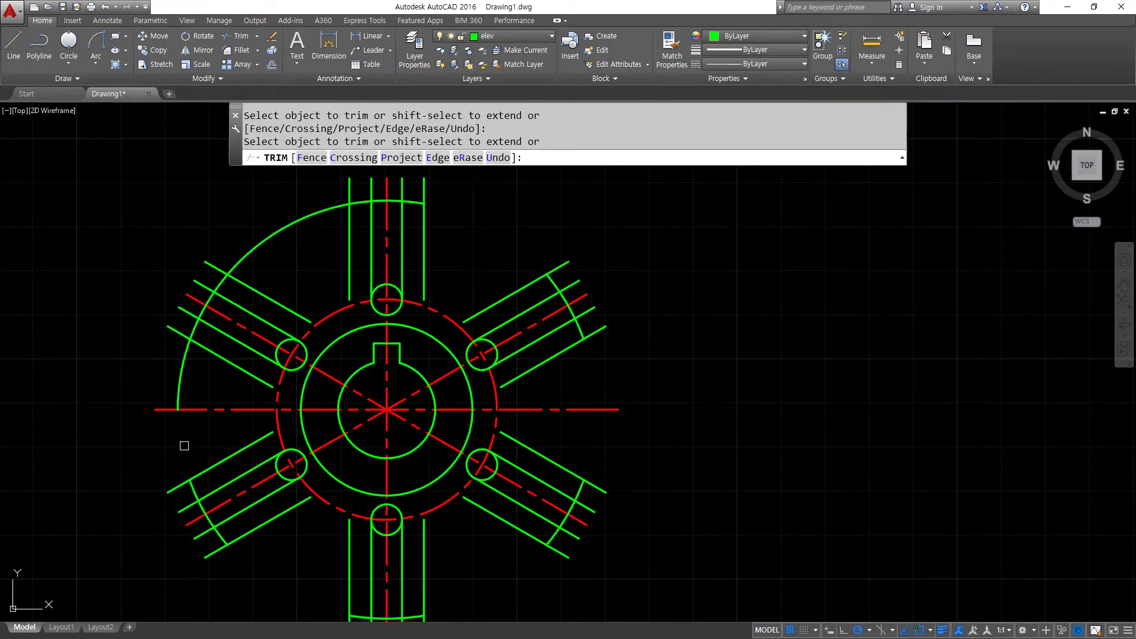
left_click(255, 245)
key("Escape")
Erase the offset lines above the upper-left slot, on both sides of the top slot and above the upper-right slot
left_click(254, 289)
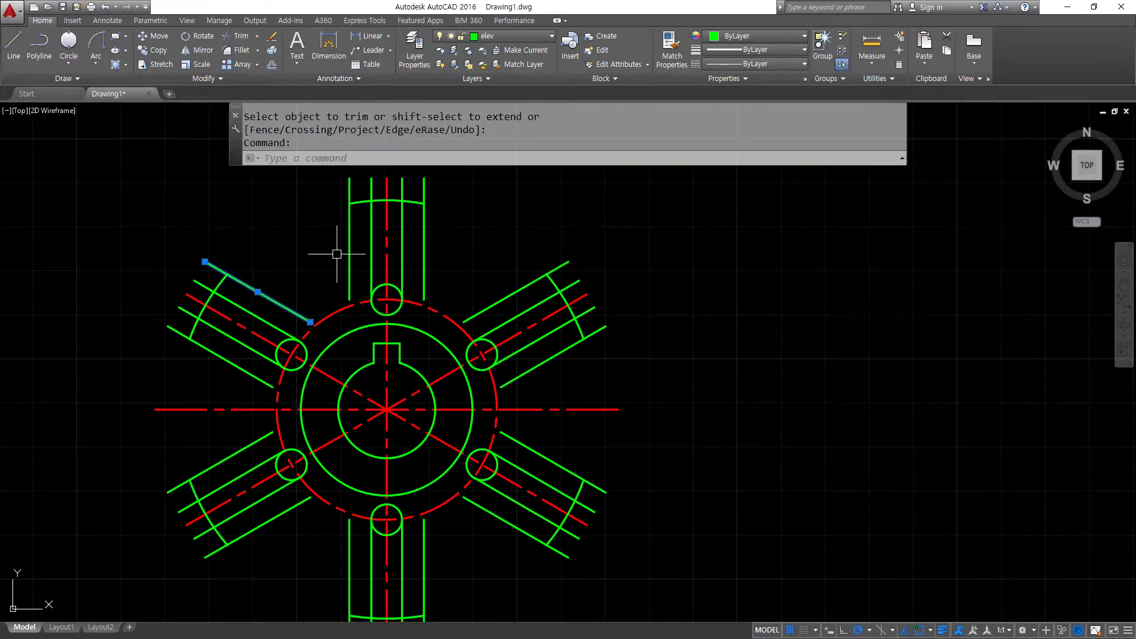
left_click(349, 234)
type("e")
key("Return")
left_click(424, 257)
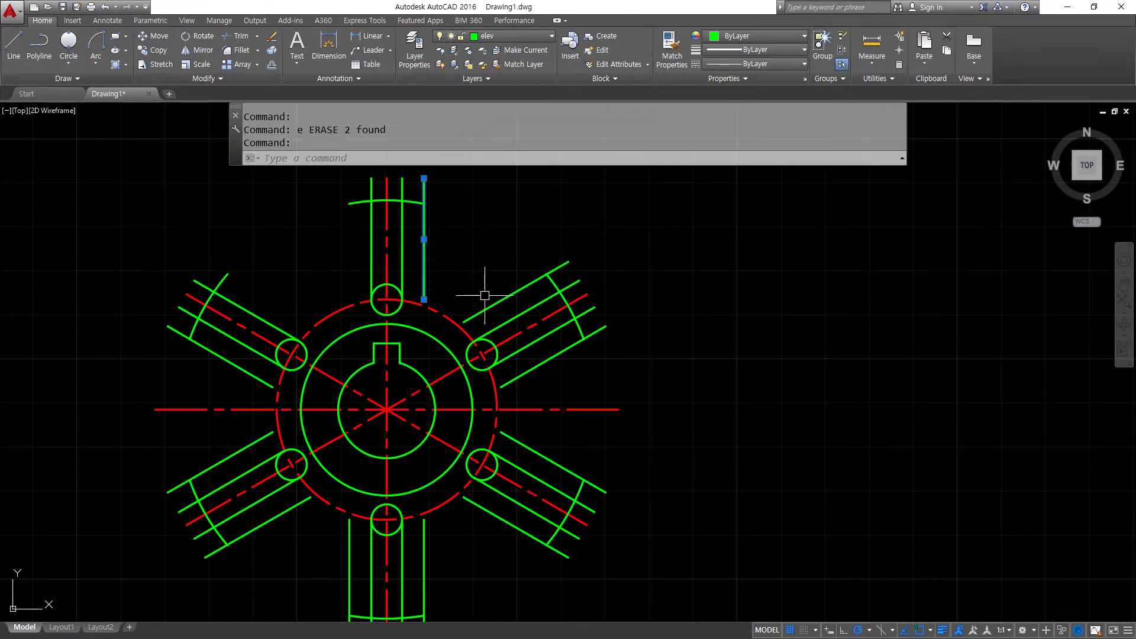
left_click(496, 304)
key("Delete")
Erase the offset lines below the upper-right slot, on both sides of the lower-right slot and right of the bottom slot
left_click(547, 360)
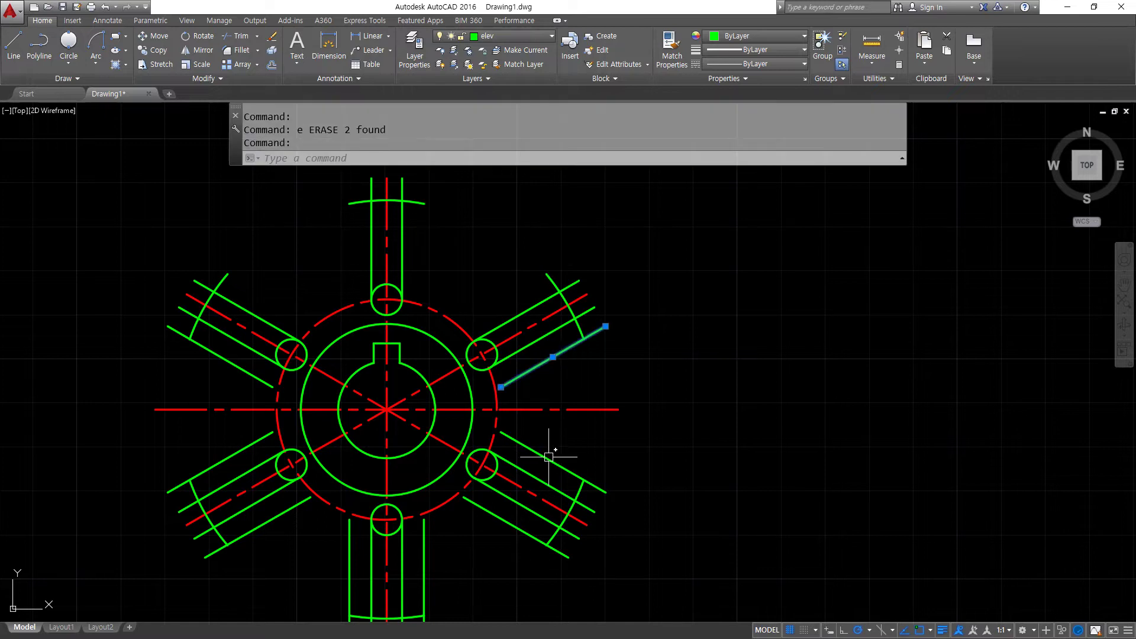
left_click(549, 456)
key("Delete")
left_click(492, 520)
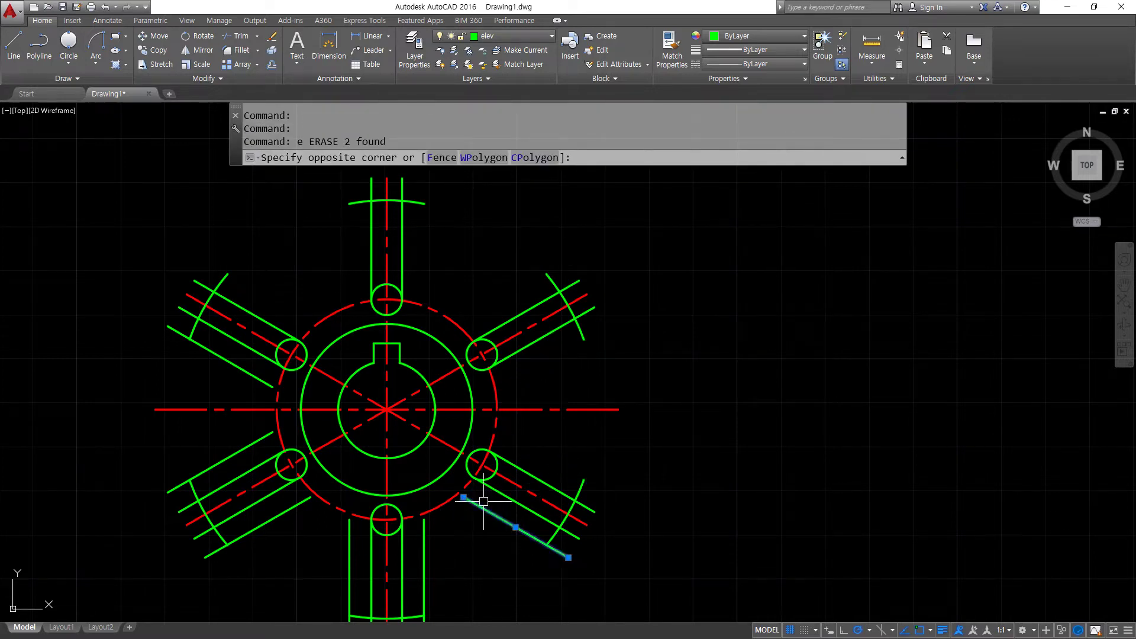
left_click(457, 481)
left_click(421, 551)
type("e")
key("Return")
Erase the remaining offset lines left of the bottom slot, around the lower-left slot and below the upper-left slot
left_click(346, 557)
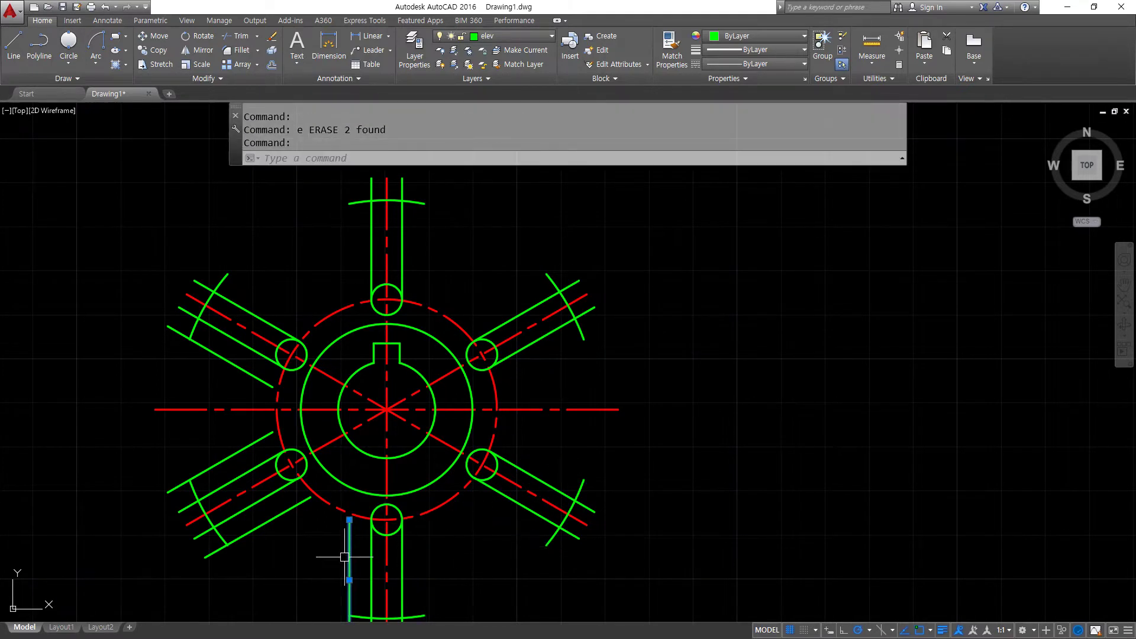
left_click(257, 523)
key("Delete")
left_click(234, 455)
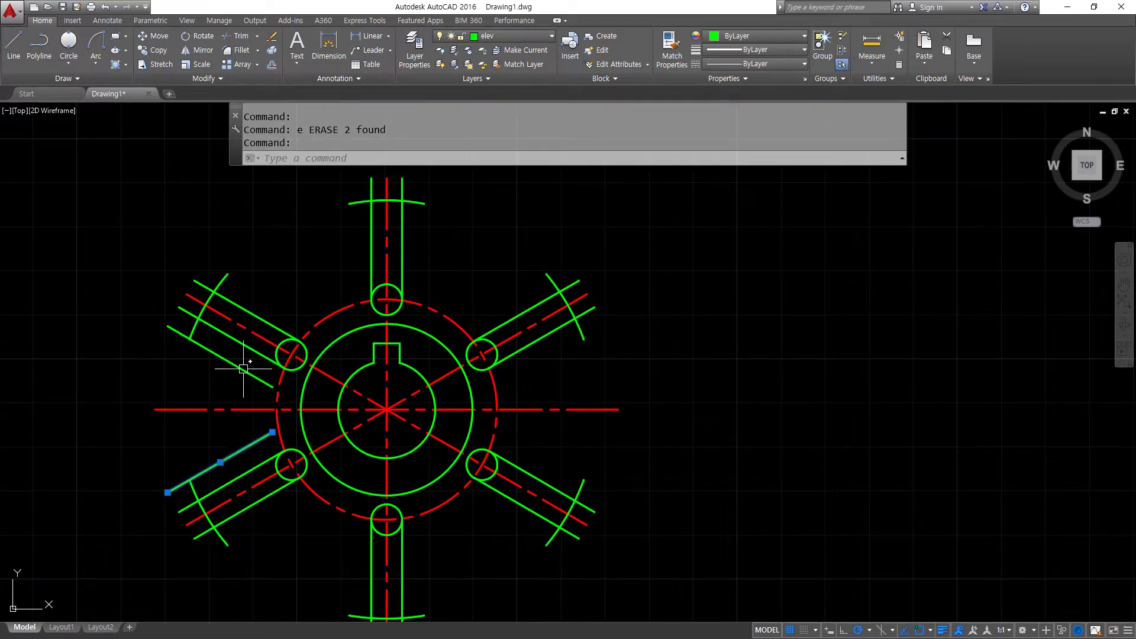
left_click(240, 369)
type("e")
key("Return")
Trim the top slot open, removing the end circle's outward half, the rim arc across the slot and the line ends beyond the rim
scroll(352, 201, "up", 4)
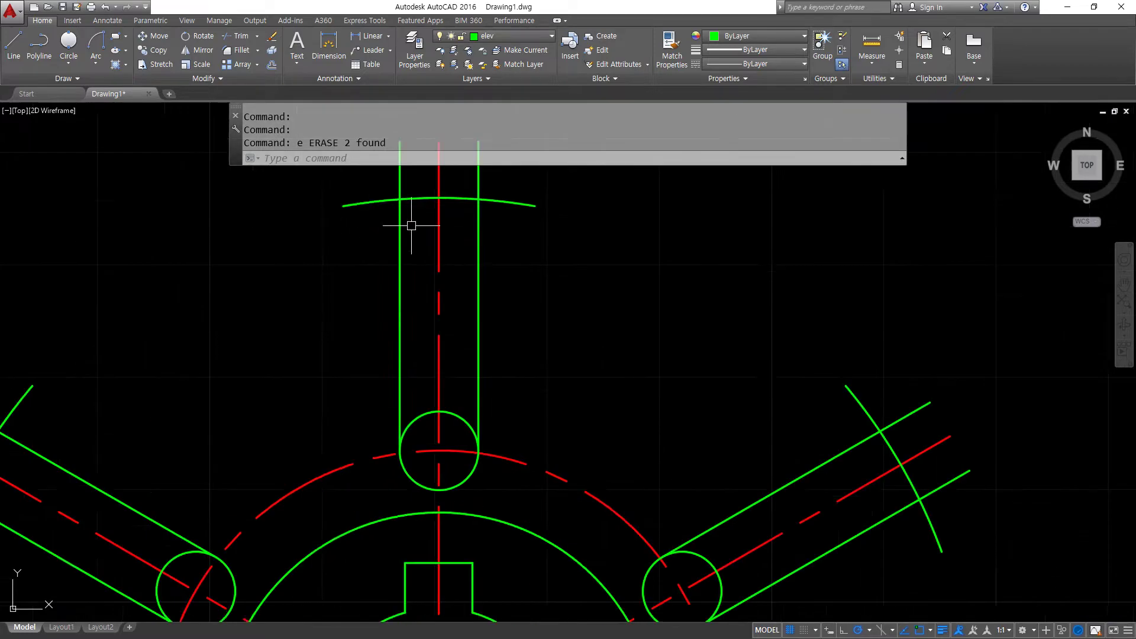
type("tr")
key("Return")
key("Return")
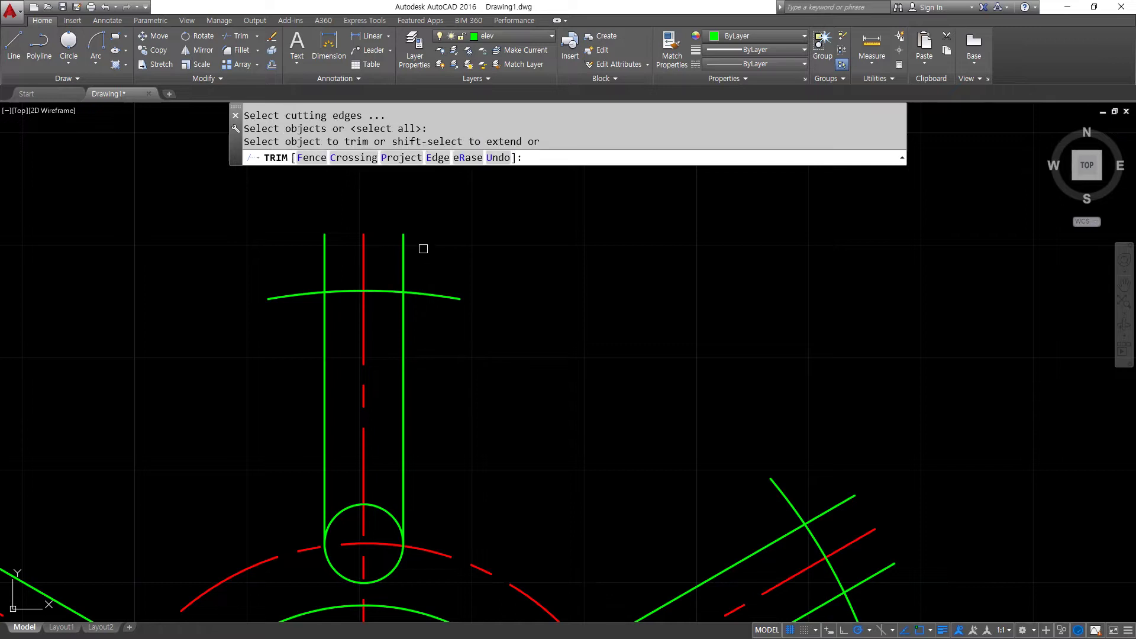
left_click_drag(424, 246, 327, 238)
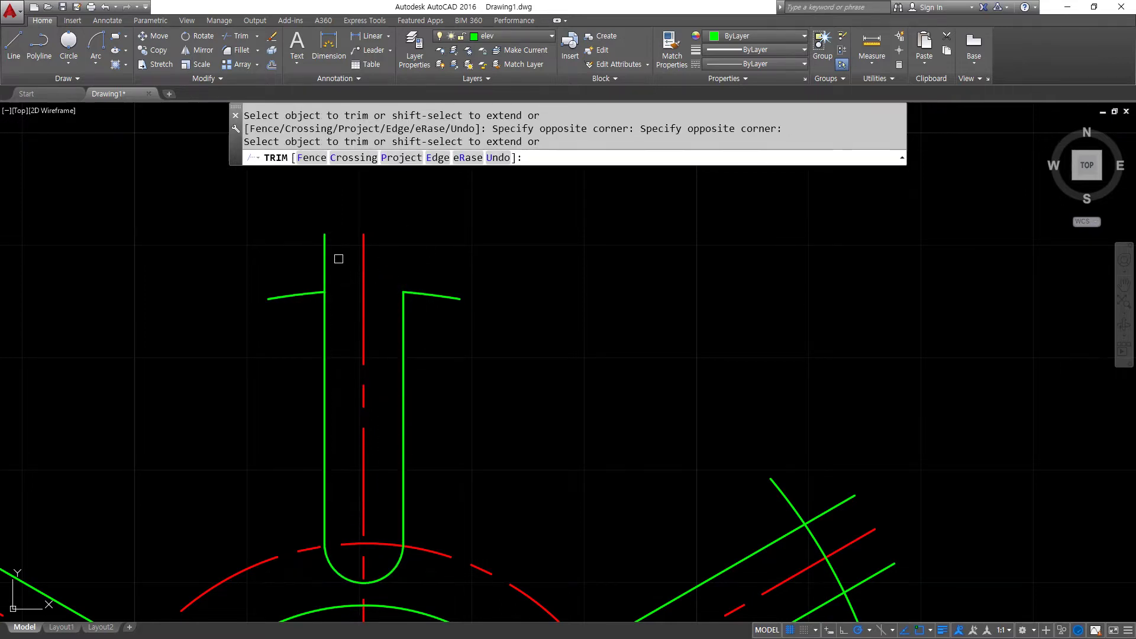
Fence-trim the upper-right slot to remove its end circle's outward half, the rim arc across it and the line ends beyond the rim
scroll(516, 350, "down", 2)
scroll(592, 367, "up", 4)
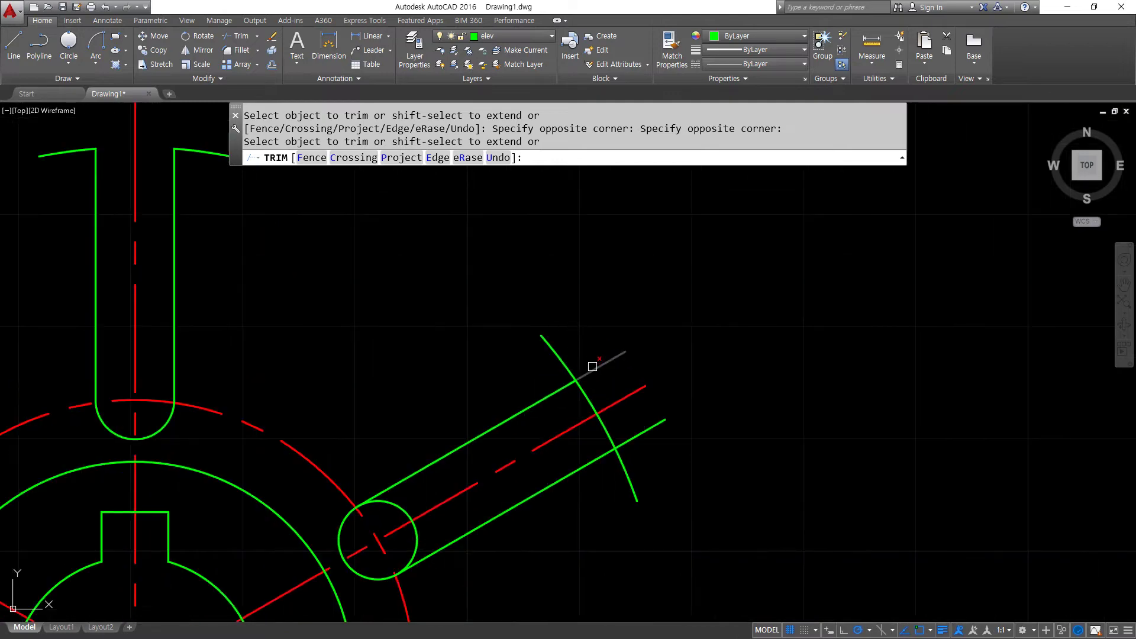
key("Return")
left_click(588, 336)
left_click(604, 391)
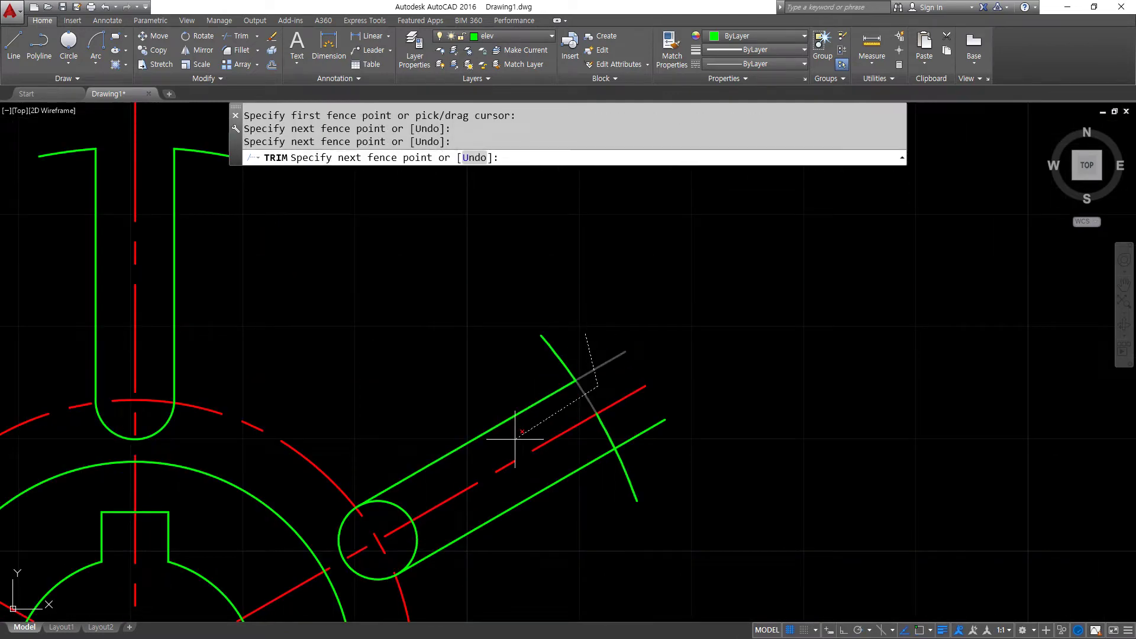
left_click(394, 512)
key("Return")
type("f")
key("Return")
left_click(402, 539)
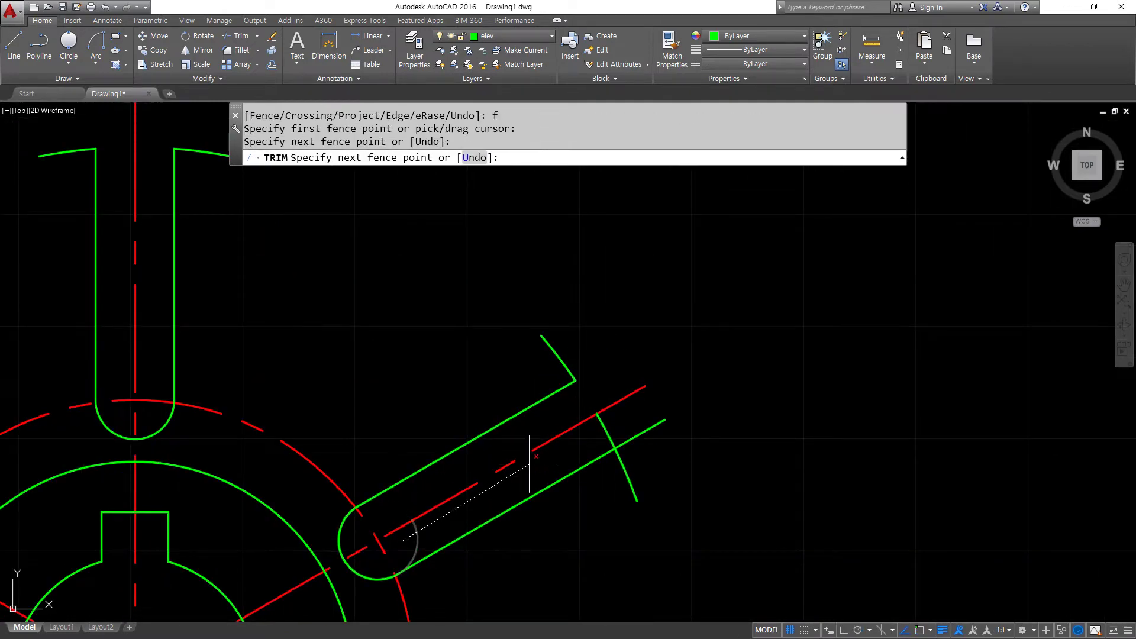
left_click(636, 424)
key("Return")
Fence-trim the lower-right slot to remove its end circle's outward half, the crossing rim arc and the overhanging line ends
scroll(538, 530, "down", 2)
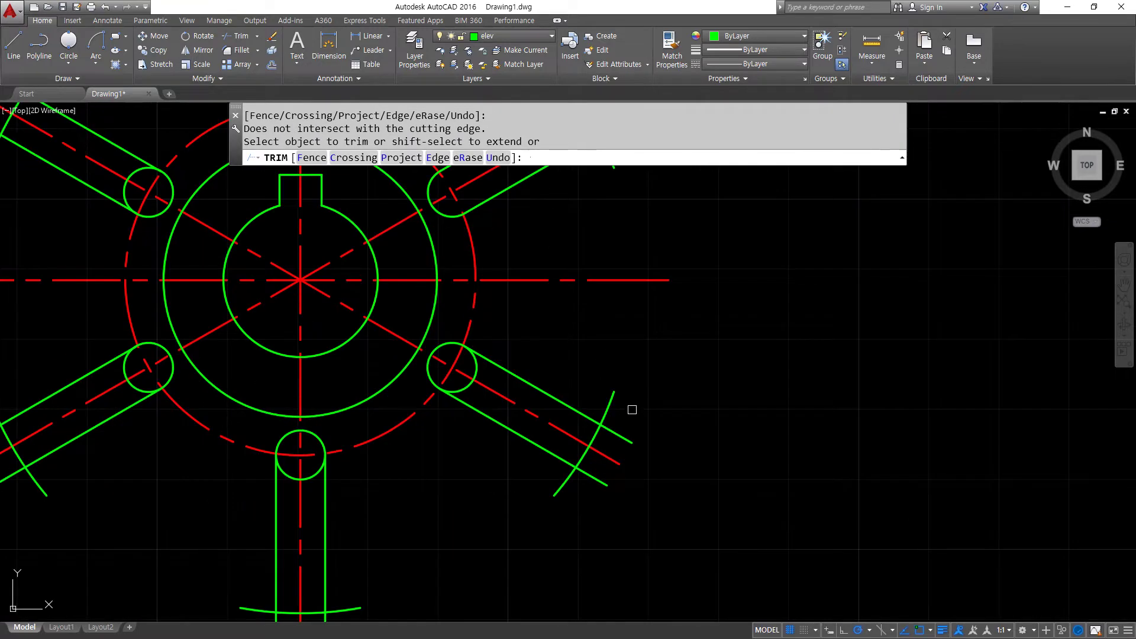
type("f")
key("Return")
scroll(586, 435, "up", 2)
left_click(671, 414)
left_click(631, 447)
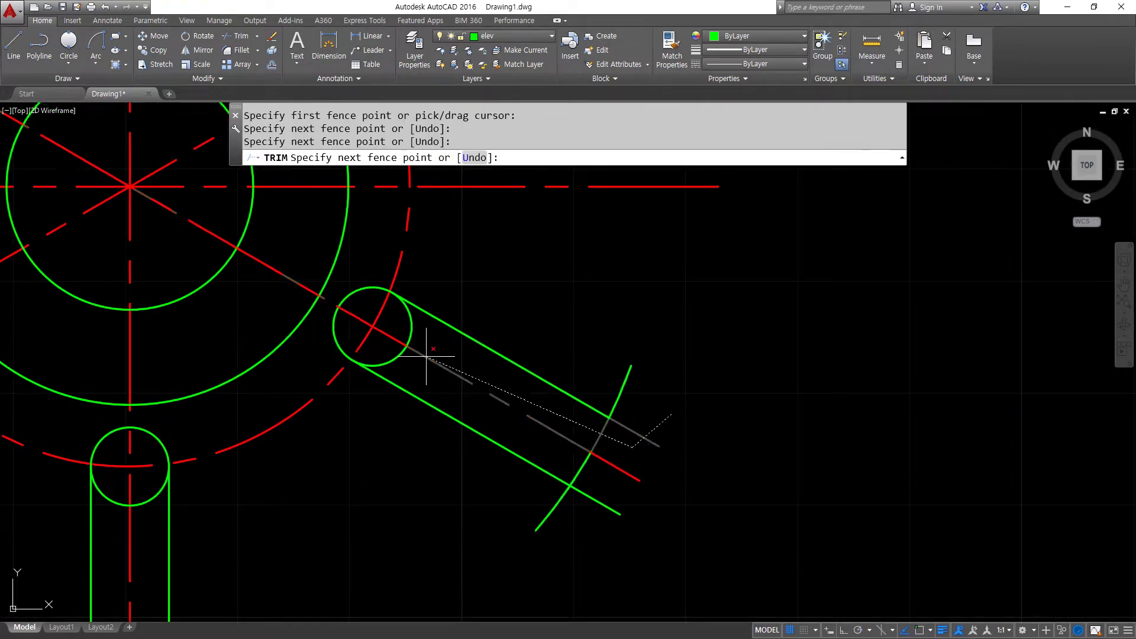
left_click(393, 324)
key("Return")
left_click(391, 354)
left_click(422, 371)
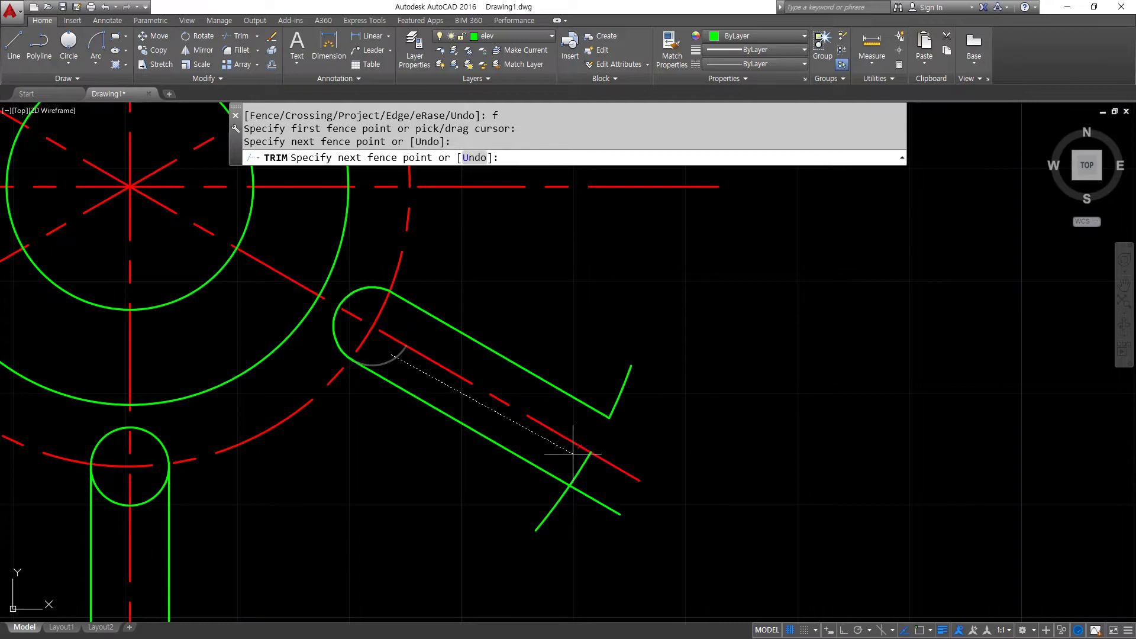
left_click(573, 454)
left_click(602, 480)
left_click(586, 521)
key("Return")
Fence-trim the bottom slot to remove its end circle's lower half, the rim arc across it and the line ends below the rim
middle_click_drag(278, 453, 421, 302)
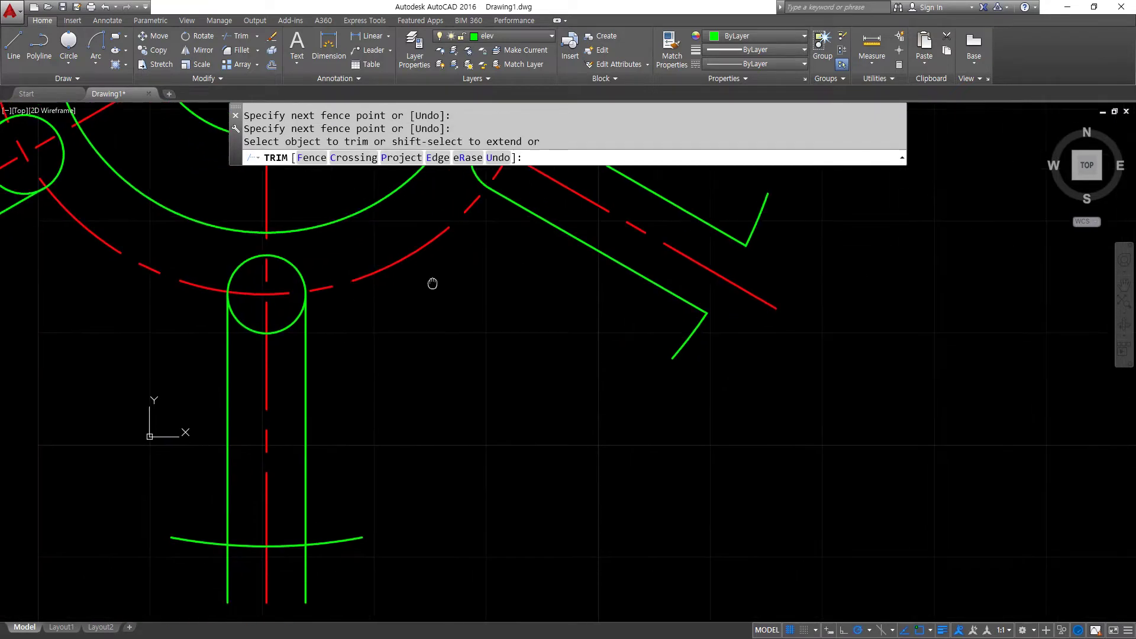
middle_click_drag(306, 322, 355, 282)
type("f")
key("Return")
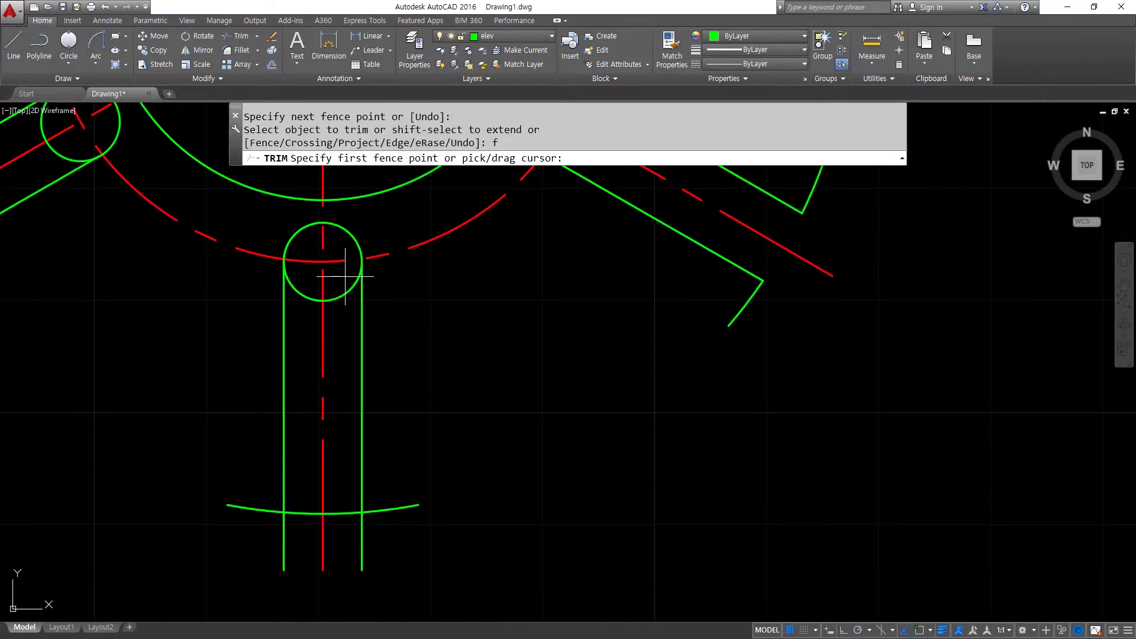
left_click(345, 276)
left_click(340, 534)
left_click(417, 550)
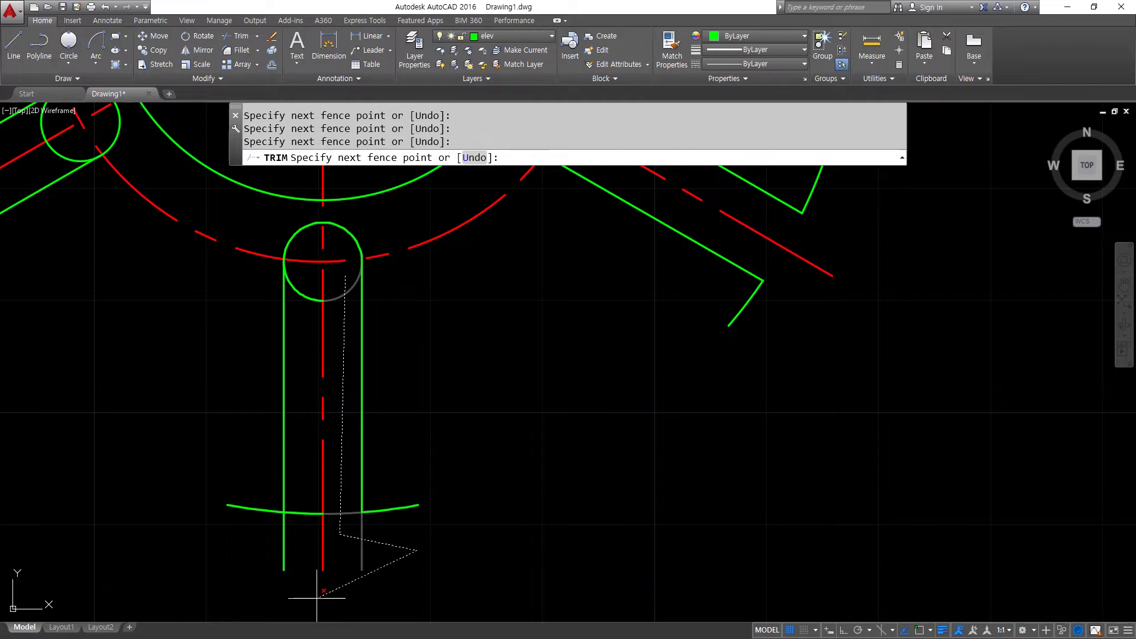
left_click(314, 602)
left_click(222, 579)
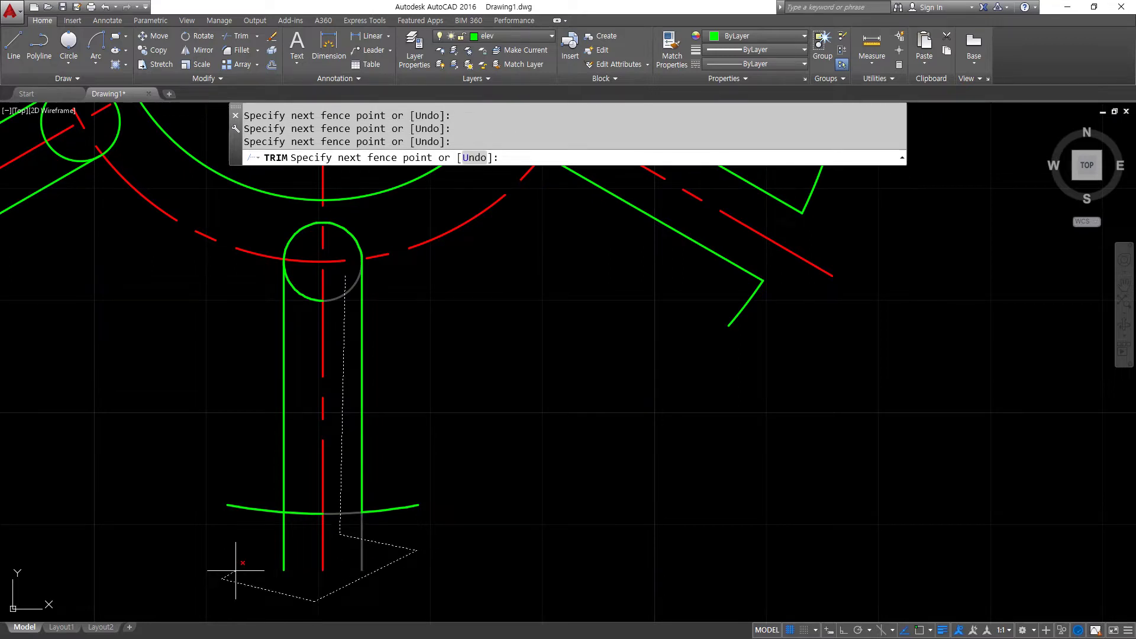
left_click(293, 538)
key("Return")
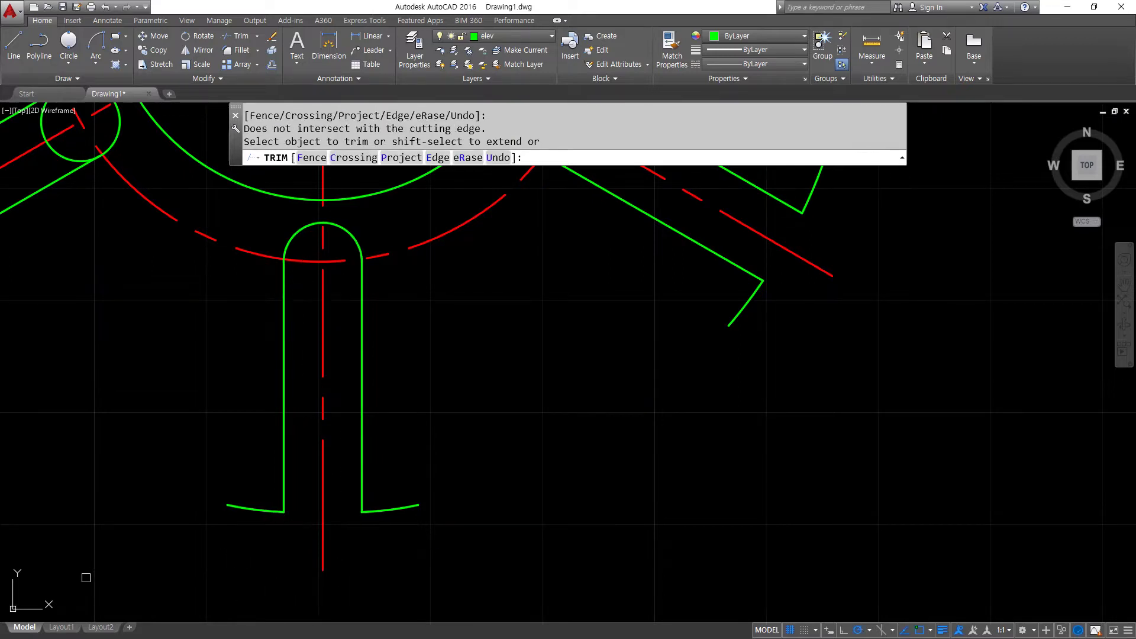
Fence-trim the lower-left slot to remove its end circle's outward half, the crossing rim arc and the line ends beyond the rim
middle_click_drag(86, 331, 611, 466)
type("f")
key("Return")
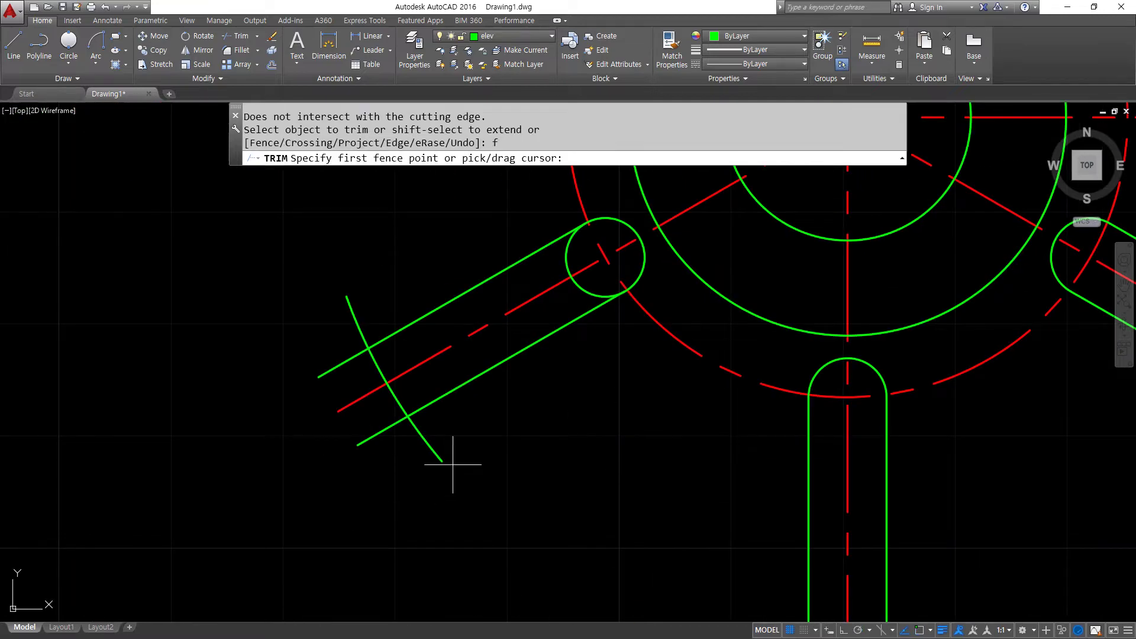
left_click(396, 465)
left_click(391, 396)
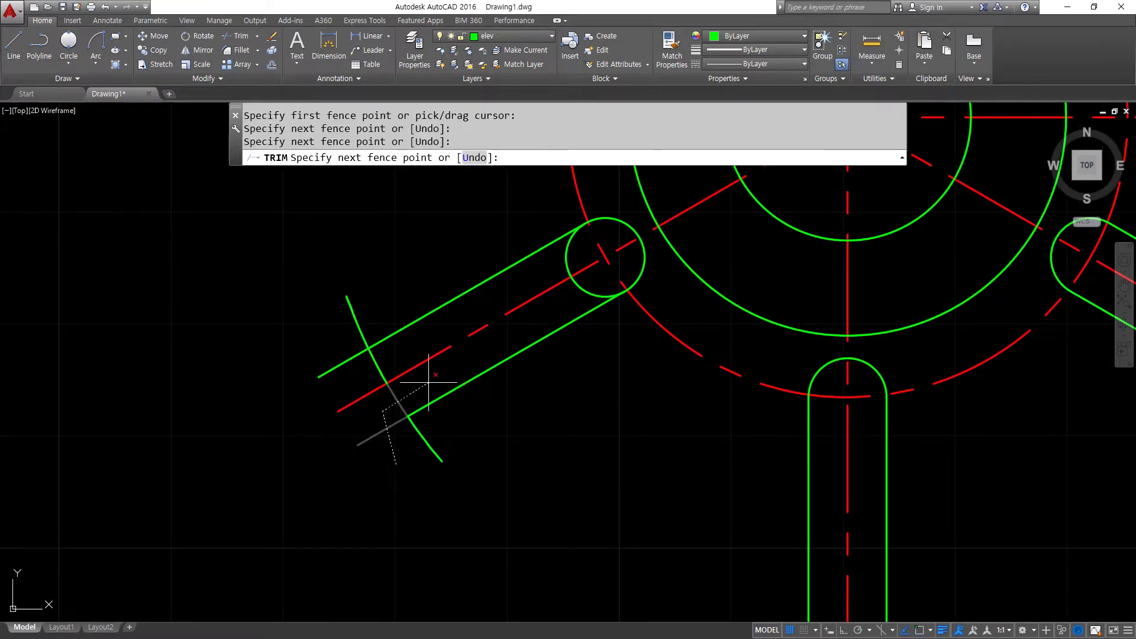
left_click(586, 286)
key("Return")
type("f")
key("Return")
left_click(572, 260)
left_click(550, 268)
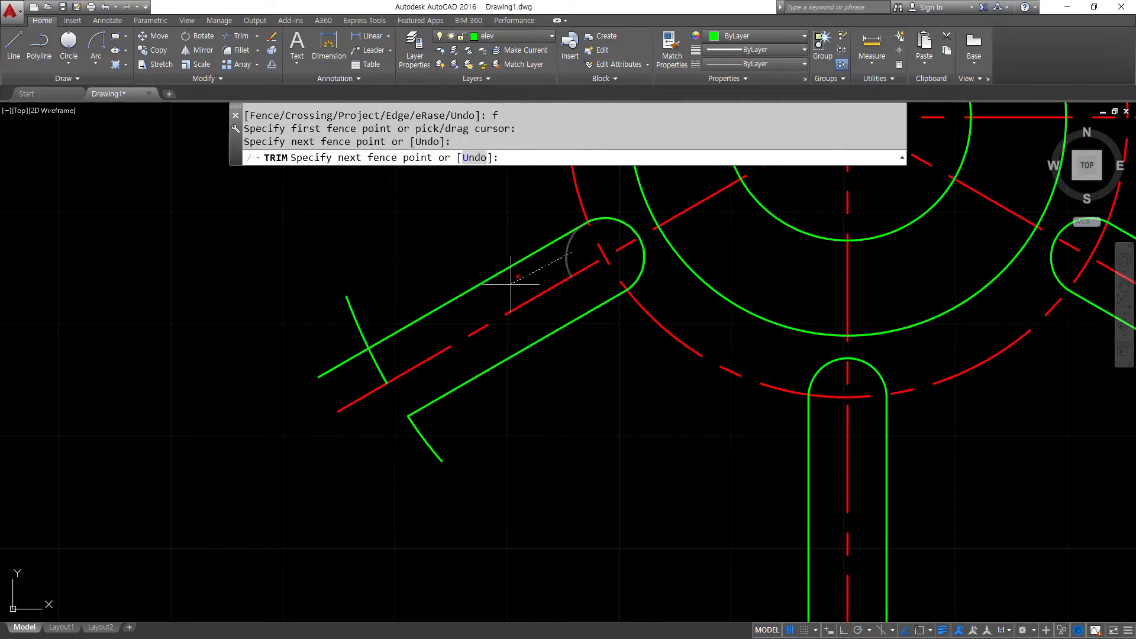
left_click(349, 378)
left_click(305, 349)
key("Return")
Fence-trim the upper-left slot's lower half, removing the end circle's lower outward portion, the rim arc there and the line end beyond the rim
scroll(231, 367, "down", 5)
middle_click_drag(236, 281, 234, 403)
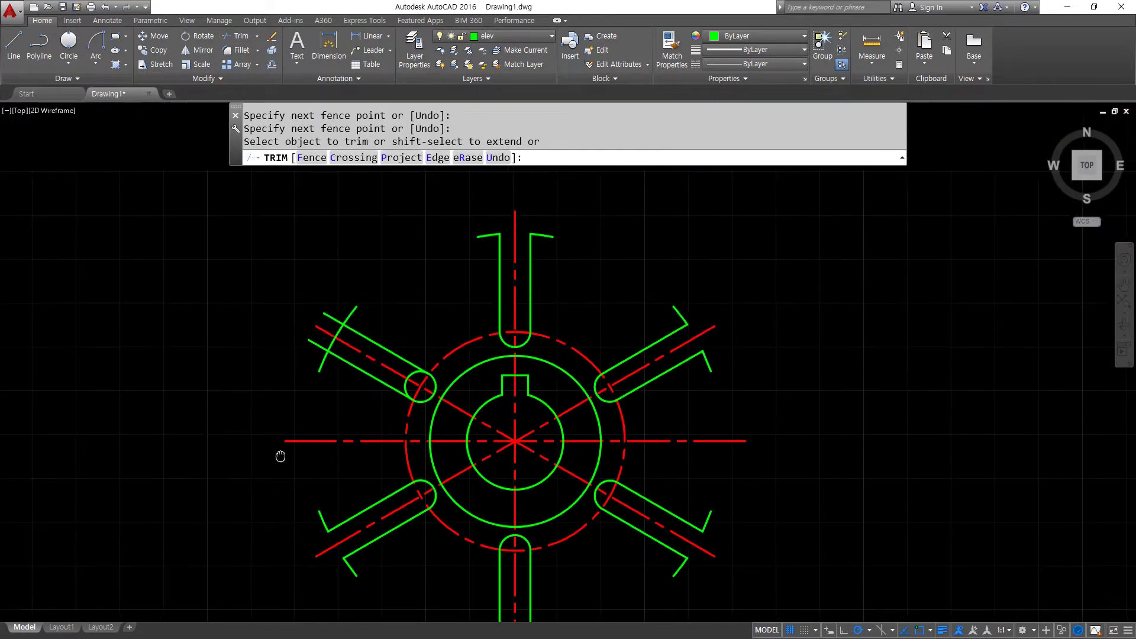
scroll(330, 361, "up", 4)
type("f")
key("Return")
left_click(593, 459)
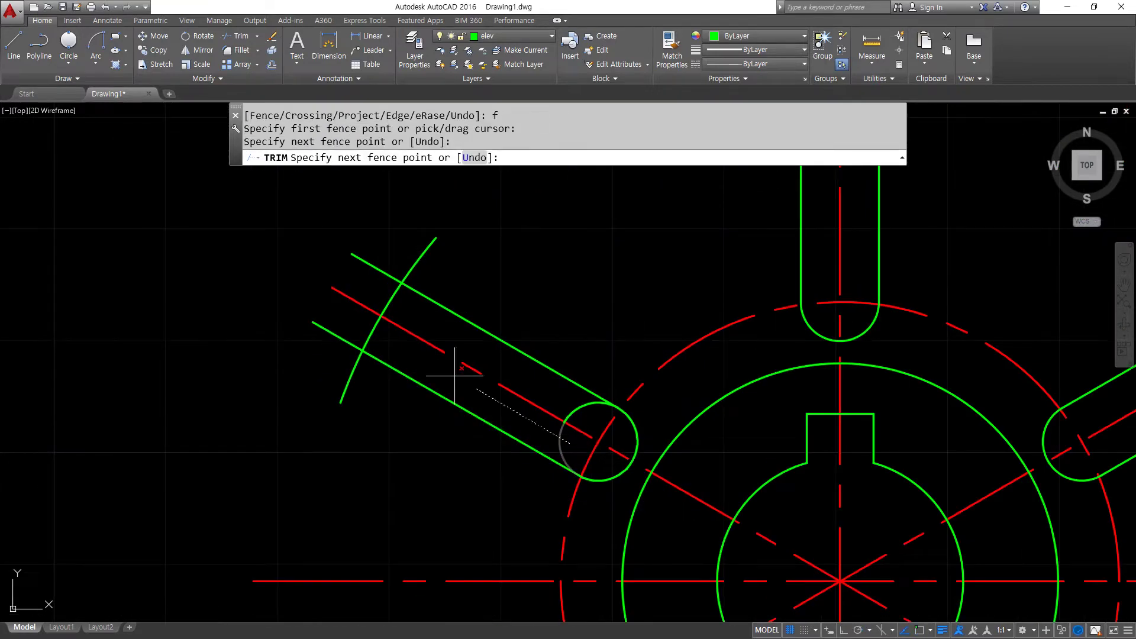
left_click(338, 300)
left_click(310, 355)
key("Return")
Fence-trim the upper-left slot's upper half to remove the rest of the end circle's outward arc, the crossing rim arc and the overhanging line end
type("f")
key("Return")
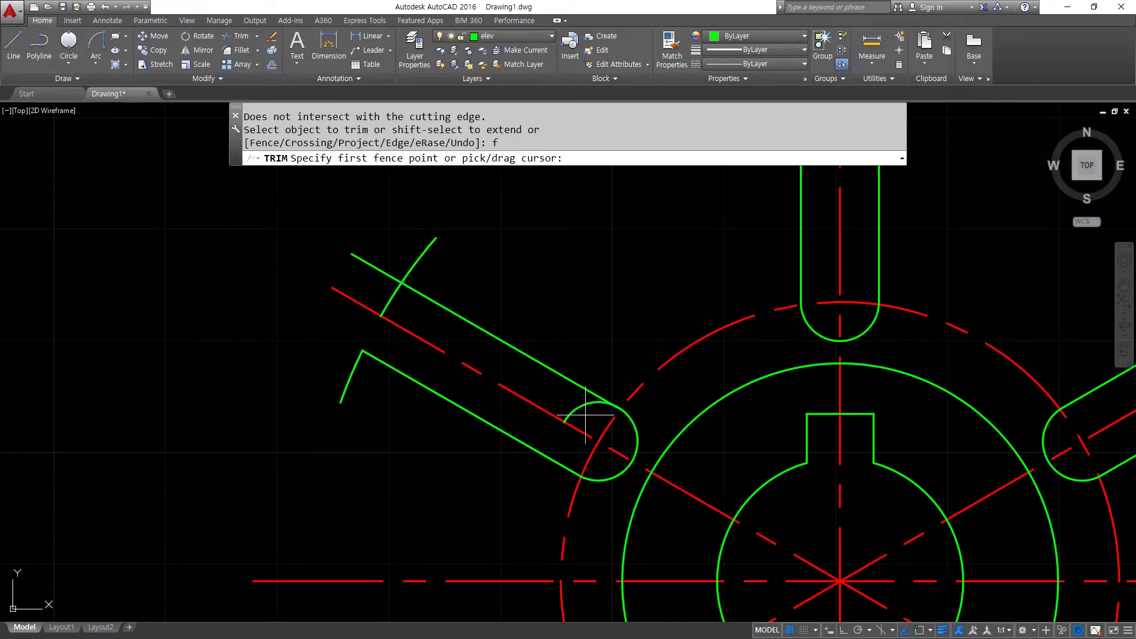
left_click(586, 416)
left_click(380, 291)
left_click(379, 252)
key("Return")
scroll(266, 401, "down", 6)
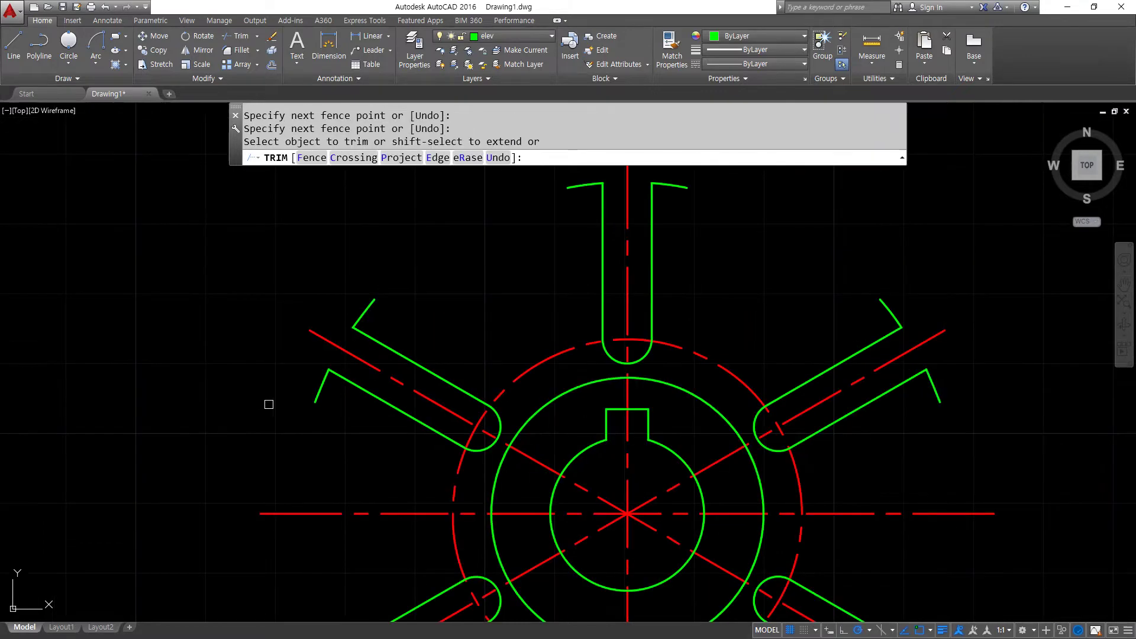
key("Escape")
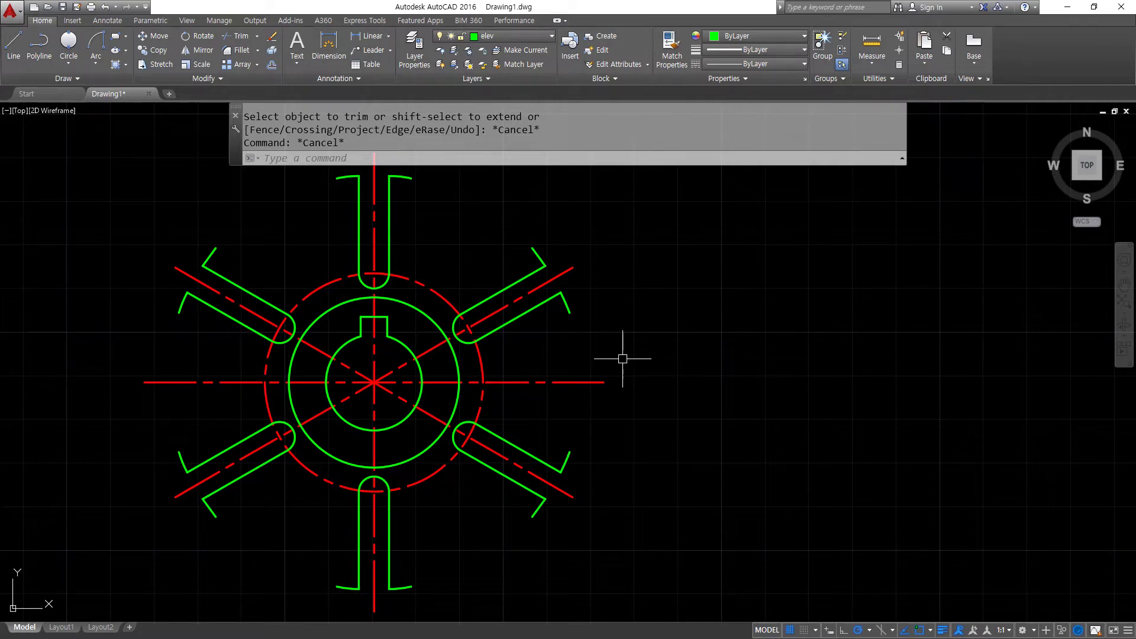
middle_click_drag(578, 385, 538, 481)
scroll(512, 363, "up", 6)
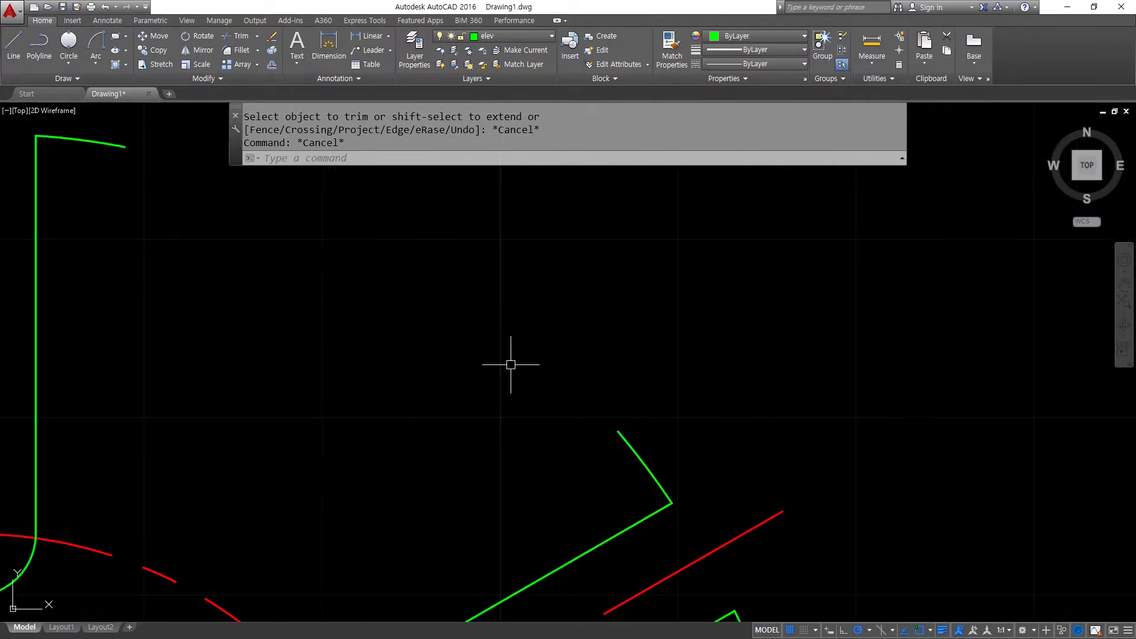
middle_click_drag(513, 363, 627, 446)
scroll(633, 393, "down", 2)
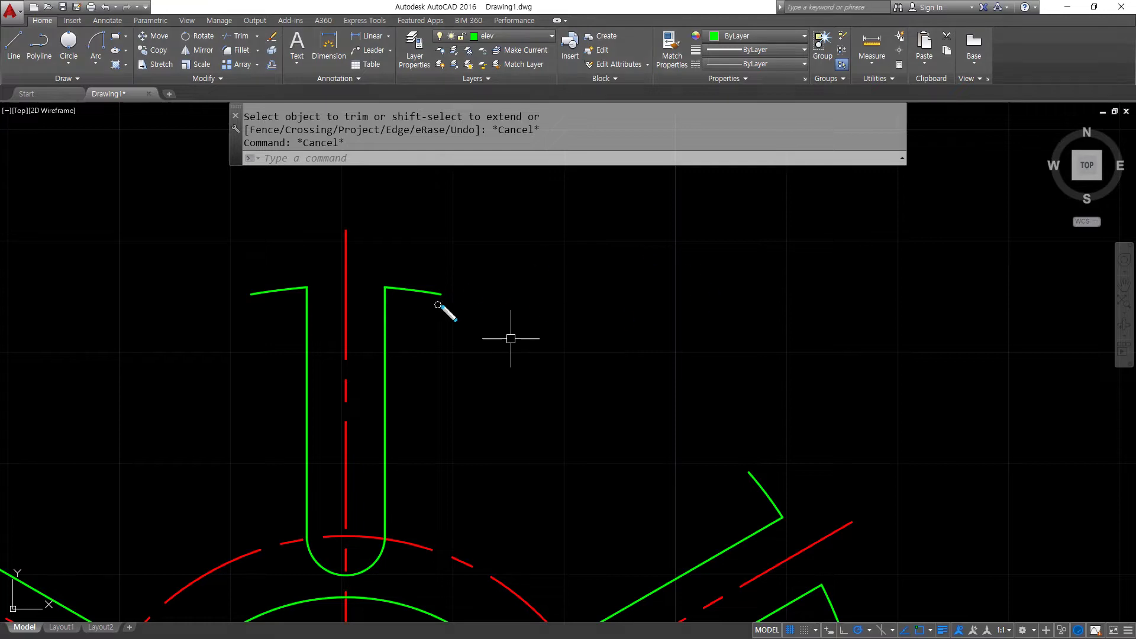
left_click_drag(451, 293, 446, 292)
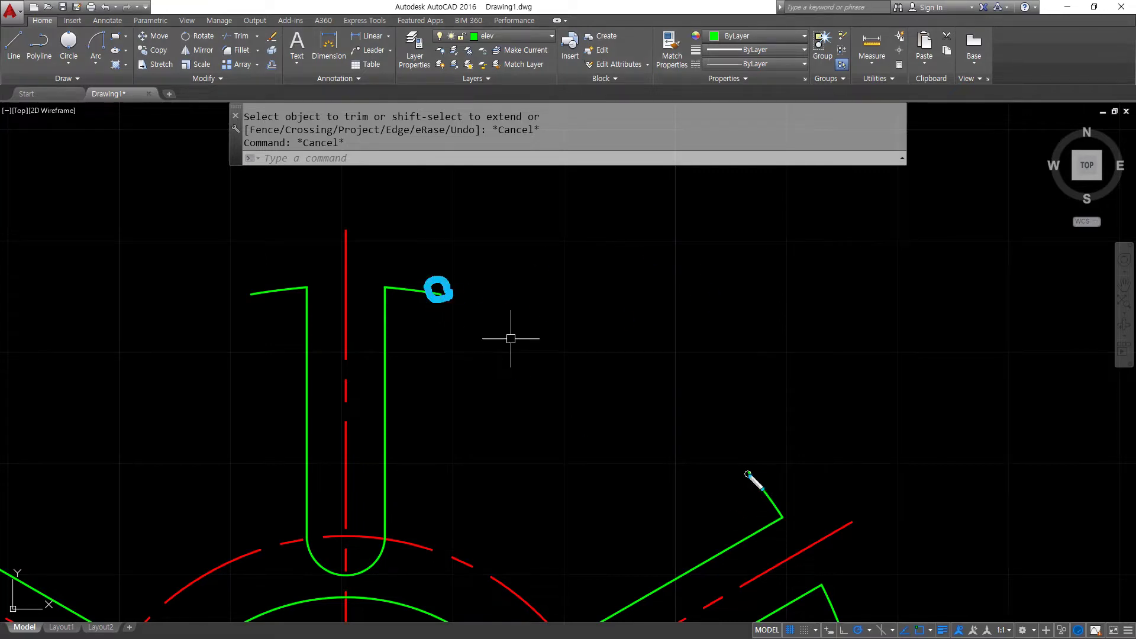
left_click_drag(753, 477, 748, 468)
mouse_move(435, 251)
left_mouse_down()
mouse_move(494, 355)
mouse_move(594, 419)
mouse_move(773, 467)
left_mouse_up()
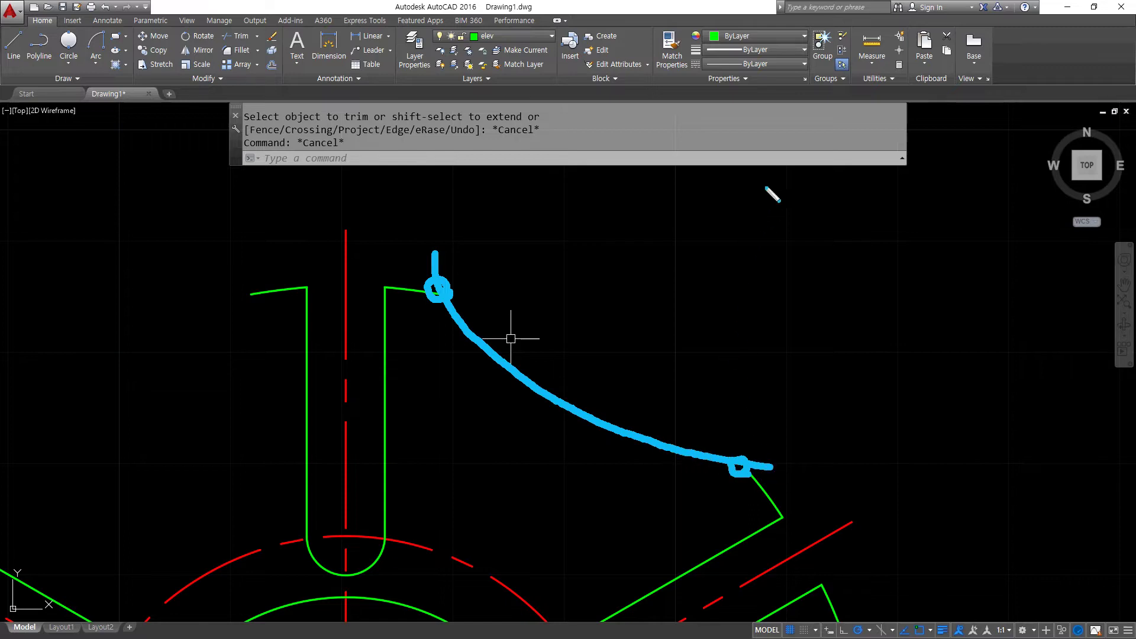
left_click_drag(744, 168, 748, 173)
mouse_move(746, 168)
left_mouse_down()
mouse_move(473, 312)
mouse_move(490, 319)
left_mouse_up()
mouse_move(749, 213)
left_mouse_down()
mouse_move(735, 432)
mouse_move(749, 430)
left_mouse_up()
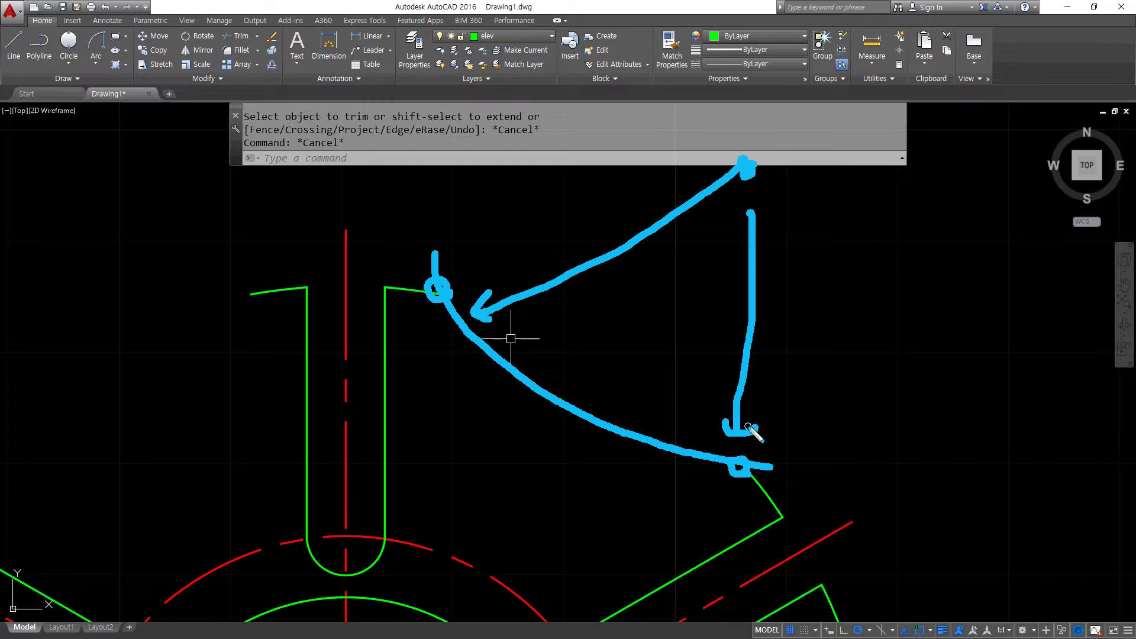
key("Delete")
mouse_move(447, 311)
left_mouse_down()
mouse_move(424, 290)
mouse_move(438, 308)
left_mouse_up()
left_click_drag(651, 124, 713, 302)
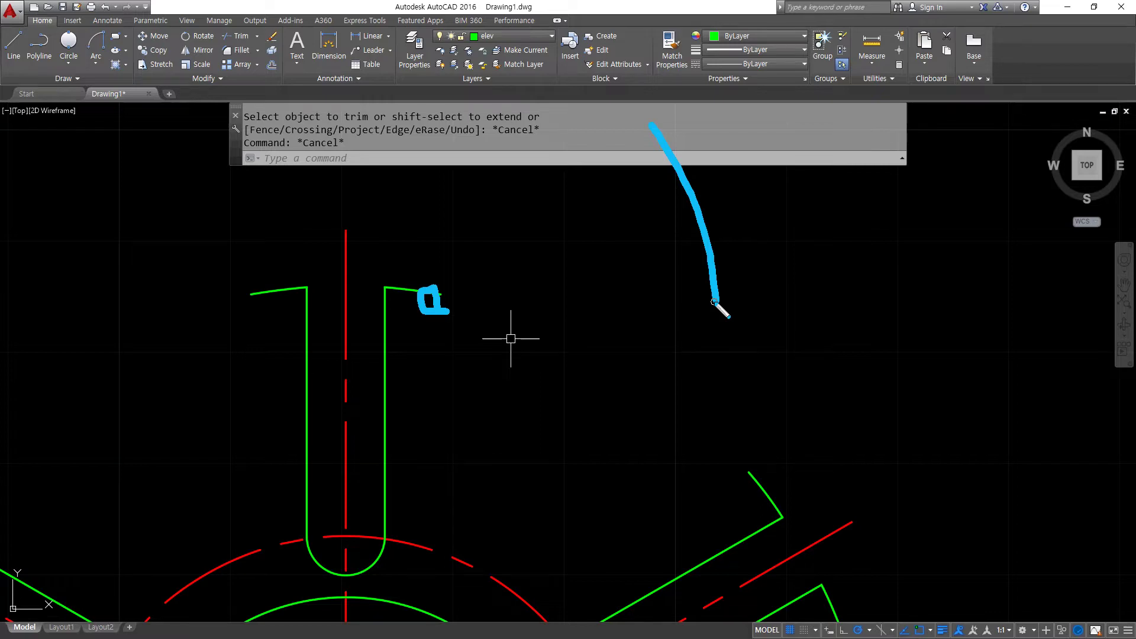
left_click_drag(746, 467, 745, 470)
left_click_drag(780, 203, 626, 209)
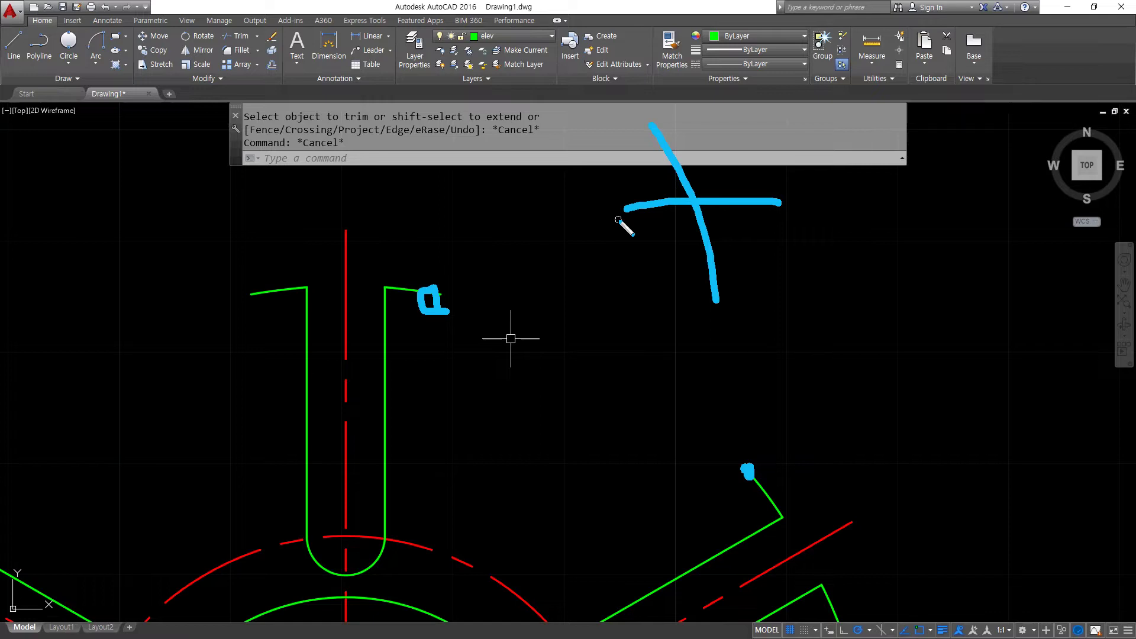
key("Escape")
Draw two construction circles of radius 22 centered on the facing rim-arc ends of the top and upper-right slots
type("c")
key("Return")
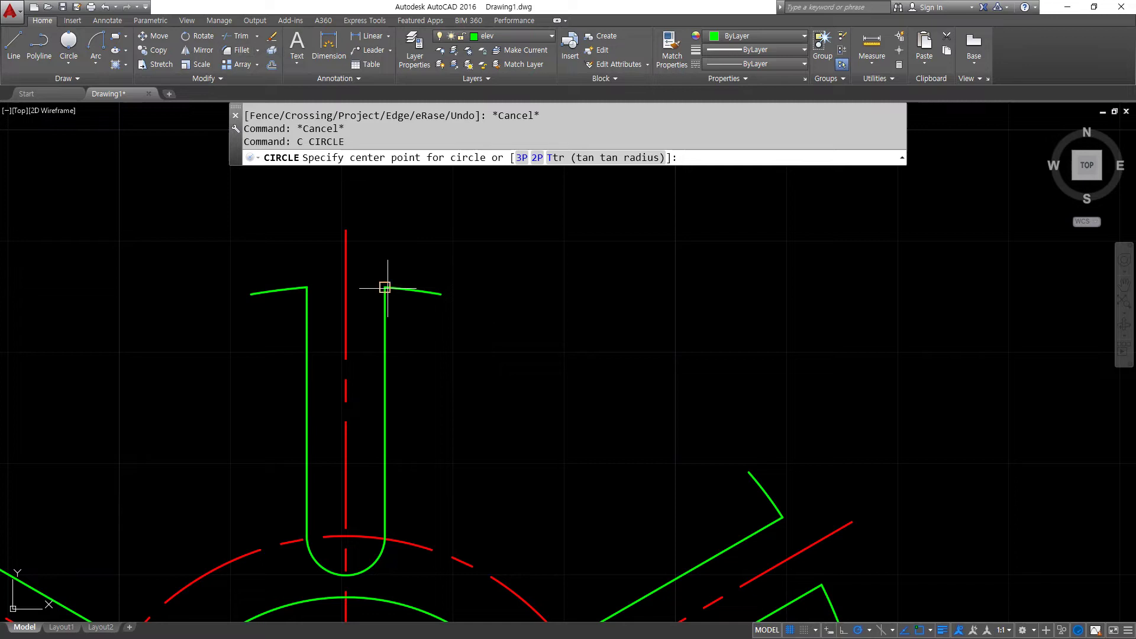
left_click(441, 294)
type("2")
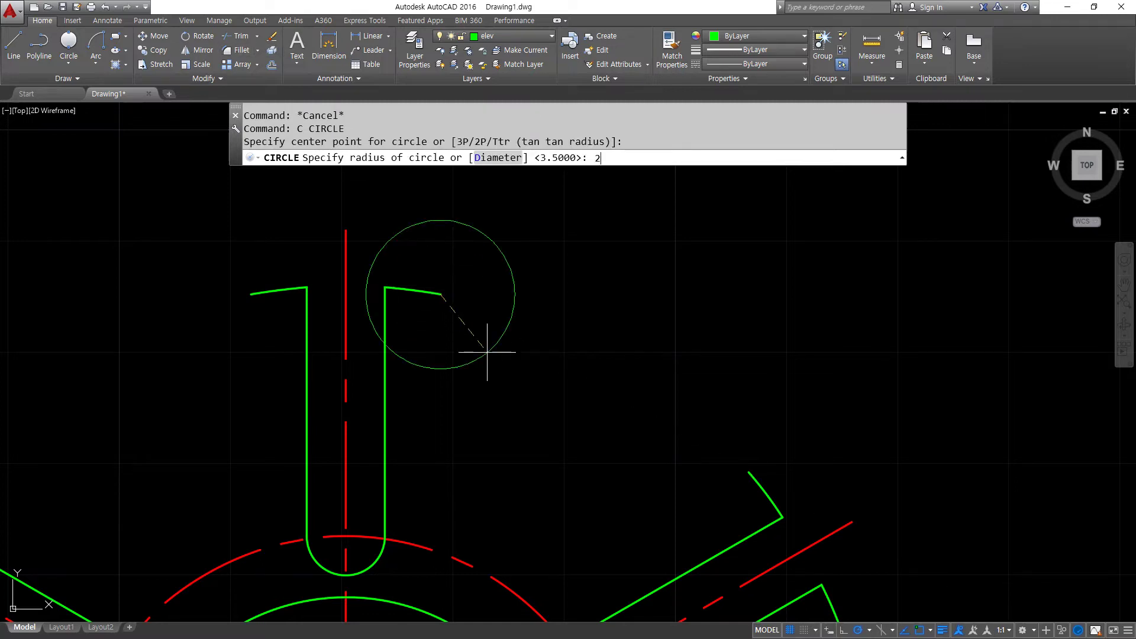
type("2")
key("Return")
key("Return")
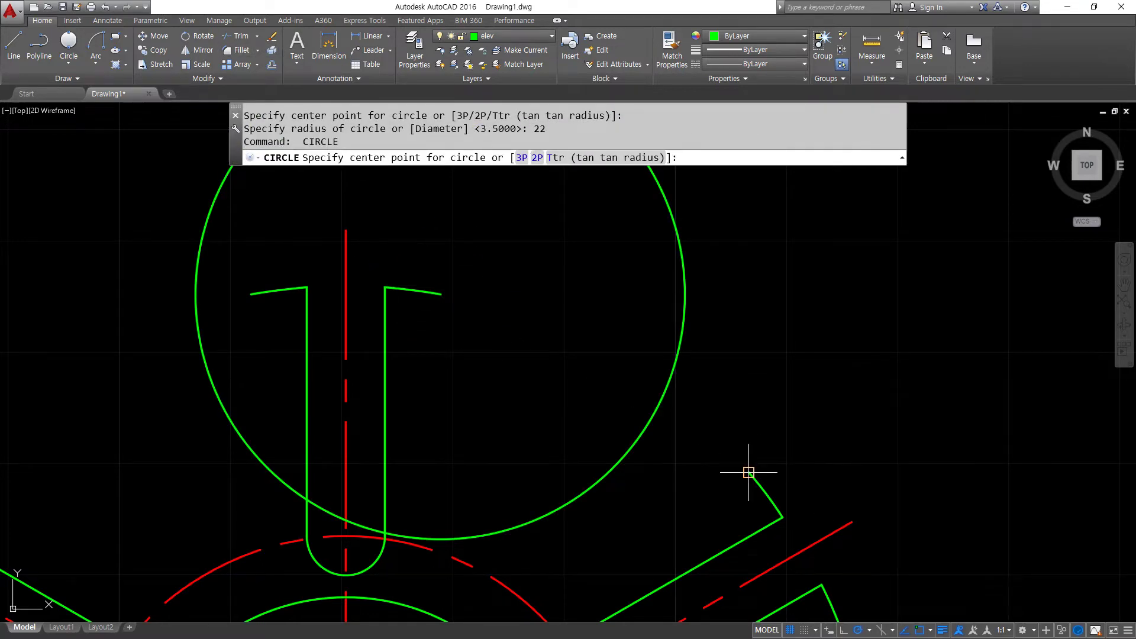
left_click(749, 473)
key("Return")
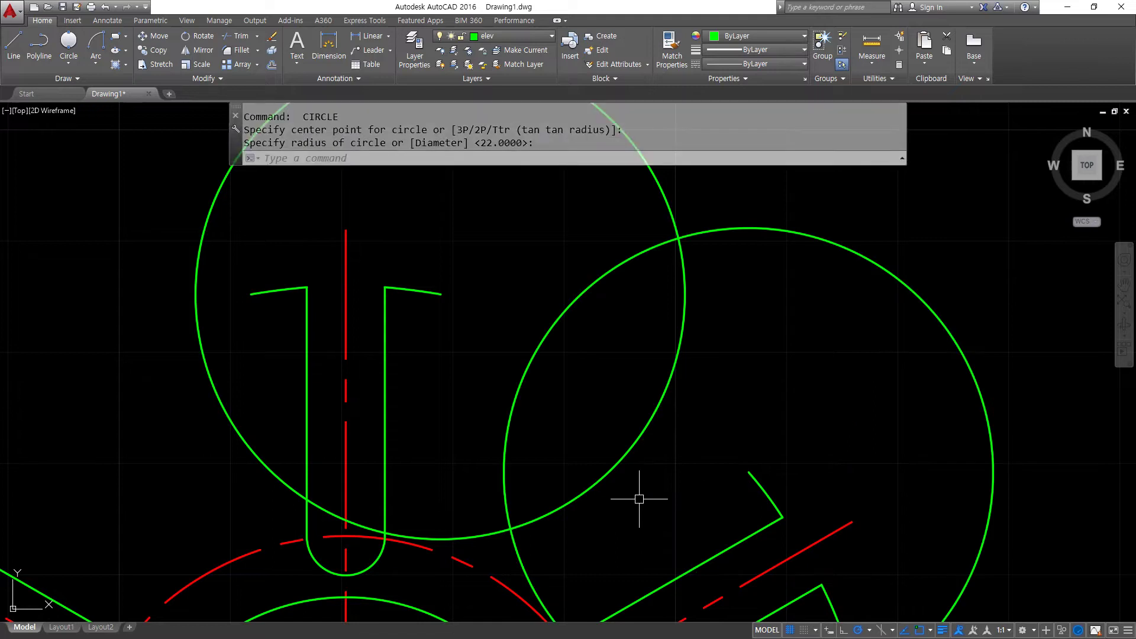
Draw a circle of radius 22 centered on the outer intersection of the two construction circles, and erase those two circles
type("c")
key("Return")
left_click(679, 237)
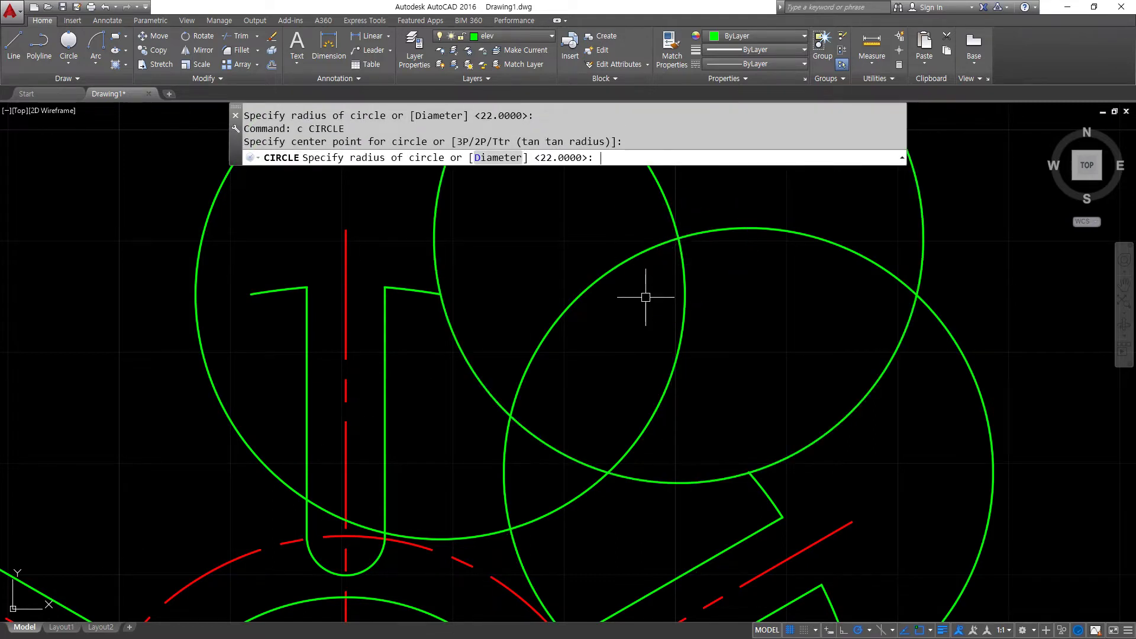
key("Return")
left_click(733, 320)
left_click(588, 223)
type("e")
key("Return")
Trim the outer part of the circle between the top and upper-right slots, leaving the concave arc between the rim ends
type("t")
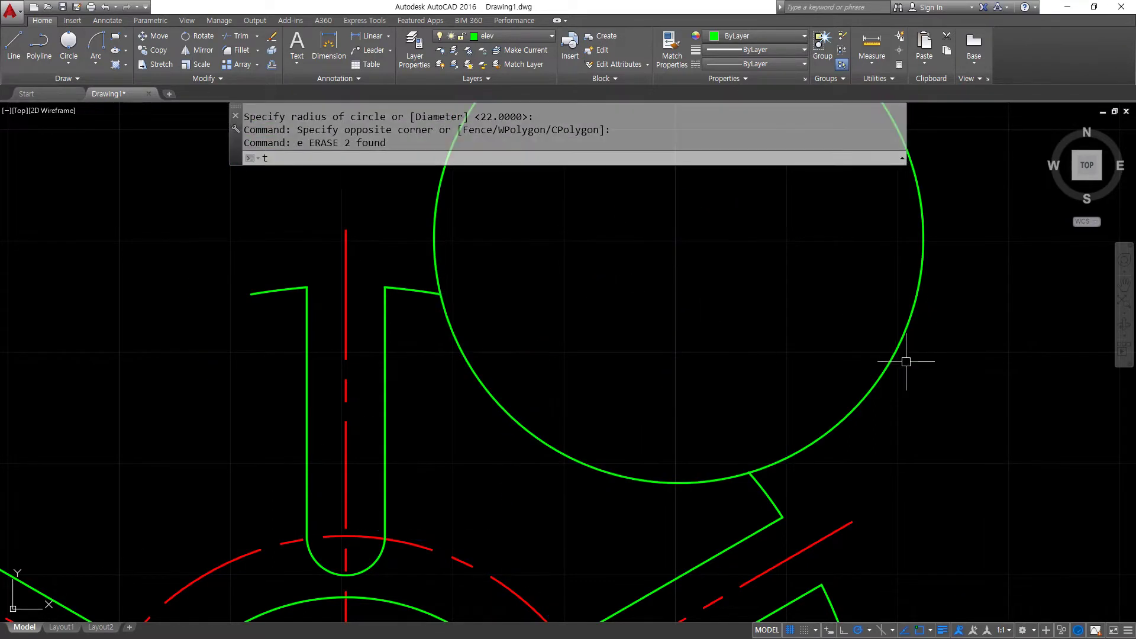
key("Return")
key("Return")
left_click(937, 395)
left_click(816, 318)
scroll(786, 314, "down", 3)
middle_click_drag(817, 385, 745, 310)
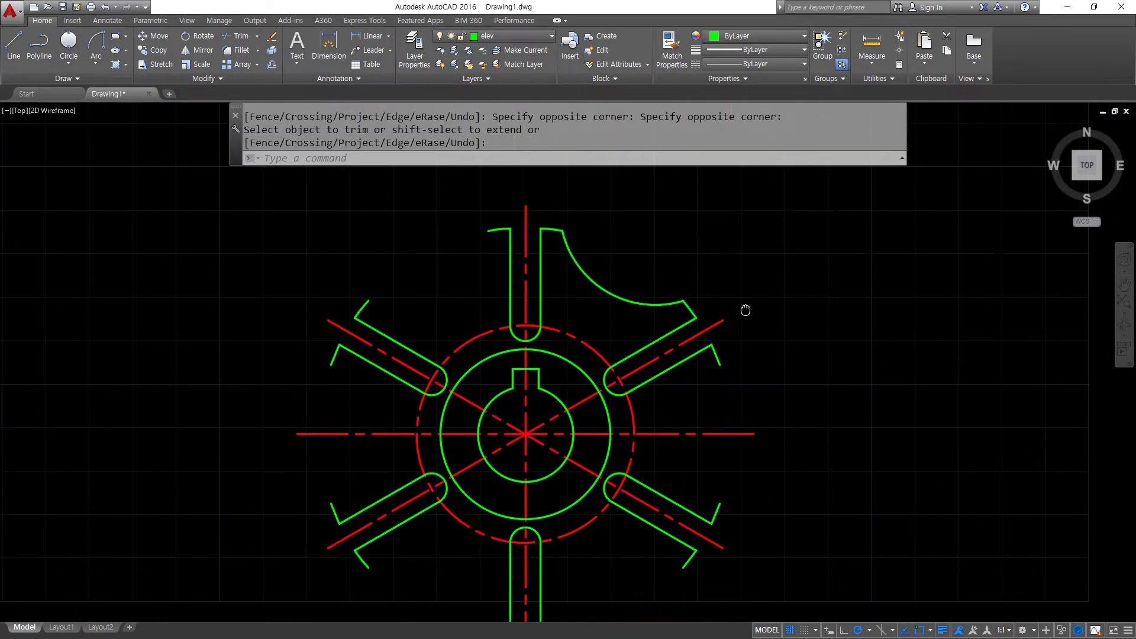
key("Return")
Draw two construction circles of radius 22 centered on the facing rim-arc ends of the upper-right and lower-right slots
type("c CIRCLE")
key("Return")
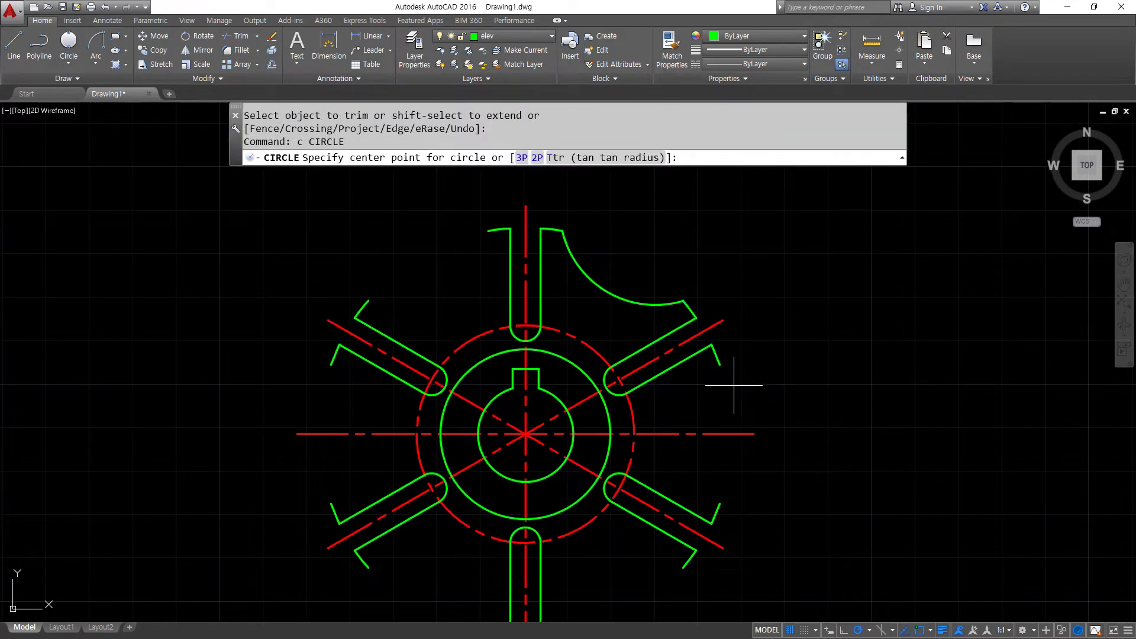
left_click(720, 364)
type("22")
key("Return")
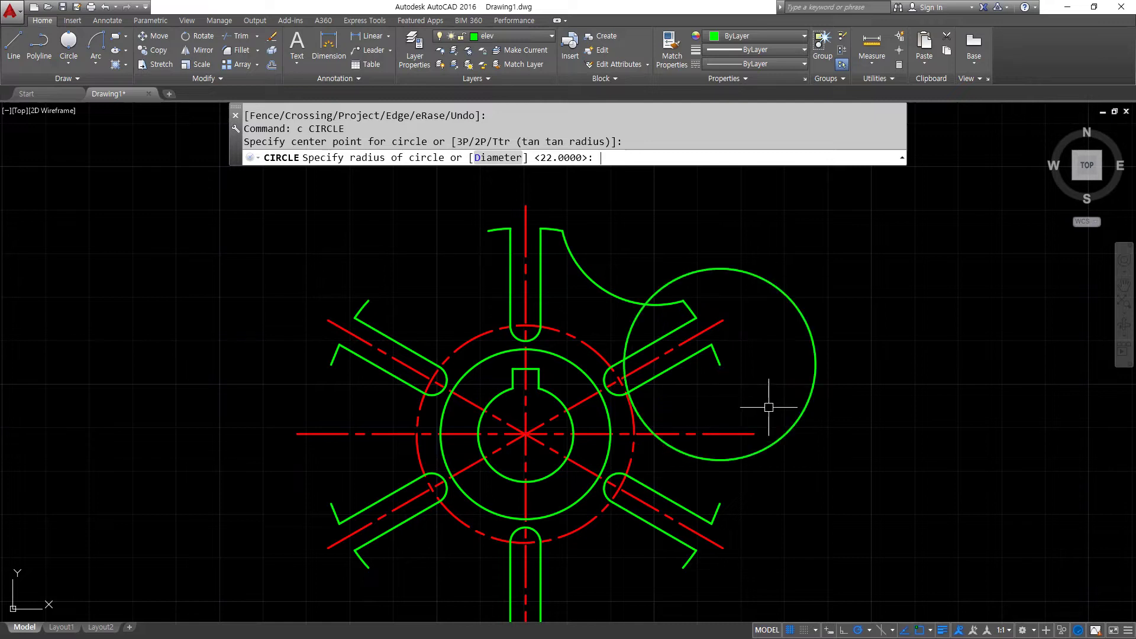
key("Return")
left_click(719, 504)
key("Return")
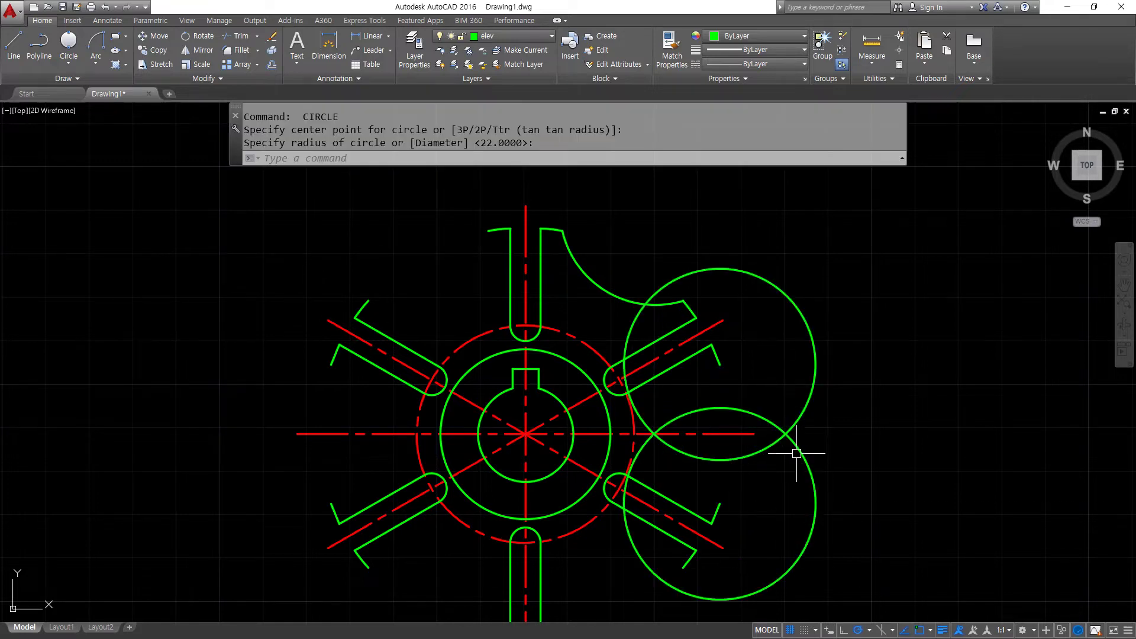
Draw a circle of radius 22 centered on the construction circles' outer intersection beyond the horizontal centerline, and erase the two construction circles
key("Return")
left_click(786, 434)
key("Return")
left_click(825, 443)
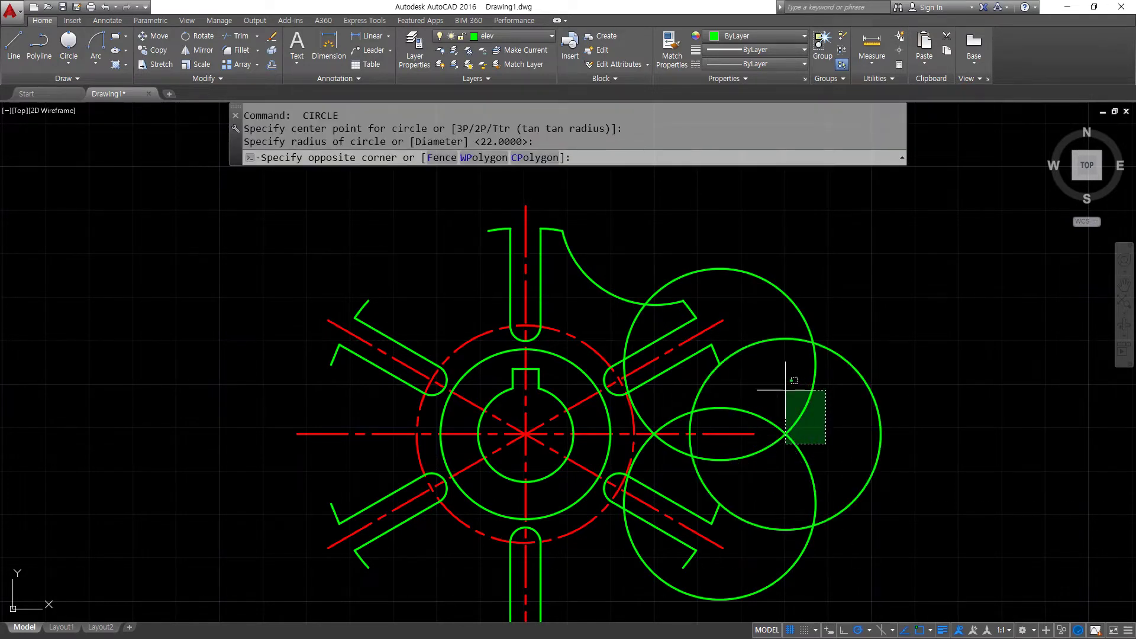
left_click(759, 362)
type("E")
key("Return")
Trim the outer part of the circle between the upper-right and lower-right slots, leaving the concave arc between the rim ends
type("tr")
key("Return")
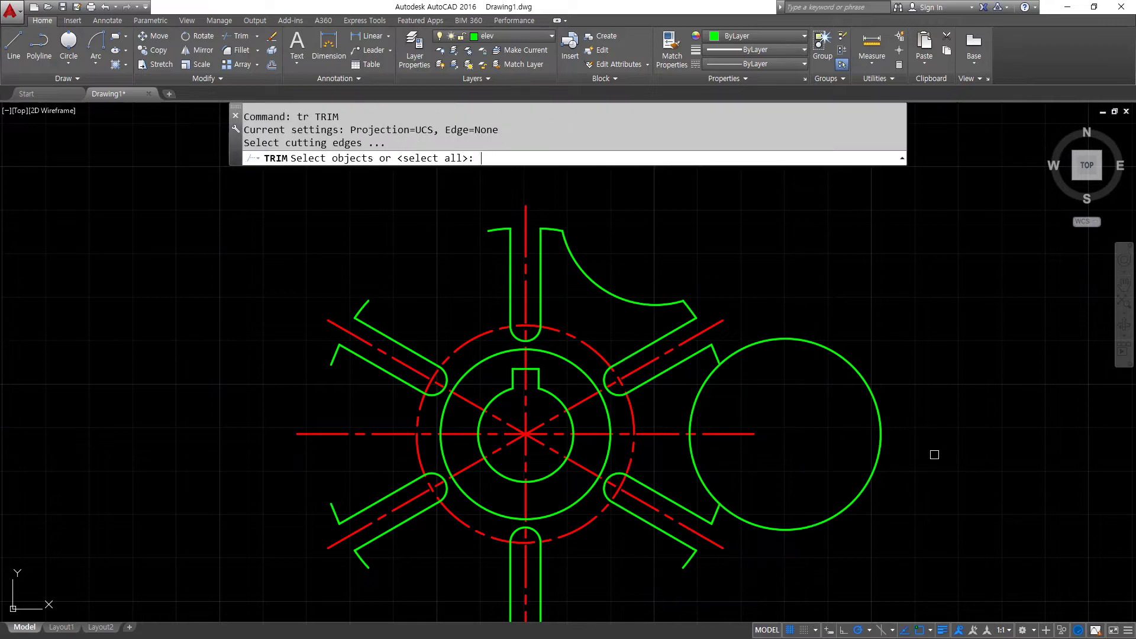
key("Return")
left_click(935, 456)
left_click(869, 434)
middle_click_drag(629, 502, 623, 454)
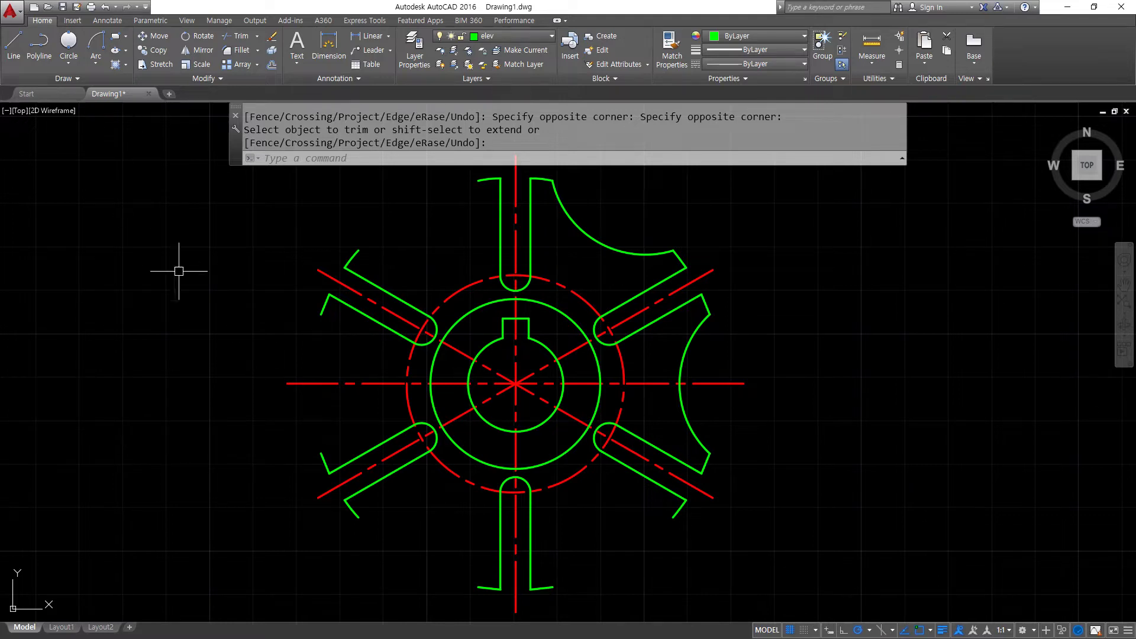
Draw a Start, End, Radius arc of radius 22 from the lower-right slot's lower rim end to the bottom slot's right rim end
left_click(96, 59)
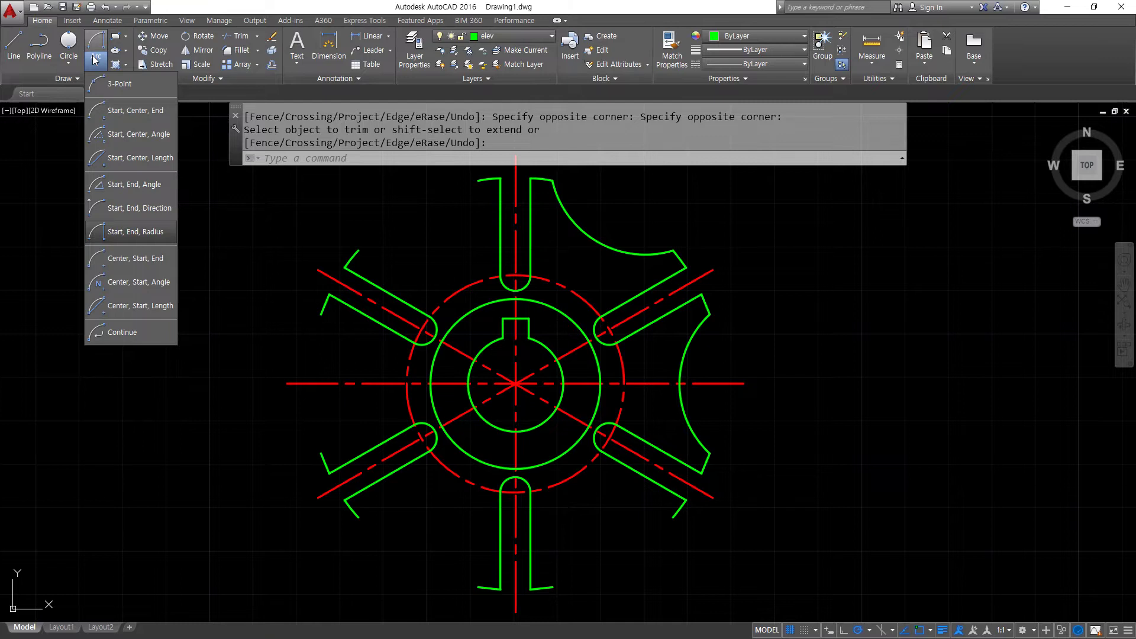
left_click(133, 240)
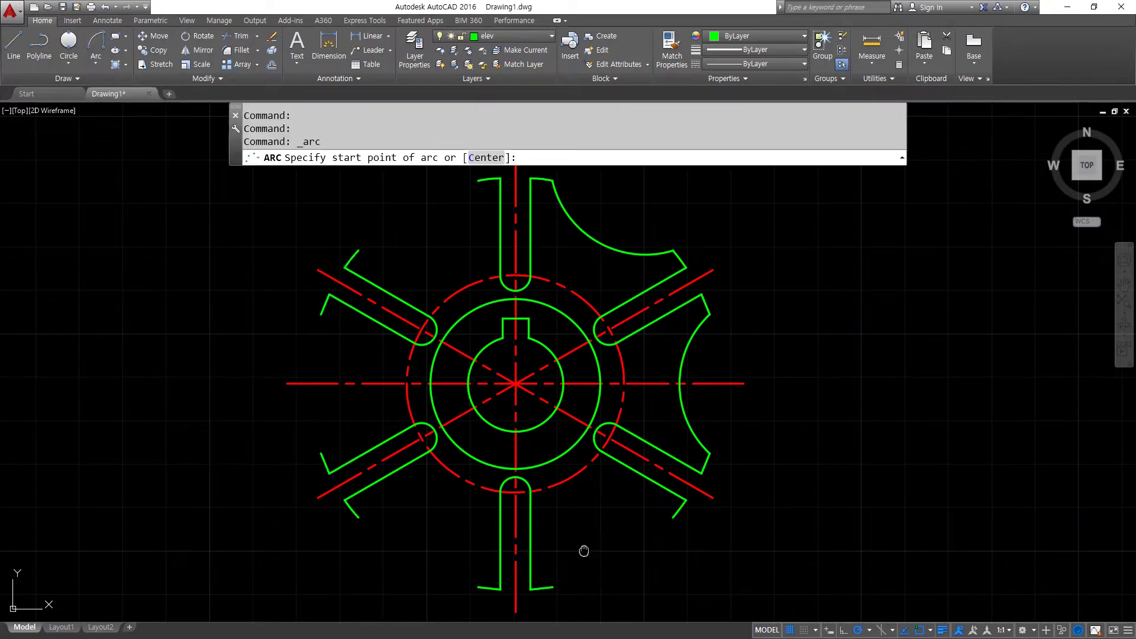
scroll(583, 545, "up", 2)
left_click(662, 377)
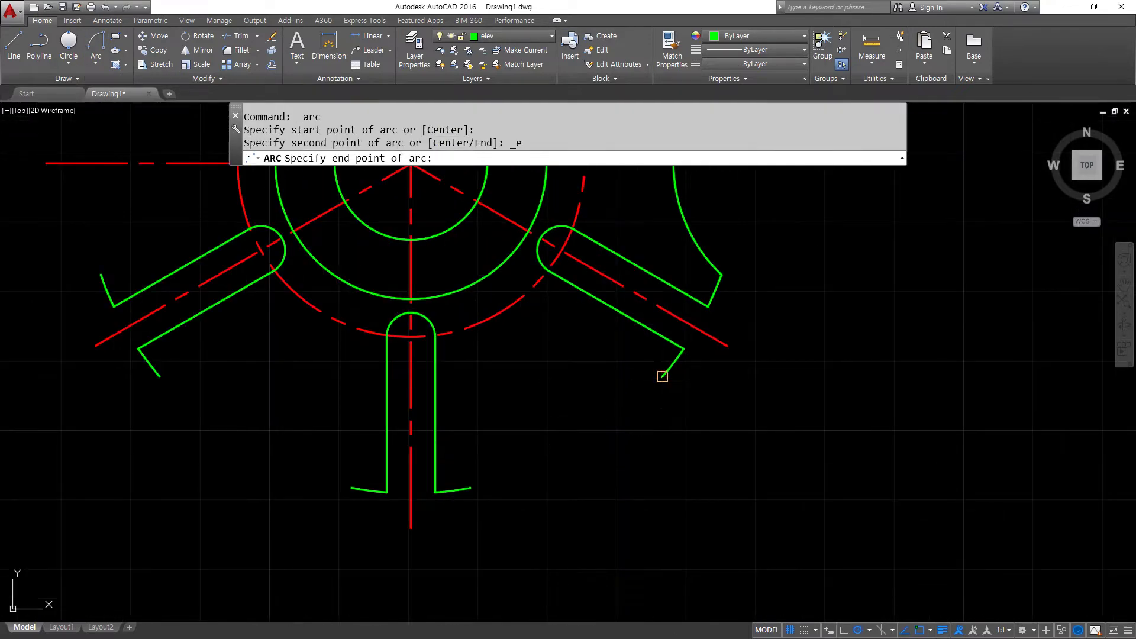
left_click(471, 489)
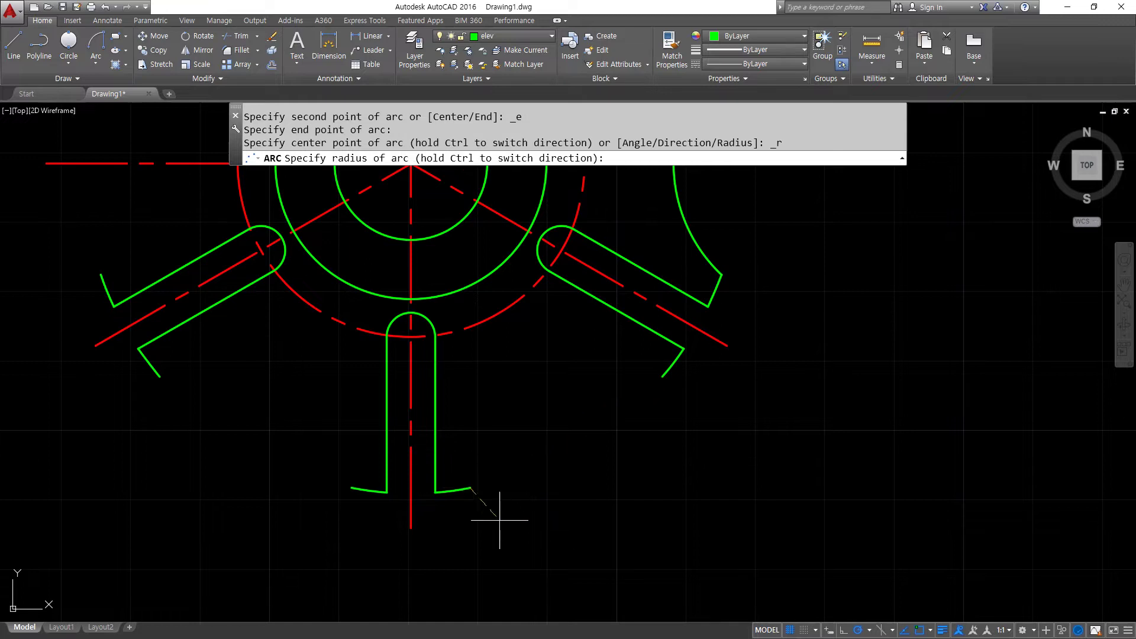
type("22")
key("Return")
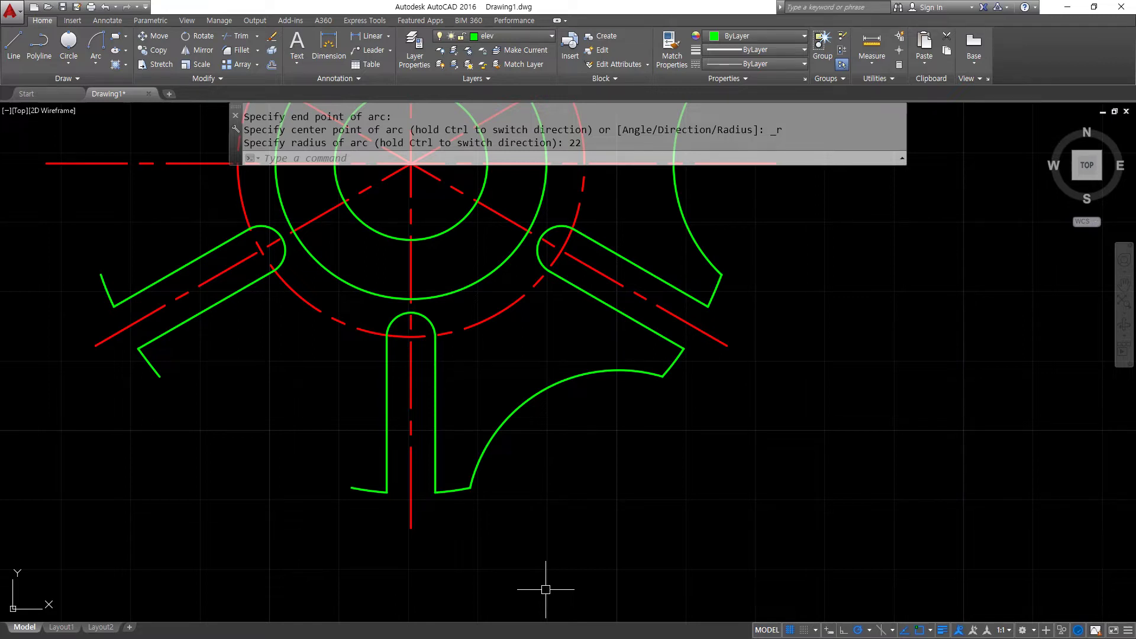
Draw a Start, End, Radius arc of radius 22 from the lower-left slot's lower rim end to the bottom slot's left rim end
left_click(96, 44)
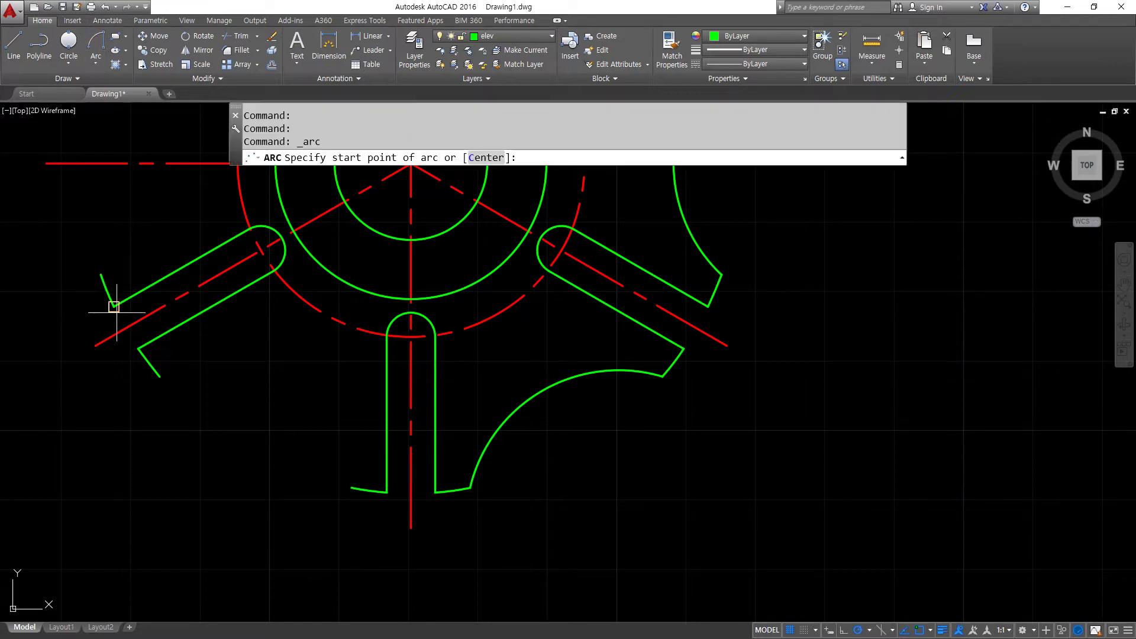
left_click(159, 376)
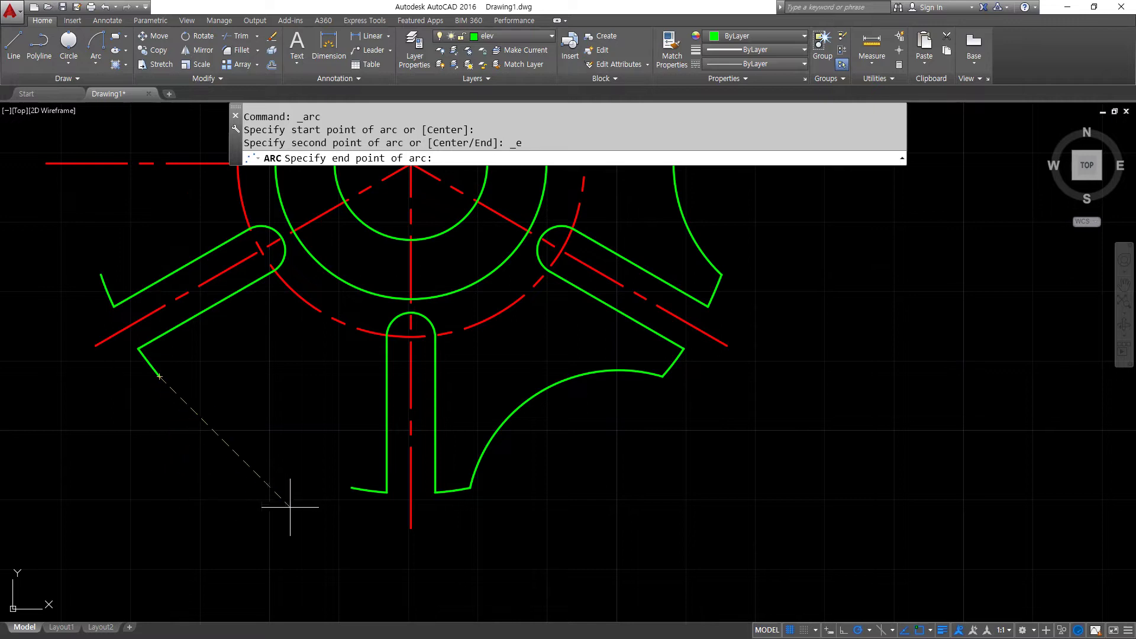
left_click(351, 489)
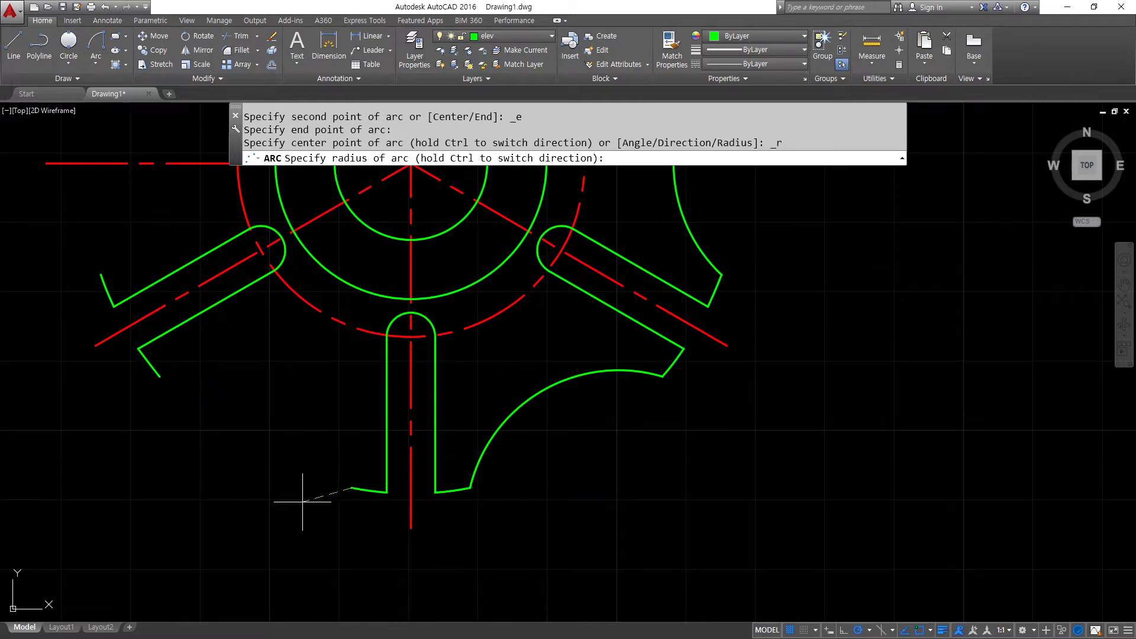
type("22")
key("Return")
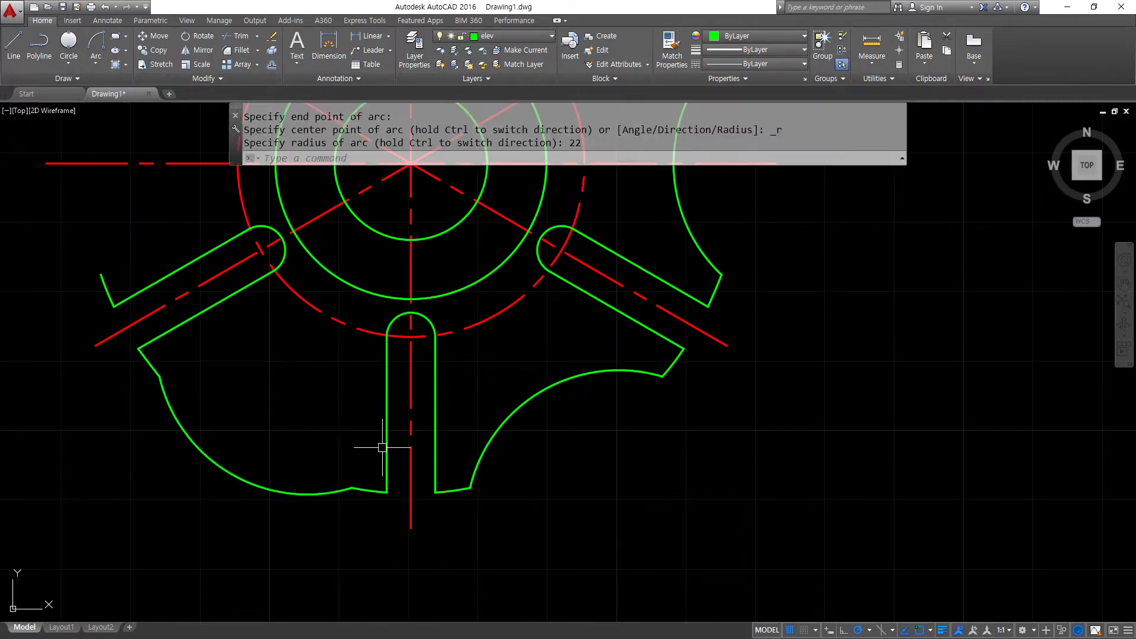
key("Return")
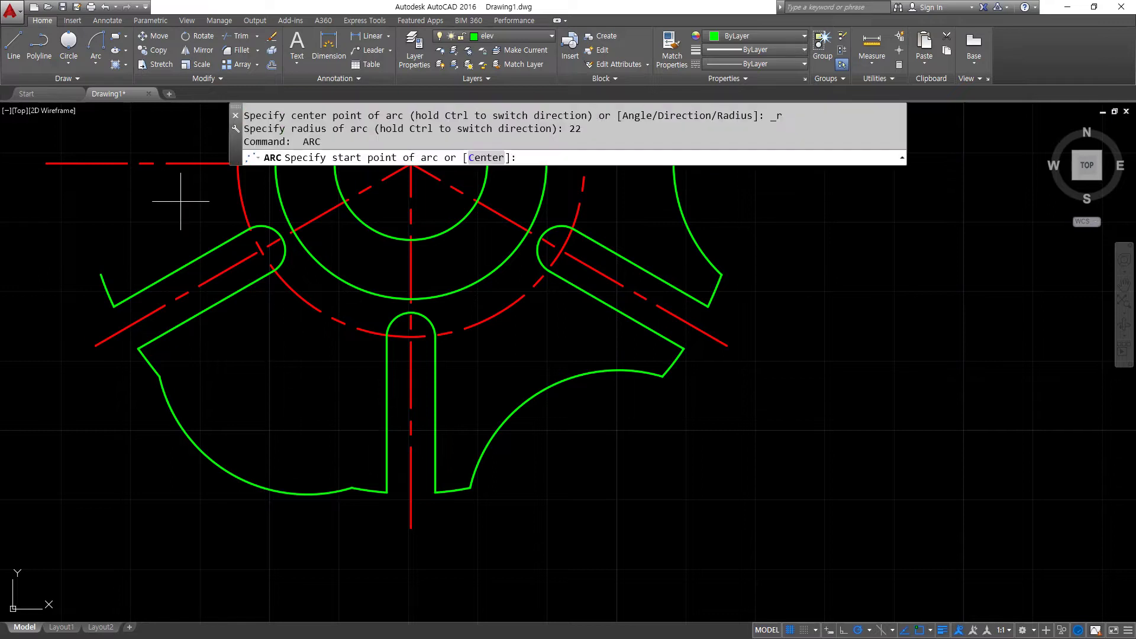
Draw a Start, End, Radius arc of radius 22 from the bottom slot's left rim end to the lower-left slot's lower rim end
key("Escape")
key("Escape")
left_click(95, 47)
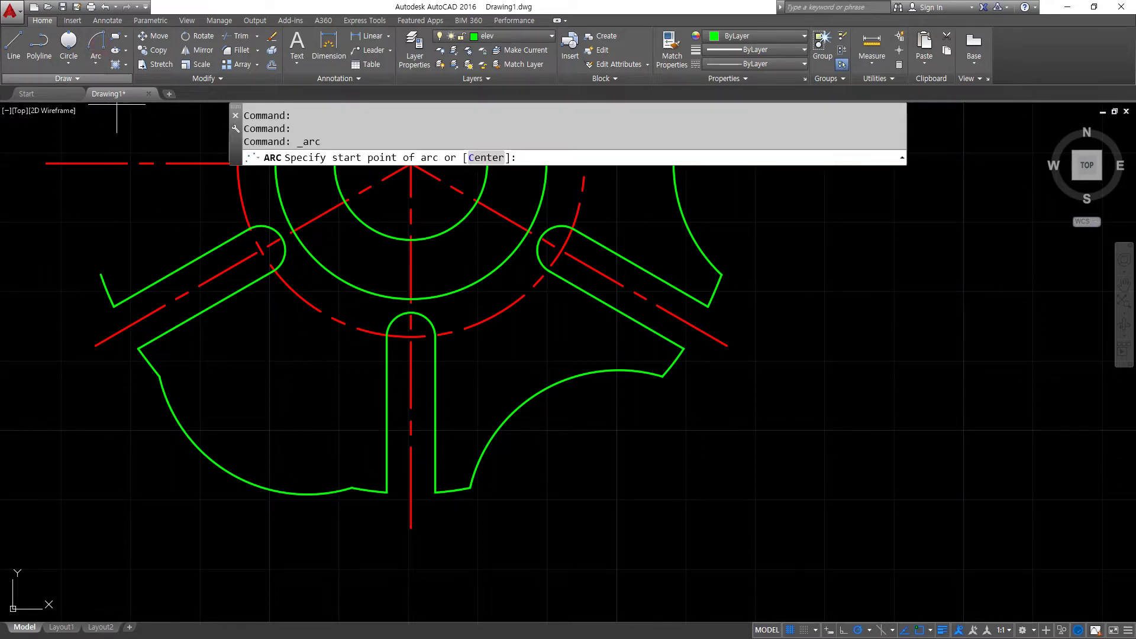
left_click(351, 487)
left_click(158, 375)
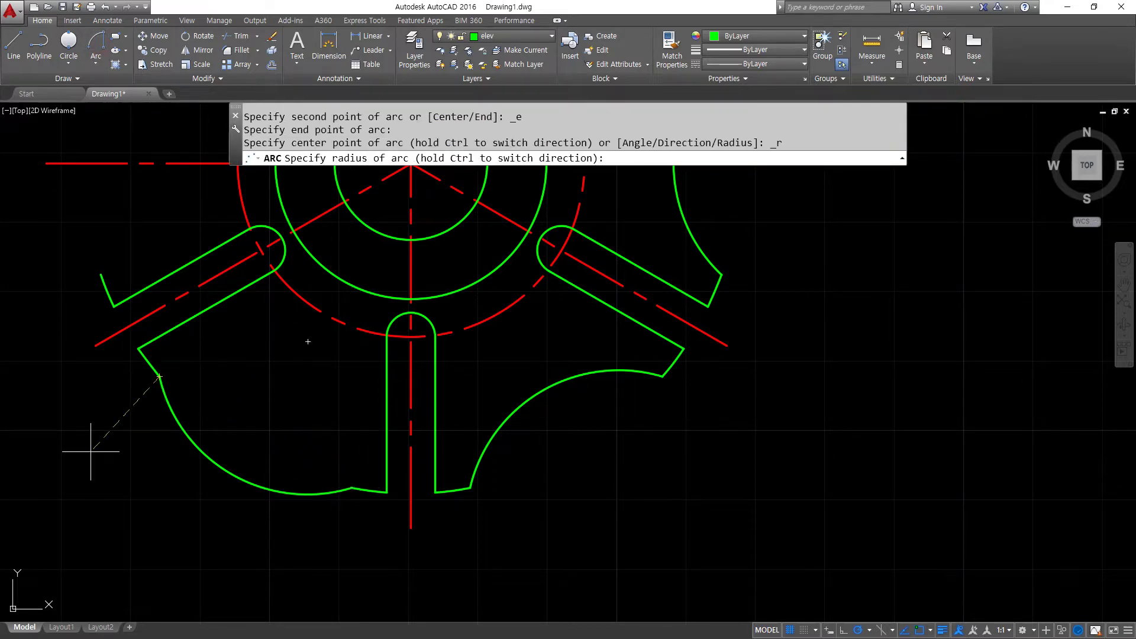
type("22")
key("Return")
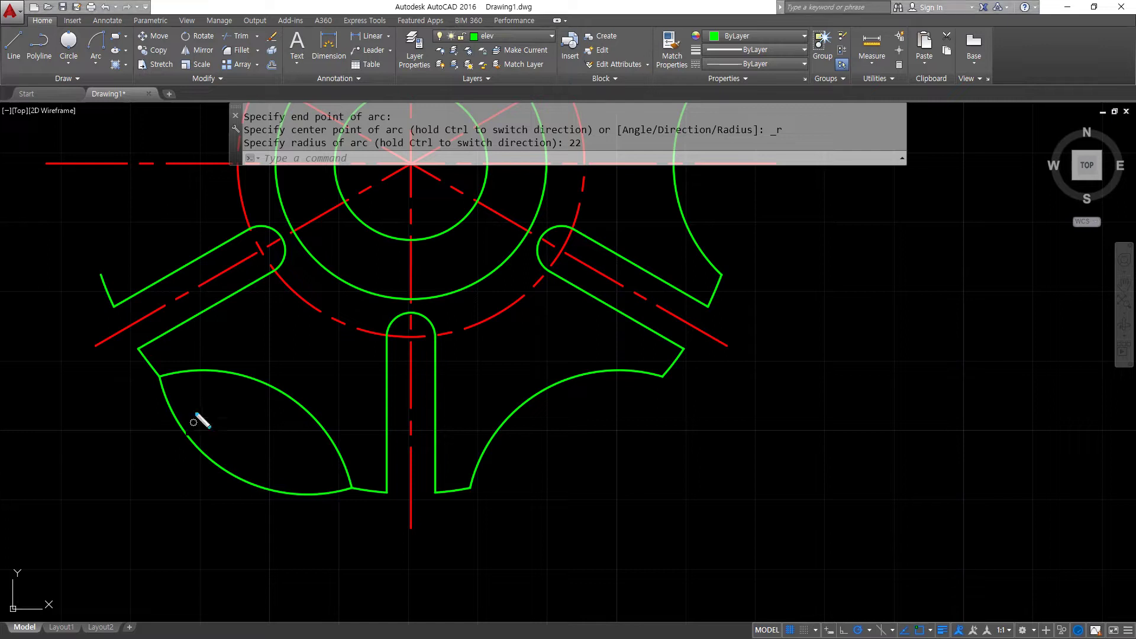
left_click_drag(160, 369, 168, 370)
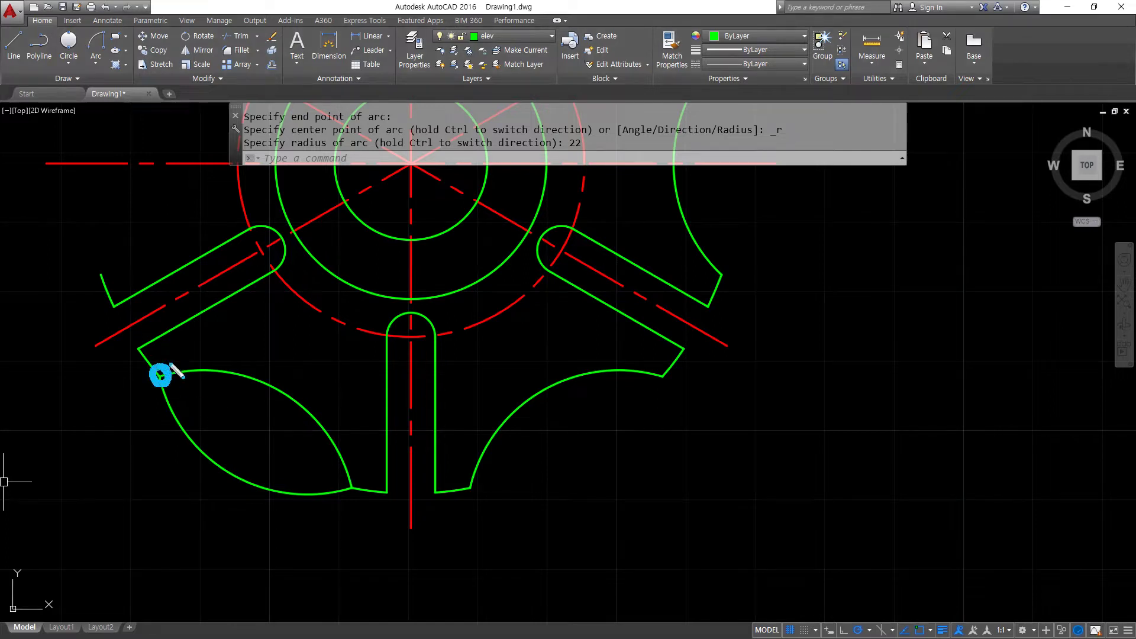
mouse_move(152, 308)
left_mouse_down()
mouse_move(112, 334)
mouse_move(155, 431)
mouse_move(176, 429)
mouse_move(158, 448)
left_mouse_up()
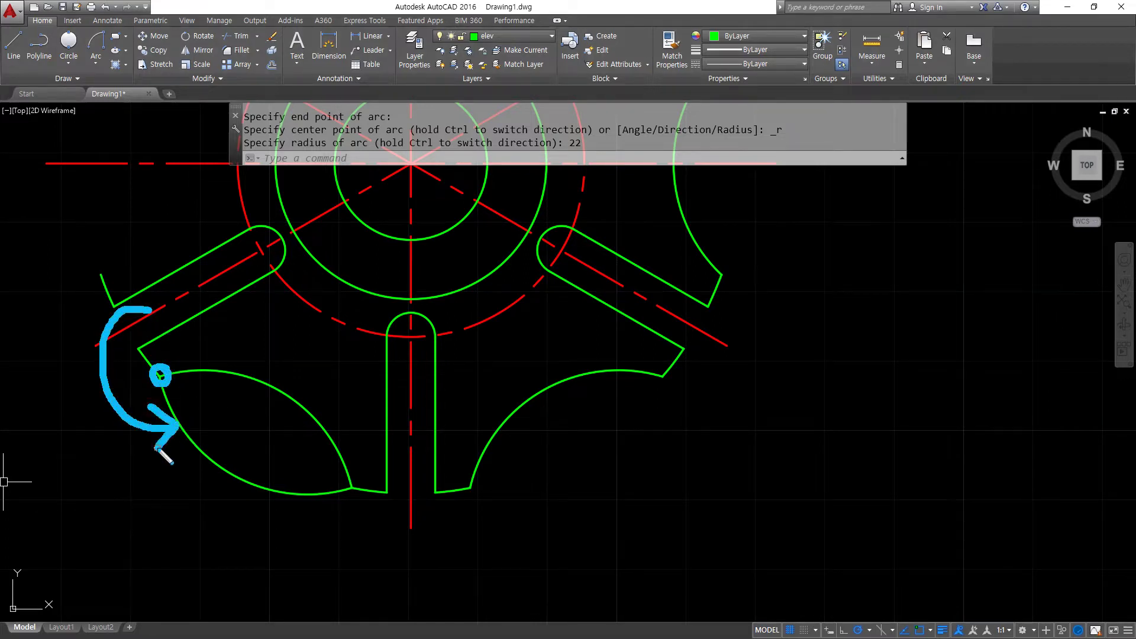
mouse_move(348, 479)
left_mouse_down()
mouse_move(343, 490)
mouse_move(347, 481)
left_mouse_up()
mouse_move(341, 521)
left_mouse_down()
mouse_move(361, 524)
mouse_move(333, 414)
mouse_move(312, 431)
left_mouse_up()
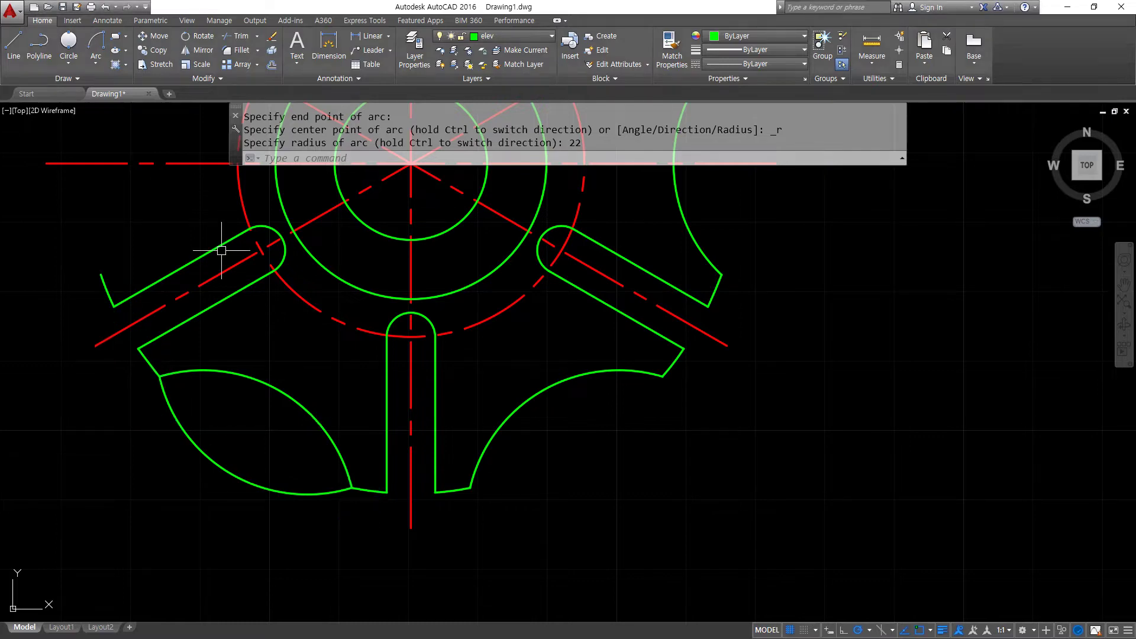
Erase the outward-bulging arc between the lower-left and bottom slots
left_click(198, 430)
left_click(176, 499)
type("e")
key("space")
scroll(179, 311, "down", 2)
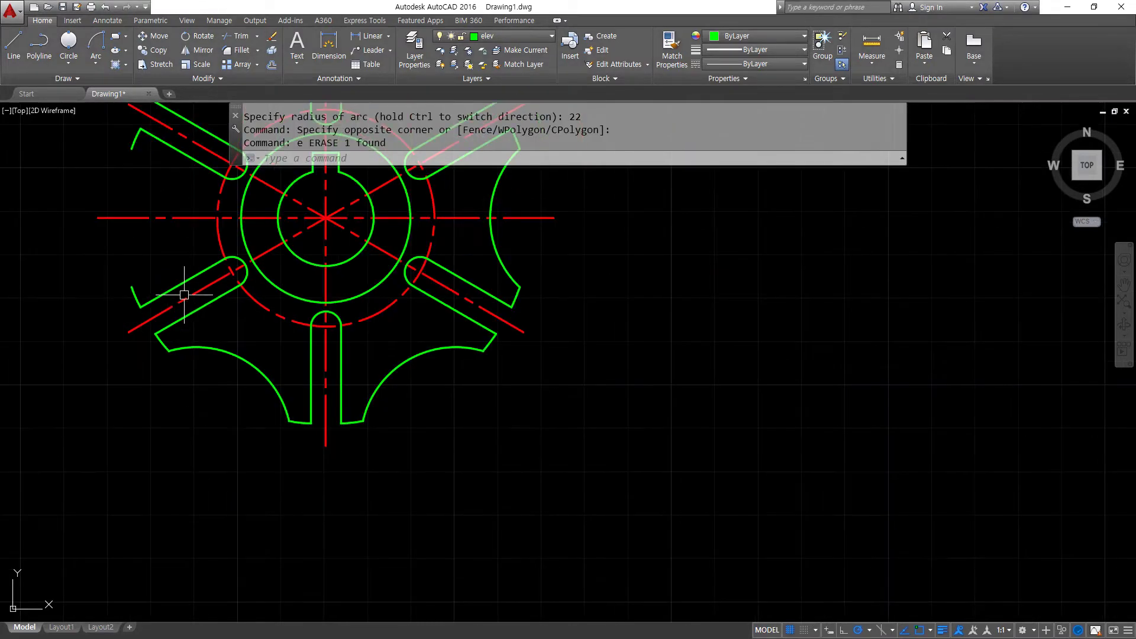
Draw a Start, End, Radius arc of radius 22 from the lower-left slot's upper rim end to the upper-left slot's lower rim end
middle_click_drag(180, 256, 273, 428)
left_click(95, 45)
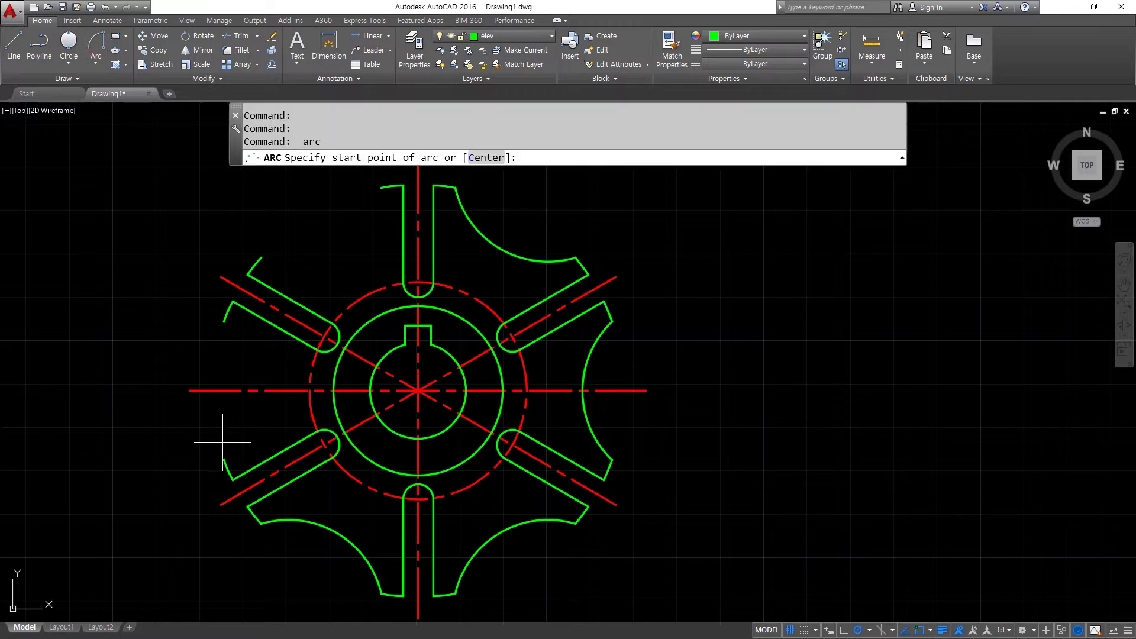
left_click(224, 461)
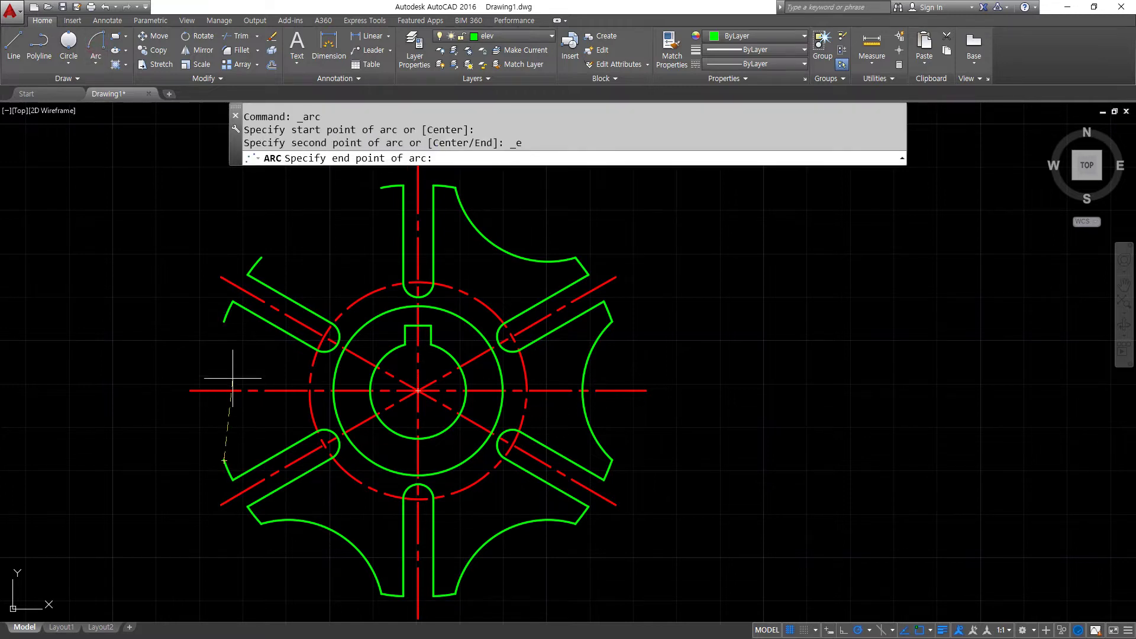
left_click(224, 330)
type("22")
key("Return")
Draw a Start, End, Radius arc of radius 22 from the upper-left slot's upper rim end to the top slot's left rim end
middle_click_drag(151, 149, 112, 197)
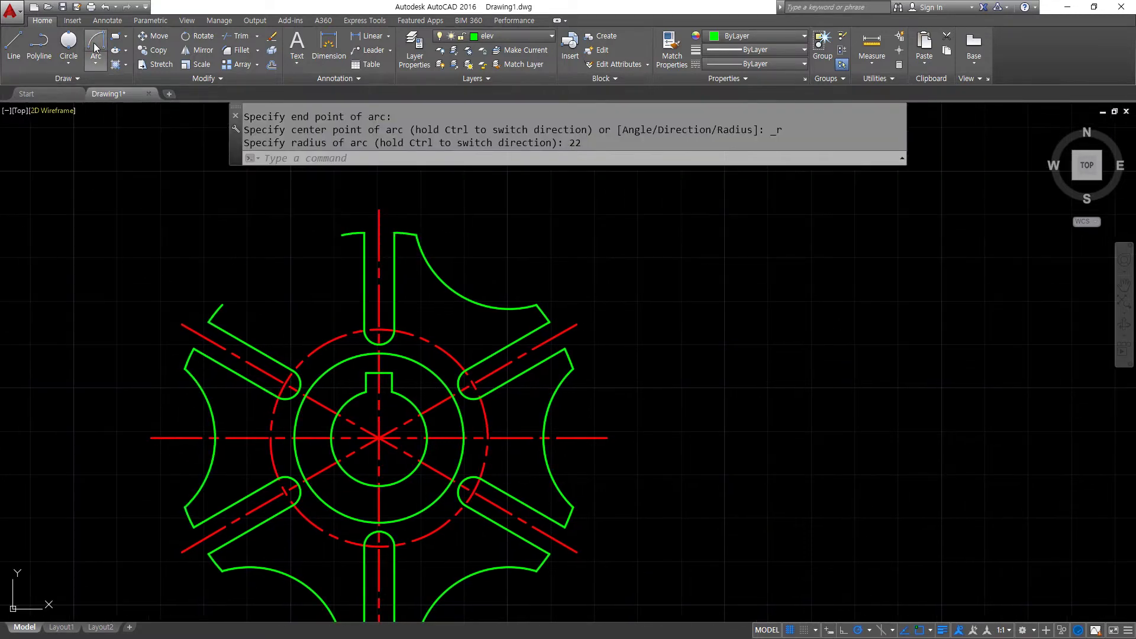
left_click(95, 44)
left_click(222, 304)
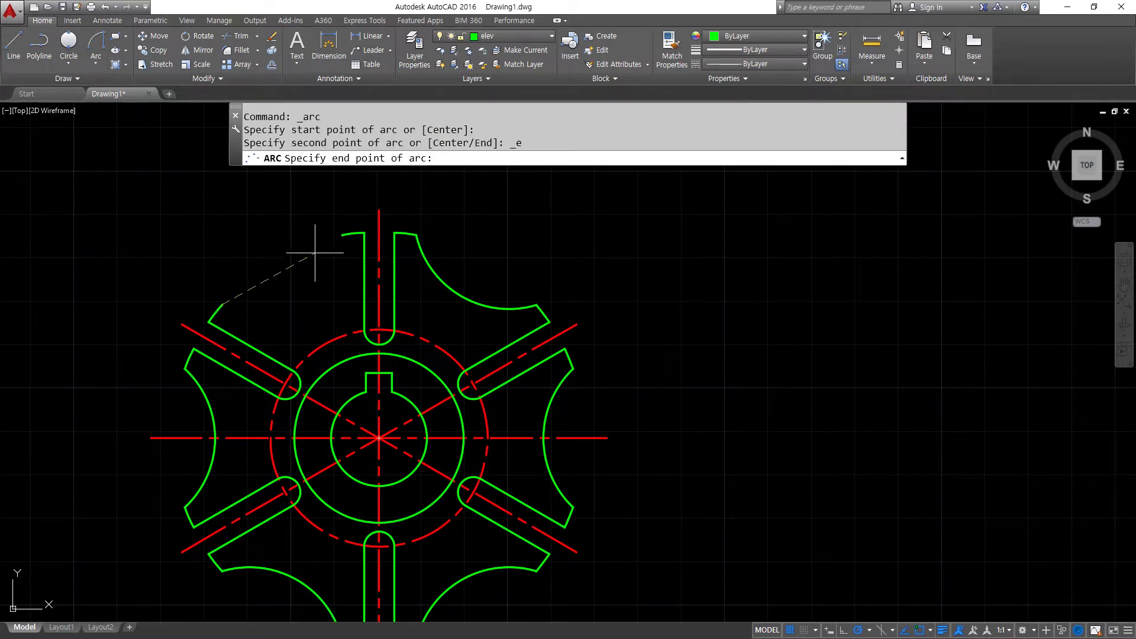
left_click(342, 235)
type("22")
key("Return")
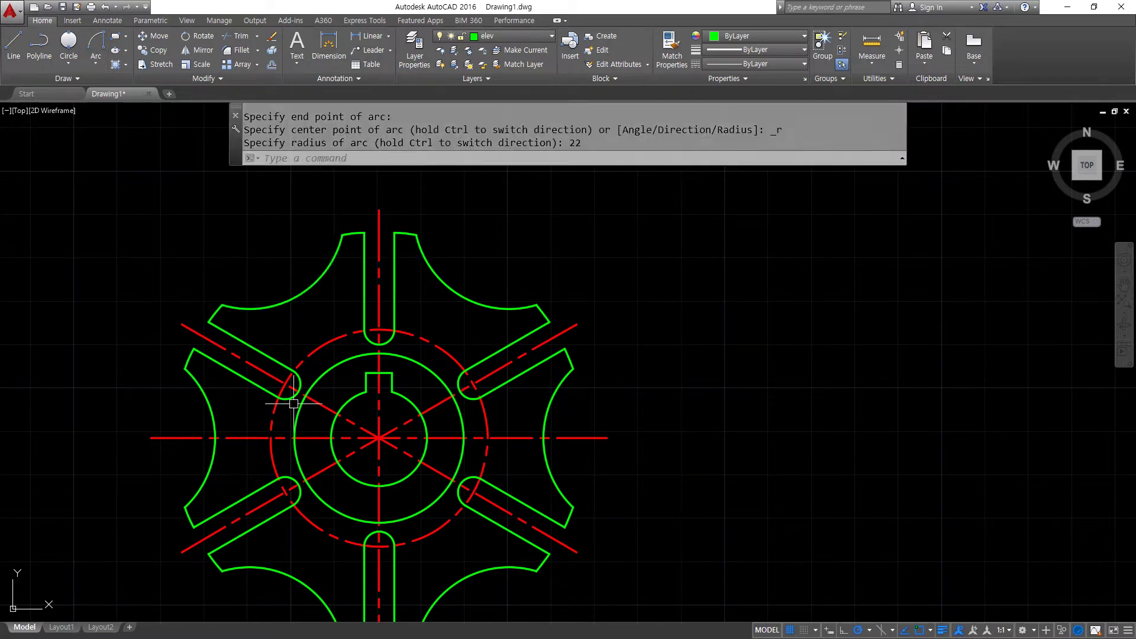
scroll(349, 355, "down", 2)
middle_click_drag(333, 426, 296, 363)
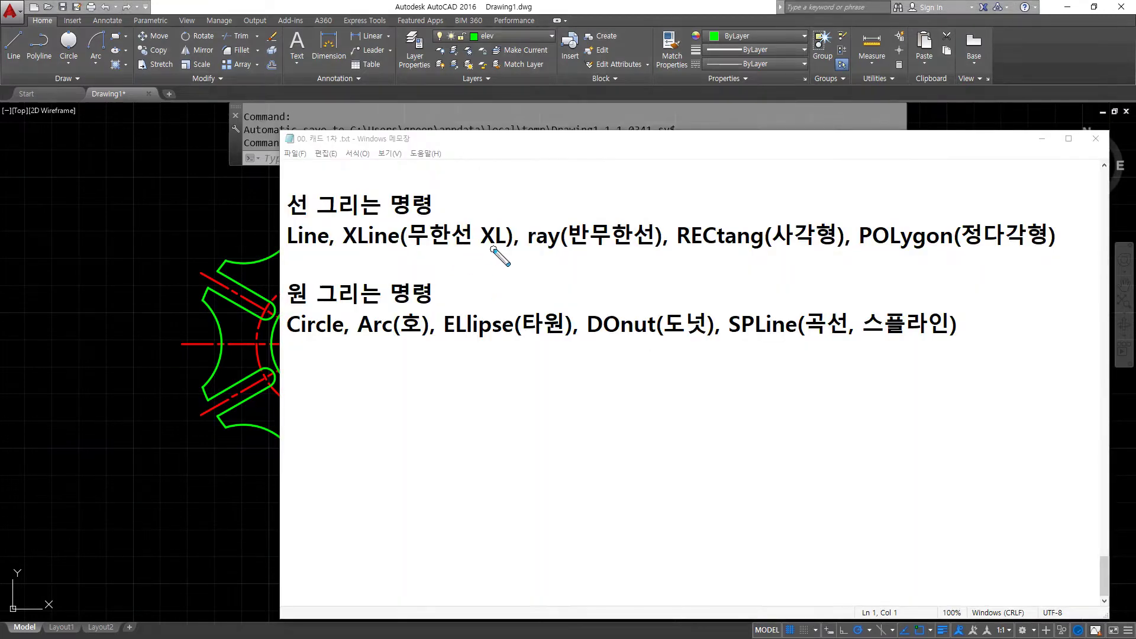
mouse_move(511, 251)
left_mouse_down()
mouse_move(348, 252)
mouse_move(670, 258)
mouse_move(540, 261)
left_mouse_up()
key("Escape")
left_click(86, 272)
Draw six rays from one start point beside the wheel, at 0, 30, 60, 90, 120 and 150 degrees
middle_click_drag(636, 434, 510, 458)
type("ray")
key("Return")
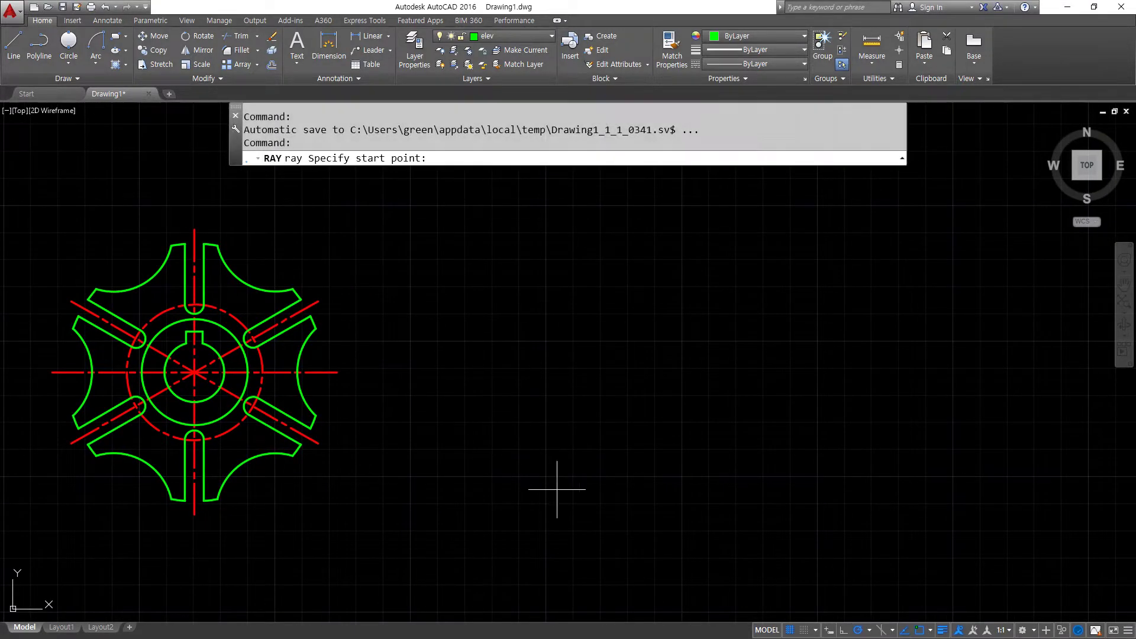
left_click(606, 370)
left_click(740, 371)
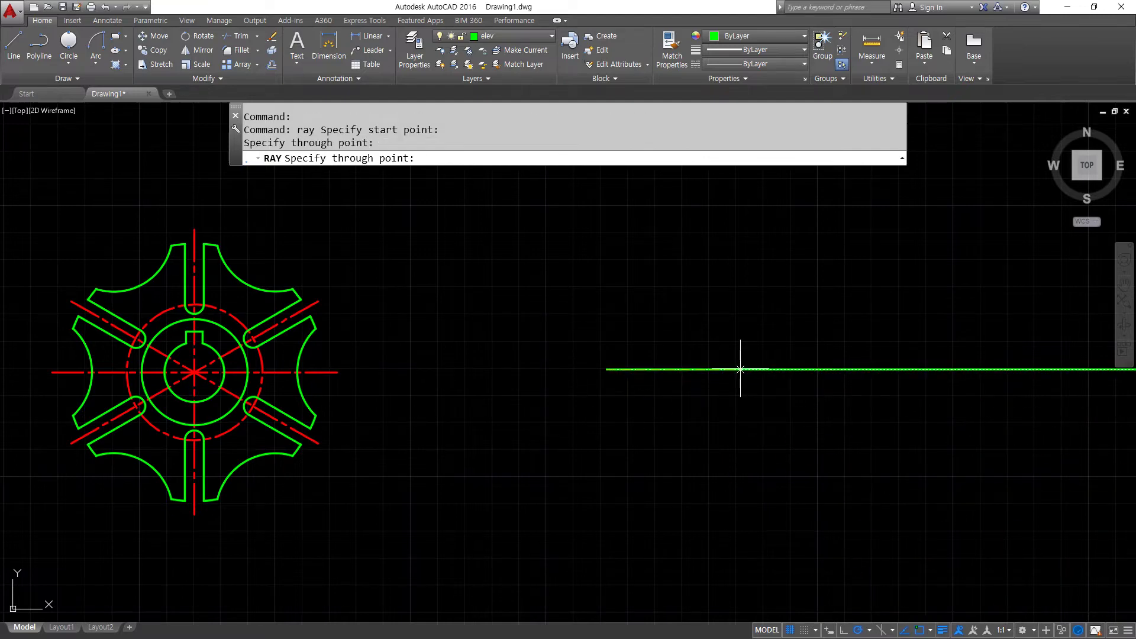
left_click(709, 310)
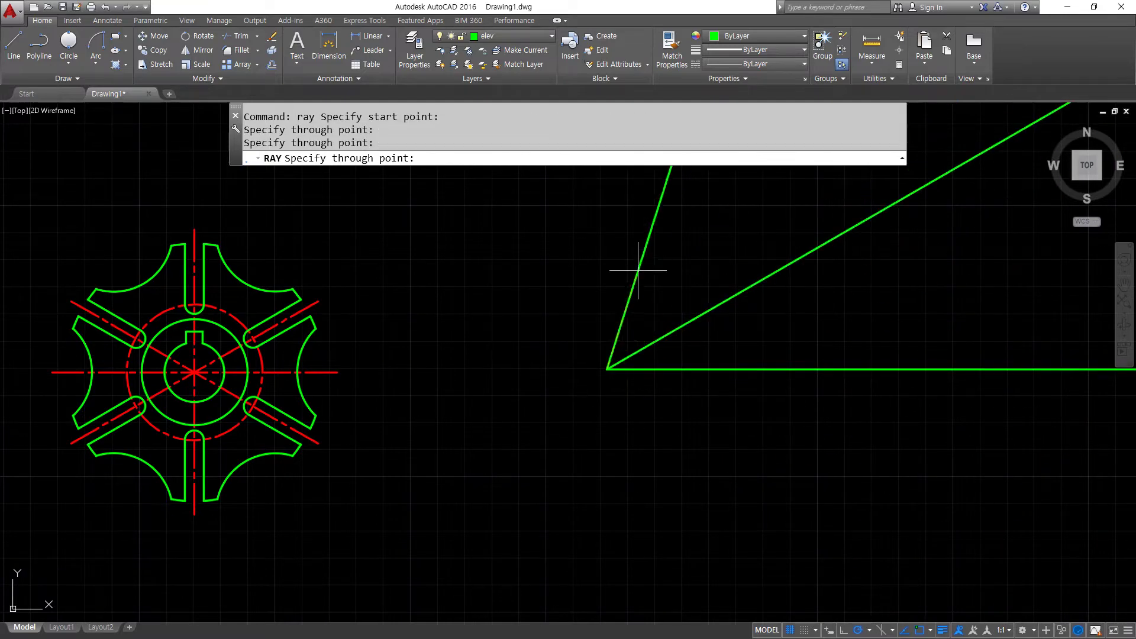
left_click(665, 267)
left_click(606, 271)
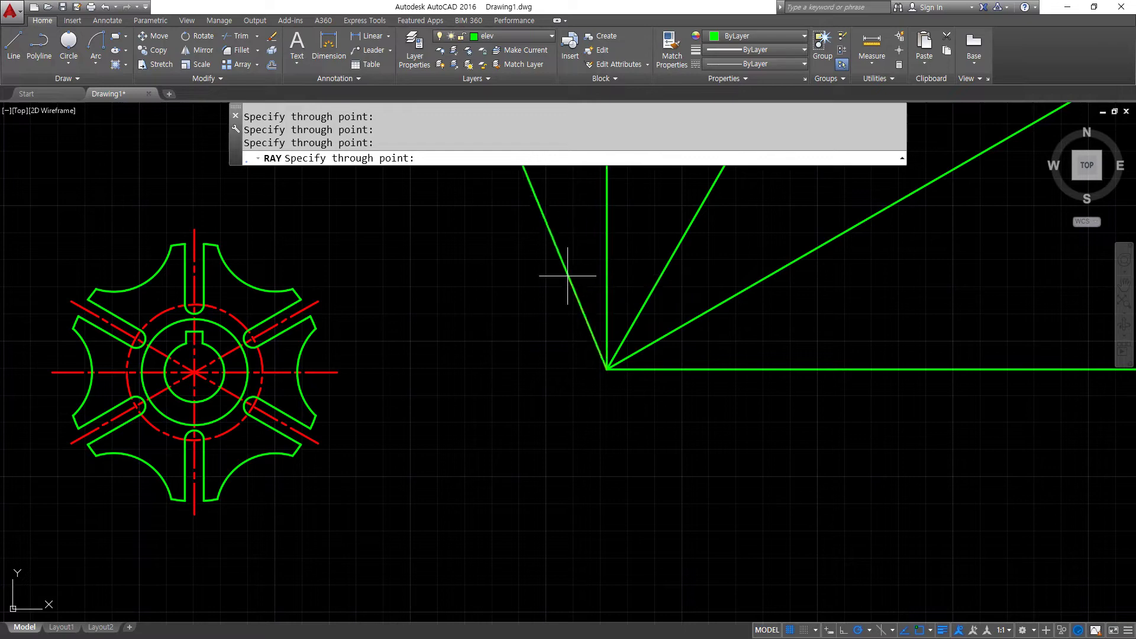
left_click(542, 287)
left_click(519, 317)
key("Return")
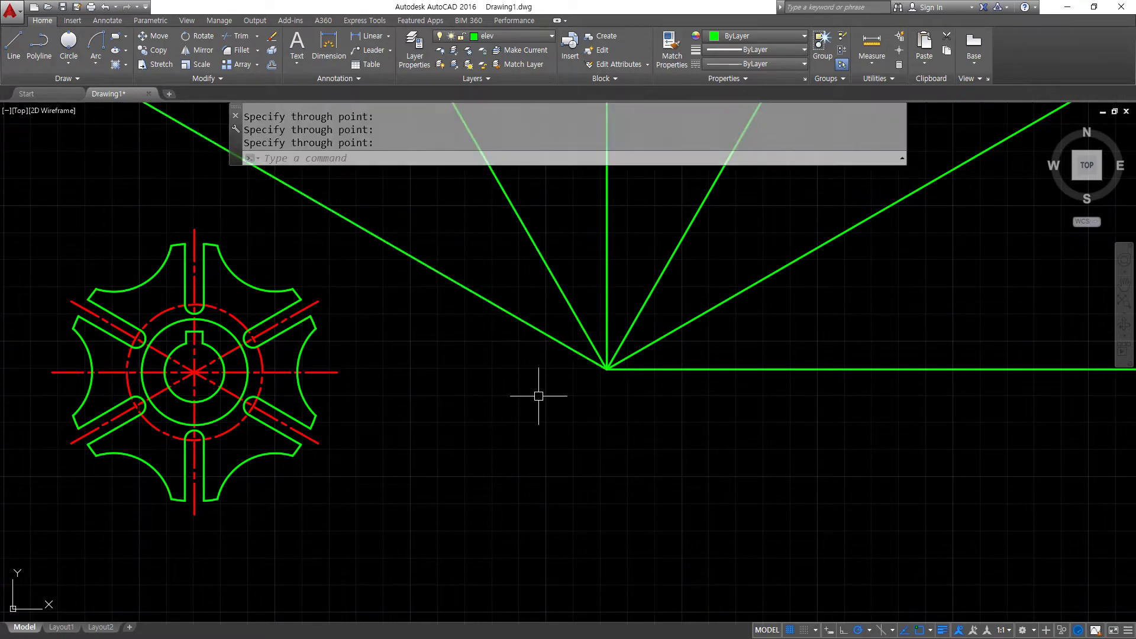
Erase all six rays beside the wheel
scroll(517, 432, "down", 3)
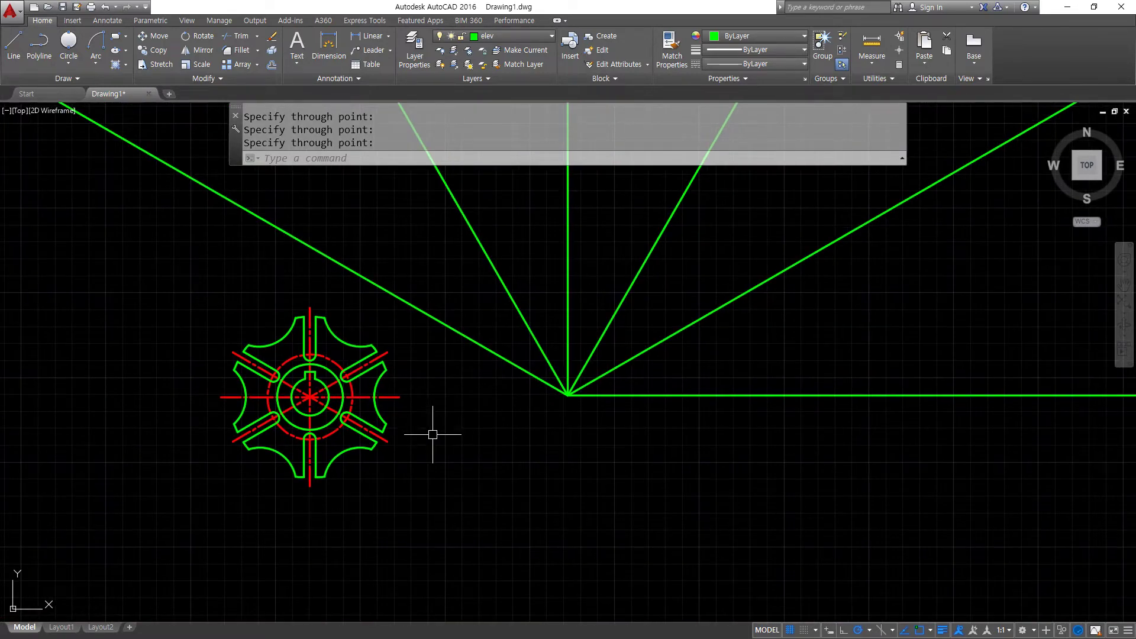
left_click(591, 449)
left_click(514, 350)
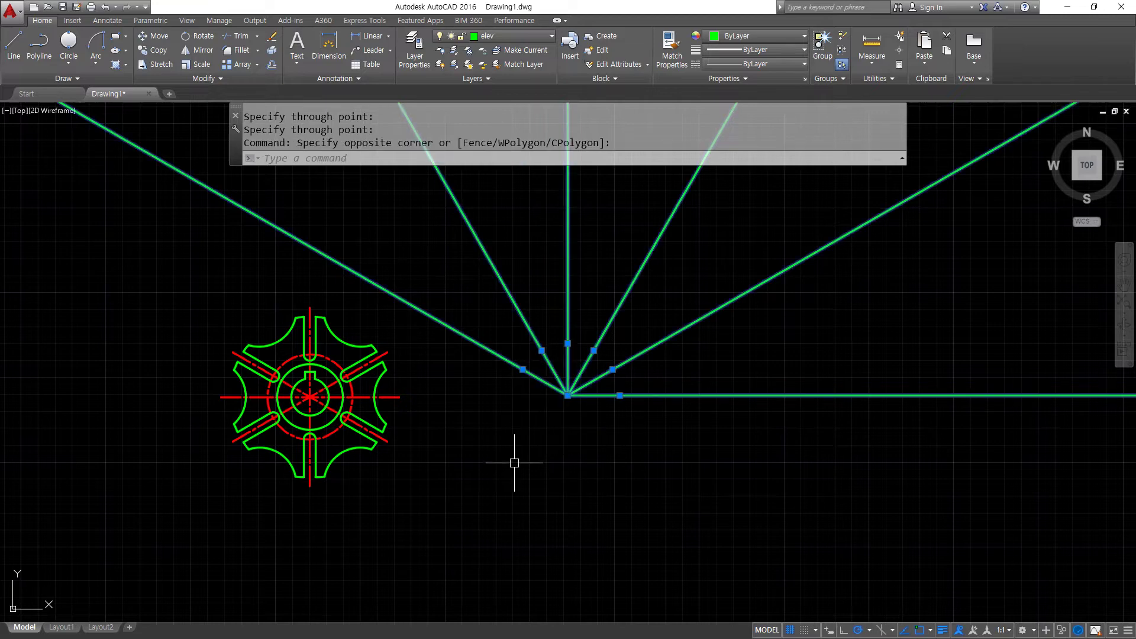
key("Delete")
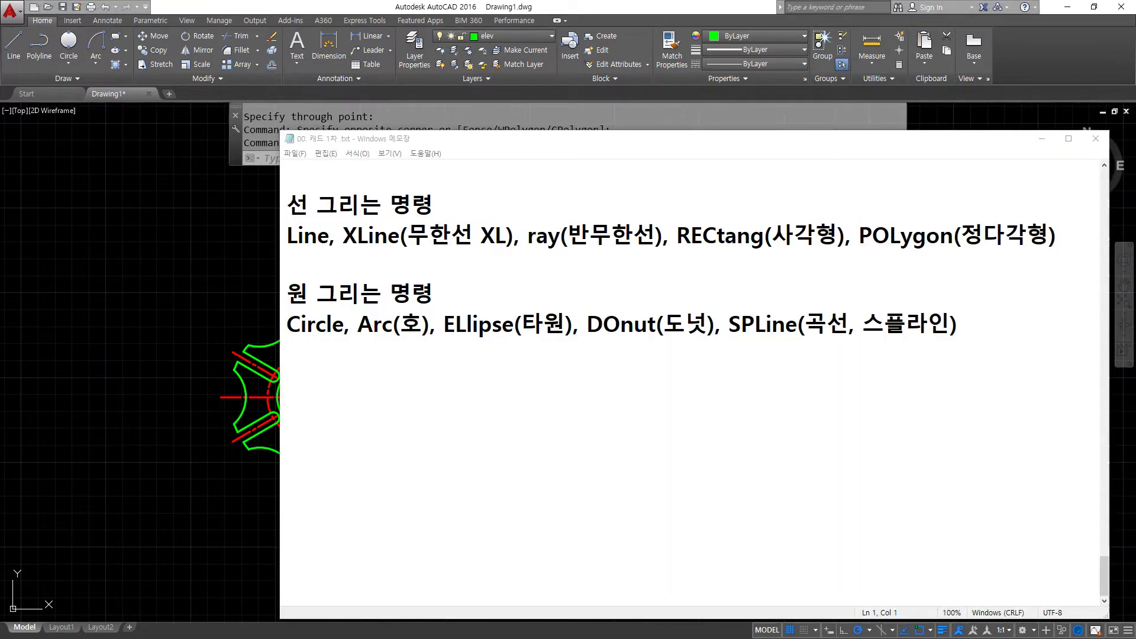
Erase the entire wheel drawing, including its centerlines
mouse_move(681, 252)
left_mouse_down()
mouse_move(840, 258)
mouse_move(681, 259)
left_mouse_up()
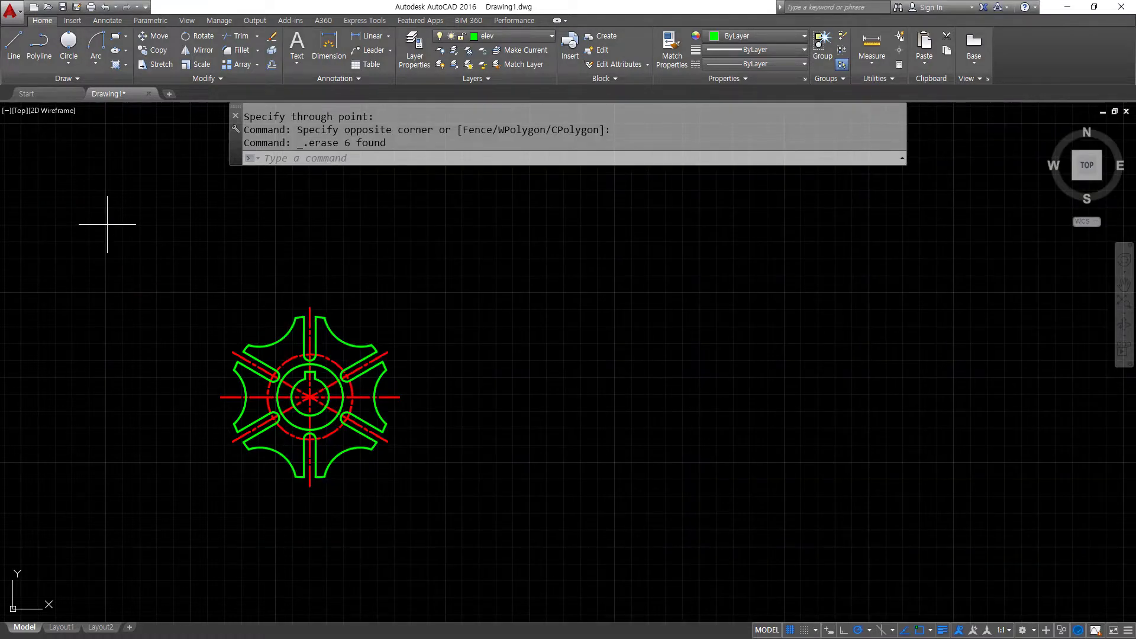
left_click_drag(107, 223, 520, 597)
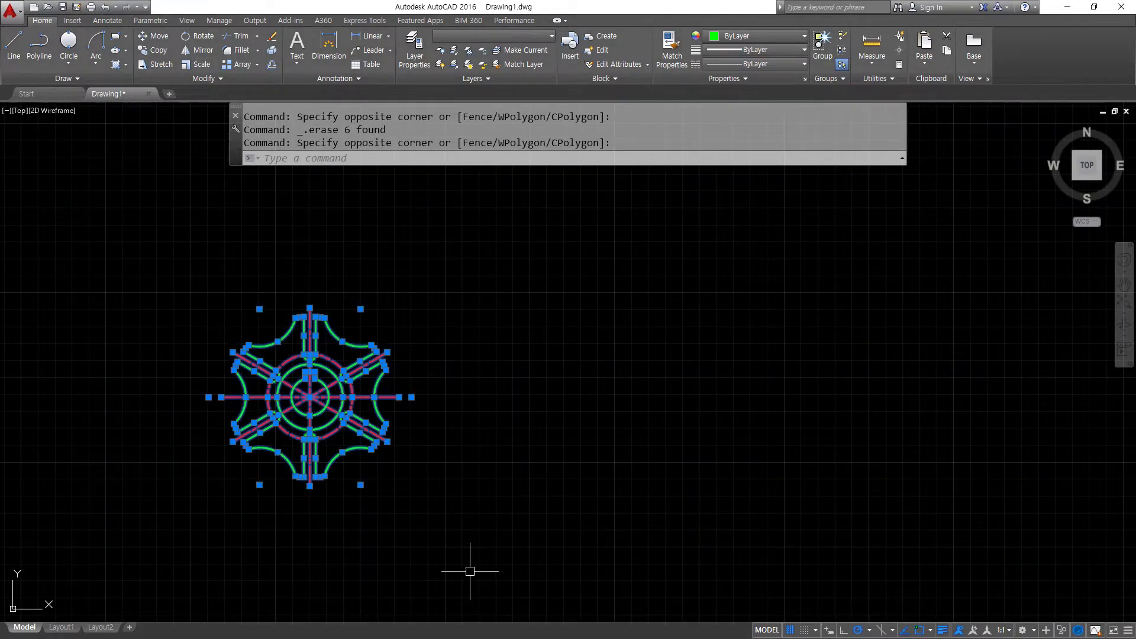
key("Delete")
left_click(126, 38)
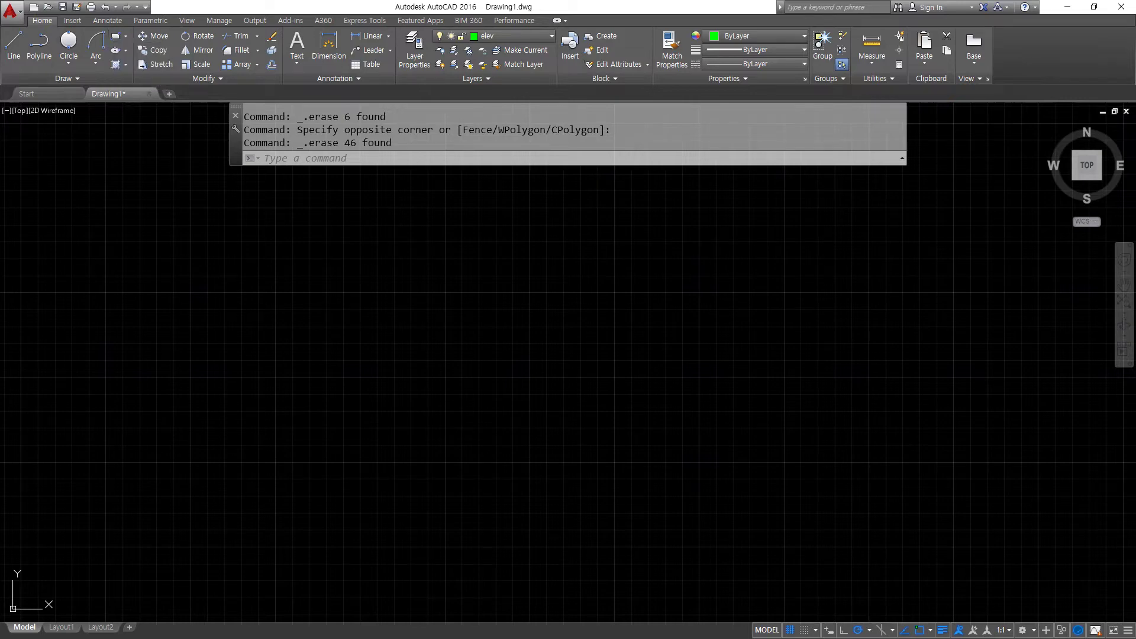
Switch to the Notepad command notes and move the RECtang and POLygon entries onto their own line
key("alt+Tab")
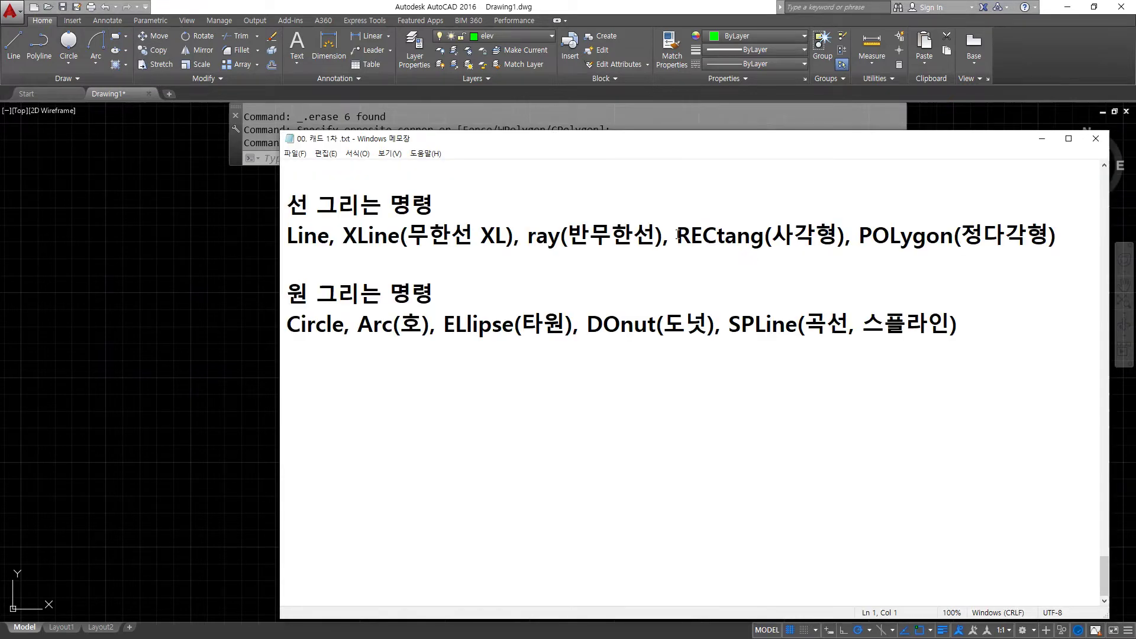
left_click(676, 235)
key("Return")
key("End")
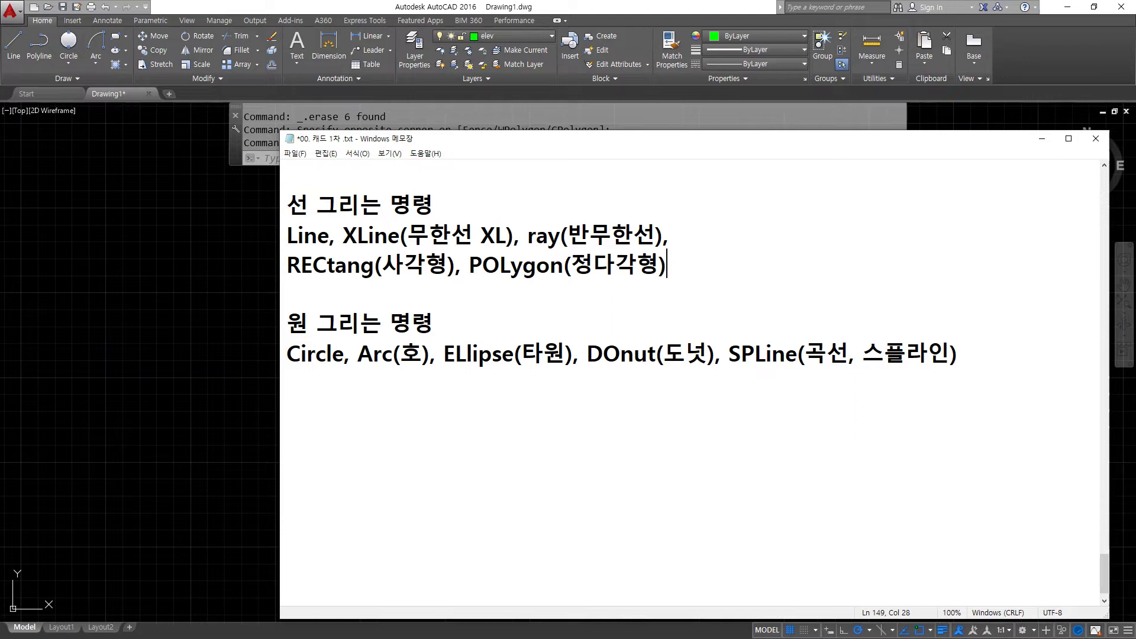
Add a line reading "PolyLine 일종" below the RECtang and POLygon entries
key("Return")
type("P")
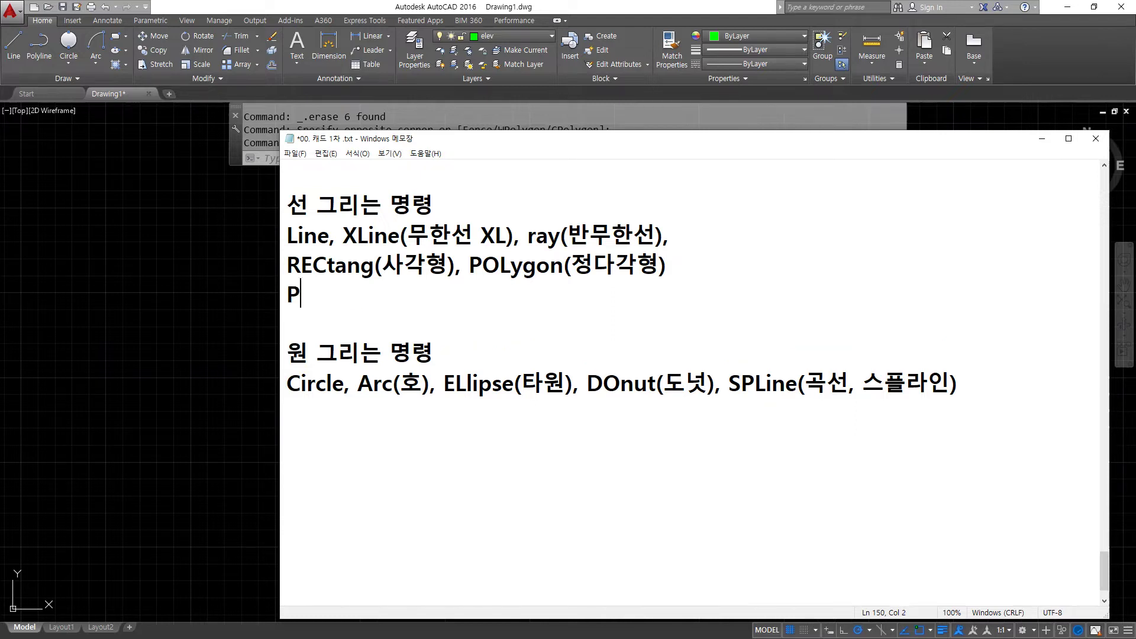
type("olyLin")
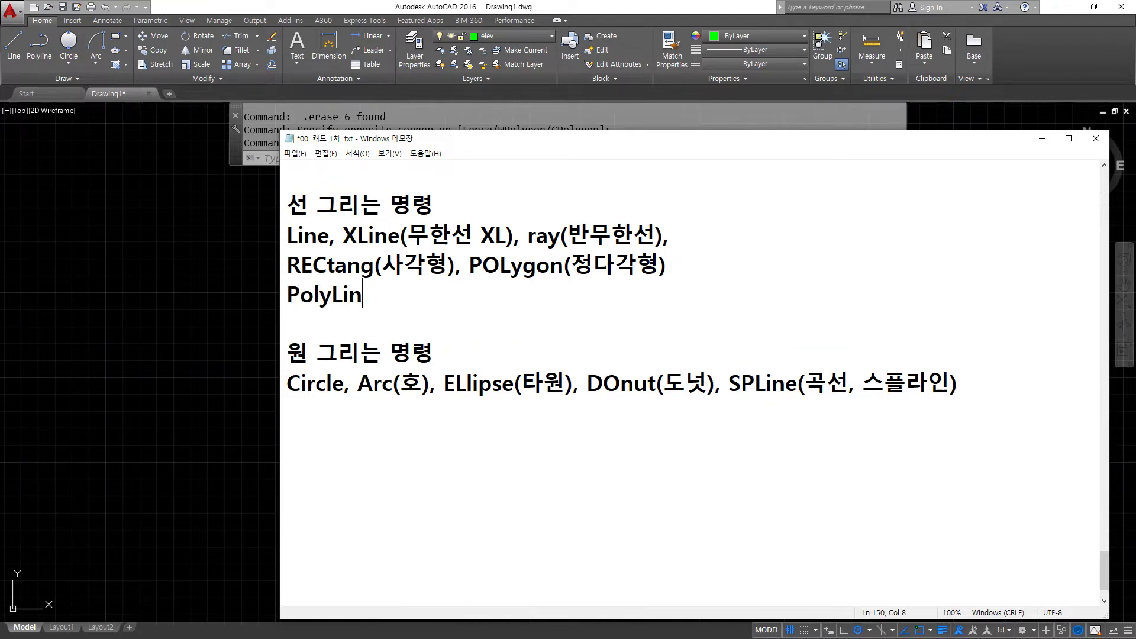
type("e ㅇ일종")
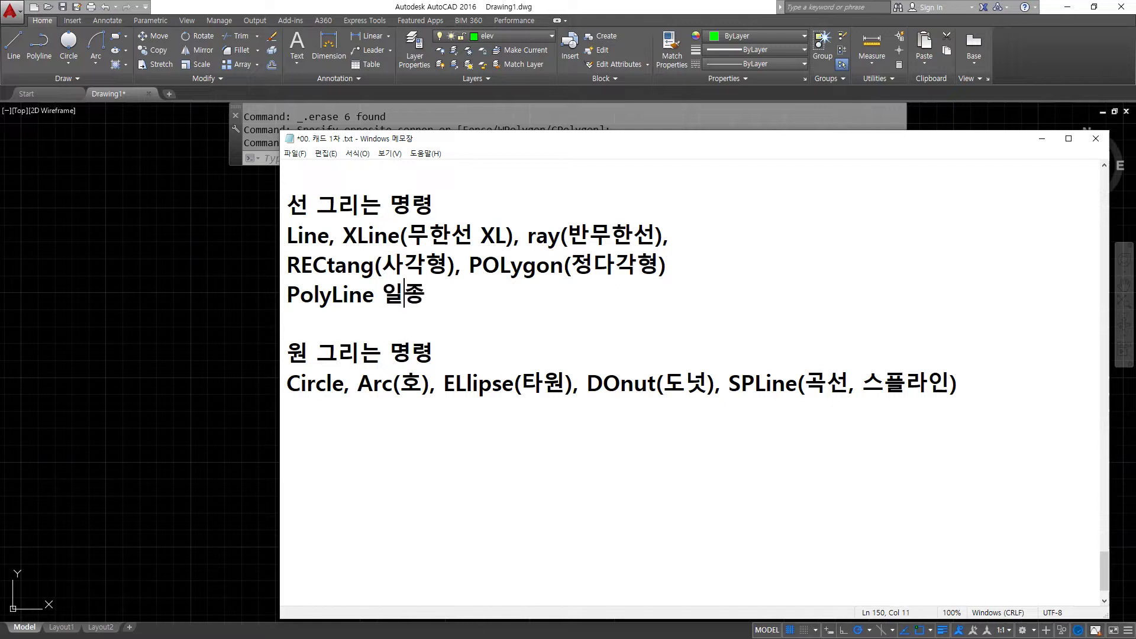
Separate the new entry into "Poly Line" and replace its ending "일종" with "(폴리선,"
key("Left")
key("Left")
key("Left")
key("Left")
key("Left")
key("Left")
key("Left")
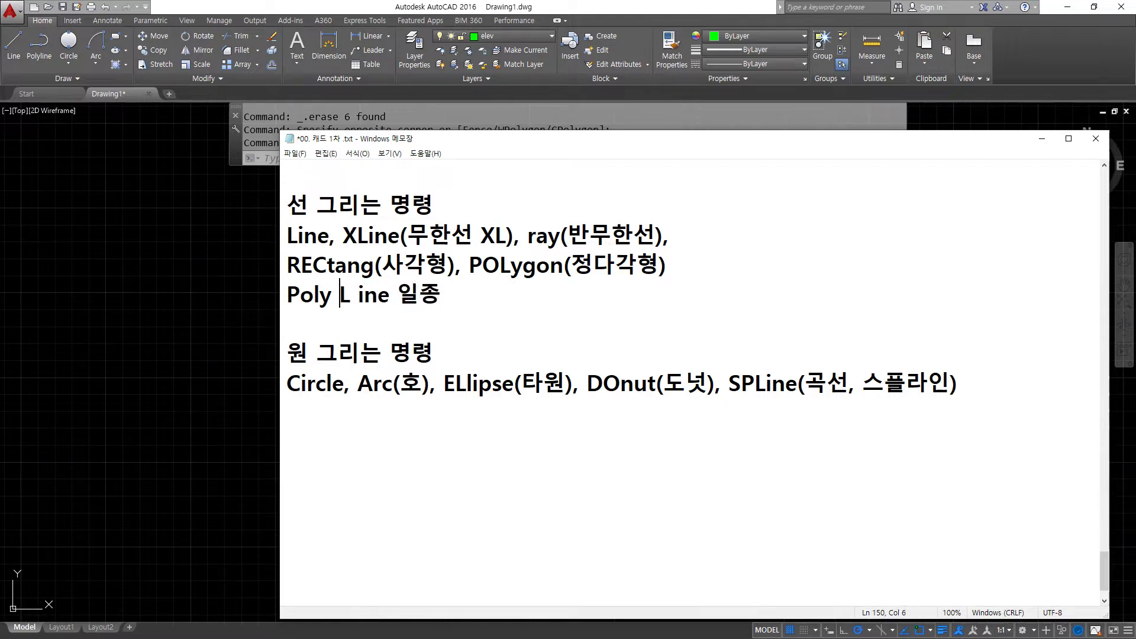
key("End")
key("BackSpace")
key("BackSpace")
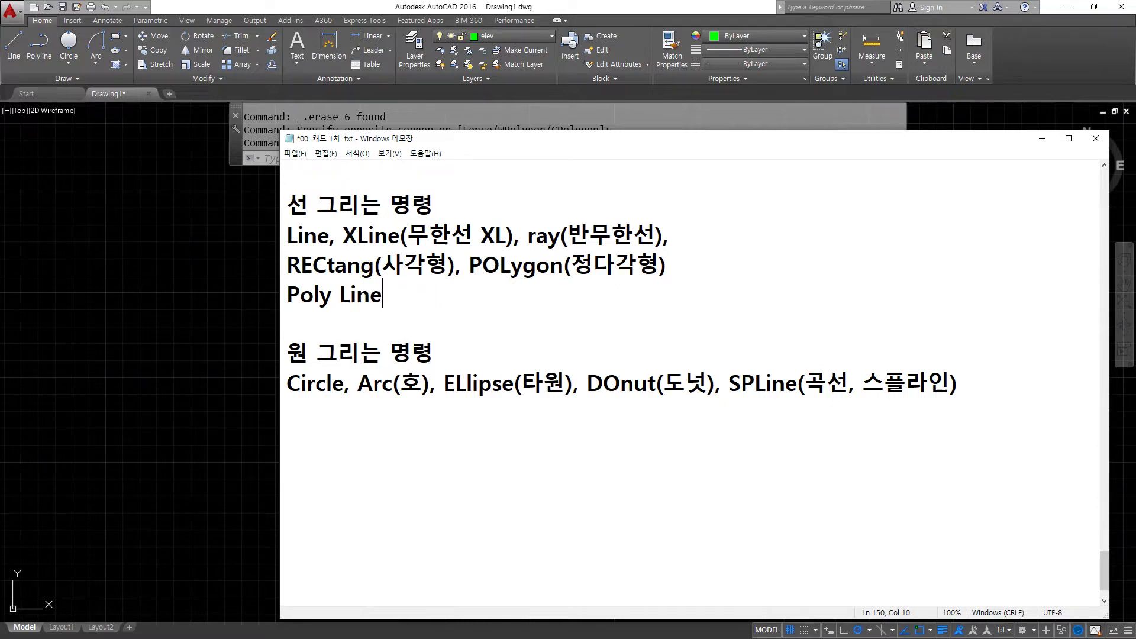
type("(폴리선,")
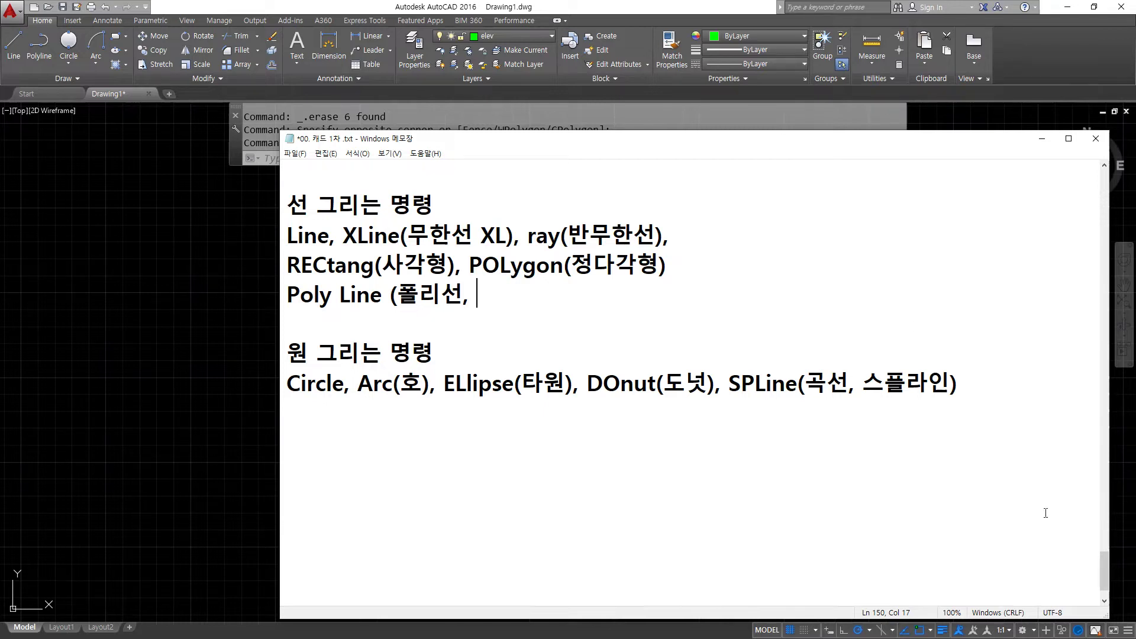
Switch back to AutoCAD and draw a stepped three-segment line going horizontally, up, and horizontally again in the empty drawing
left_click(836, 560)
left_click(118, 332)
type("l")
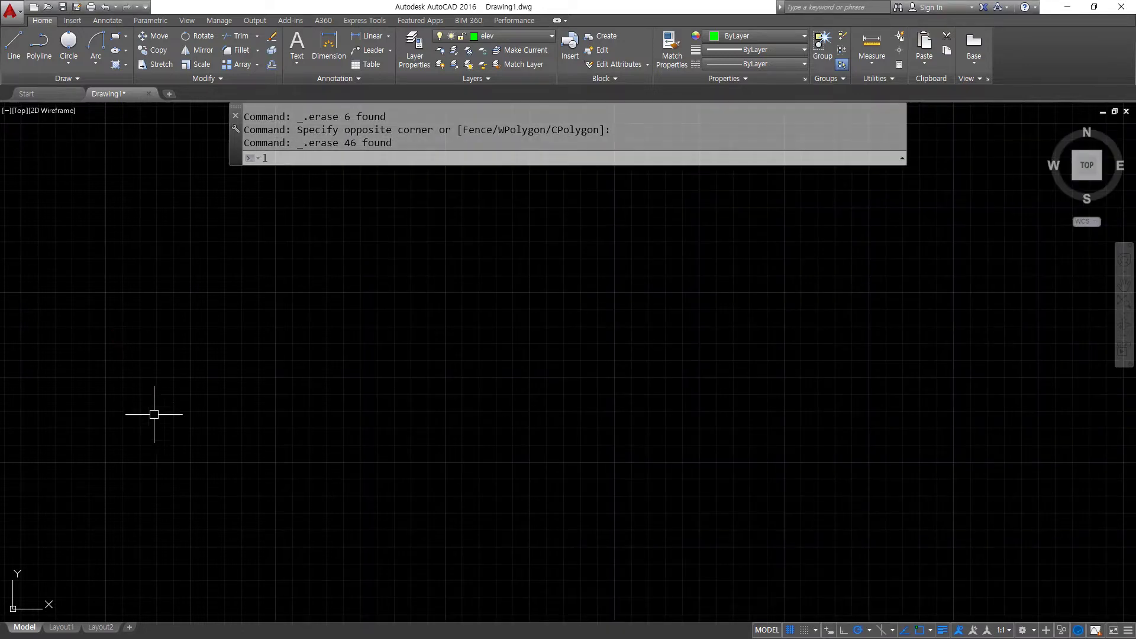
key("Return")
left_click(129, 443)
left_click(239, 443)
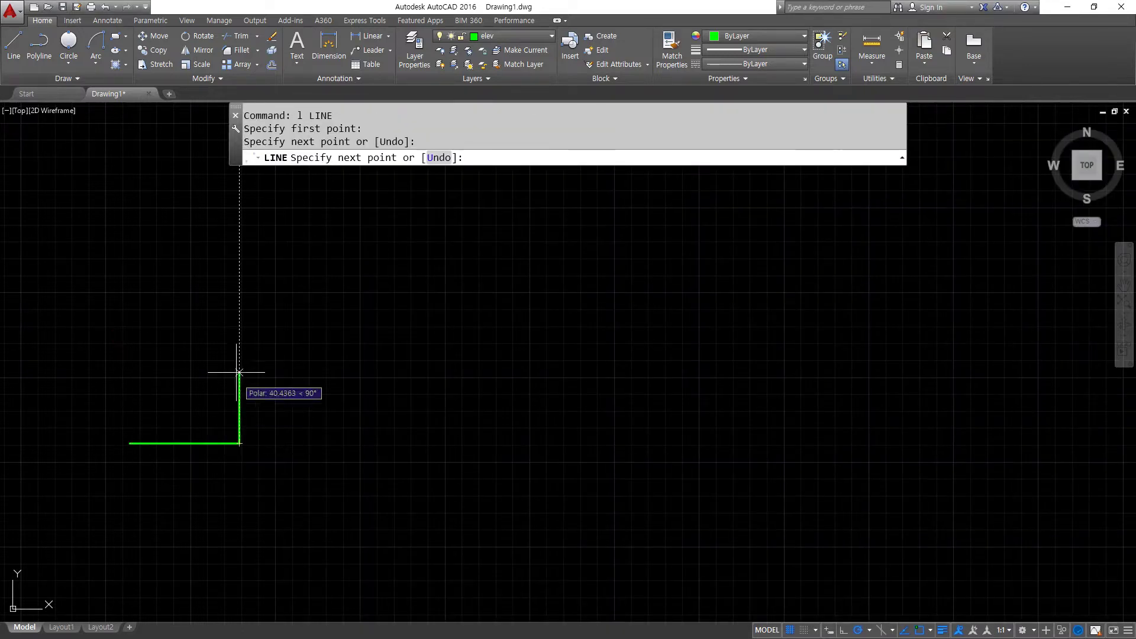
left_click(239, 336)
left_click(322, 336)
key("Return")
Draw a stepped three-segment polyline, horizontal, up and horizontal again, beside the stepped line
type("pl")
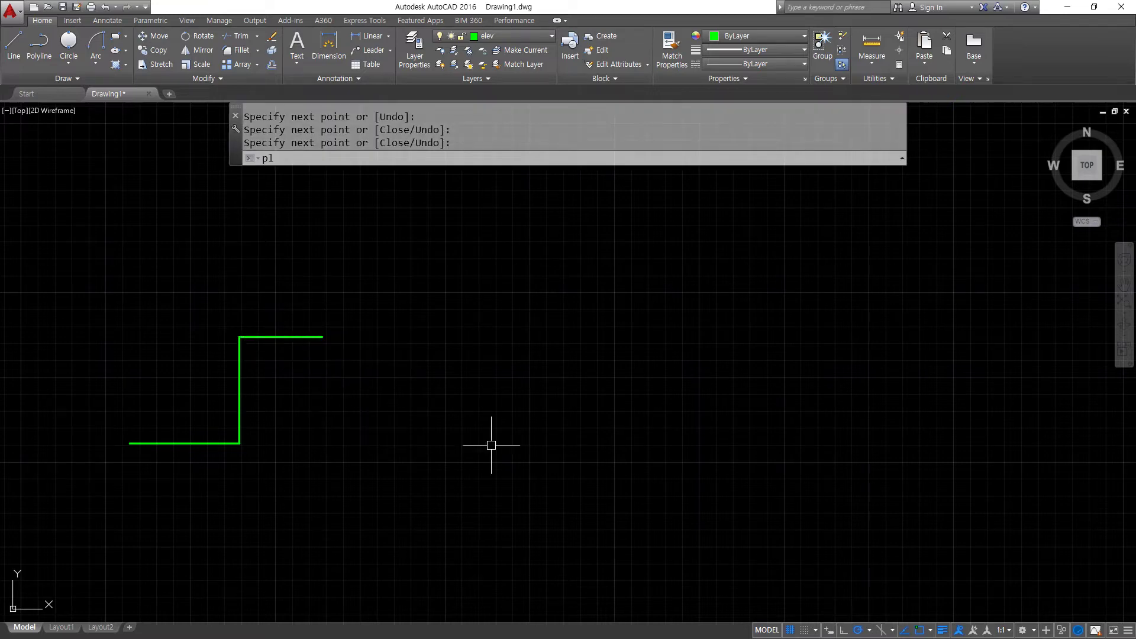
key("Return")
left_click(480, 459)
left_click(555, 458)
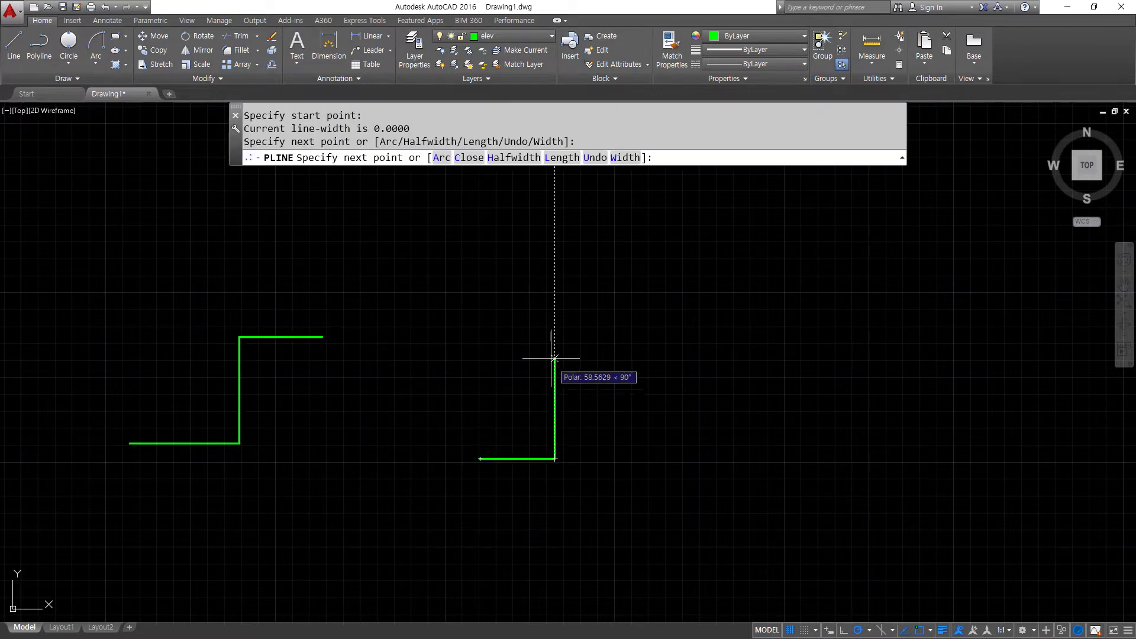
left_click(555, 306)
left_click(618, 306)
key("Return")
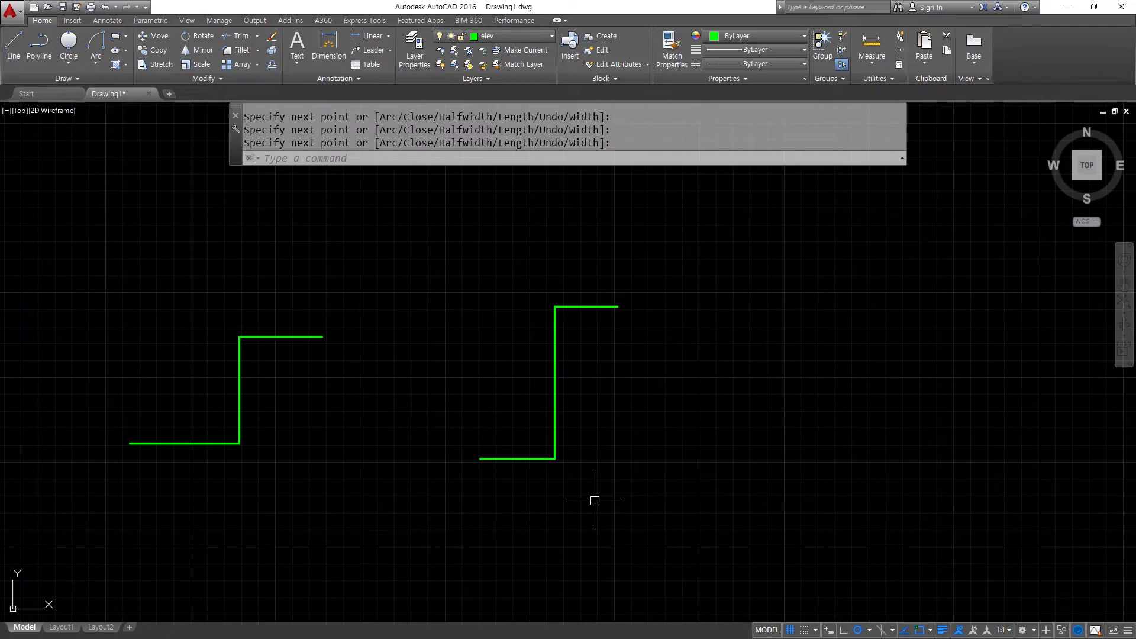
Erase the vertical segment of the ordinary stepped line, and erase the whole stepped polyline by selecting its vertical part
left_click(241, 384)
key("Delete")
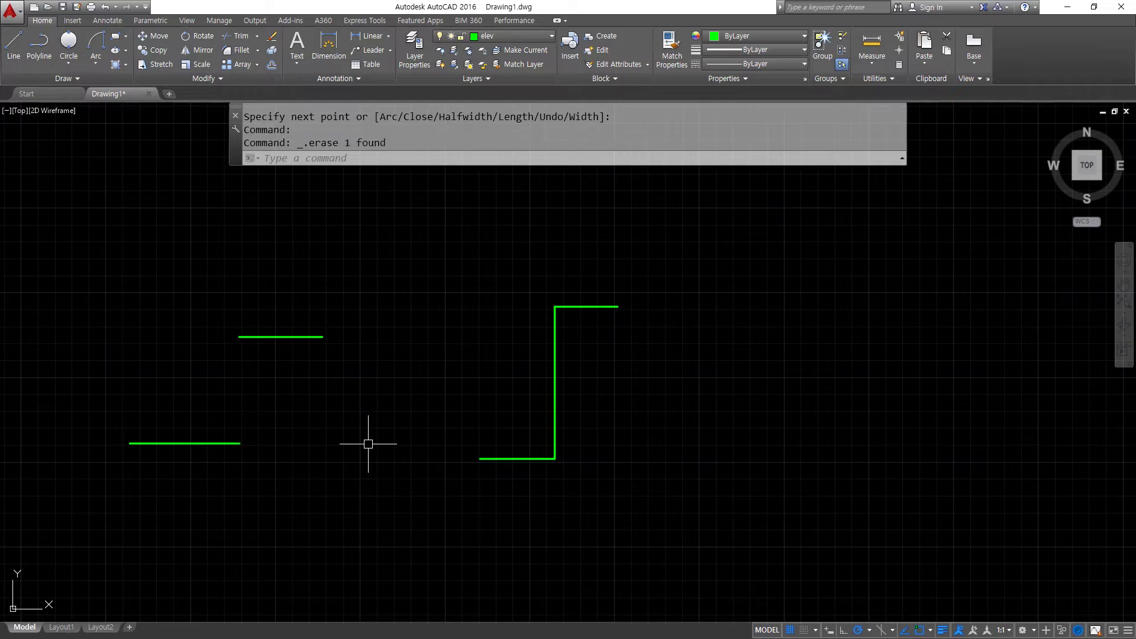
left_click(554, 371)
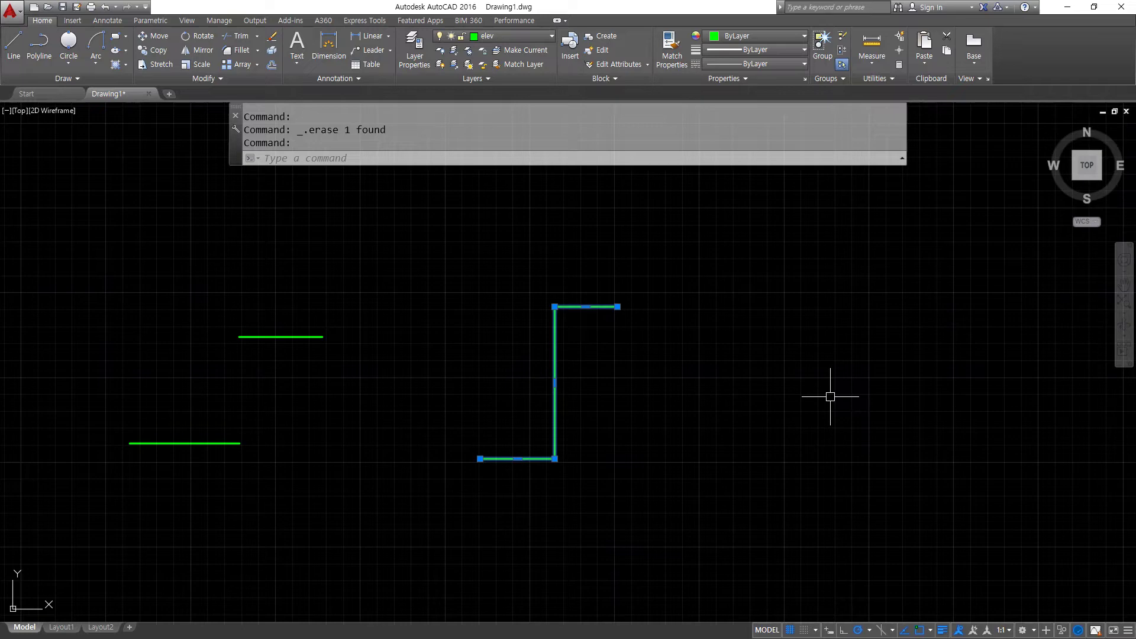
key("Delete")
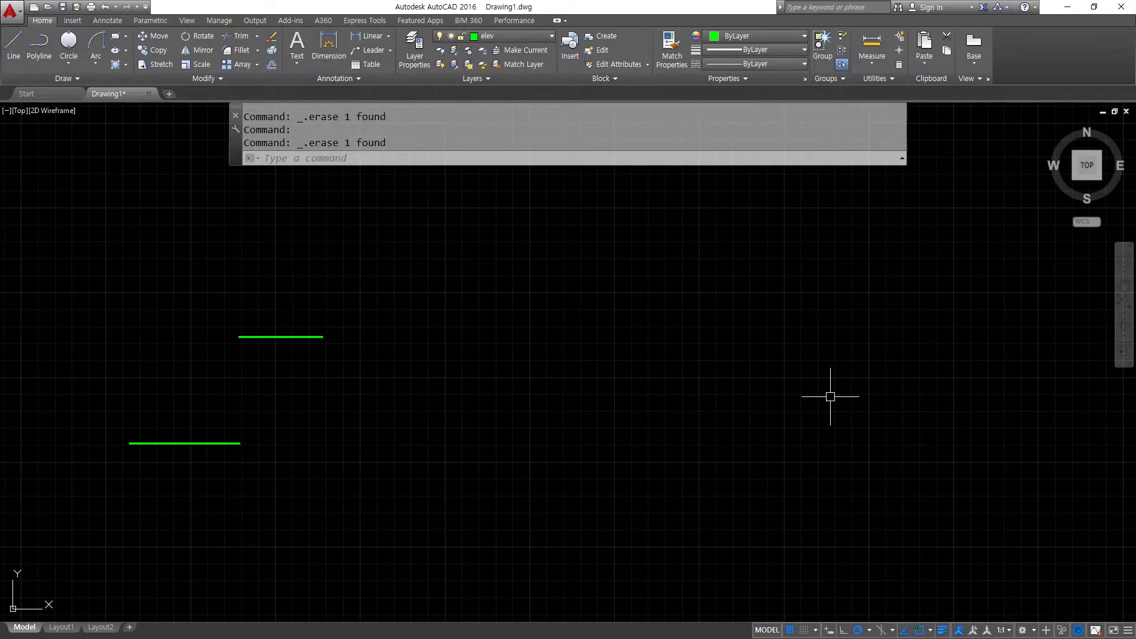
Erase the two remaining horizontal line segments together
left_click(385, 236)
left_click(36, 519)
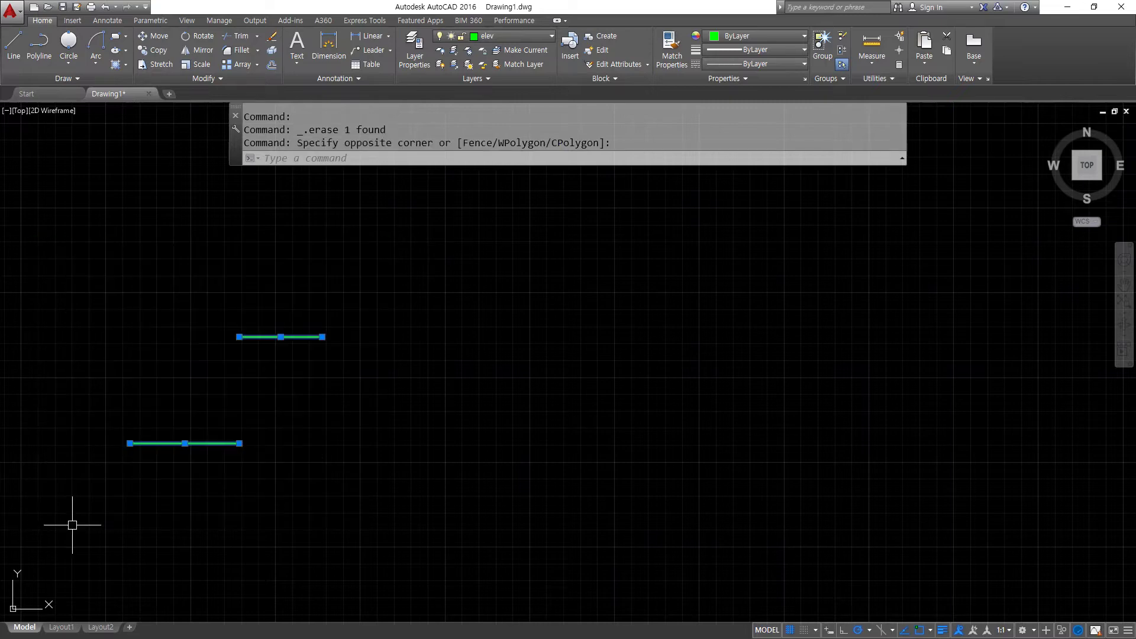
key("Delete")
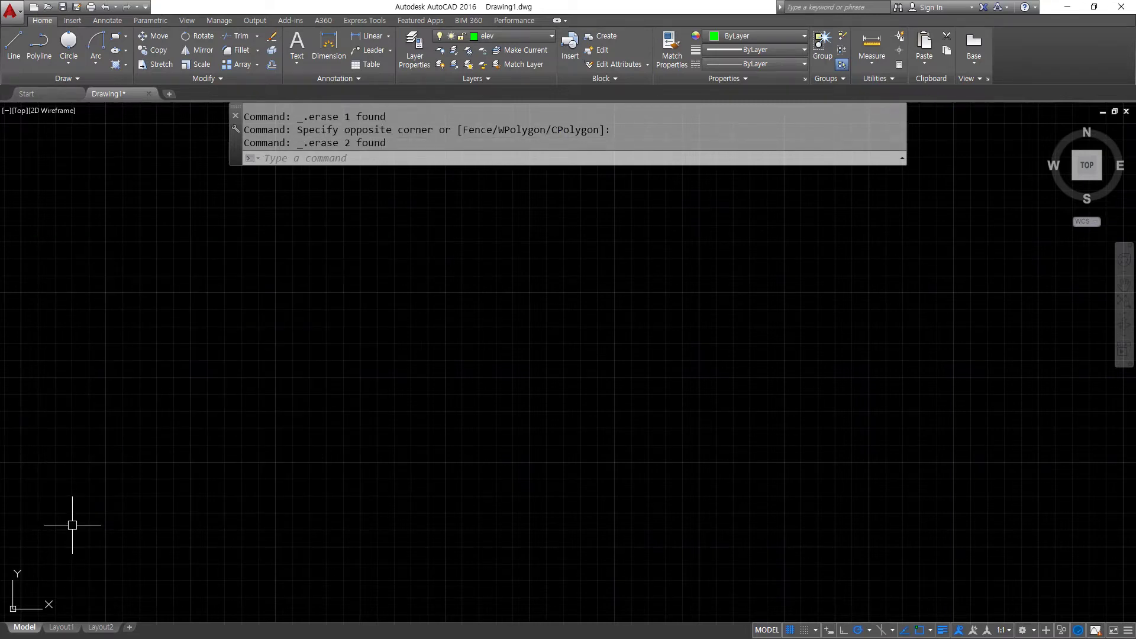
Draw a freehand upright rectangle with the Rectang command in the empty drawing
type("rec")
key("Return")
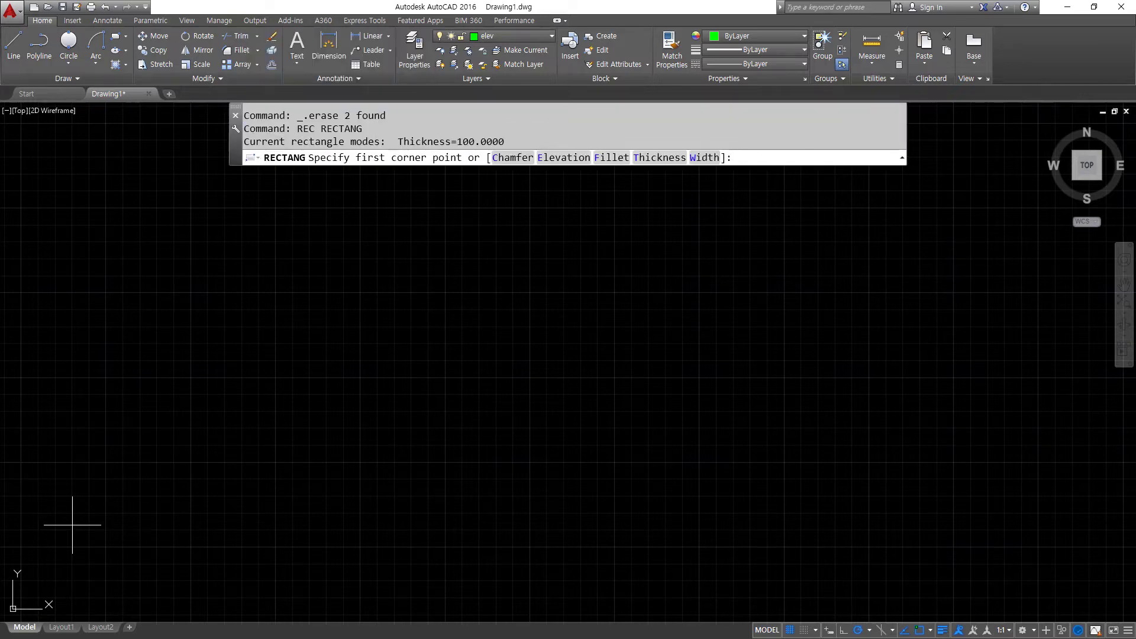
left_click(164, 514)
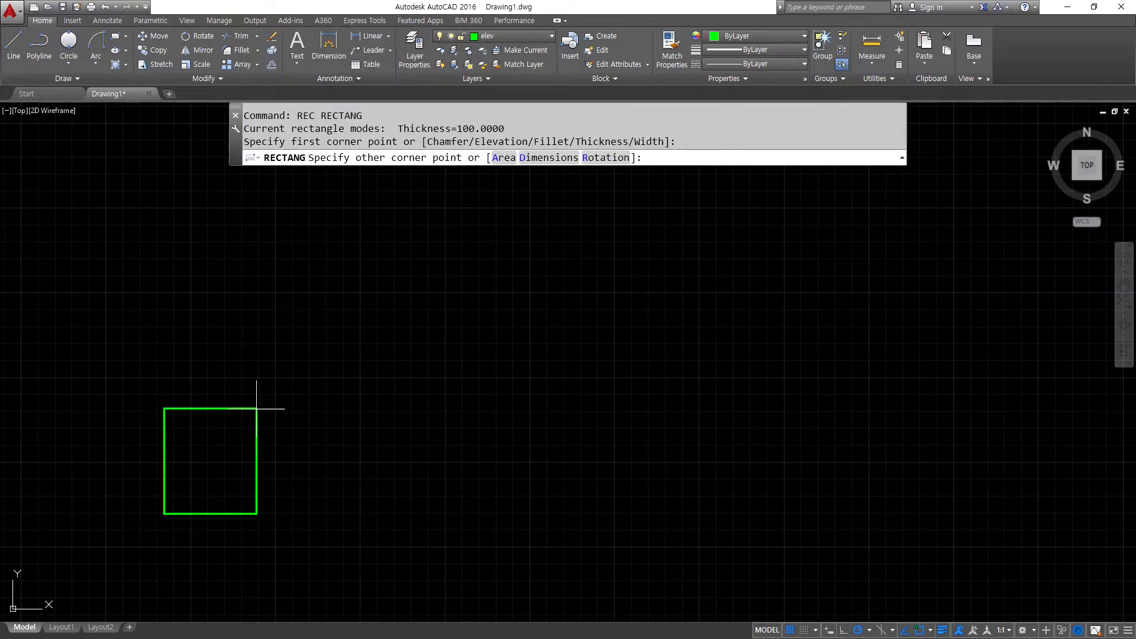
left_click(317, 325)
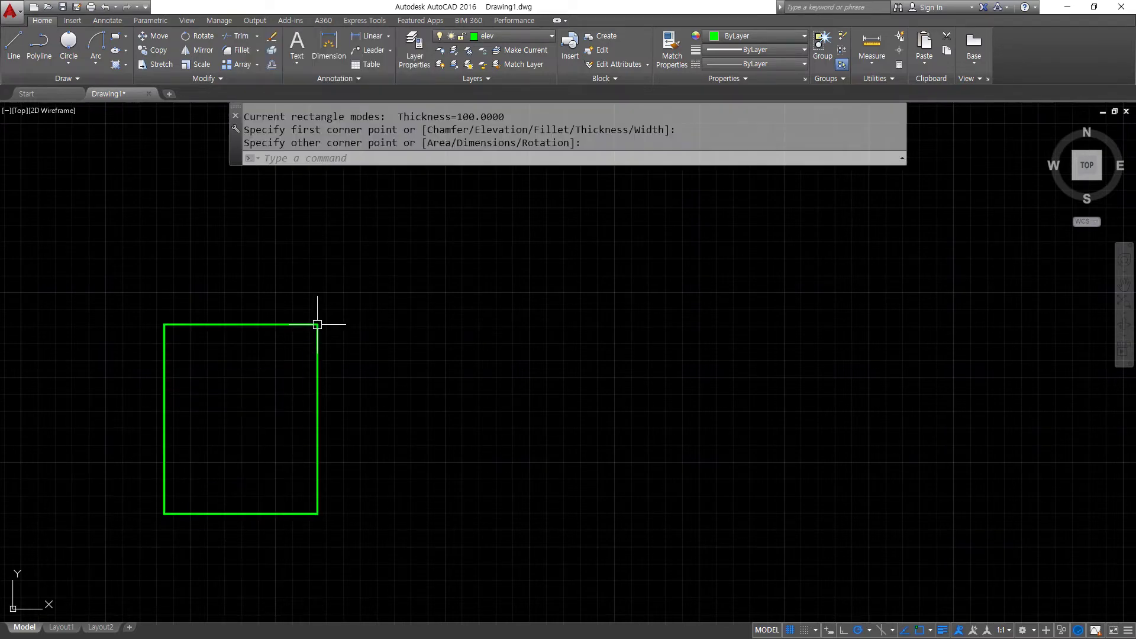
Select the rectangle by one edge to check its object type, and erase it as a single object
left_click(320, 364)
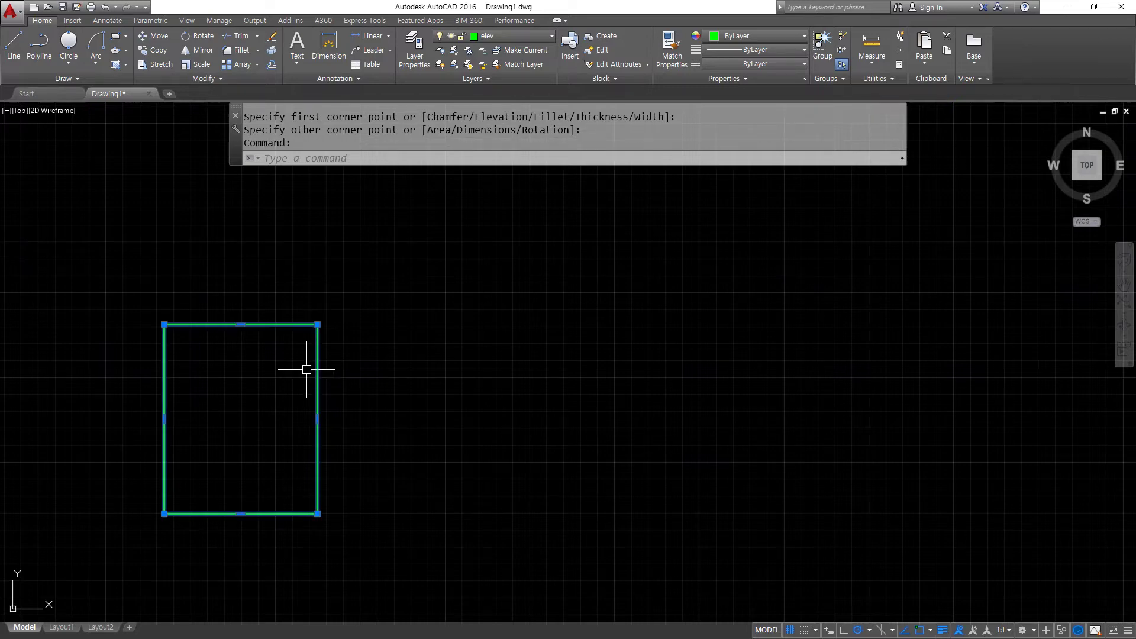
key("Escape")
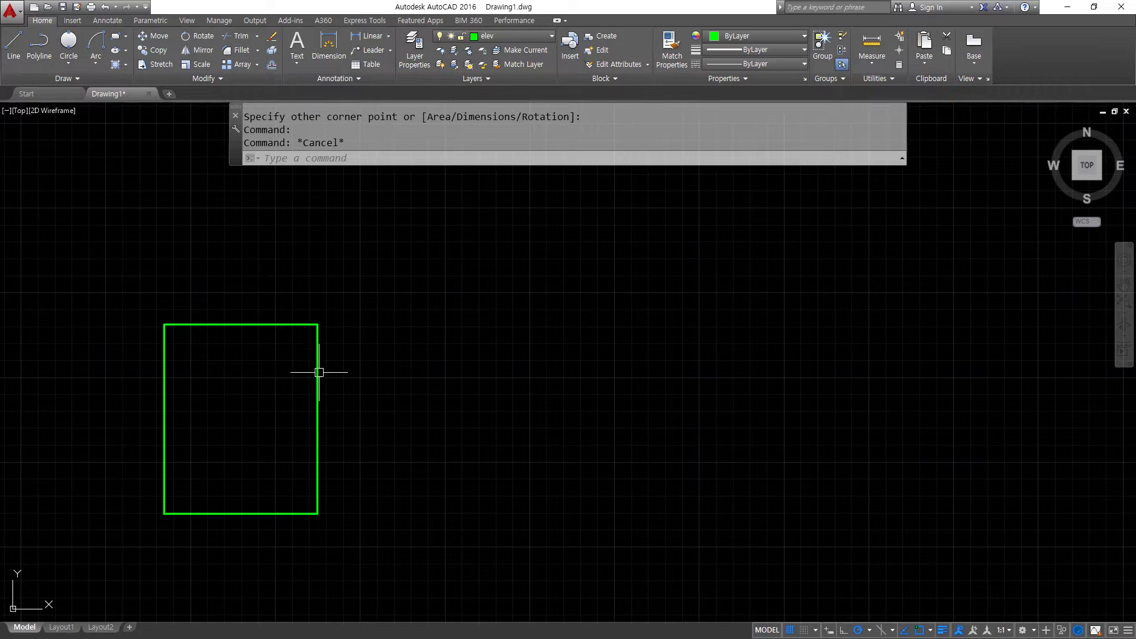
left_click(316, 373)
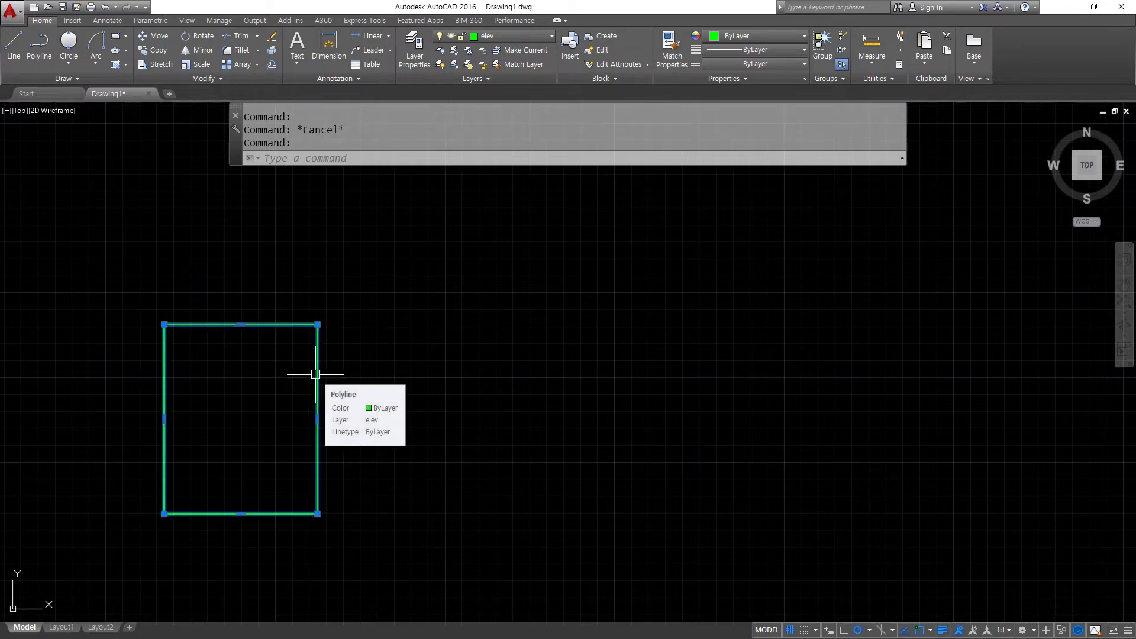
key("Delete")
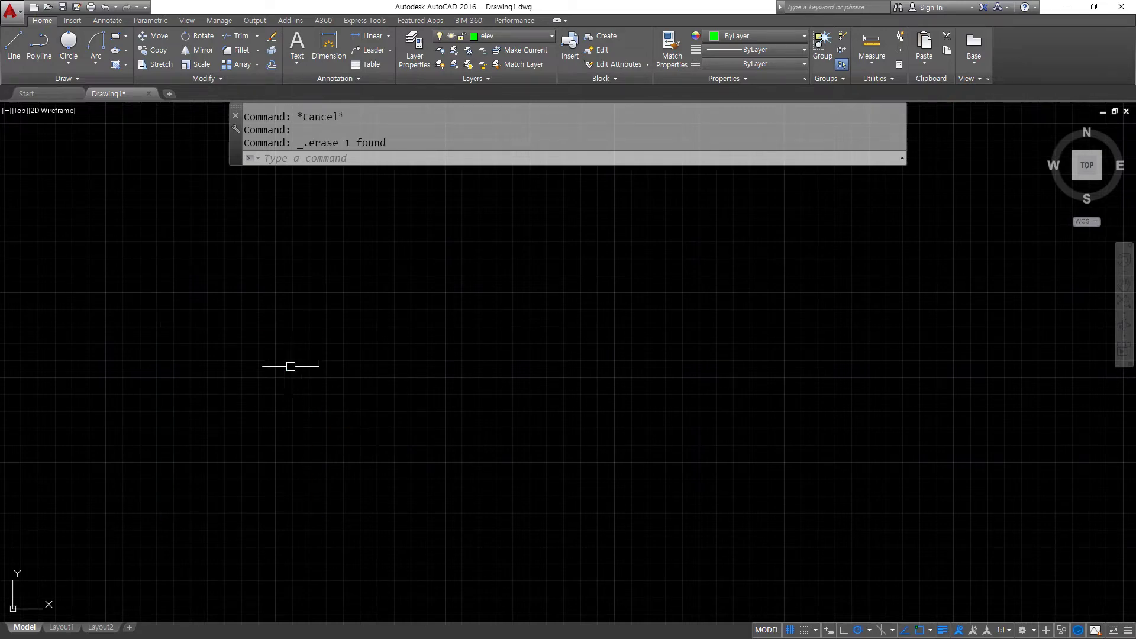
Switch to the Notepad command notes and replace the comma ending the Poly Line entry with a closing parenthesis
key("alt+Tab")
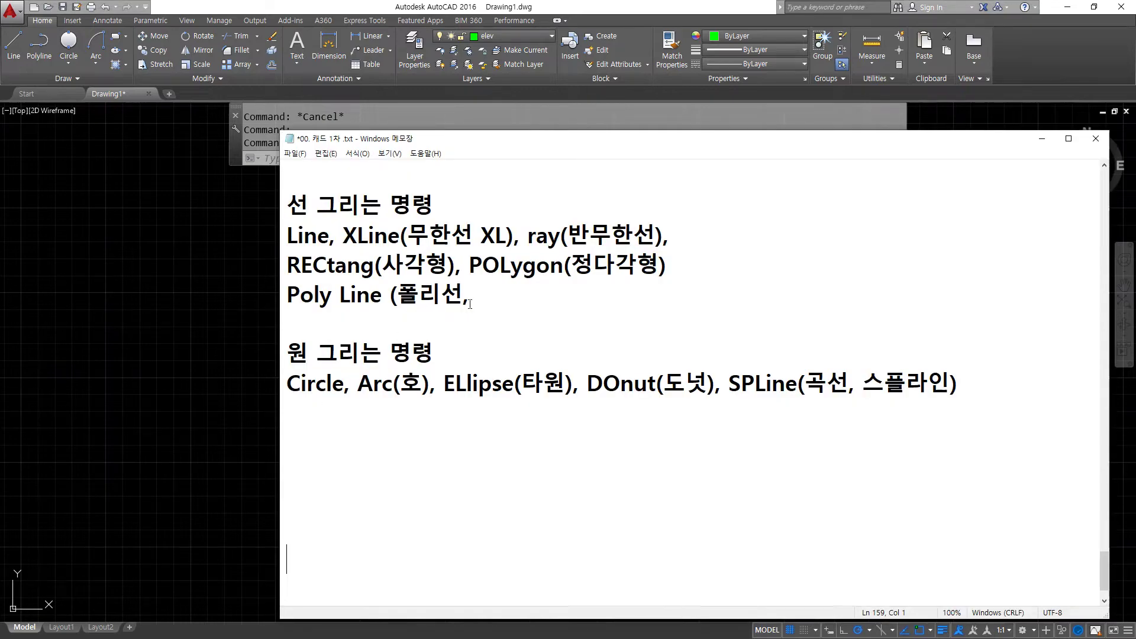
left_click(470, 303)
key("BackSpace")
type(")")
Add the line "1. 하나로 이어진 선" below the Poly Line entry
key("Return")
type("1. ")
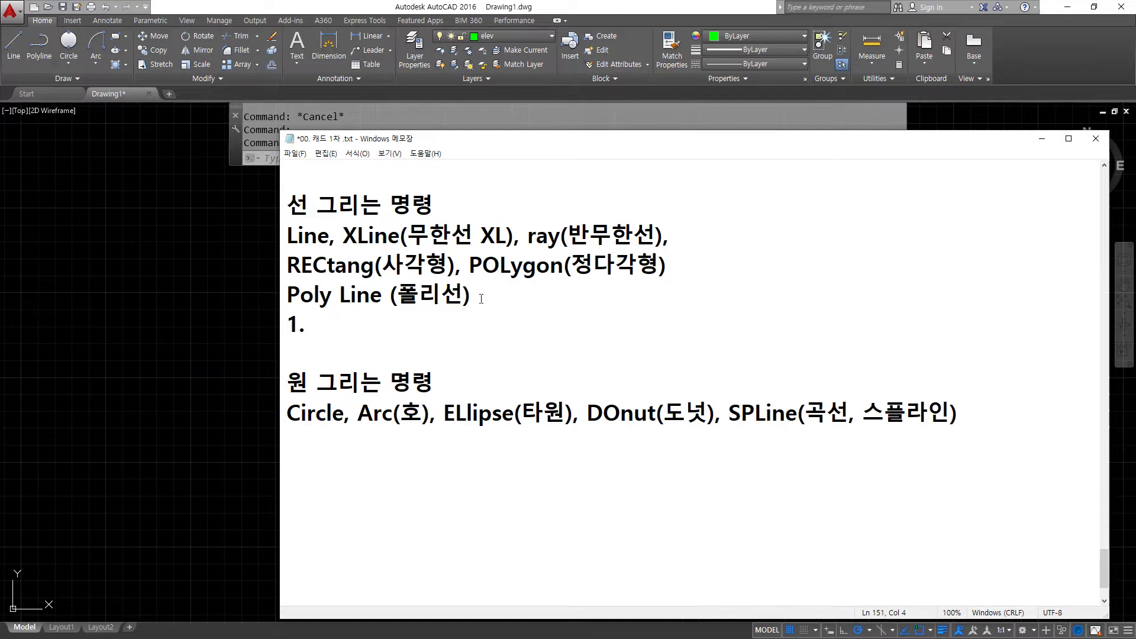
type("gk")
key("BackSpace")
key("BackSpace")
key("Hangul")
type("하나로 이어진")
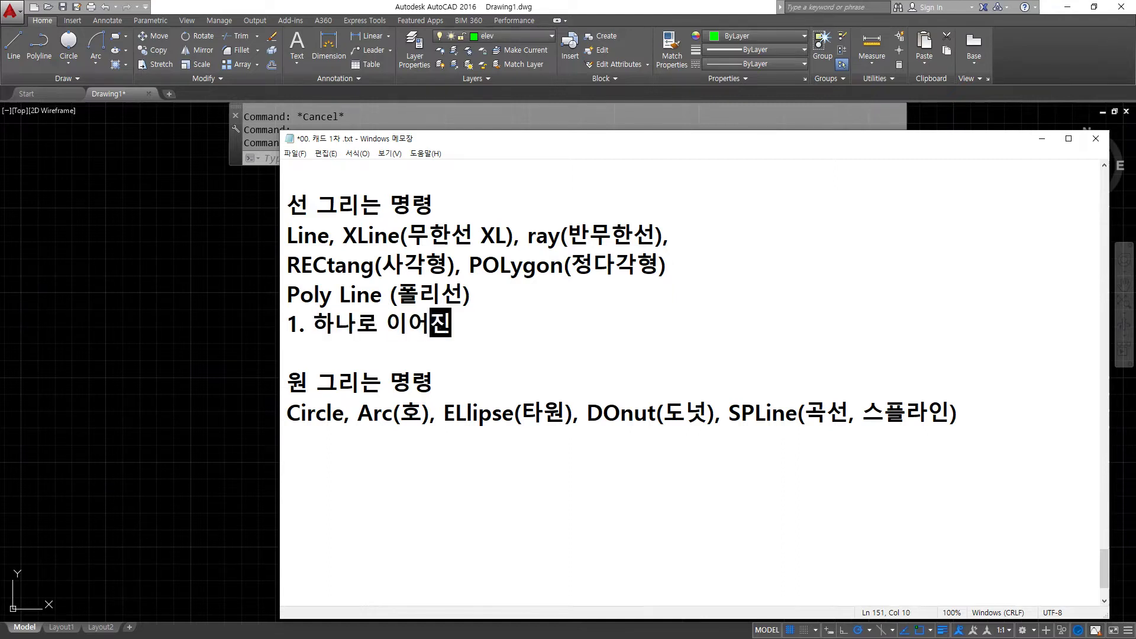
type(" 선")
Add the line "2. 선의 폭을 지정할 수 있음" as the second point under the Poly Line entry
key("Return")
type("2. 서")
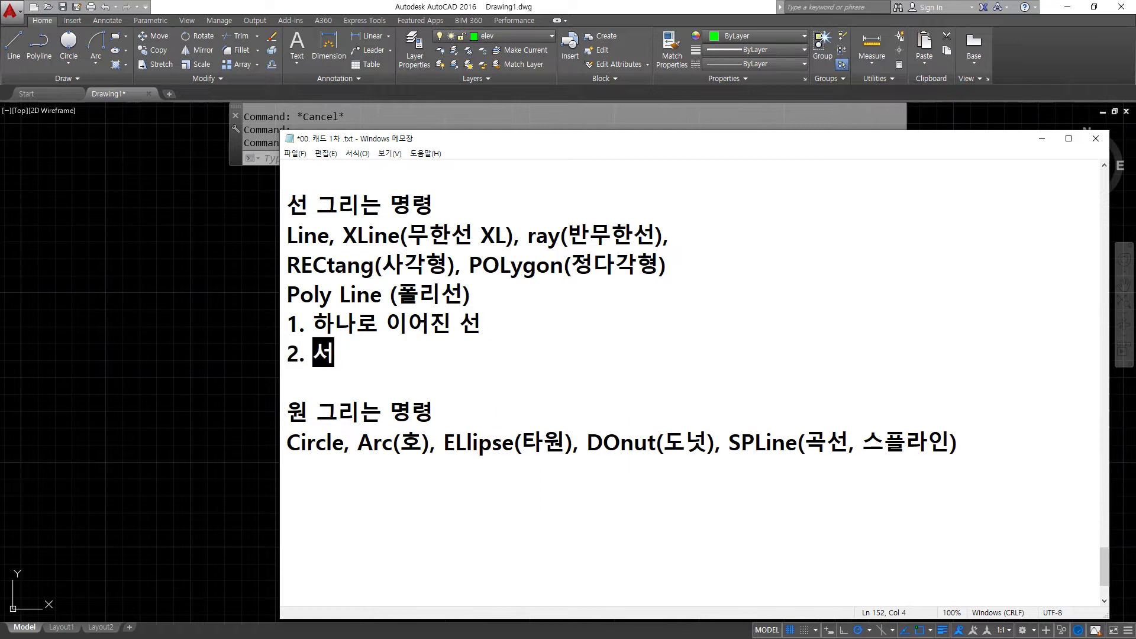
type("ㄴ의 폭을 ")
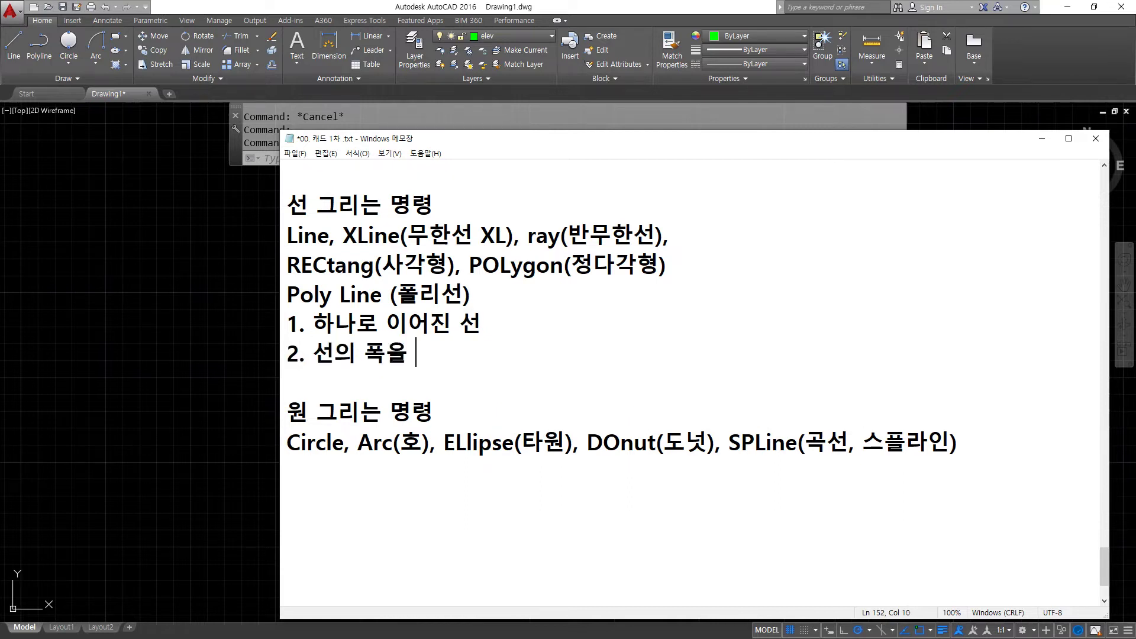
type("가")
key("BackSpace")
key("BackSpace")
type("지정할 수 있음")
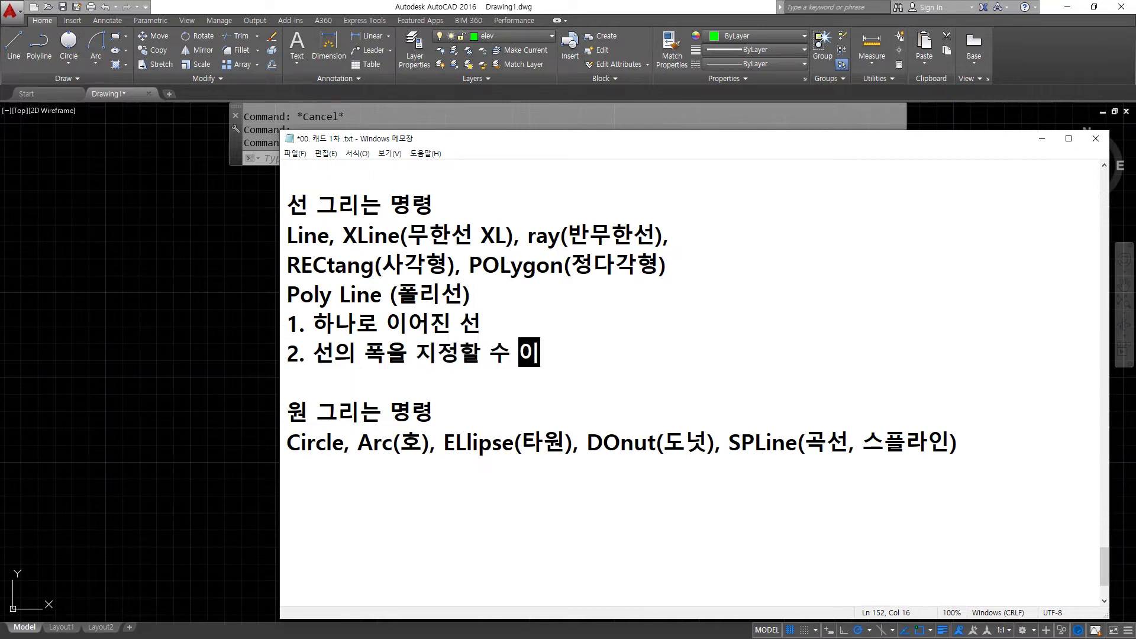
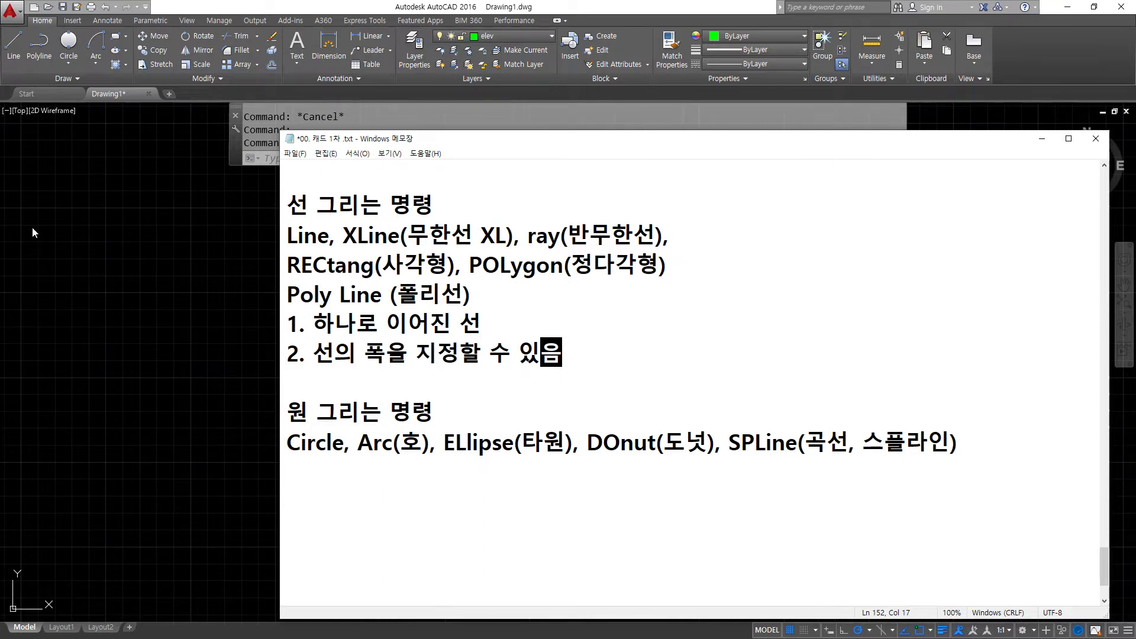
Switch back to AutoCAD and draw a rectangle with its line width set to 10
left_click(88, 293)
type("rec")
key("space")
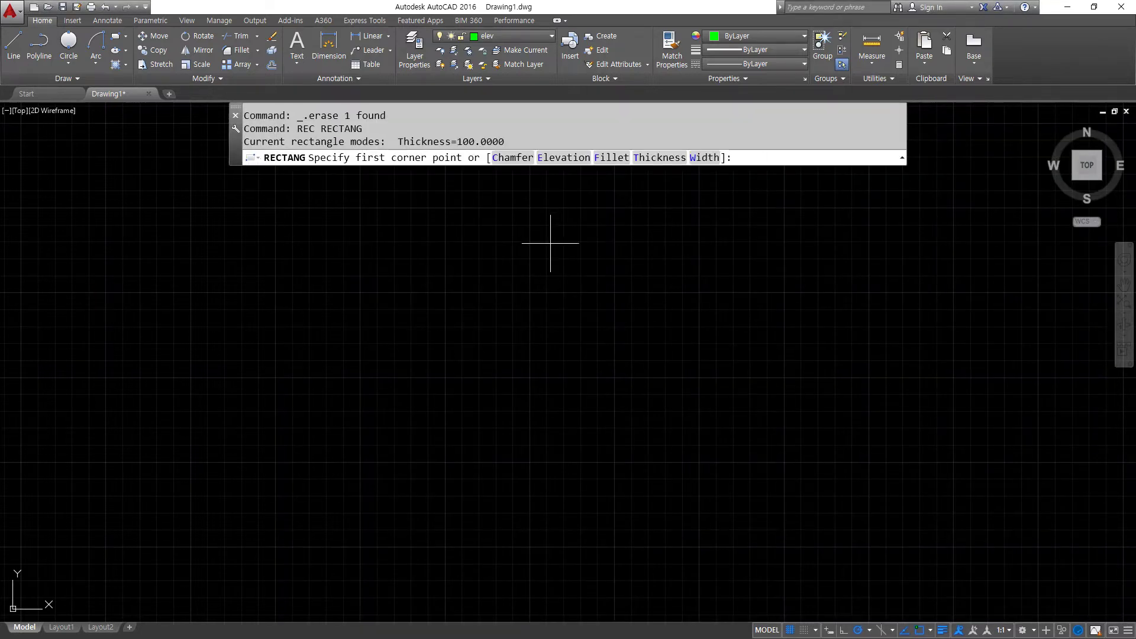
left_click(710, 158)
type("10")
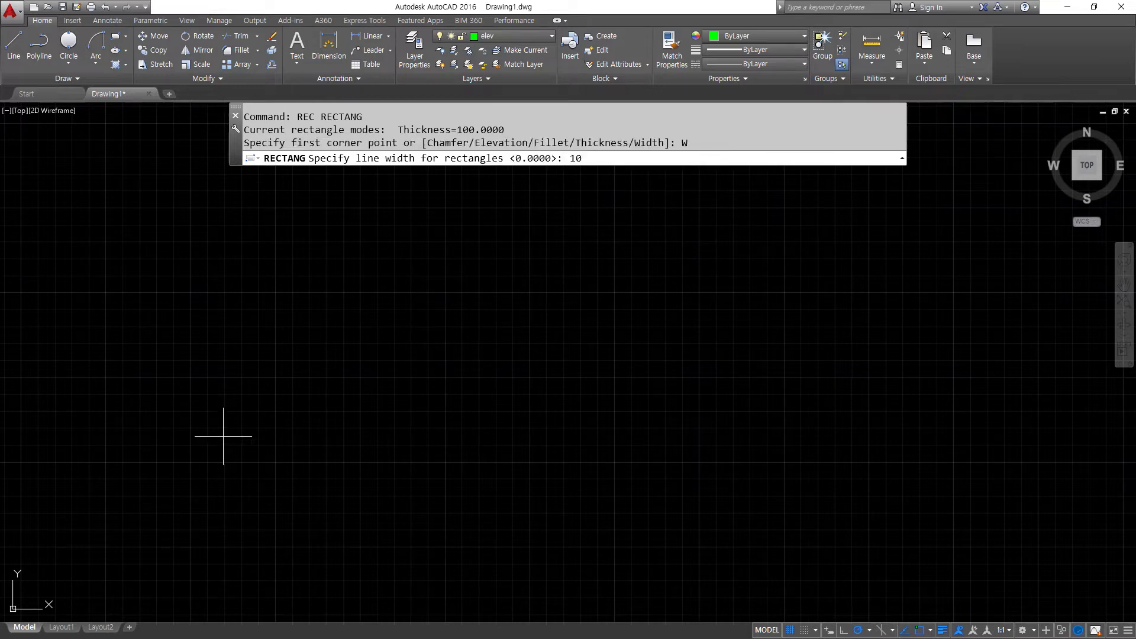
key("Return")
left_click(210, 481)
left_click(390, 294)
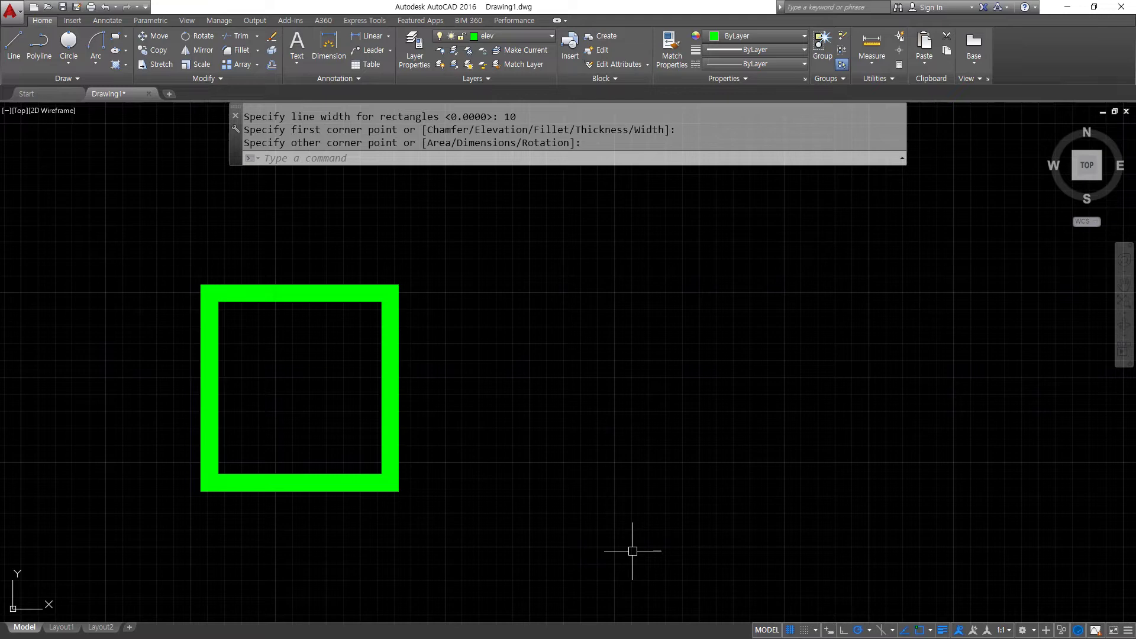
Reset the rectangle line width to 0 and draw a second rectangle to the right of the thick one
type("rec")
key("Return")
type("w")
key("Return")
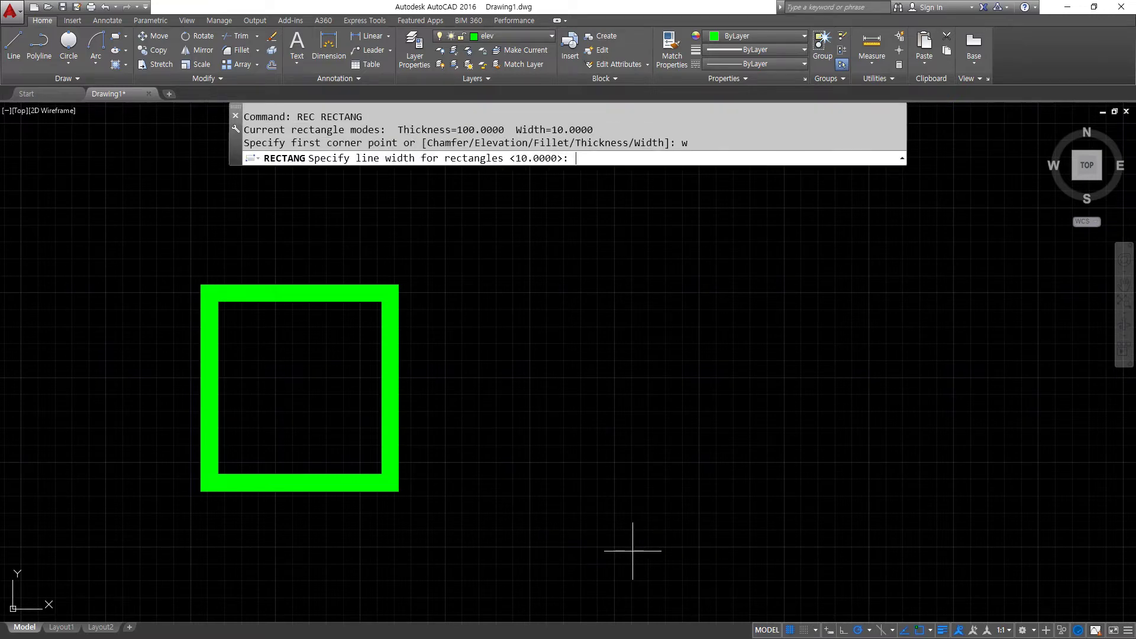
type("0")
key("Return")
left_click(447, 478)
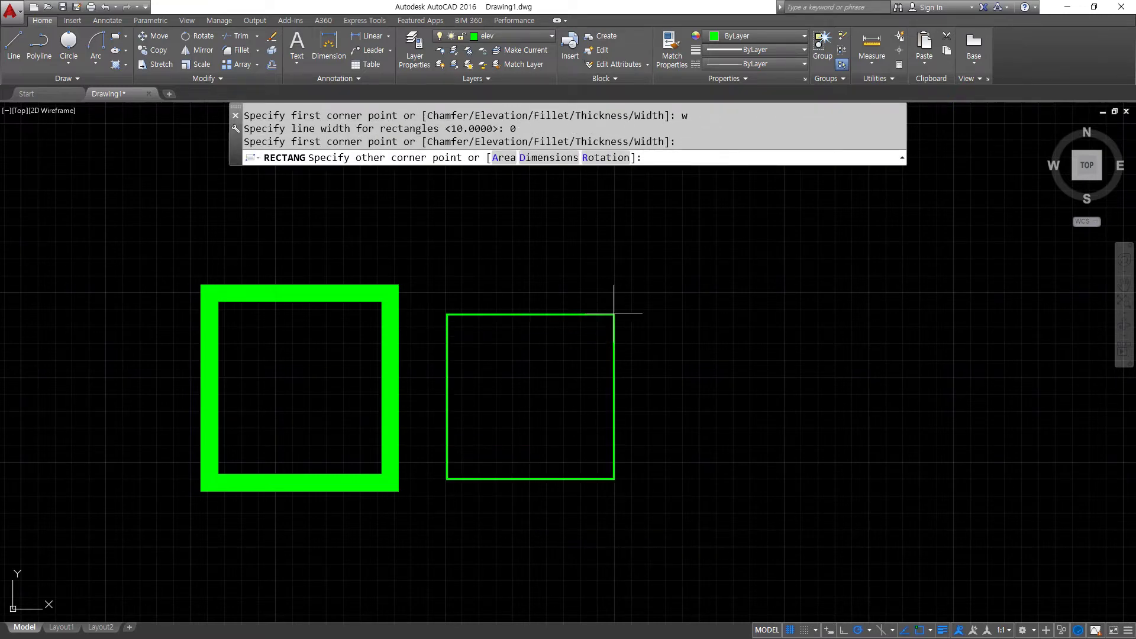
left_click(625, 292)
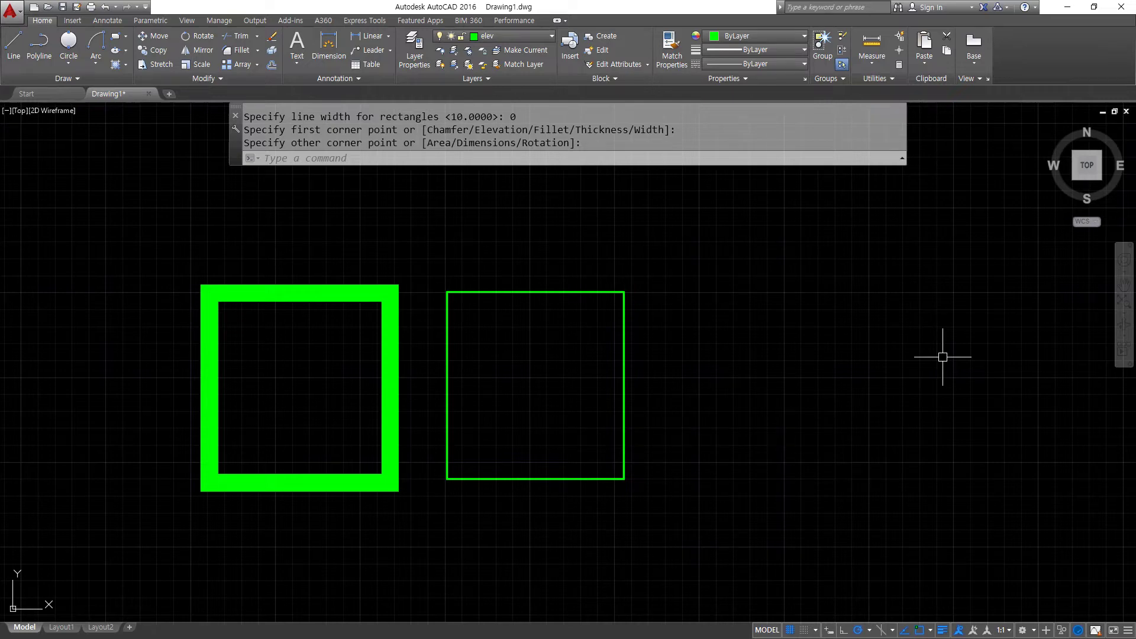
Erase both the thick and the thin rectangle with a crossing selection
left_click(526, 259)
left_click(293, 421)
type("e")
key("Return")
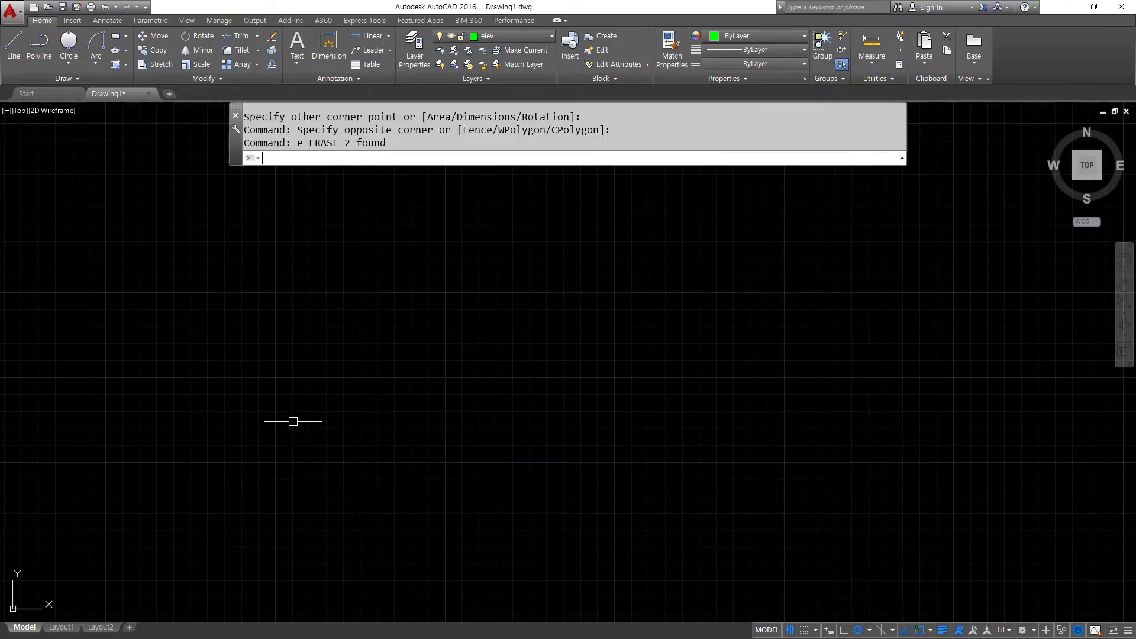
Draw a tall rectangle from its lower-left to its upper-right corner, with a diagonal of about 193 at 60°
type("rec")
key("Return")
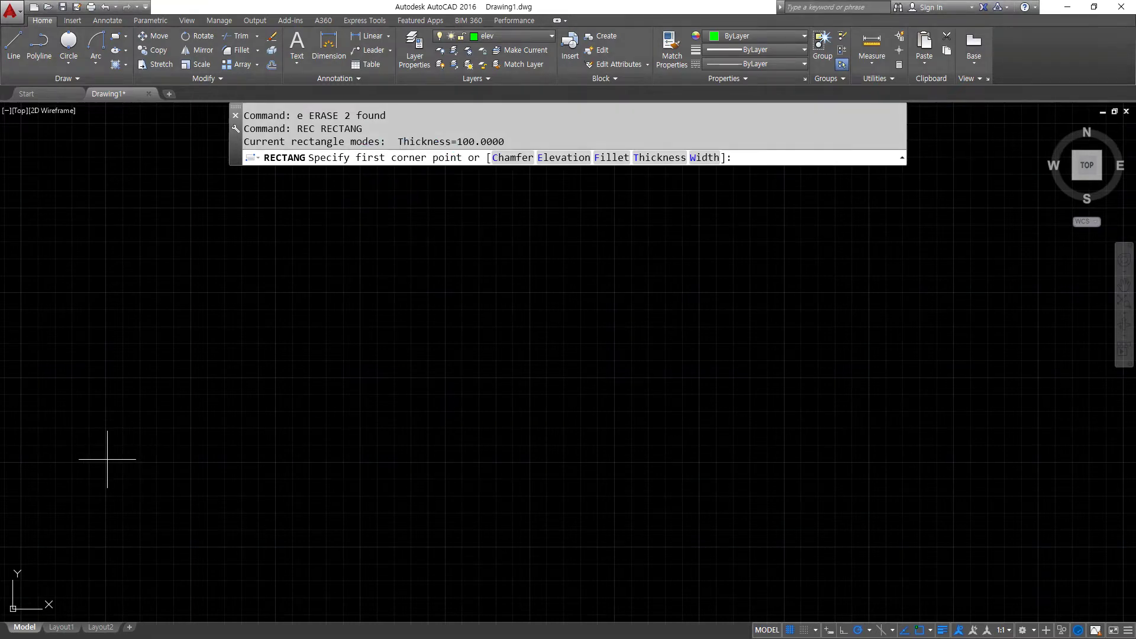
left_click(101, 546)
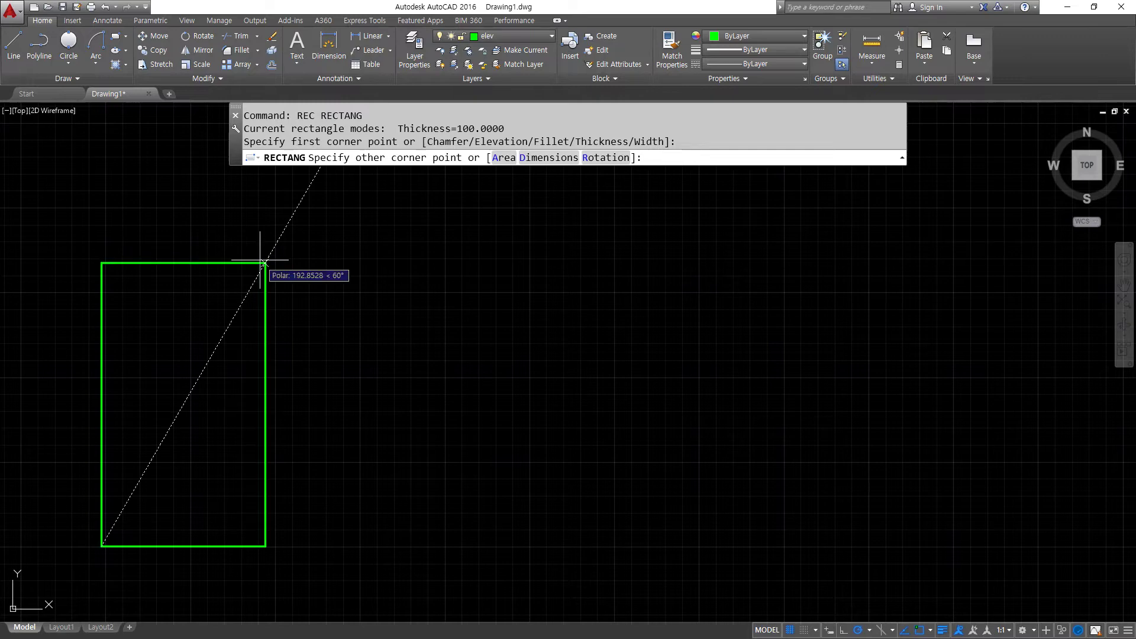
left_click(261, 260)
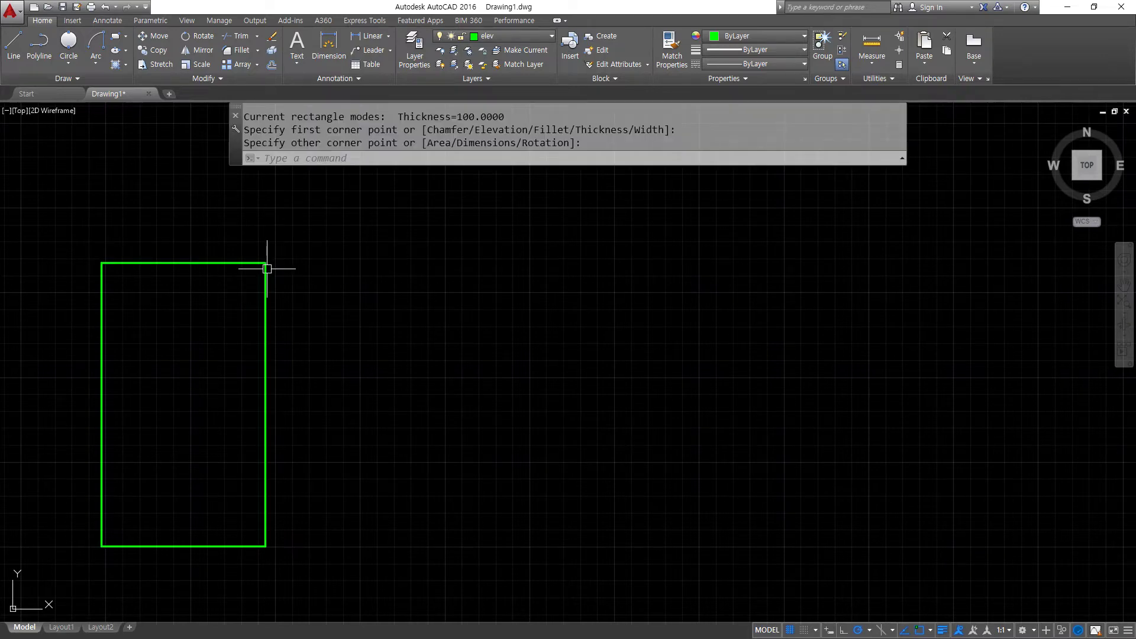
mouse_move(115, 540)
left_mouse_down()
mouse_move(104, 547)
mouse_move(274, 261)
left_mouse_up()
key("Escape")
Draw two more tall rectangles in a row beside the first, one from its lower-right corner and one from its upper-left corner
type("rec")
key("Return")
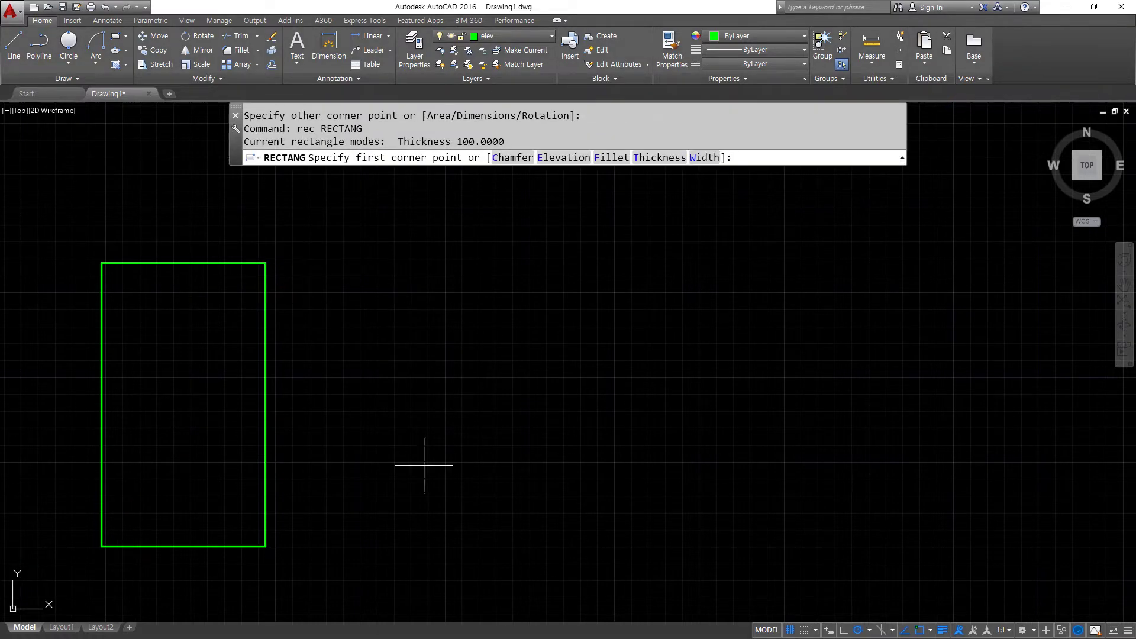
left_click(462, 542)
left_click(304, 270)
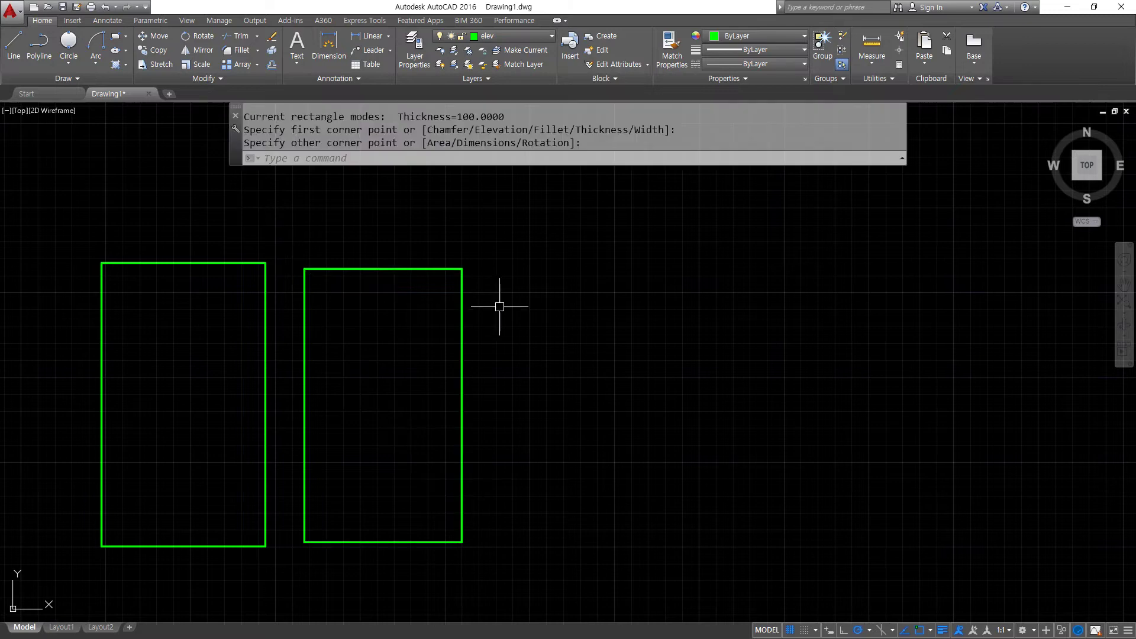
key("Return")
left_click(503, 272)
left_click(673, 533)
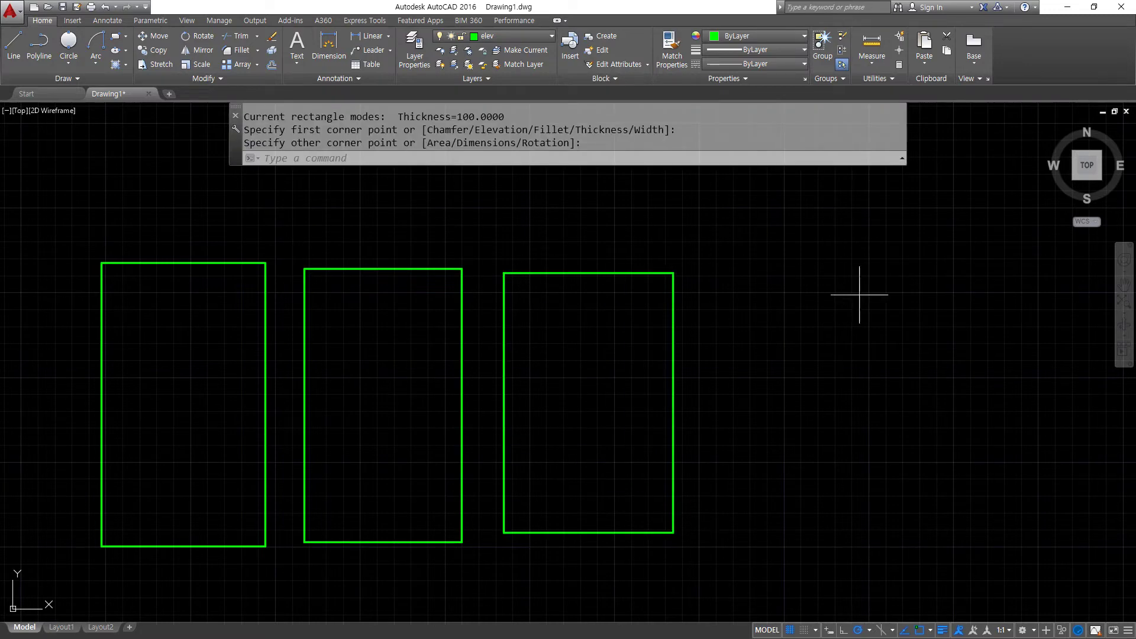
Draw a fourth tall rectangle beside the other three, from its upper-right corner to its lower-left corner
key("Return")
left_click(866, 246)
left_click(706, 524)
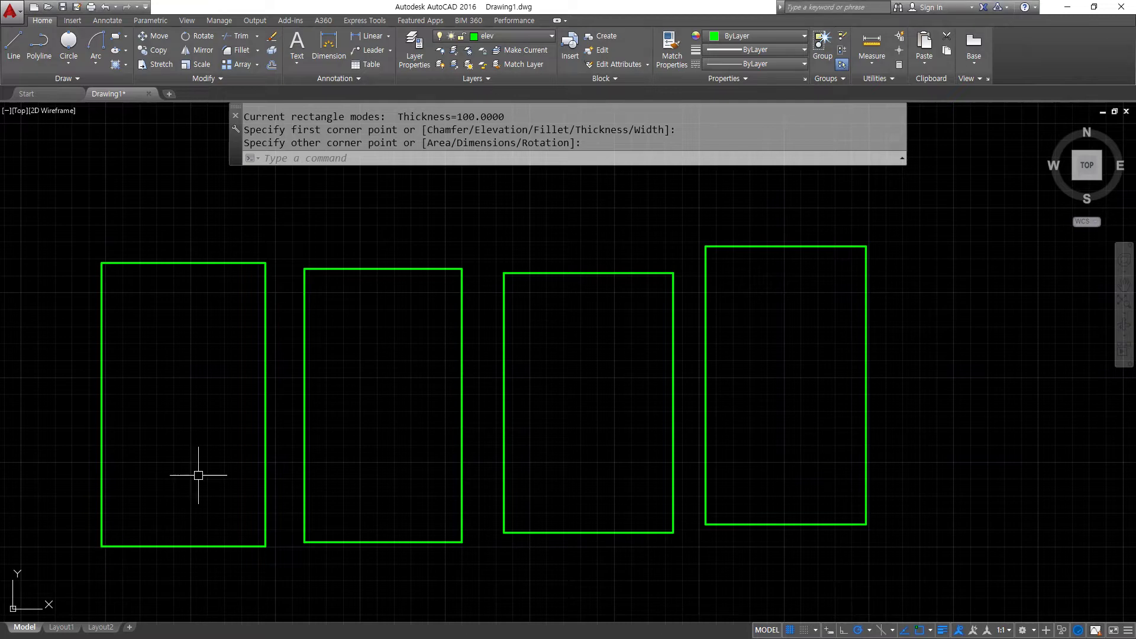
Annotate the first rectangle's lower-left corner as x, y and its upper-right corner as x1, y1 with the screen pen
mouse_move(198, 469)
middle_mouse_down()
mouse_move(357, 434)
mouse_move(337, 545)
middle_mouse_up()
left_click_drag(322, 522, 330, 526)
mouse_move(280, 560)
left_mouse_down()
mouse_move(289, 575)
mouse_move(314, 562)
left_mouse_up()
mouse_move(306, 555)
left_mouse_down()
mouse_move(306, 571)
mouse_move(337, 563)
left_mouse_up()
left_click_drag(342, 543, 339, 575)
left_click(483, 235)
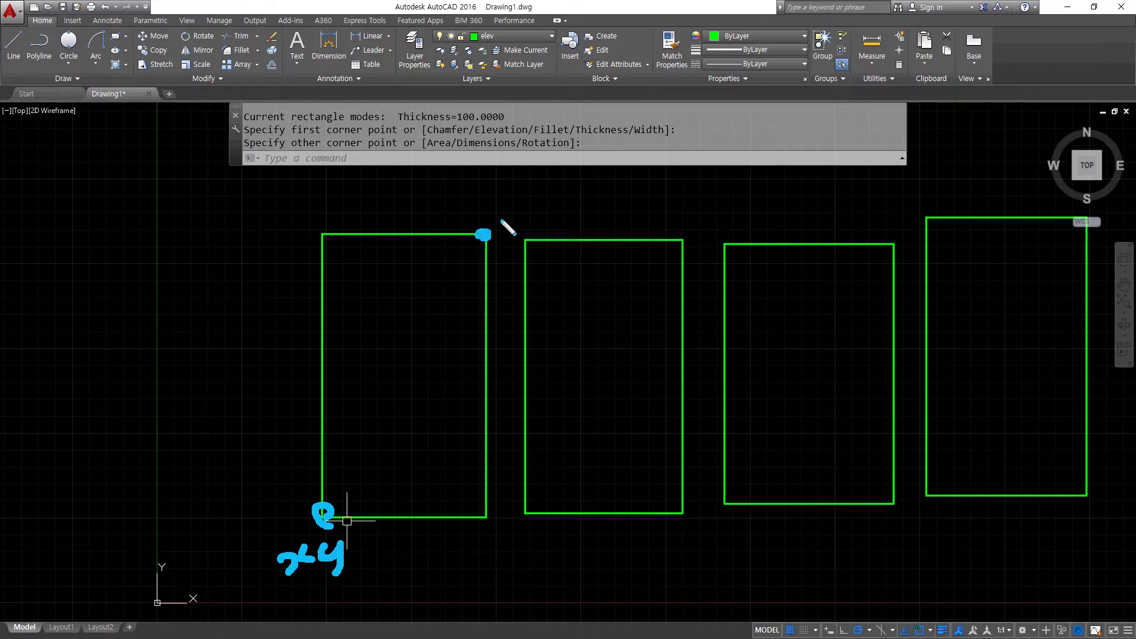
mouse_move(511, 208)
left_mouse_down()
mouse_move(516, 229)
mouse_move(552, 225)
left_mouse_up()
mouse_move(557, 215)
left_mouse_down()
mouse_move(558, 226)
mouse_move(608, 220)
left_mouse_up()
mouse_move(610, 202)
left_mouse_down()
mouse_move(609, 241)
mouse_move(629, 233)
left_mouse_up()
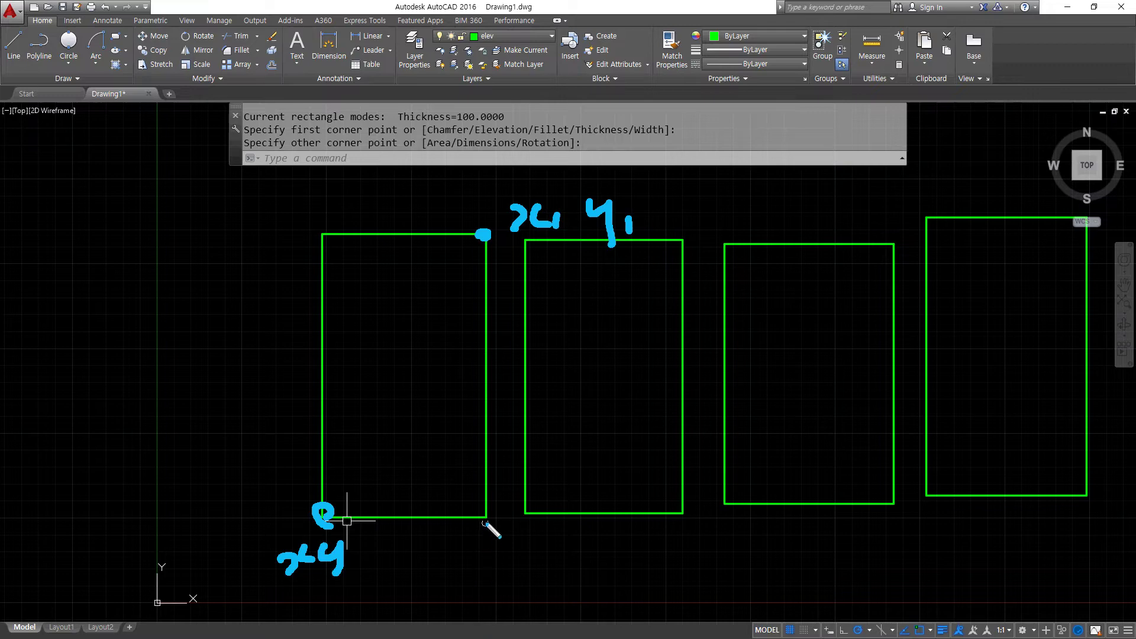
Annotate the first rectangle's lower-right corner as x1, y and its upper-left corner as x, y1, and clear the pen marks
mouse_move(484, 508)
left_mouse_down()
mouse_move(500, 562)
mouse_move(479, 573)
mouse_move(557, 562)
left_mouse_up()
left_click_drag(560, 543, 564, 595)
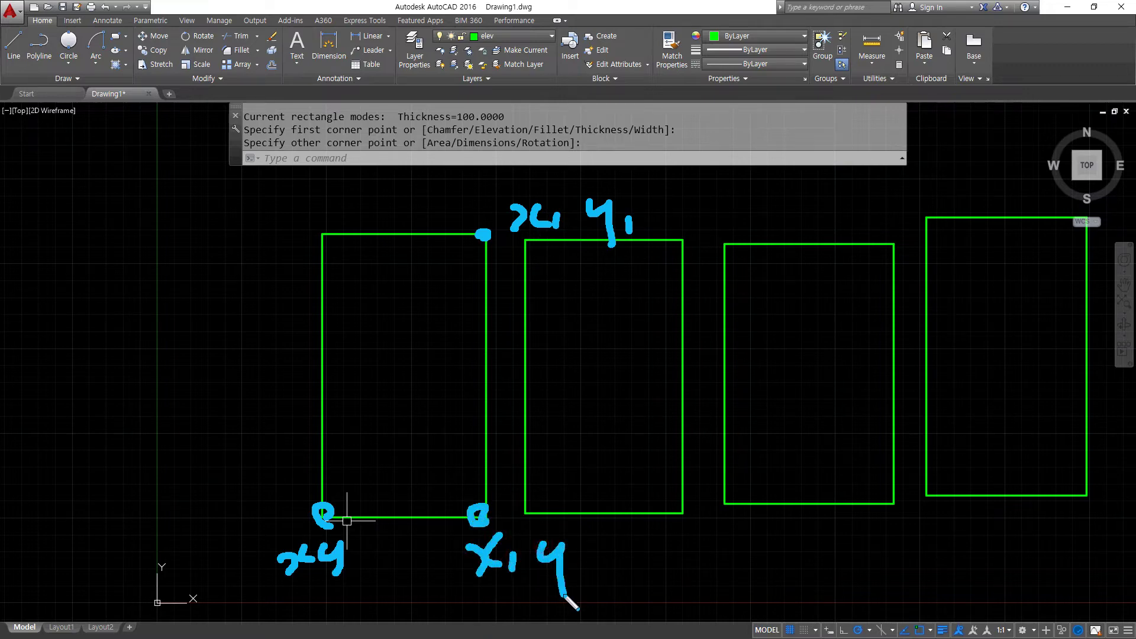
left_click_drag(330, 236, 331, 246)
mouse_move(205, 224)
left_mouse_down()
mouse_move(228, 241)
mouse_move(290, 230)
mouse_move(294, 268)
mouse_move(316, 247)
left_mouse_up()
left_click(256, 235)
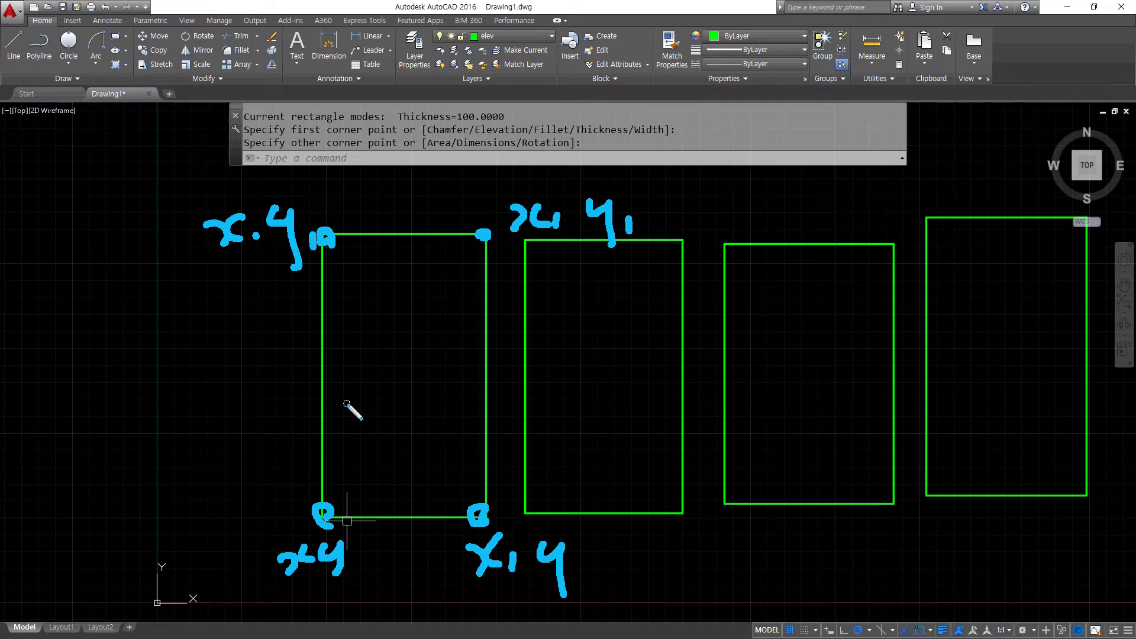
key("Escape")
key("Escape")
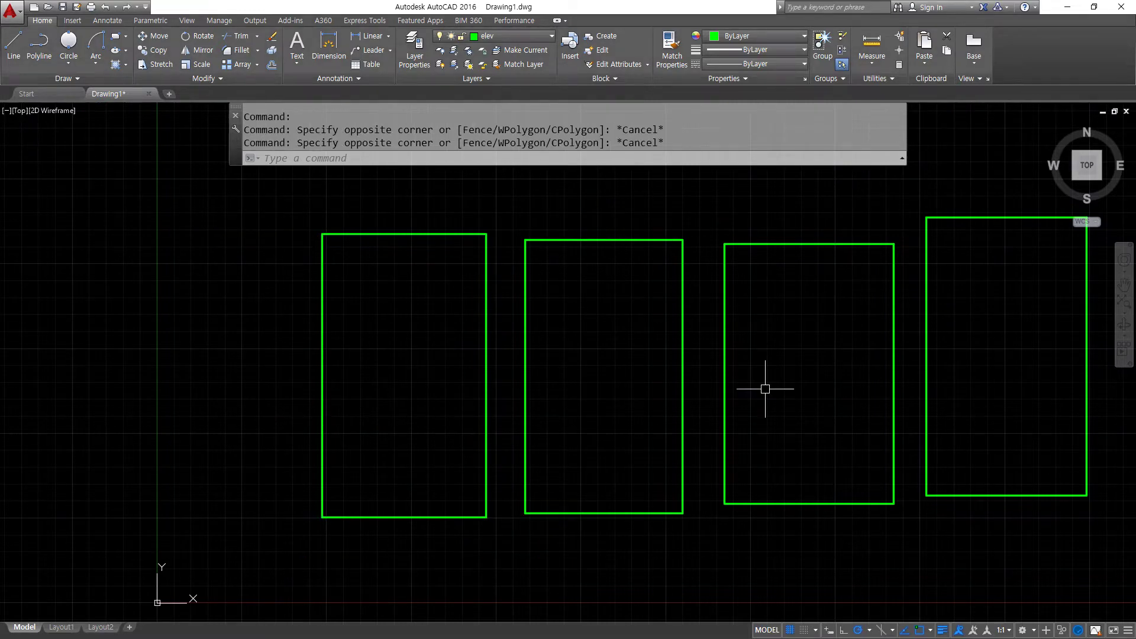
Erase the three rectangles to the right of the first one with a crossing selection
left_click(989, 346)
left_click(337, 423)
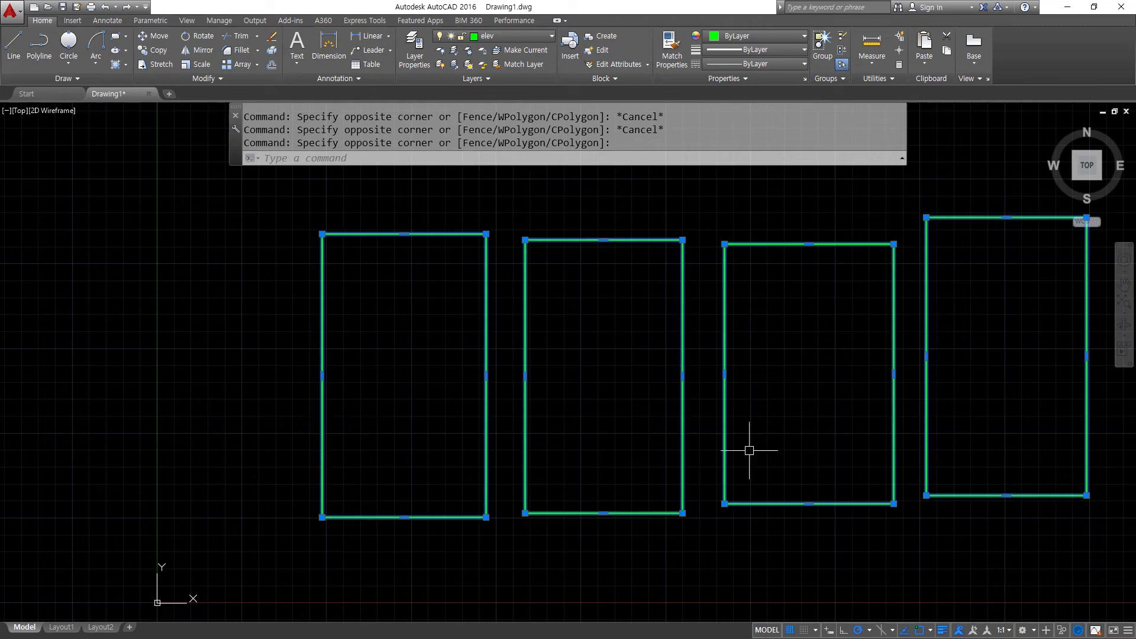
key("Escape")
left_click(988, 344)
left_click(572, 411)
key("Delete")
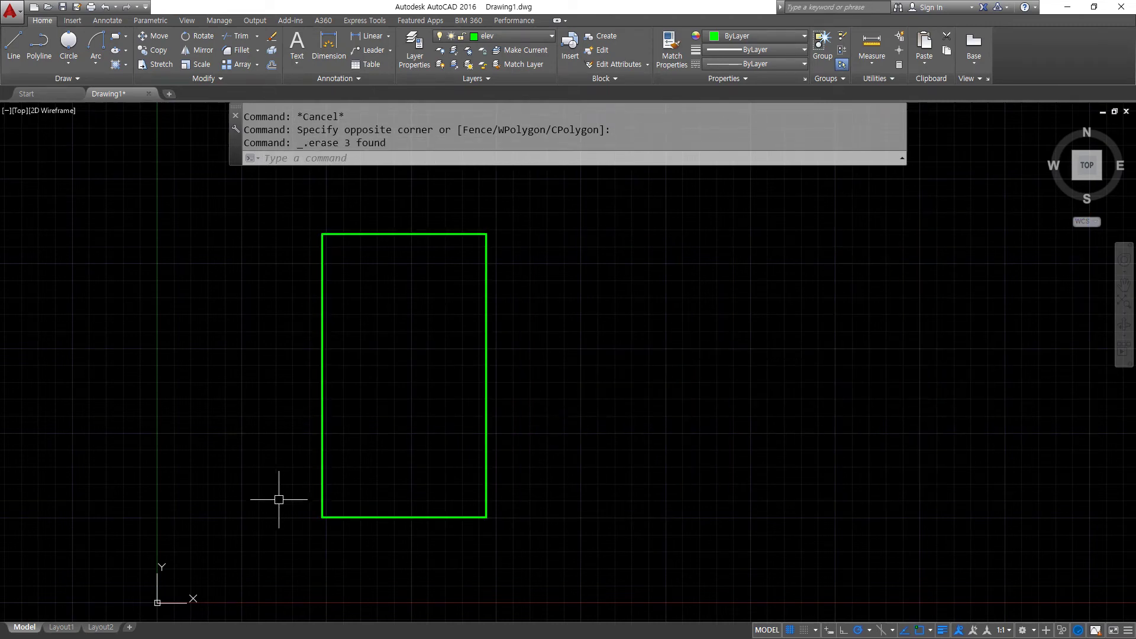
Sketch a diagonal arrow and side marks on the remaining rectangle with the screen pen, and clear them
key("ctrl+2")
mouse_move(326, 524)
left_mouse_down()
mouse_move(314, 524)
mouse_move(459, 286)
mouse_move(467, 236)
mouse_move(439, 239)
left_mouse_up()
left_click_drag(335, 526, 451, 510)
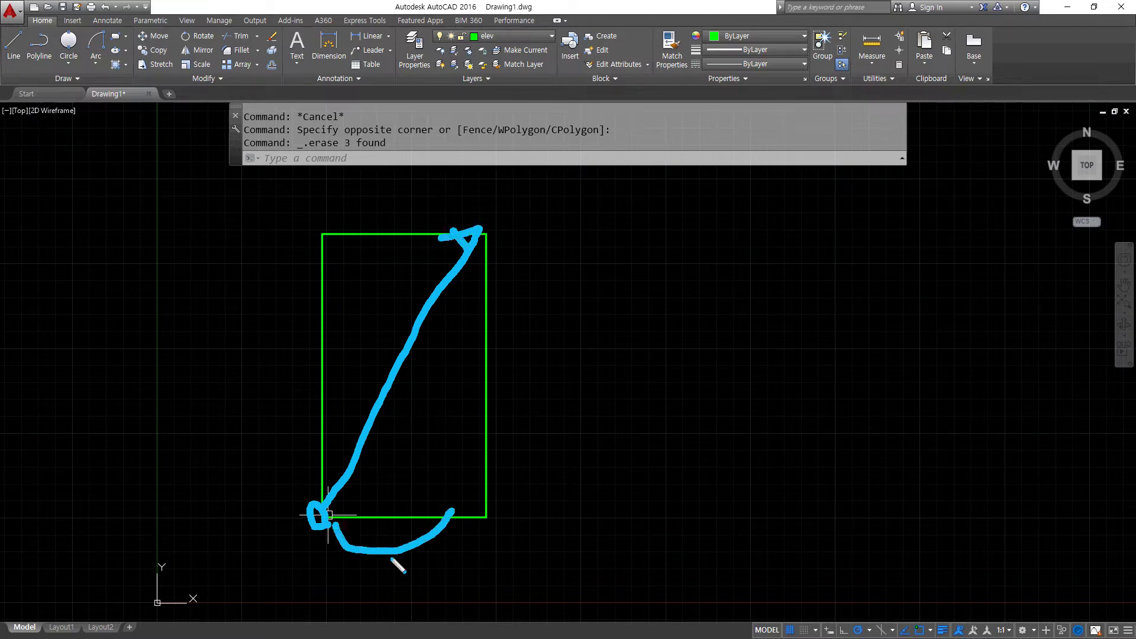
mouse_move(388, 571)
left_mouse_down()
mouse_move(401, 583)
mouse_move(436, 571)
left_mouse_up()
left_click_drag(507, 289, 501, 444)
mouse_move(548, 353)
left_mouse_down()
mouse_move(570, 418)
mouse_move(571, 403)
left_mouse_up()
key("Escape")
middle_click_drag(553, 391, 400, 401)
type("rec")
key("Return")
left_click(458, 430)
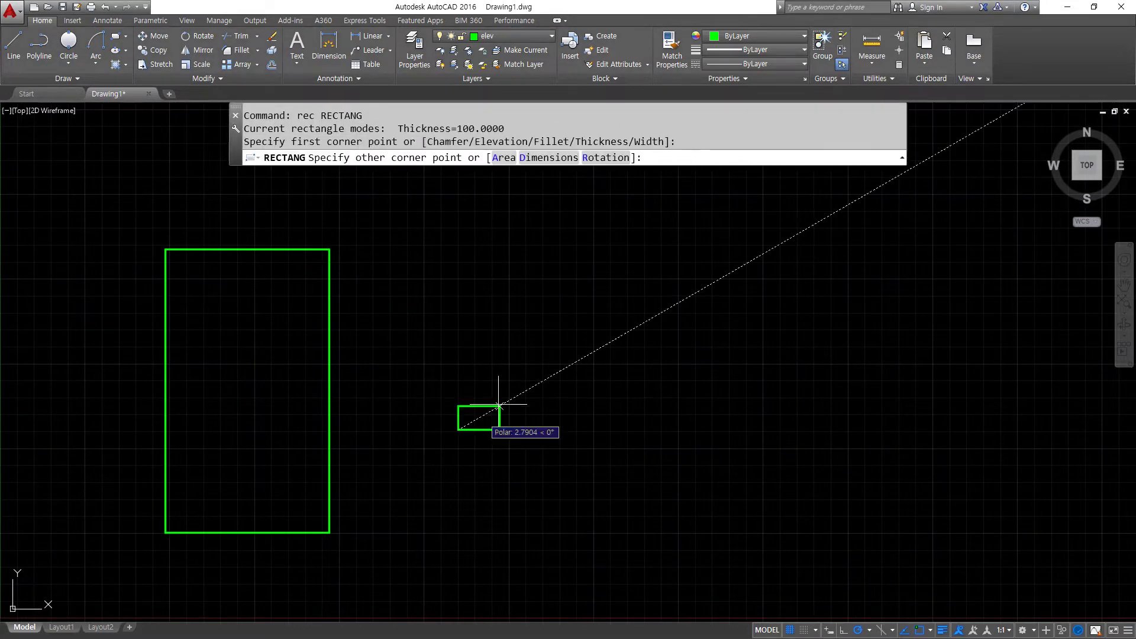
type("@420,2")
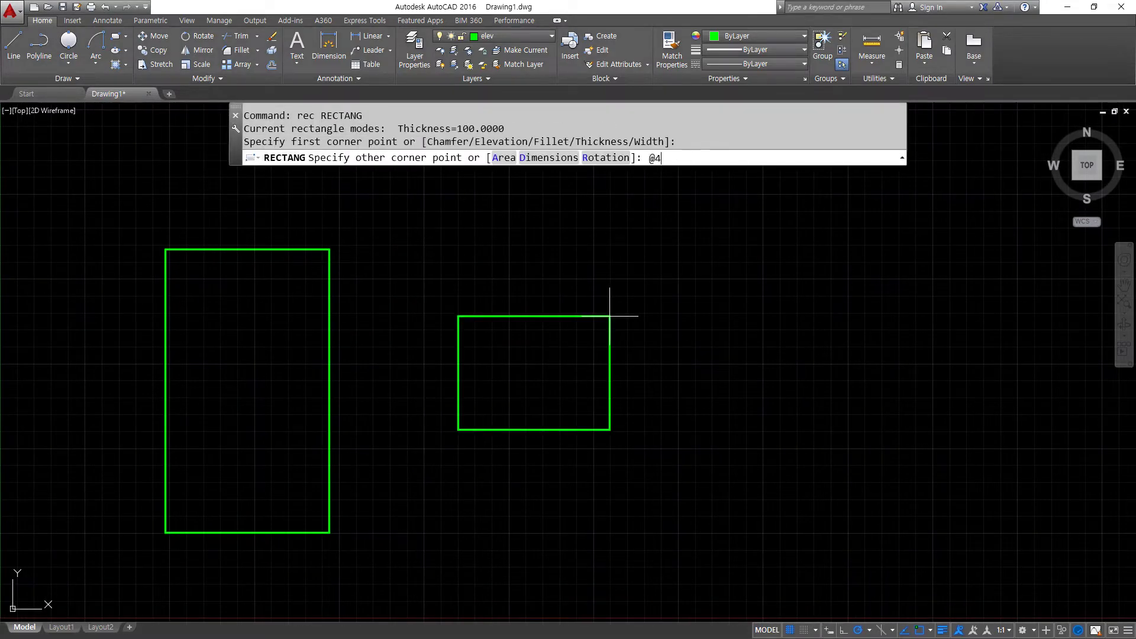
type("97")
key("Return")
key("Return")
key("Escape")
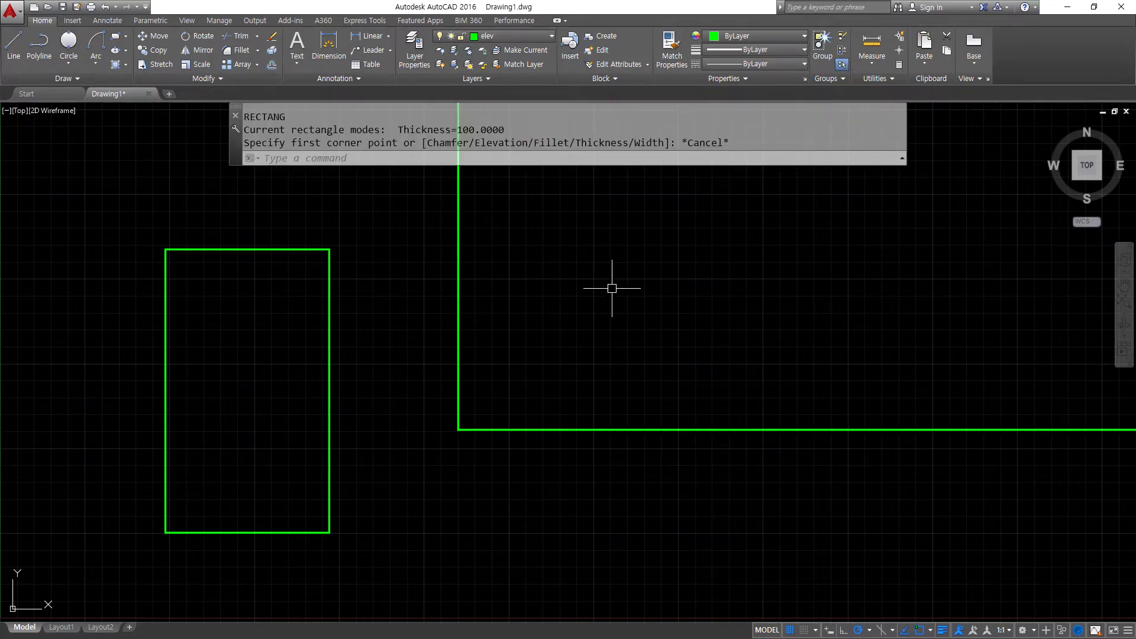
Offset the 420 by 297 rectangle inward by 10
scroll(612, 287, "down", 2)
mouse_move(606, 309)
middle_mouse_down()
mouse_move(447, 538)
mouse_move(427, 460)
middle_mouse_up()
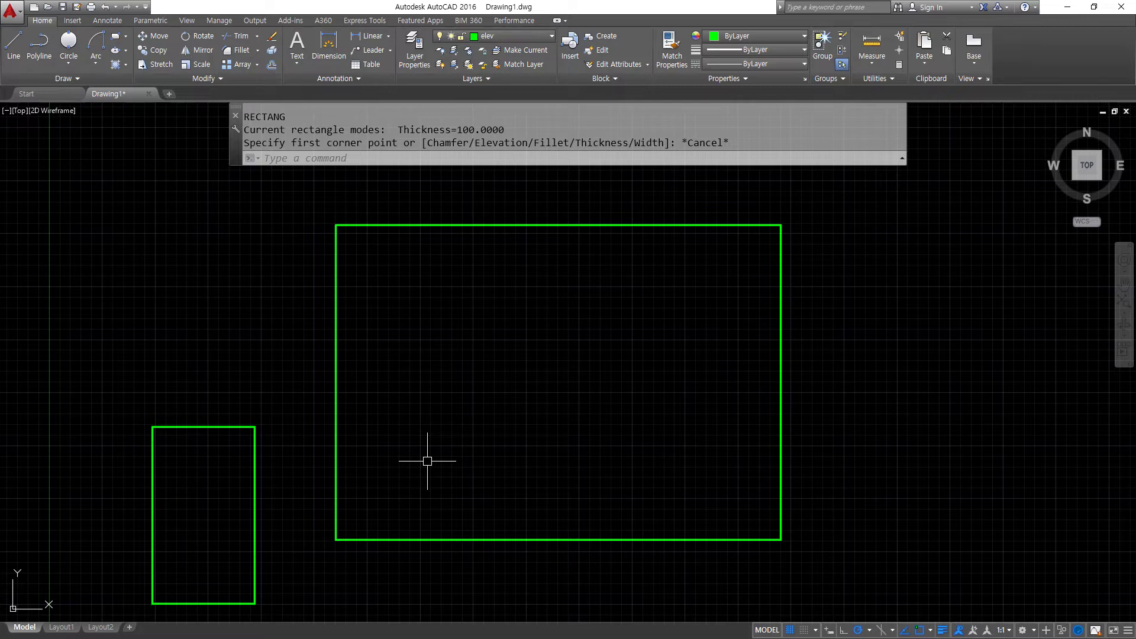
type("o")
key("Return")
type("10")
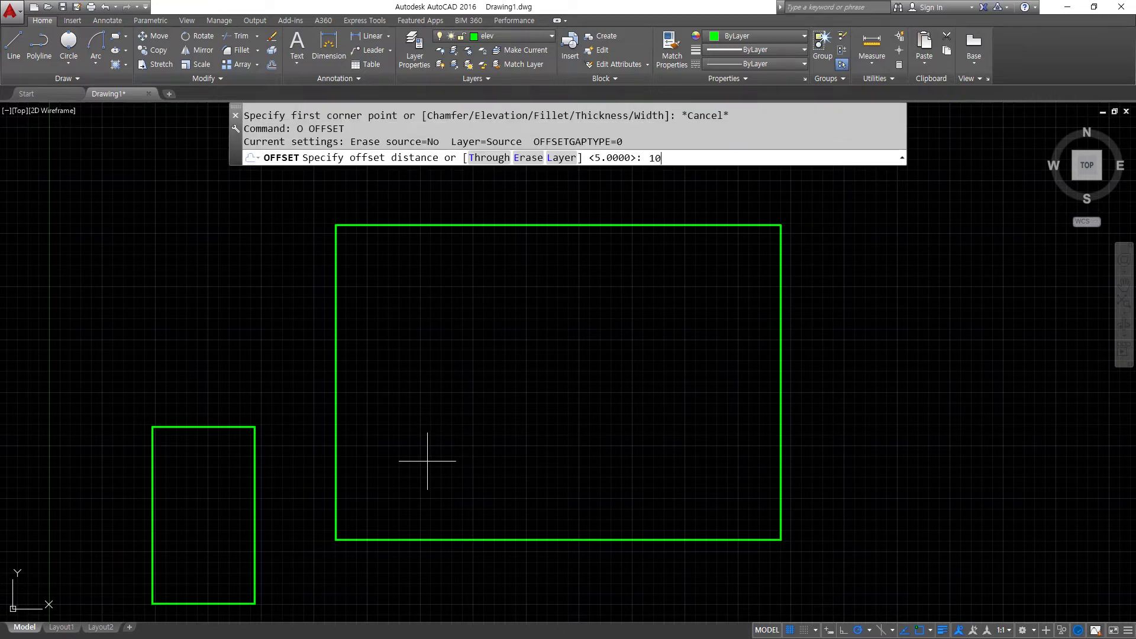
key("Return")
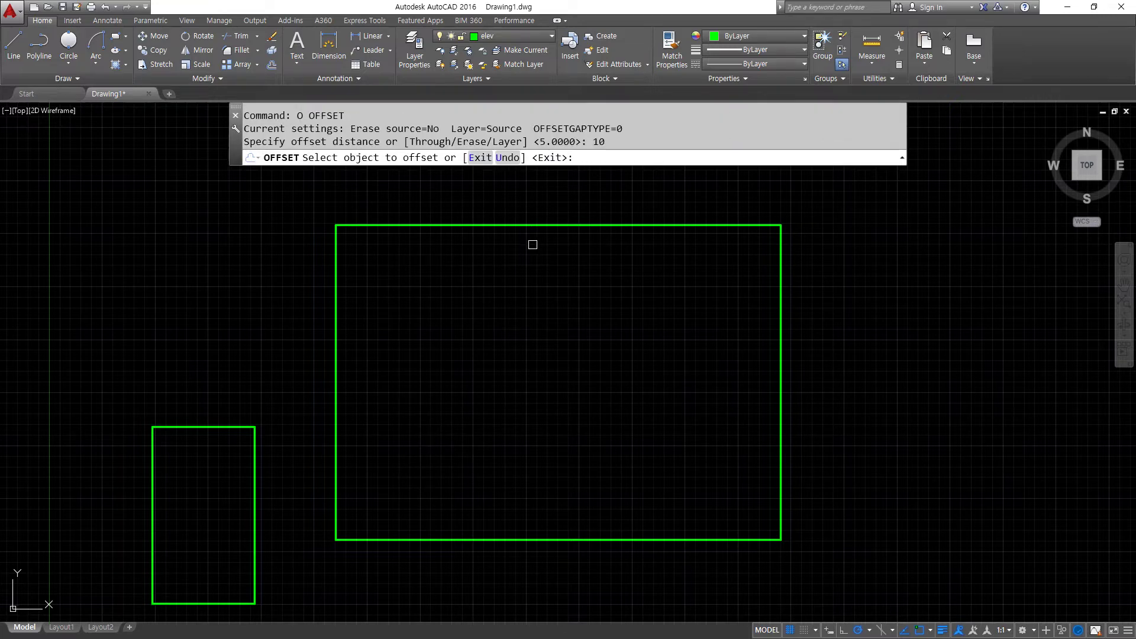
left_click(538, 226)
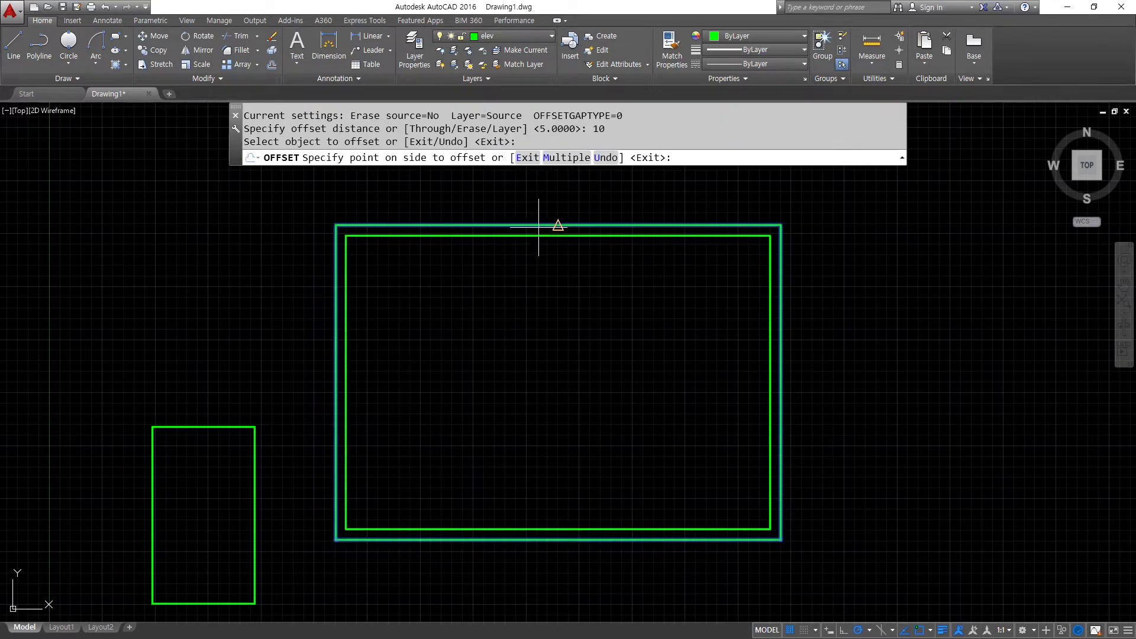
left_click(548, 359)
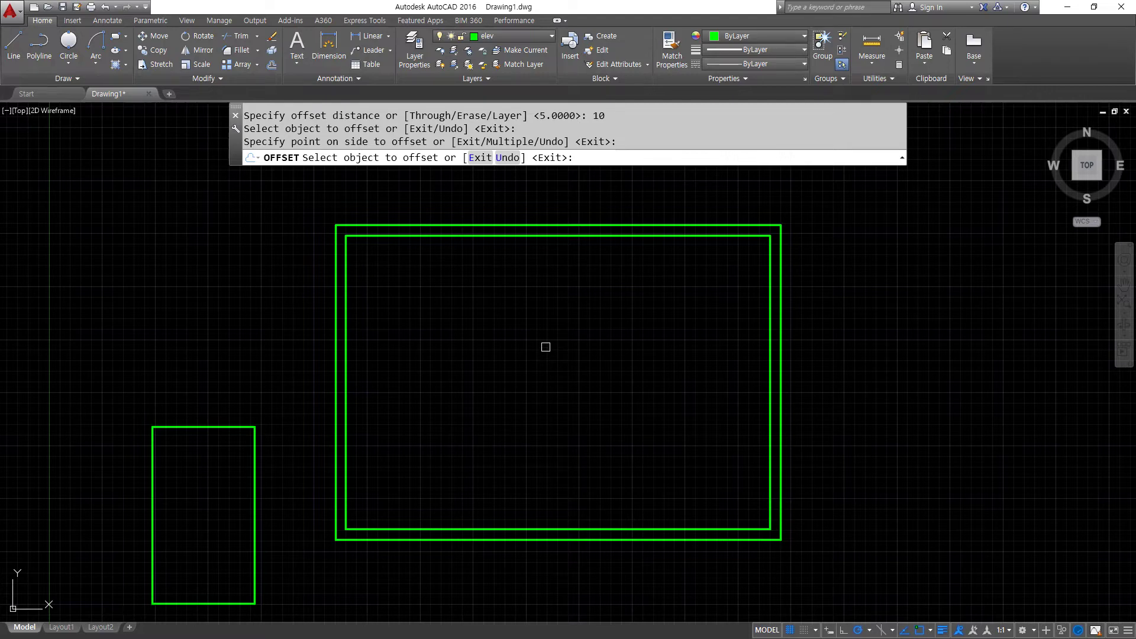
key("Escape")
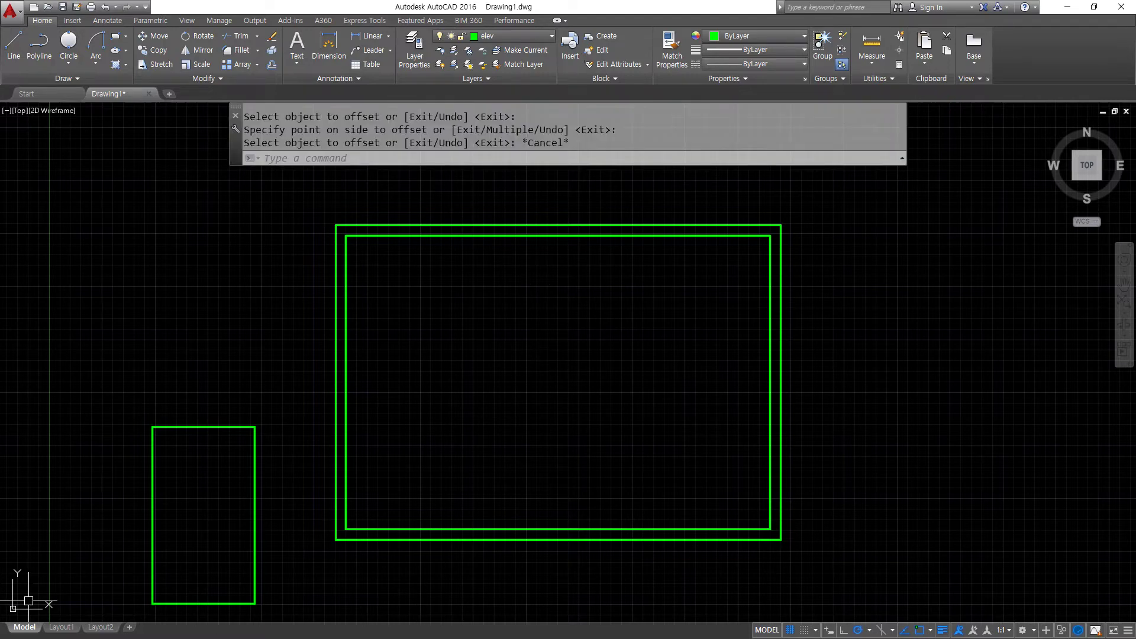
Switch to the Notepad notes and add the line "테두리선" below the polyline points
key("alt+Tab")
key("Return")
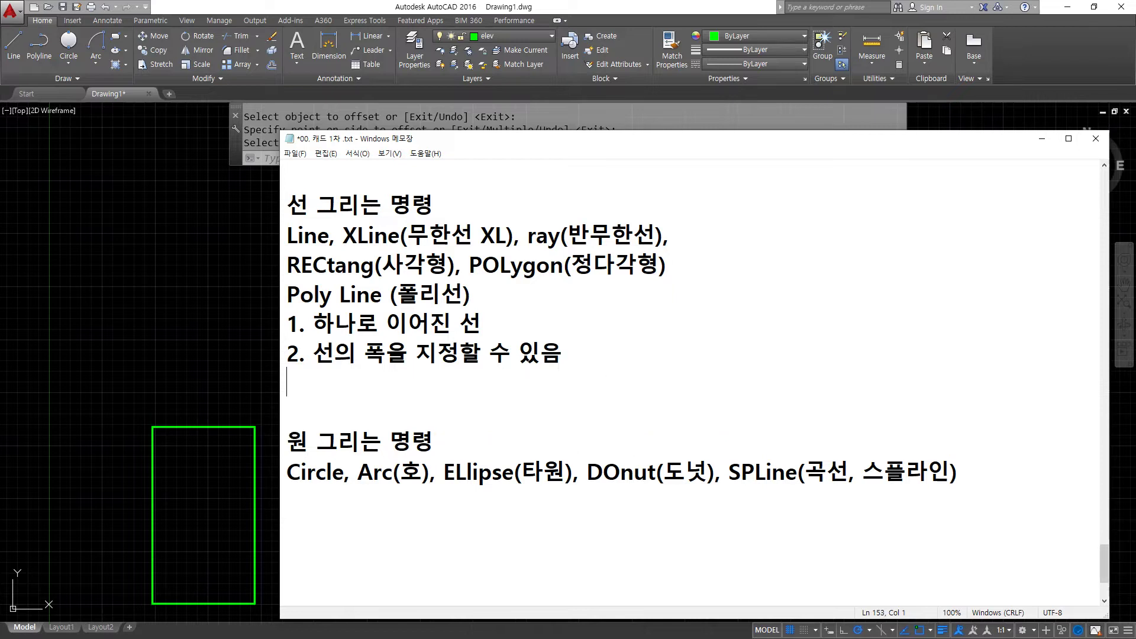
type("테두리선")
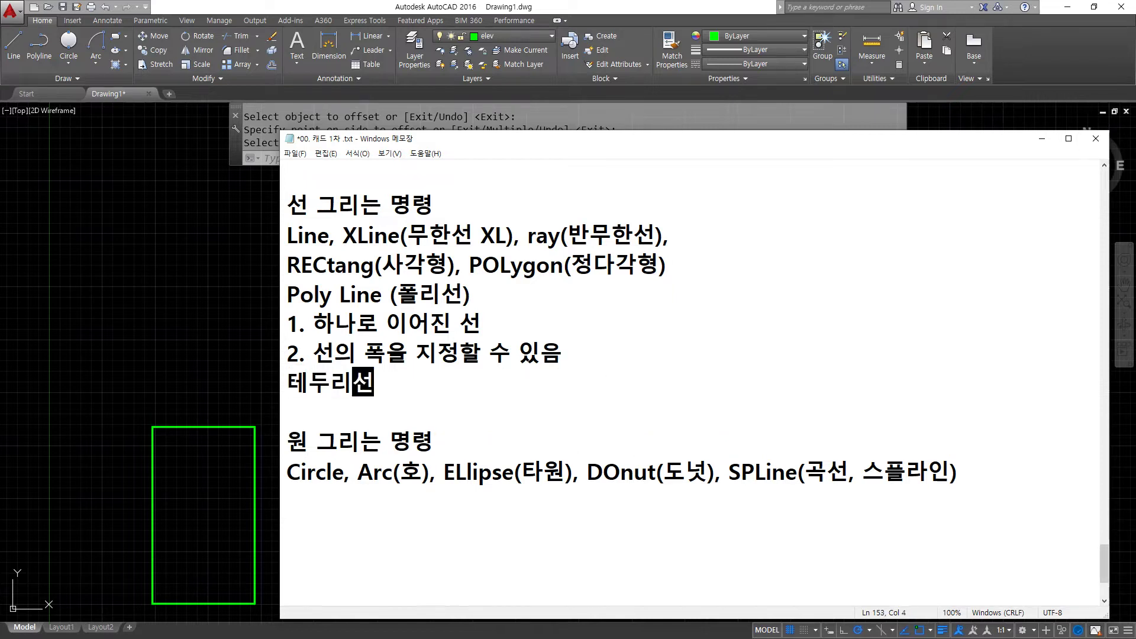
key("Return")
Add the margin note "A0, A1 20mm" under the 테두리선 heading
type("!0")
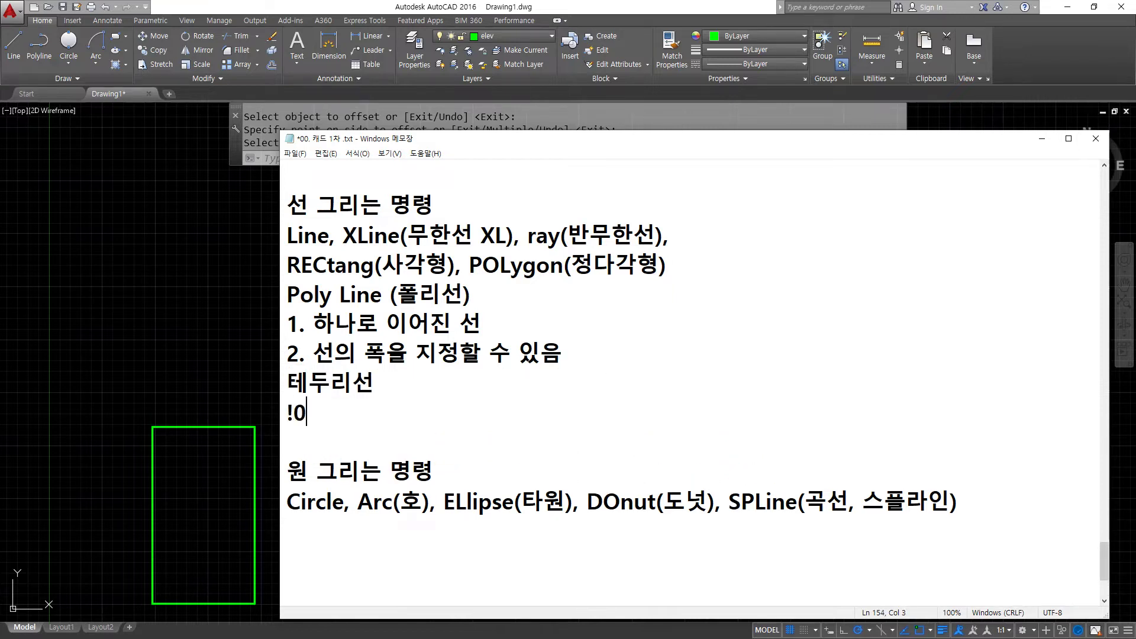
key("BackSpace")
key("BackSpace")
type("a")
key("BackSpace")
type("A0, A1")
key("BackSpace")
type("A1")
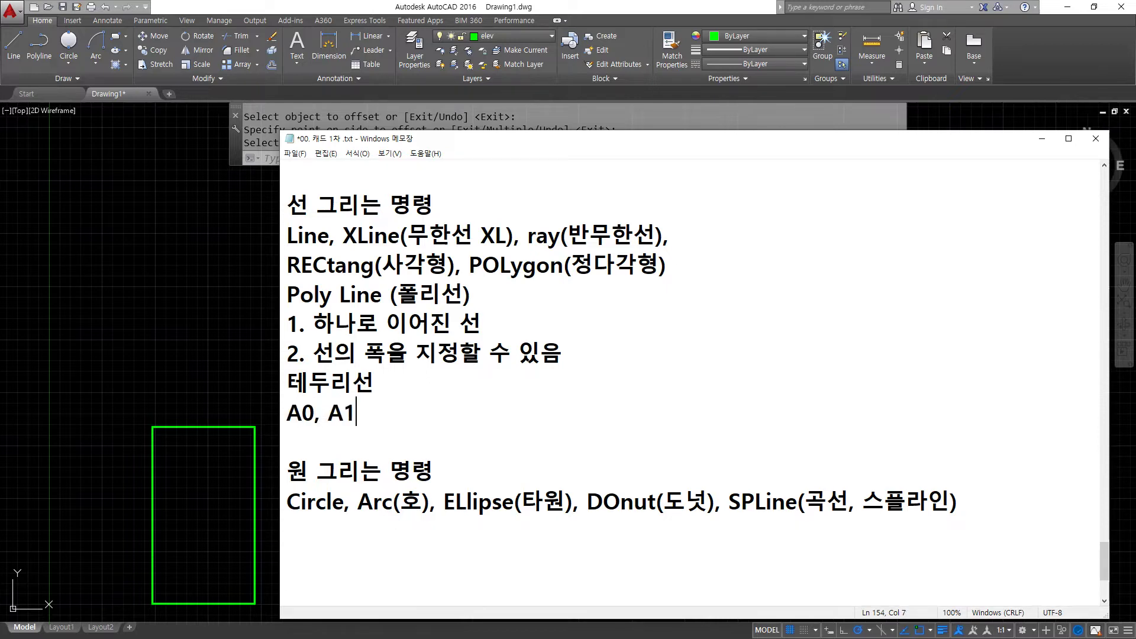
type(" 20MM")
key("BackSpace")
key("BackSpace")
type("mm")
key("Return")
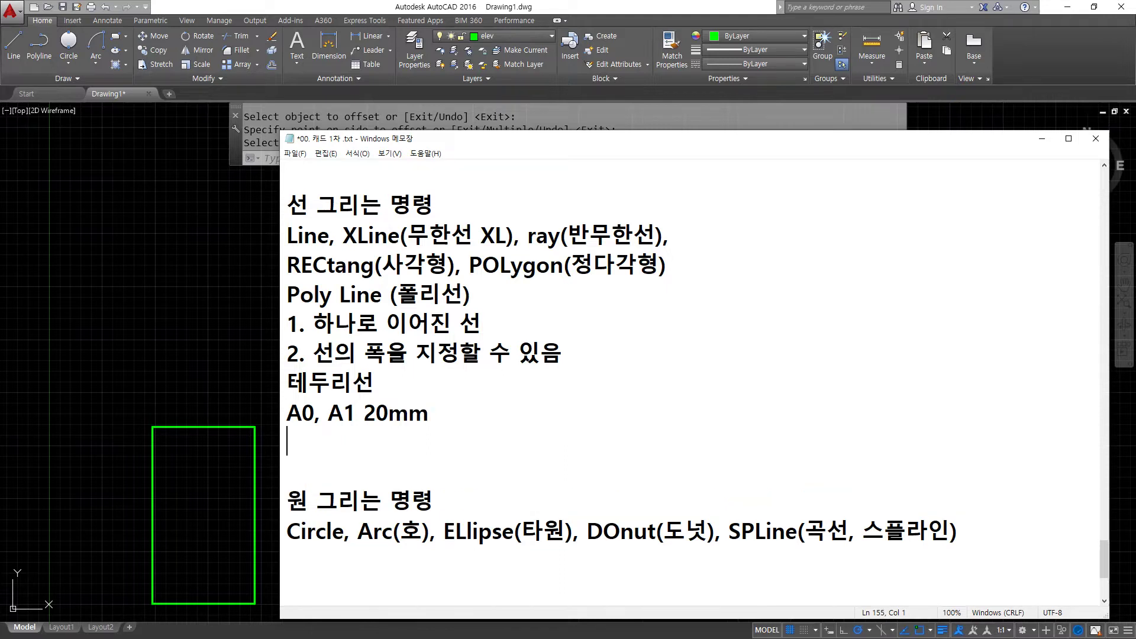
Add the margin notes "A2~ 10mm" and "A4 10mm/5mm" on separate lines below the A0, A1 entry
type("A2~ 10")
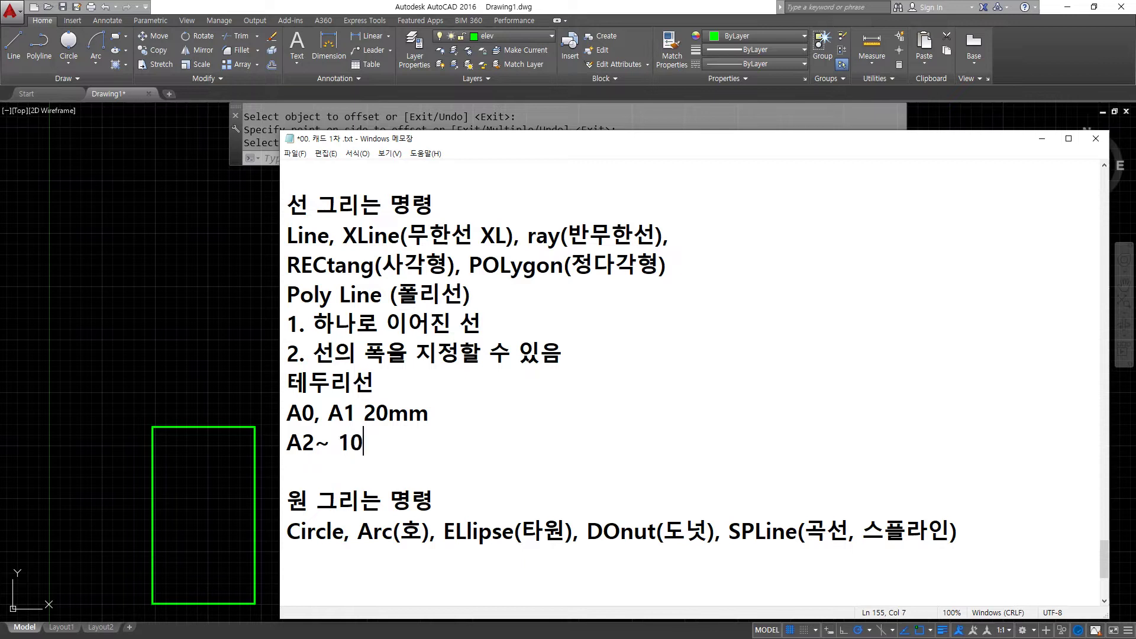
type("mm")
key("Return")
type("A")
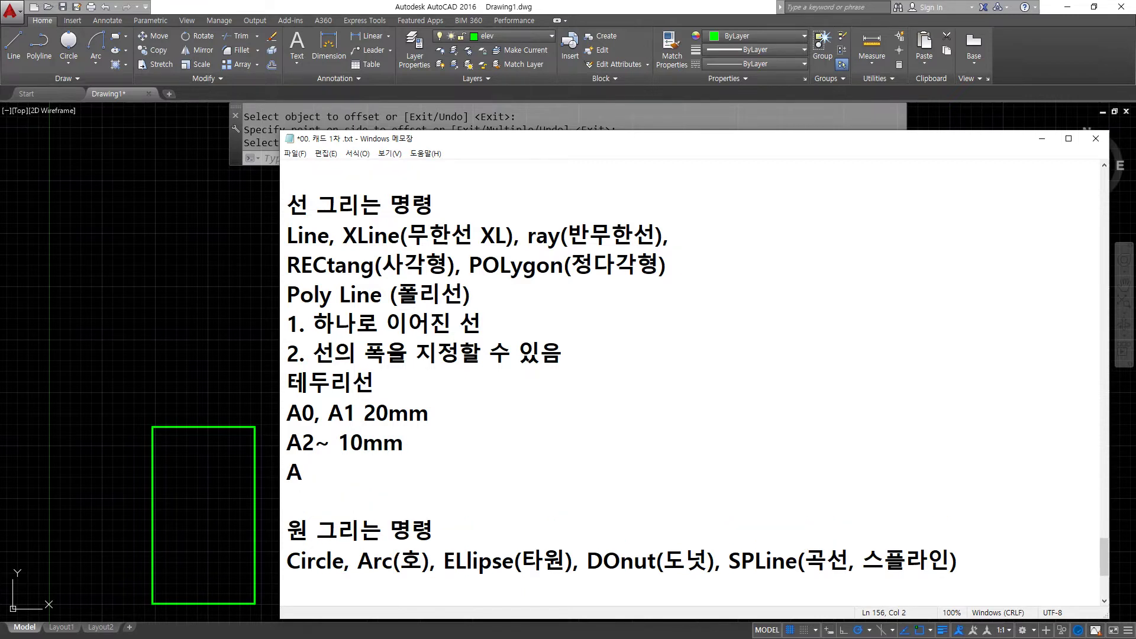
type("4 10mm/5m")
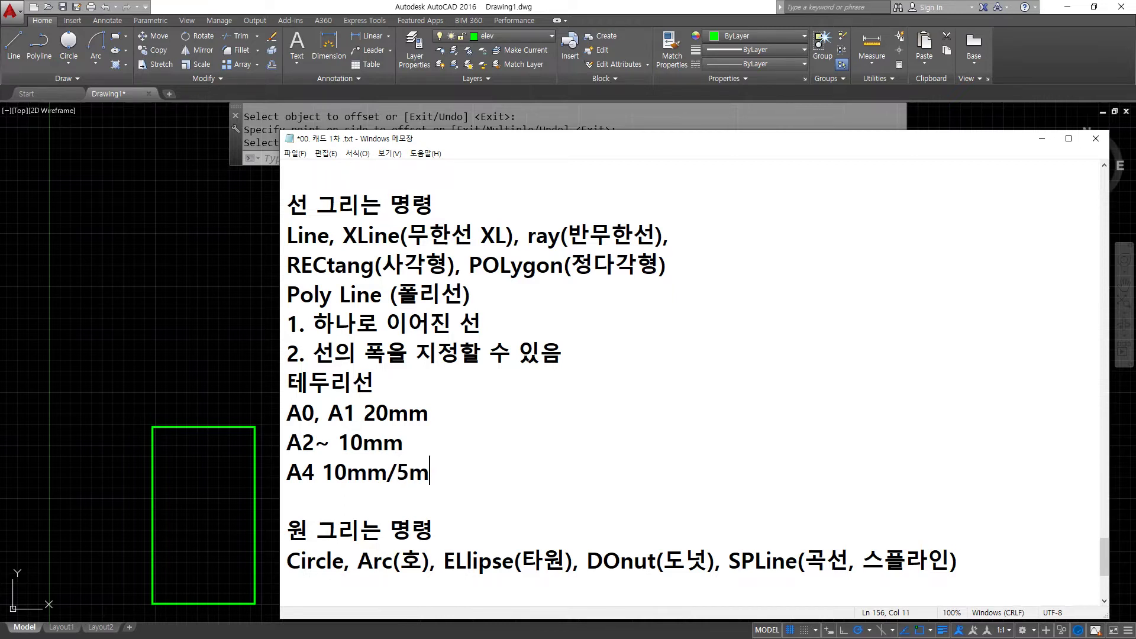
type("m")
key("Return")
Leave a blank line and add the note "제본할 때 왼쪽 여백을 25mm"
key("Return")
type("w")
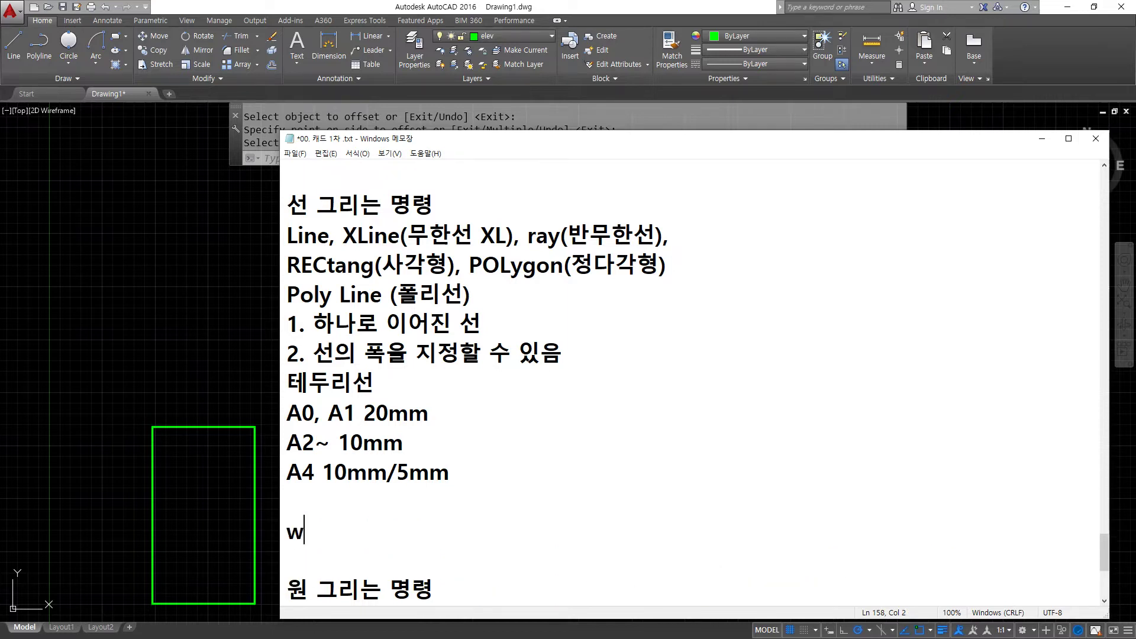
key("BackSpace")
type("제본")
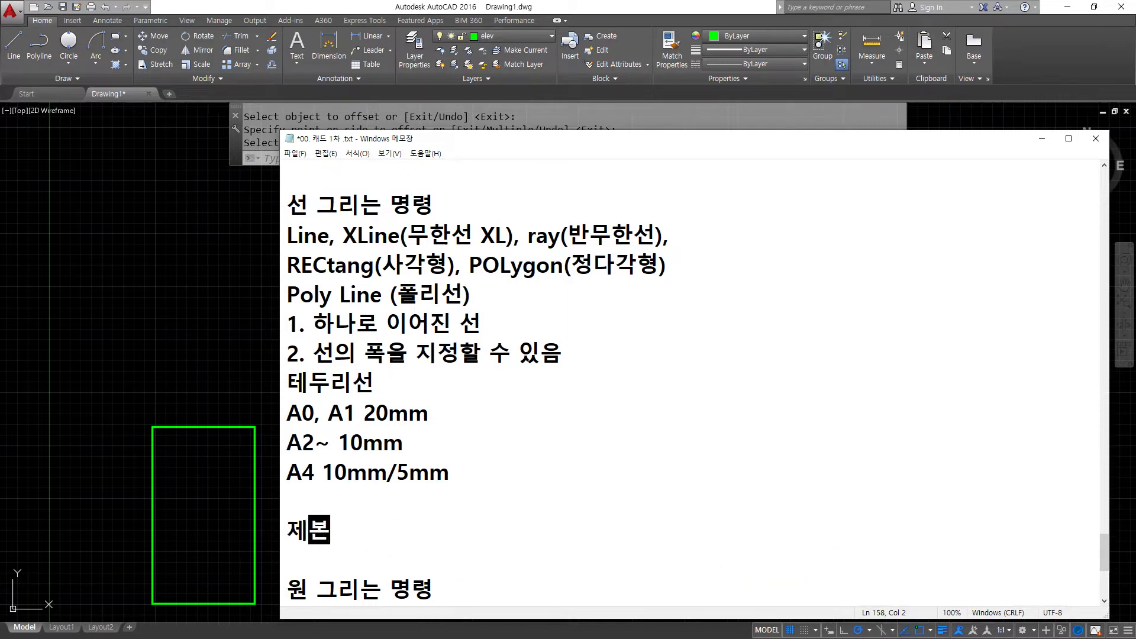
type("할 때 ")
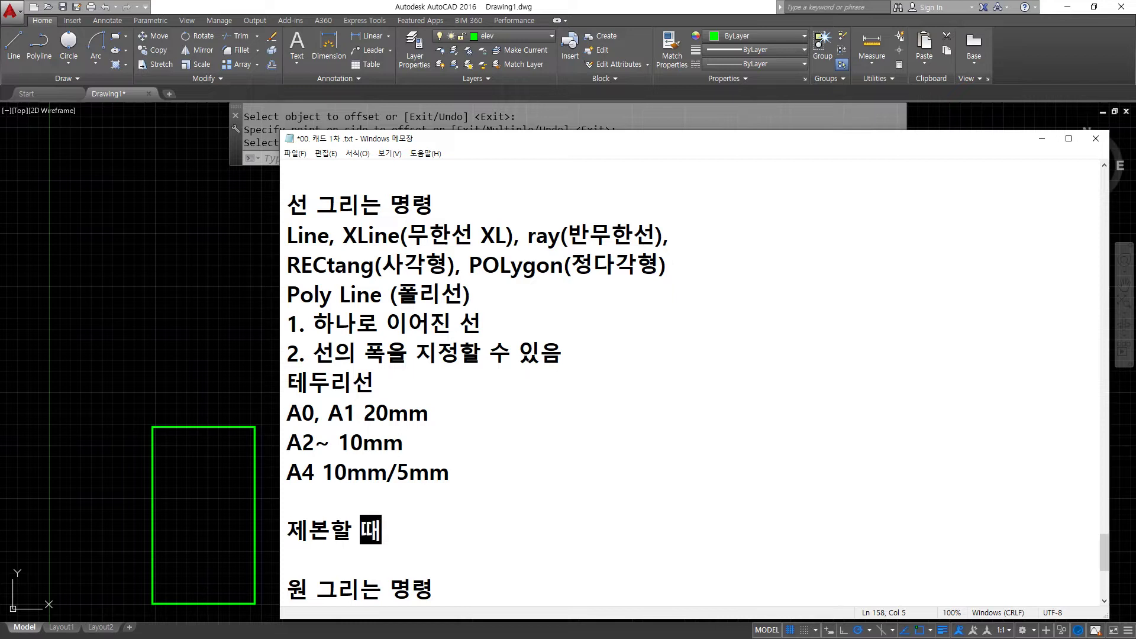
type("25mm")
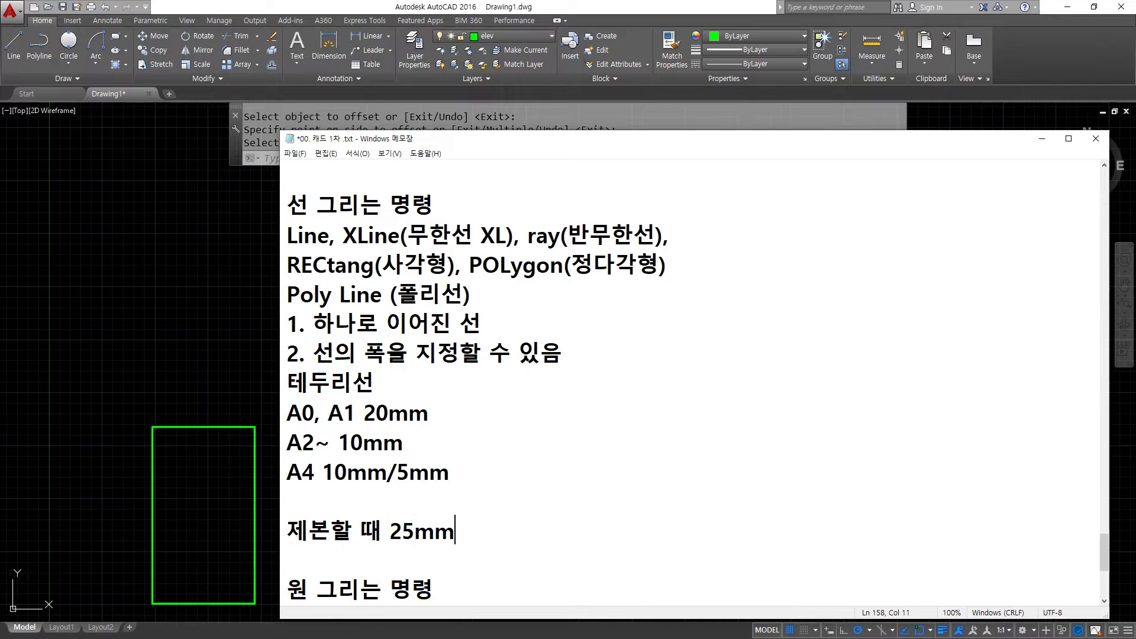
key("Left")
key("Left")
key("Left")
key("Left")
type("외ㄴ쪽")
key("BackSpace")
key("BackSpace")
key("BackSpace")
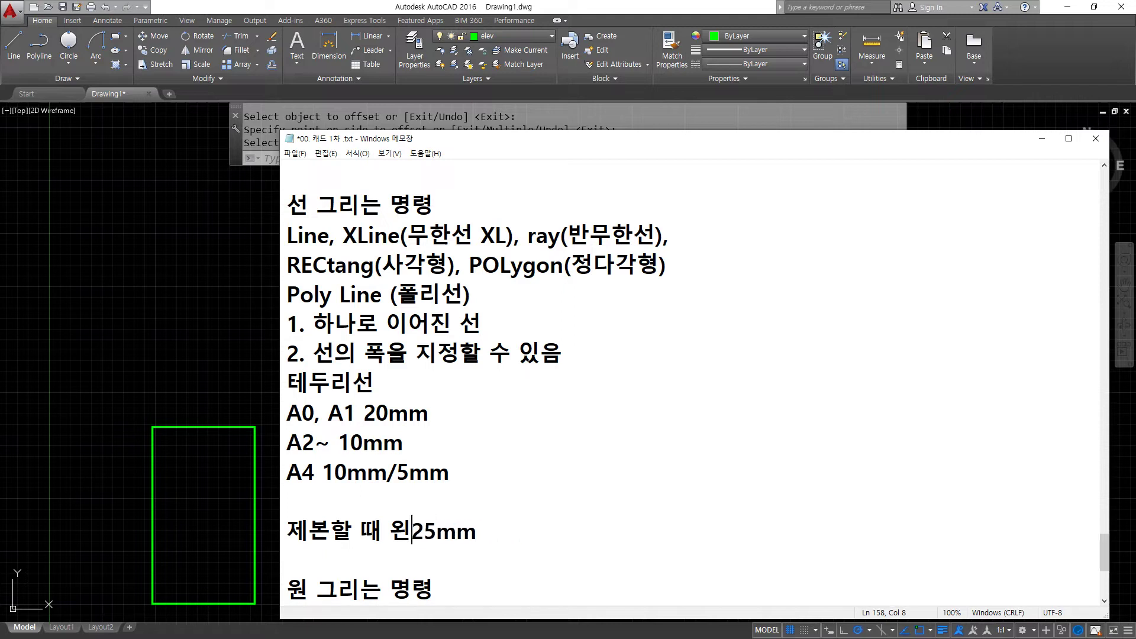
type("ㅉㅗㄱ 여배")
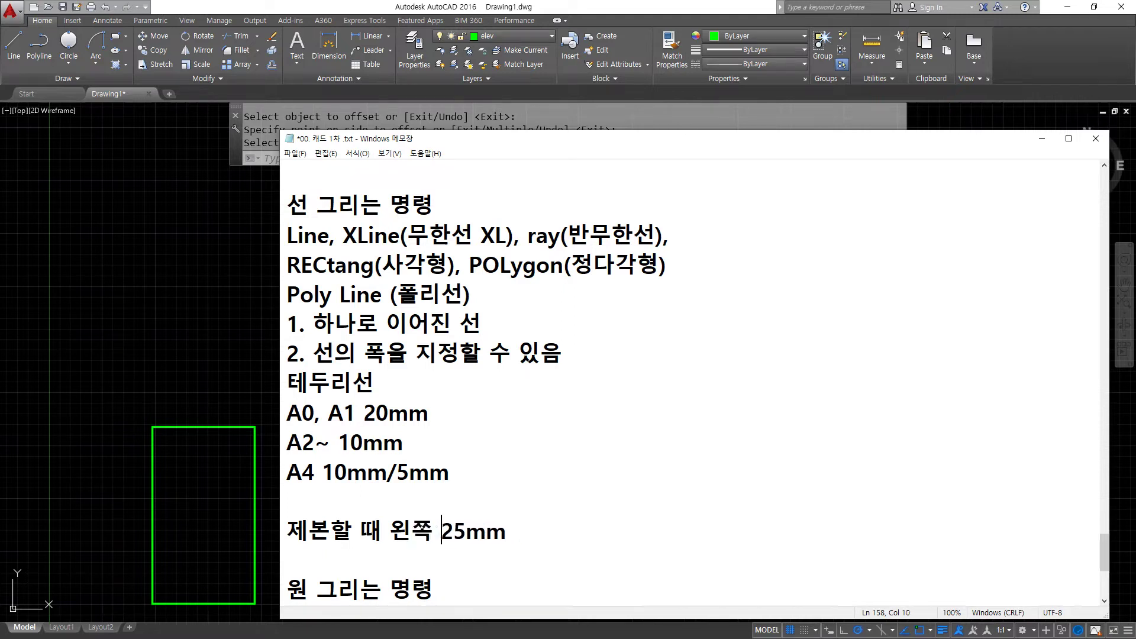
type("ㄱ을")
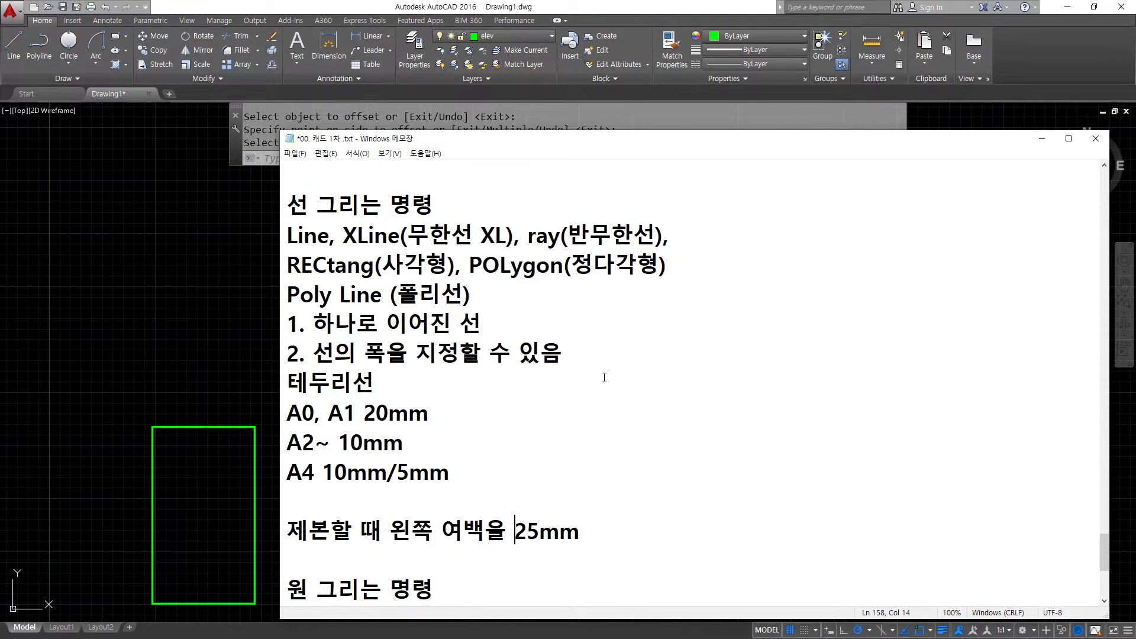
Add the note "테두리 선은 아주굵은선 1mm" on the line below the binding margin note
key("End")
key("Return")
type("테둣")
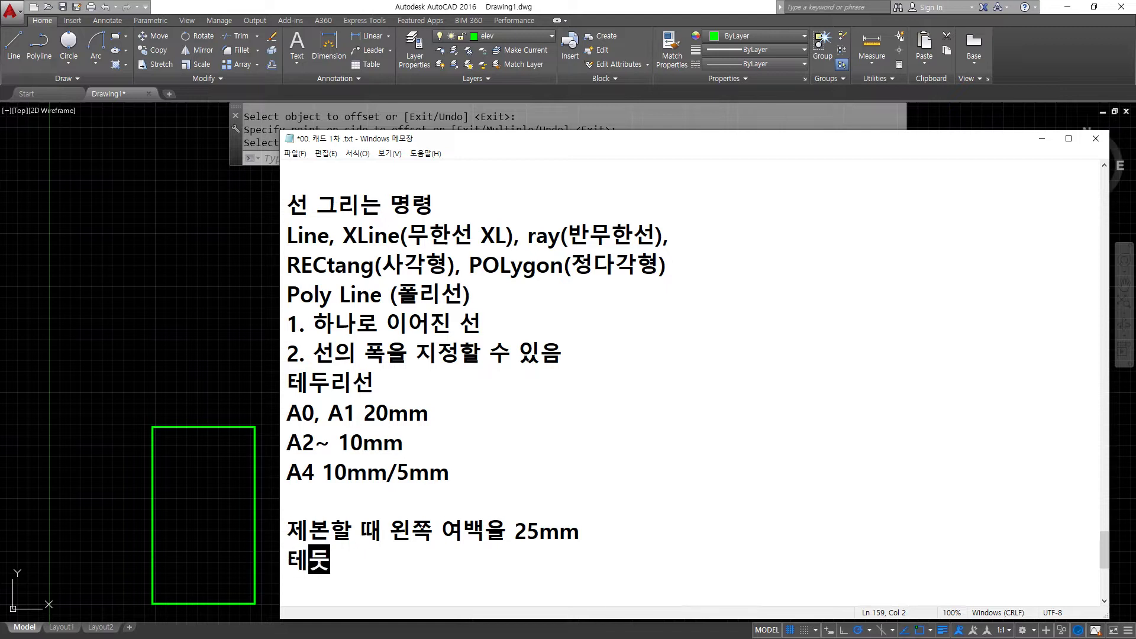
type("ㅣ")
key("BackSpace")
key("BackSpace")
type("리 선으")
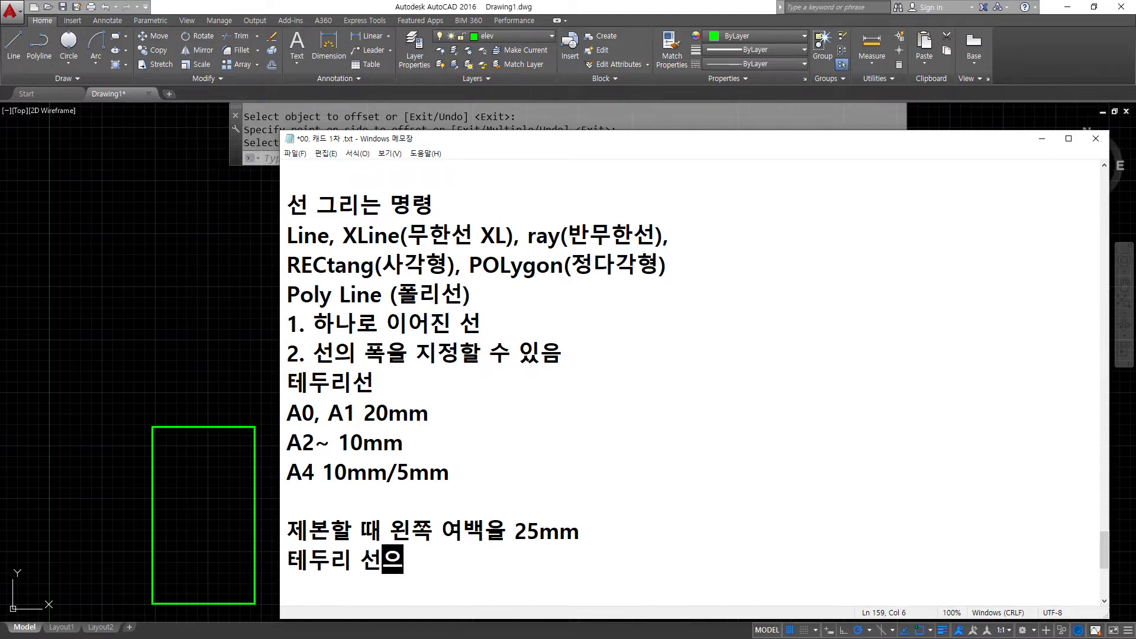
type("ㄴ 아주굴")
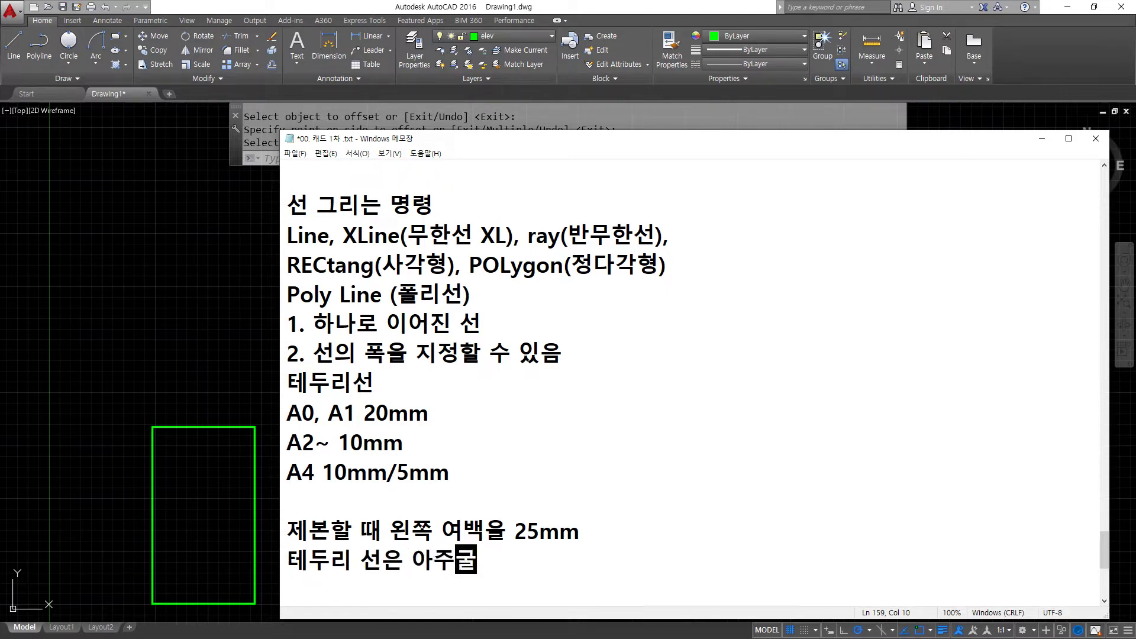
type("ㄱ은선 1mm")
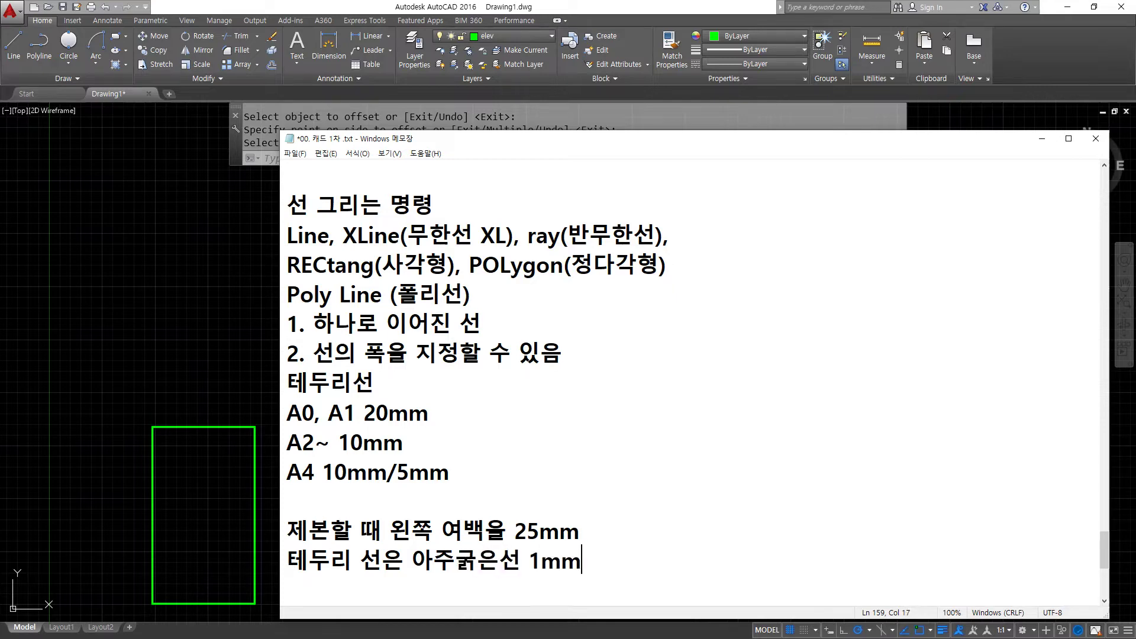
Return to AutoCAD and open the Properties palette with the upper-left corners of the large rectangles in view
left_click(270, 369)
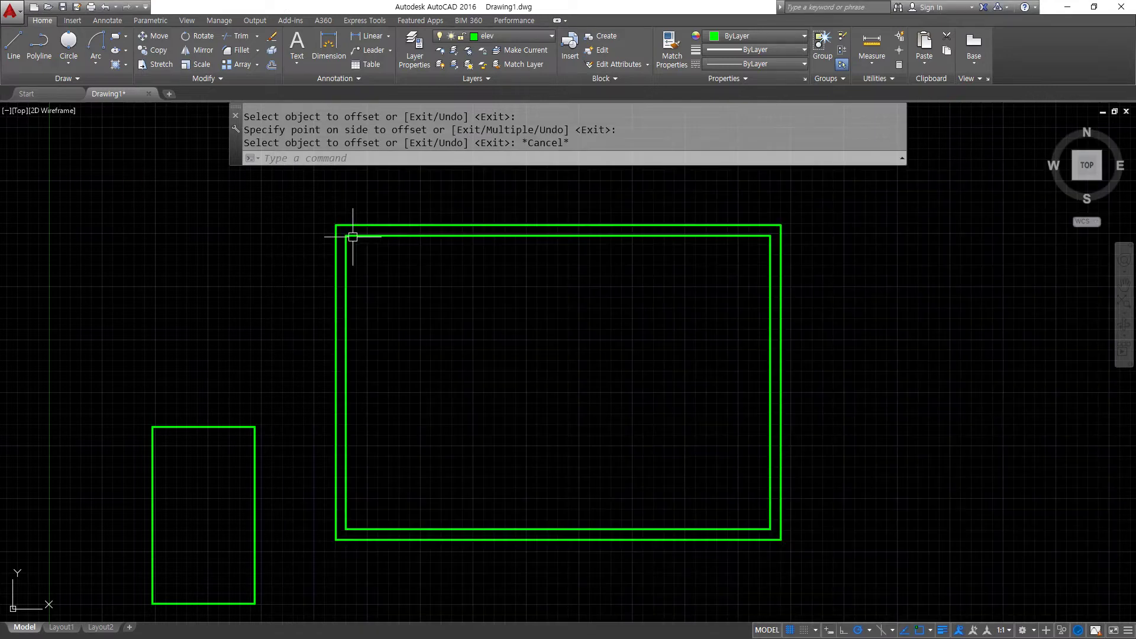
scroll(353, 236, "up", 10)
middle_click_drag(296, 304, 659, 324)
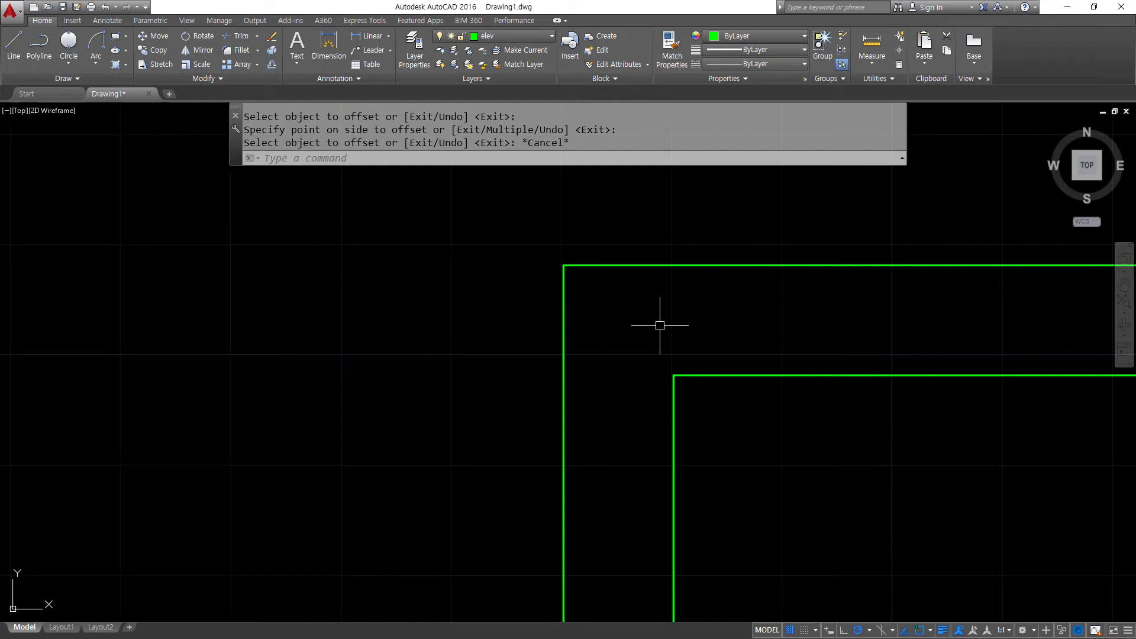
key("ctrl+1")
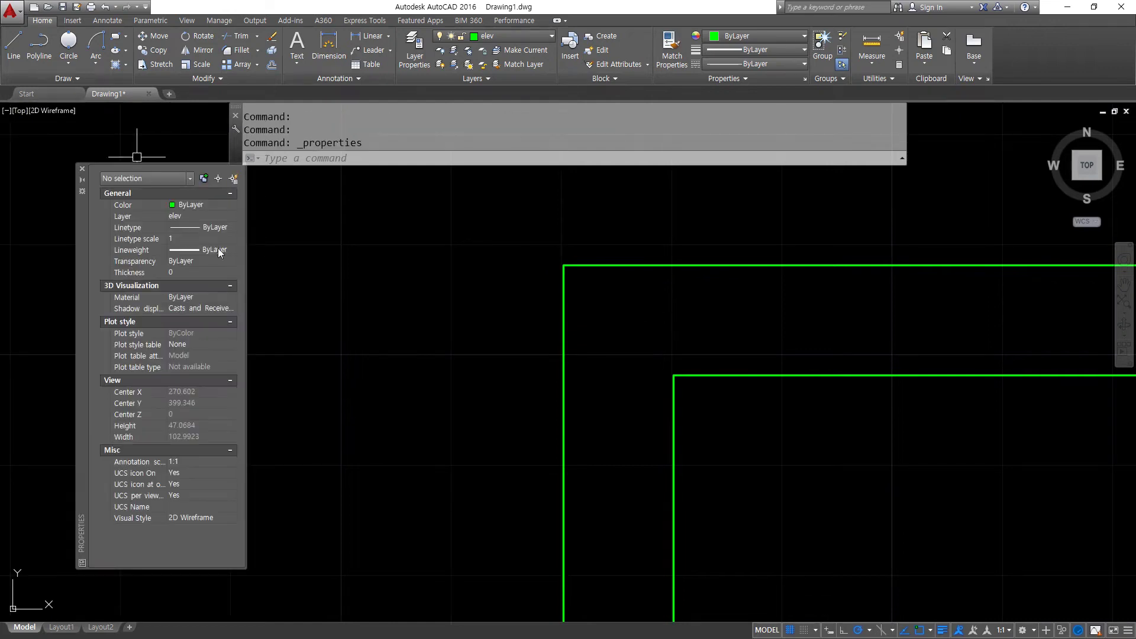
Set the inner rectangle's global width to 1 and clear the selection
left_click(756, 442)
left_click(645, 349)
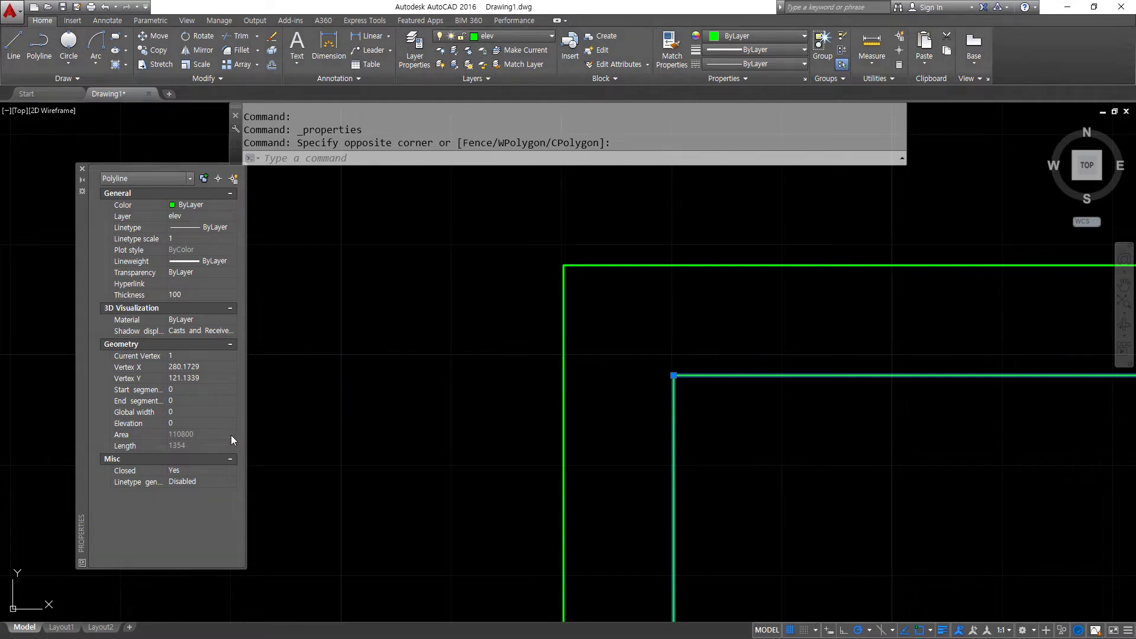
key("Escape")
key("super+plus")
left_click(177, 412)
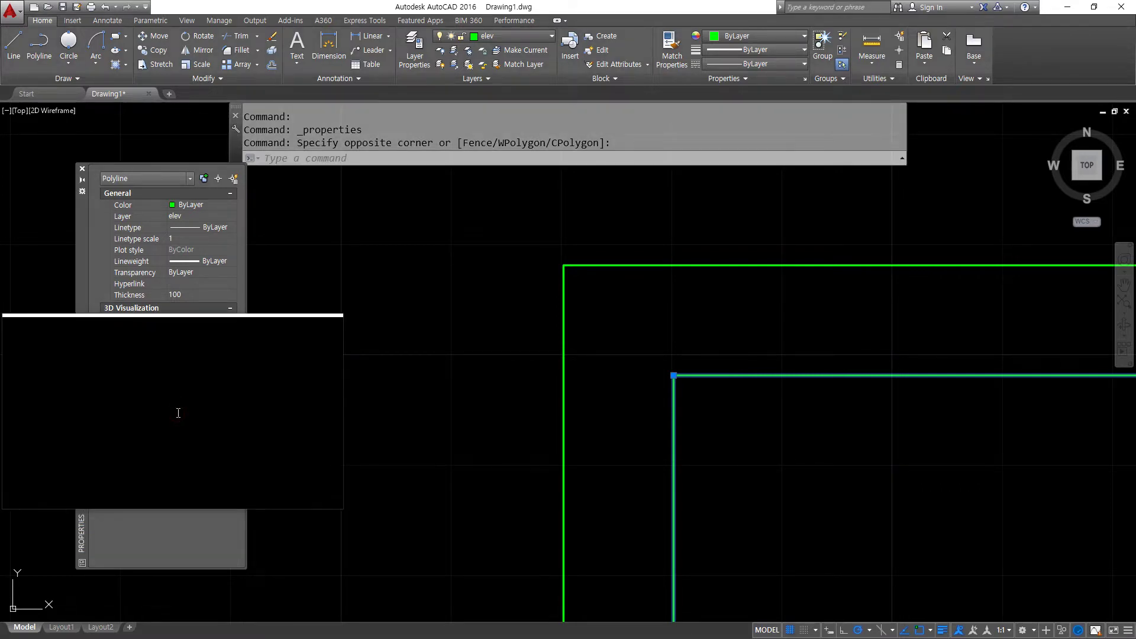
key("Return")
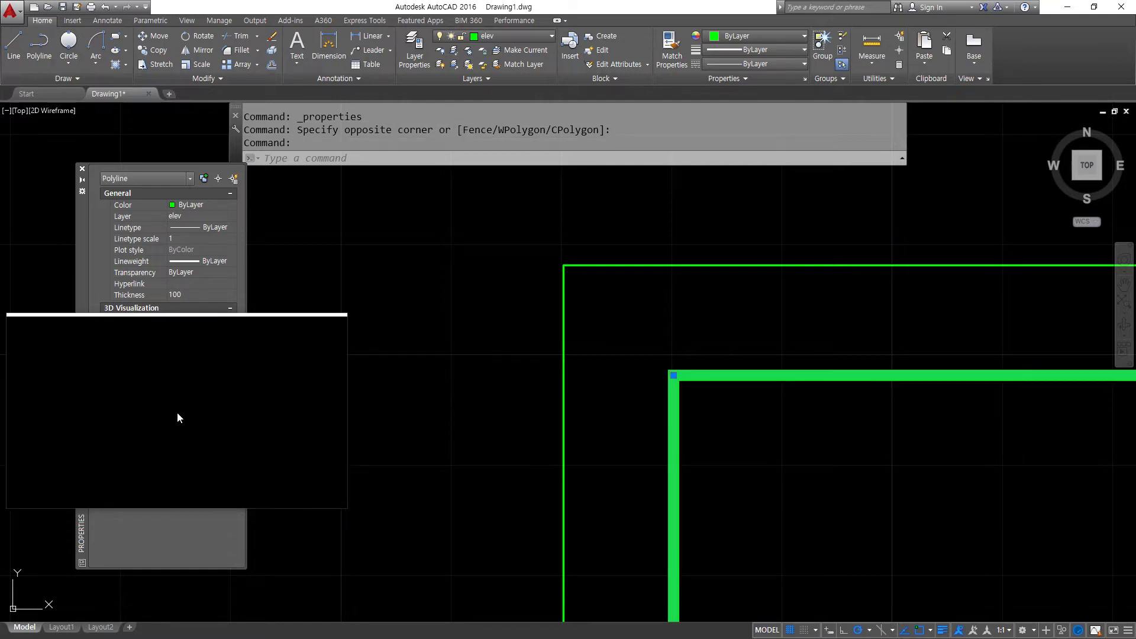
key("super+Escape")
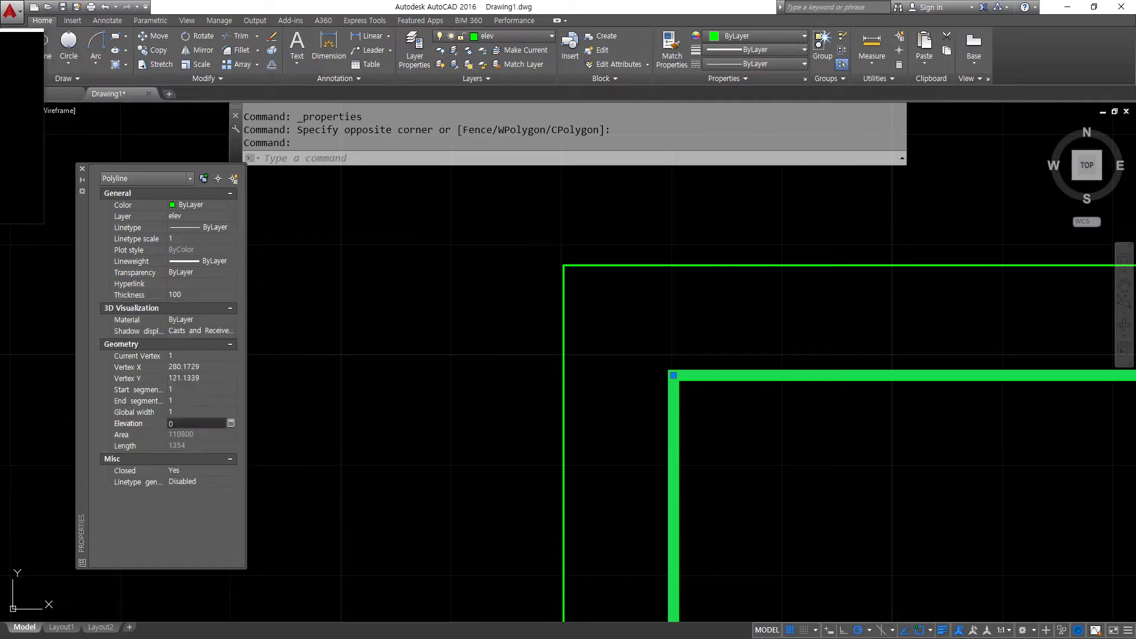
key("Escape")
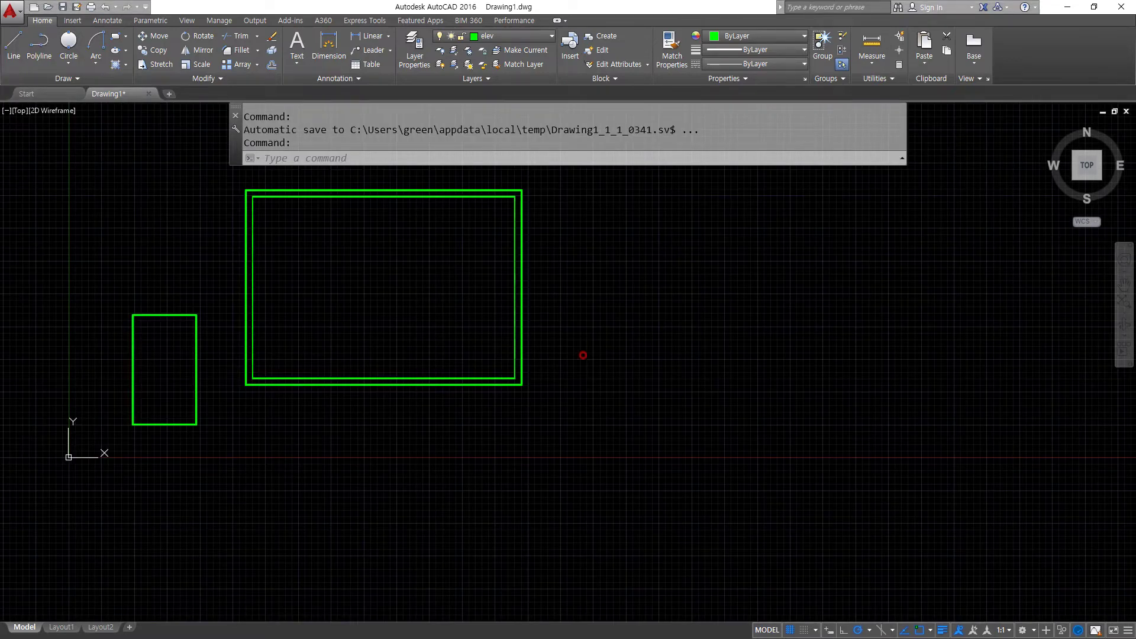
Erase the two nested rectangles
left_click(554, 422)
left_click(437, 341)
key("Delete")
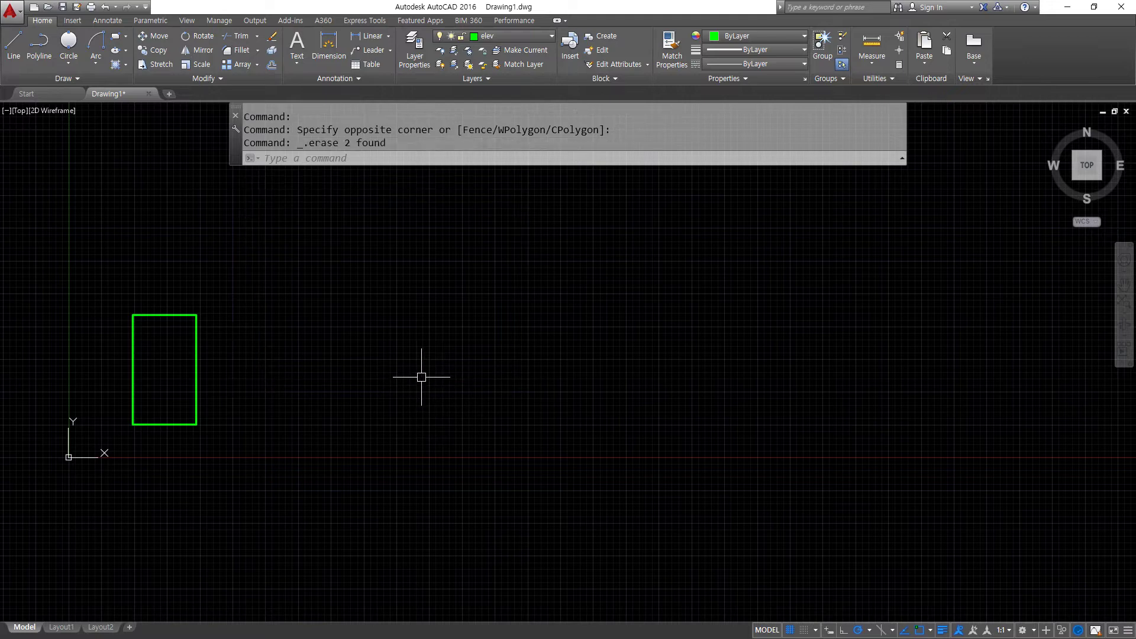
type("rec")
key("Return")
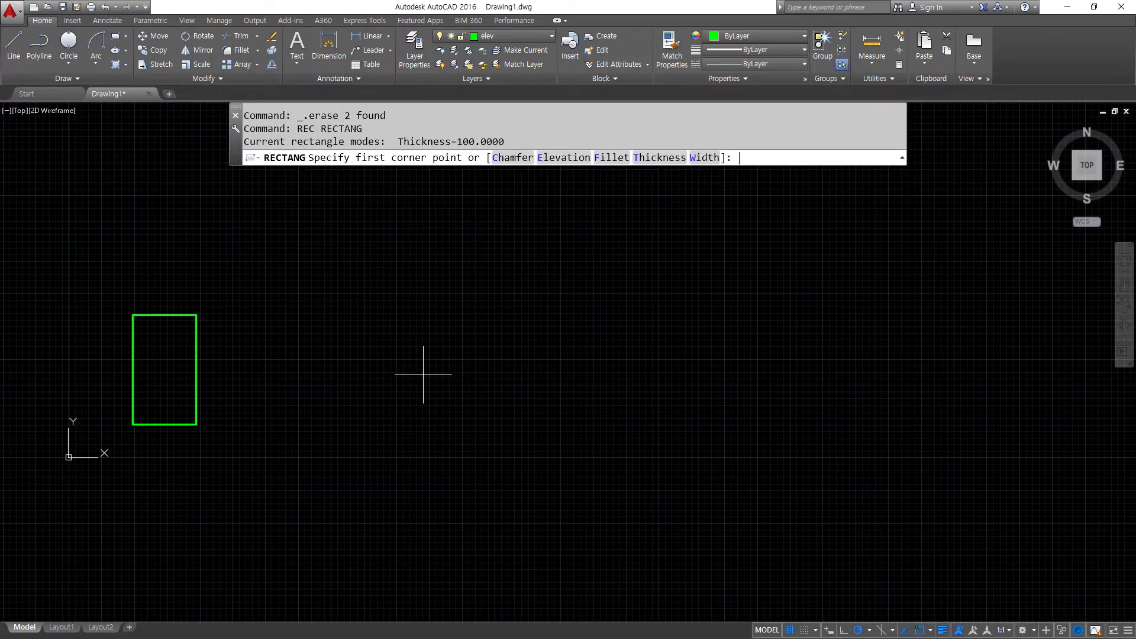
key("super+plus")
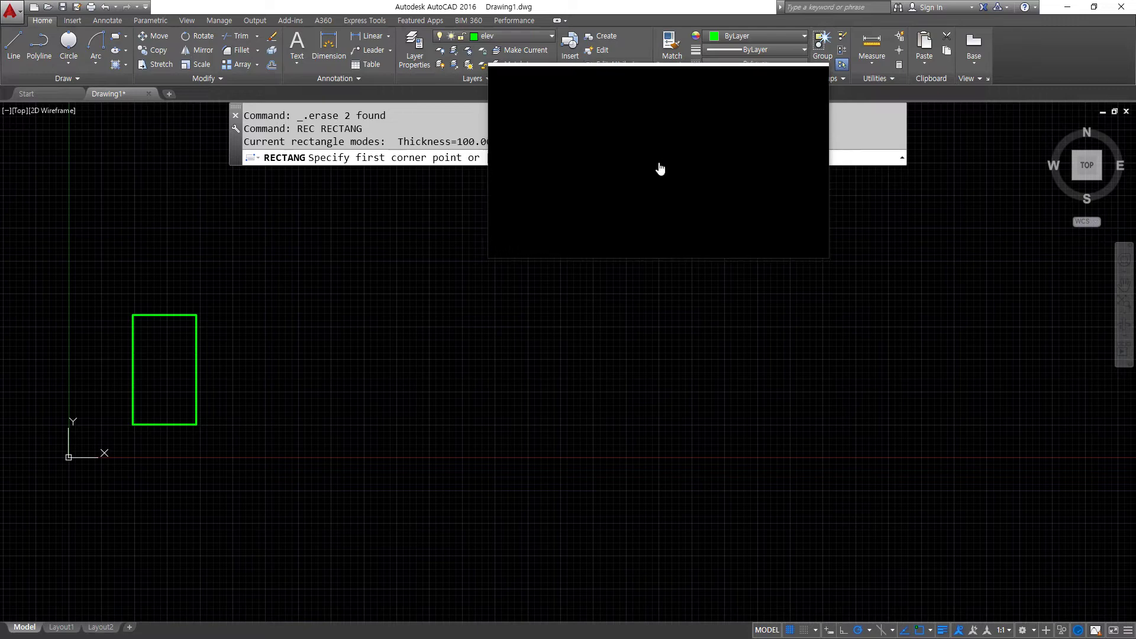
key("Escape")
key("Escape")
Erase the remaining extruded-looking rectangle near the origin
middle_click_drag(512, 382, 525, 322)
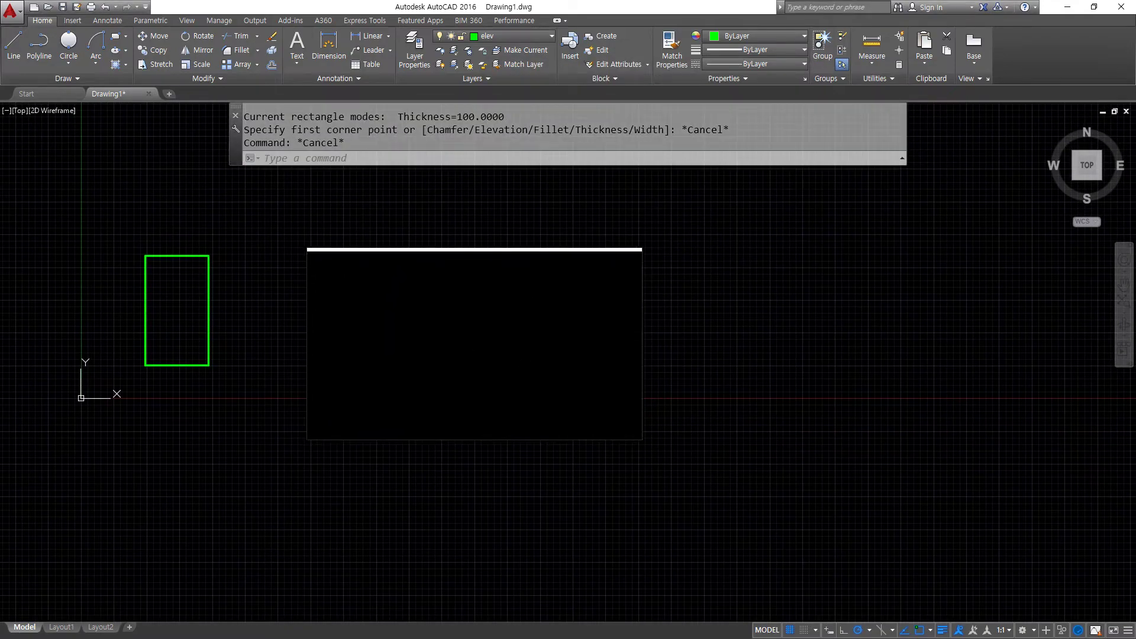
middle_click_drag(400, 385, 480, 264, "shift")
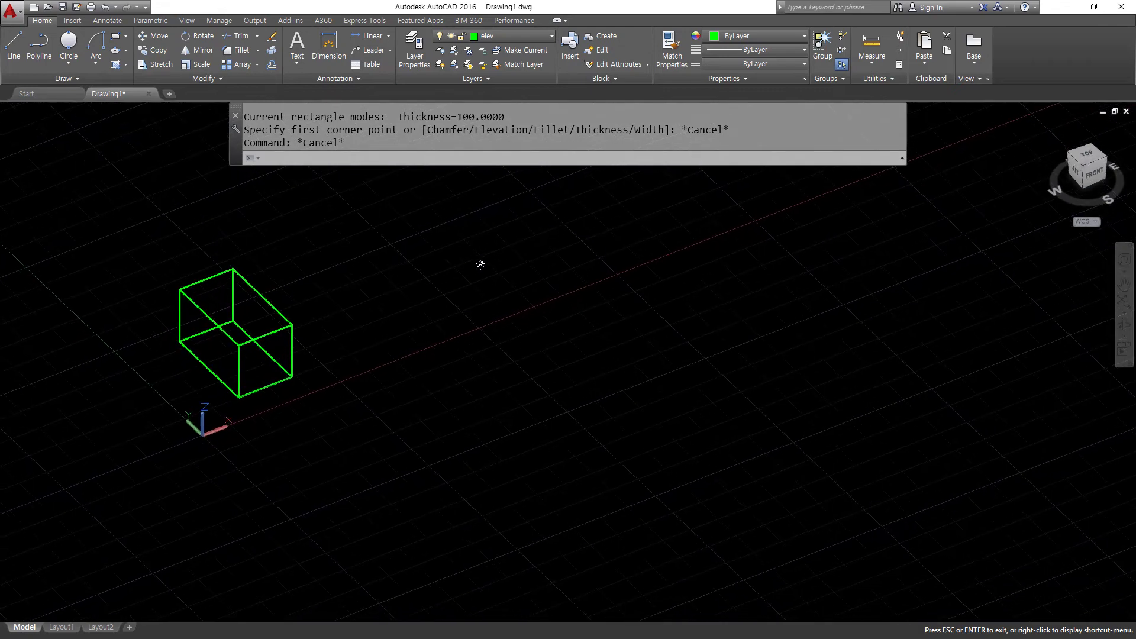
left_click(350, 385)
left_click(152, 274)
key("Delete")
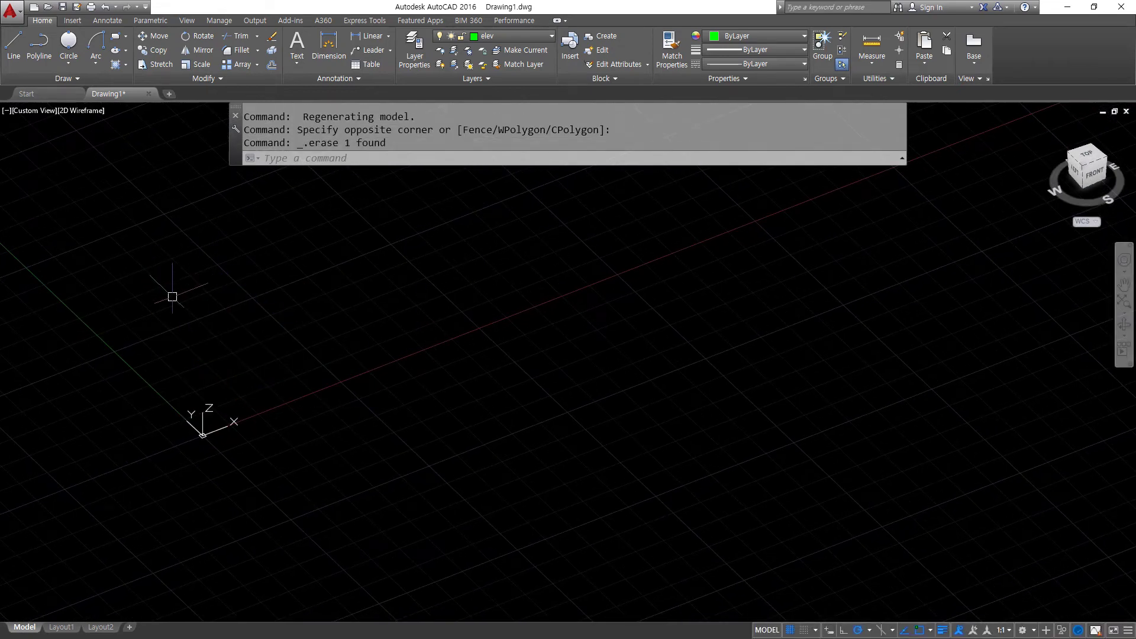
Draw a rectangle beside the origin with the Rectangle command's thickness kept at 100
type("rec")
key("Return")
left_click(643, 157)
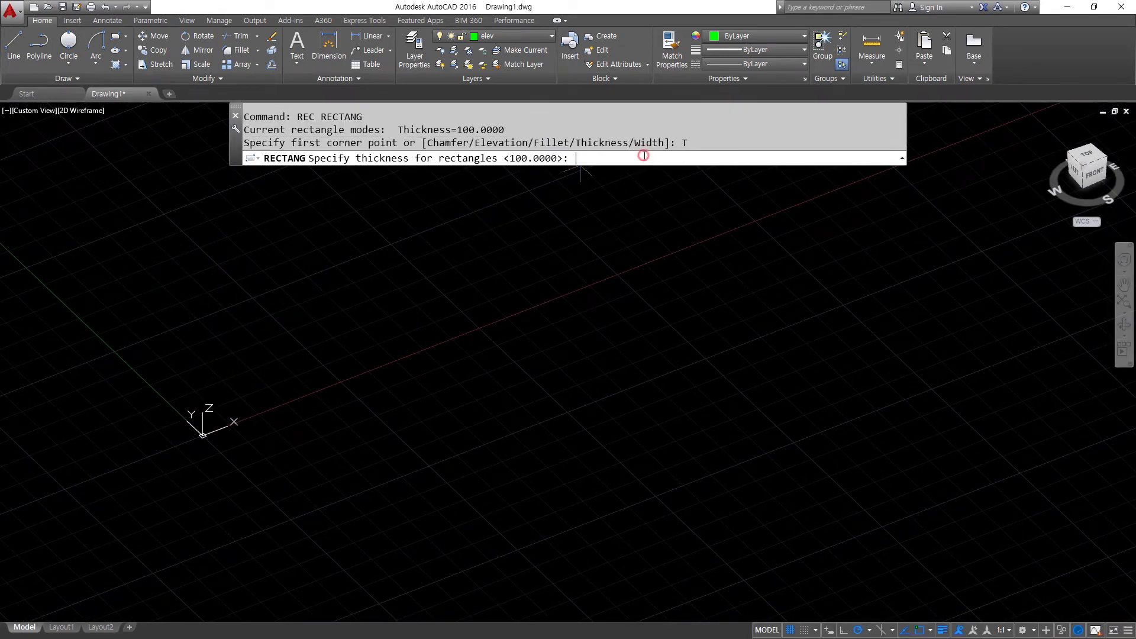
key("Return")
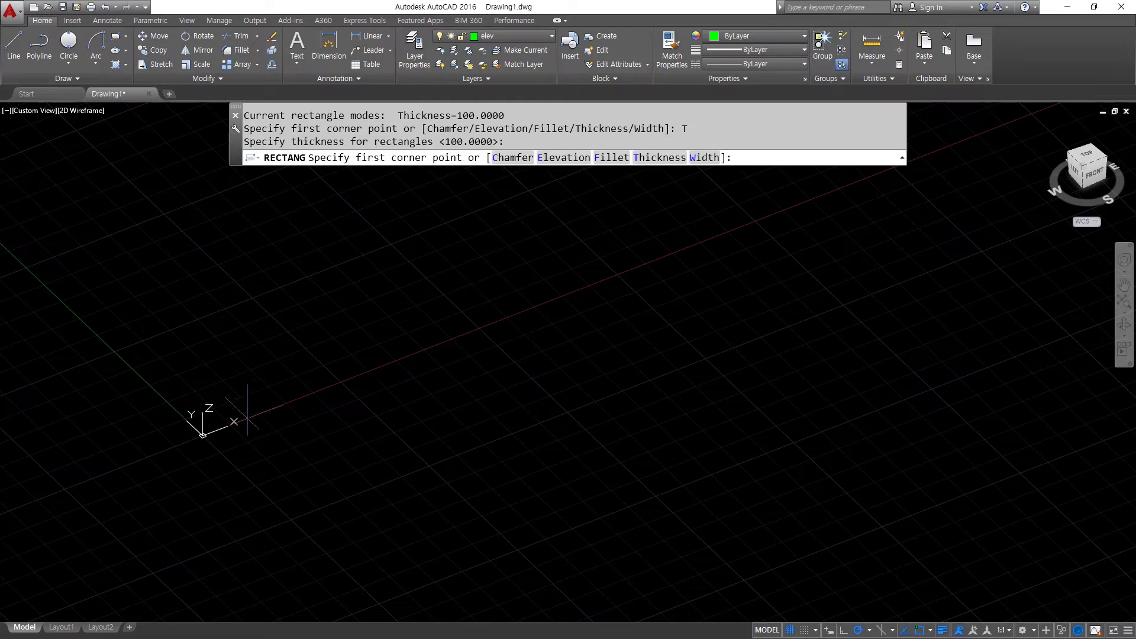
left_click(225, 410)
left_click(321, 259)
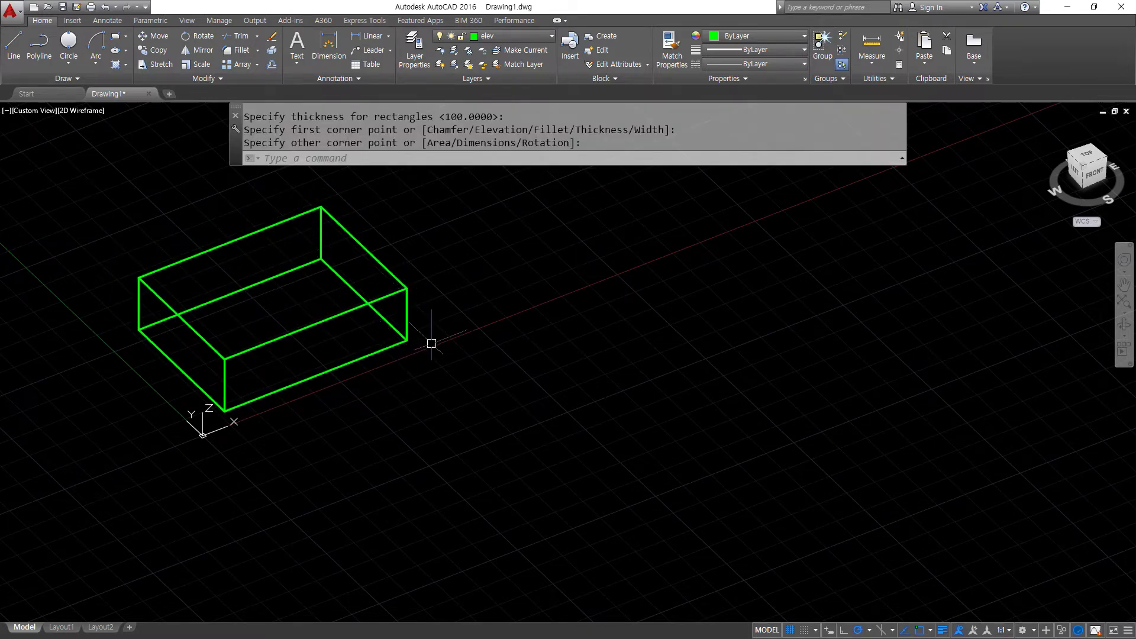
Draw a flat rectangle with thickness 0 next to the thick one, further along the X axis
type("rec")
key("Return")
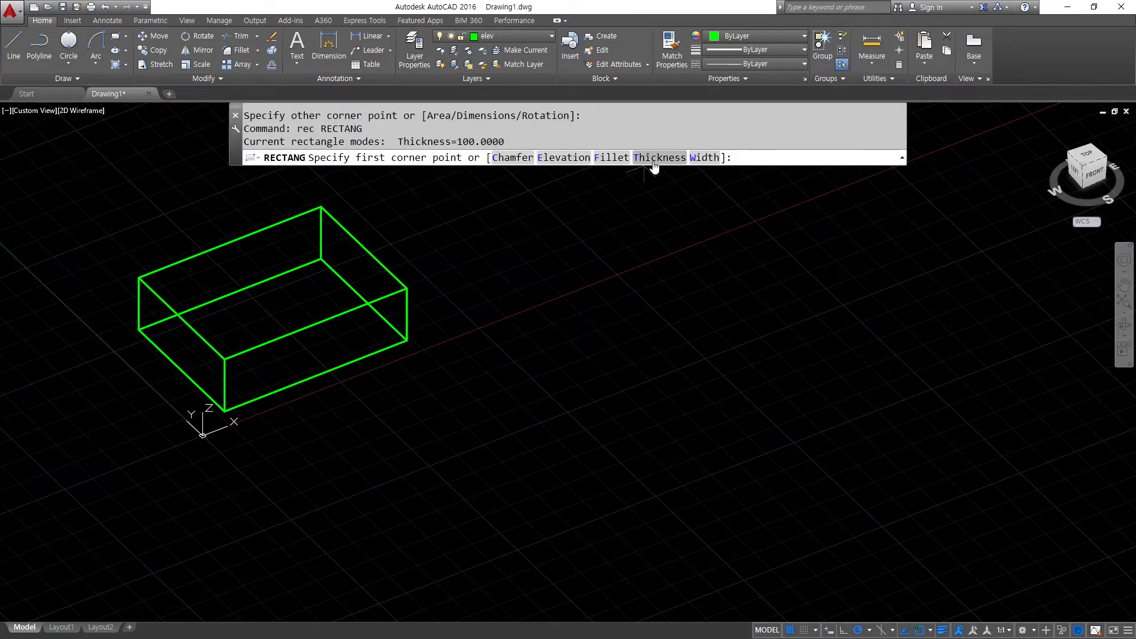
left_click(654, 160)
type("0")
key("Return")
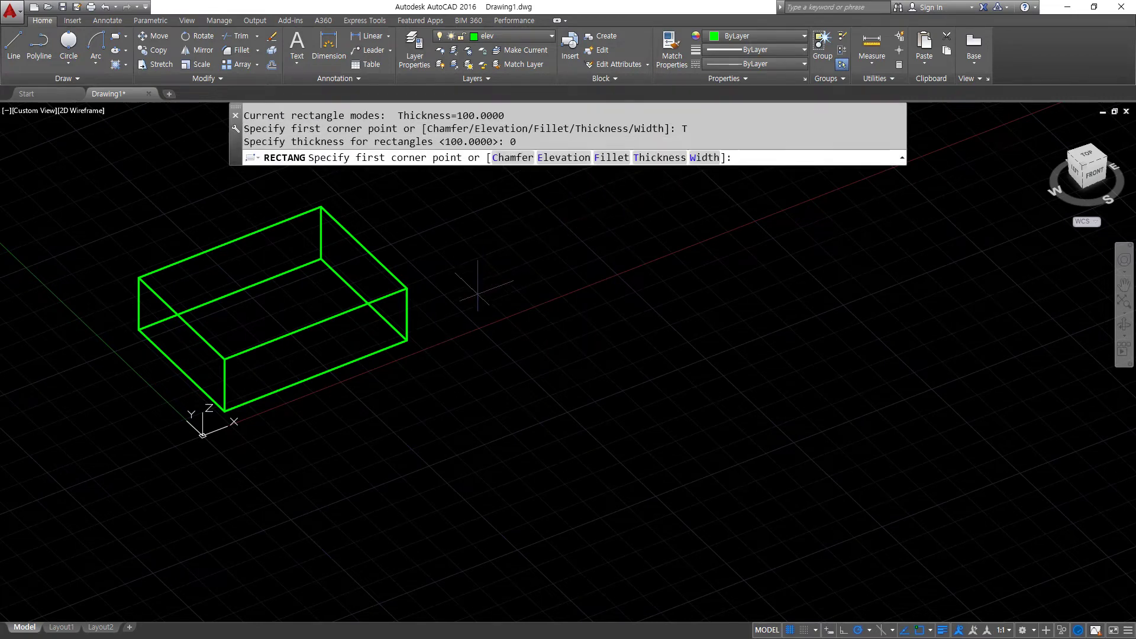
middle_click_drag(477, 288, 421, 401)
left_click(414, 429)
left_click(517, 268)
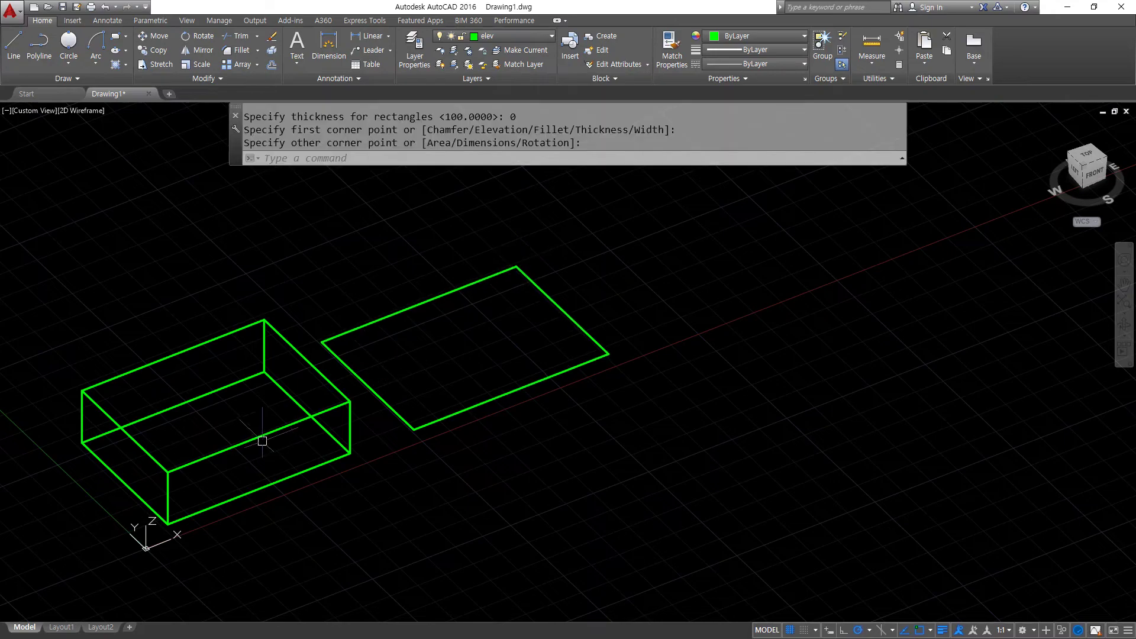
Switch the visual style to Conceptual and orbit around to compare the thick and flat rectangles
middle_click_drag(261, 436, 91, 431, "shift")
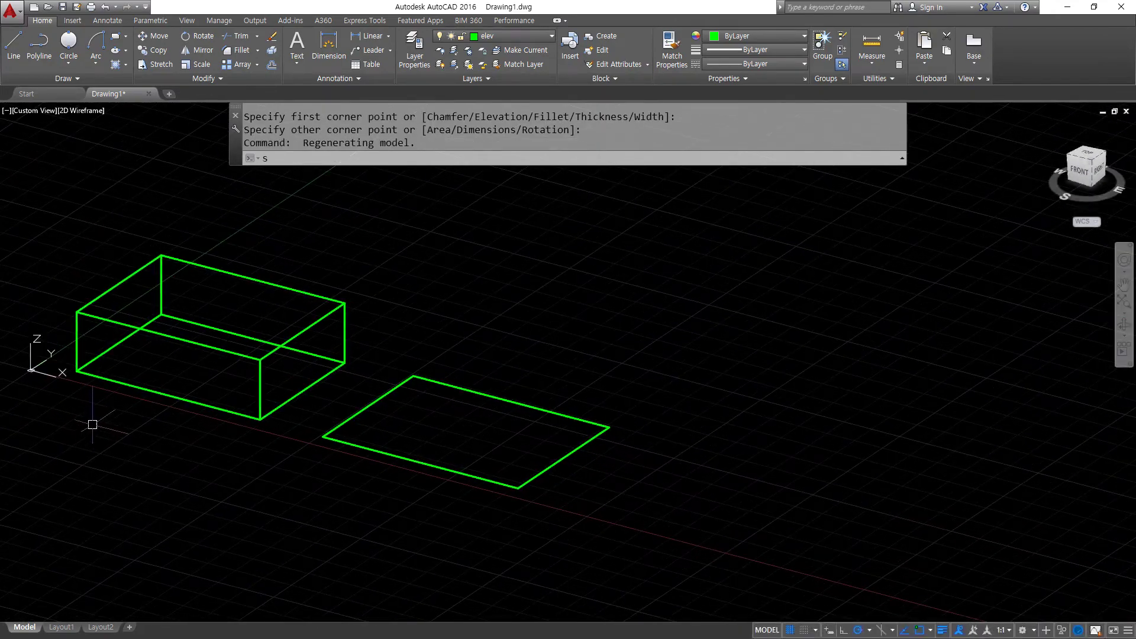
type("sha")
key("Return")
type("c")
key("Return")
middle_click_drag(129, 456, 276, 469, "shift")
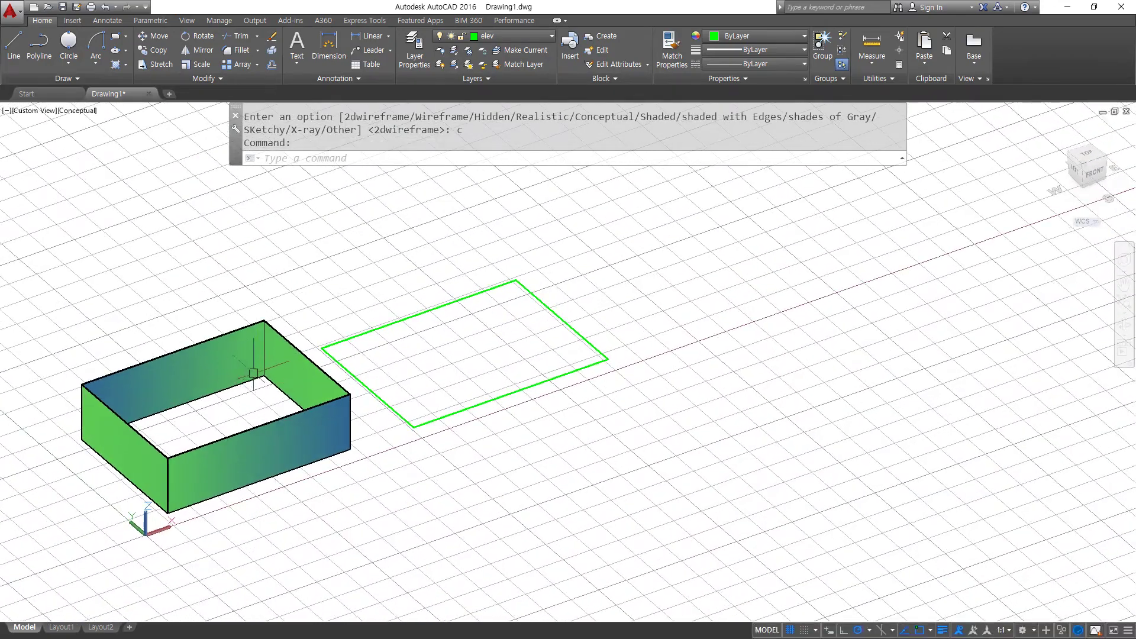
mouse_move(263, 329)
left_mouse_down()
mouse_move(253, 376)
mouse_move(255, 354)
mouse_move(291, 358)
left_mouse_up()
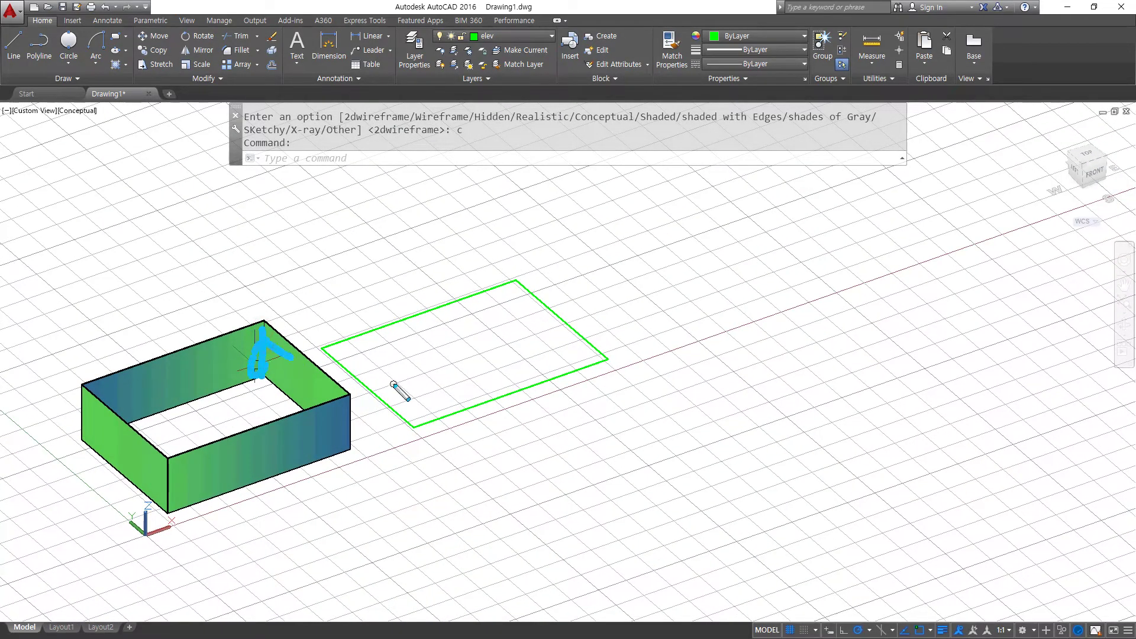
mouse_move(573, 327)
left_mouse_down()
mouse_move(546, 333)
mouse_move(558, 340)
mouse_move(597, 301)
mouse_move(599, 312)
left_mouse_up()
mouse_move(328, 457)
left_mouse_down()
mouse_move(296, 437)
mouse_move(340, 409)
mouse_move(273, 435)
left_mouse_up()
mouse_move(228, 523)
left_mouse_down()
mouse_move(286, 336)
mouse_move(264, 532)
left_mouse_up()
key("Escape")
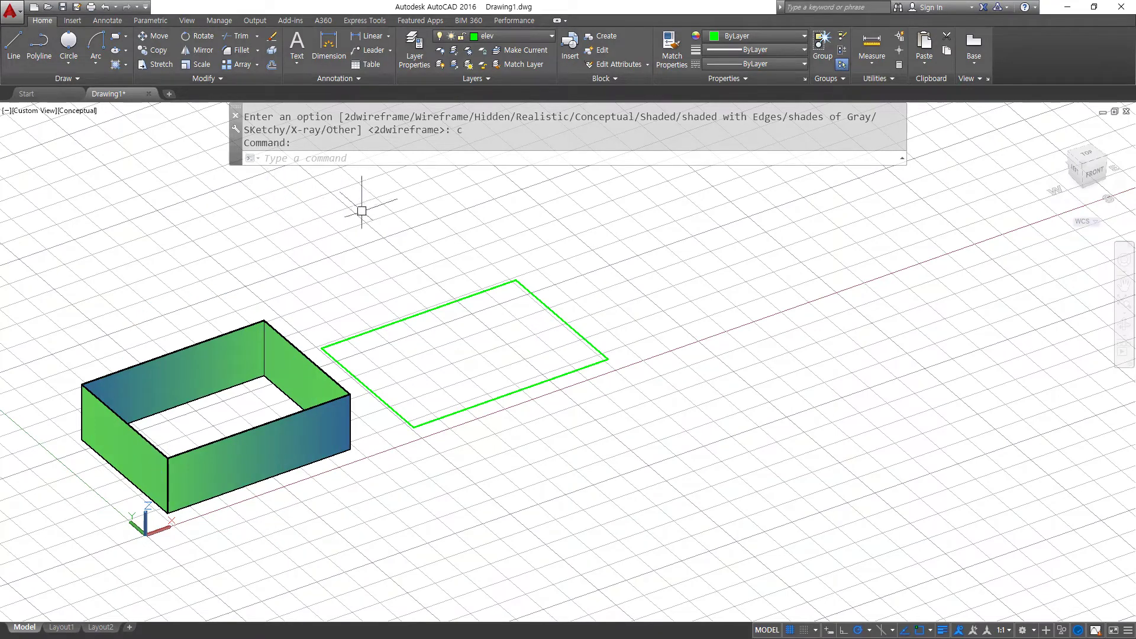
Switch the visual style to 2D Wireframe and return to the plan view of the current UCS
type("sha")
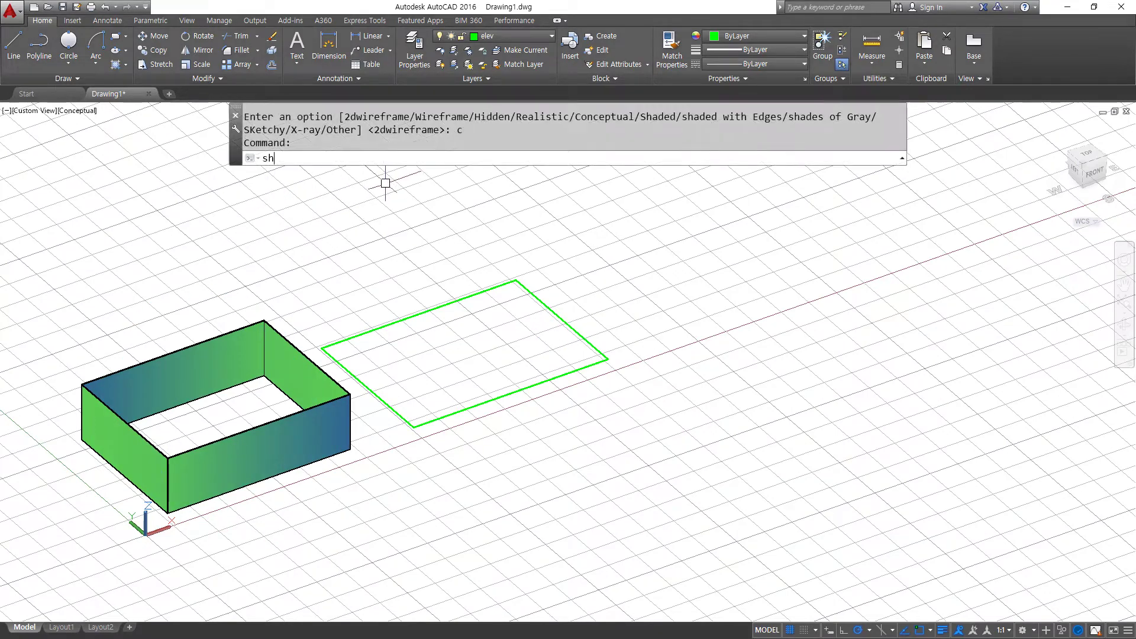
key("Return")
type("2d")
key("Return")
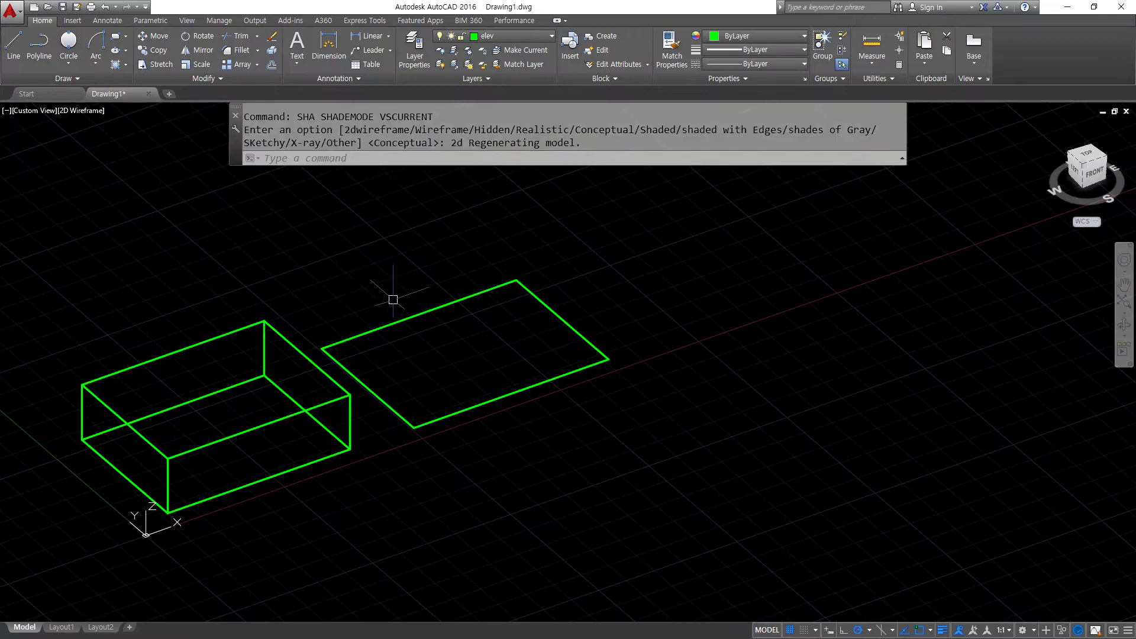
type("plan")
key("Return")
key("Return")
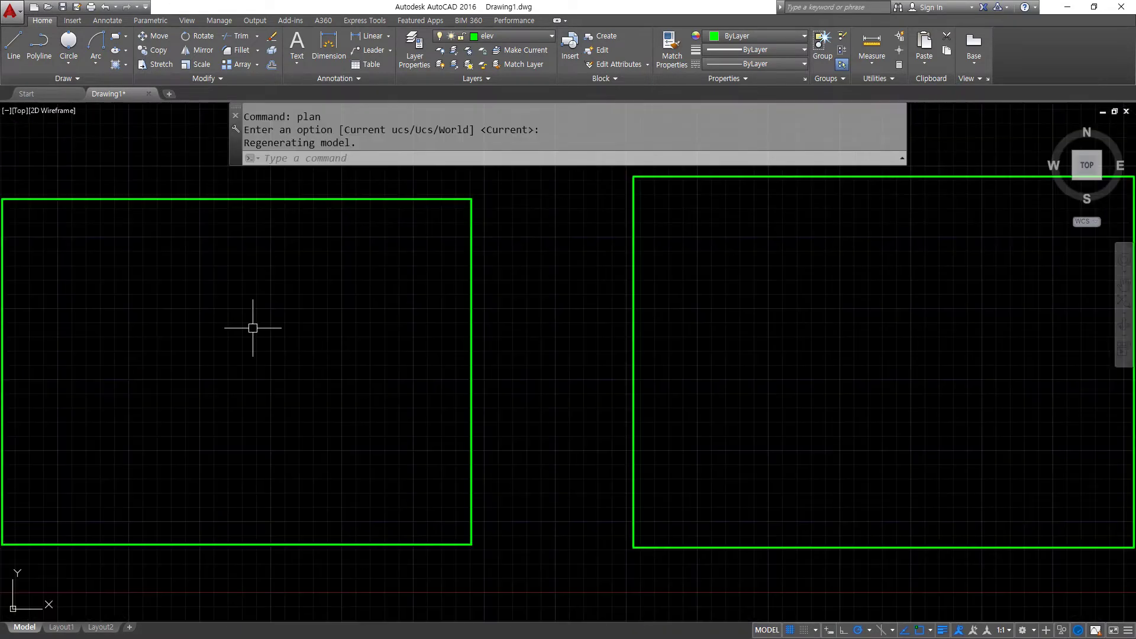
Erase the rectangle with thickness nearest the origin, keeping the flat one
left_click(297, 186)
left_click(217, 281)
type("e")
key("Return")
Draw a rectangle with line width 10 between the origin and the existing flat rectangle
type("rec")
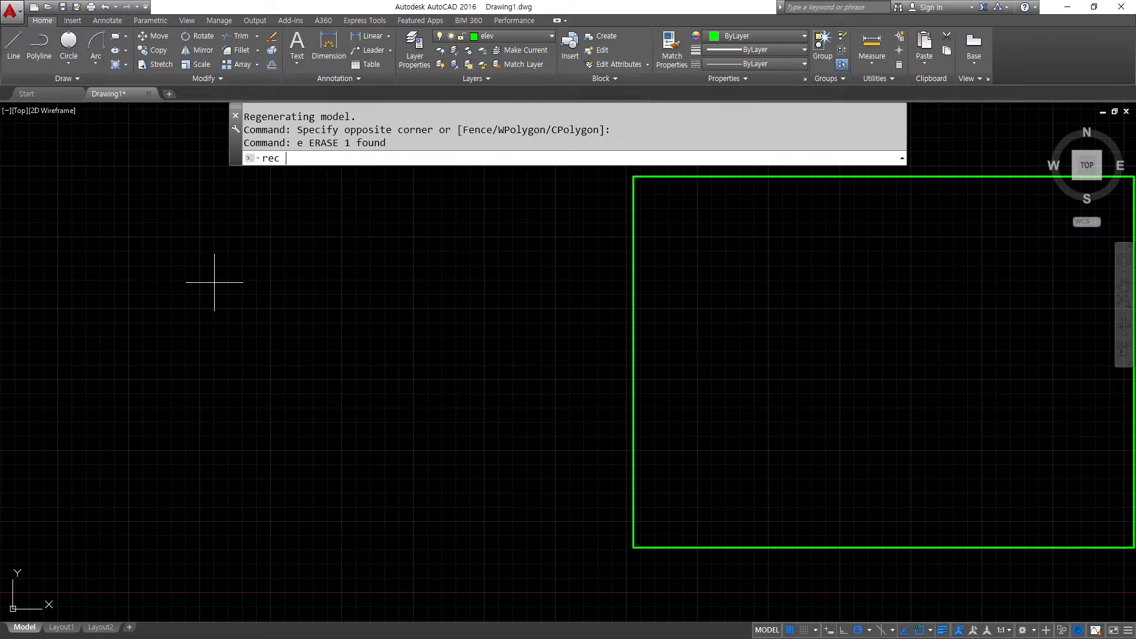
key("Return")
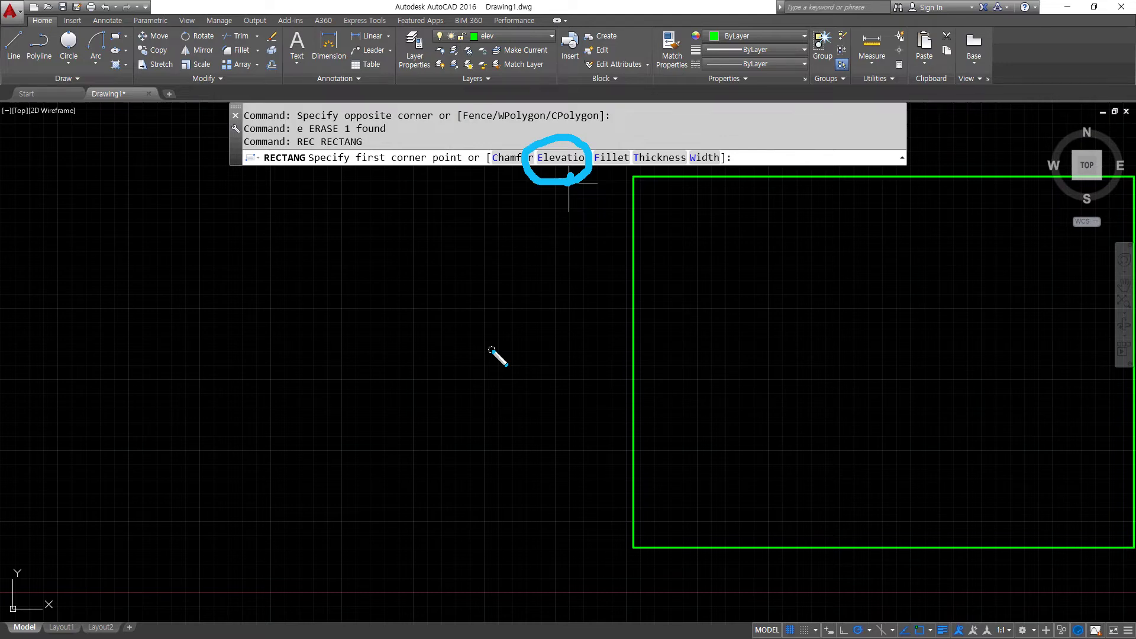
left_click(704, 157)
type("10")
key("Return")
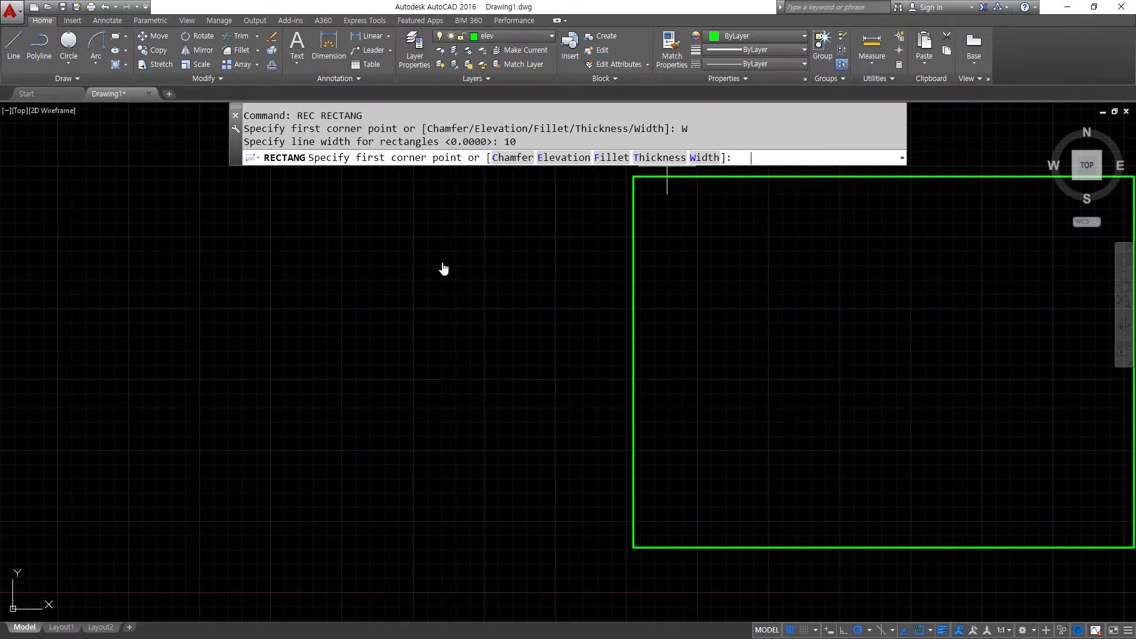
scroll(193, 379, "down", 2)
left_click(123, 478)
left_click(338, 242)
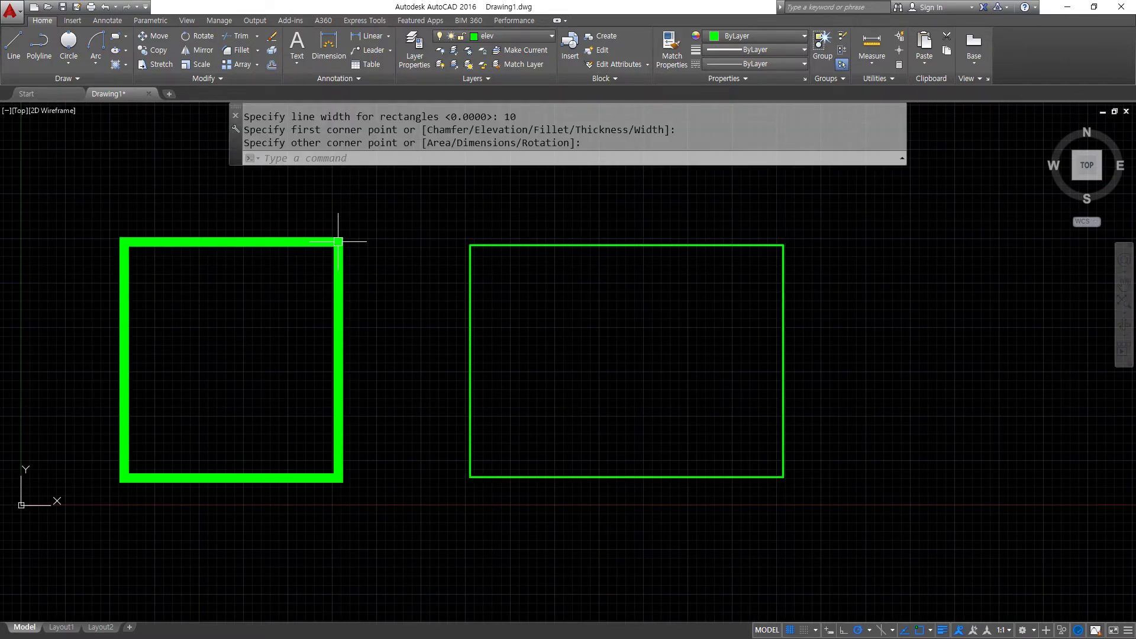
Draw another rectangle with line width 0, partly overlapping the existing thin rectangle
key("Return")
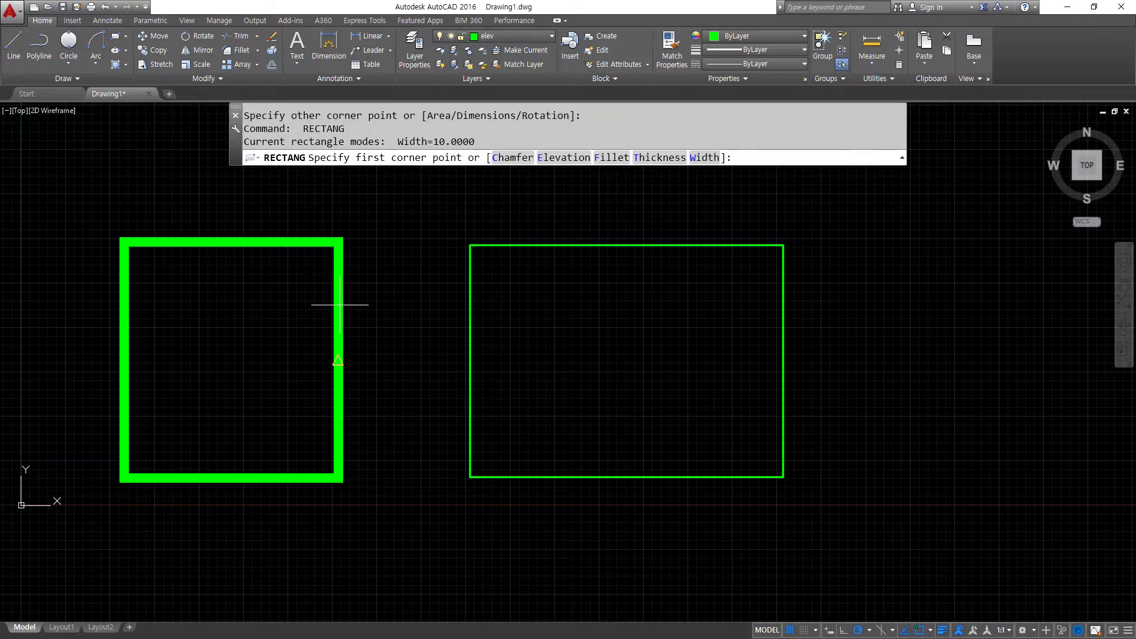
type("w")
key("Return")
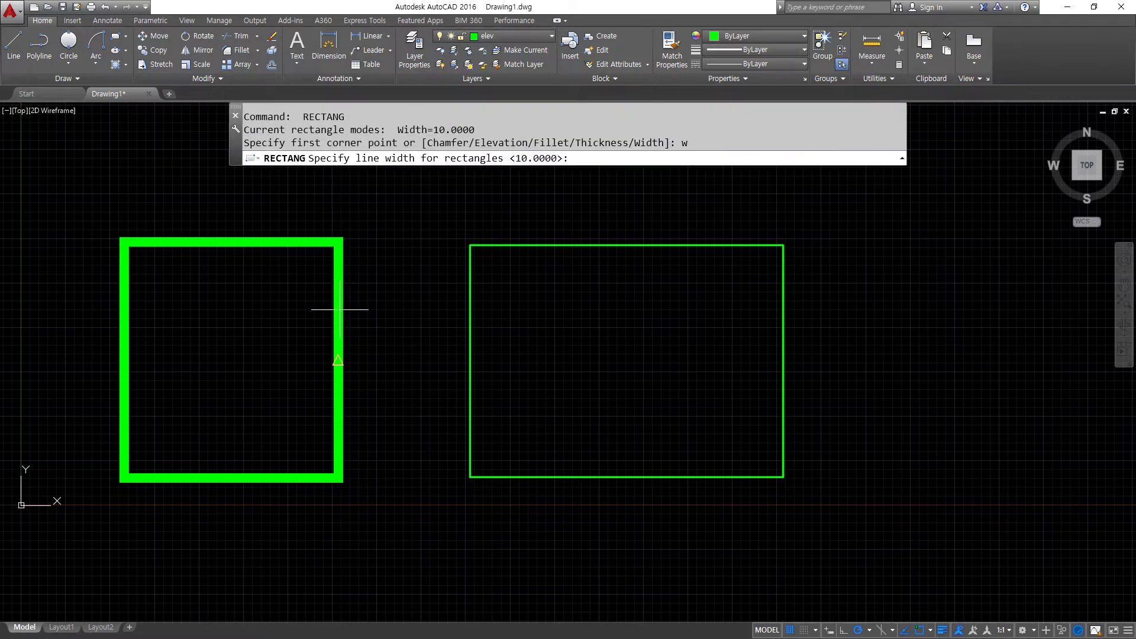
type("0")
key("Return")
left_click(398, 283)
left_click(629, 415)
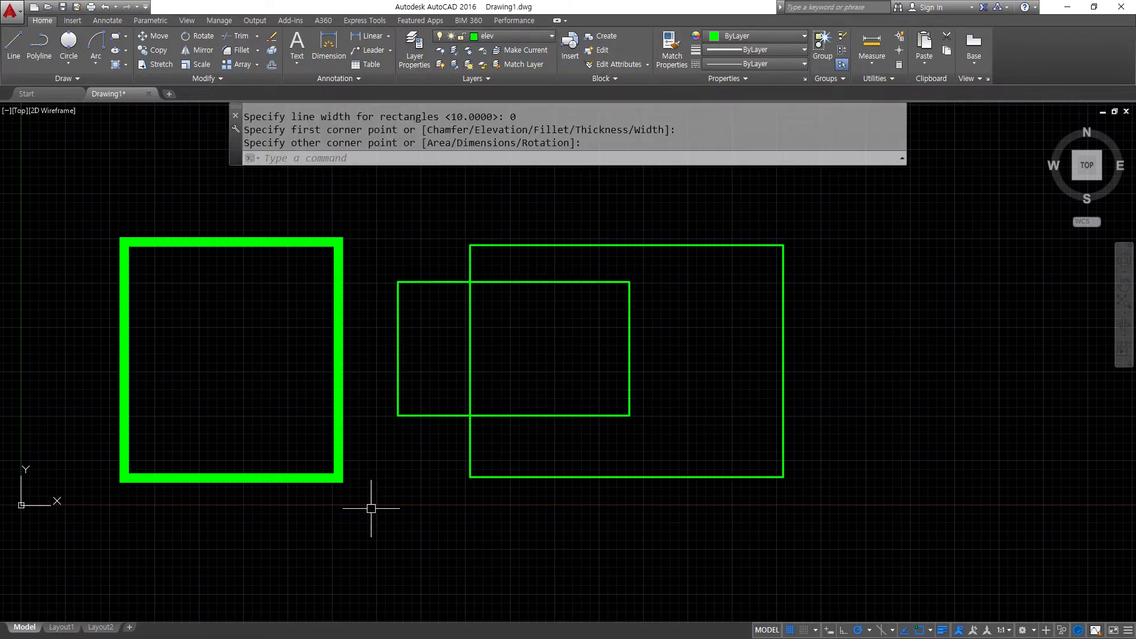
Erase all three rectangles from the drawing
left_click(842, 506)
left_click(261, 168)
type("e")
key("Return")
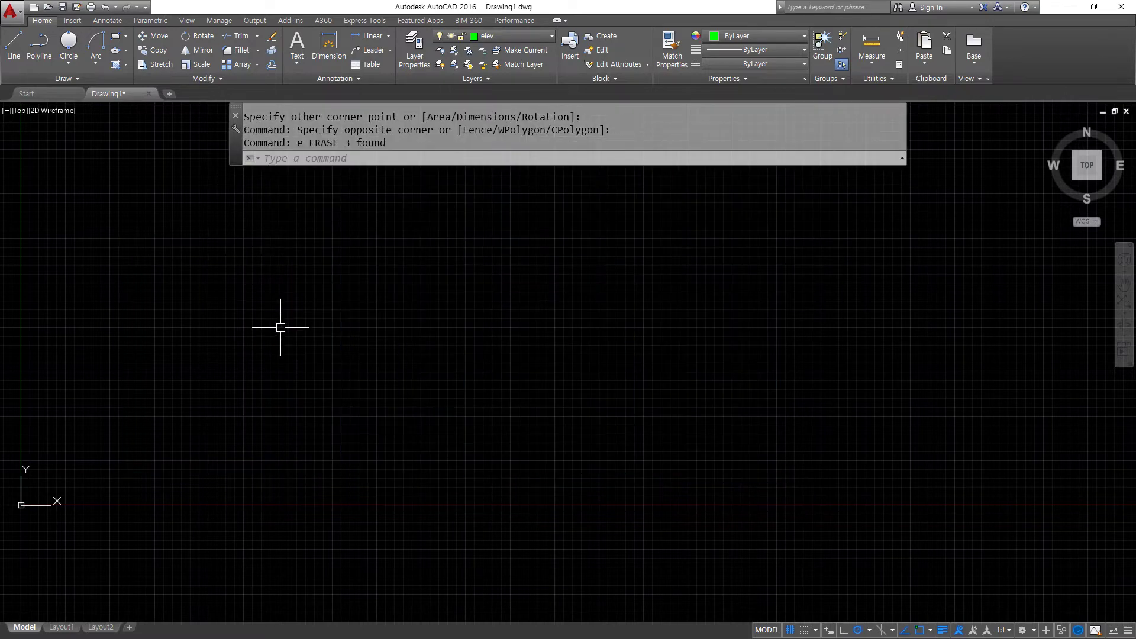
Start the Rectangle command and point out its Chamfer and Fillet options
type("rec")
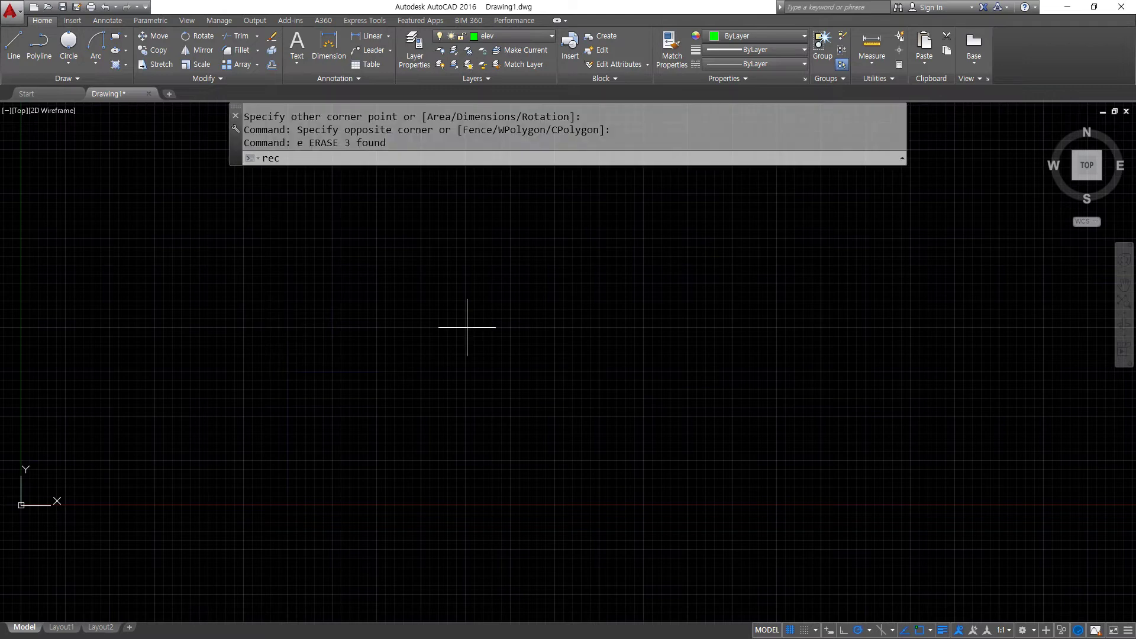
key("Return")
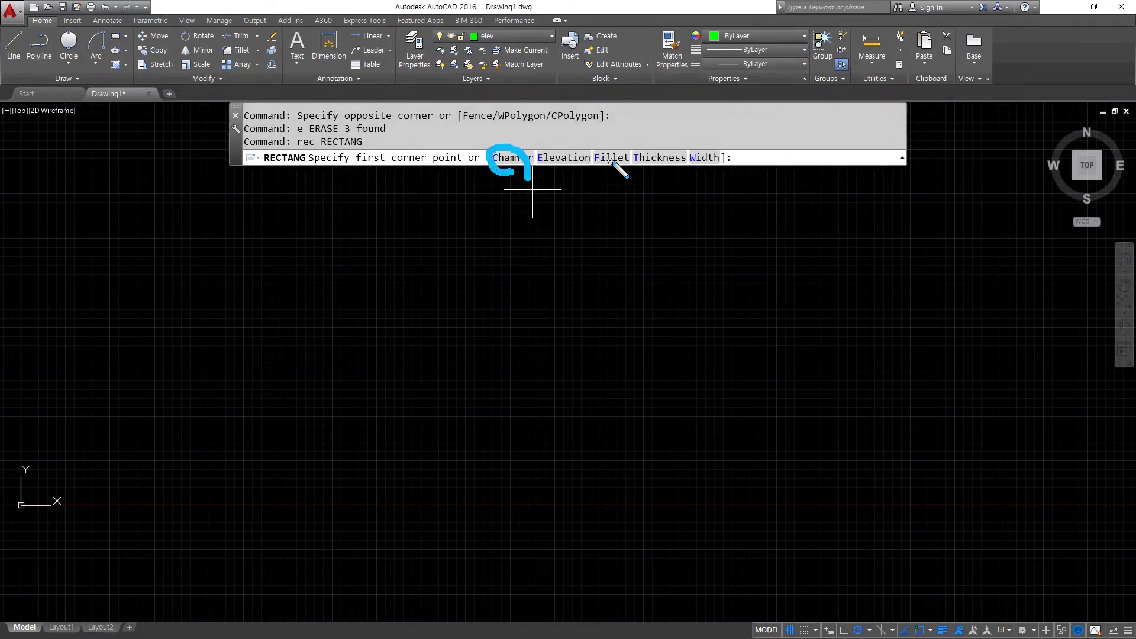
left_click_drag(610, 161, 589, 218)
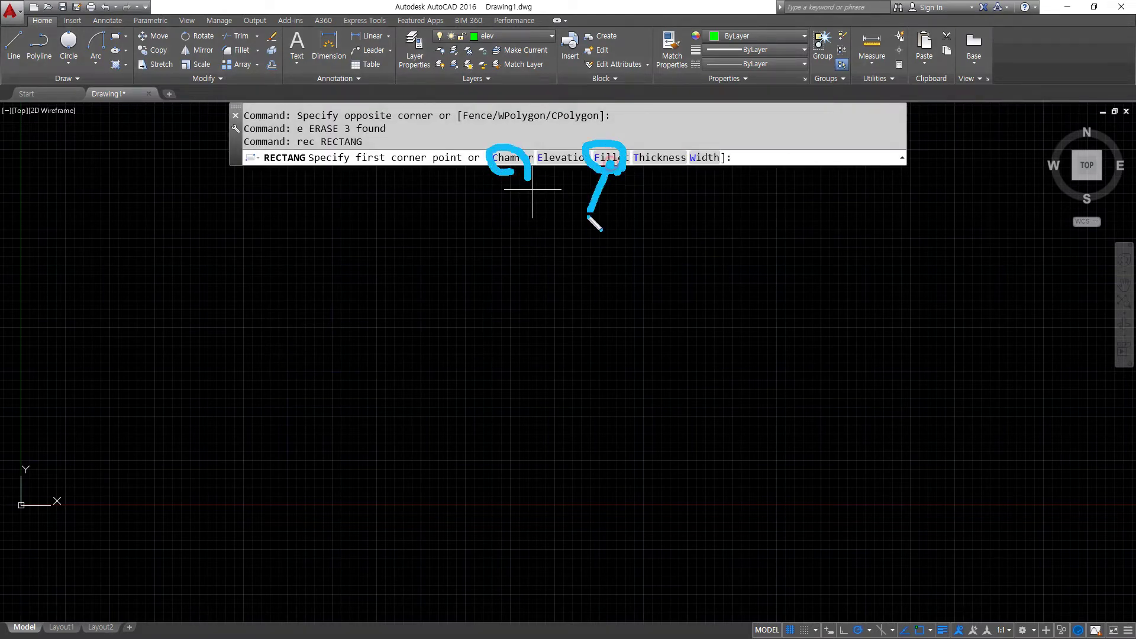
mouse_move(527, 176)
left_mouse_down()
mouse_move(584, 223)
mouse_move(581, 283)
mouse_move(609, 274)
mouse_move(537, 261)
left_mouse_up()
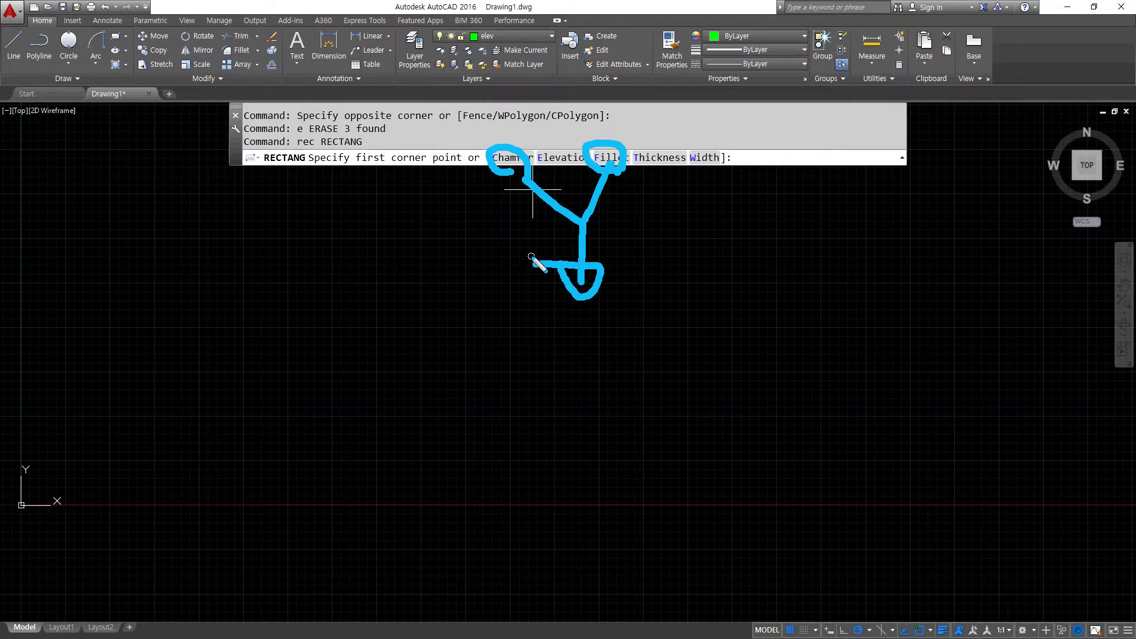
key("Escape")
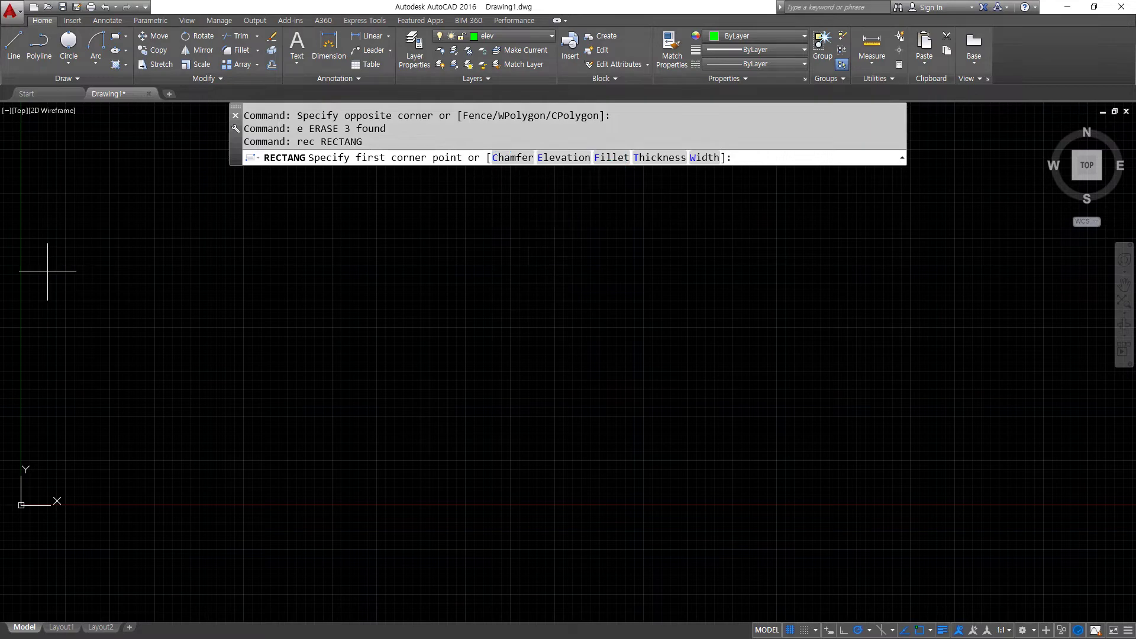
Switch to the Notepad notes and add the line "Fillet (F 모깍기)" below the border line notes
key("alt+Tab")
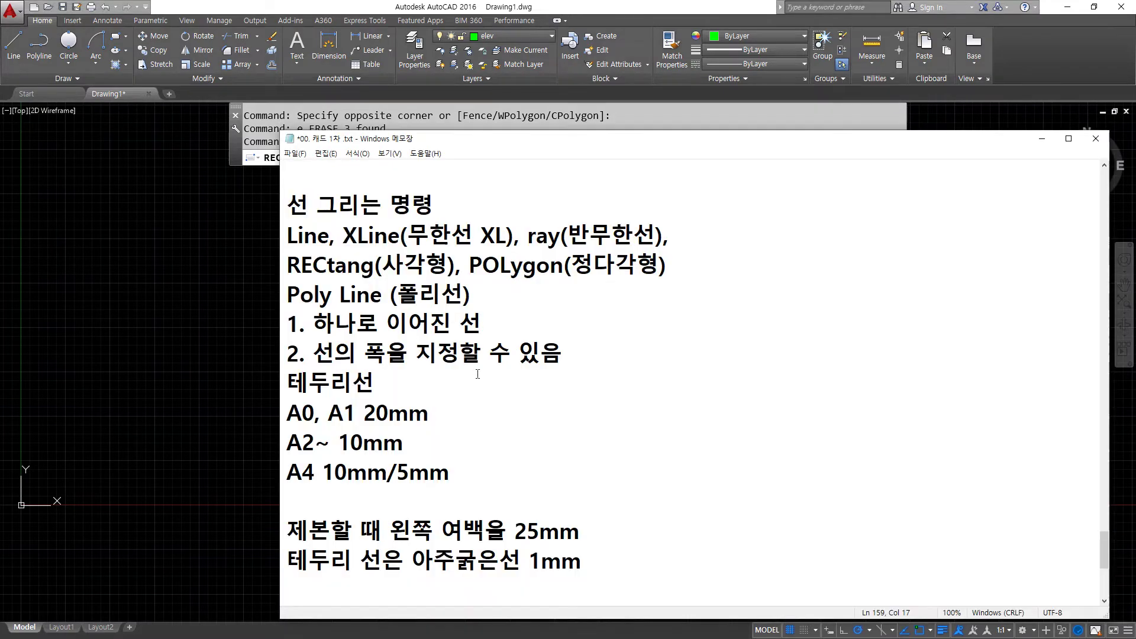
scroll(498, 521, "down", 2)
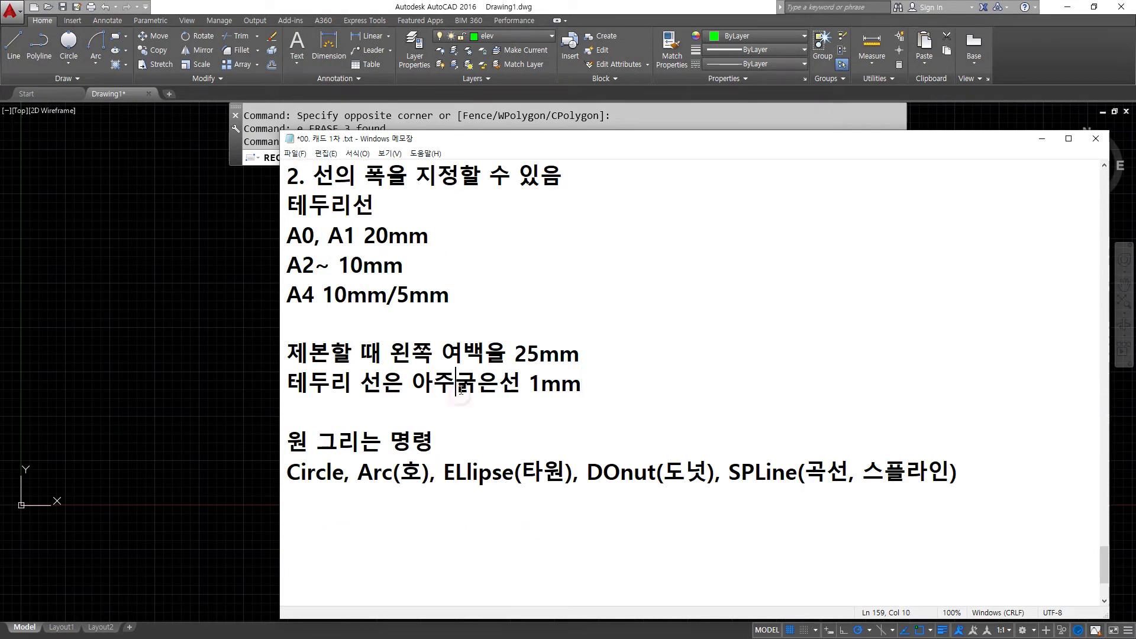
key("Return")
key("Return")
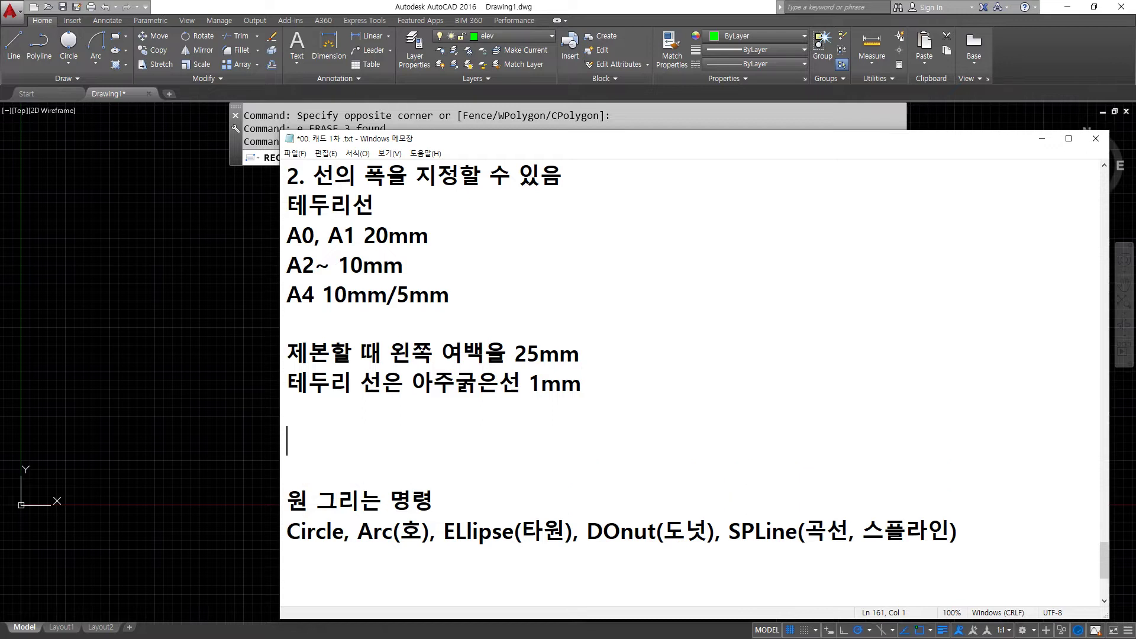
type("Fillet (")
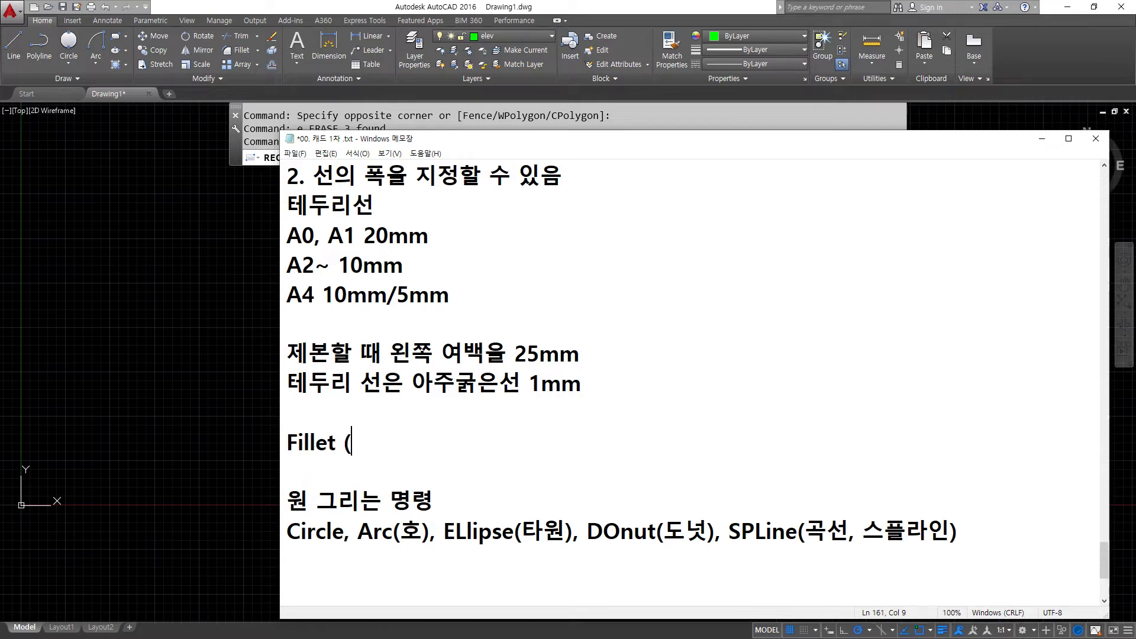
type("F 모깍기)")
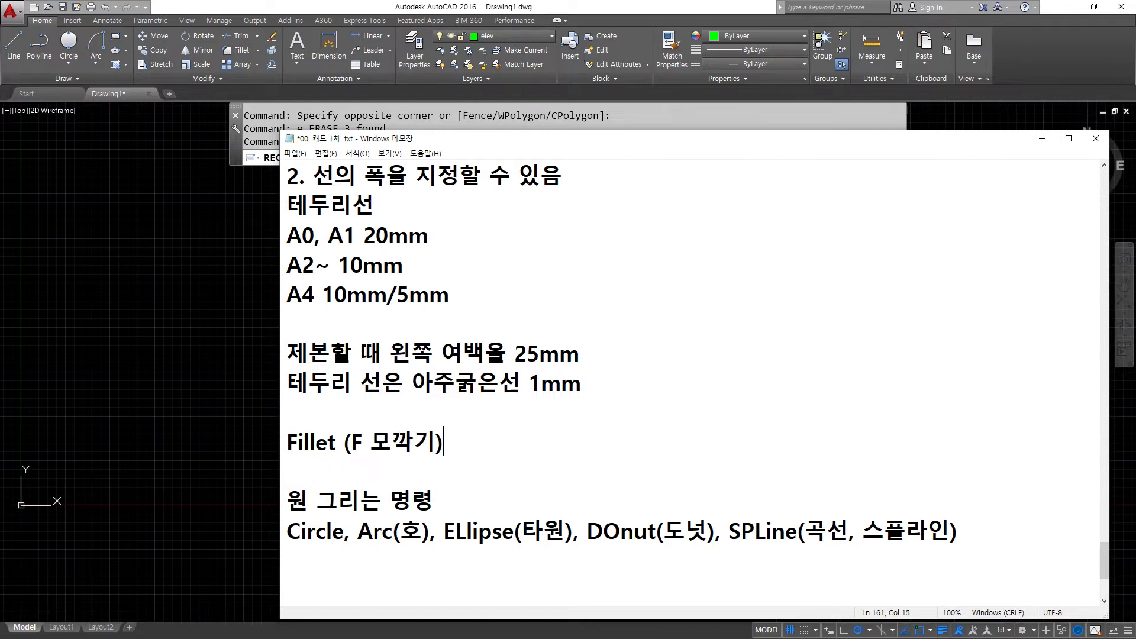
Add the line "CHAmfer(CHA 모따기)" directly below the Fillet note
key("Return")
type("CH")
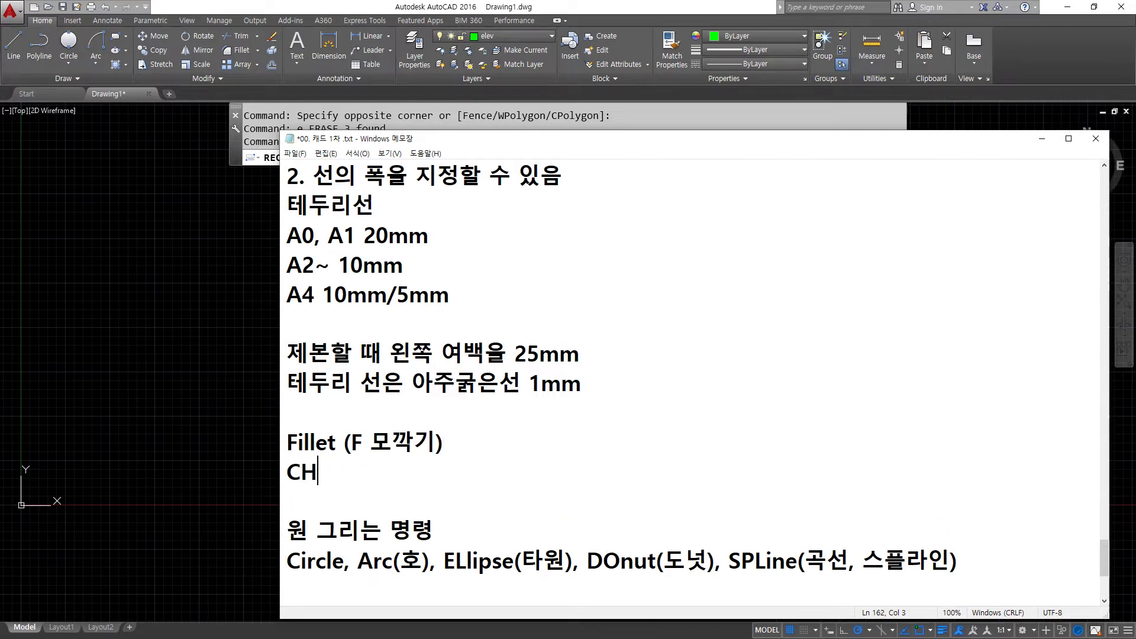
type("Amfer(")
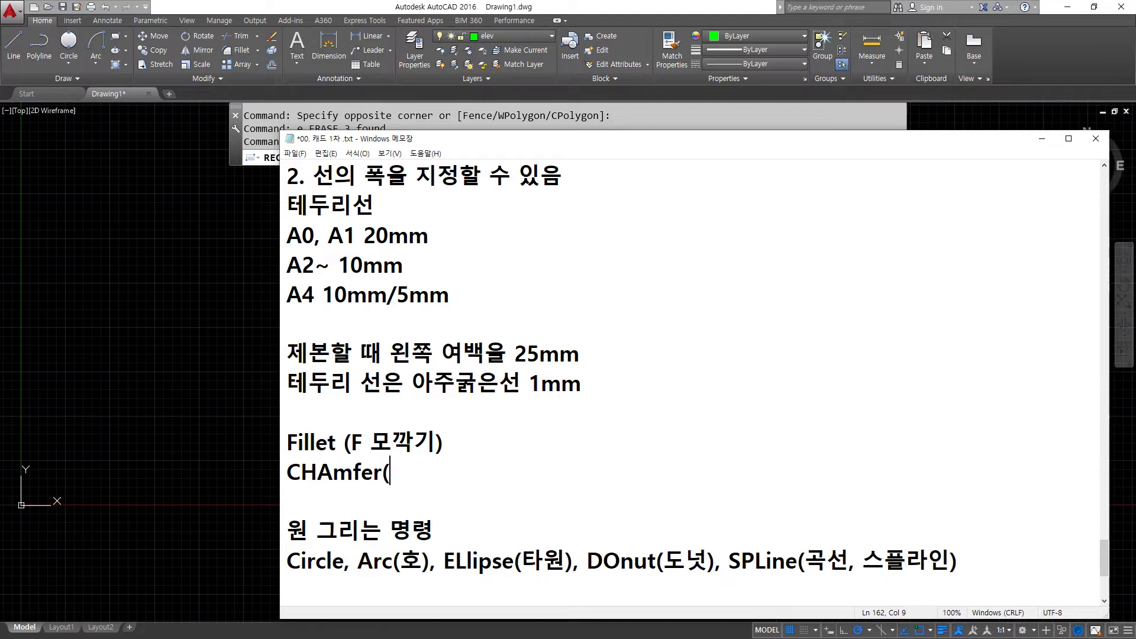
type("CHA 모ㄸ")
type("ㅏ기)")
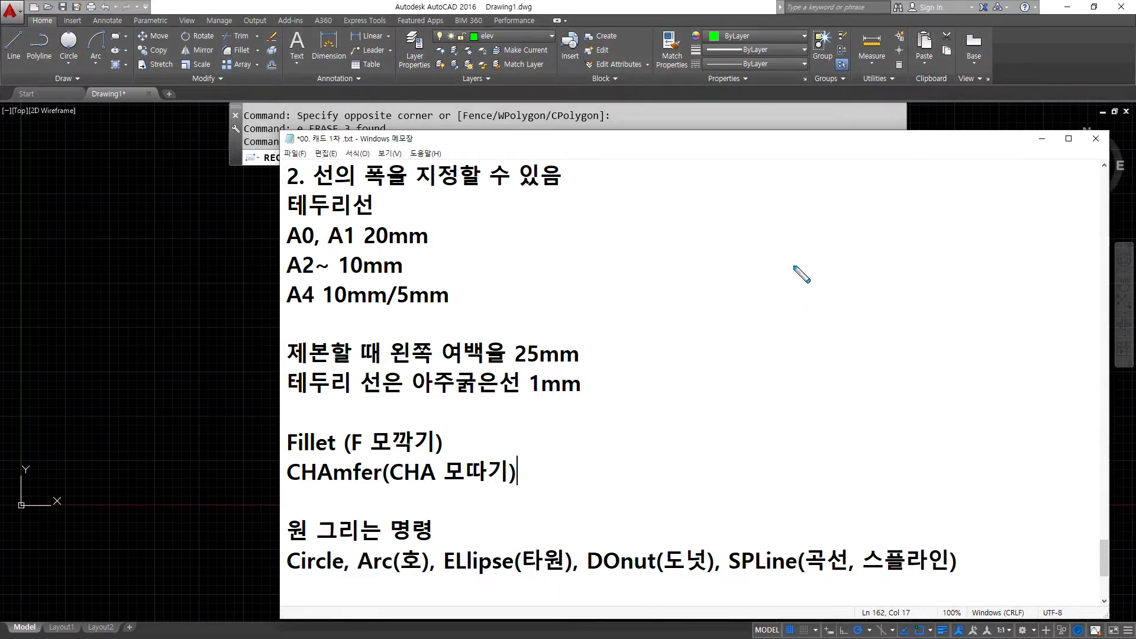
mouse_move(633, 229)
left_mouse_down()
mouse_move(737, 225)
mouse_move(747, 325)
mouse_move(575, 356)
left_mouse_up()
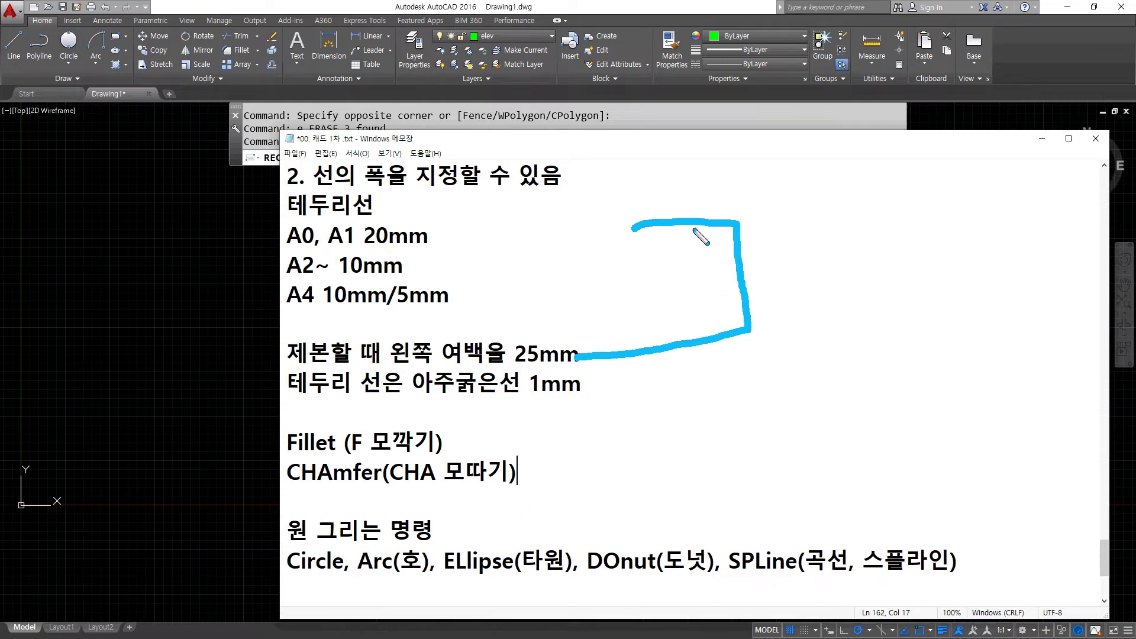
mouse_move(693, 226)
left_mouse_down()
mouse_move(718, 245)
mouse_move(743, 299)
mouse_move(720, 336)
left_mouse_up()
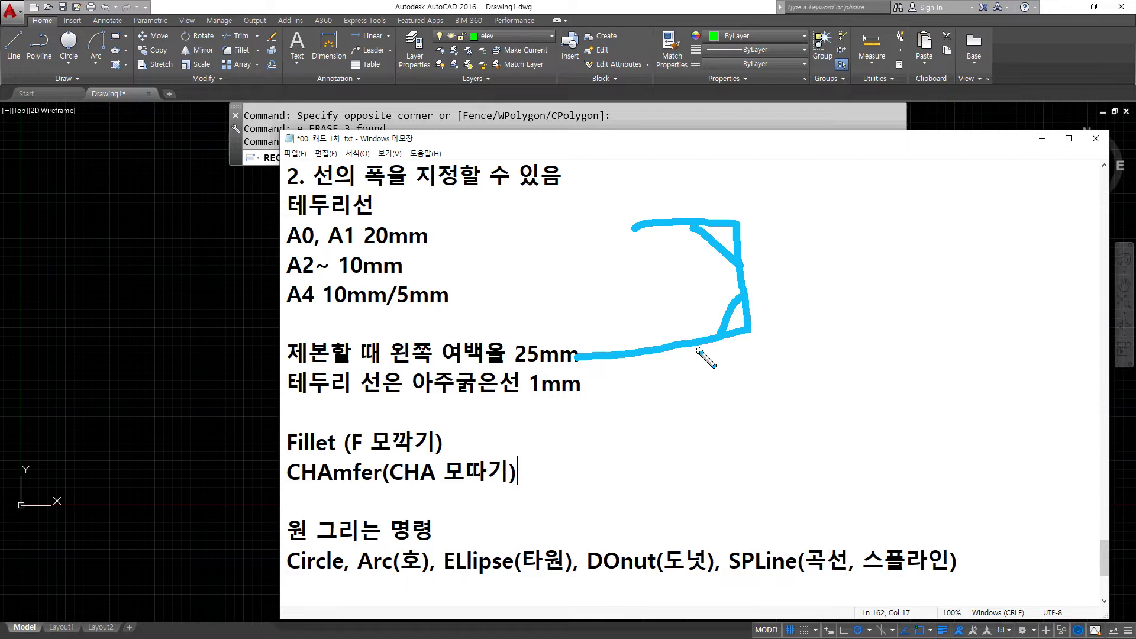
key("Escape")
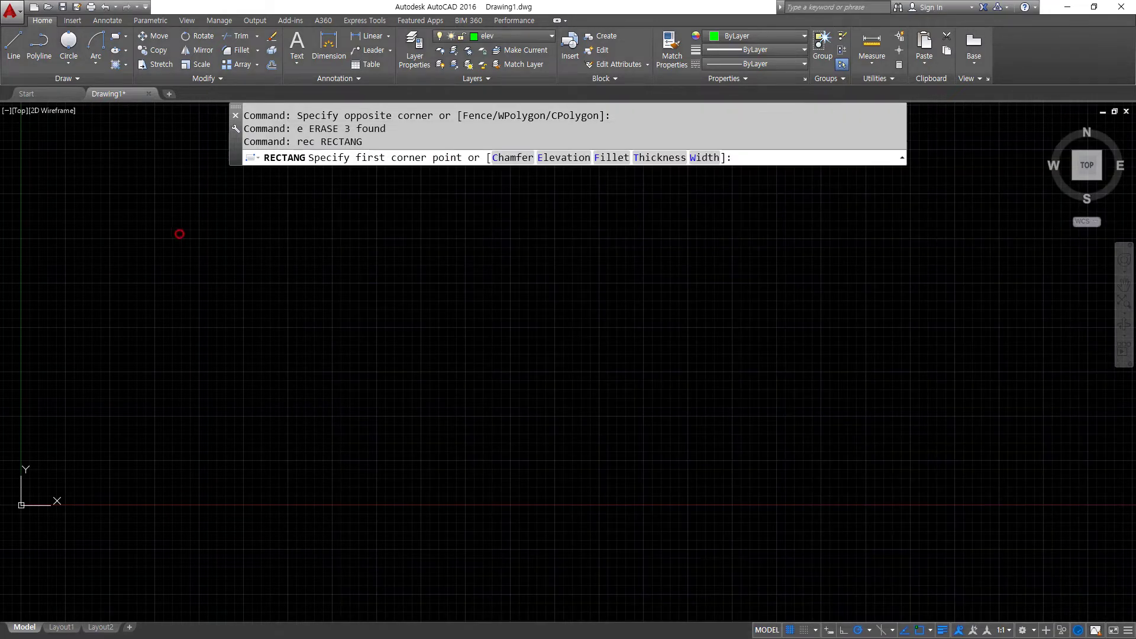
Switch back to AutoCAD, create a new drawing and turn on lineweight display
key("alt+Tab")
left_click(169, 94)
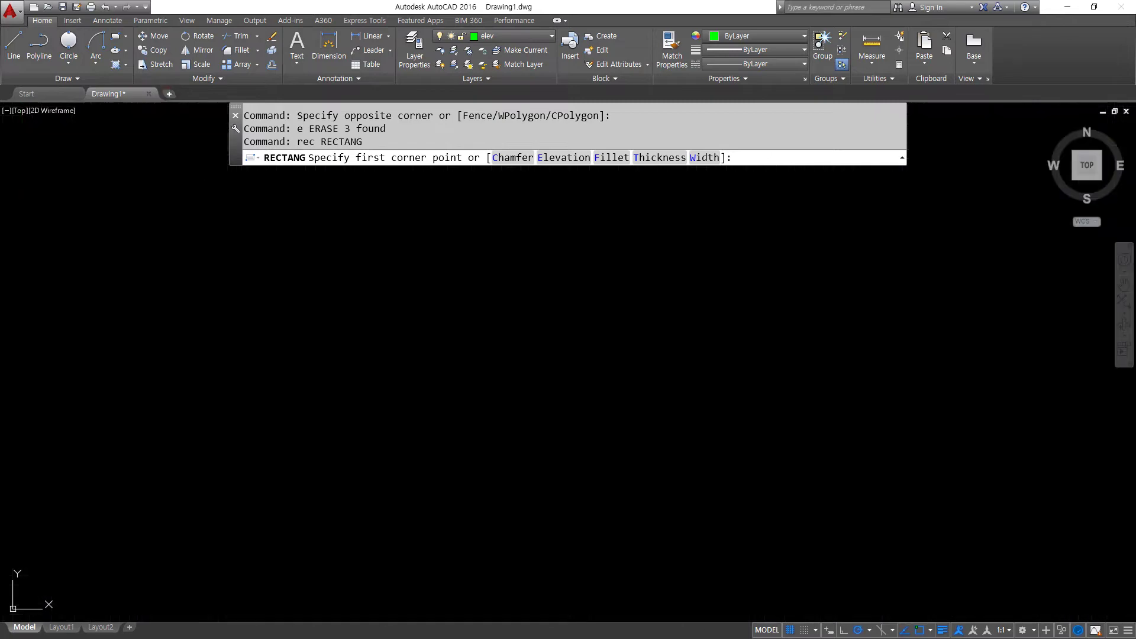
left_click(942, 630)
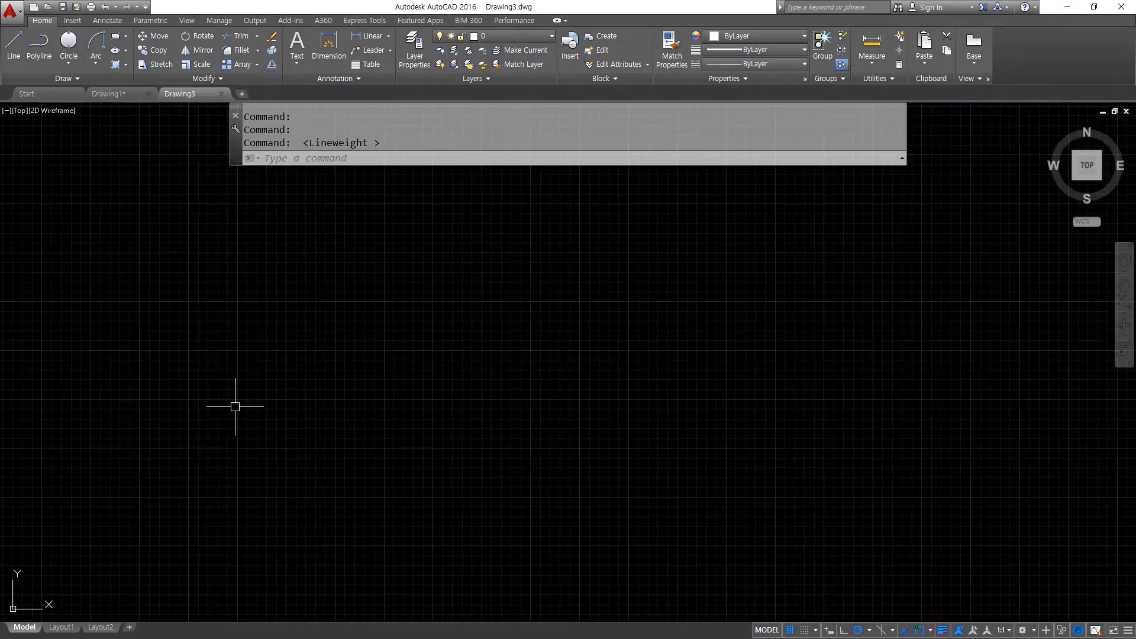
Draw a horizontal line and a vertical line running down from its right end, forming a closed corner
type("l")
key("Return")
left_click(124, 282)
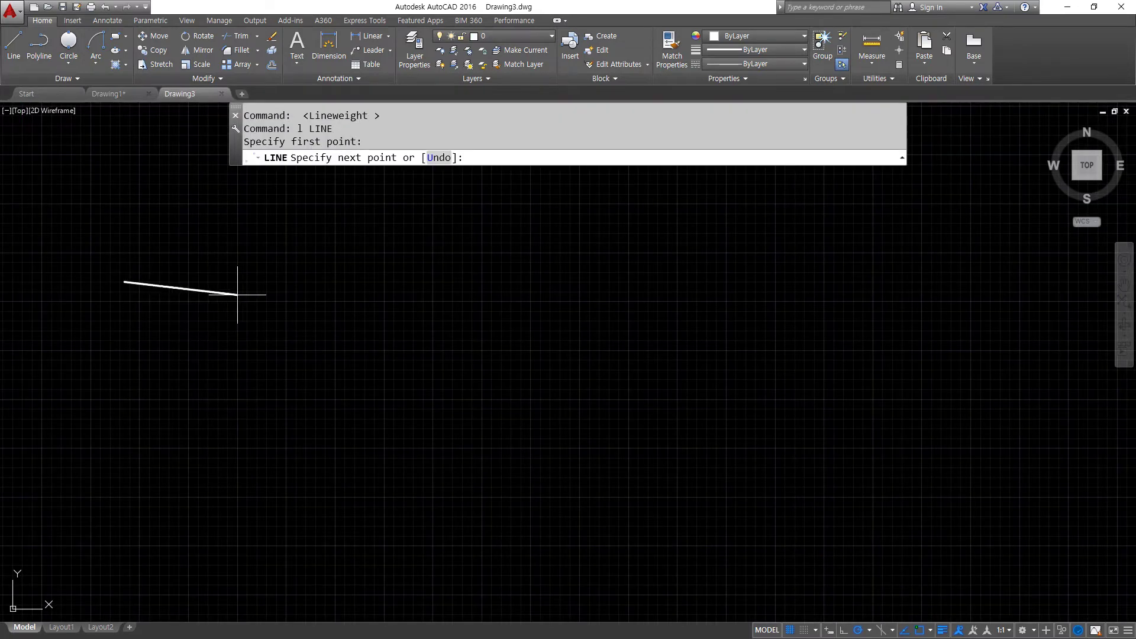
left_click(259, 281)
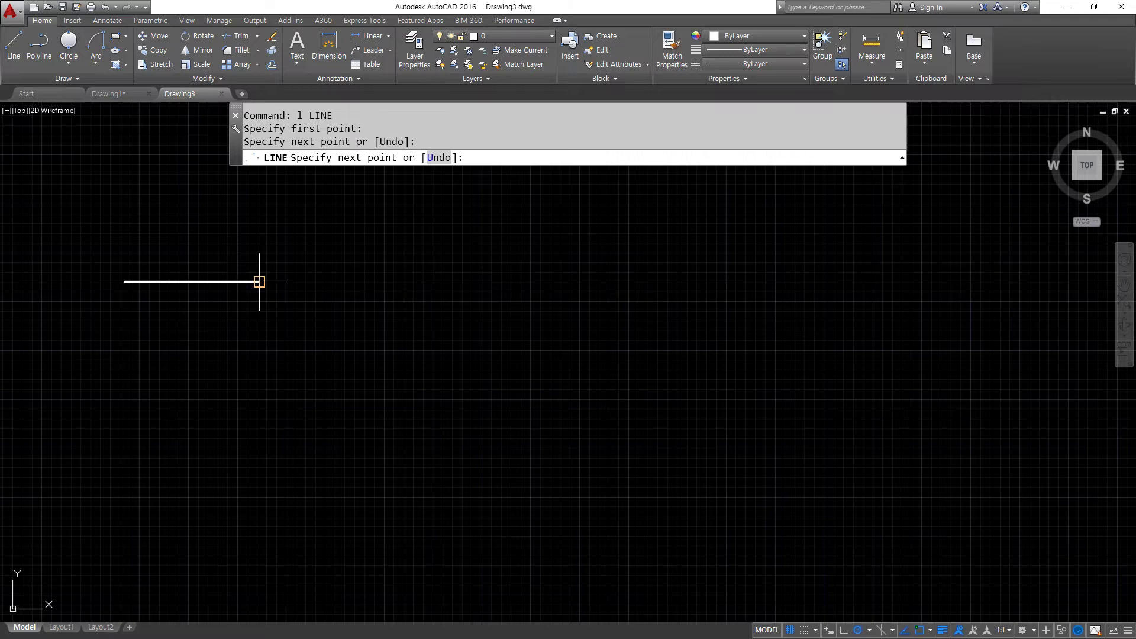
left_click(259, 433)
key("Return")
Draw a horizontal line and a vertical line crossing each other to the right of the corner
key("Return")
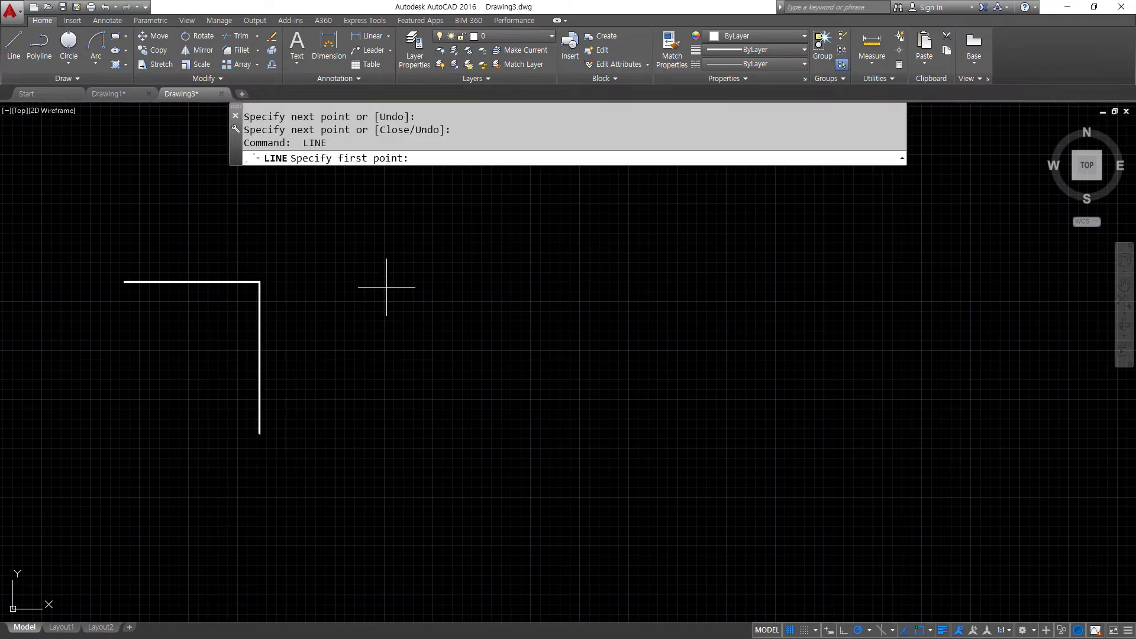
left_click(436, 288)
left_click(615, 287)
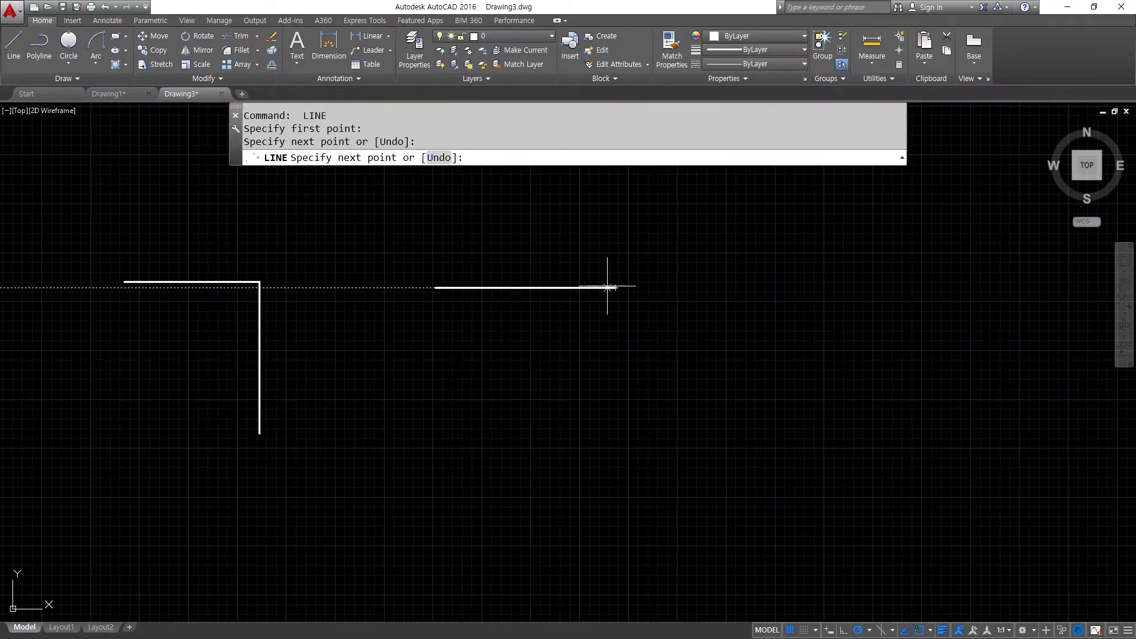
key("Return")
key("Return")
left_click(560, 260)
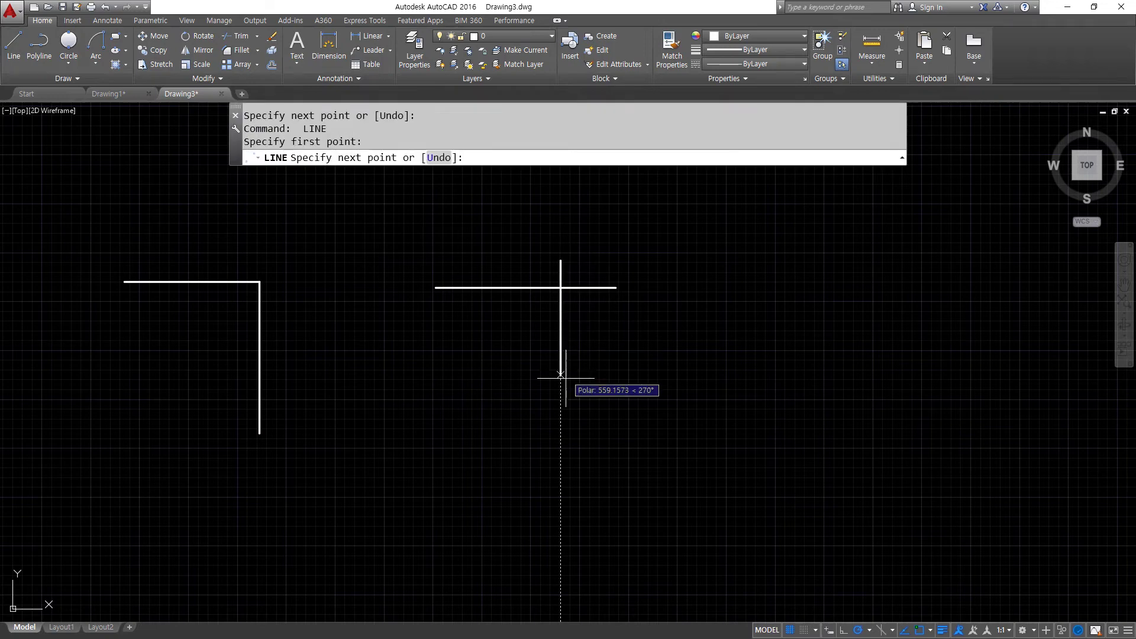
left_click(561, 448)
key("Return")
Draw a short horizontal line right of the crossing lines and a separate short vertical line farther right and lower
key("Return")
left_click(769, 285)
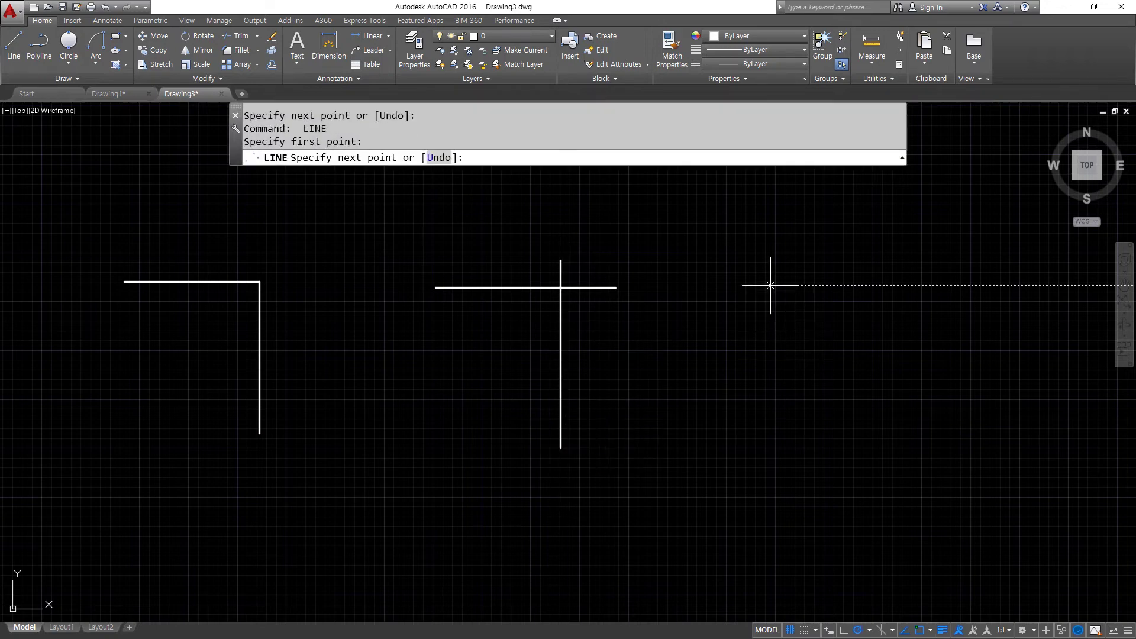
left_click(797, 285)
key("Return")
key("Return")
left_click(1025, 426)
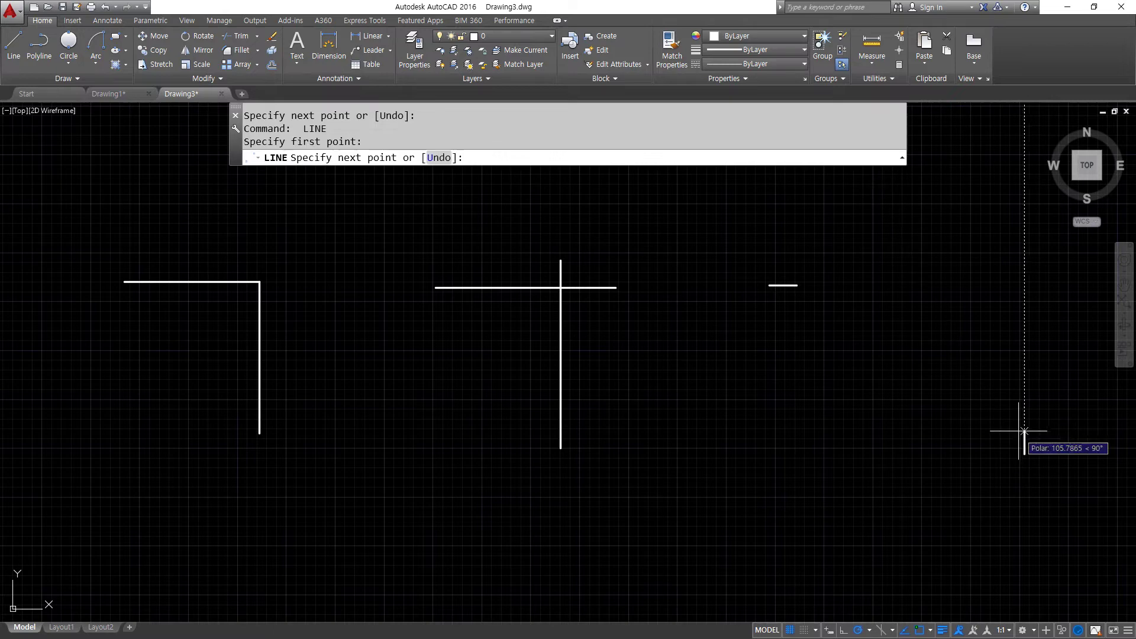
left_click(1024, 454)
key("Return")
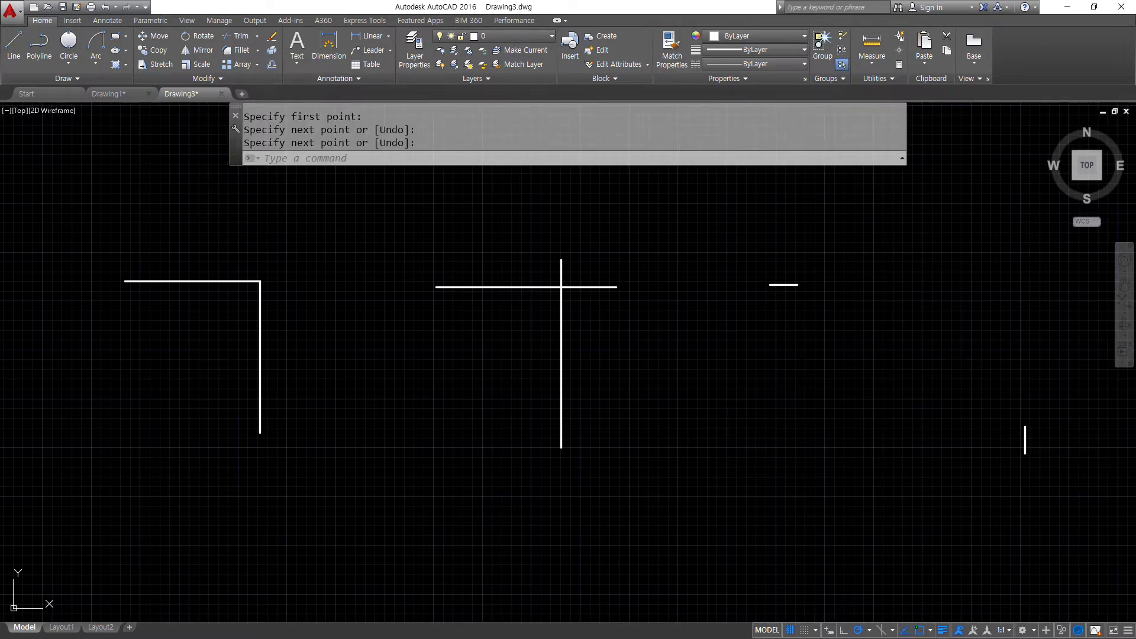
mouse_move(240, 490)
left_mouse_down()
mouse_move(181, 493)
mouse_move(355, 443)
mouse_move(299, 490)
left_mouse_up()
mouse_move(559, 490)
left_mouse_down()
mouse_move(510, 500)
mouse_move(720, 457)
mouse_move(684, 506)
left_mouse_up()
mouse_move(990, 481)
left_mouse_down()
mouse_move(940, 518)
mouse_move(1024, 334)
mouse_move(931, 479)
left_mouse_up()
key("Escape")
Fillet the corner between the two connected lines with a radius of 20
type("f")
key("Return")
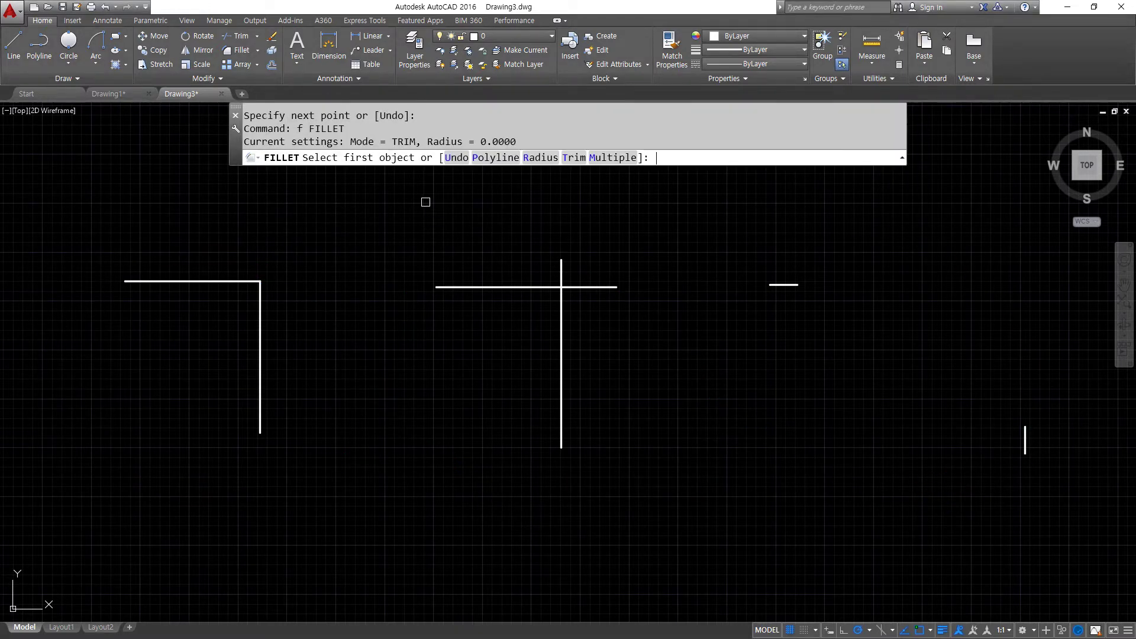
key("super+plus")
left_click(542, 158)
type("20")
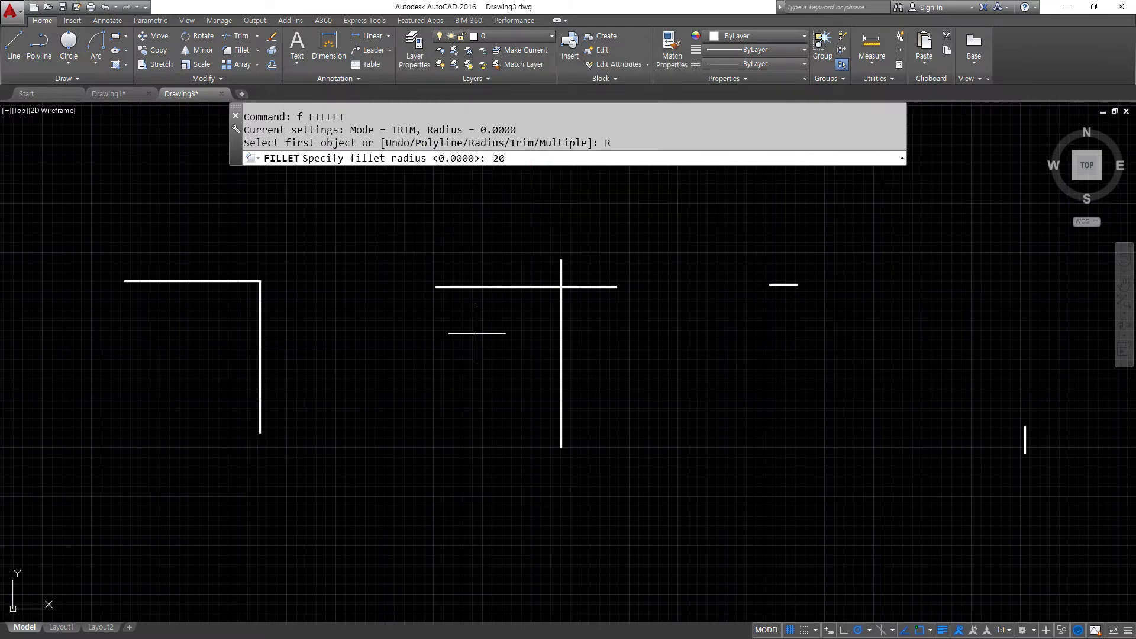
key("Return")
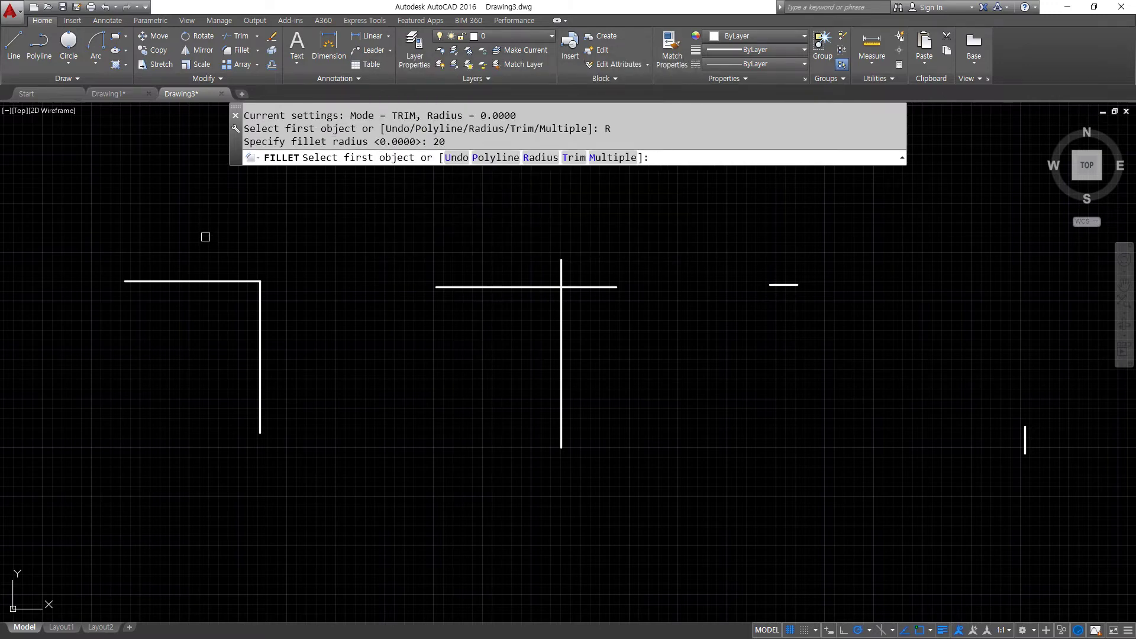
scroll(202, 237, "up", 2)
left_click(212, 306)
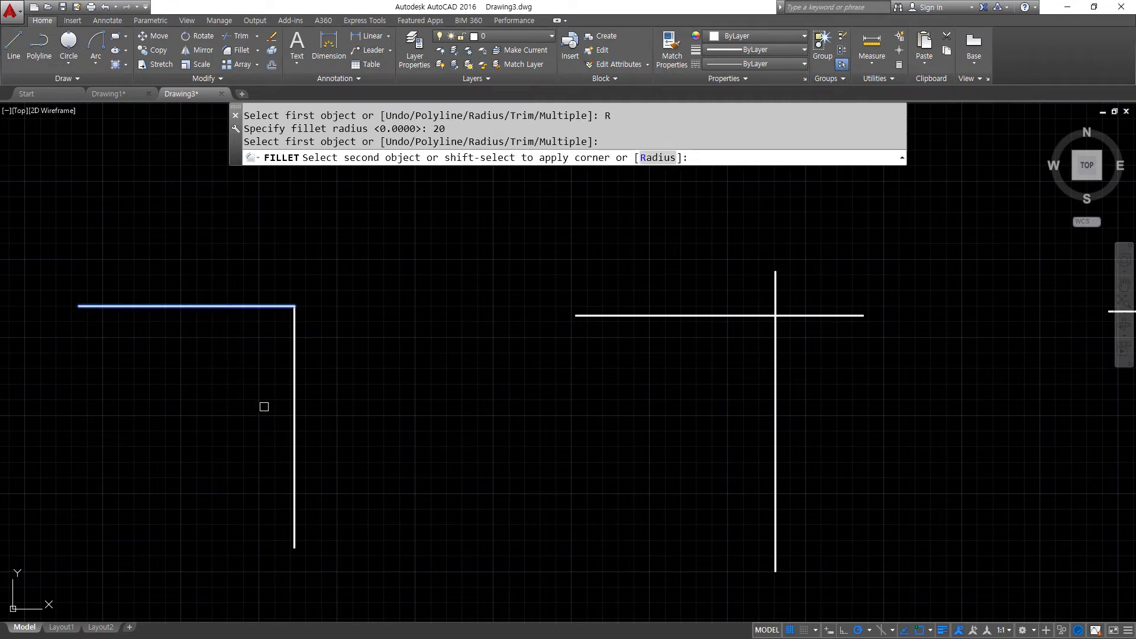
scroll(290, 323, "up", 3)
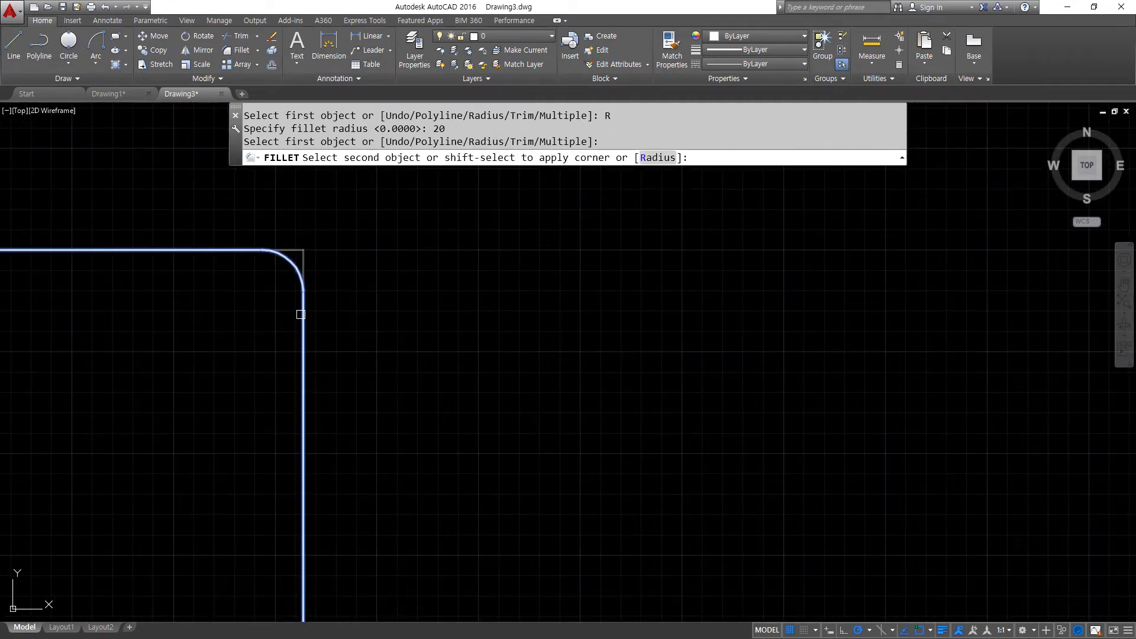
scroll(293, 273, "up", 6)
middle_click_drag(273, 270, 350, 406)
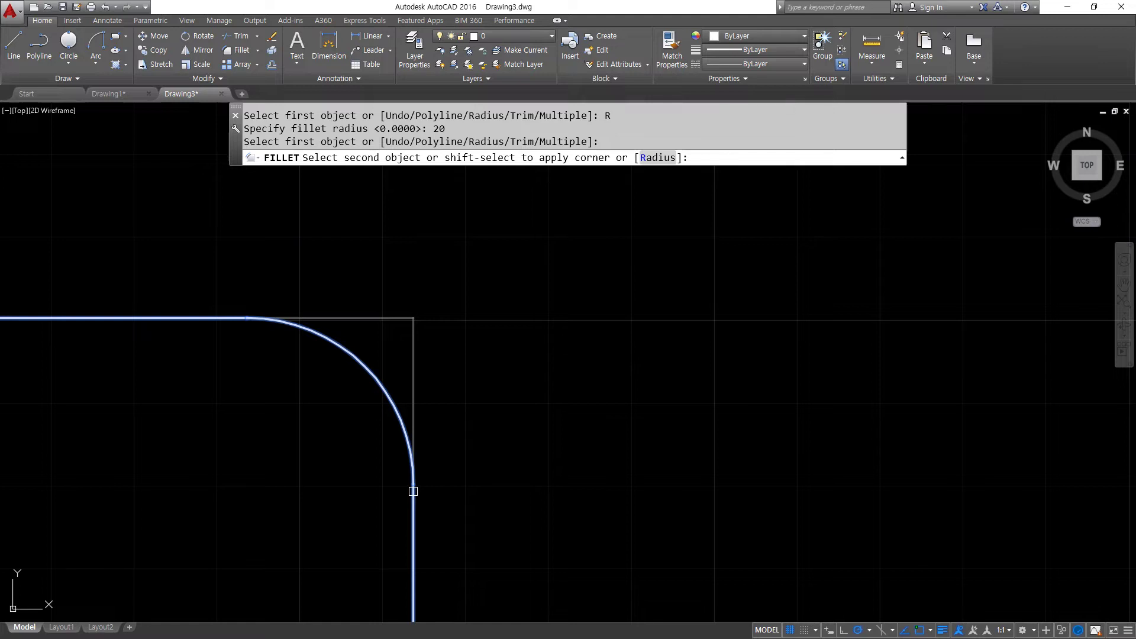
left_click(413, 491)
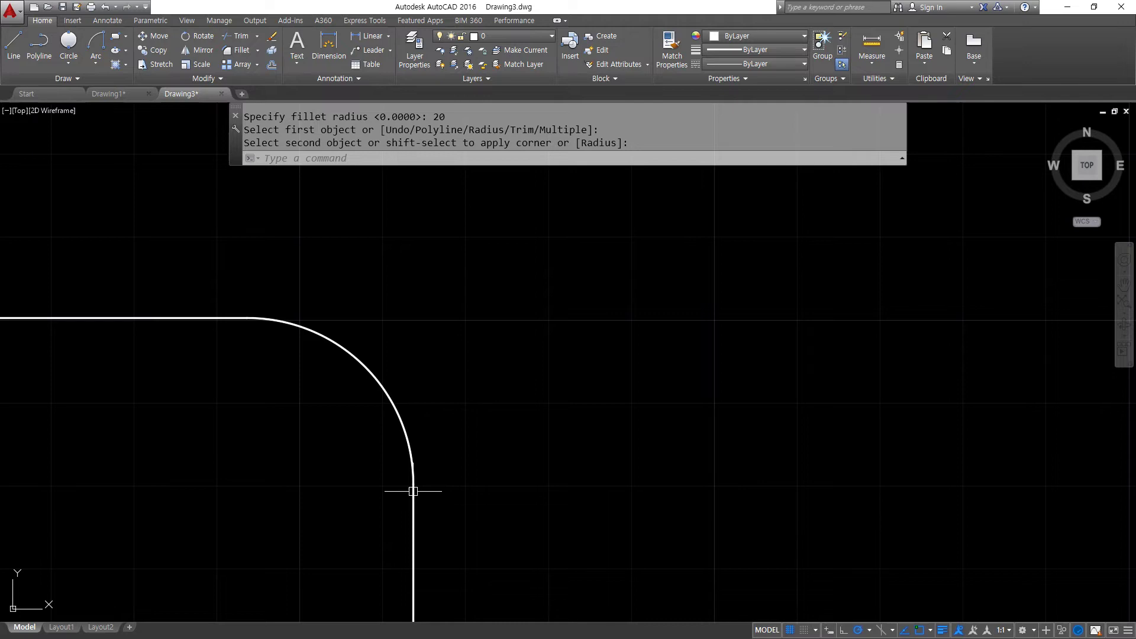
Fillet the two crossing lines with radius 20, keeping the left part of the horizontal and the lower part of the vertical
scroll(733, 373, "down", 2)
scroll(588, 348, "down", 2)
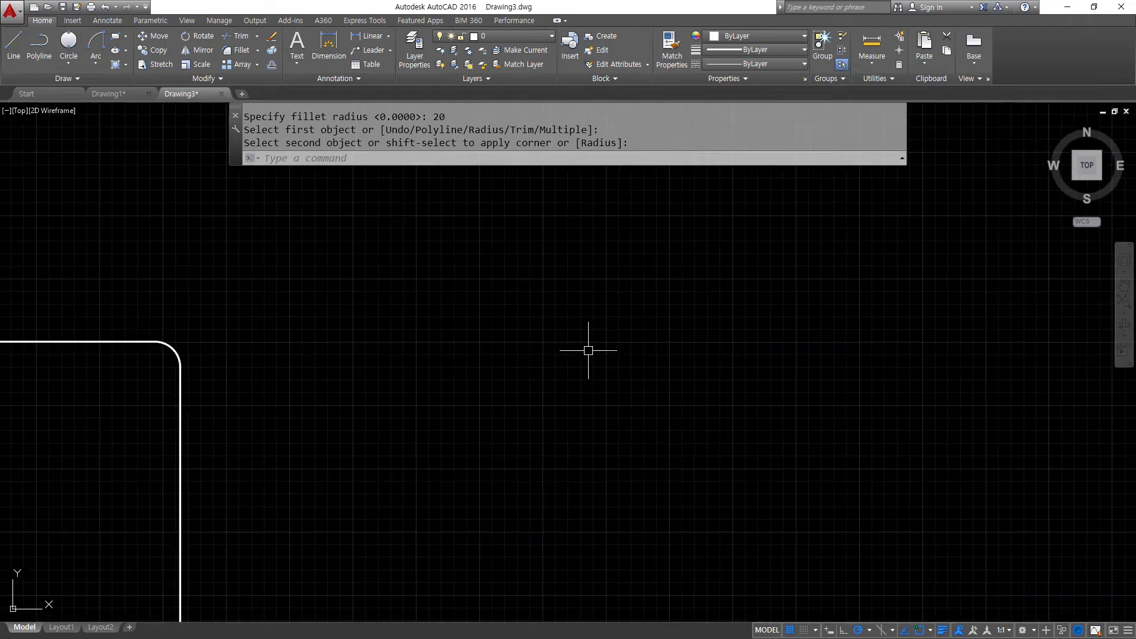
scroll(740, 348, "down", 2)
middle_click_drag(863, 346, 313, 326)
scroll(524, 322, "up", 5)
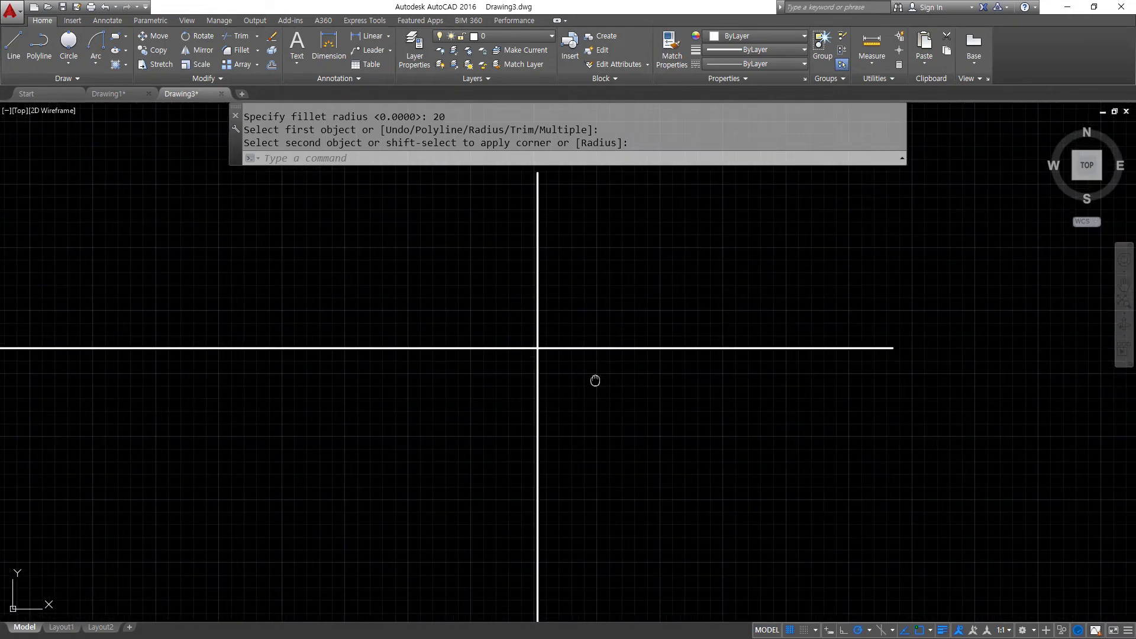
middle_click_drag(577, 355, 603, 398)
mouse_move(583, 342)
left_mouse_down()
mouse_move(523, 264)
mouse_move(586, 340)
left_mouse_up()
left_click_drag(736, 413, 752, 425)
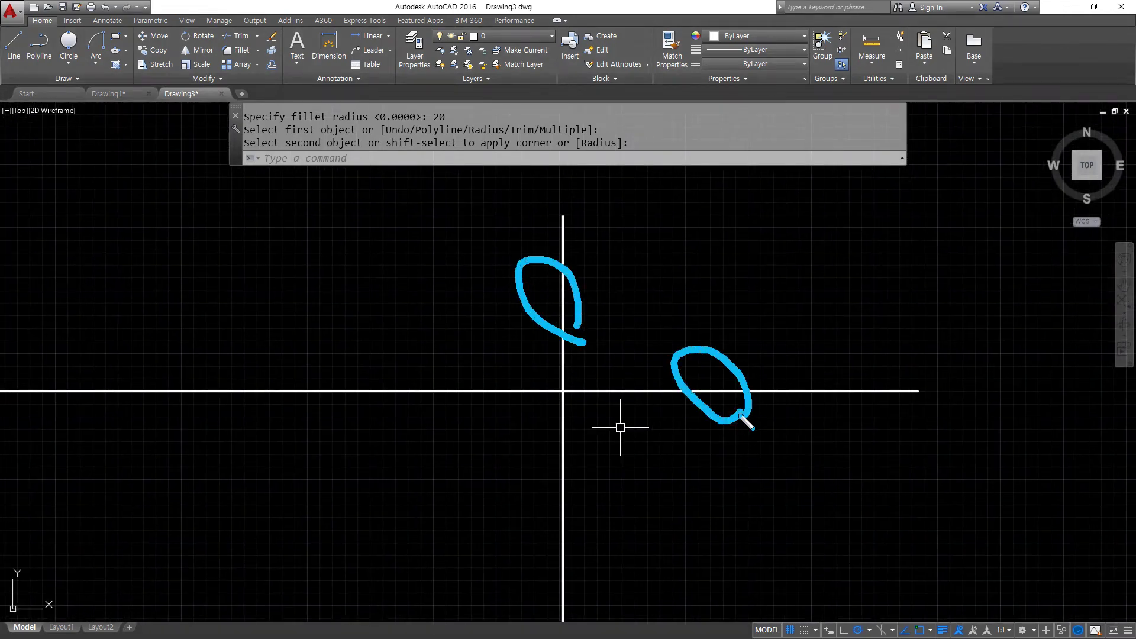
key("Escape")
type("F")
key("Return")
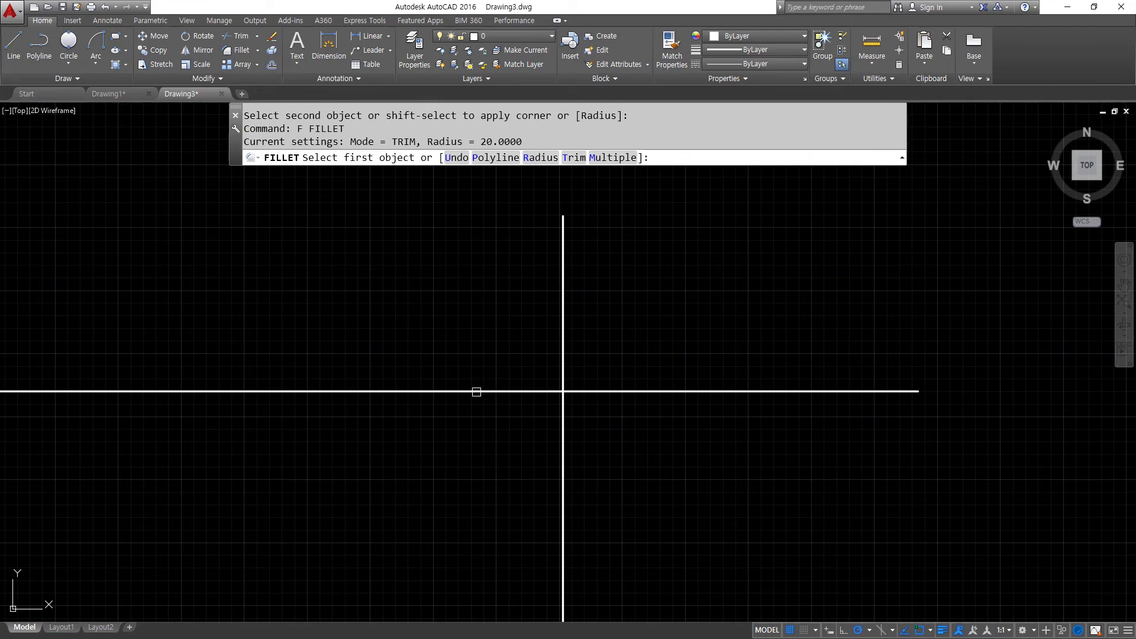
left_click(477, 391)
scroll(562, 474, "up", 2)
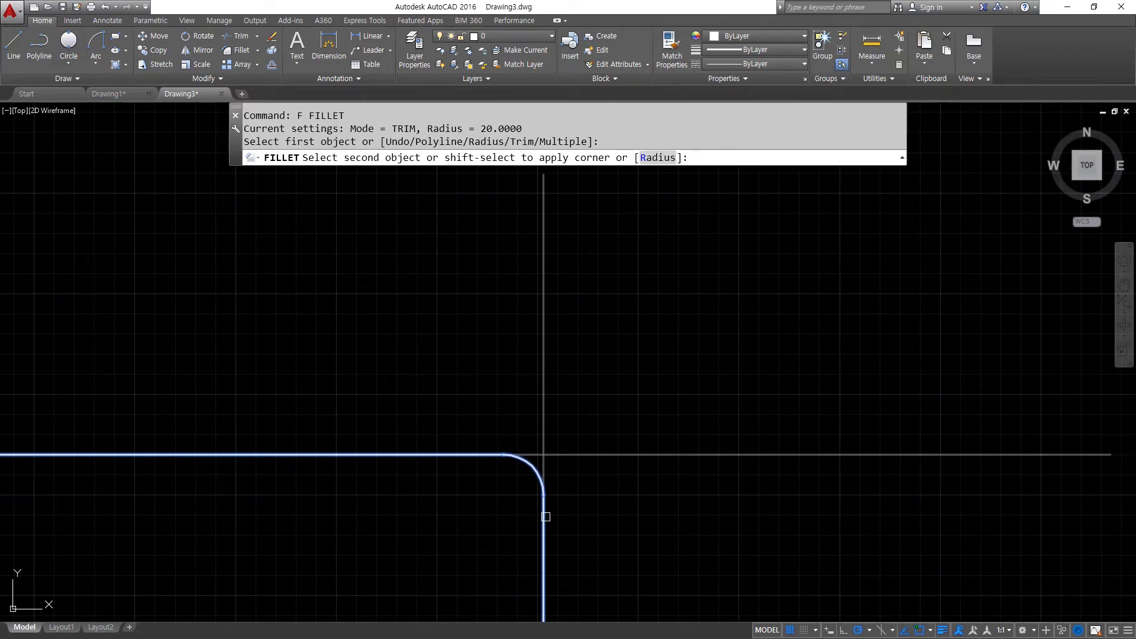
left_click(545, 517)
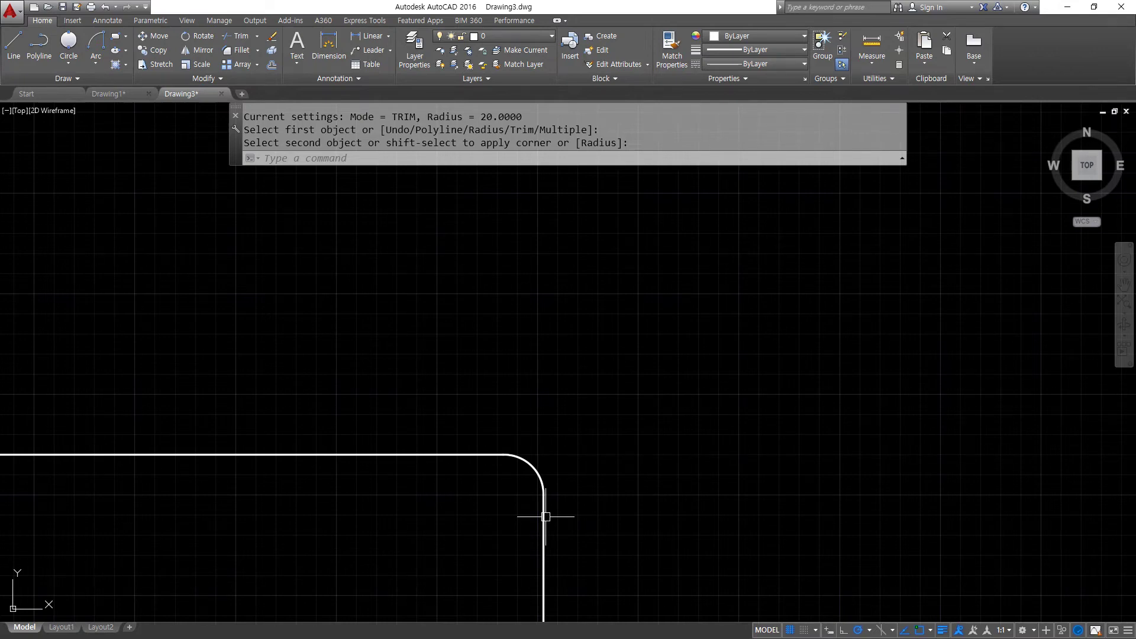
Fillet the short horizontal line with the separate short vertical line using radius 20
scroll(667, 461, "down", 5)
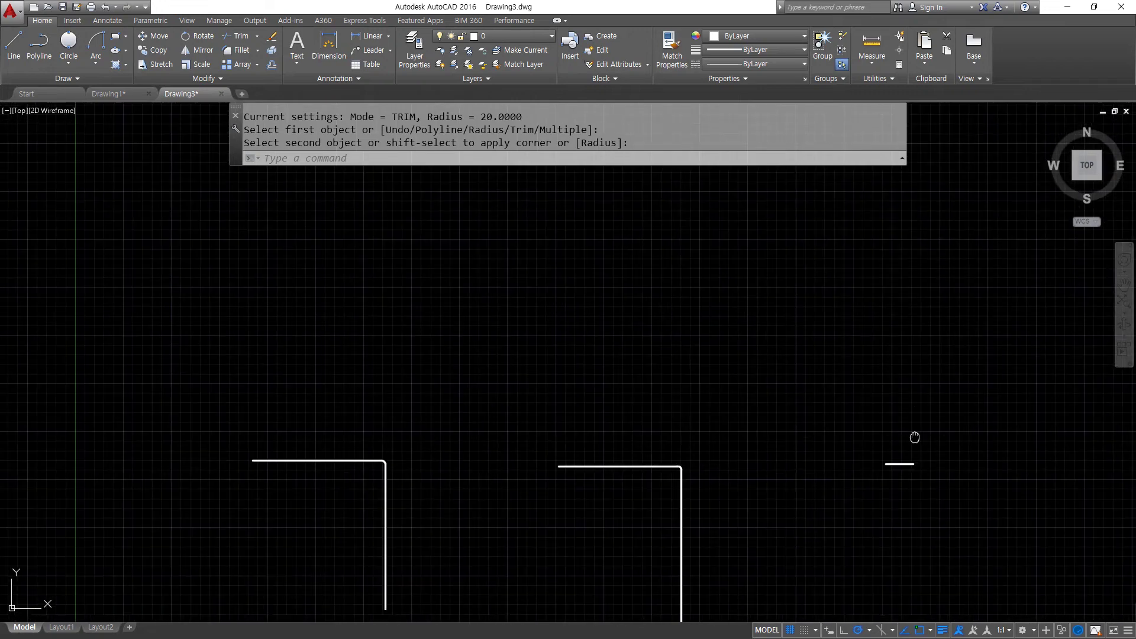
middle_click_drag(913, 436, 421, 384)
scroll(450, 385, "up", 2)
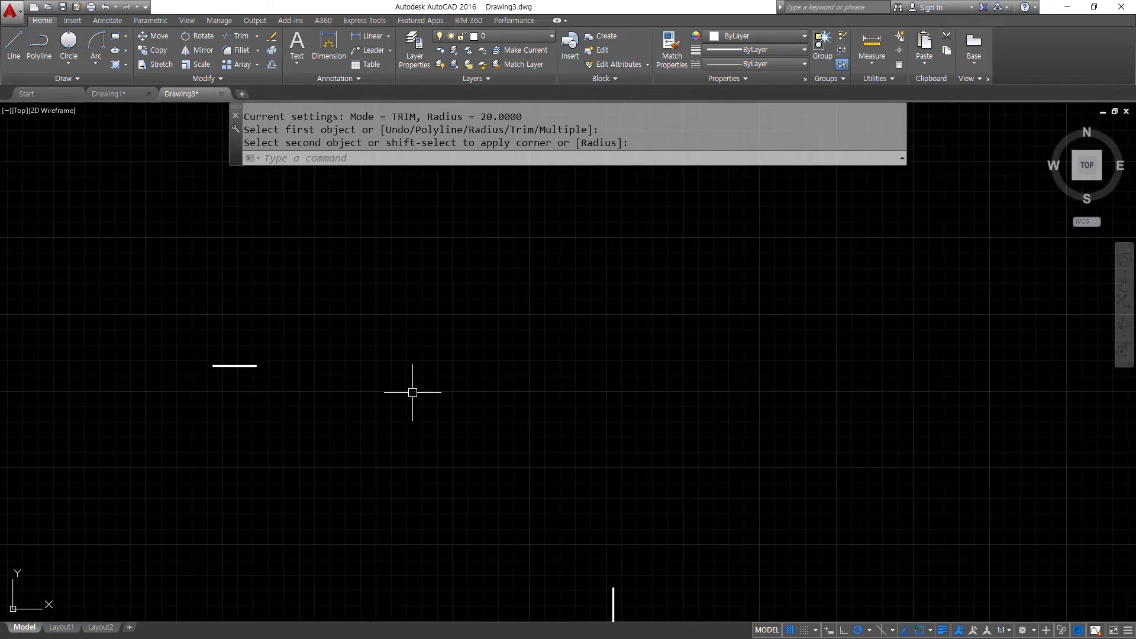
type("F")
key("Return")
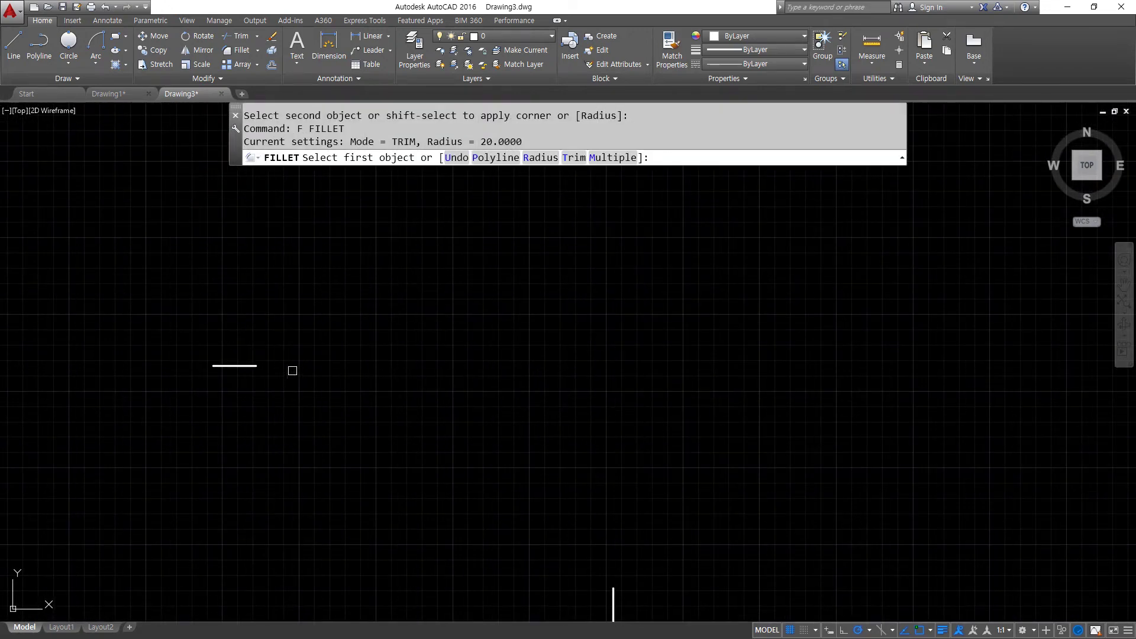
left_click(243, 365)
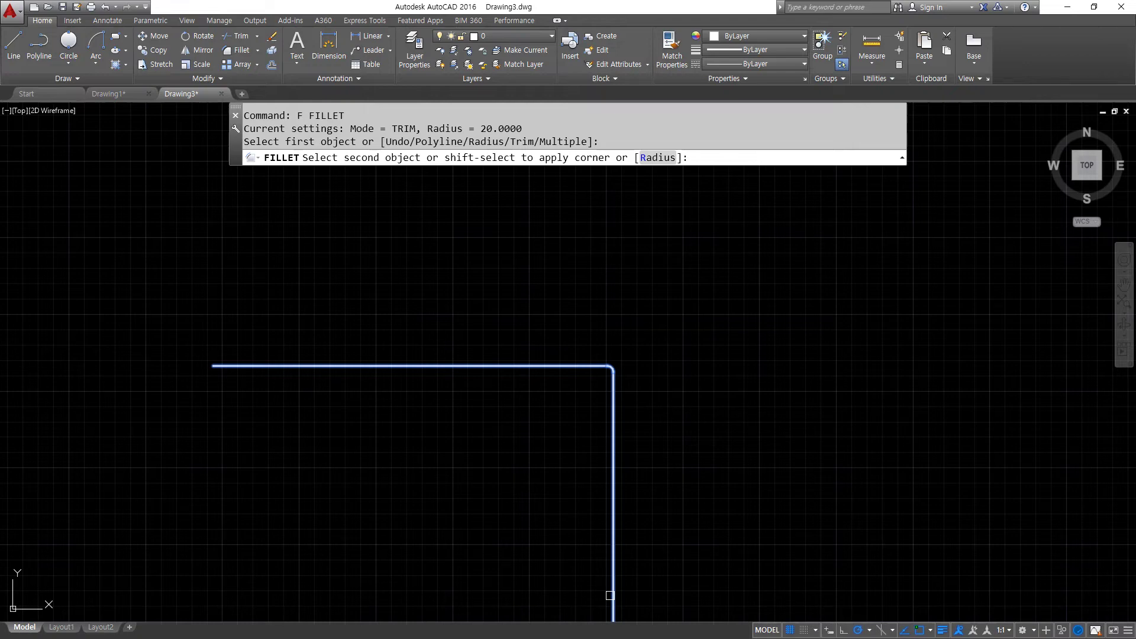
left_click(609, 596)
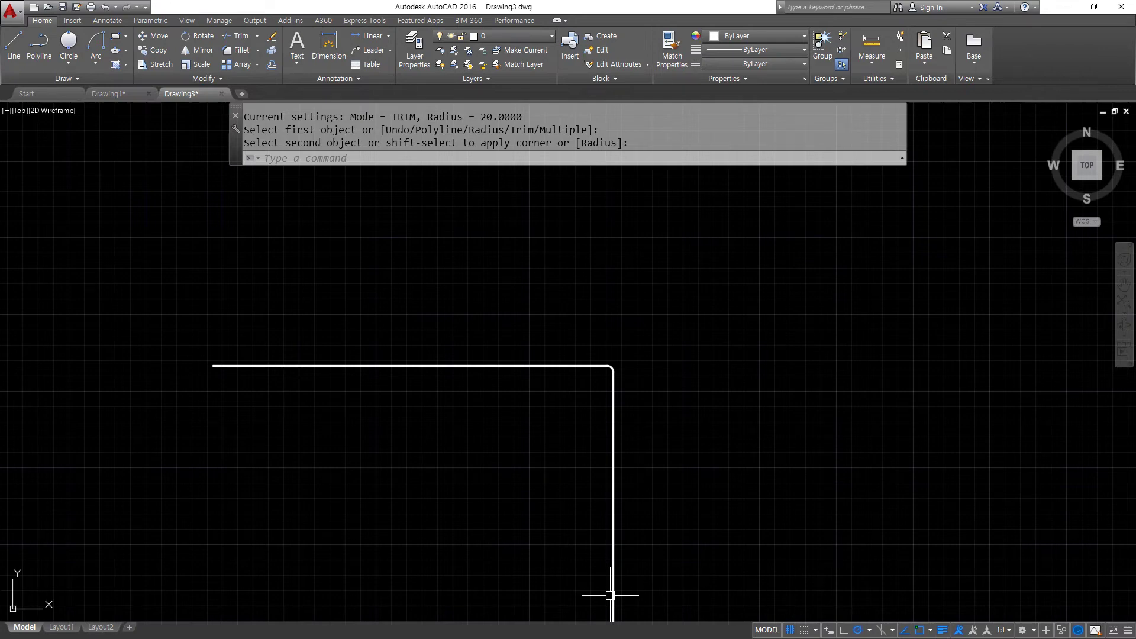
Undo the fillets on the separated lines and on the crossing lines
key("ctrl+z")
key("ctrl+z")
key("ctrl+z")
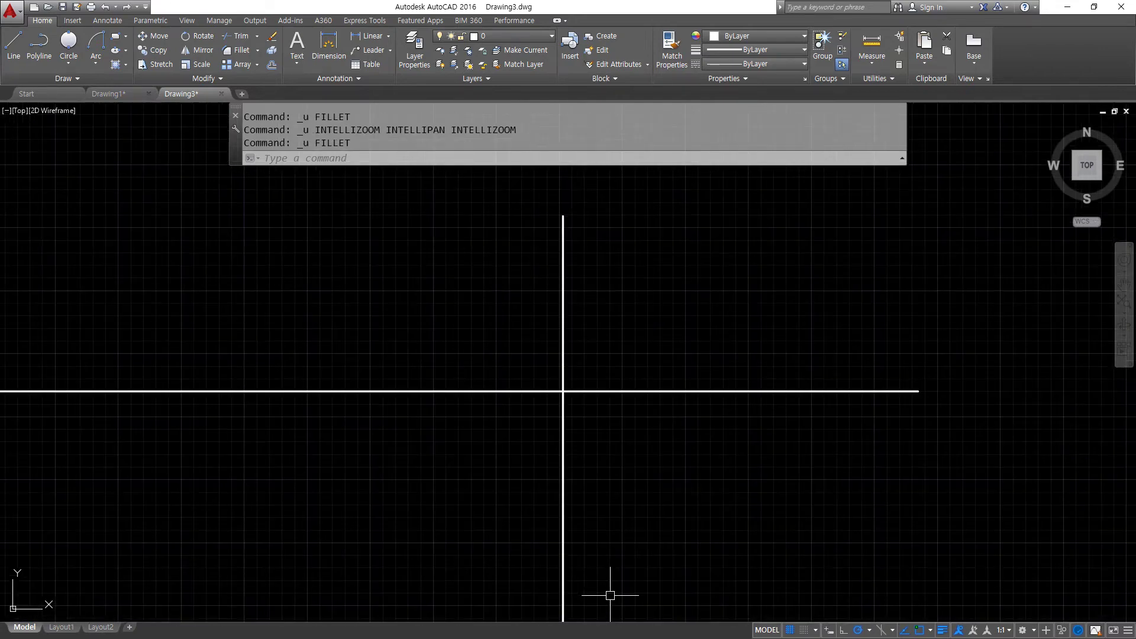
Erase all the sample lines and zoom to the whole drawing area
scroll(517, 427, "down", 5)
left_click(781, 548)
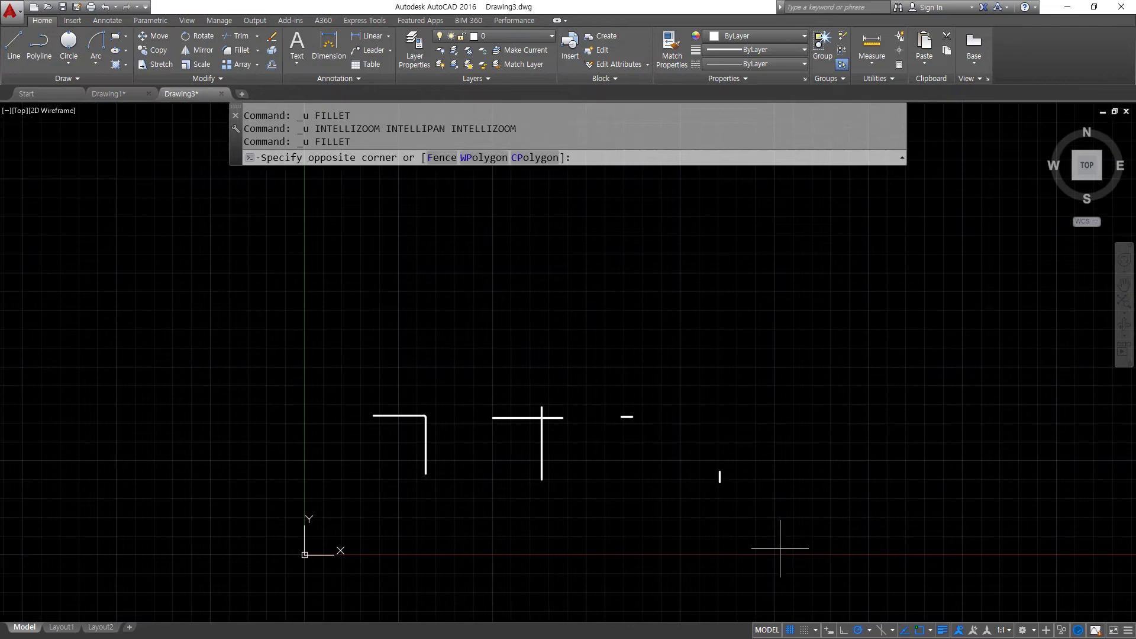
left_click(274, 325)
key("Delete")
type("z")
key("Return")
type("a")
key("Return")
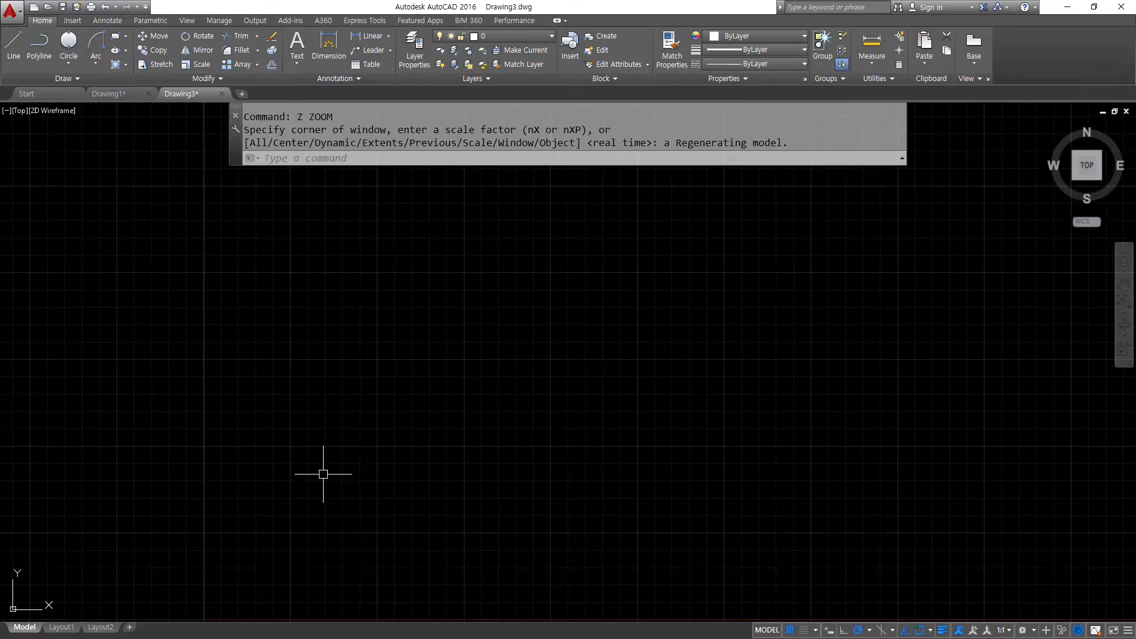
Draw a horizontal line with a vertical line running down from its right end as a closed corner
type("l")
key("Return")
left_click(230, 433)
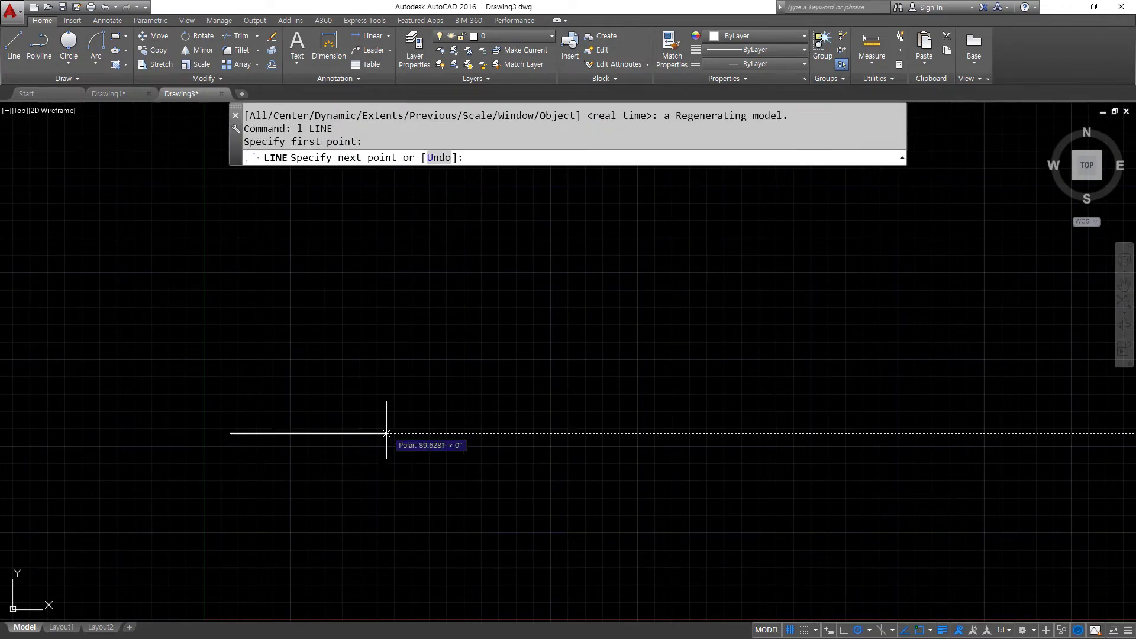
left_click(360, 434)
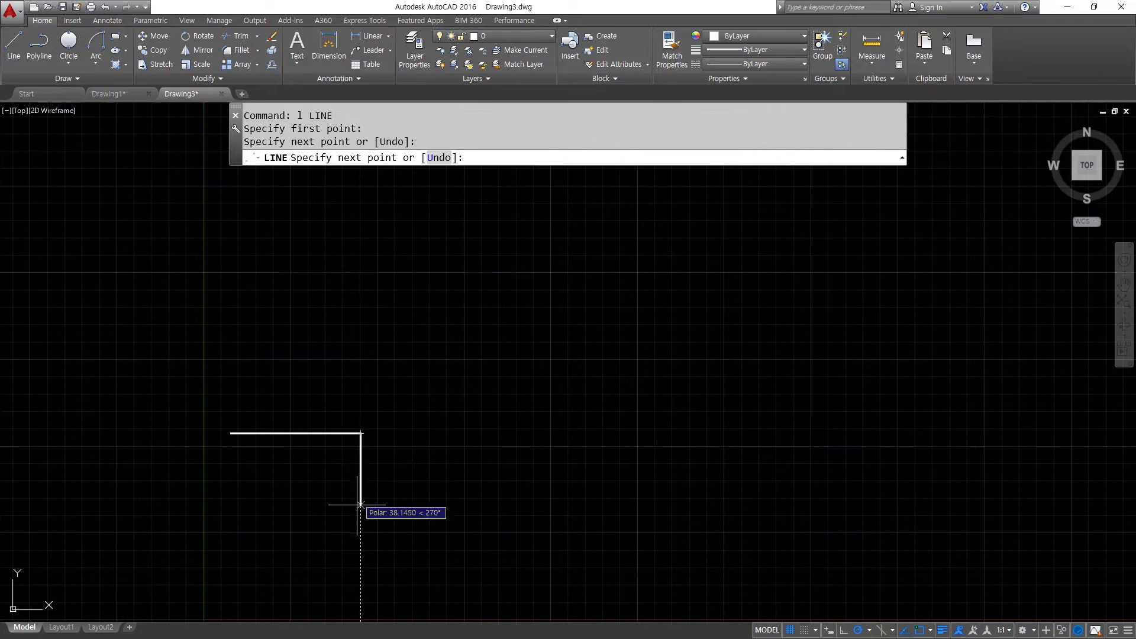
left_click(360, 547)
key("Return")
Draw a horizontal line to the right of the corner and a vertical line crossing it near its right end
key("Return")
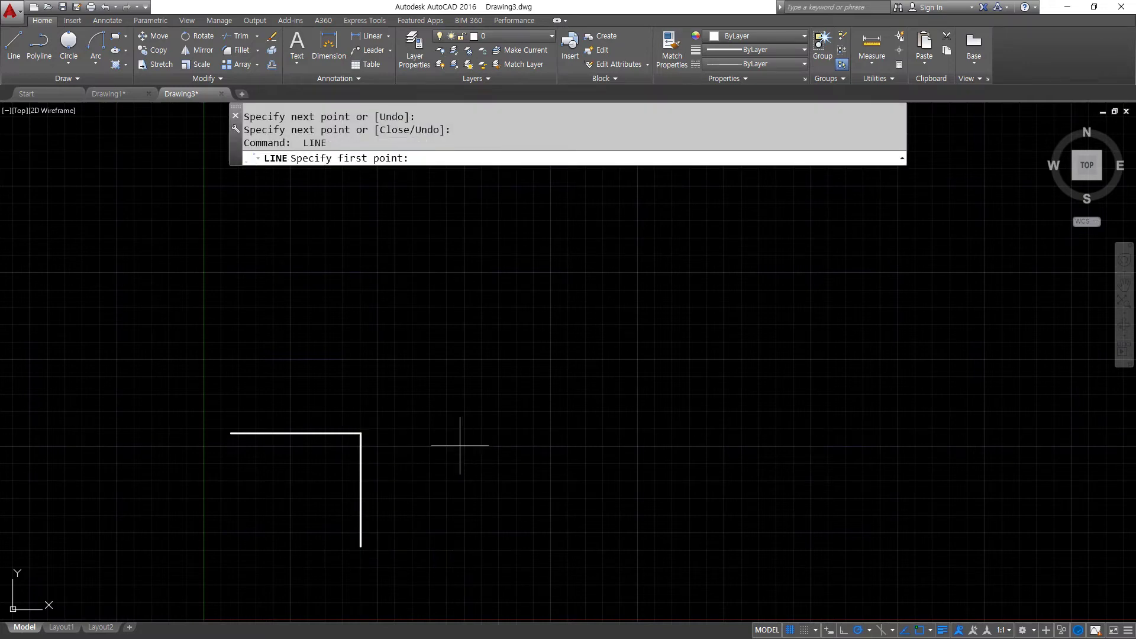
left_click(416, 432)
left_click(543, 432)
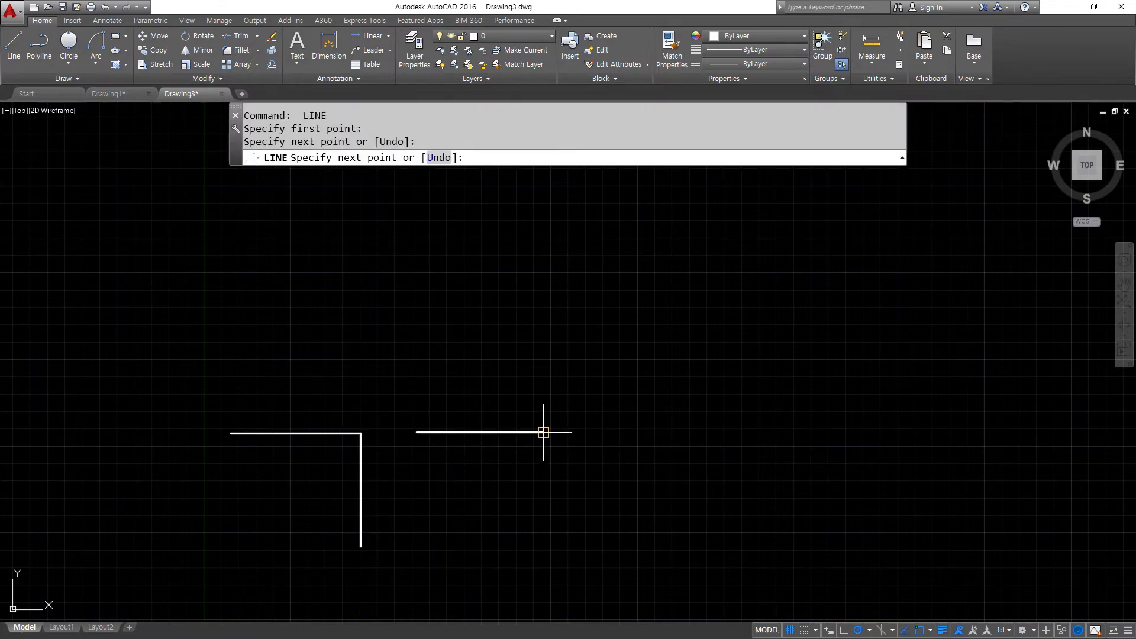
key("Return")
key("Return")
left_click(500, 432)
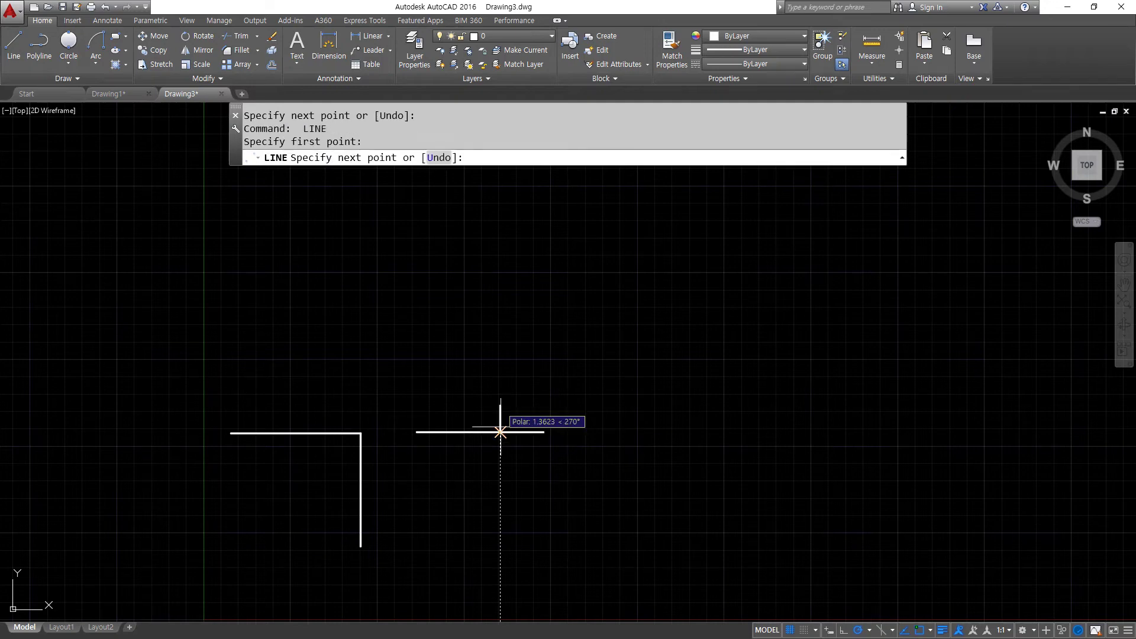
left_click(500, 548)
key("Return")
Draw a short horizontal line right of the crossing pair and a separate short vertical line farther right and lower
key("Return")
left_click(594, 435)
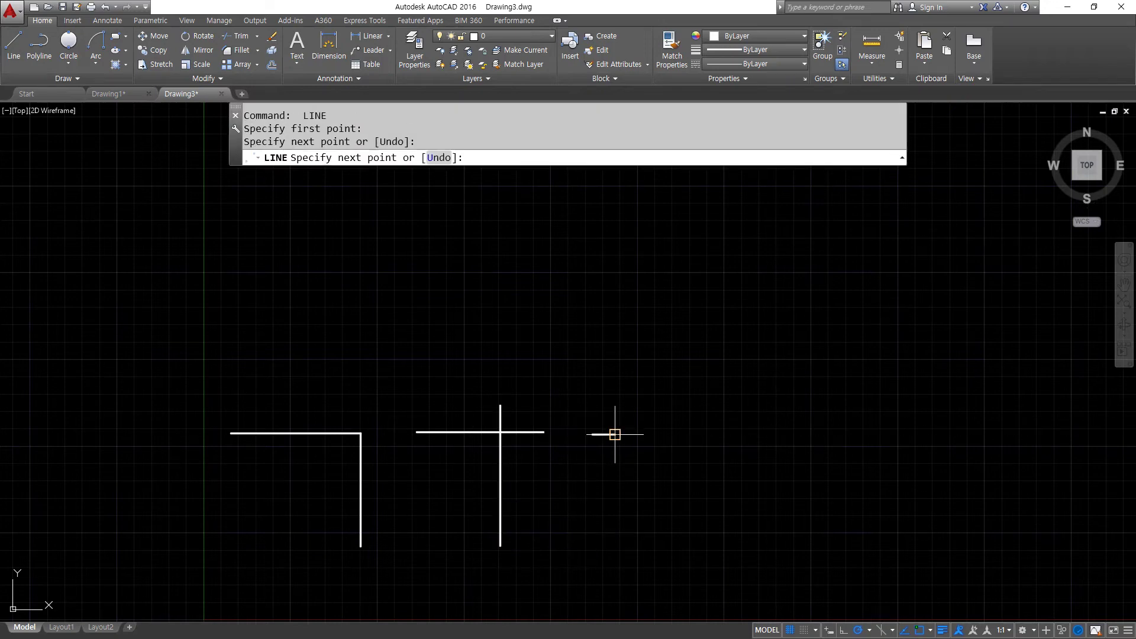
left_click(616, 434)
key("Return")
key("Return")
left_click(727, 529)
left_click(724, 510)
key("Return")
Fillet the crossing lines with radius 0, keeping the left part of the horizontal and the lower part of the vertical
scroll(388, 436, "up", 2)
middle_click_drag(385, 436, 403, 414)
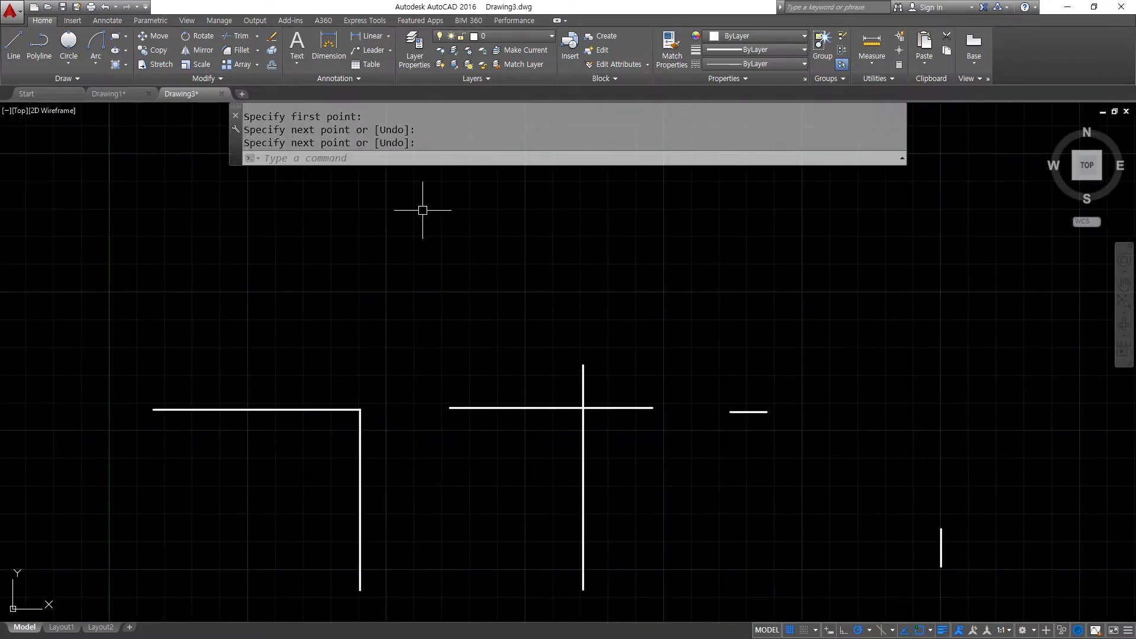
type("f")
key("Return")
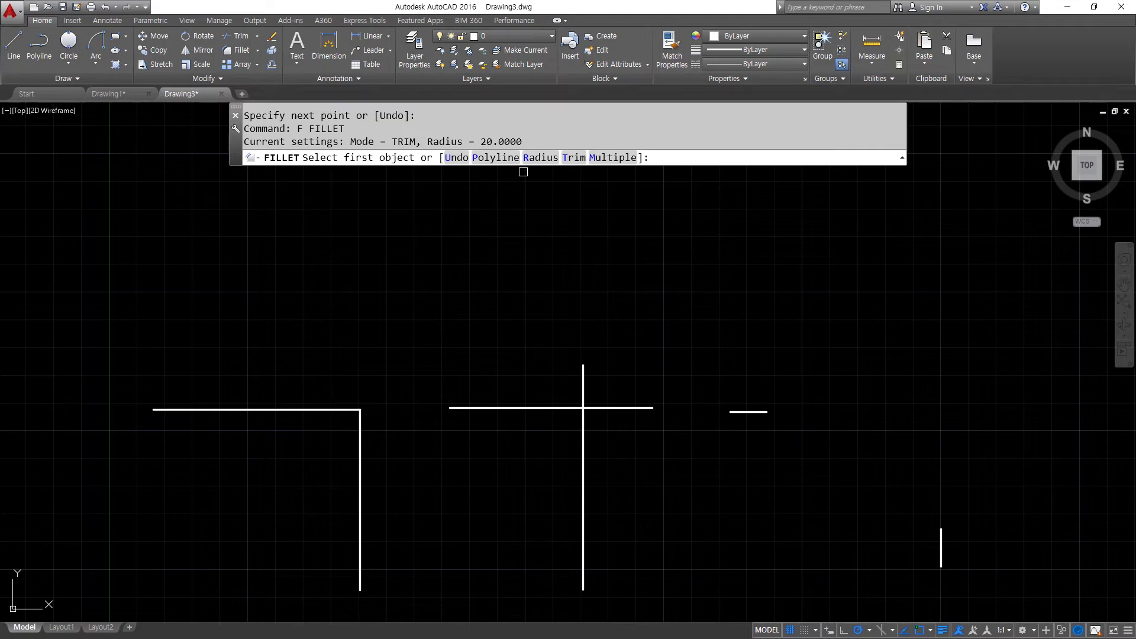
left_click(538, 158)
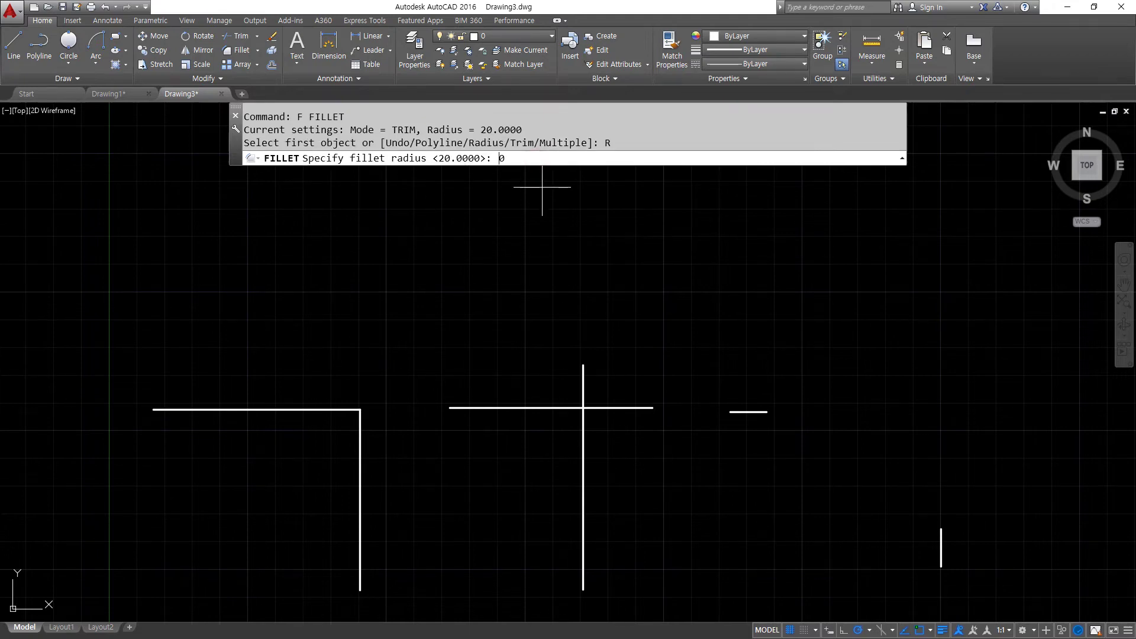
key("Return")
scroll(554, 494, "up", 2)
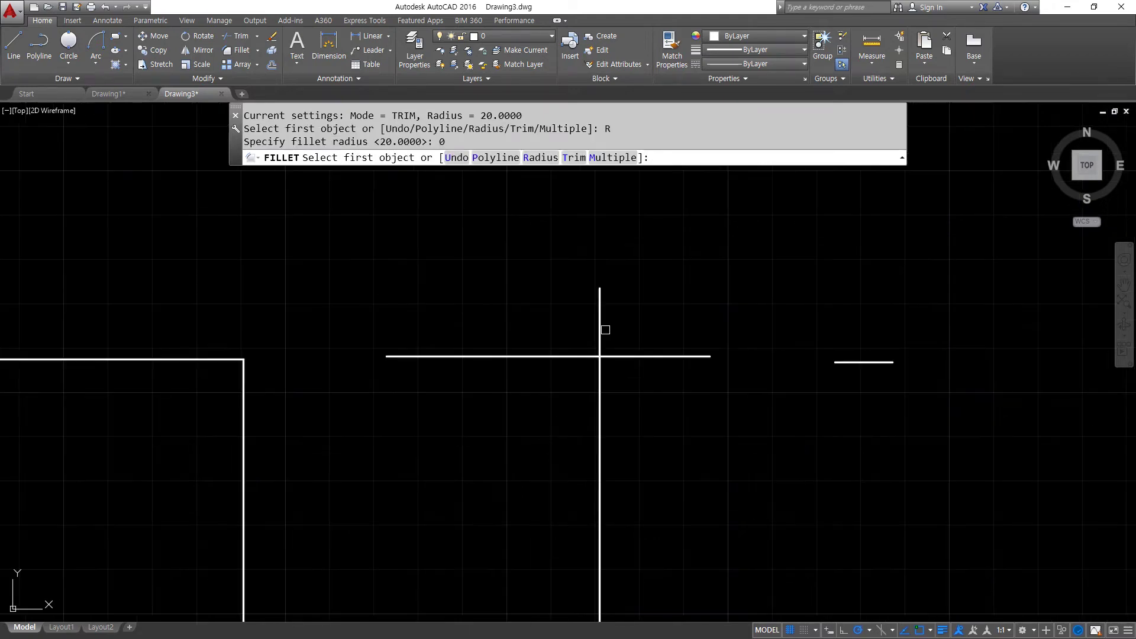
scroll(606, 329, "up", 2)
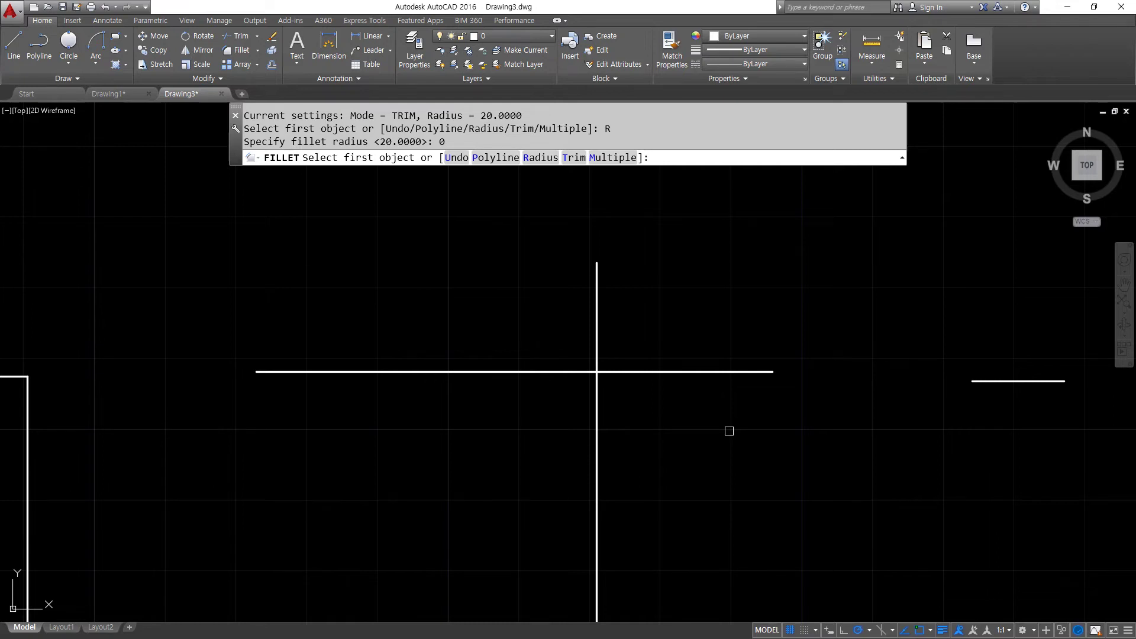
left_click(446, 371)
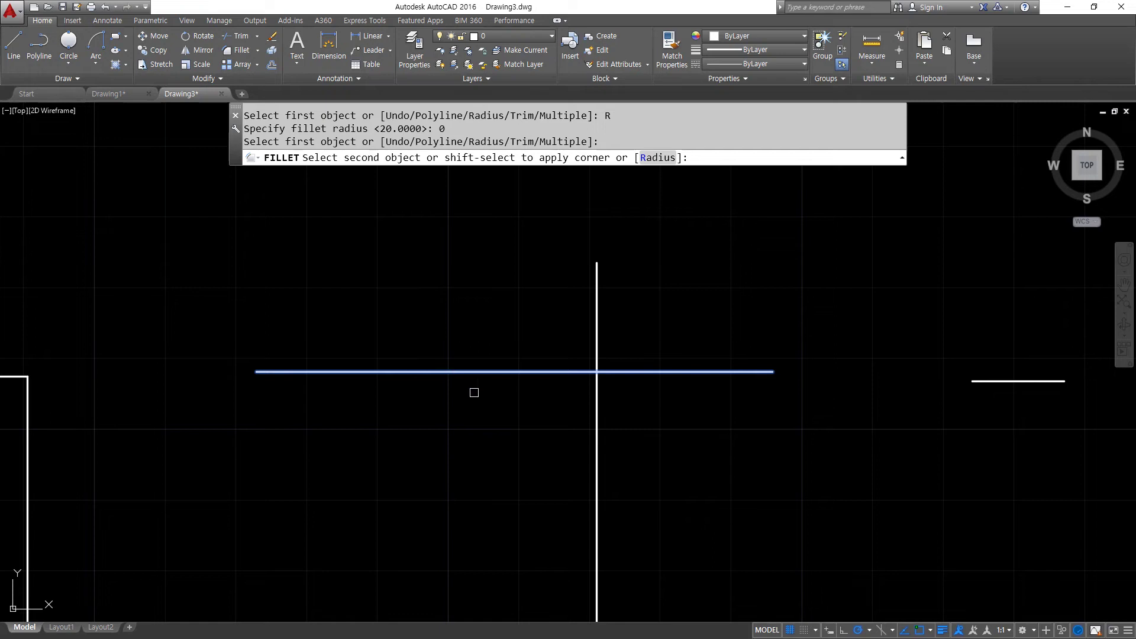
left_click(597, 472)
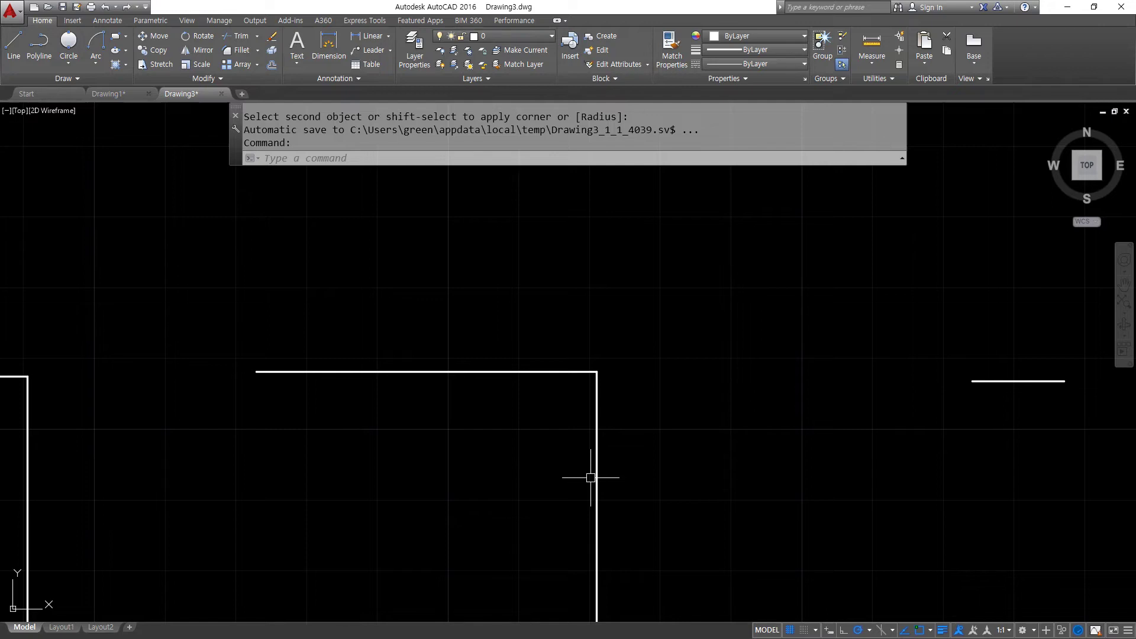
Fillet the short horizontal line and the separate short vertical line with radius 0 to join them in a sharp corner
mouse_move(887, 272)
middle_mouse_down()
mouse_move(319, 269)
mouse_move(210, 80)
middle_mouse_up()
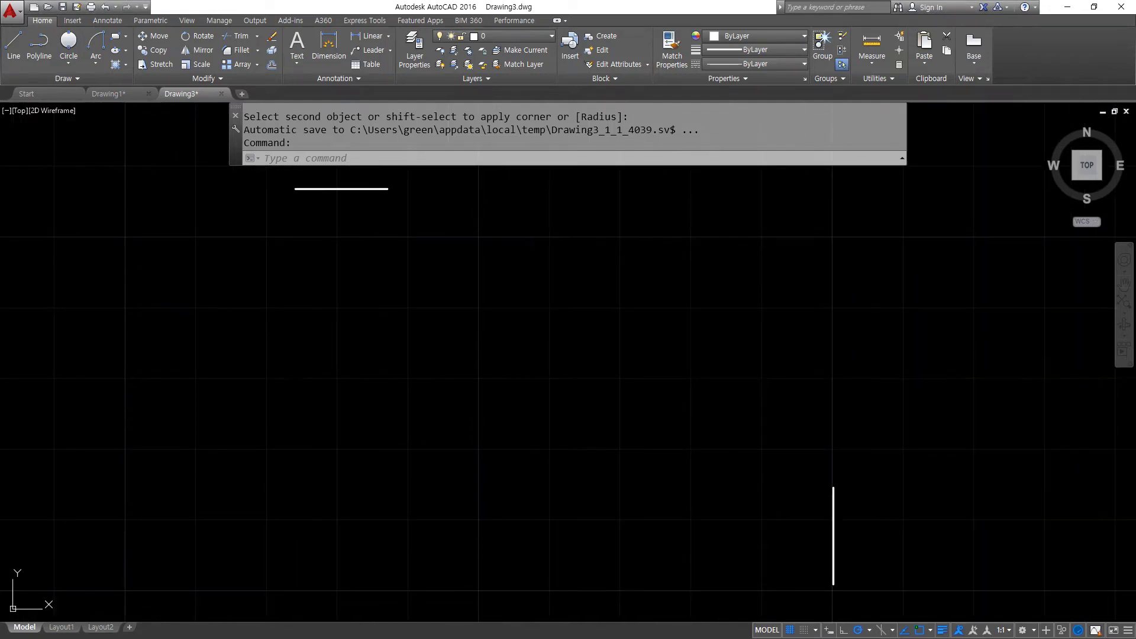
middle_click_drag(267, 332, 242, 368)
type("f")
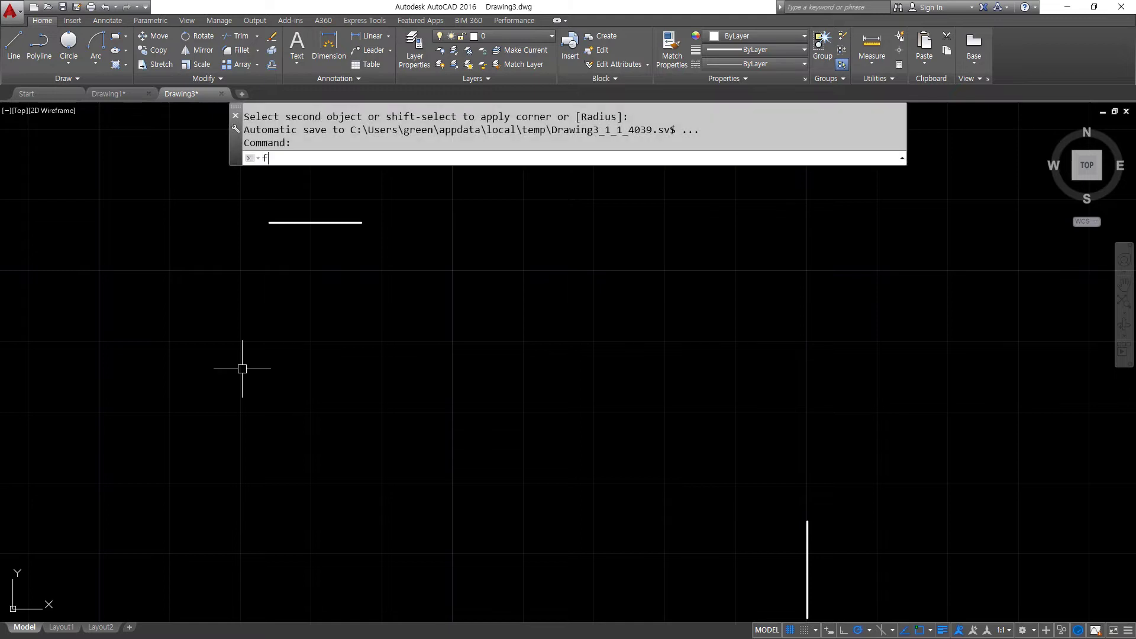
key("Return")
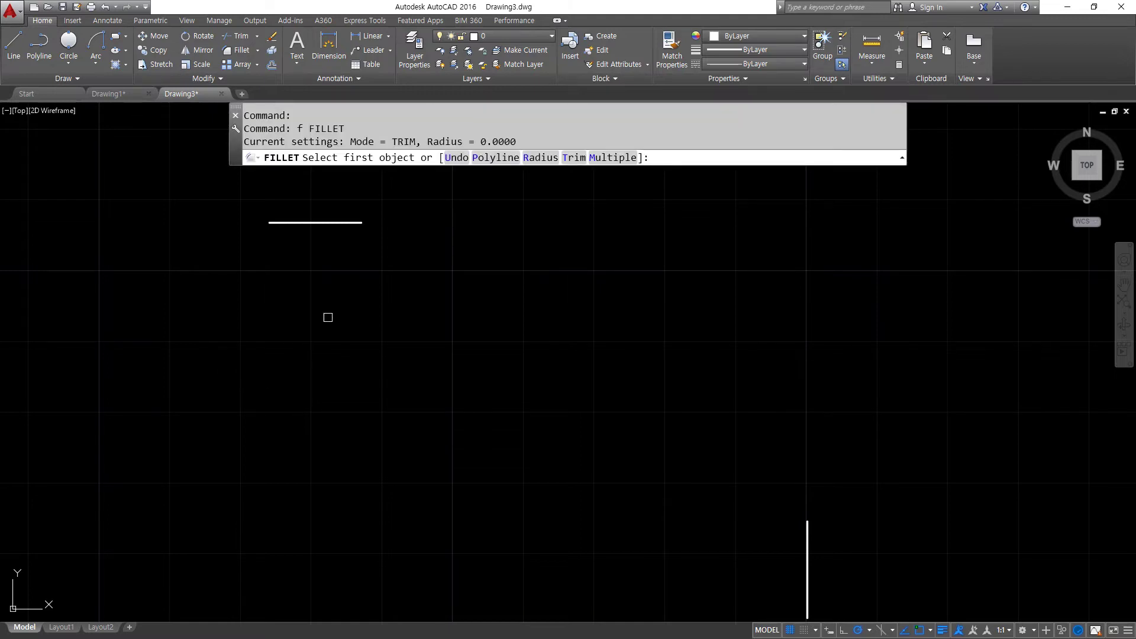
left_click(340, 224)
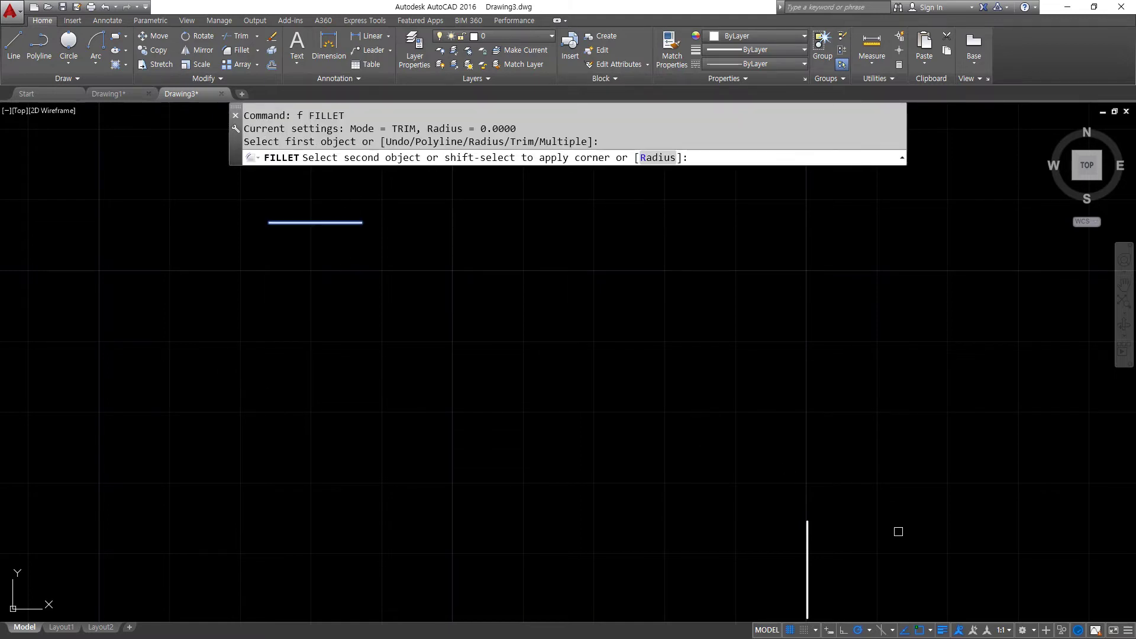
left_click(807, 549)
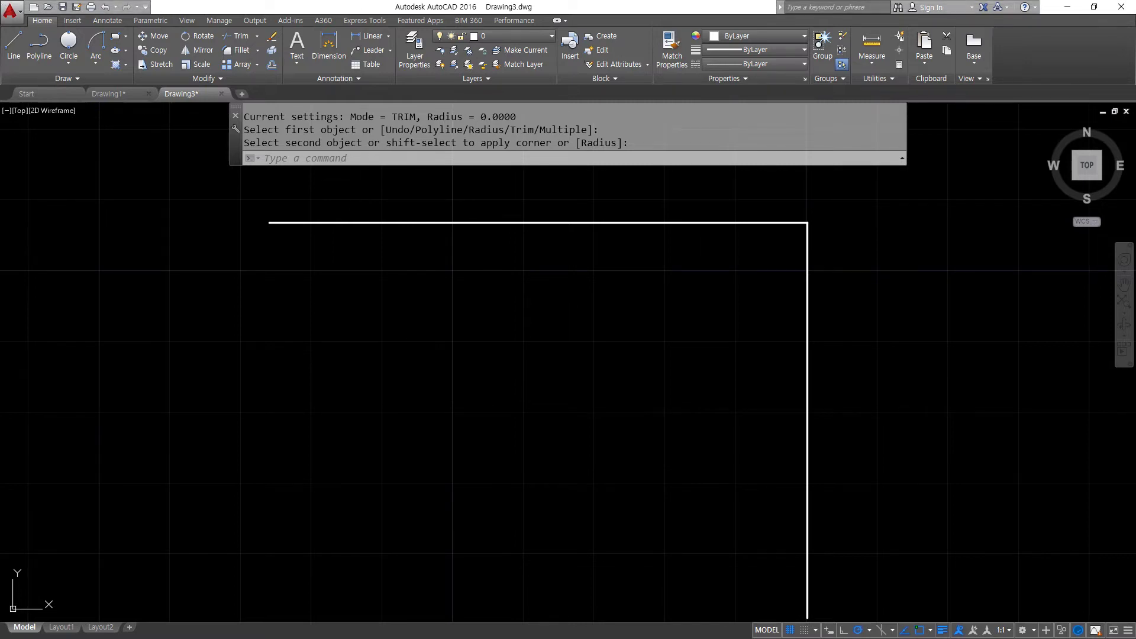
Switch to the browser, check the three-arm practice drawing on the cadcamp page, and move its window clear of AutoCAD
key("alt+Tab")
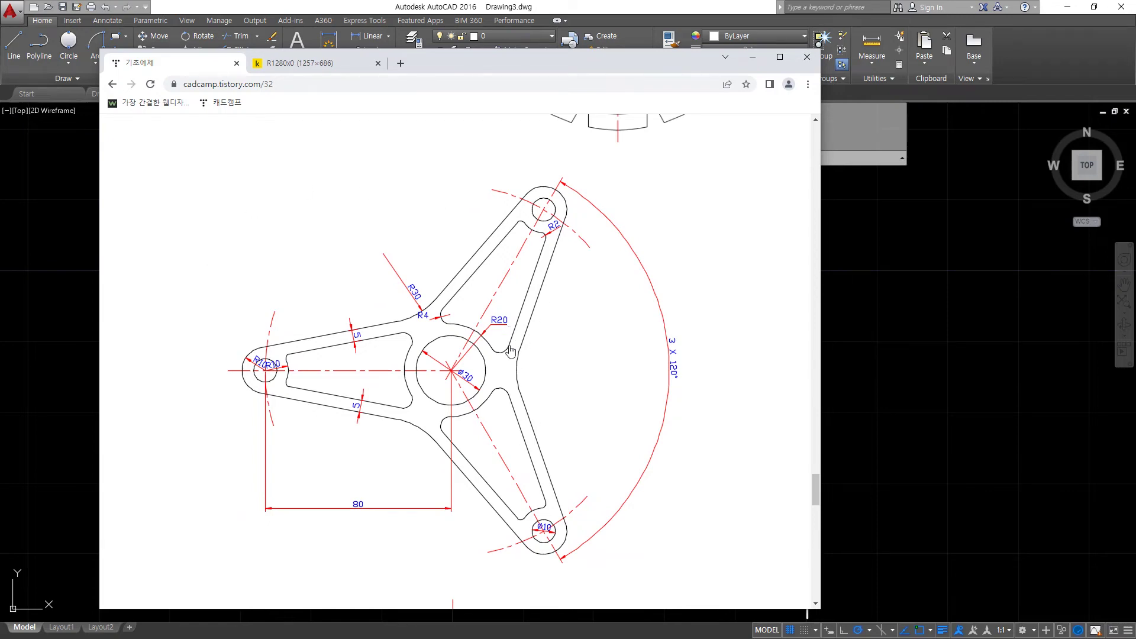
scroll(511, 352, "up", 4)
scroll(511, 352, "down", 4)
left_click_drag(520, 61, 0, 63)
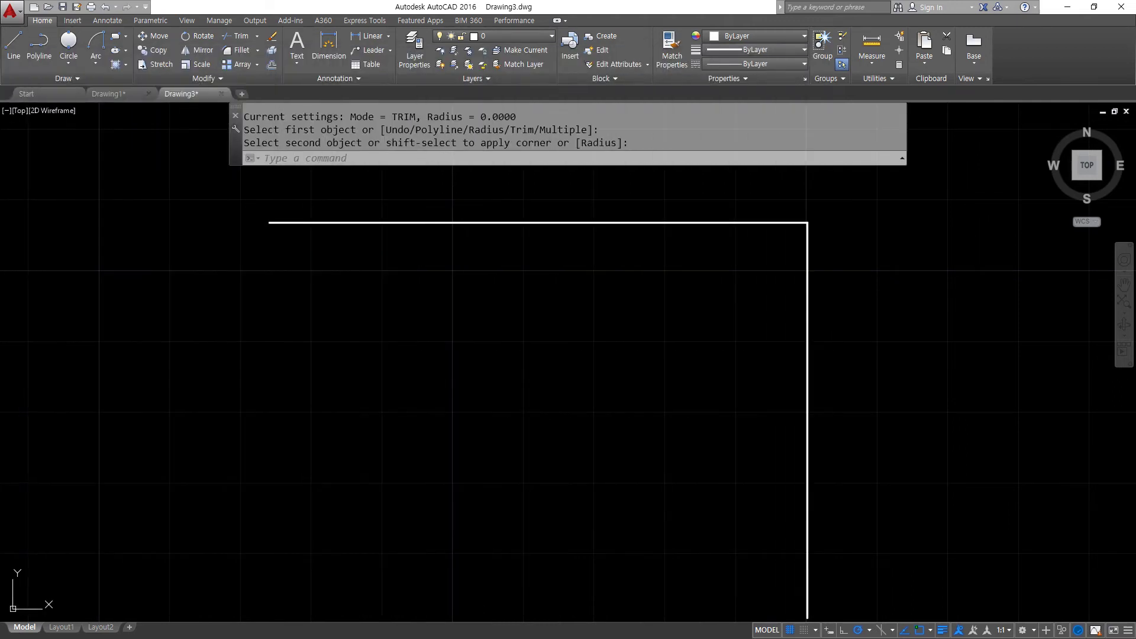
Switch to Drawing1 and frame an empty area around the origin
left_click(102, 93)
scroll(370, 315, "down", 8)
scroll(370, 315, "up", 6)
middle_click_drag(343, 293, 372, 359)
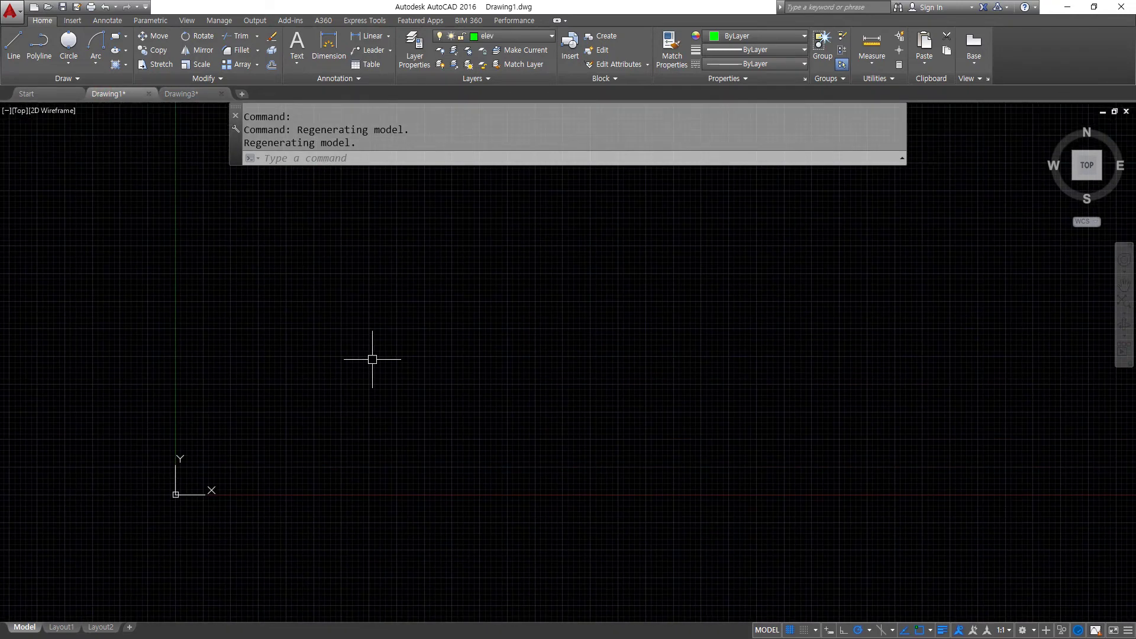
left_click(869, 630)
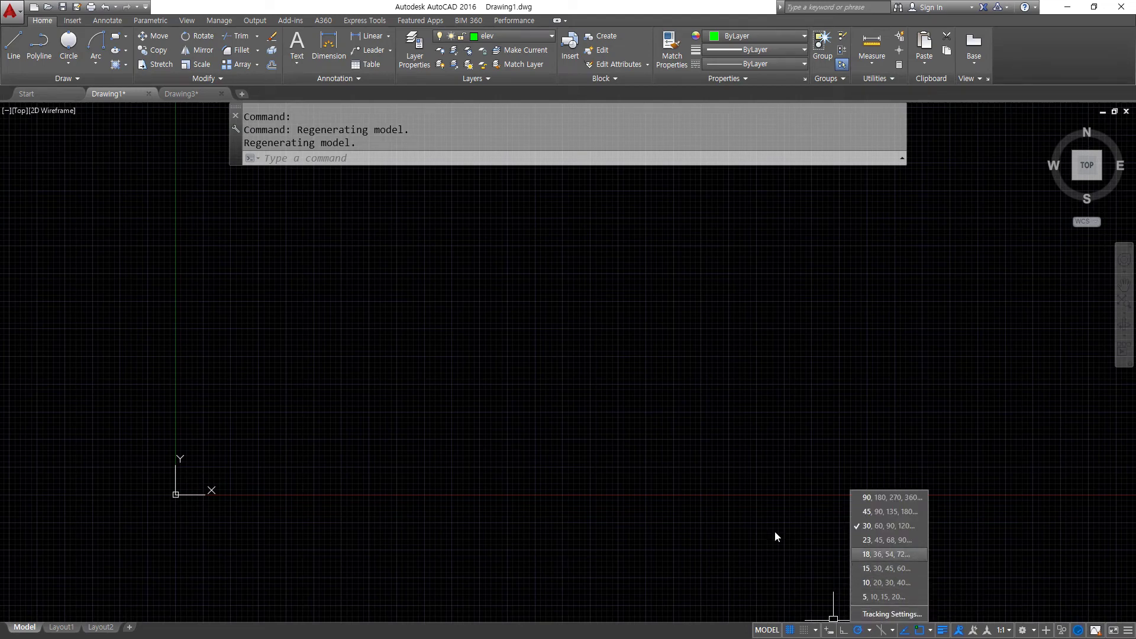
left_click(543, 399)
type("r")
key("Escape")
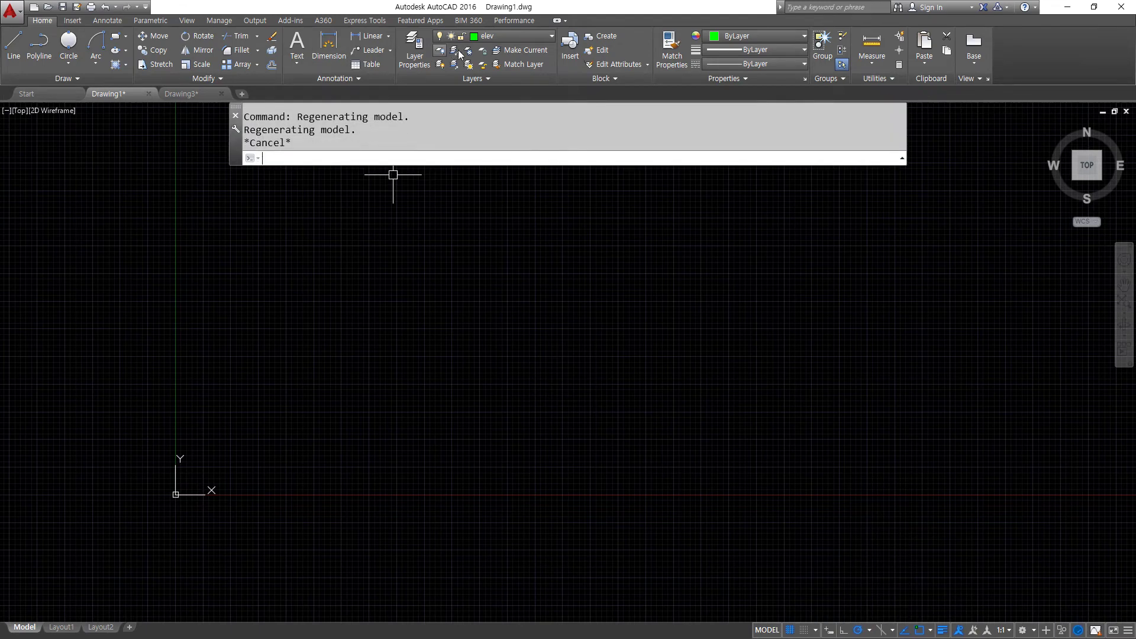
On layer cen, draw three rays from a common point at 180°, 60° and 300°
left_click(510, 36)
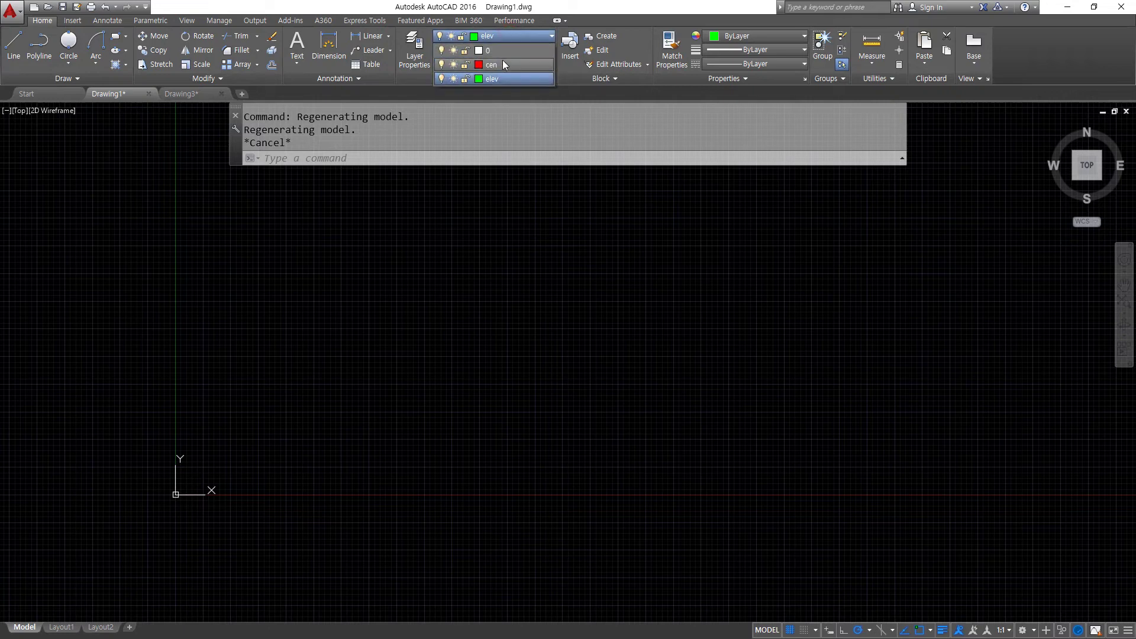
left_click(503, 69)
type("ray")
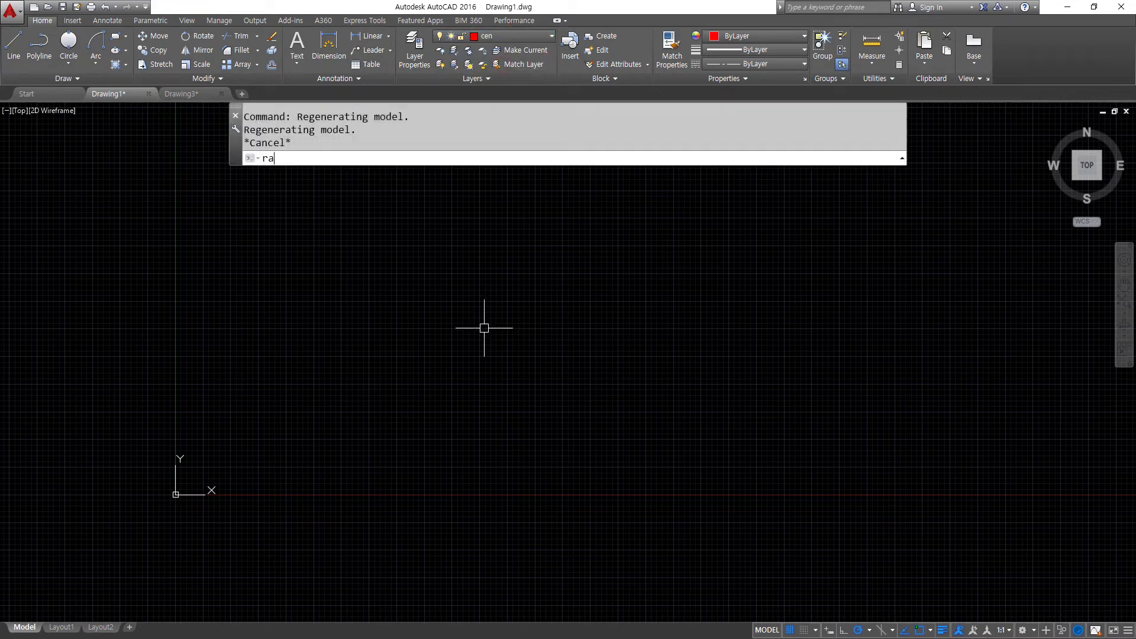
key("Return")
left_click(501, 358)
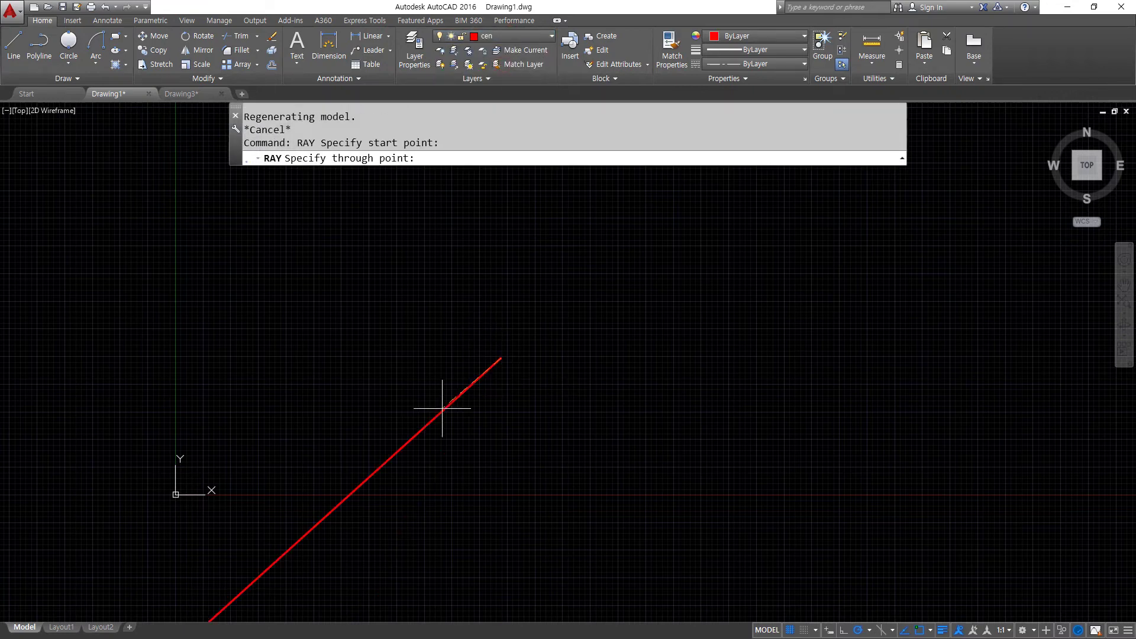
left_click(371, 358)
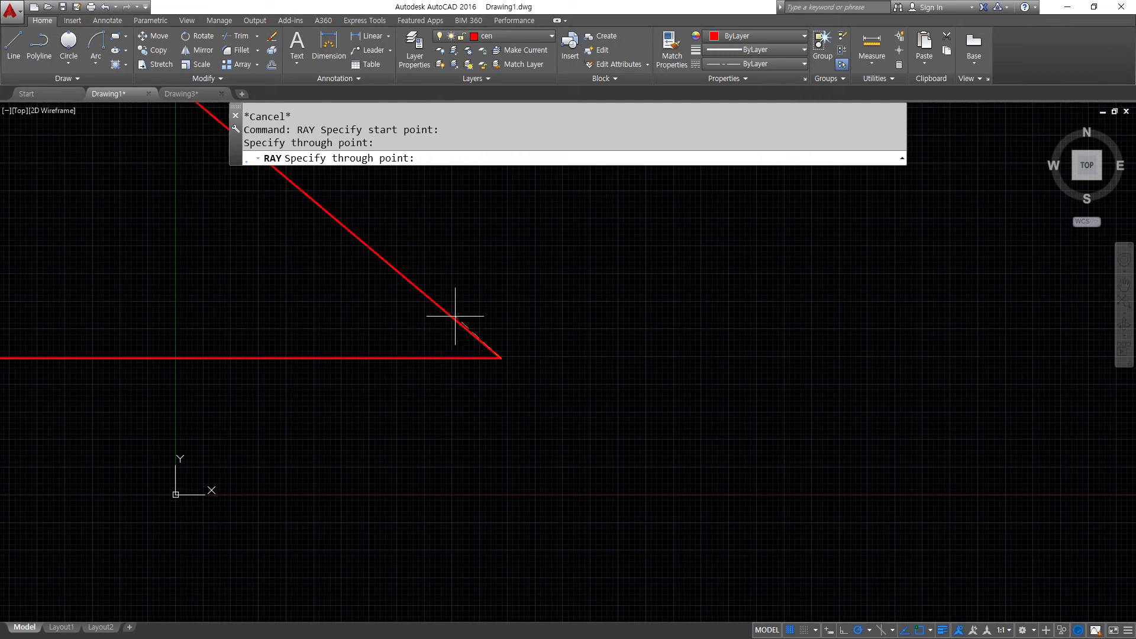
left_click(528, 310)
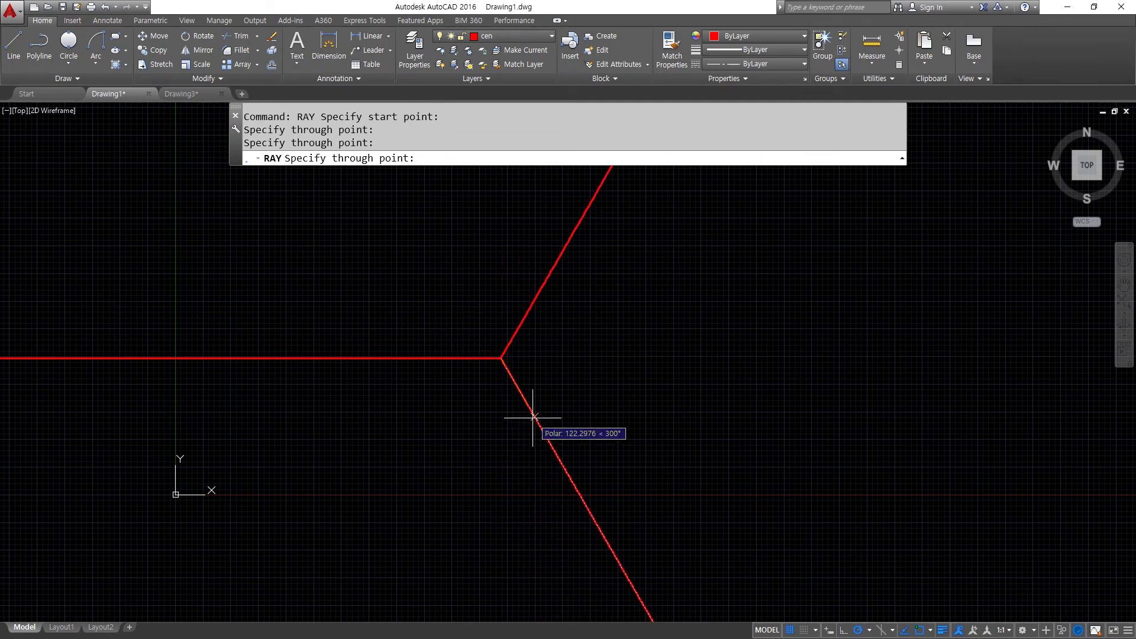
left_click(527, 417)
key("Return")
On layer elev, draw a circle of diameter 30 centred where the three rays meet
scroll(489, 343, "up", 2)
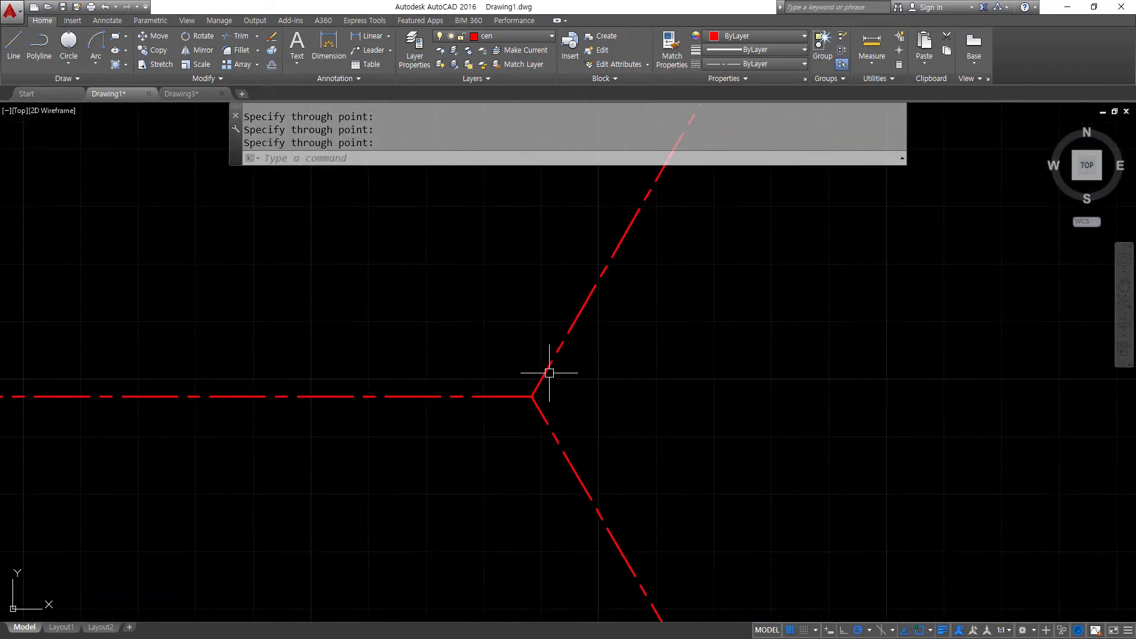
left_click(517, 34)
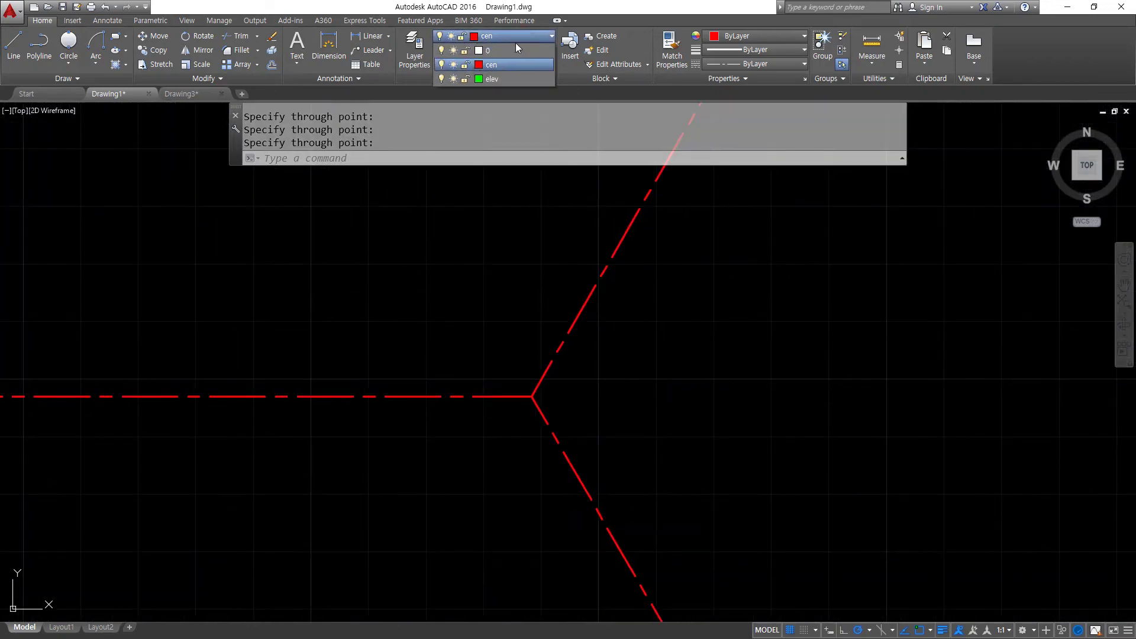
left_click(505, 79)
type("c")
key("Return")
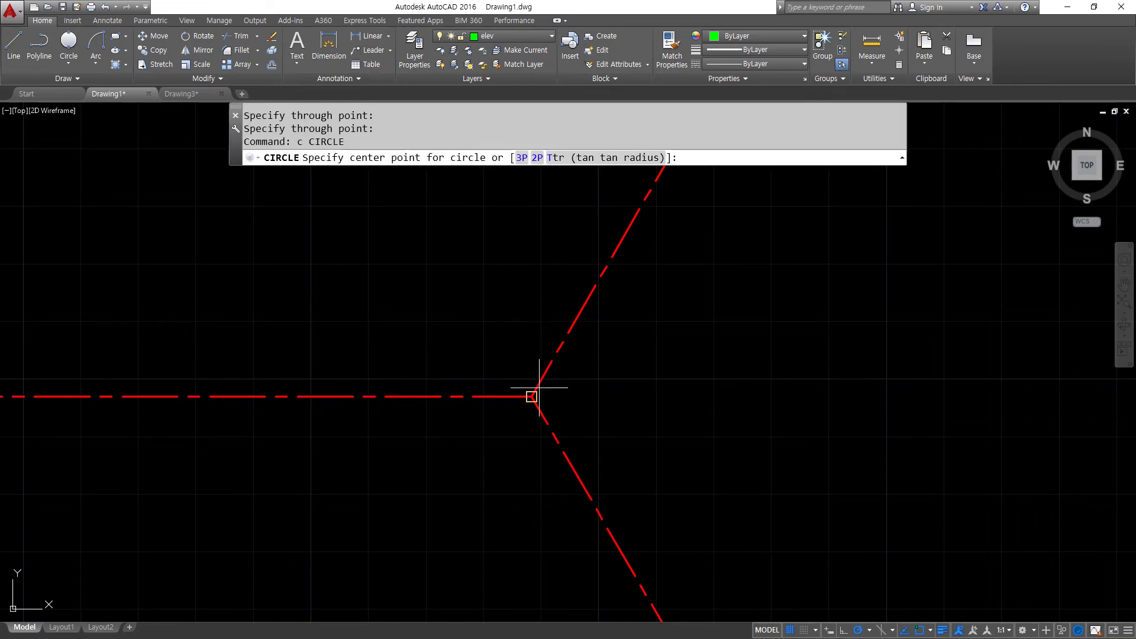
left_click(532, 396)
type("d")
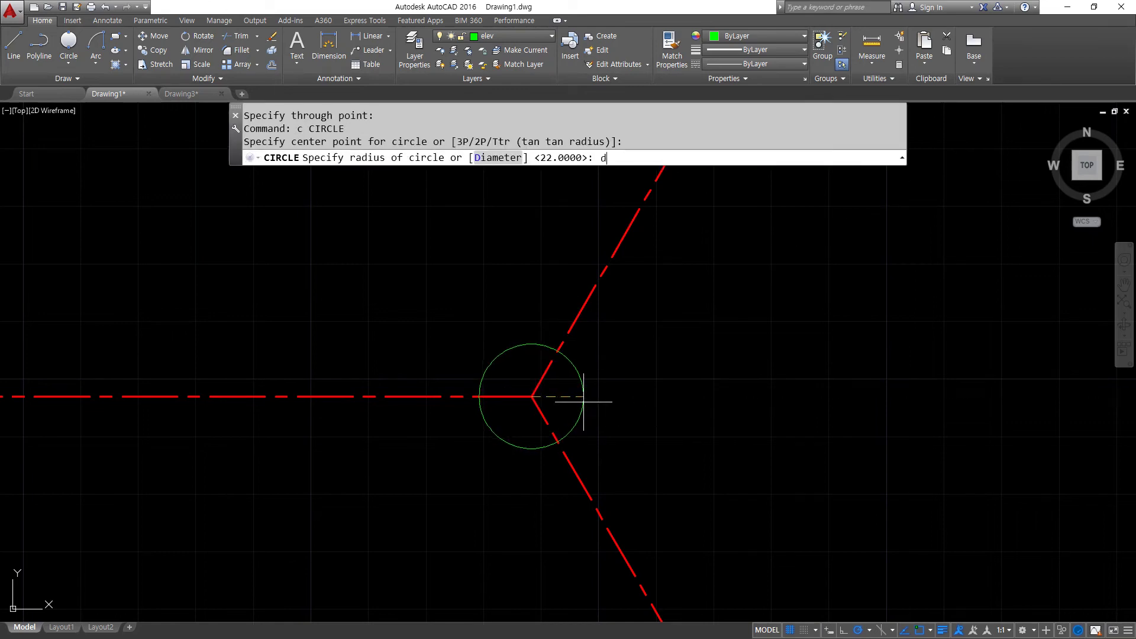
key("Return")
key("Return")
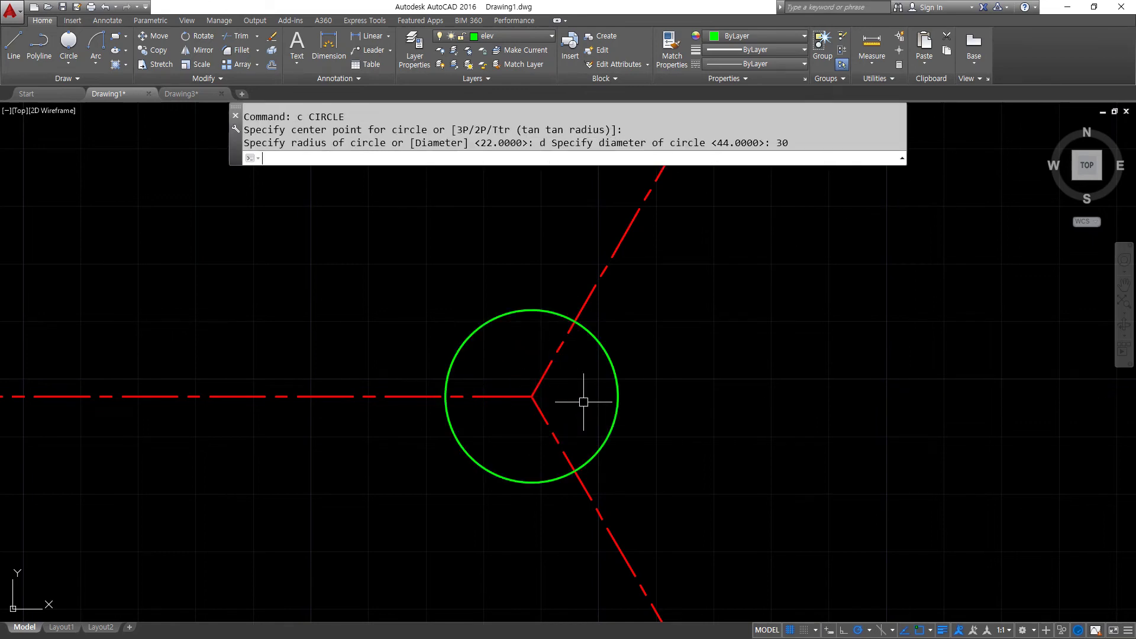
Add two concentric circles with radii 20 and 80 at the rays' common point
key("Return")
left_click(536, 397)
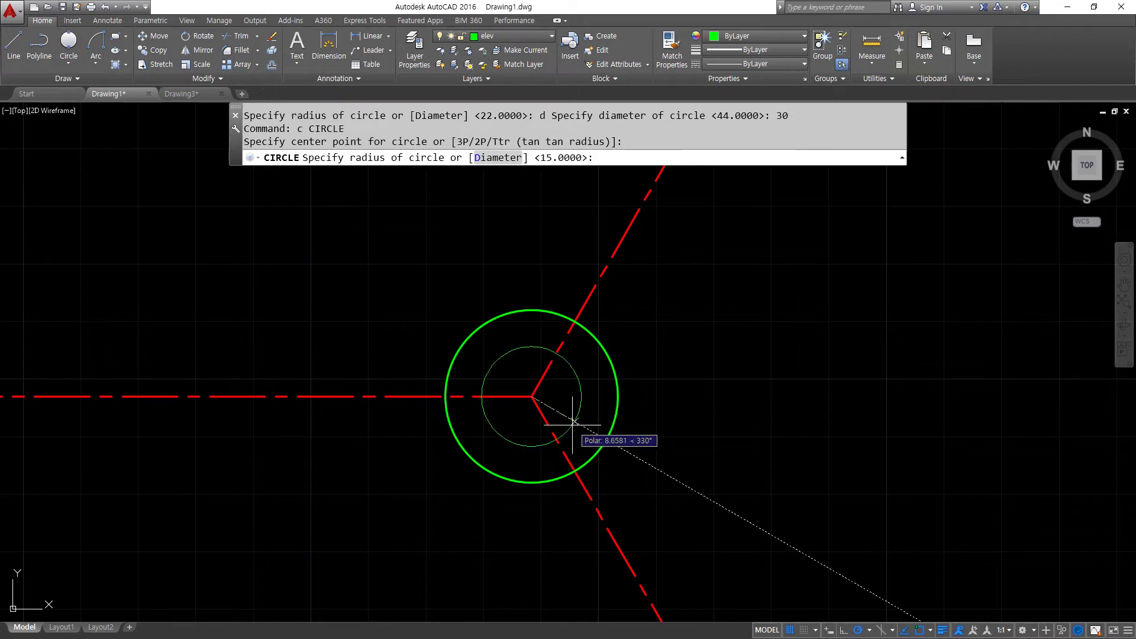
type("20")
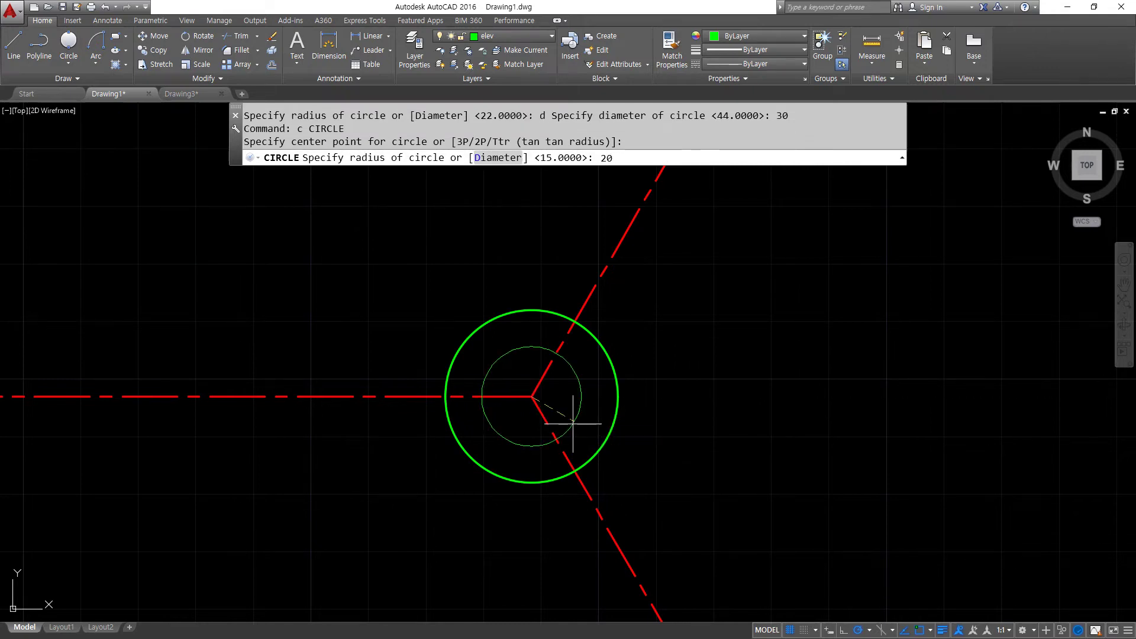
key("Return")
key("Return")
left_click(532, 396)
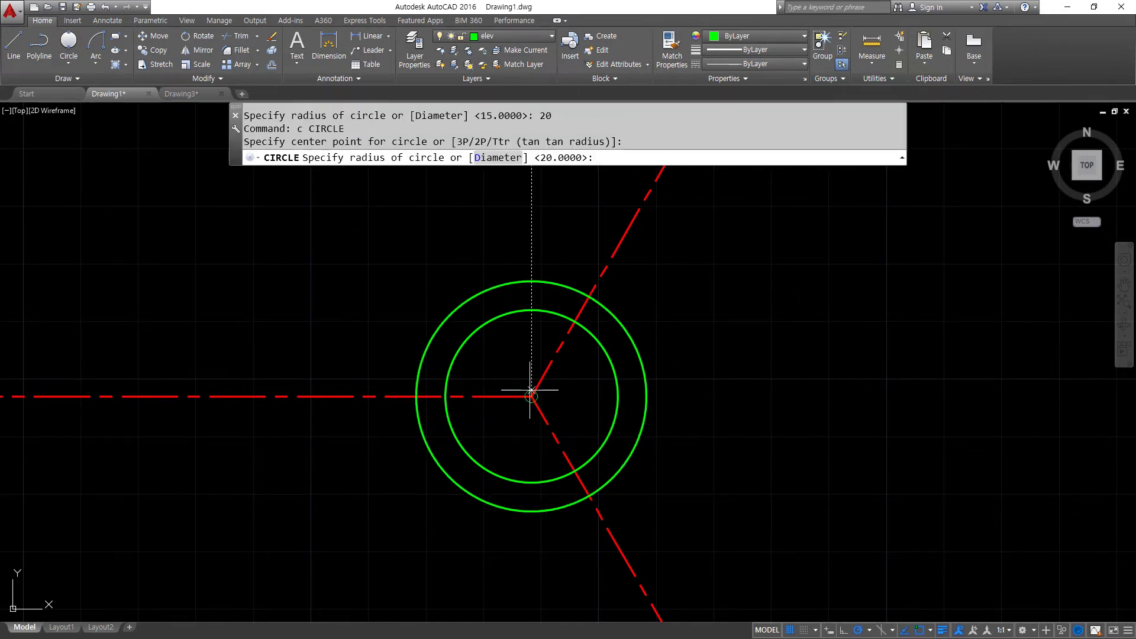
type("80")
key("Return")
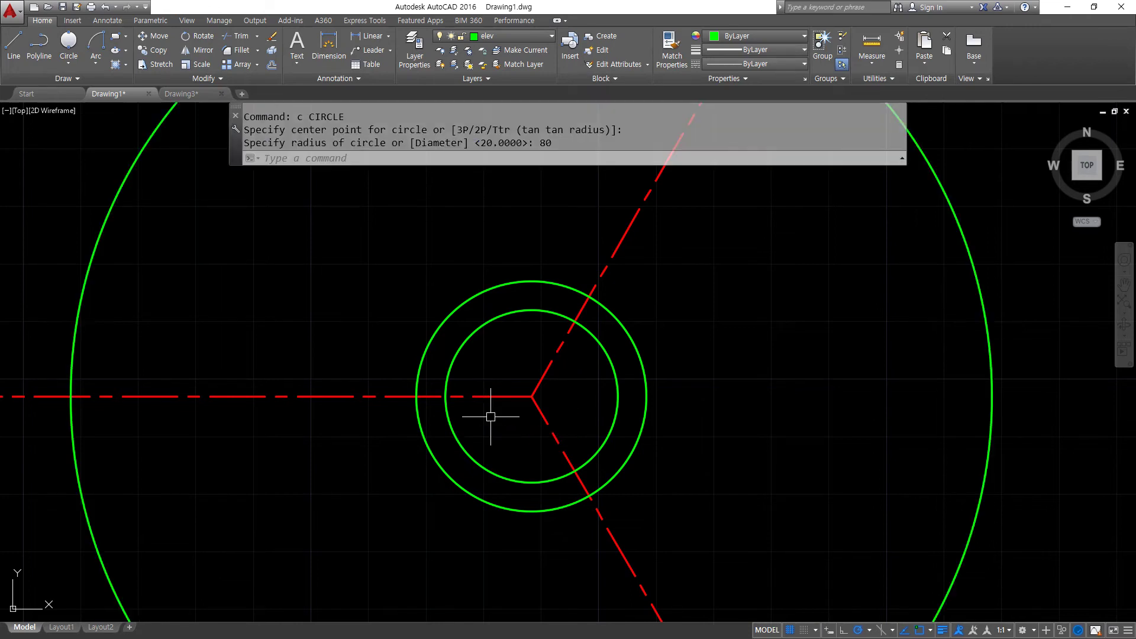
Match the properties of the horizontal centreline onto the radius 80 circle
scroll(356, 397, "down", 2)
type("ma")
key("Return")
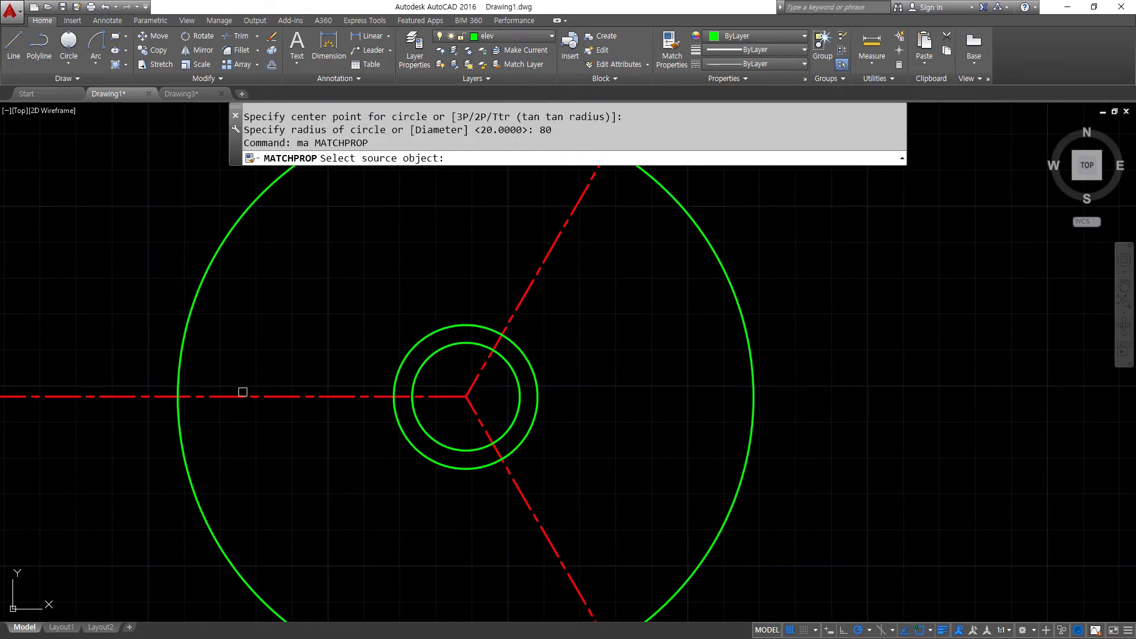
left_click(243, 391)
left_click(217, 395)
left_click(183, 329)
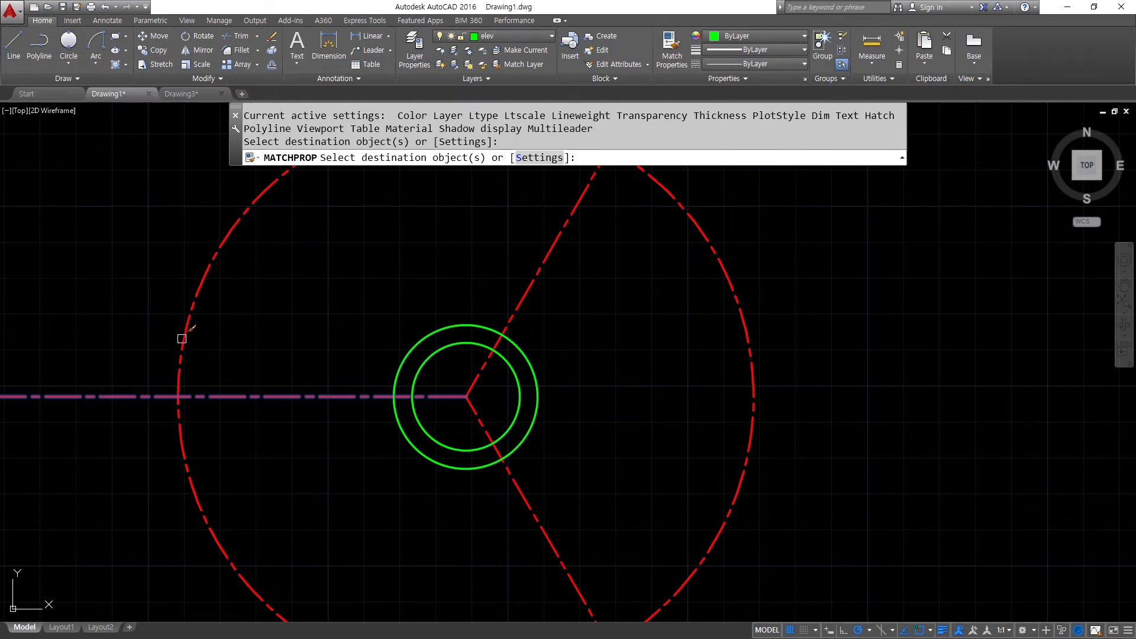
key("Return")
Draw a diameter 10 circle where the horizontal ray crosses the large centreline circle
type("c")
key("Return")
left_click(177, 396)
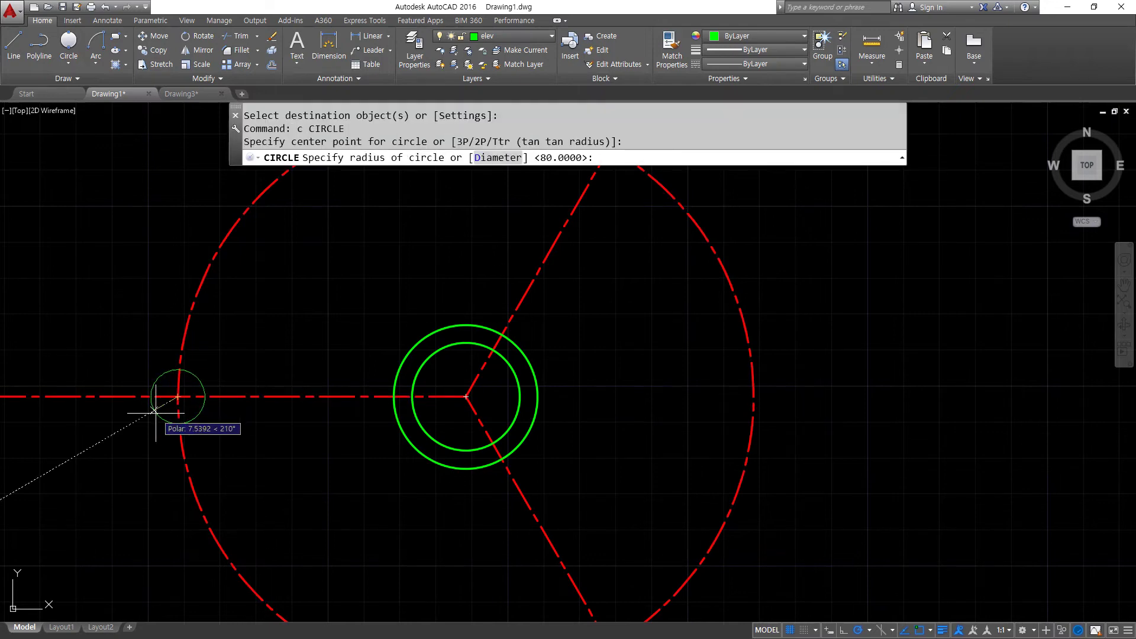
type("d")
key("Return")
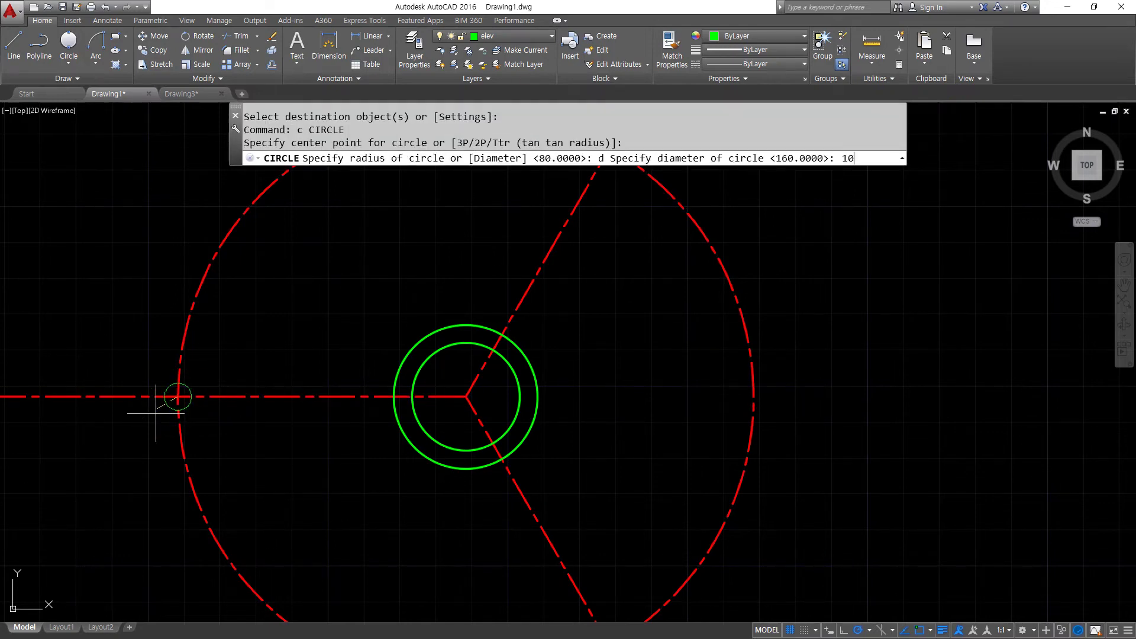
type("10")
key("Return")
Draw the same diameter 10 circle where the 300° and 60° rays cross the large centreline circle
middle_click_drag(389, 470, 279, 325)
key("Return")
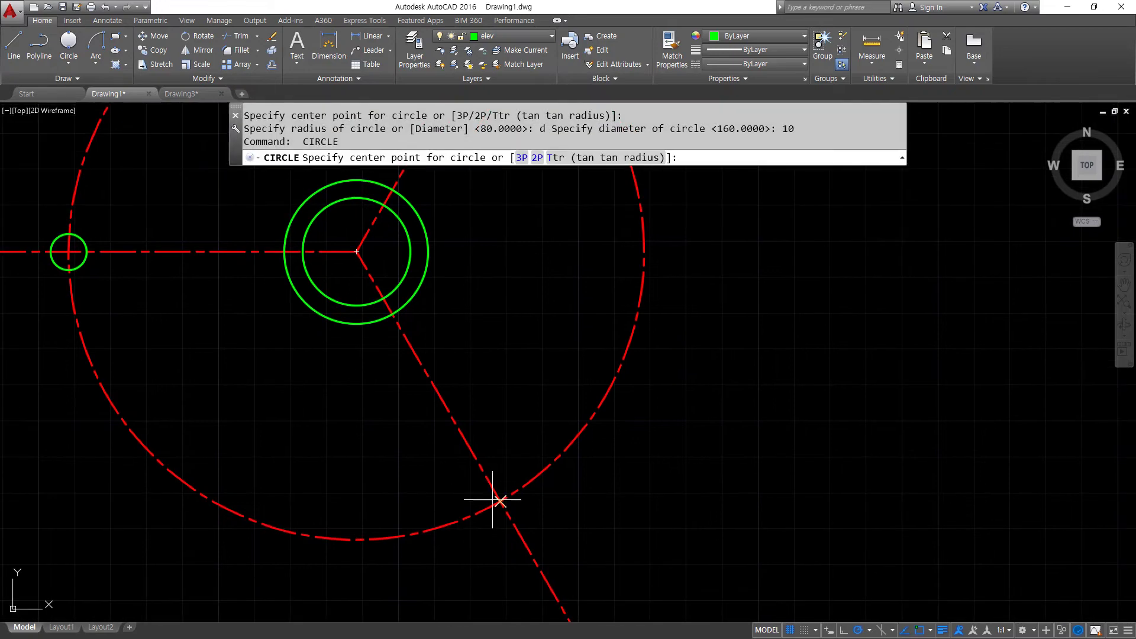
left_click(500, 502)
key("Return")
middle_click_drag(520, 238, 515, 444)
key("Return")
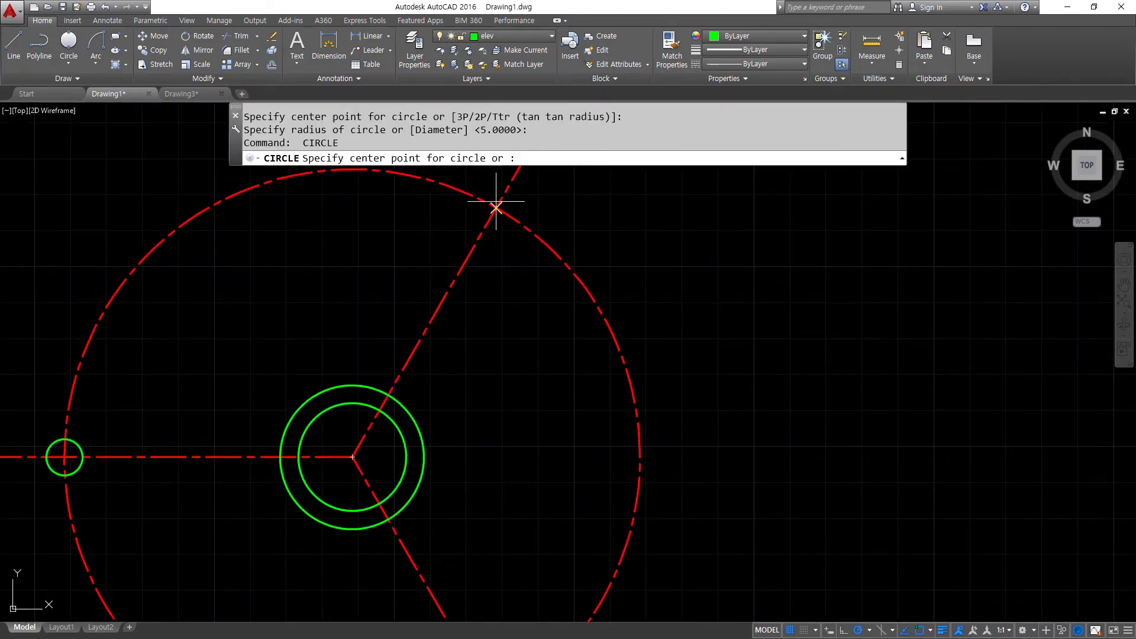
left_click(496, 207)
key("Return")
Add a concentric circle of radius 10 around the small circle on the horizontal ray
middle_click_drag(130, 440, 259, 374)
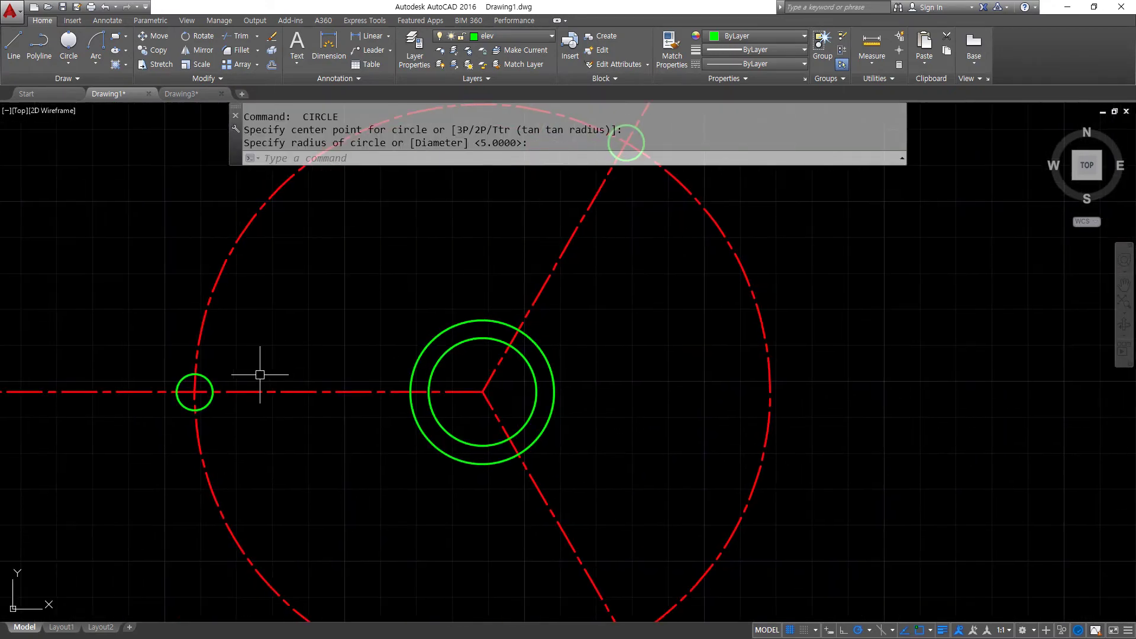
key("Return")
left_click(194, 392)
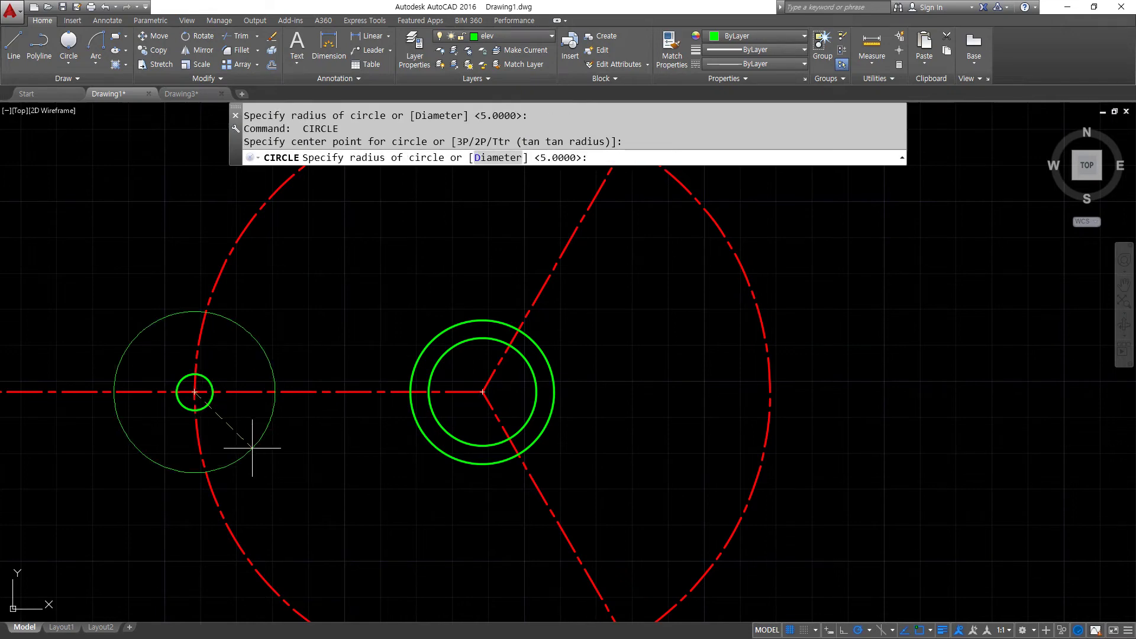
type("10")
key("Return")
Add concentric circles of radius 10 around the small circles on the lower and upper slanted rays
middle_click_drag(304, 452, 223, 304)
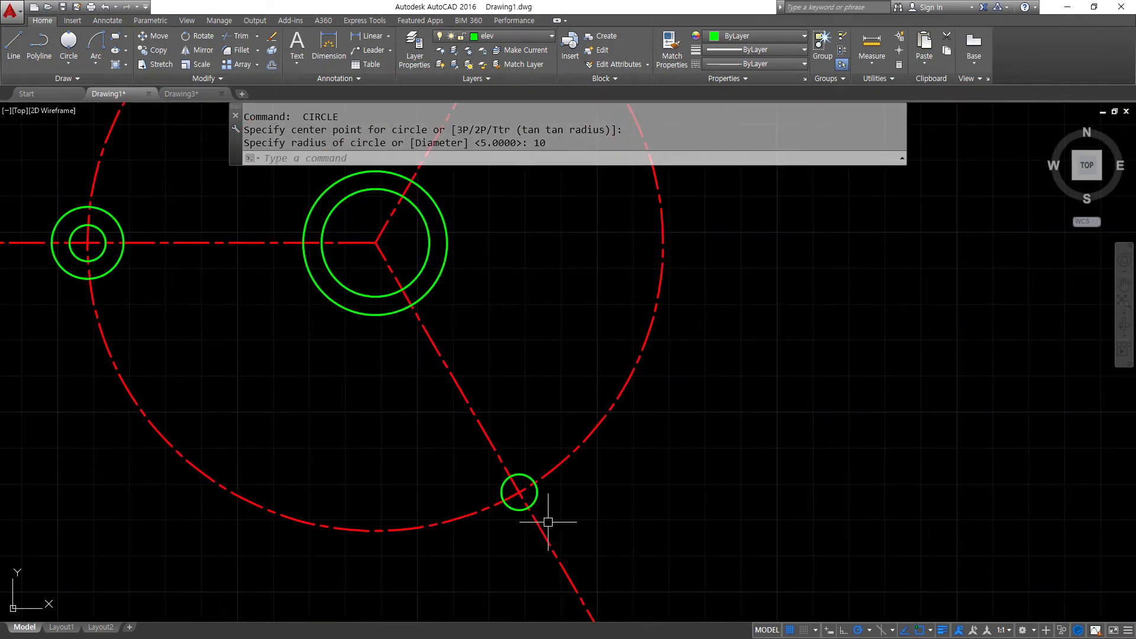
key("Return")
left_click(520, 493)
key("Return")
middle_click_drag(538, 316, 512, 618)
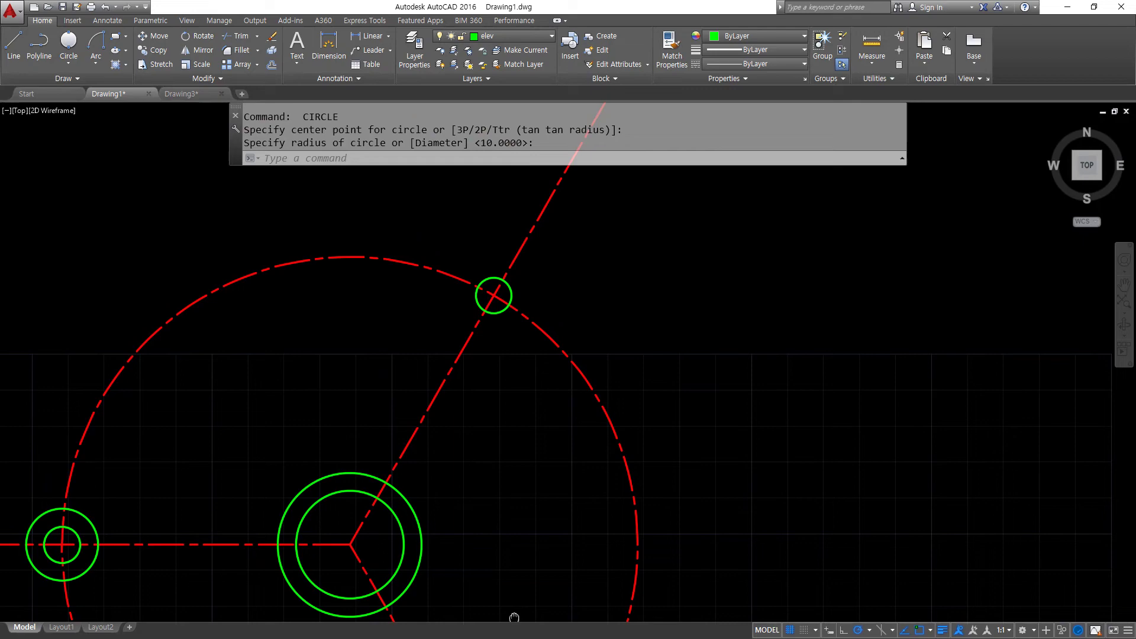
key("Return")
left_click(493, 294)
key("Return")
Offset the radius 10 circle at the end of each of the three arms outward by 5
scroll(470, 489, "down", 2)
middle_click_drag(469, 489, 497, 367)
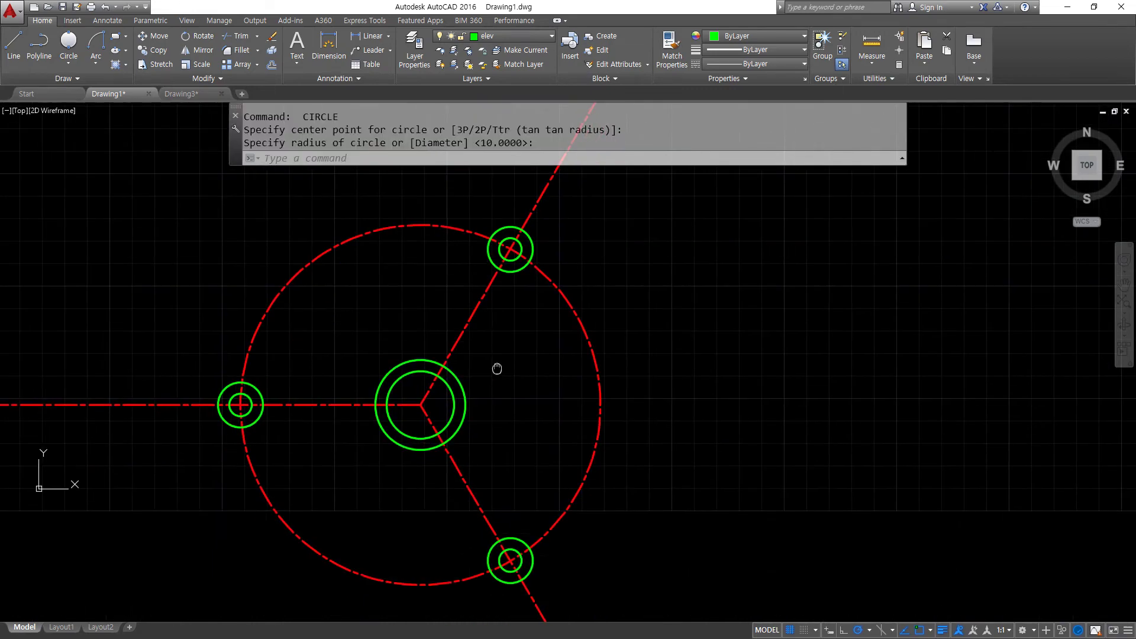
type("o")
key("Return")
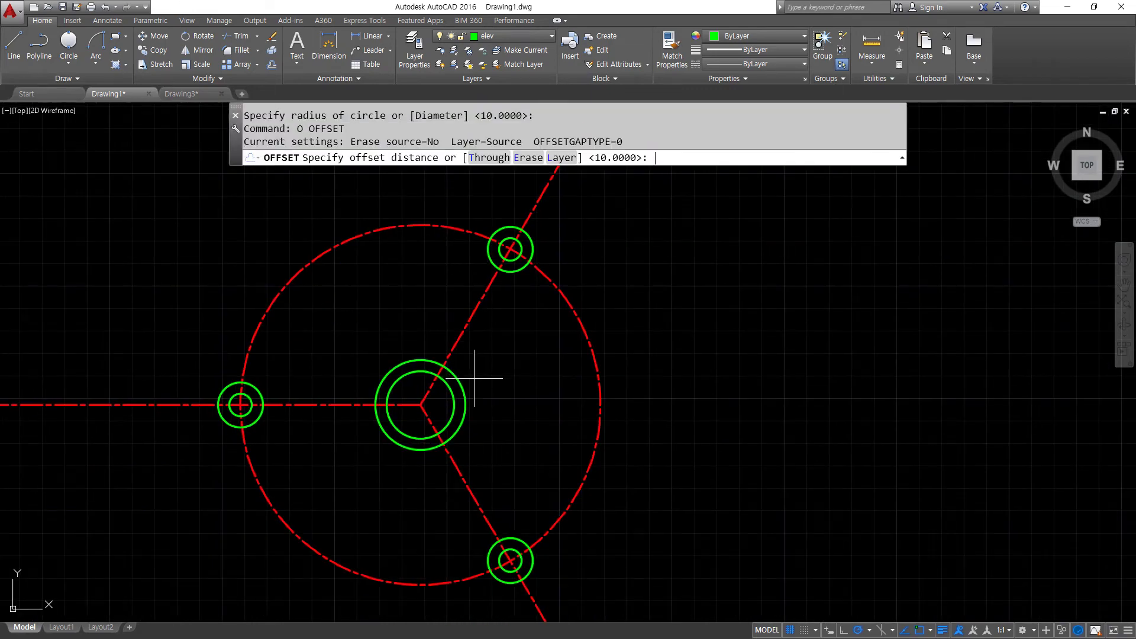
type("5")
key("Return")
left_click(260, 418)
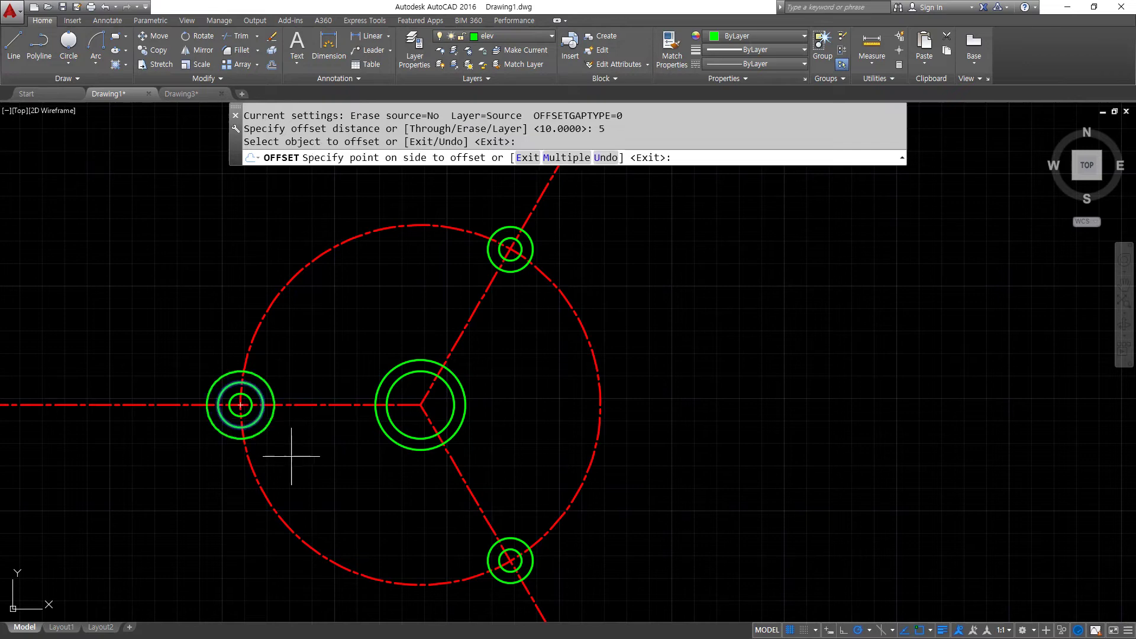
left_click(296, 457)
left_click(520, 540)
left_click(534, 429)
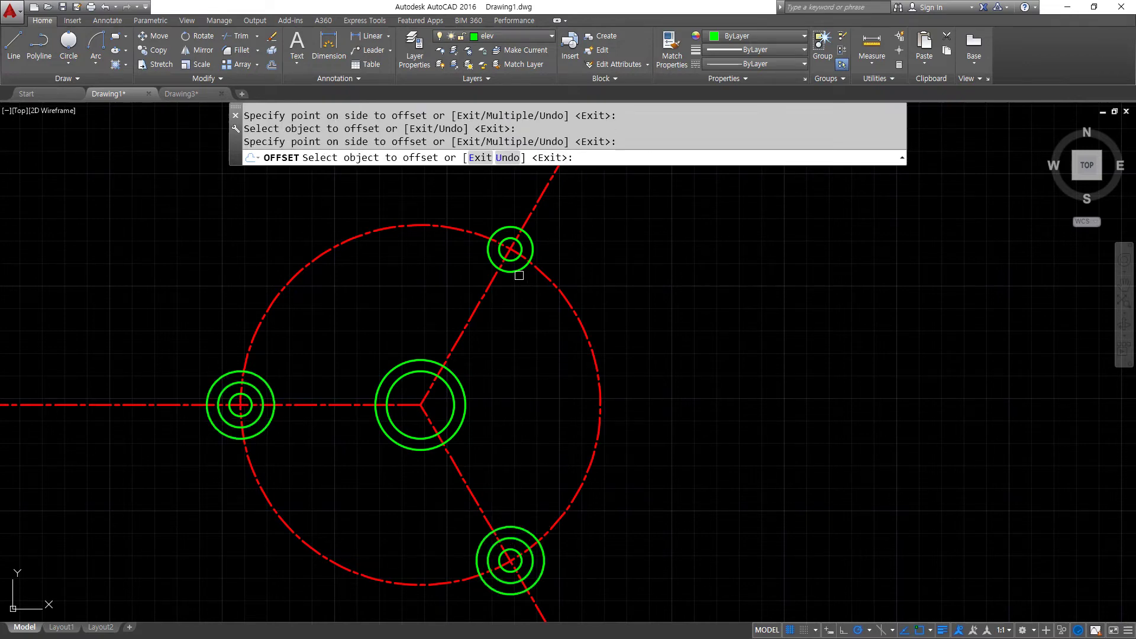
left_click(519, 272)
left_click(525, 325)
key("Return")
Trim the rays and the large centreline circle outside the offset circles, keeping the arm centrelines and short centre marks
type("tr")
key("Return")
key("Return")
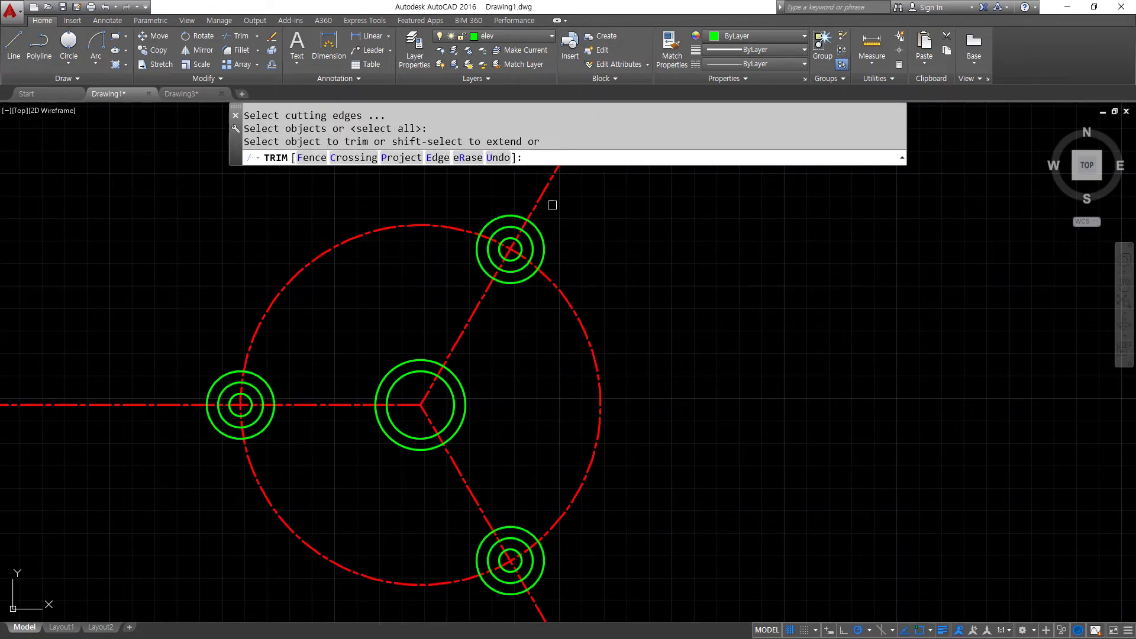
left_click(573, 309)
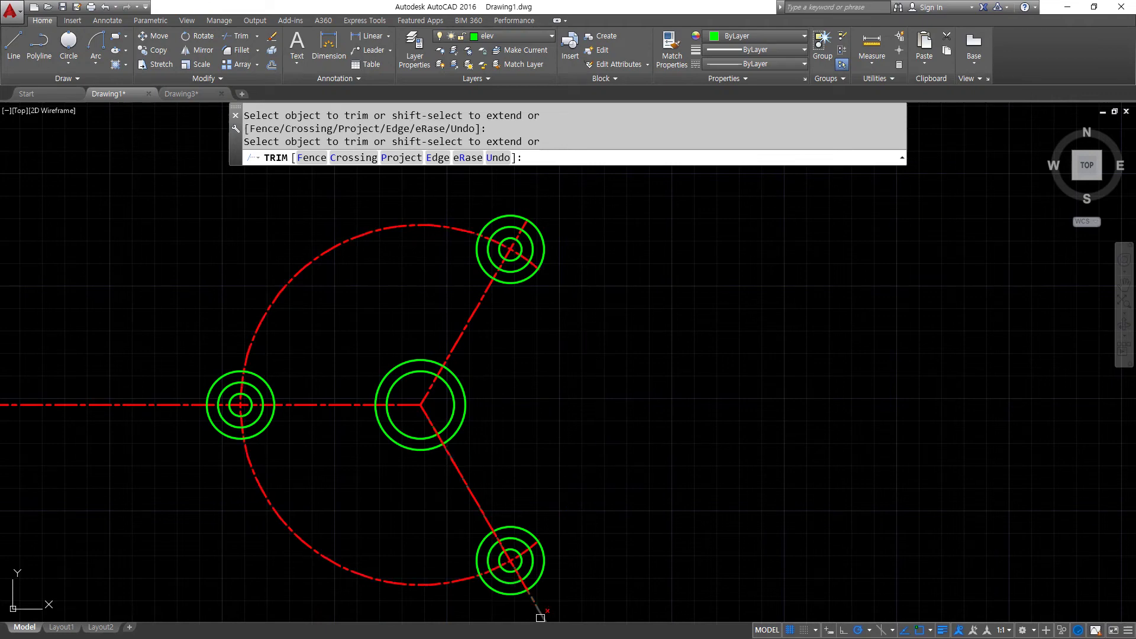
left_click(409, 584)
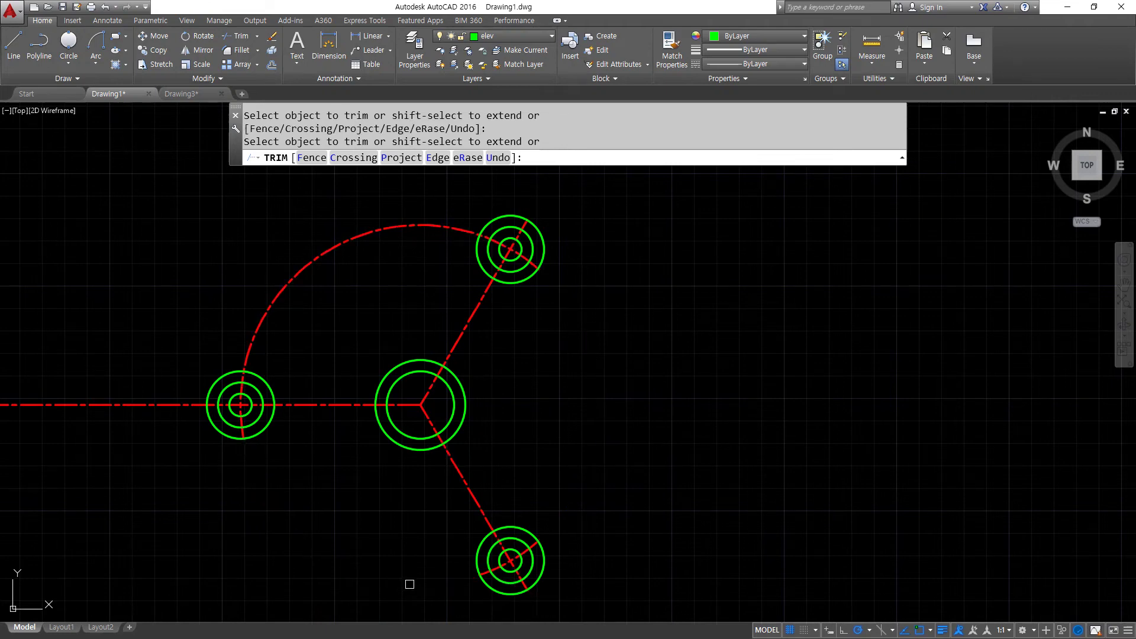
left_click(110, 402)
left_click(273, 303)
key("Return")
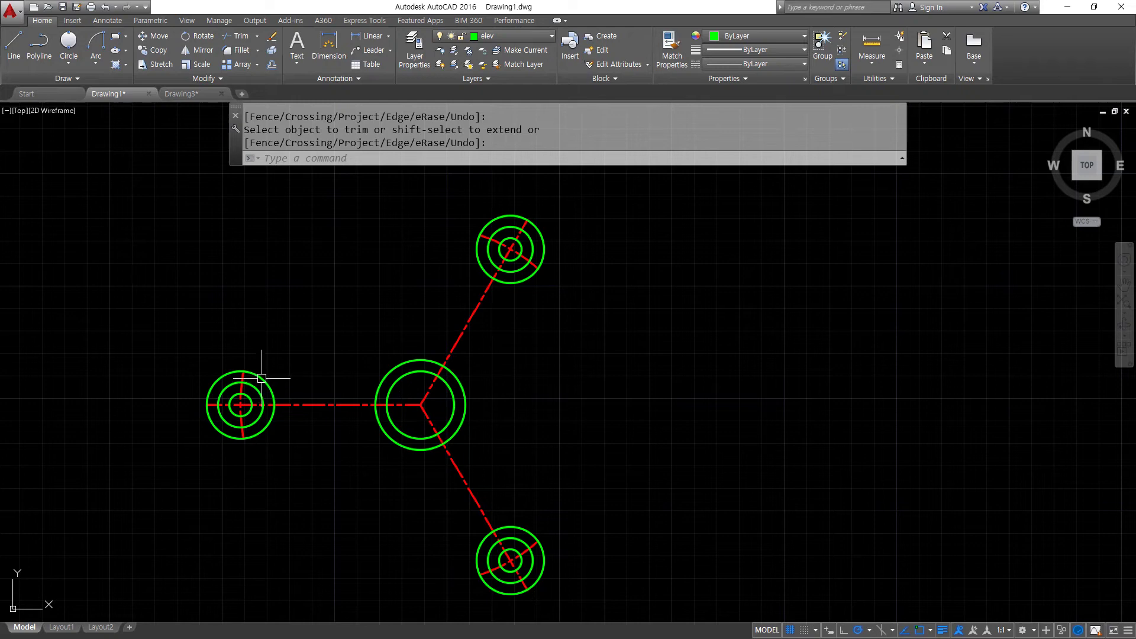
Erase the outermost offset circle at the end of each of the three arms
left_click(262, 378)
key("Delete")
left_click(477, 259)
key("Delete")
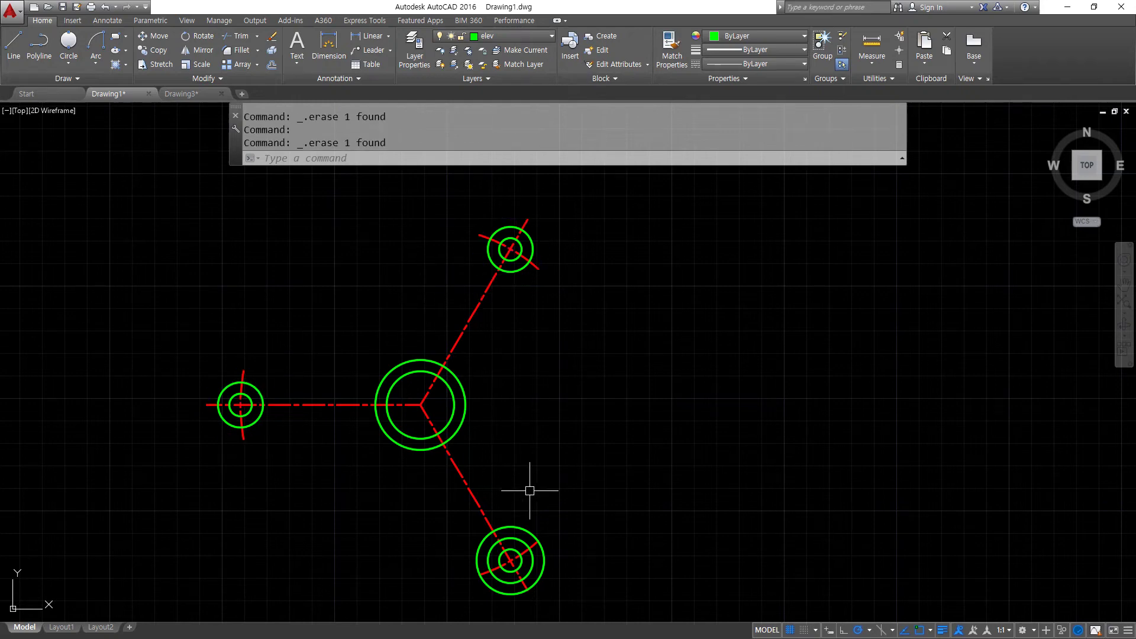
left_click(527, 530)
key("Delete")
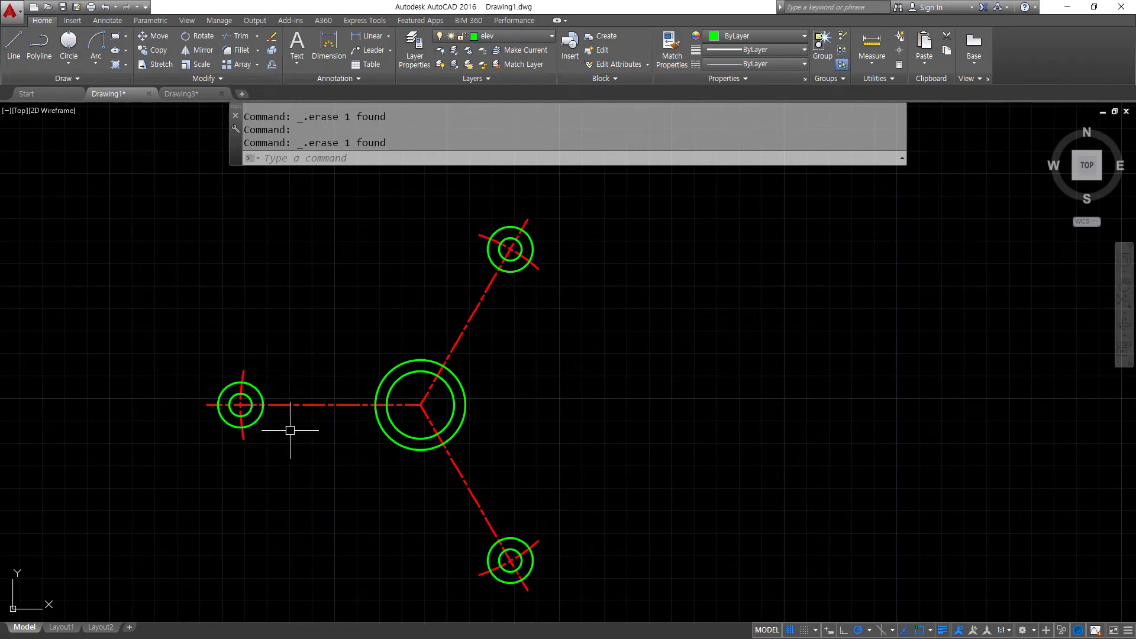
scroll(290, 430, "up", 6)
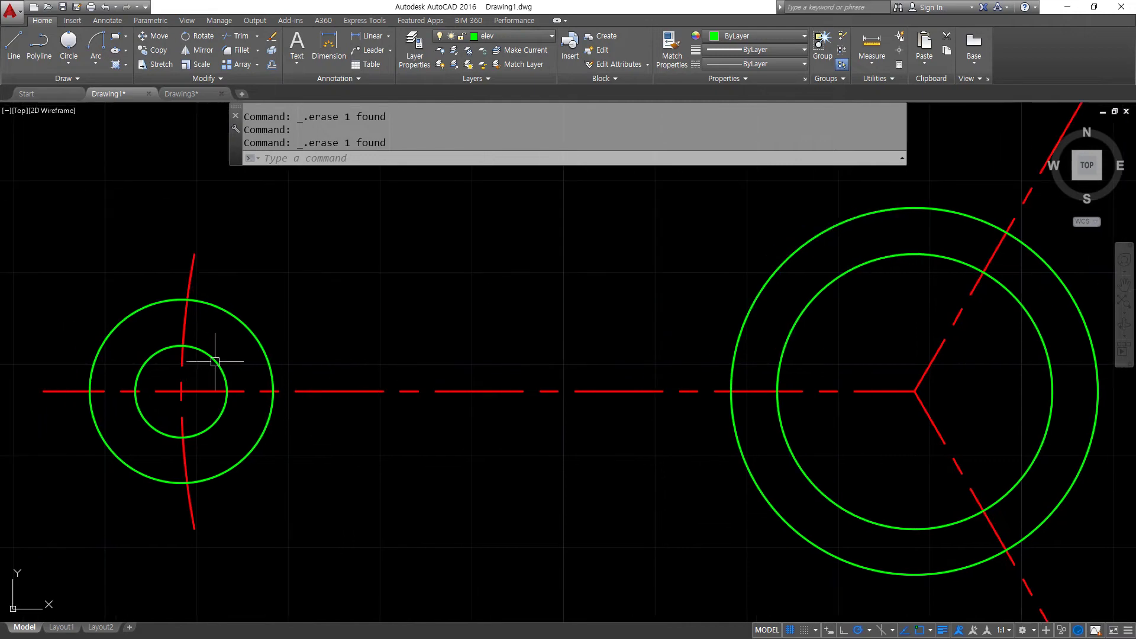
key("ctrl+shift+3")
left_click_drag(211, 367, 208, 366)
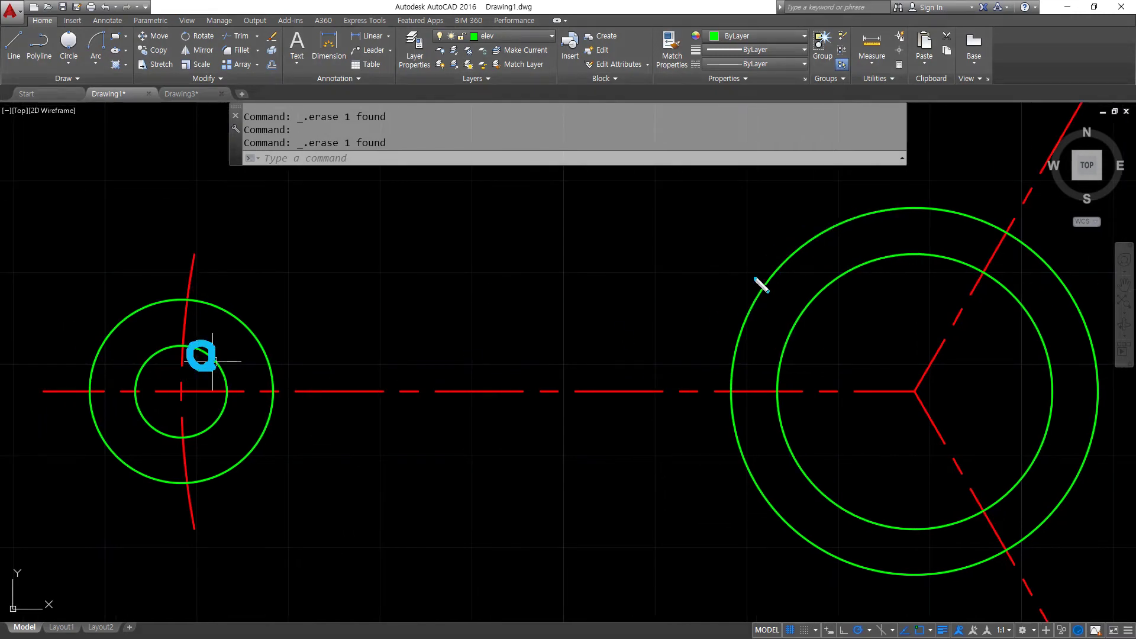
left_click_drag(796, 240, 800, 251)
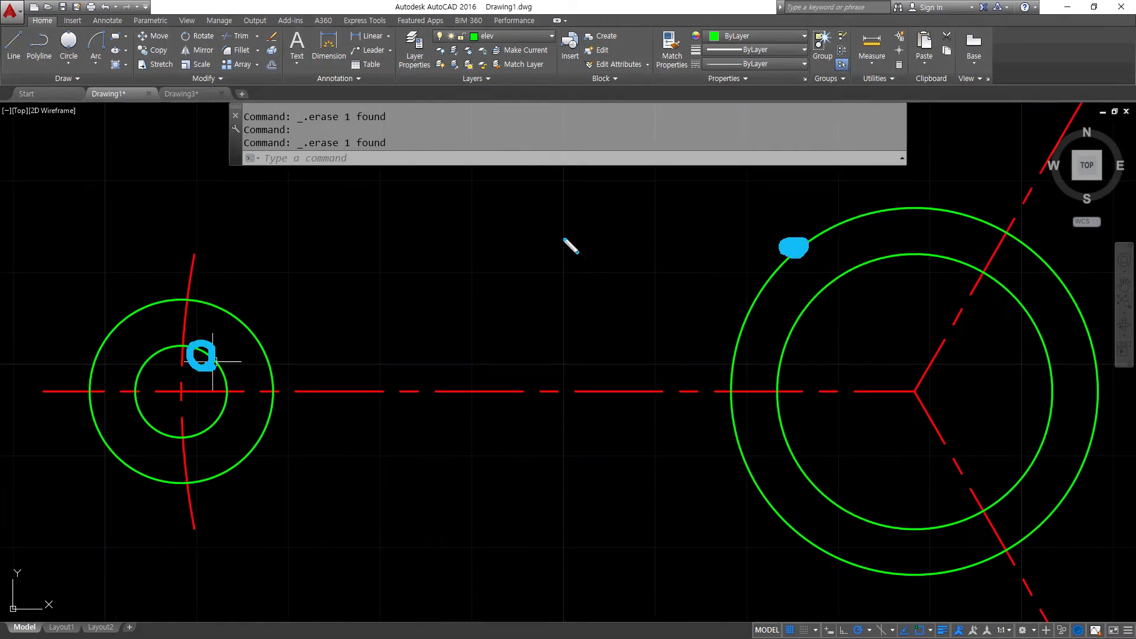
key("ctrl+shift+3")
Draw the left arm's upper line, tangent to the inner end circle and to the outer hub circle
left_click(13, 48)
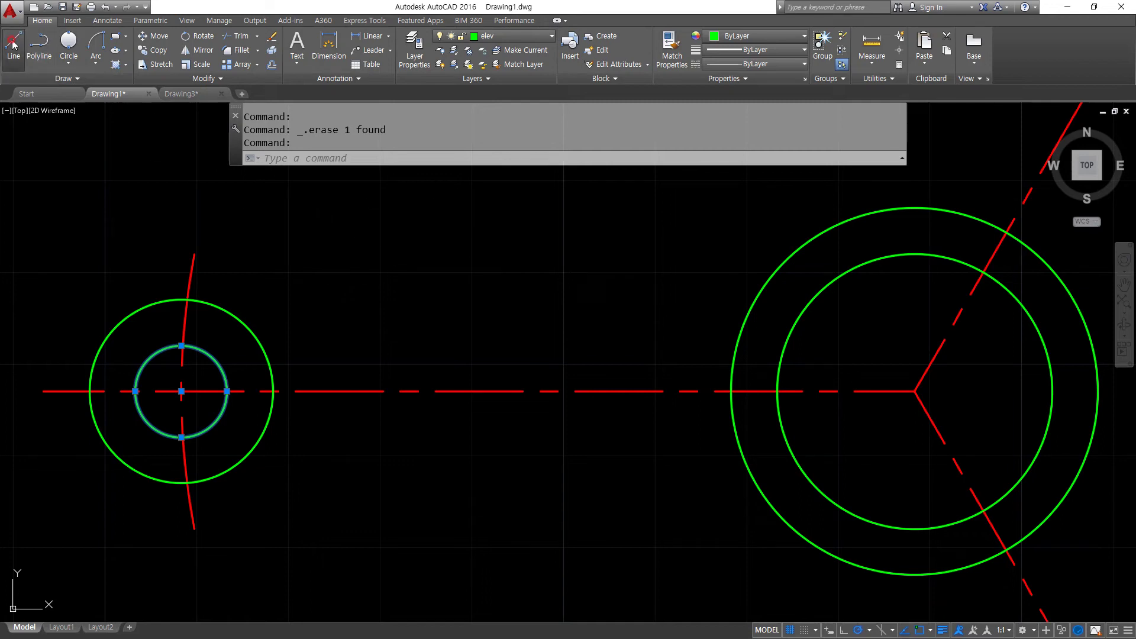
right_click(585, 290, "shift")
left_click(620, 476)
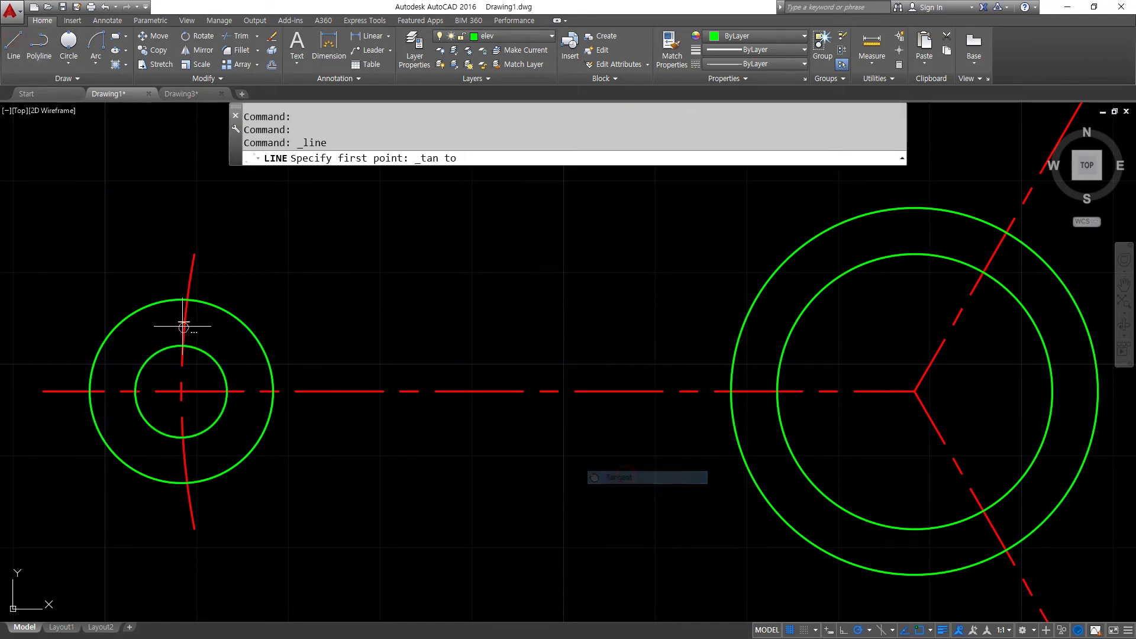
left_click(157, 352)
right_click(434, 242, "shift")
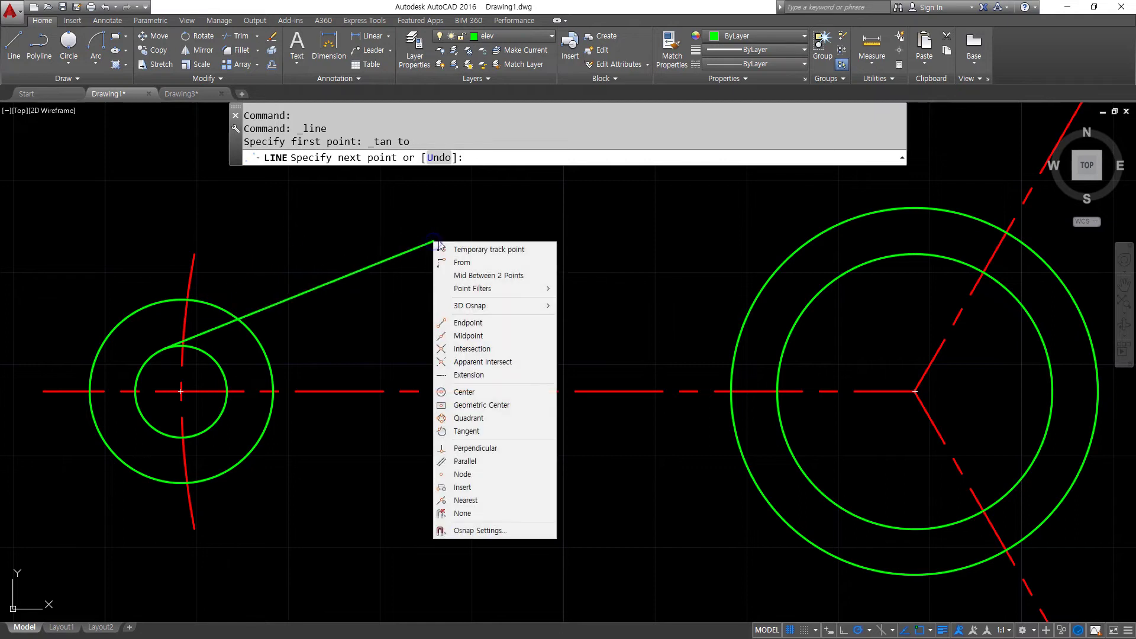
left_click(467, 431)
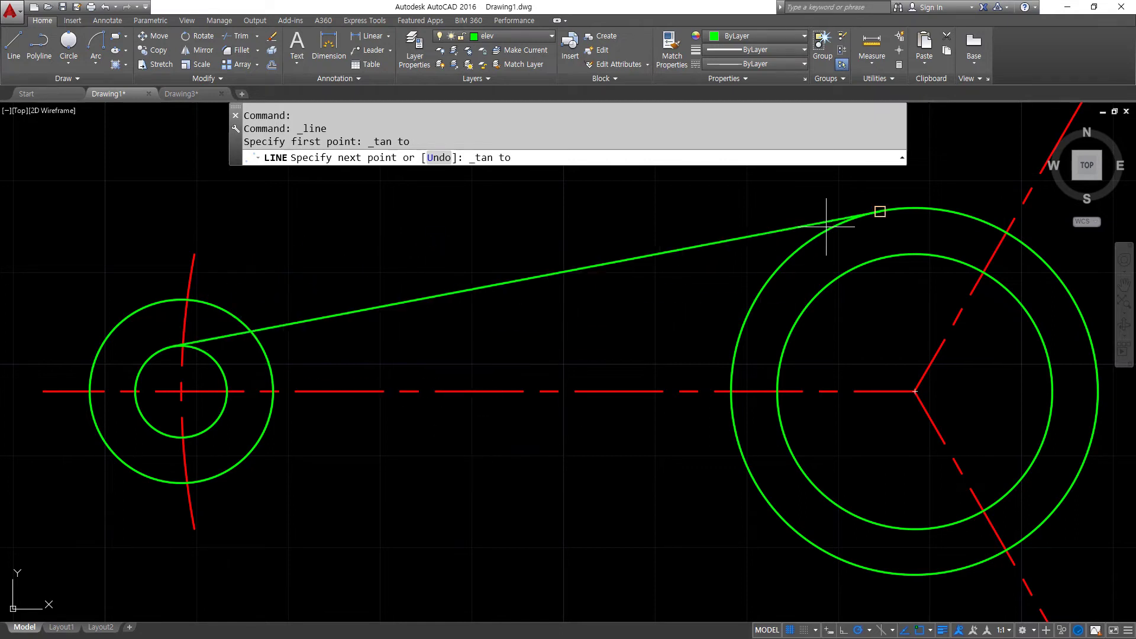
left_click(873, 210)
key("Return")
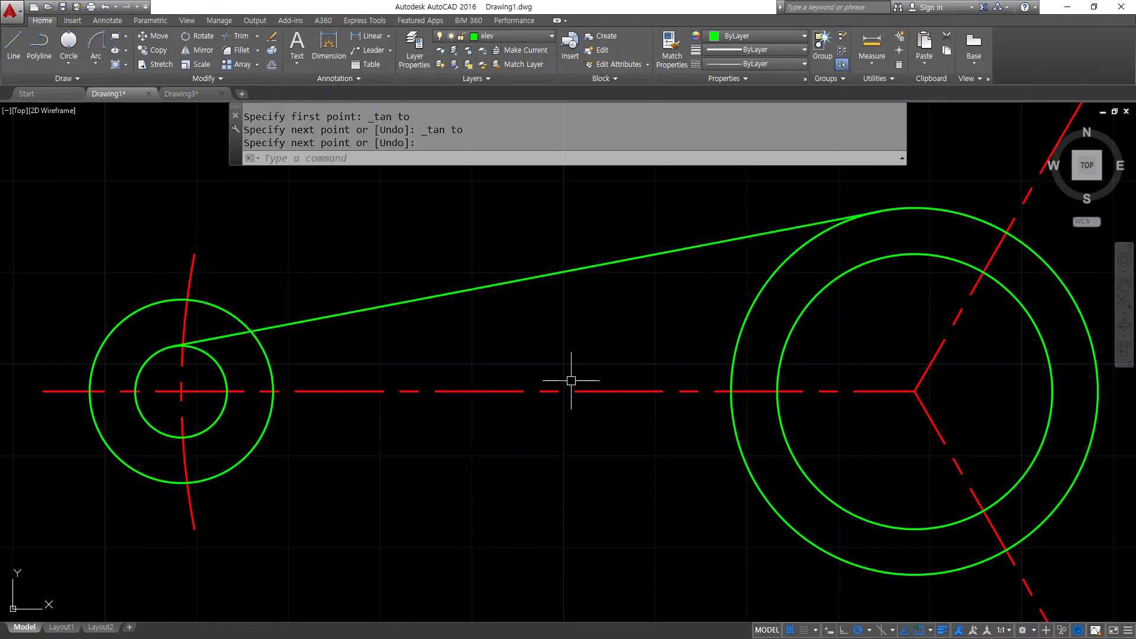
Draw the left arm's lower line, tangent to the inner end circle and to the outer hub circle
key("Return")
type("ta")
key("Return")
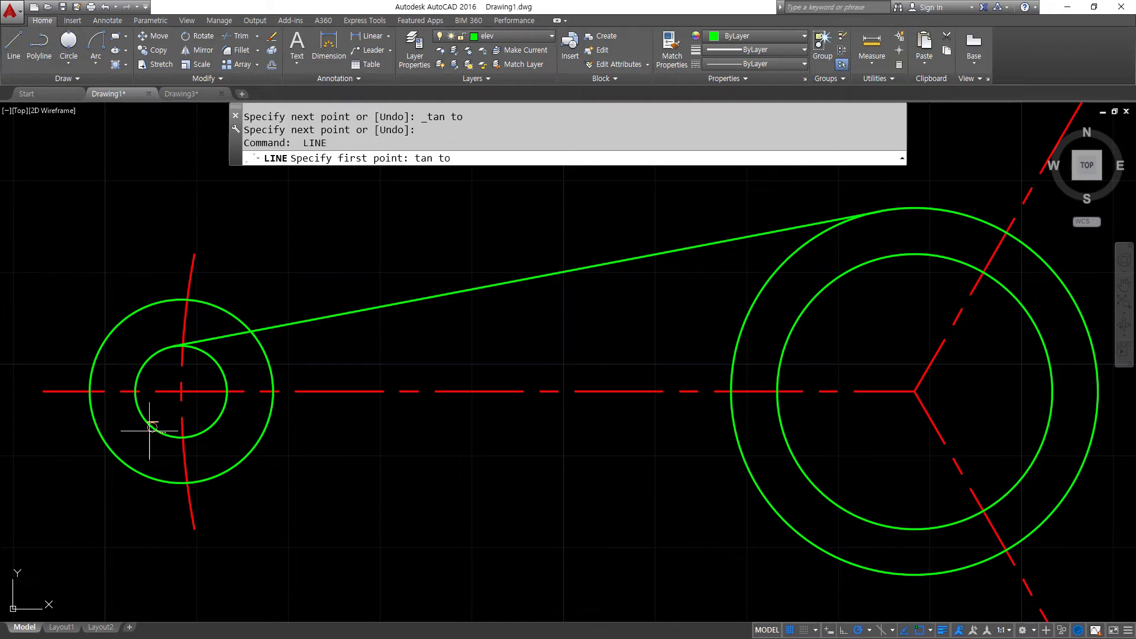
left_click(169, 436)
type("t")
key("Return")
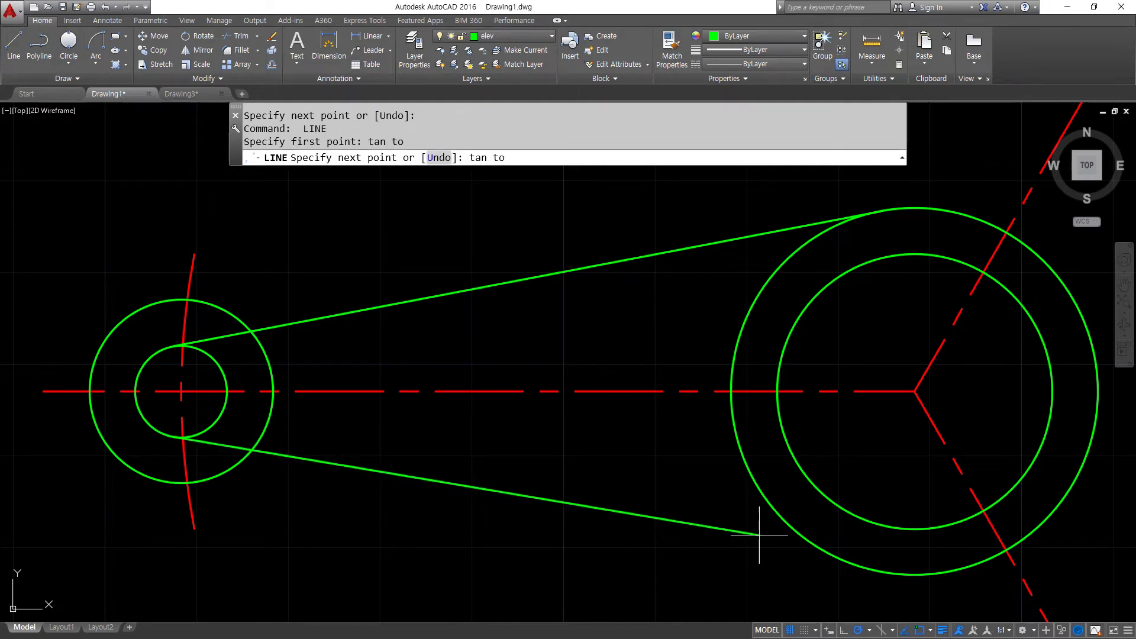
left_click(787, 528)
key("Return")
Draw the upper arm's left line, tangent to the outer hub circle and to the inner end circle
scroll(836, 241, "down", 2)
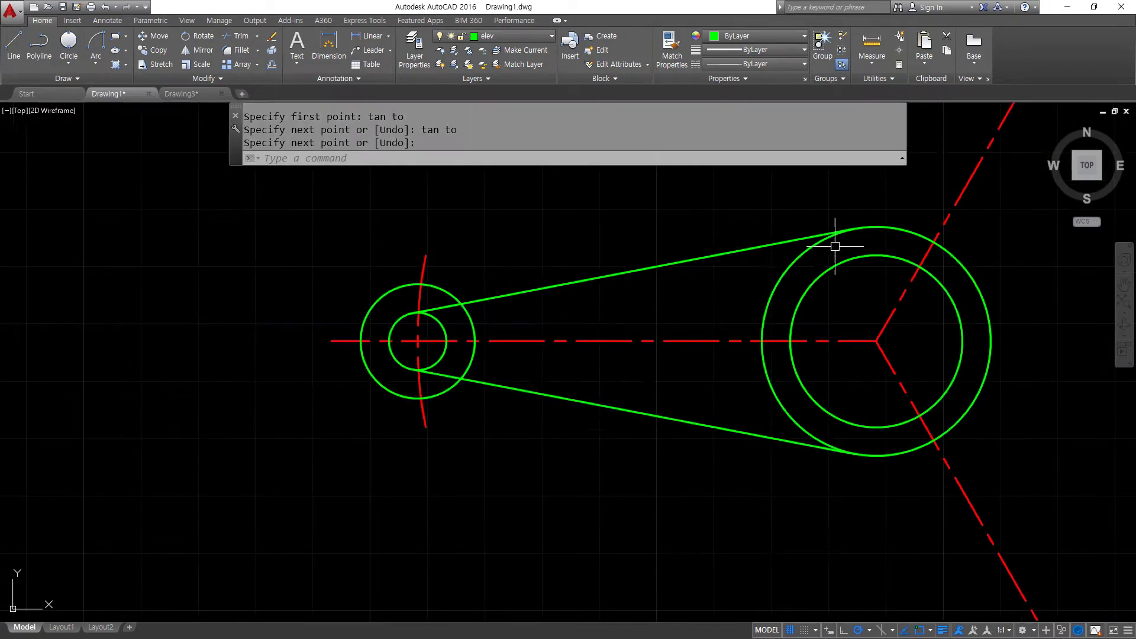
middle_click_drag(837, 241, 487, 381)
key("Return")
type("ta")
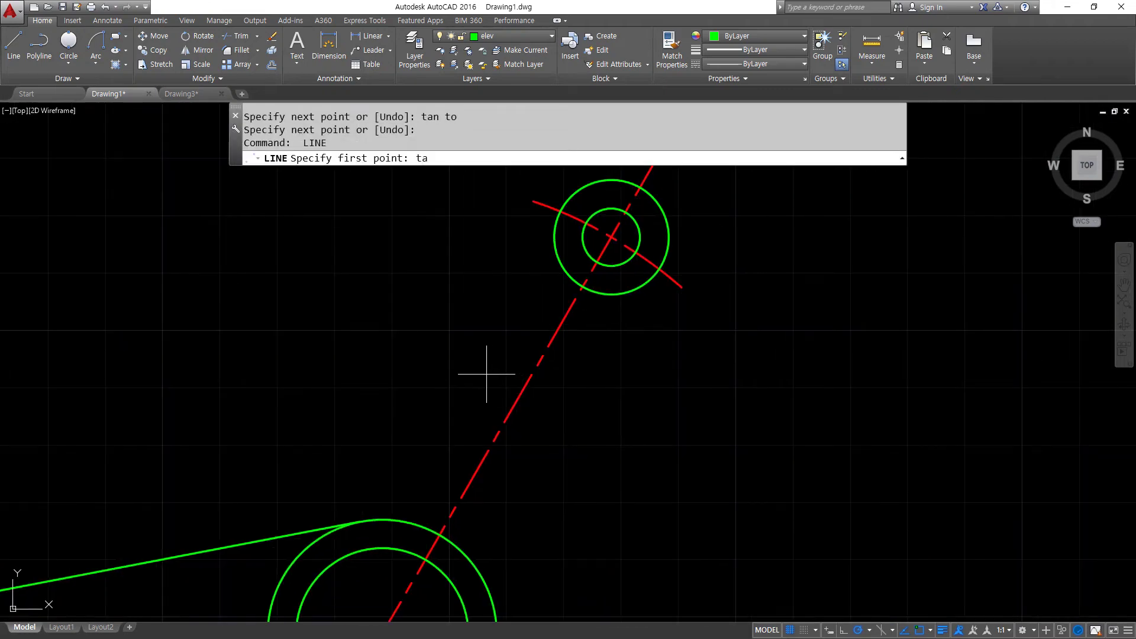
type("n")
key("Return")
left_click(295, 559)
type("ta")
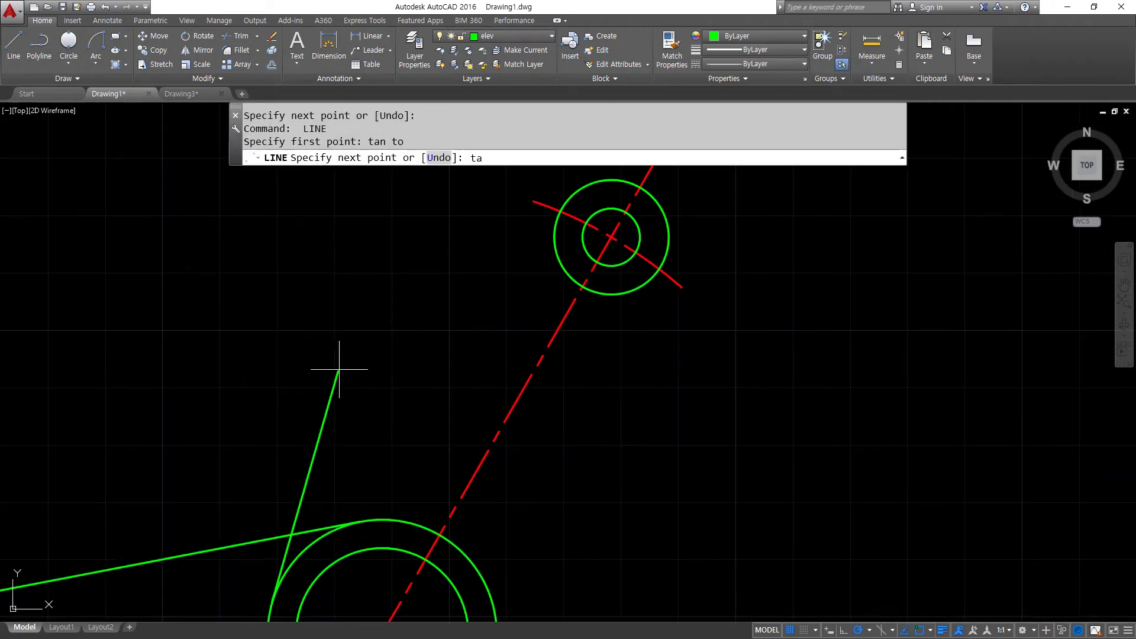
type("n to")
key("Return")
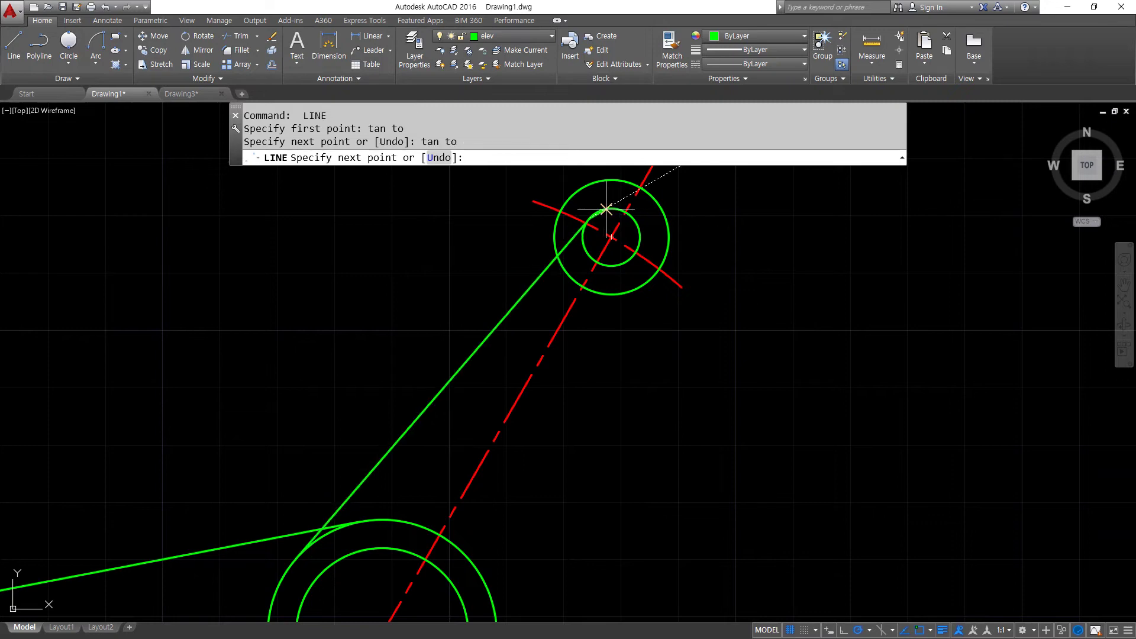
left_click(606, 208)
key("Return")
Draw the upper arm's right line, tangent to the inner end circle and to the outer hub circle
key("Return")
type("tan")
key("Return")
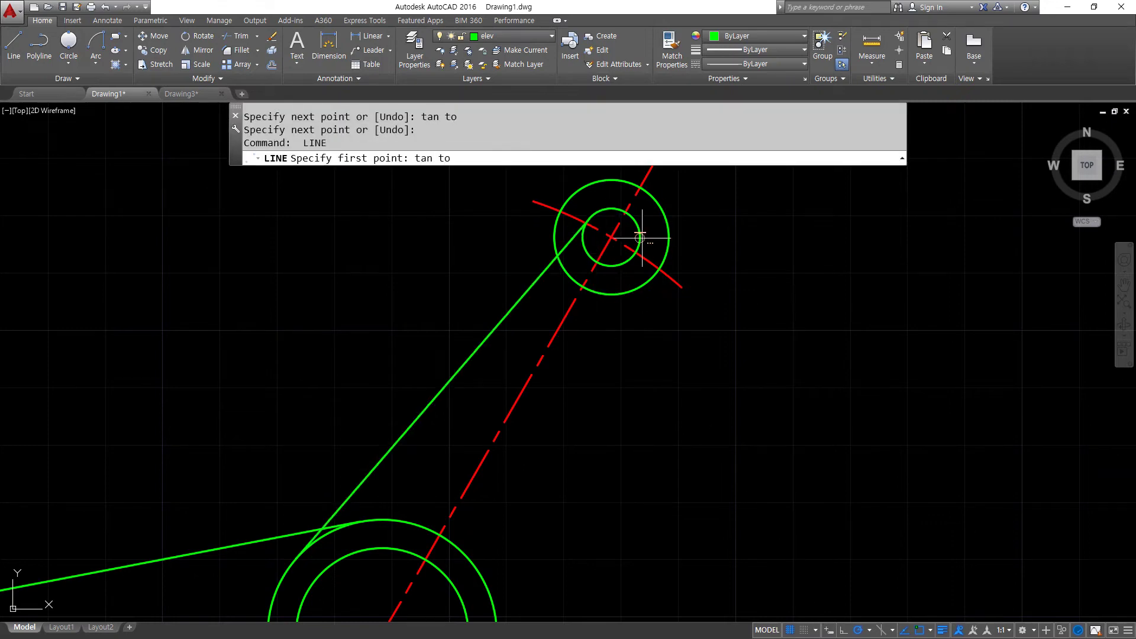
left_click(640, 238)
middle_click_drag(600, 411, 563, 262)
type("tan")
key("Return")
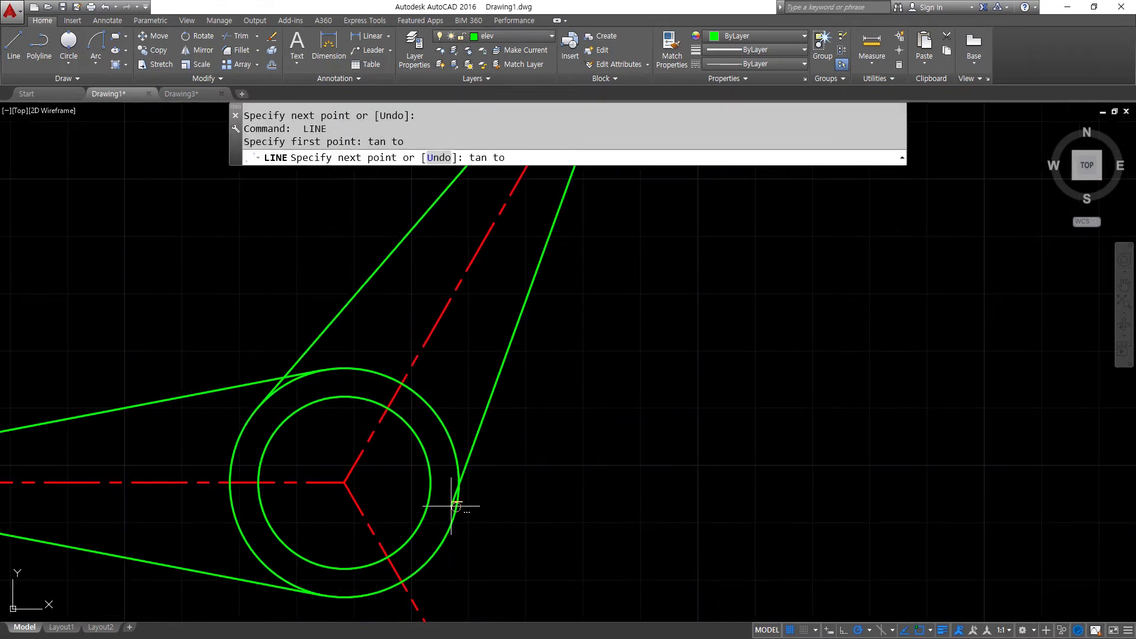
left_click(456, 506)
middle_click_drag(520, 520, 563, 250)
key("Return")
Draw the lower arm's right line, tangent to the inner end circle and to the outer hub circle
key("Return")
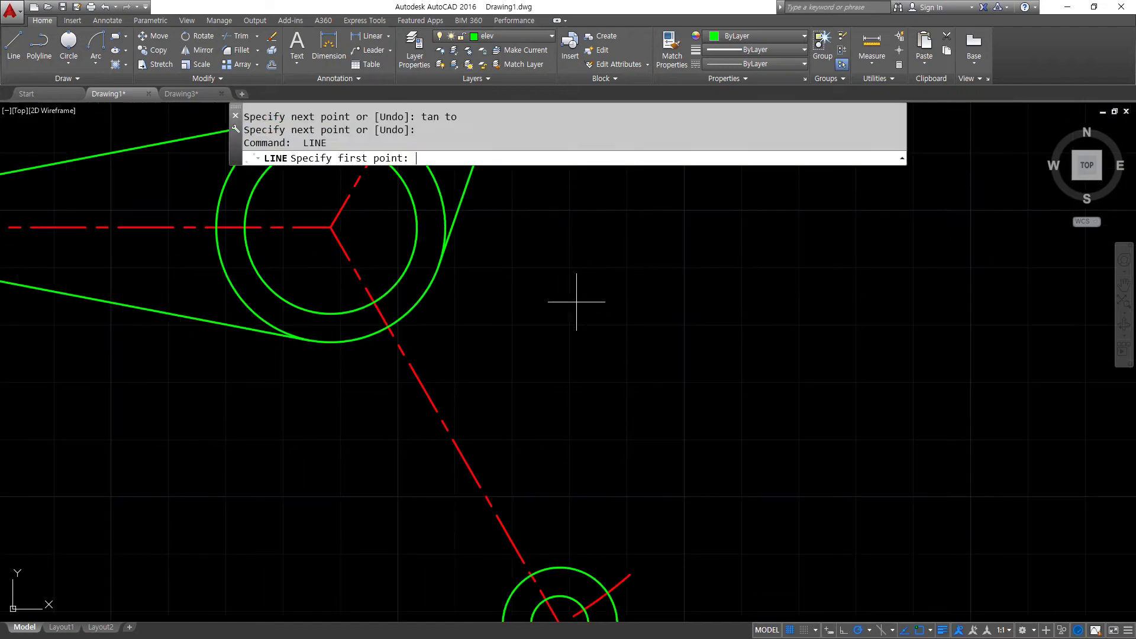
type("tan")
key("Return")
left_click(575, 594)
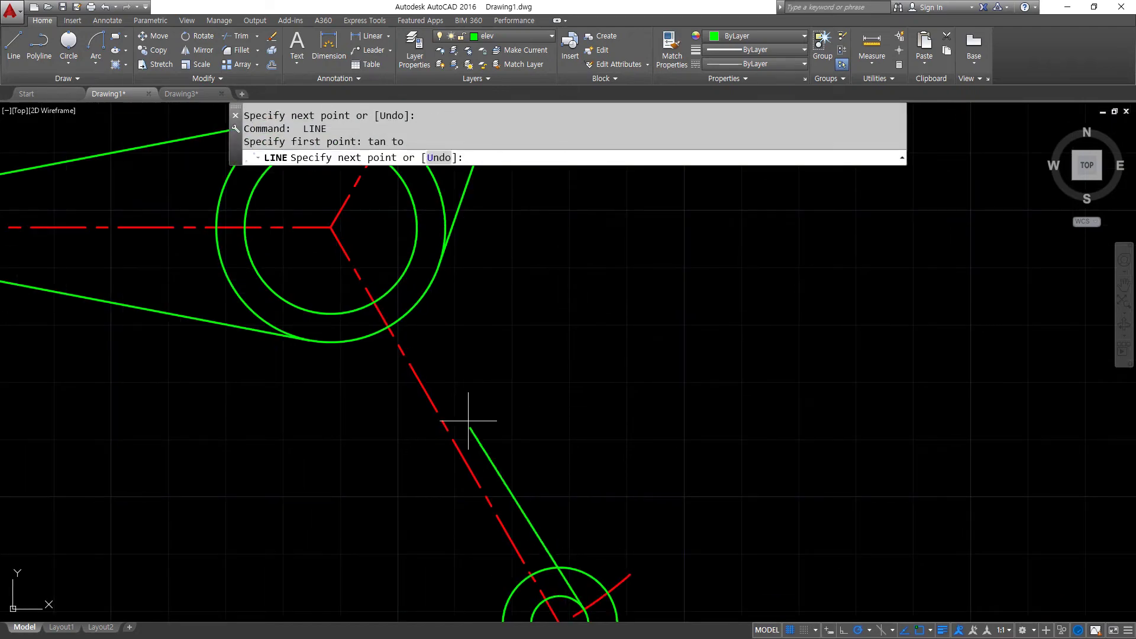
type("tan")
key("Return")
left_click(446, 181)
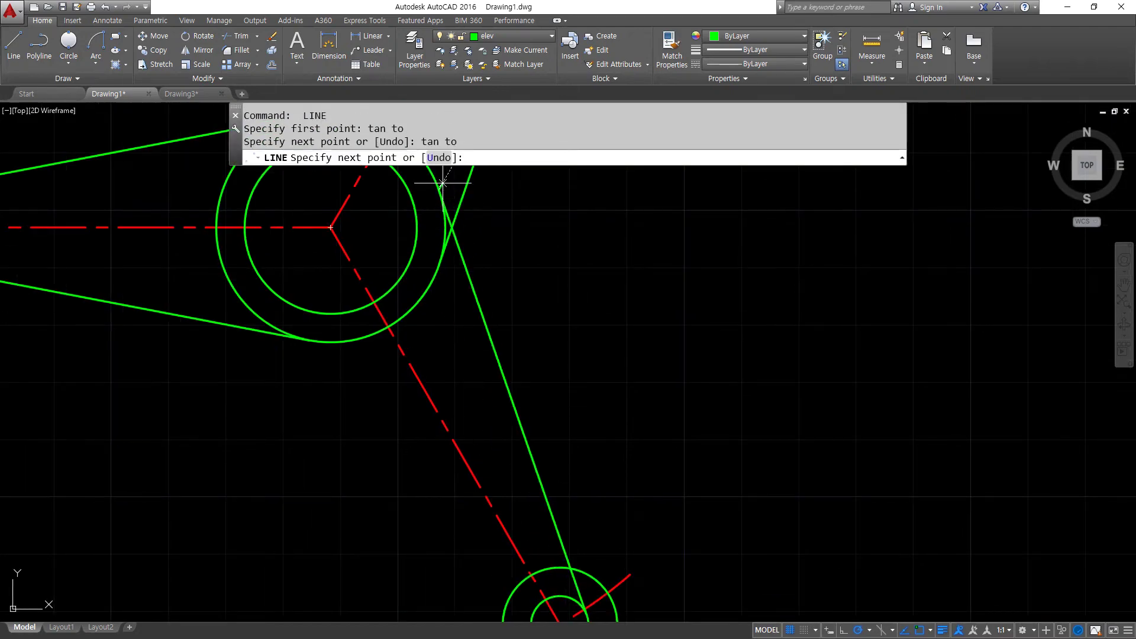
middle_click_drag(504, 343, 537, 272)
key("Return")
Draw the lower arm's left line, tangent to the inner end circle and to the outer hub circle
key("Return")
type("tan")
key("Return")
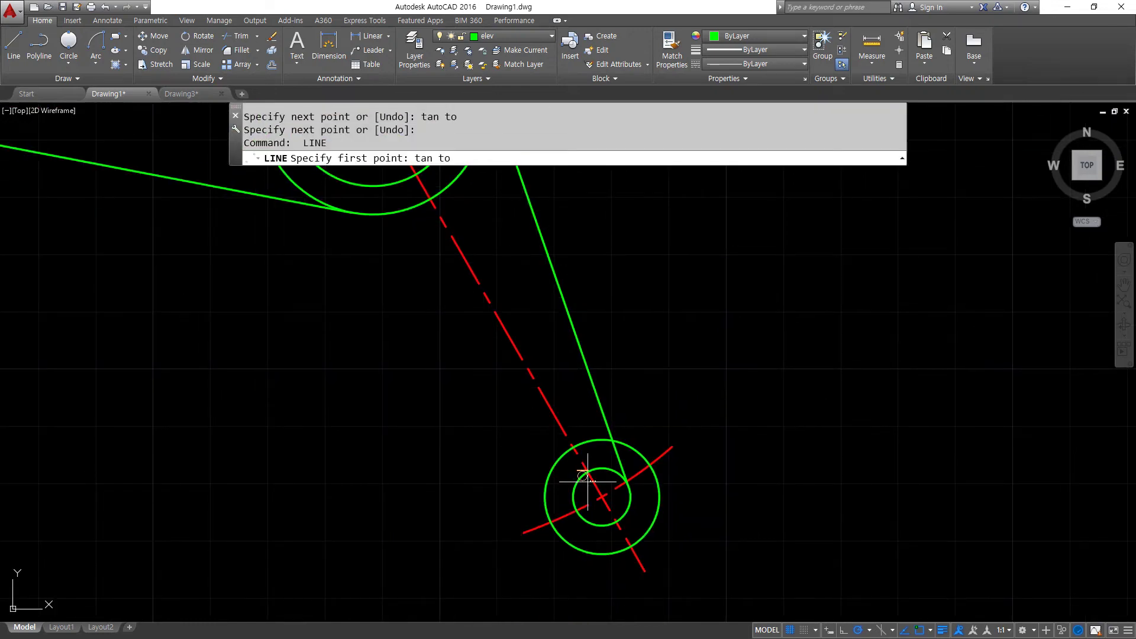
left_click(600, 483)
type("tan")
key("Return")
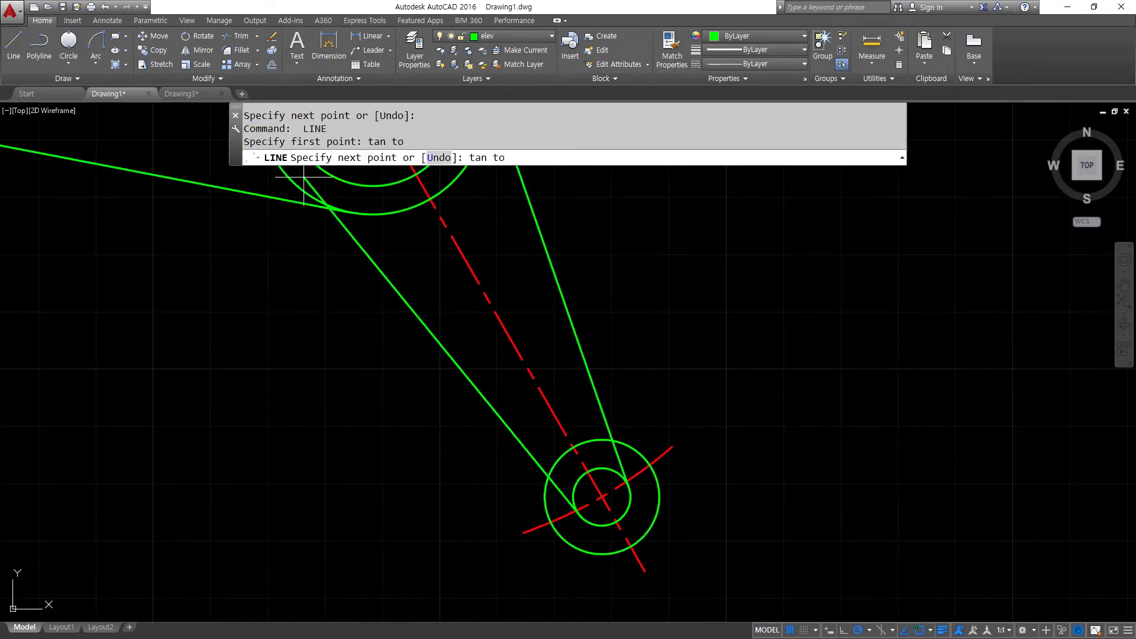
left_click(304, 187)
key("Return")
Offset both tangent lines of the left arm outward by 5
scroll(318, 266, "down", 2)
mouse_move(317, 266)
middle_mouse_down()
mouse_move(397, 424)
mouse_move(402, 405)
mouse_move(402, 459)
middle_mouse_up()
key("Escape")
type("o")
key("Return")
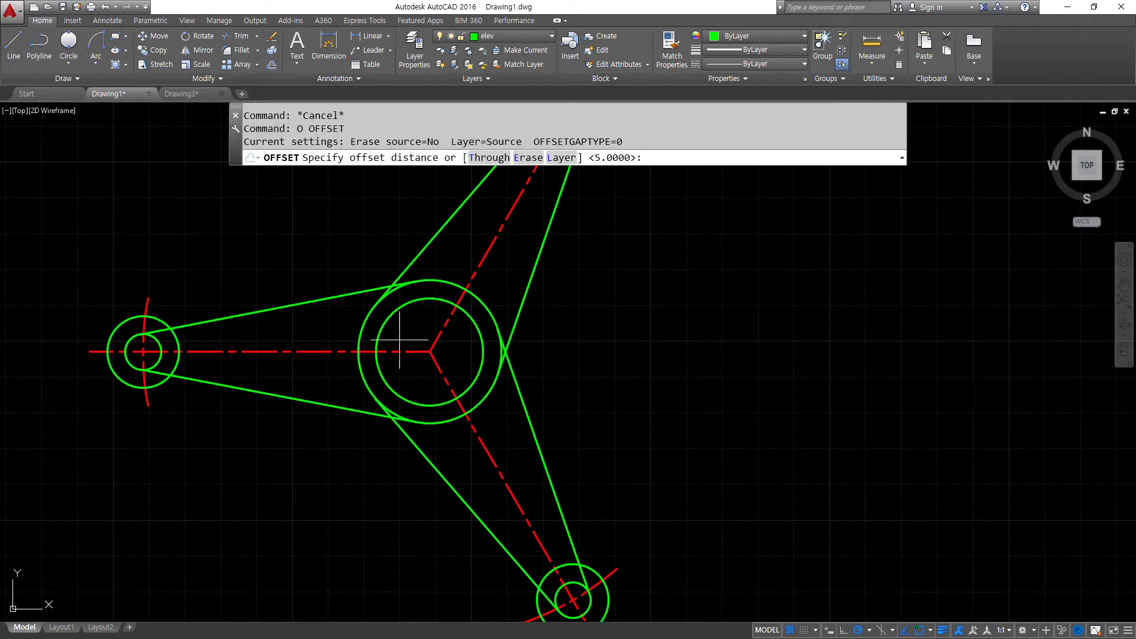
type("5")
key("Return")
left_click(269, 312)
left_click(259, 274)
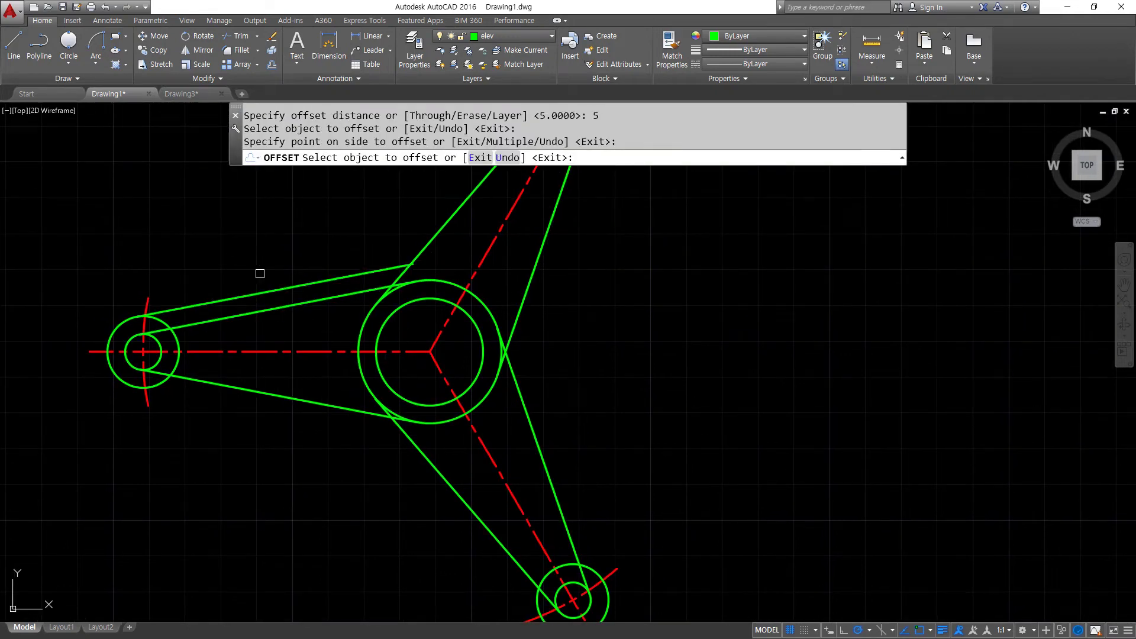
left_click(260, 387)
left_click(243, 442)
Offset both tangent lines of the lower arm outward by the same distance of 5
left_click(419, 458)
left_click(375, 472)
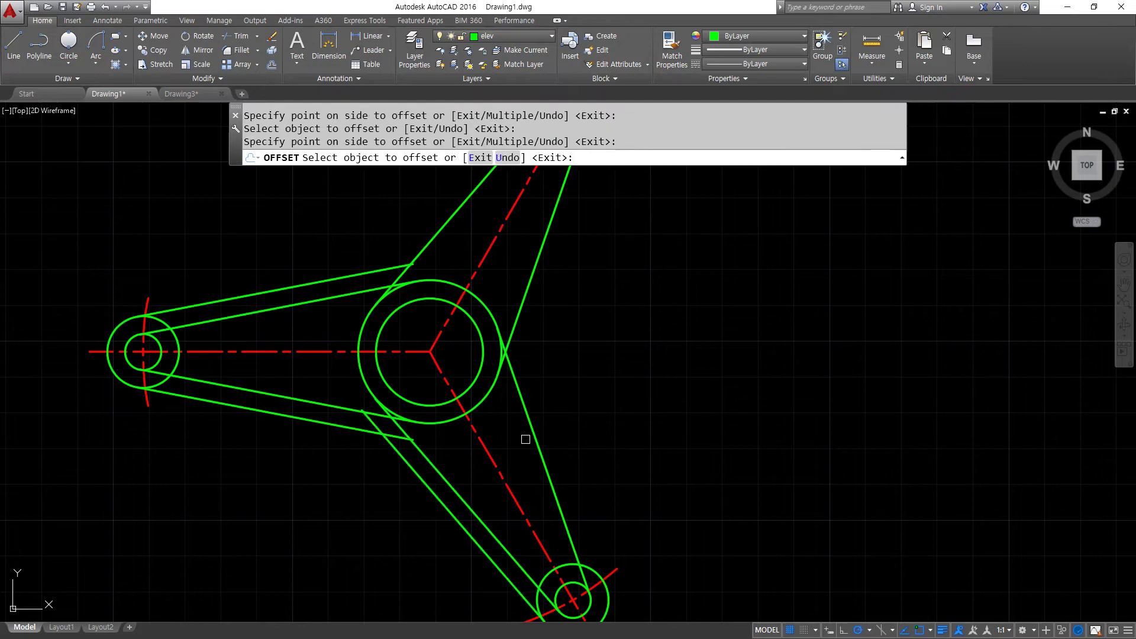
left_click(533, 443)
left_click(544, 390)
left_click(574, 263)
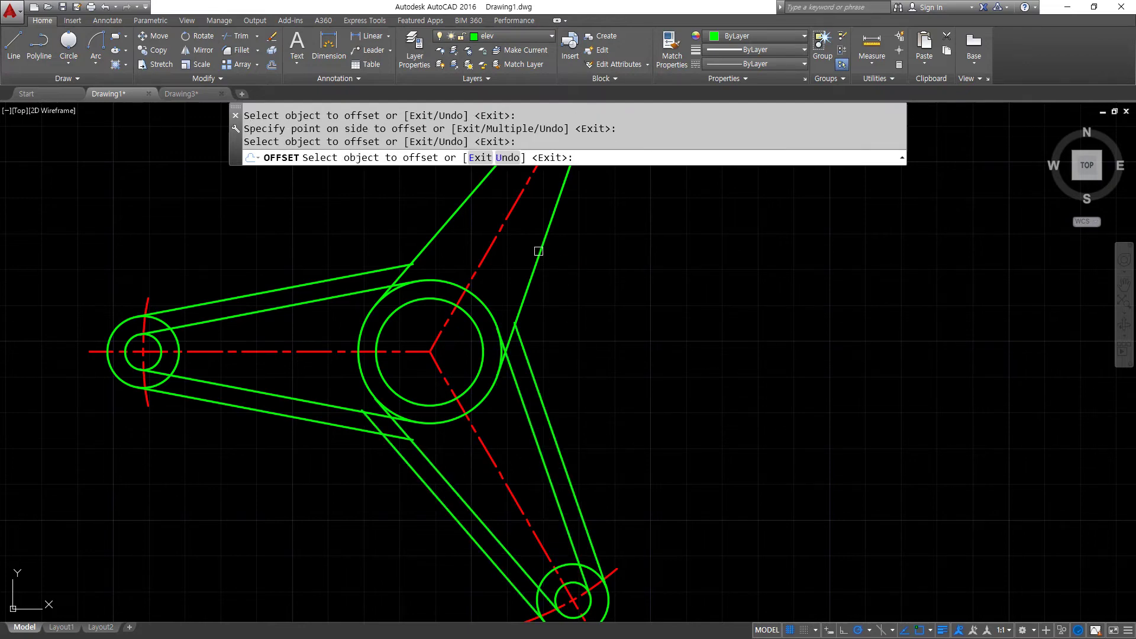
Offset both tangent lines of the upper arm outward by 5 and finish the Offset command
left_click(539, 251)
left_click(565, 254)
left_click(431, 234)
left_click(295, 231)
key("Return")
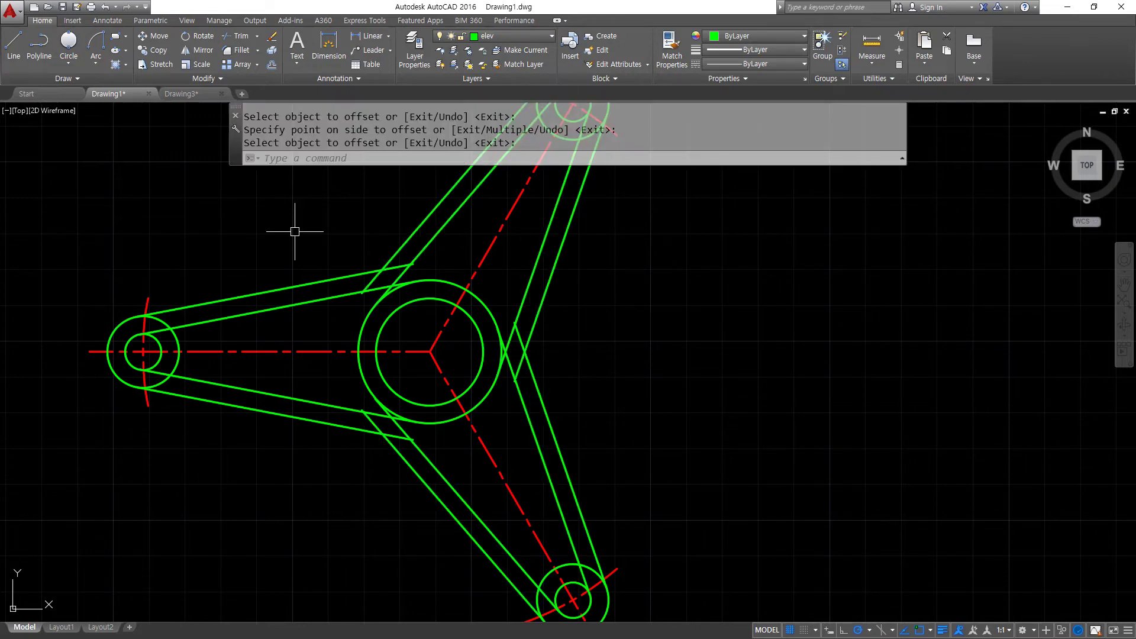
Draw a tan-tan-radius circle of radius 30 touching the outer lines of the left and upper arms where they meet
middle_click_drag(294, 232, 350, 314)
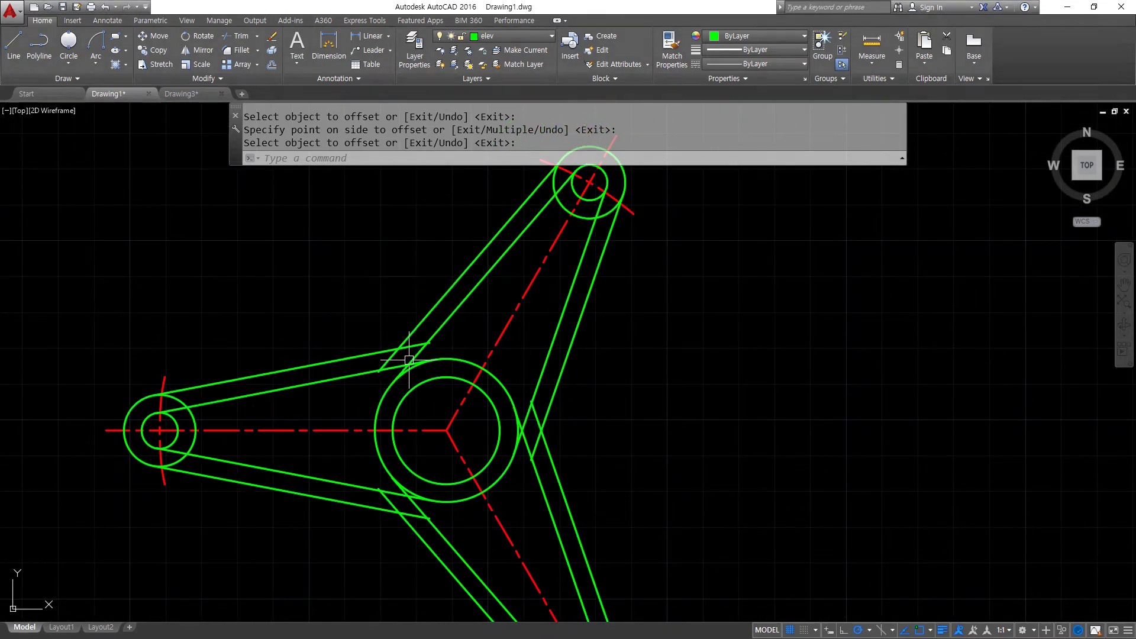
type("c")
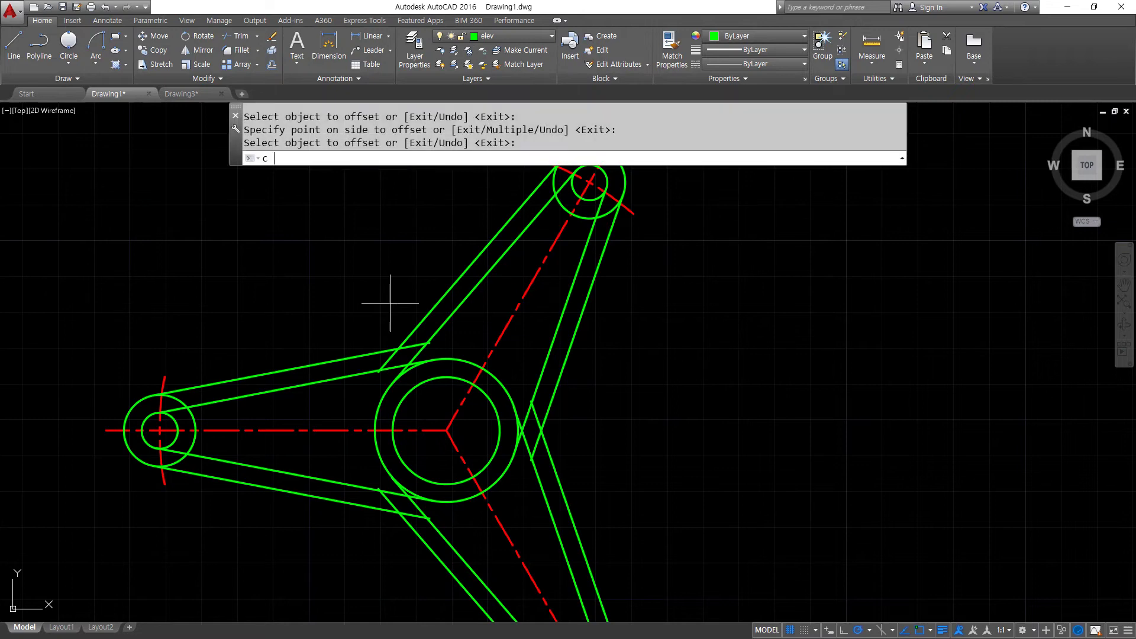
key("Return")
type("t")
key("Return")
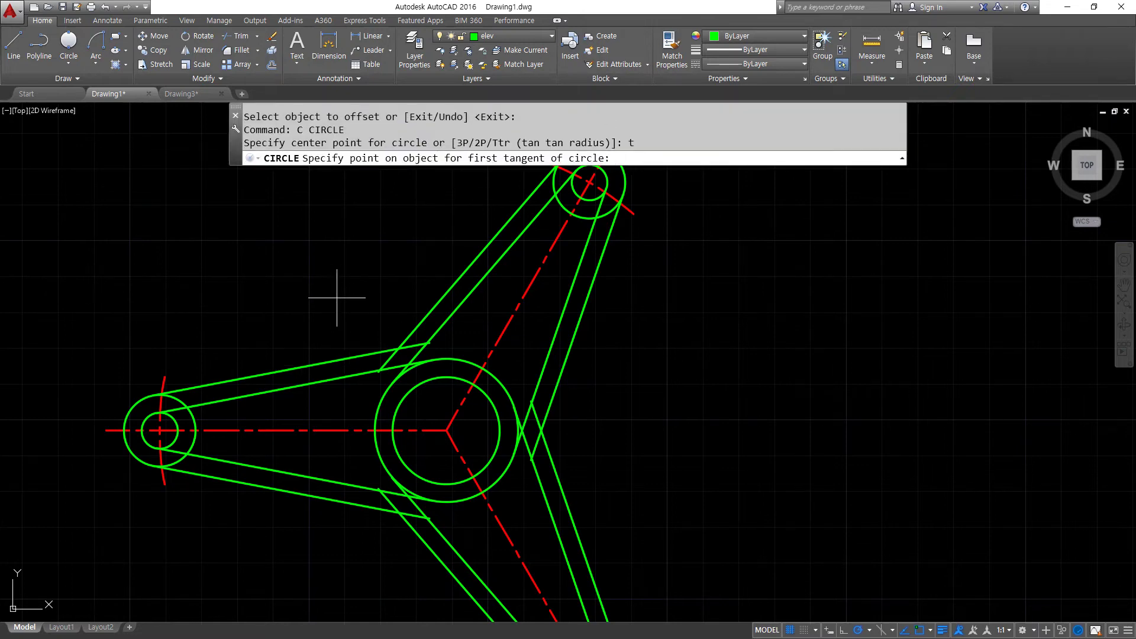
left_click(335, 360)
left_click(446, 291)
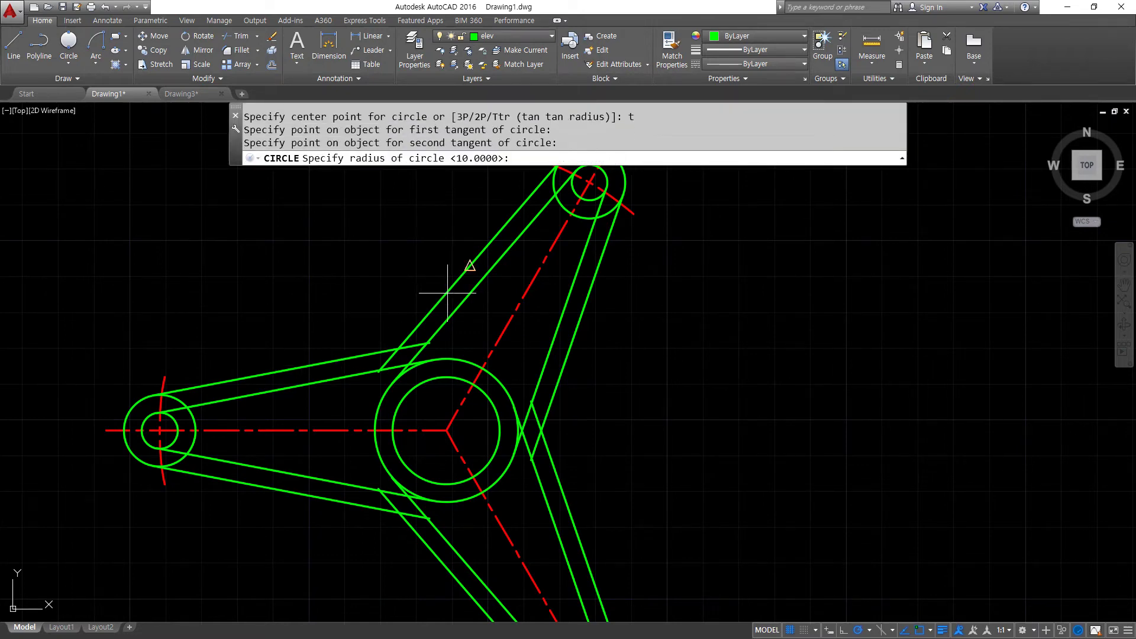
type("30")
key("Return")
Trim the crossing ends of the left and upper arms' outer lines, using the radius 30 circle as cutting edge
type("tr")
key("Return")
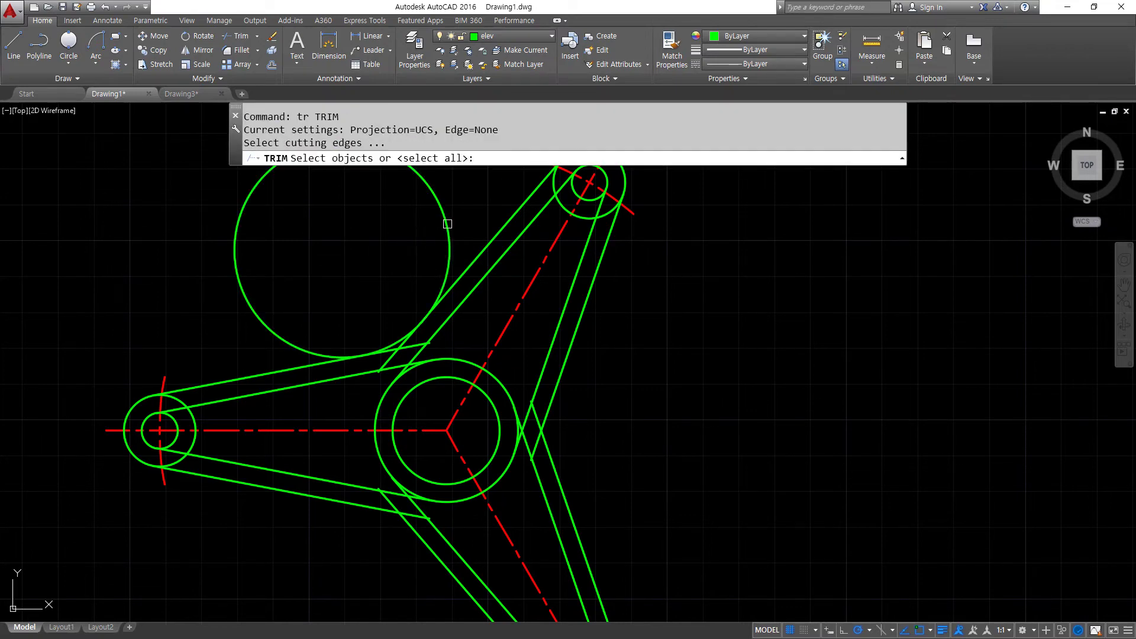
left_click(447, 224)
key("Return")
left_click(394, 367)
left_click(395, 358)
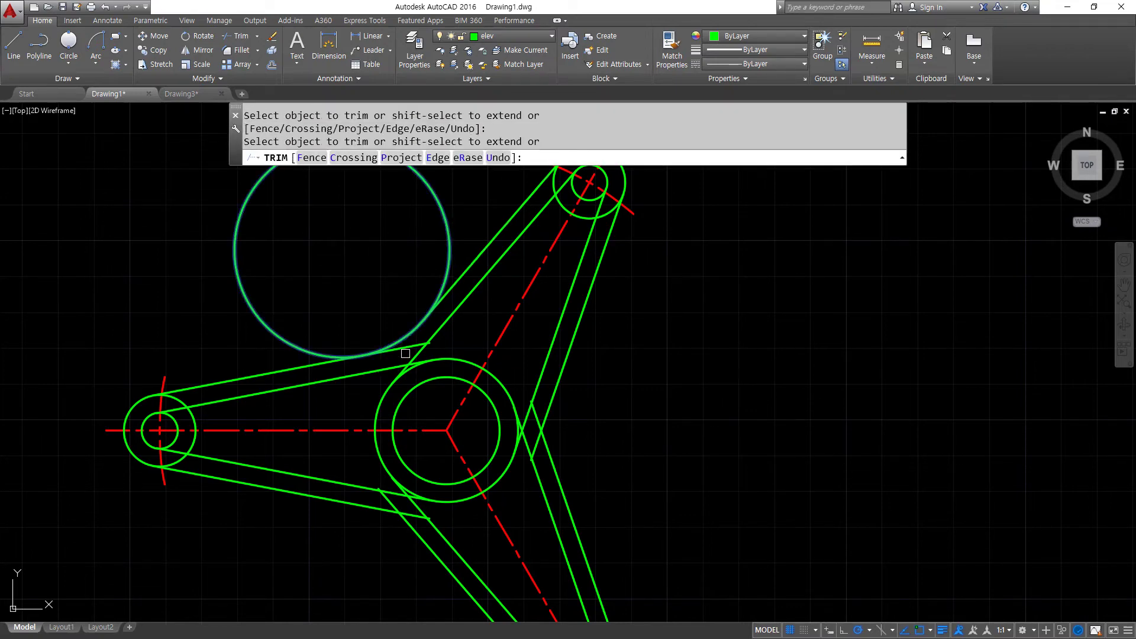
key("Return")
Trim the radius 30 circle down to the arc joining the left and upper arms' outer lines
type("tr")
key("Return")
key("Return")
left_click(447, 244)
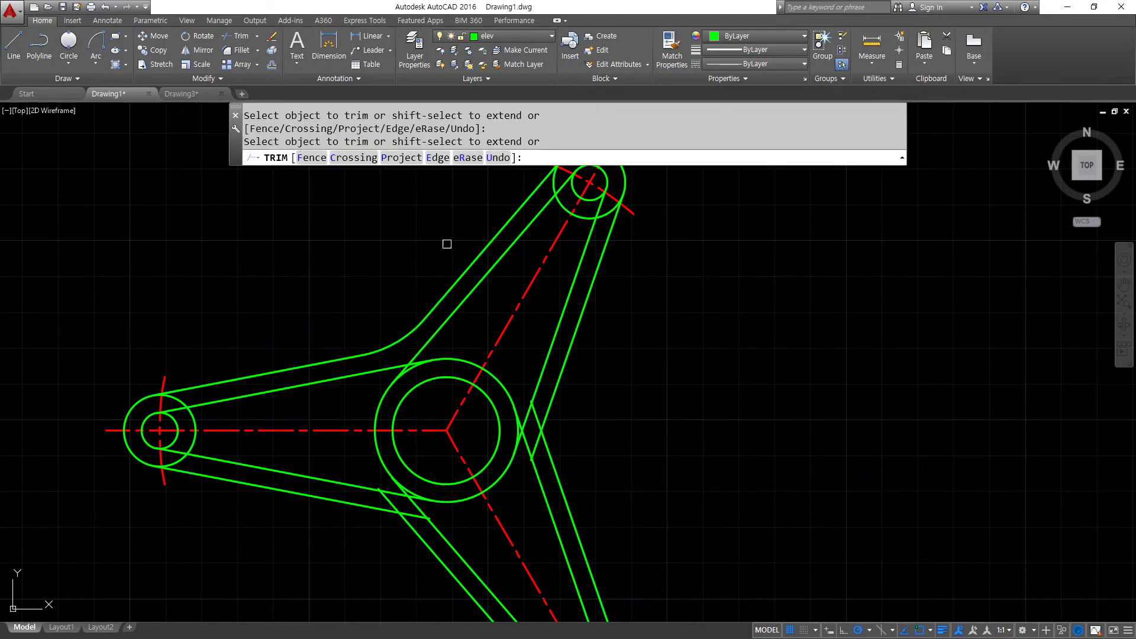
Finish trimming and fillet the outer lines of the left and lower arms together with radius 30
key("Return")
middle_click_drag(325, 403, 337, 255)
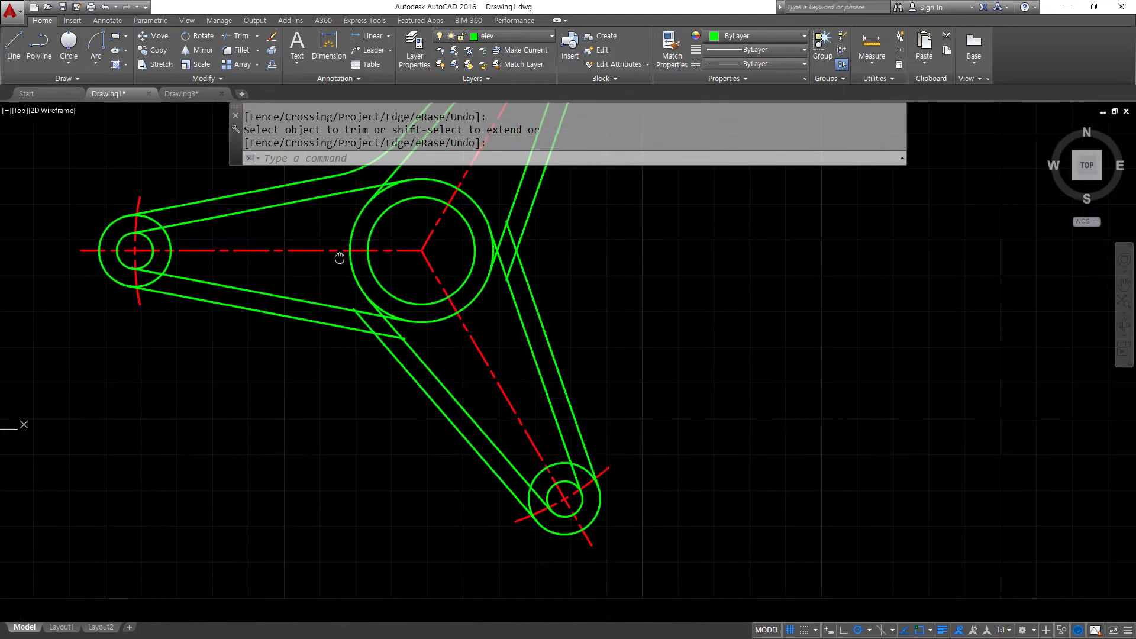
type("f")
key("Return")
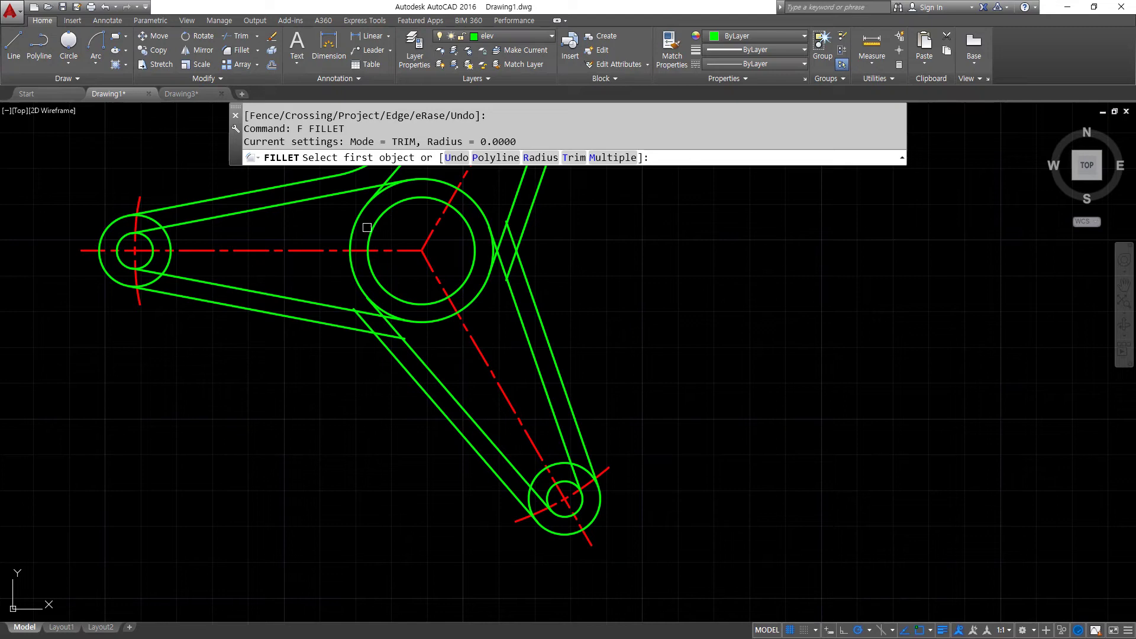
left_click(533, 156)
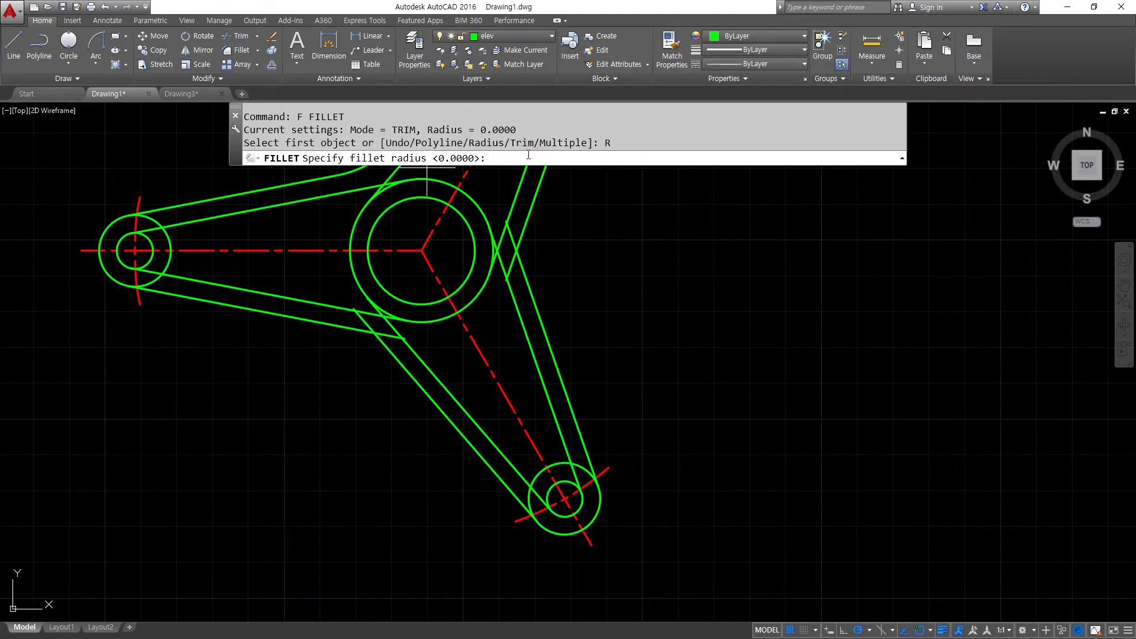
type("30")
key("Return")
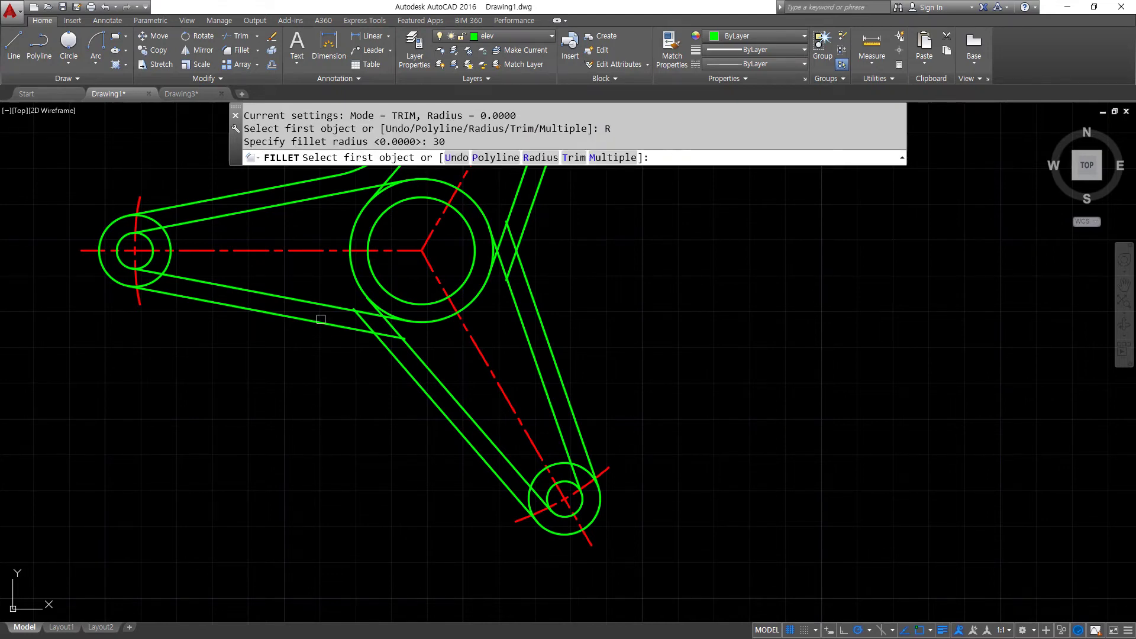
left_click(315, 320)
left_click(397, 362)
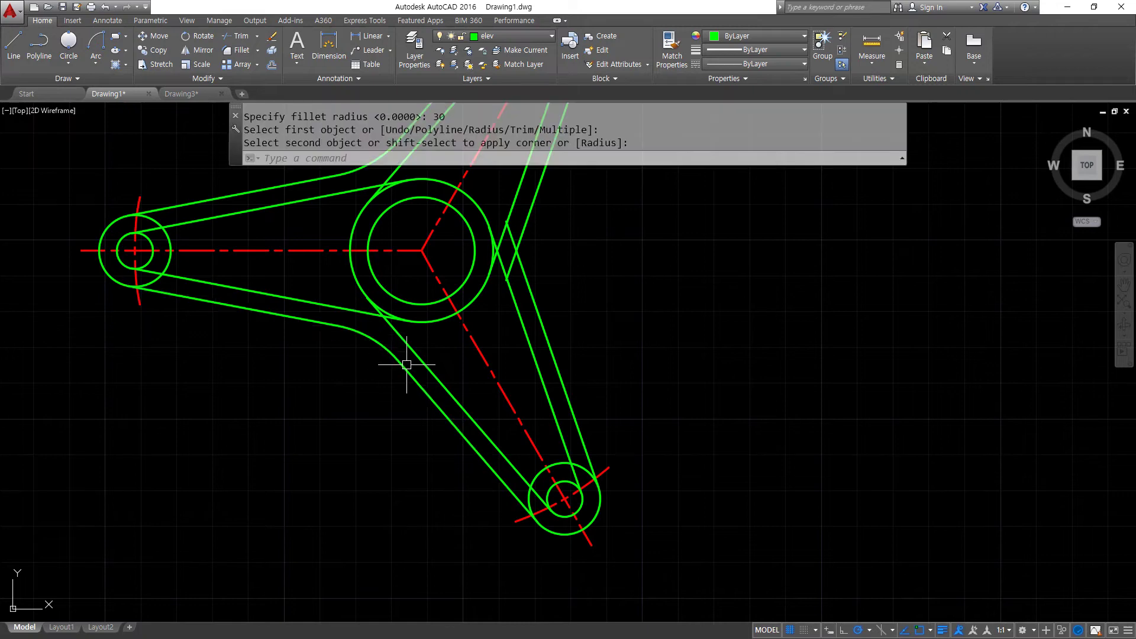
Fillet the facing outer lines of the upper and lower arms with the same radius 30
middle_click_drag(656, 277, 592, 420)
key("Return")
left_click(473, 342)
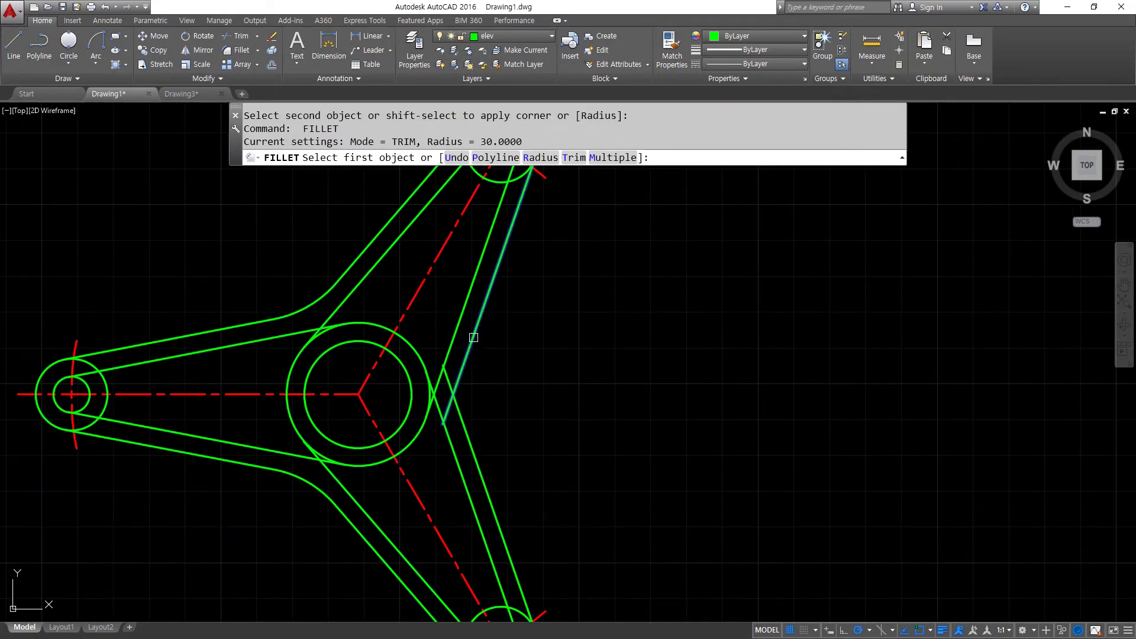
left_click(467, 417)
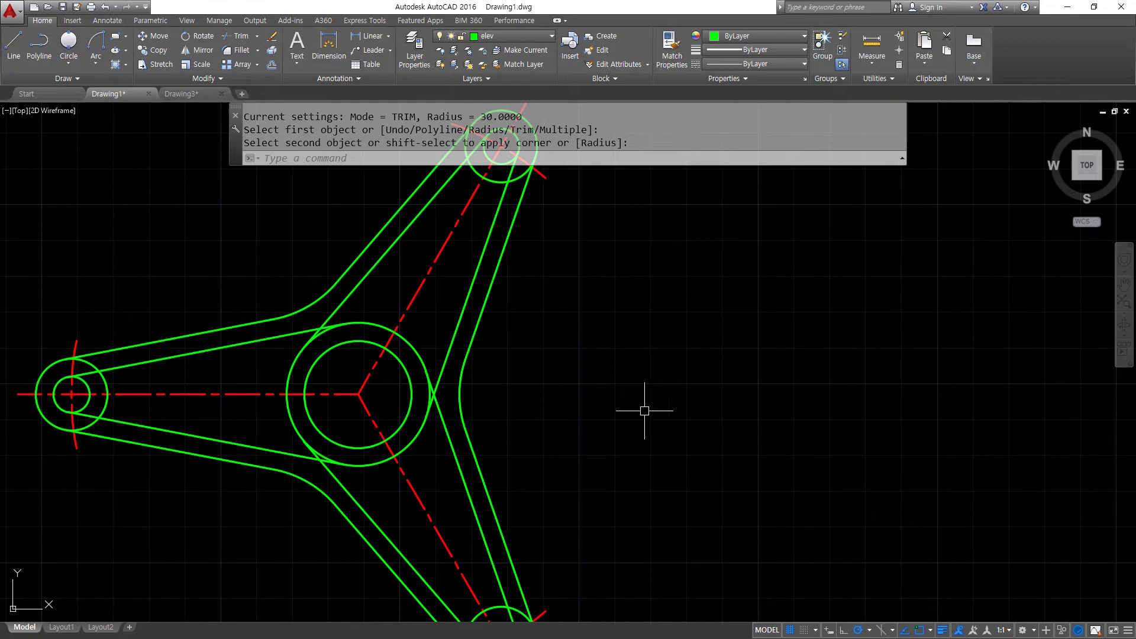
Fillet both inner lines of the upper arm to the hub's outer circle with radius 4
left_click(318, 302)
type("f")
key("Return")
type("r")
key("Return")
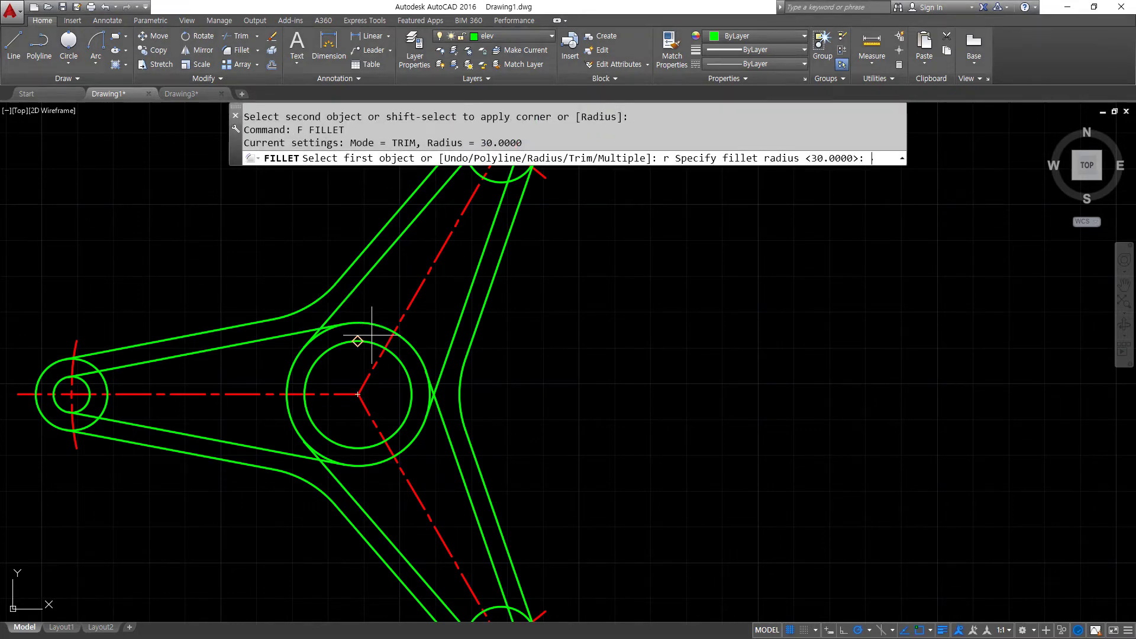
type("4")
key("Return")
left_click(360, 289)
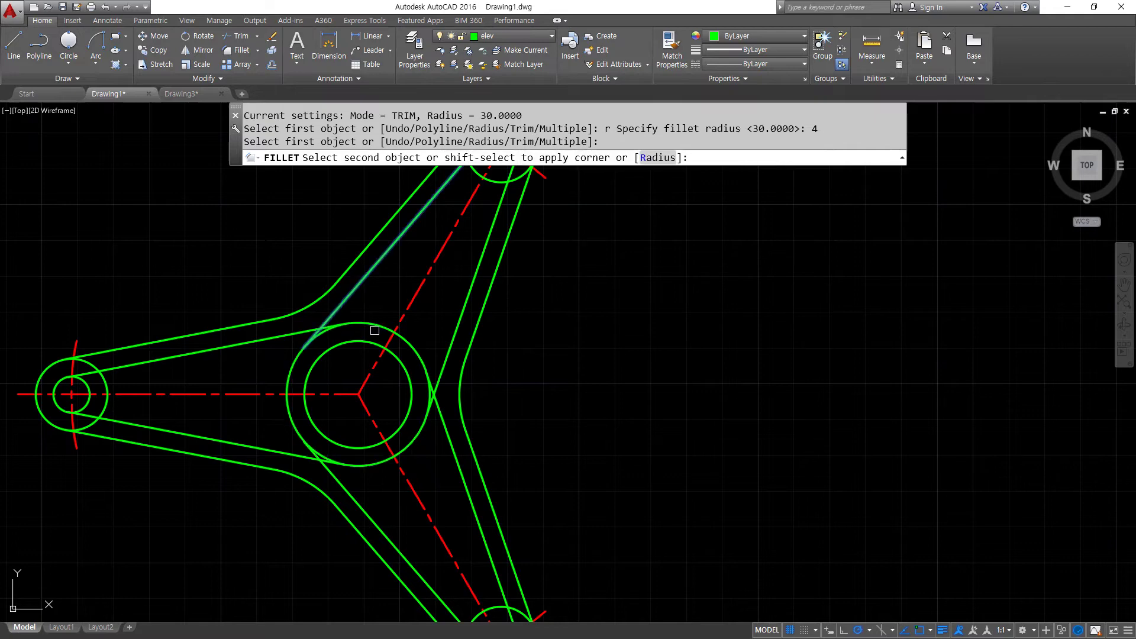
left_click(374, 323)
key("Return")
left_click(424, 363)
left_click(442, 355)
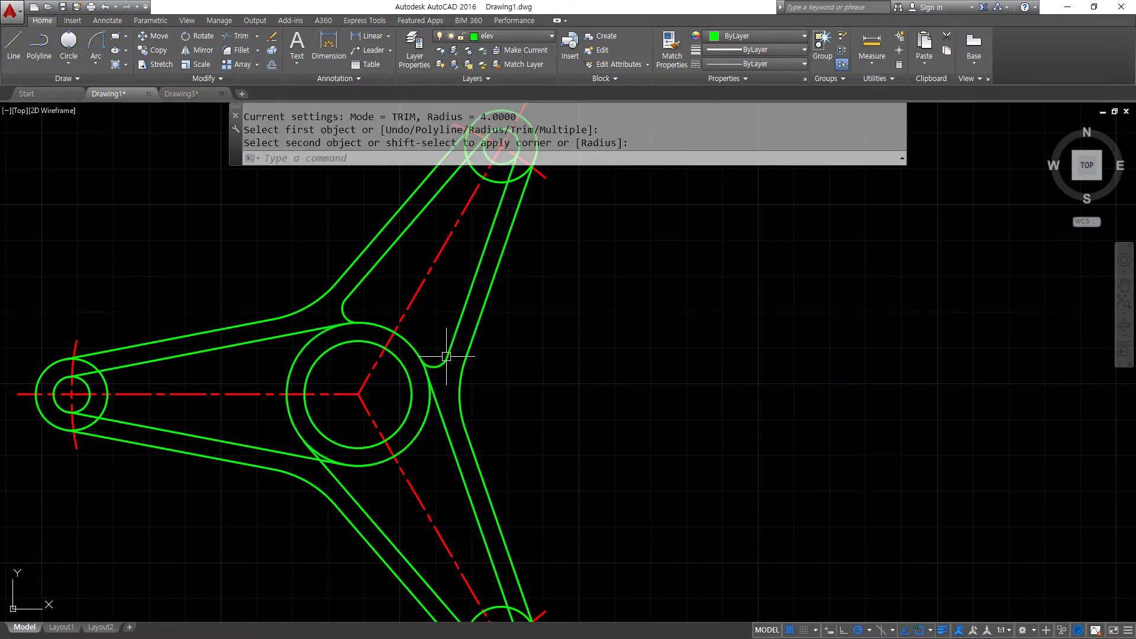
Fillet both inner lines of the lower arm to the hub's outer circle, keeping radius 4
key("Return")
left_click(439, 429)
left_click(414, 439)
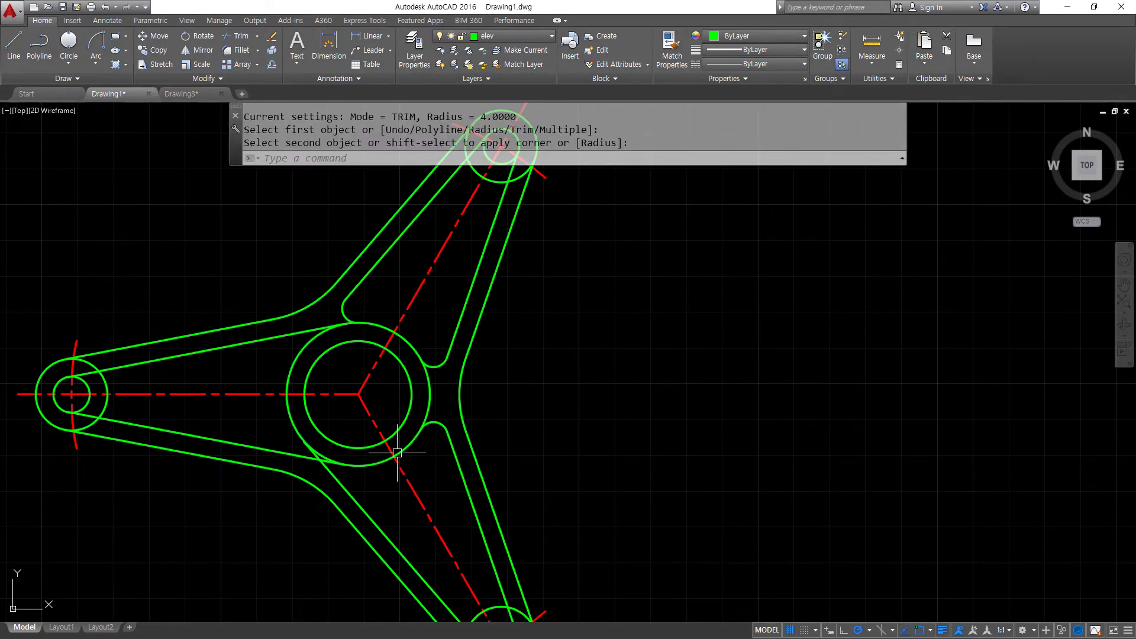
key("Return")
left_click(392, 457)
left_click(327, 475)
Fillet both inner lines of the left arm to the hub's outer circle, keeping radius 4
key("Return")
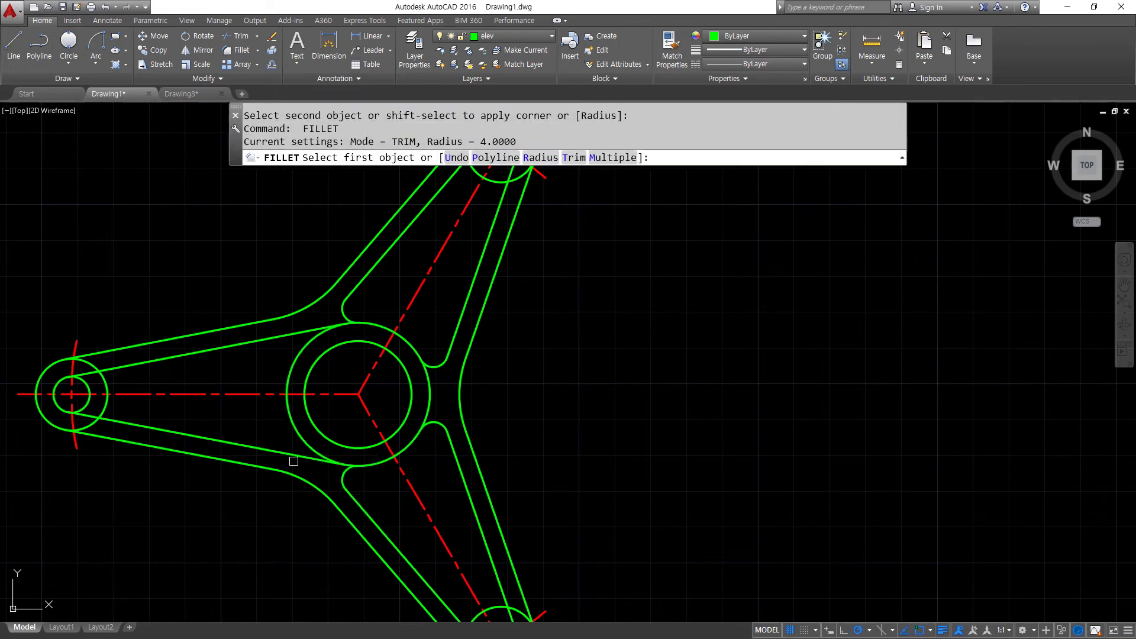
left_click(292, 455)
left_click(288, 374)
key("Return")
left_click(288, 374)
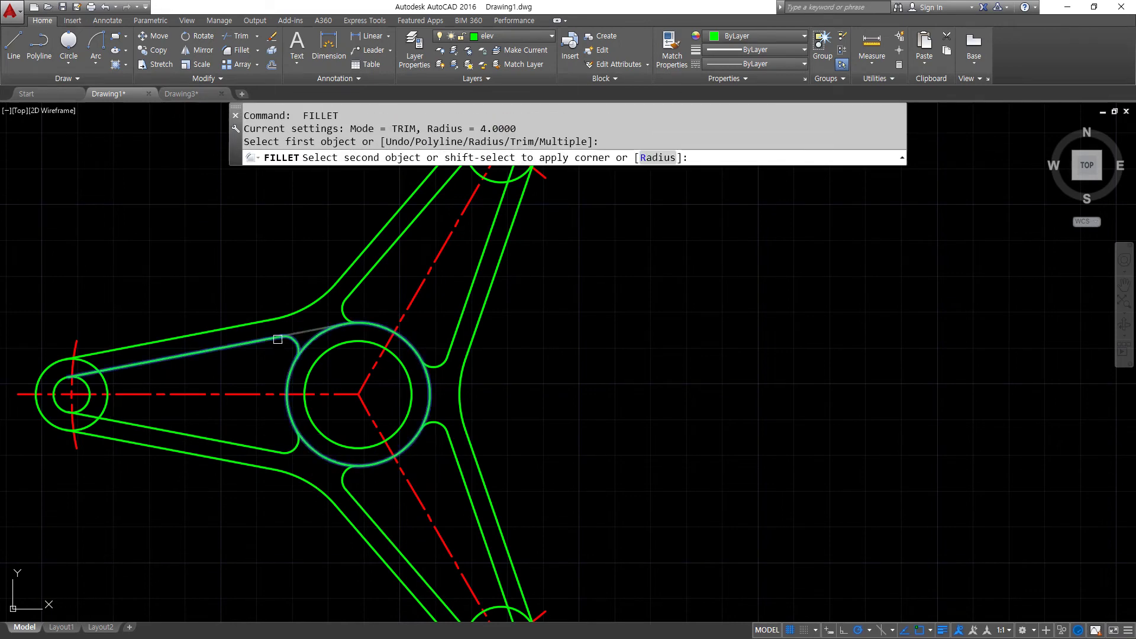
left_click(282, 340)
Fillet both inner lines of the upper arm to its outer end circle with radius 2
mouse_move(259, 423)
middle_mouse_down()
mouse_move(317, 375)
mouse_move(332, 411)
mouse_move(274, 459)
mouse_move(230, 519)
middle_mouse_up()
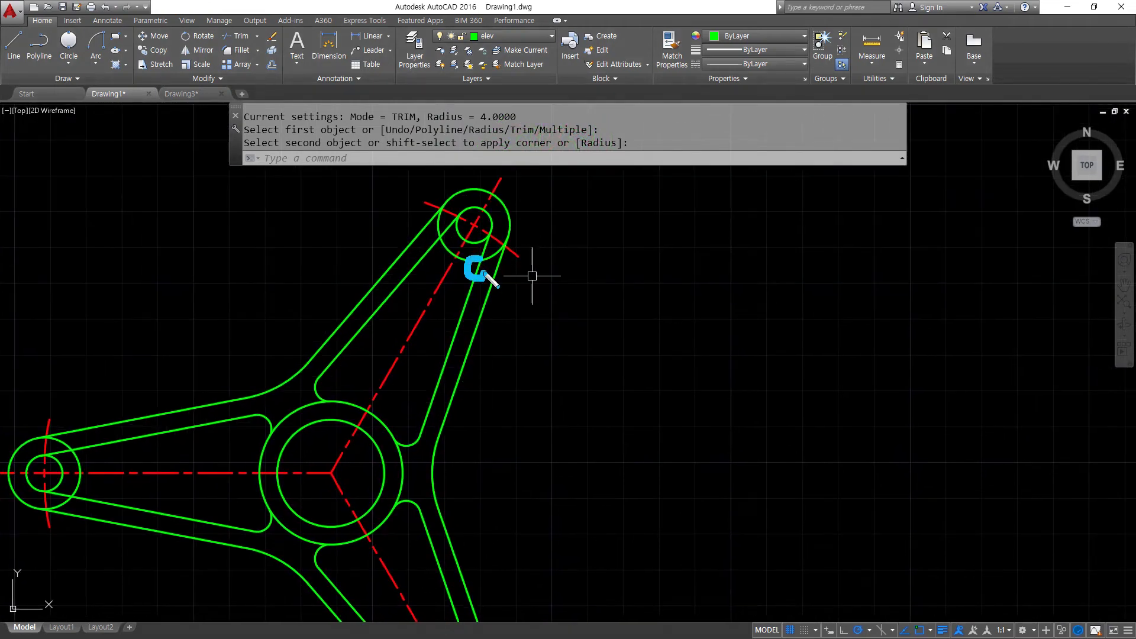
type("f")
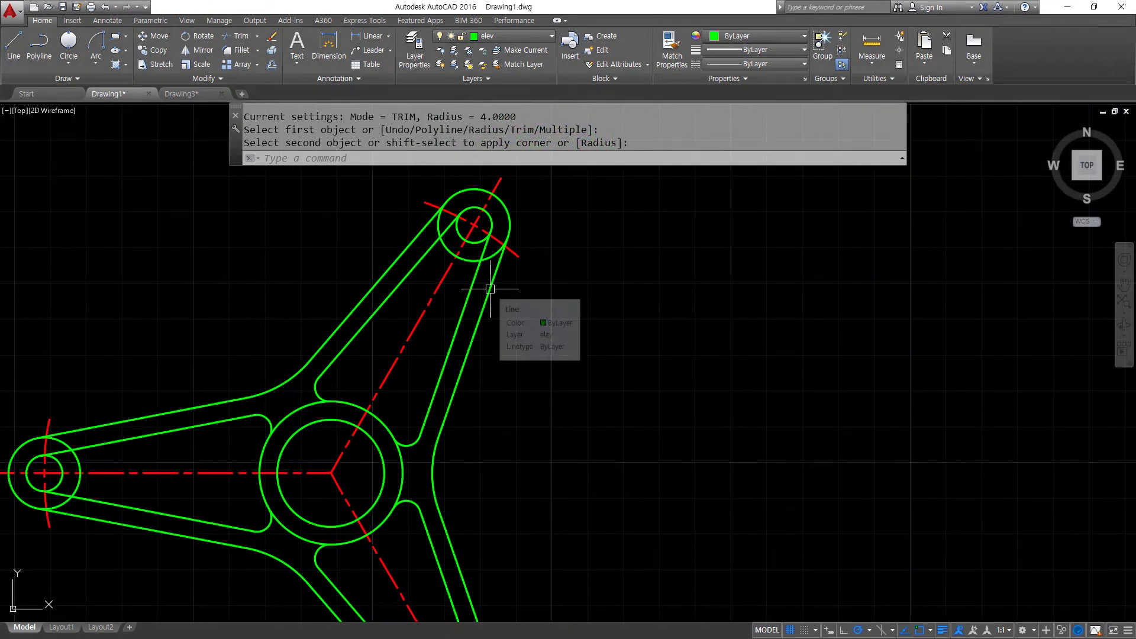
key("Return")
type("r")
key("Return")
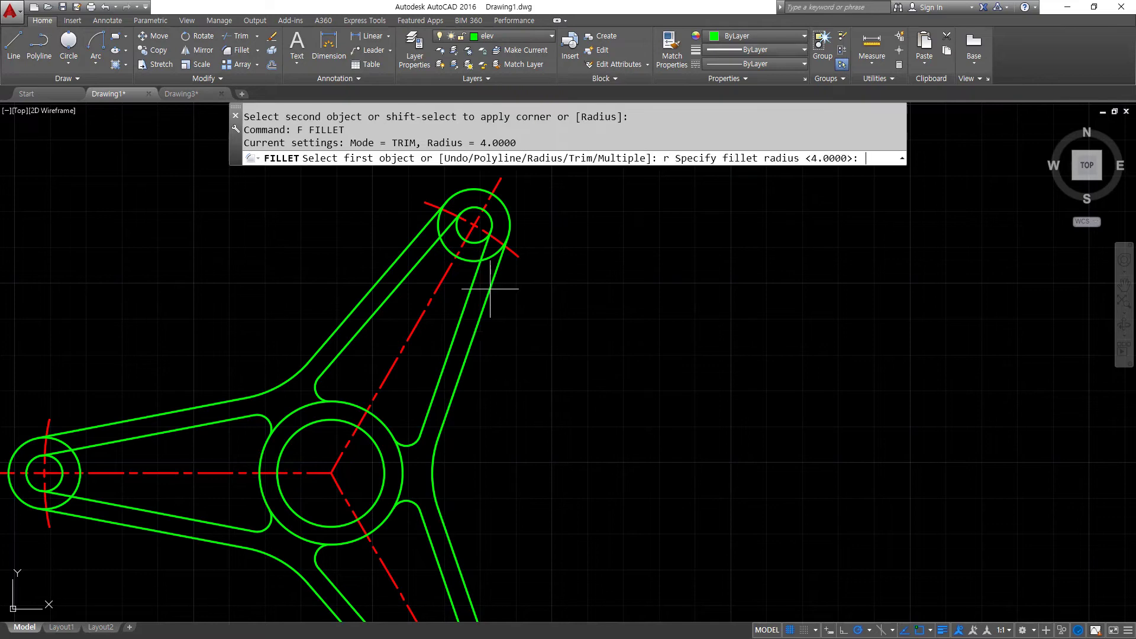
type("2")
key("Return")
left_click(468, 262)
left_click(472, 284)
key("Return")
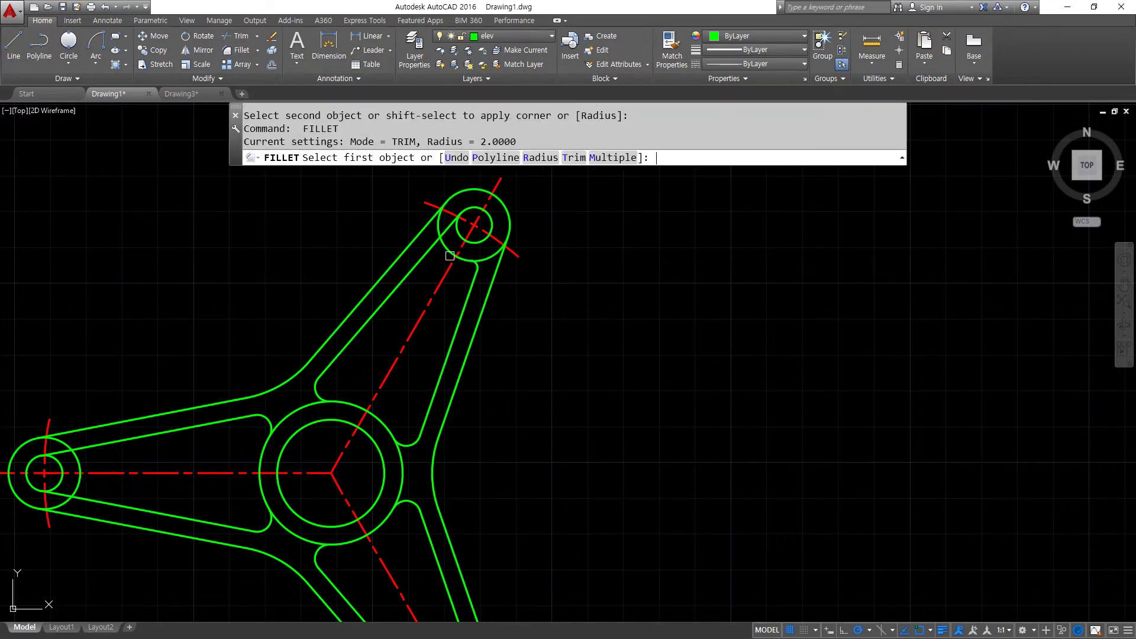
left_click(451, 257)
left_click(425, 257)
Fillet both inner lines of the left arm to its outer end circle, keeping radius 2
middle_click_drag(113, 410, 305, 346)
key("Return")
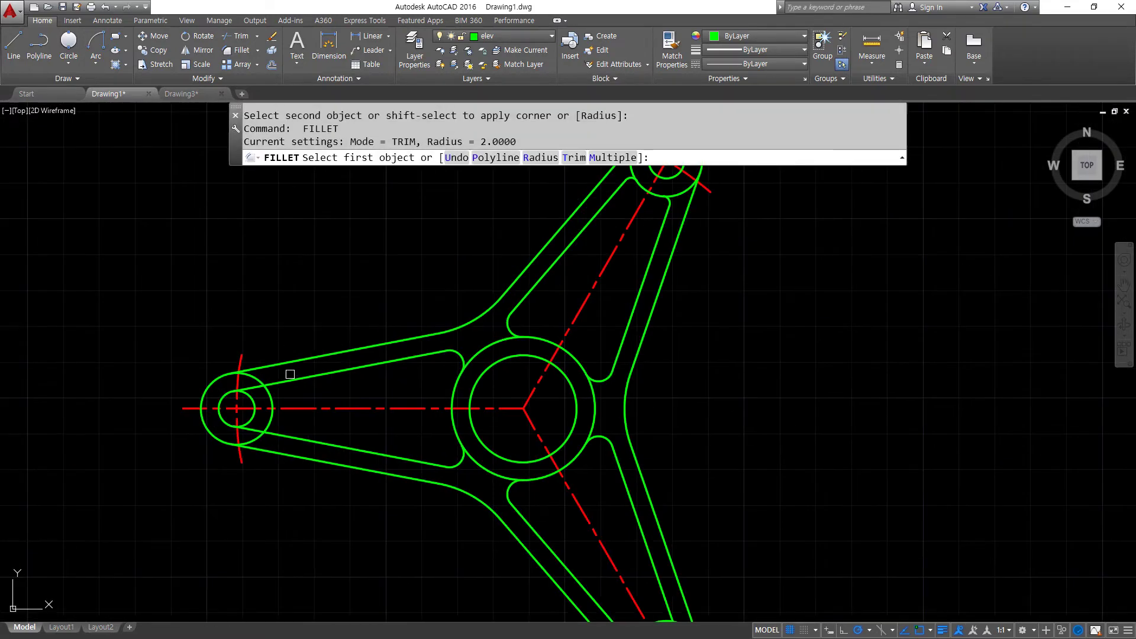
left_click(288, 379)
left_click(274, 407)
left_click(275, 407)
left_click(274, 407)
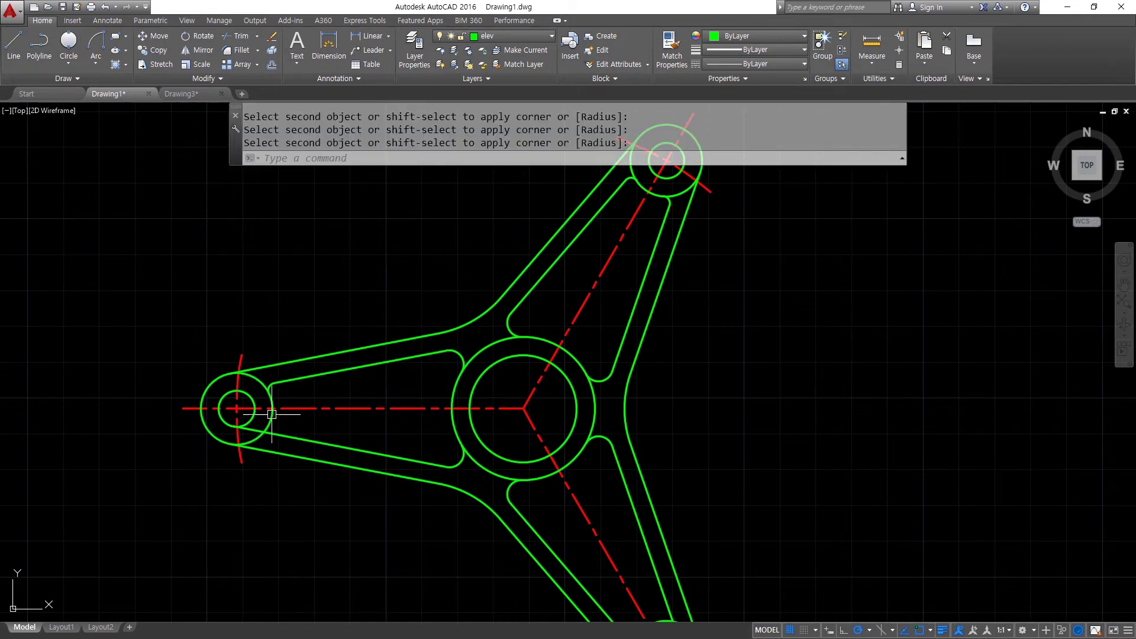
key("Return")
left_click(273, 415)
left_click(278, 433)
Fillet both inner lines of the lower arm to its outer end circle, keeping radius 2
middle_click_drag(465, 491, 274, 295)
key("Return")
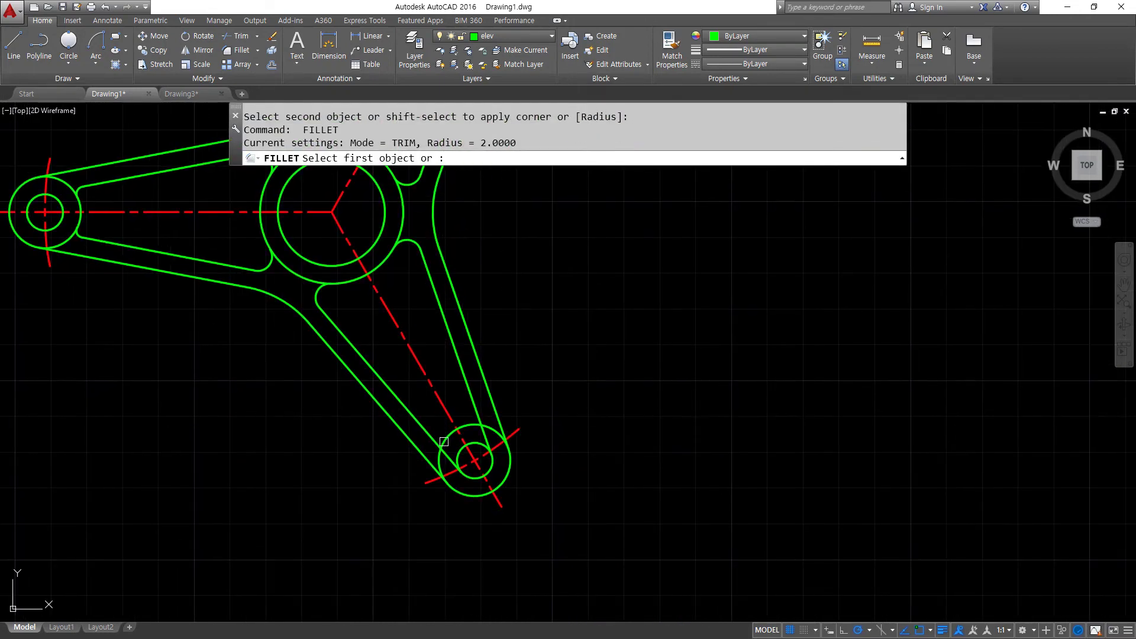
left_click(435, 438)
left_click(451, 439)
key("Return")
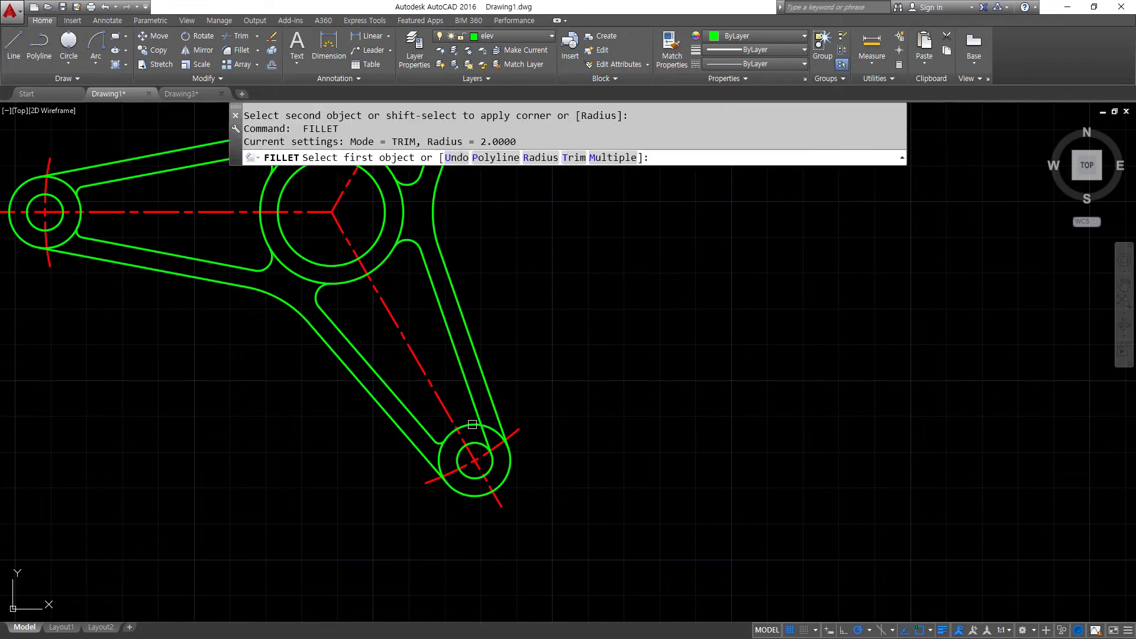
left_click(472, 427)
left_click(472, 406)
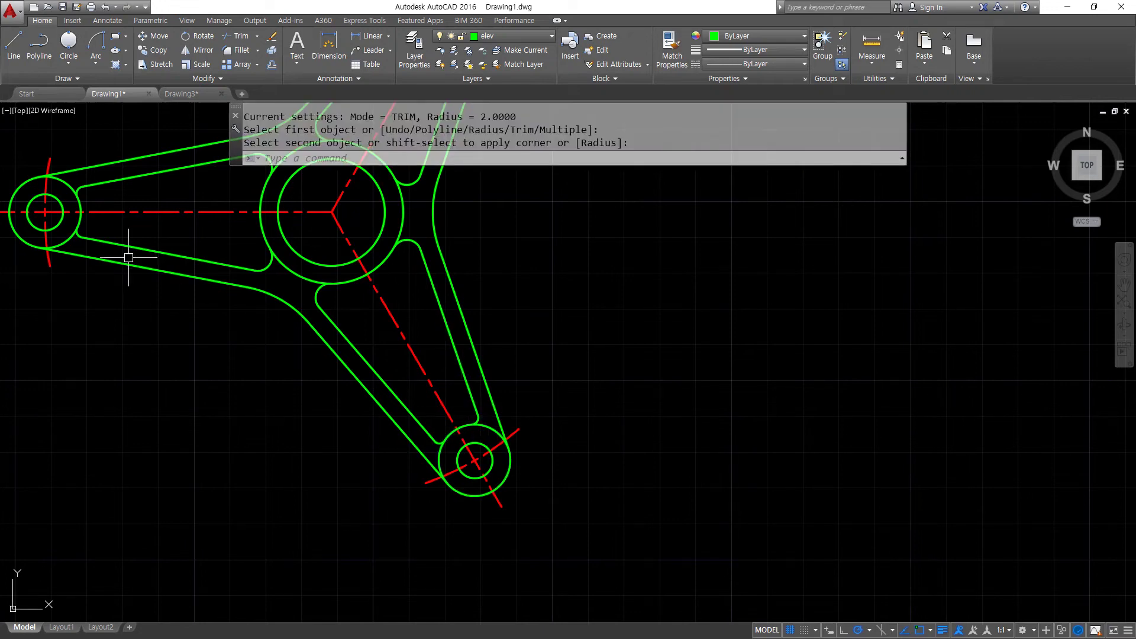
Trim the left arm's outer end circle between the upper tangent line and the upper radius 2 fillet, including the leftover sliver
middle_click_drag(125, 248, 359, 430)
scroll(261, 337, "up", 4)
scroll(363, 400, "up", 5)
middle_click_drag(458, 426, 380, 256)
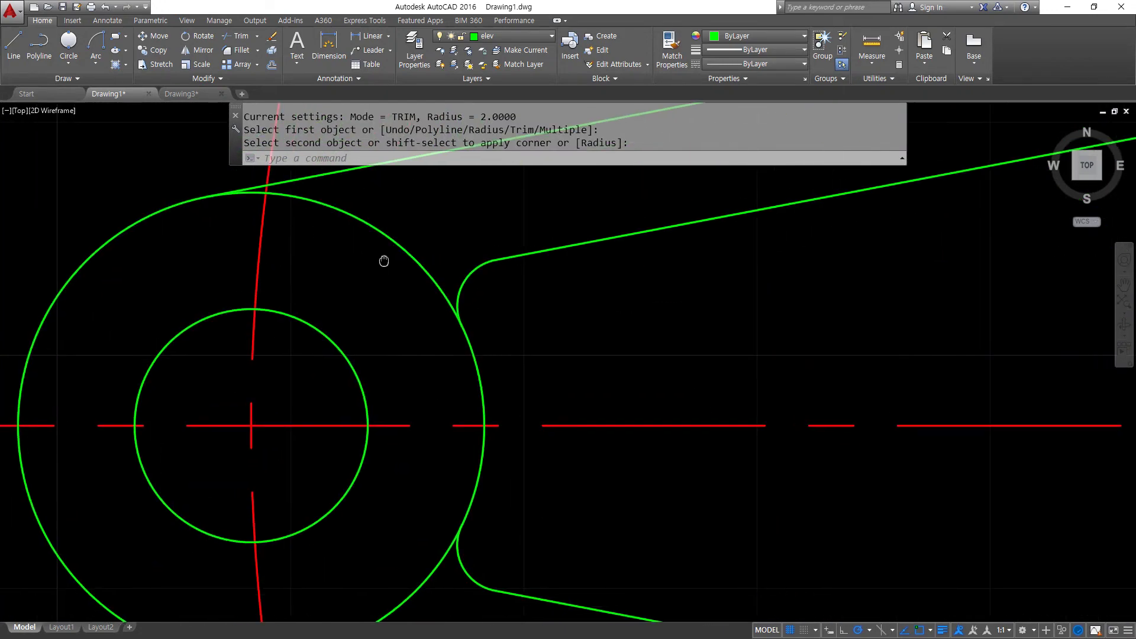
type("tr")
key("Return")
key("Return")
left_click(376, 234)
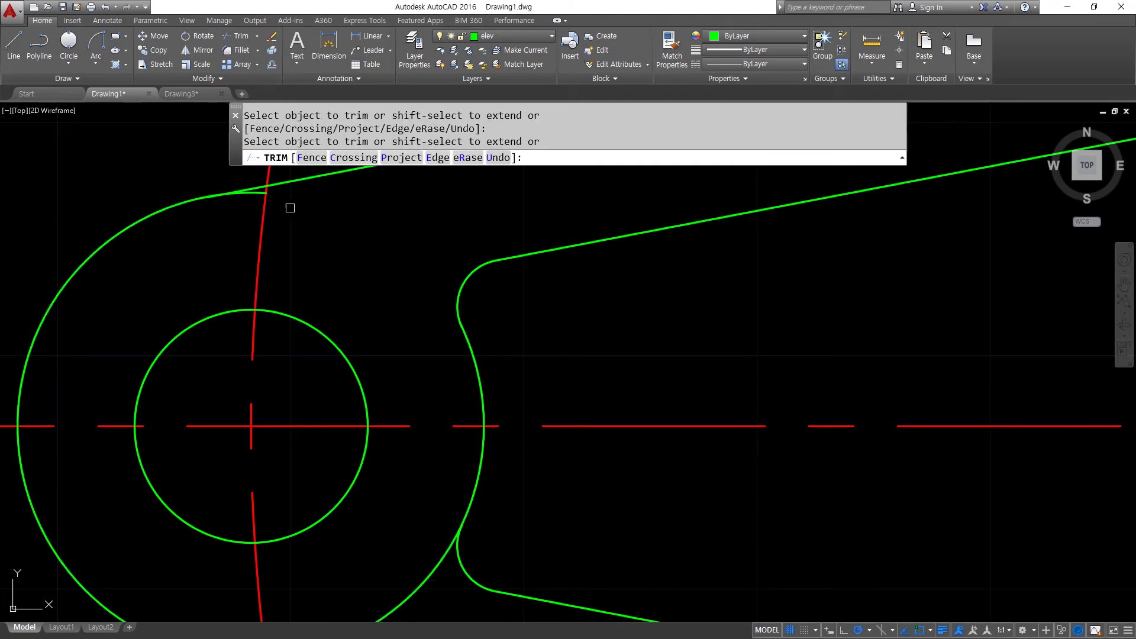
scroll(240, 200, "up", 2)
left_click(264, 193)
scroll(248, 260, "down", 2)
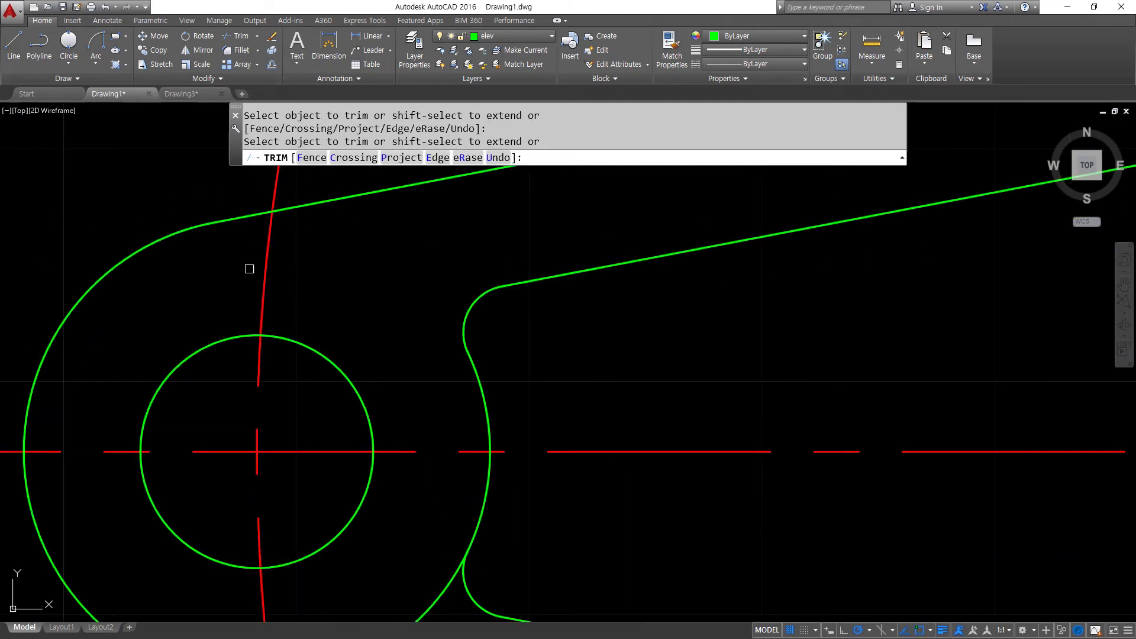
Trim the left arm's outer end circle between the lower radius 2 fillet and the lower tangent line
middle_click_drag(364, 449, 275, 127)
left_click(234, 363)
left_click(172, 362)
scroll(172, 362, "up", 4)
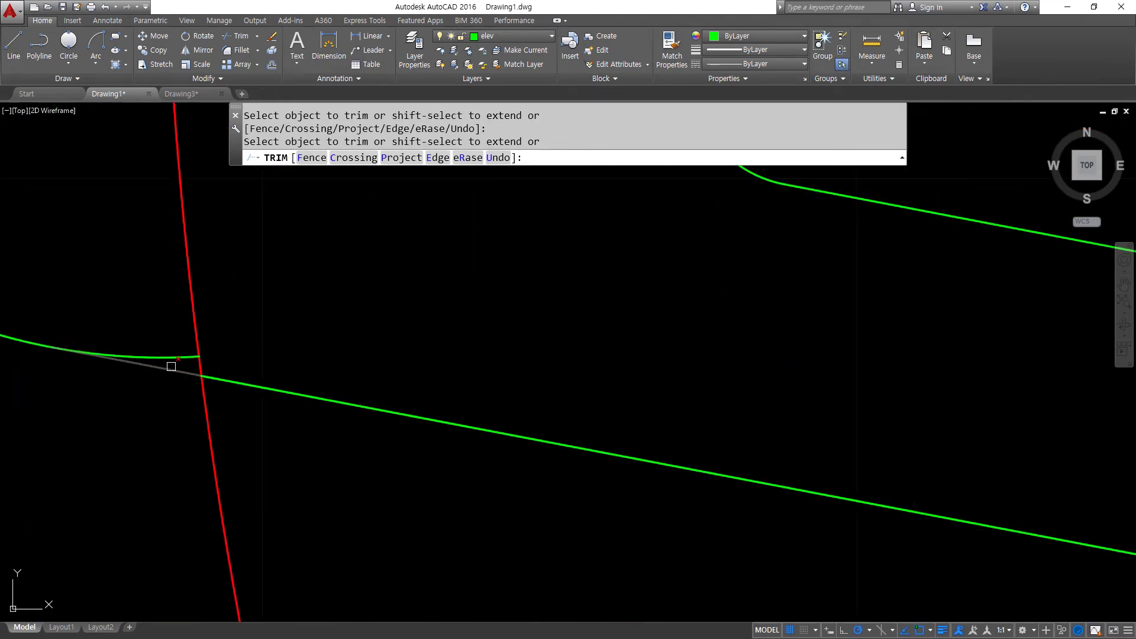
left_click(172, 355)
scroll(457, 387, "down", 4)
Trim the lower arm's outer end circle between its tangent lines and radius 2 fillets on both sides
middle_click_drag(553, 393, 588, 372)
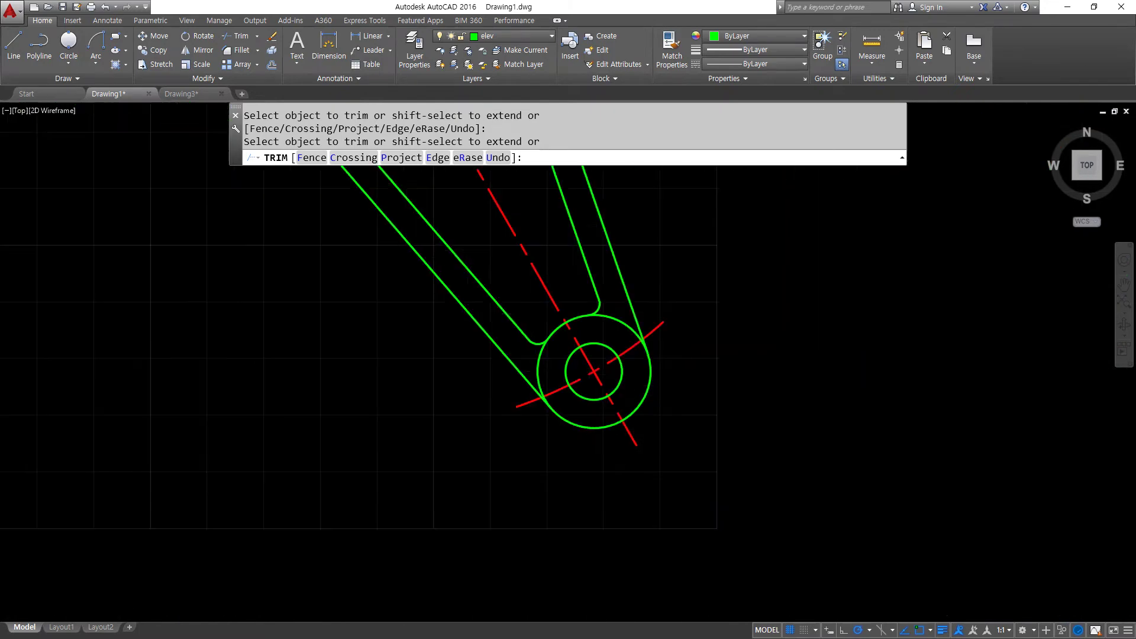
scroll(584, 375, "up", 3)
left_click(464, 370)
left_click(457, 368)
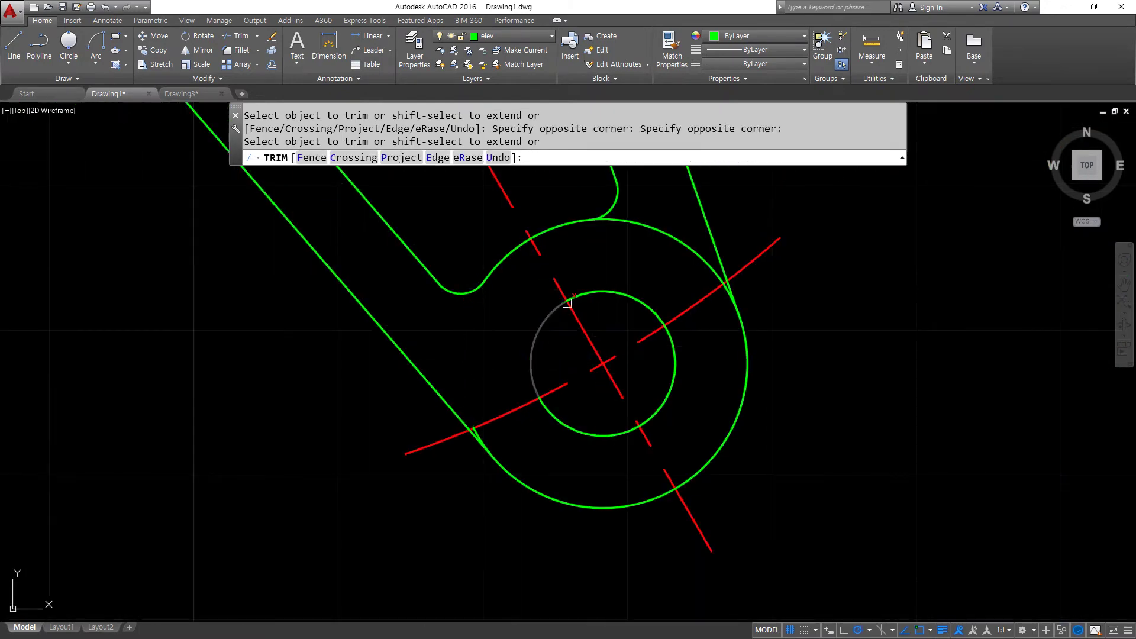
left_click(634, 225)
scroll(711, 319, "up", 2)
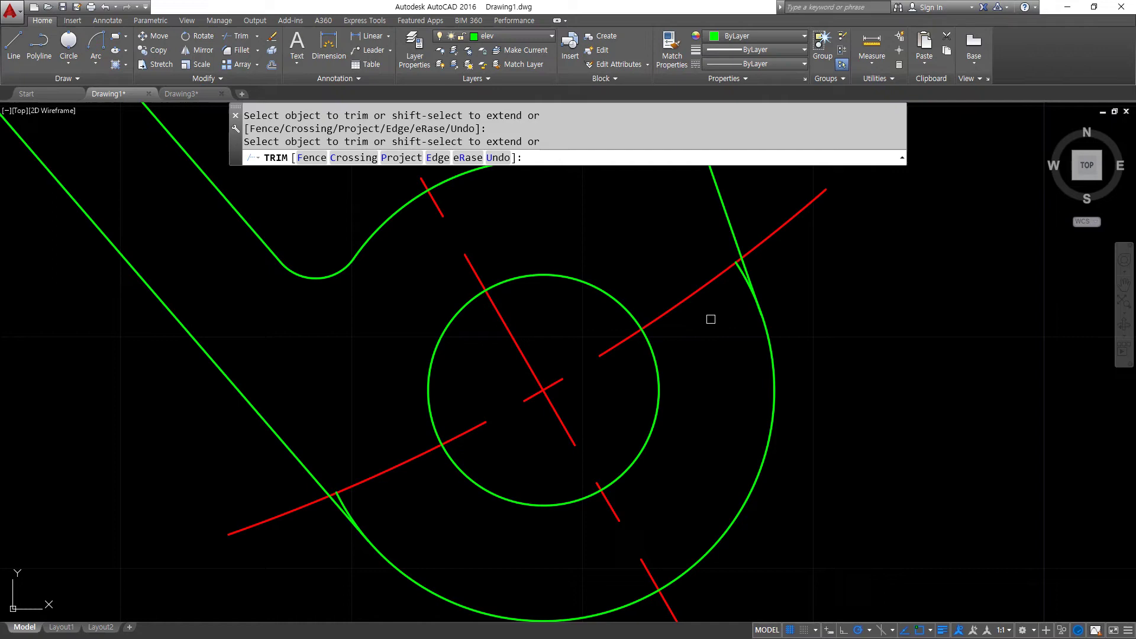
left_click(734, 275)
scroll(464, 538, "down", 5)
Trim the upper arm's outer end circle between its tangent lines and radius 2 fillets on both sides
middle_click_drag(533, 204, 535, 573)
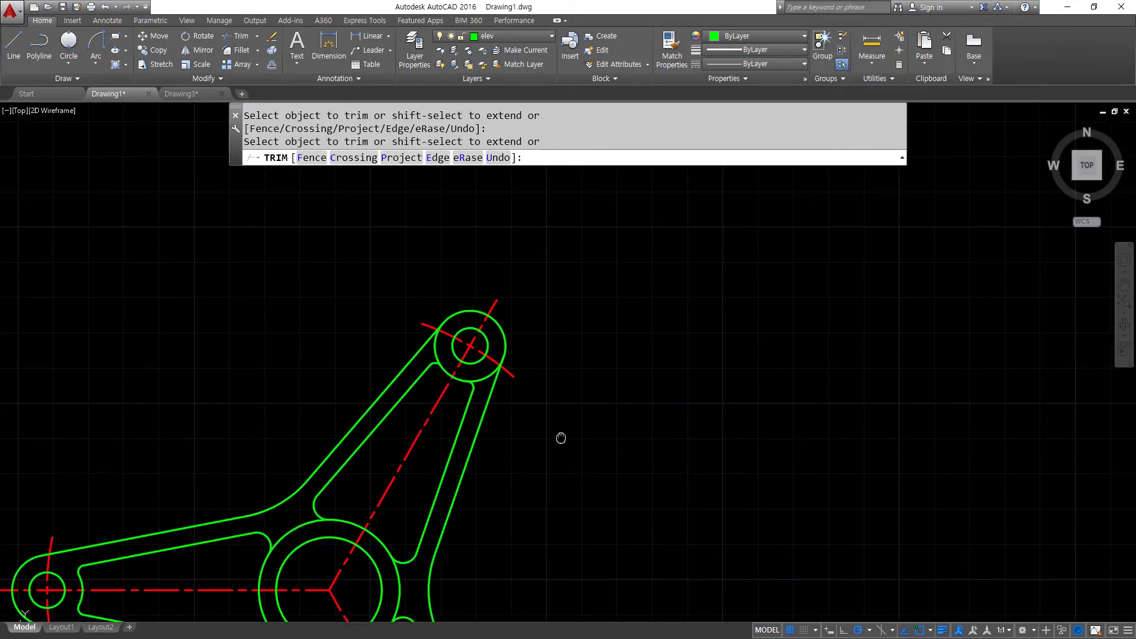
scroll(454, 351, "up", 8)
left_click(288, 401)
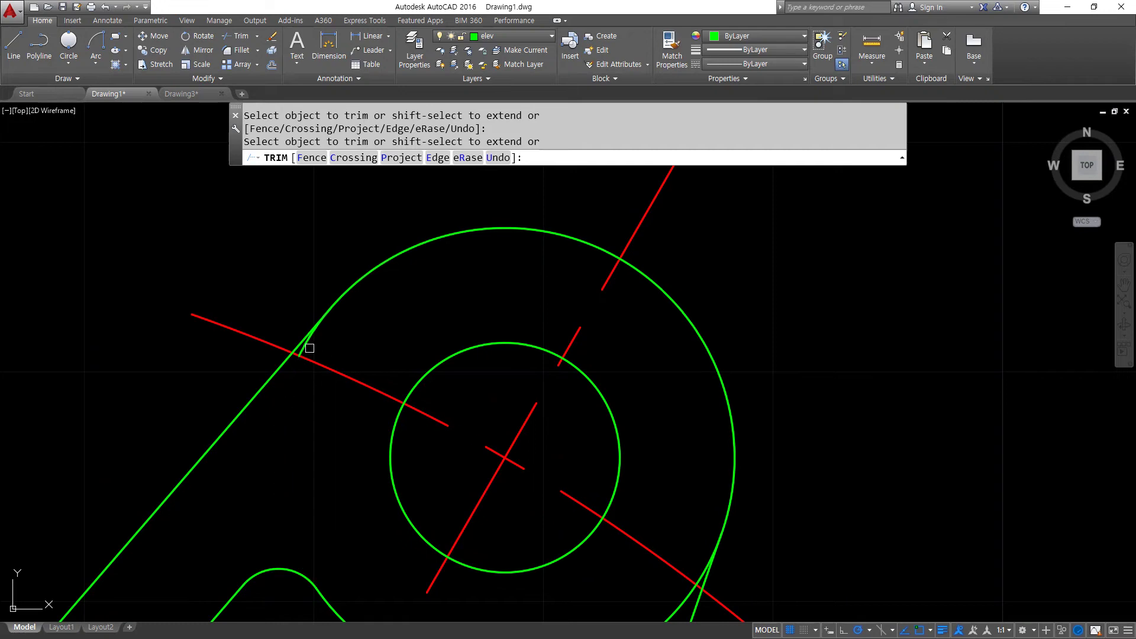
left_click(309, 345)
middle_click_drag(473, 497, 369, 284)
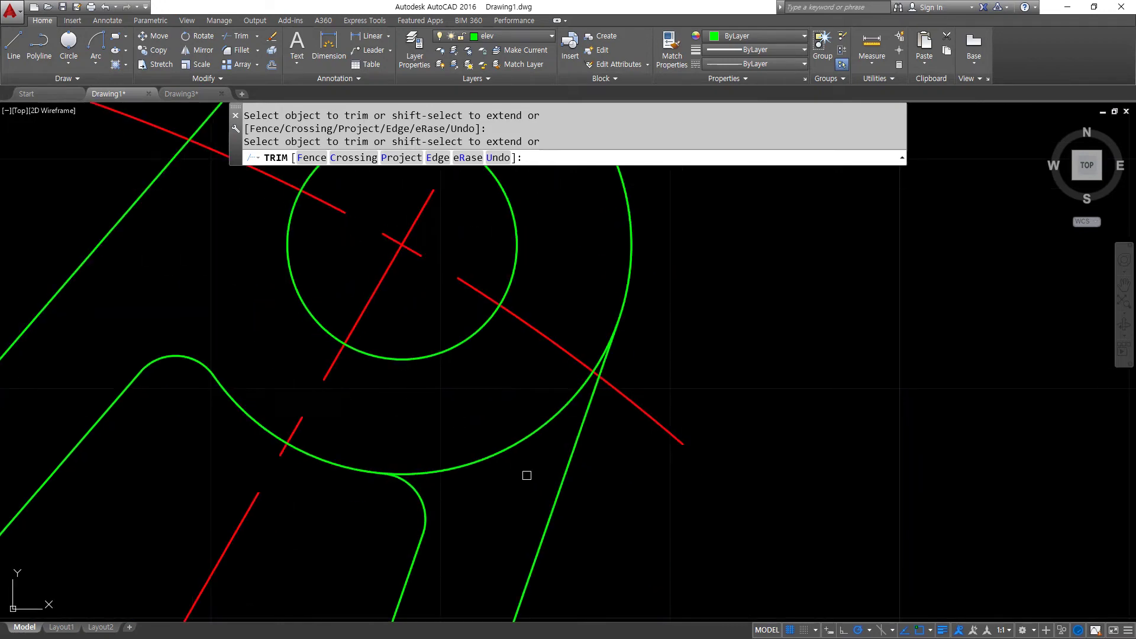
left_click(509, 451)
Trim the hub's outer circle arcs between the arm pockets and finish the Trim command
scroll(592, 325, "down", 8)
middle_click_drag(450, 426, 408, 267)
left_click(369, 332)
left_click(349, 340)
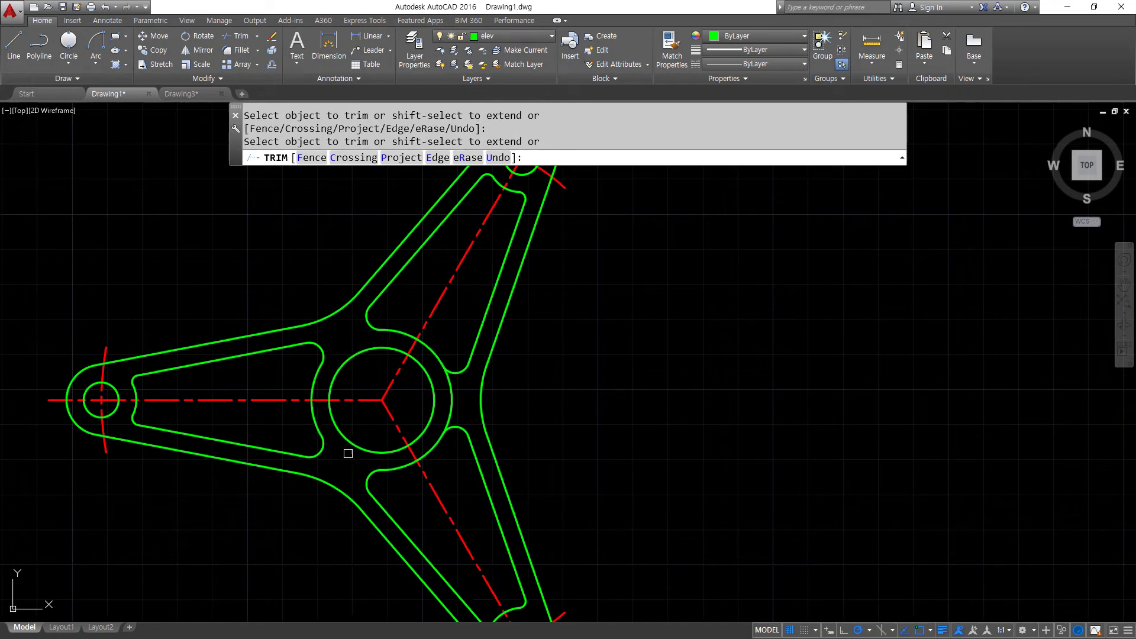
key("Return")
Switch from the finished part to the Drawing3 drawing
scroll(476, 425, "down", 5)
middle_click_drag(543, 454, 504, 398)
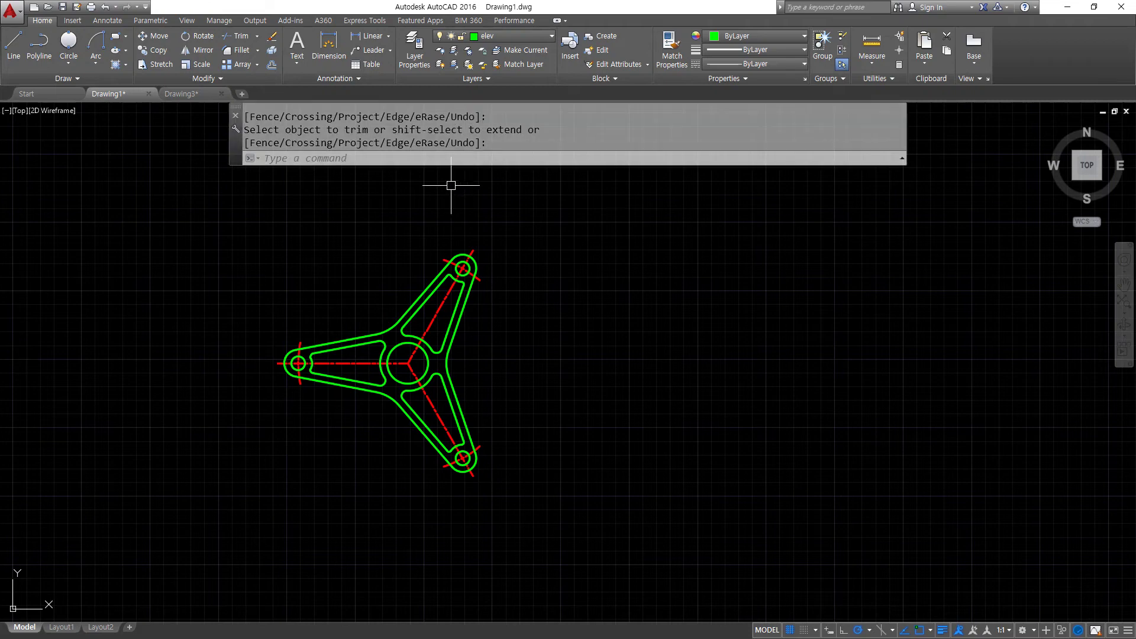
key("ctrl+Tab")
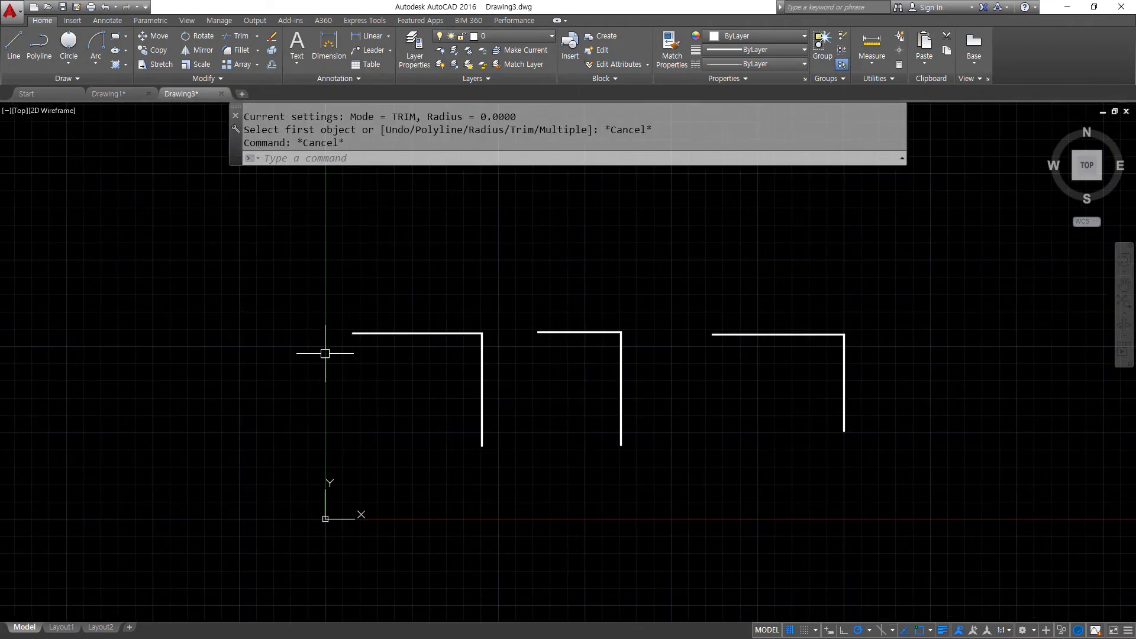
Draw two similar-sized rectangles side by side in the empty area to the left of the three line corners
middle_click_drag(324, 353, 544, 376)
type("rec")
key("Return")
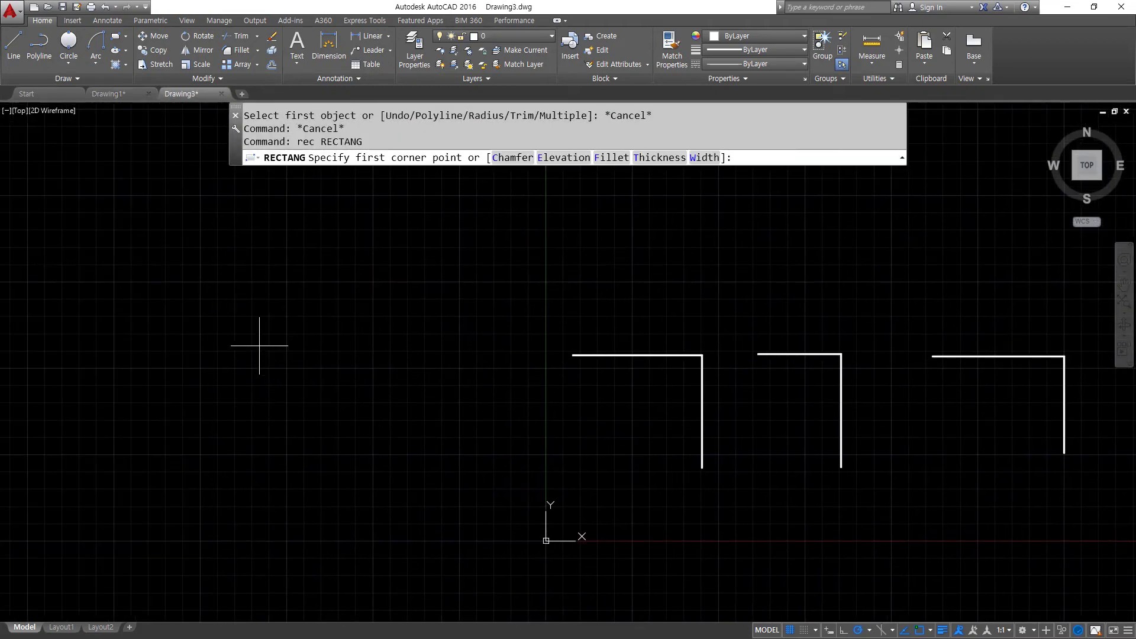
left_click(243, 341)
left_click(451, 480)
middle_click_drag(451, 479, 810, 474)
key("Return")
left_click(502, 344)
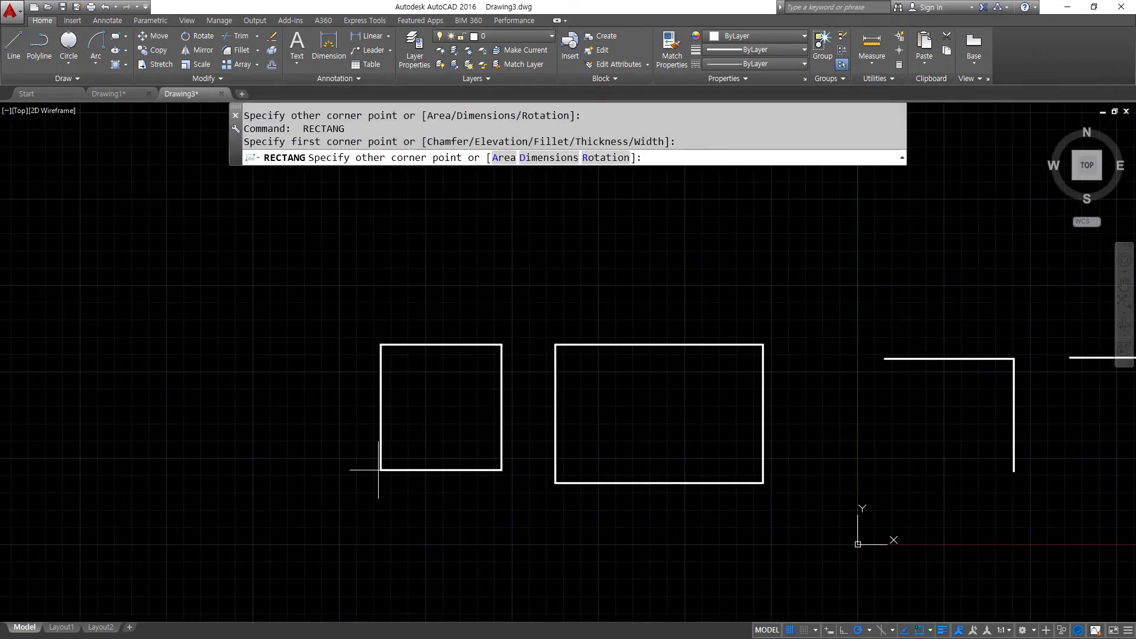
left_click(303, 487)
Fillet the upper-right and lower-left corners of the right rectangle with radius 20
scroll(492, 446, "up", 2)
type("f")
key("Return")
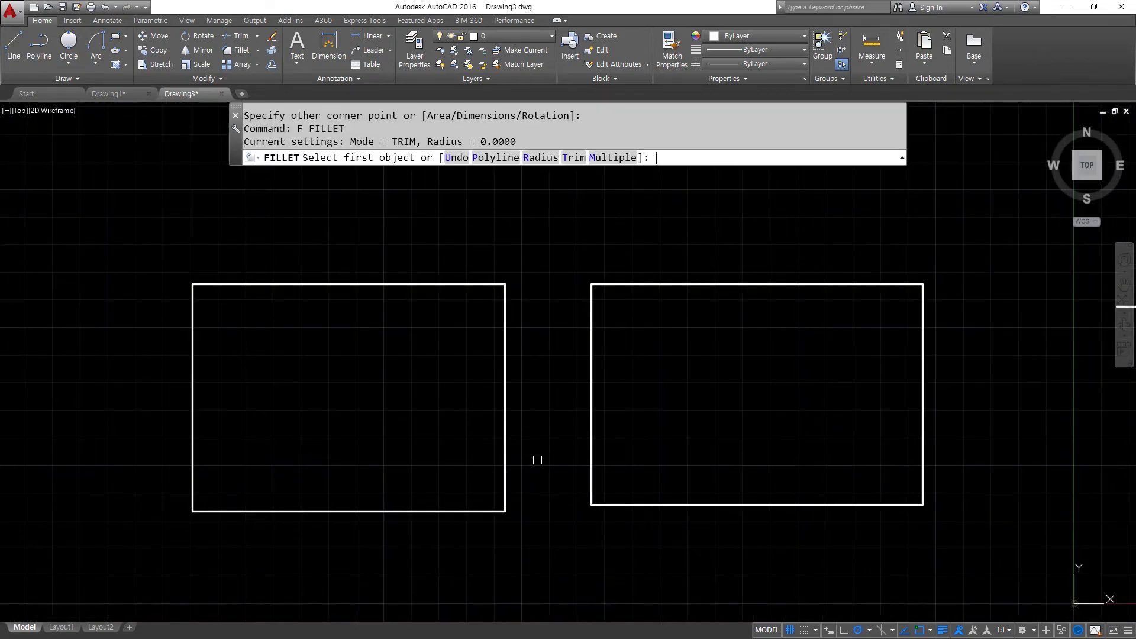
left_click(541, 157)
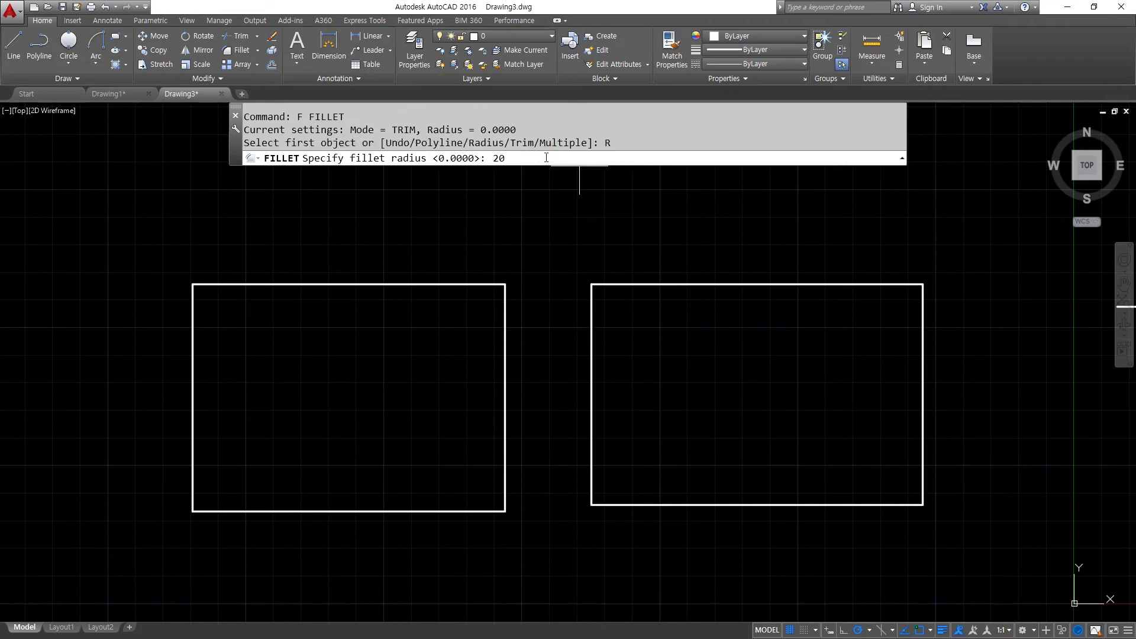
type("20")
key("Return")
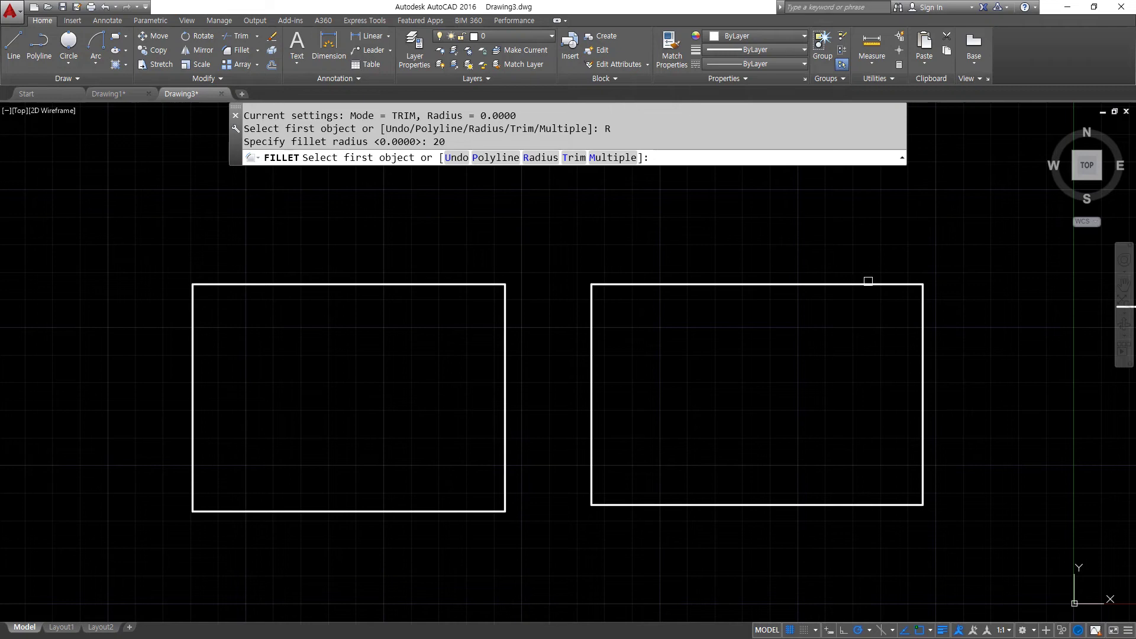
left_click(868, 282)
left_click(922, 333)
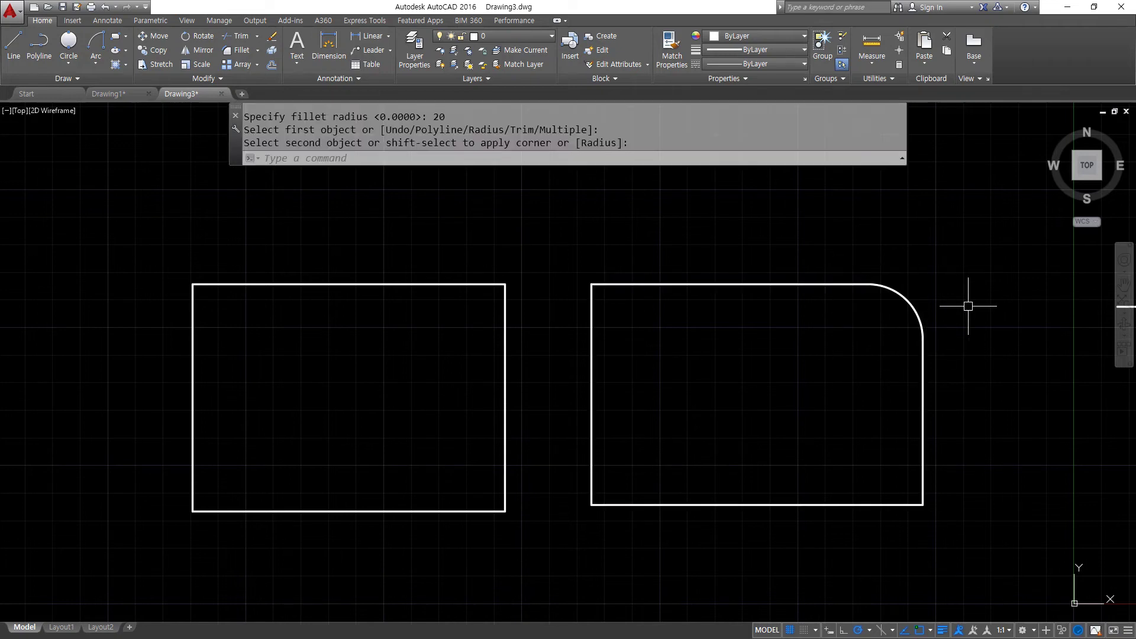
key("Return")
left_click(627, 501)
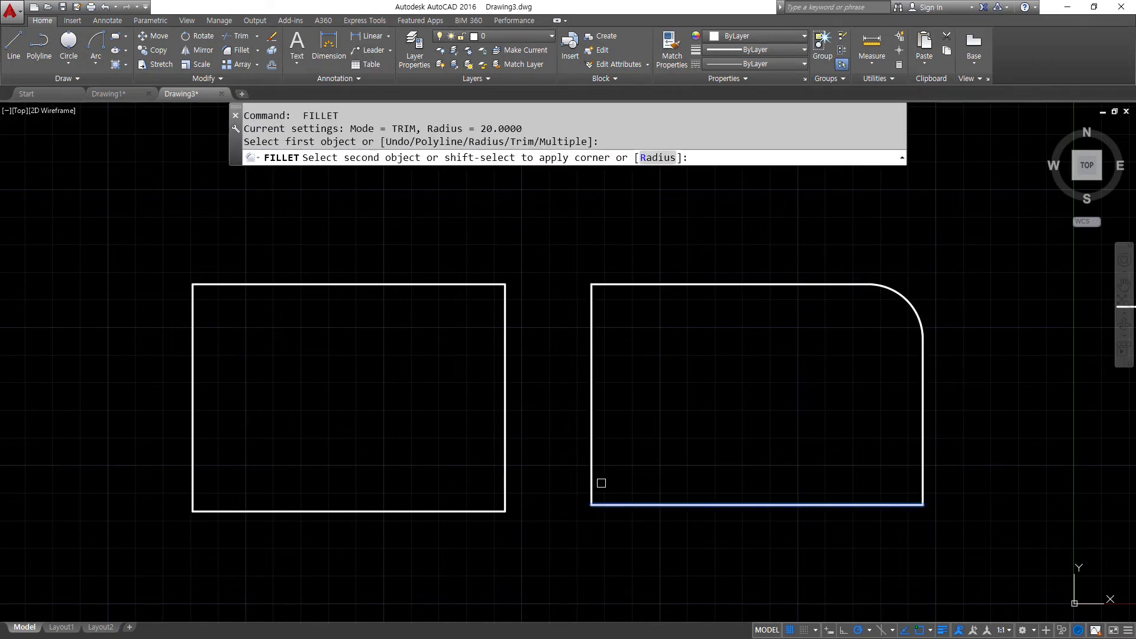
left_click(592, 489)
Fillet all corners of the left rectangle at once with radius 20 using the Polyline option
key("Return")
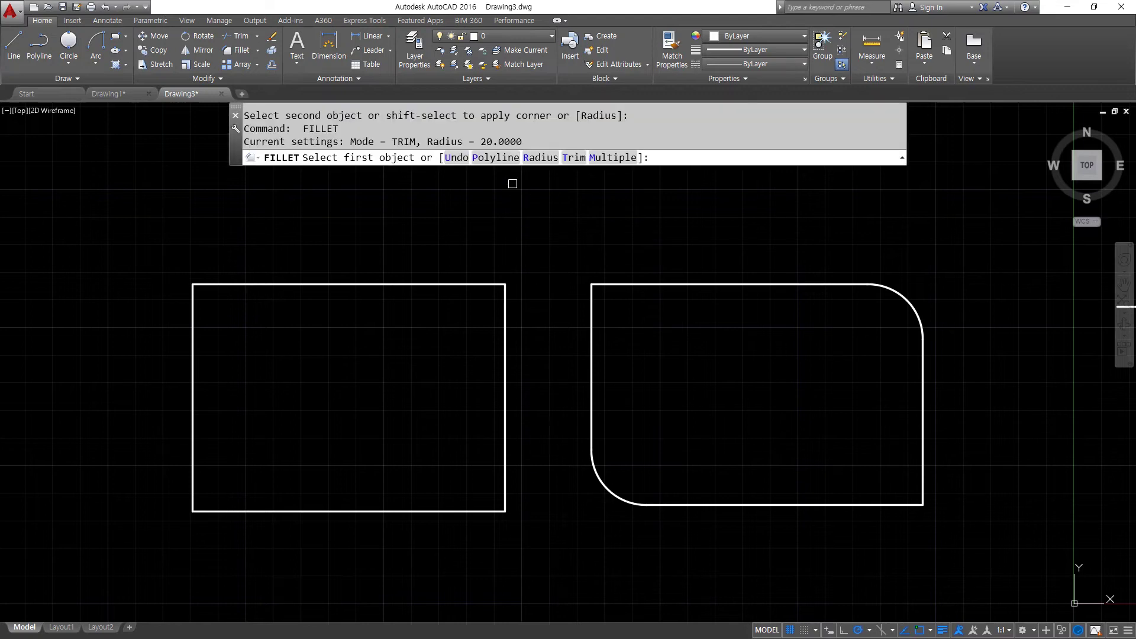
left_click(492, 158)
left_click(422, 282)
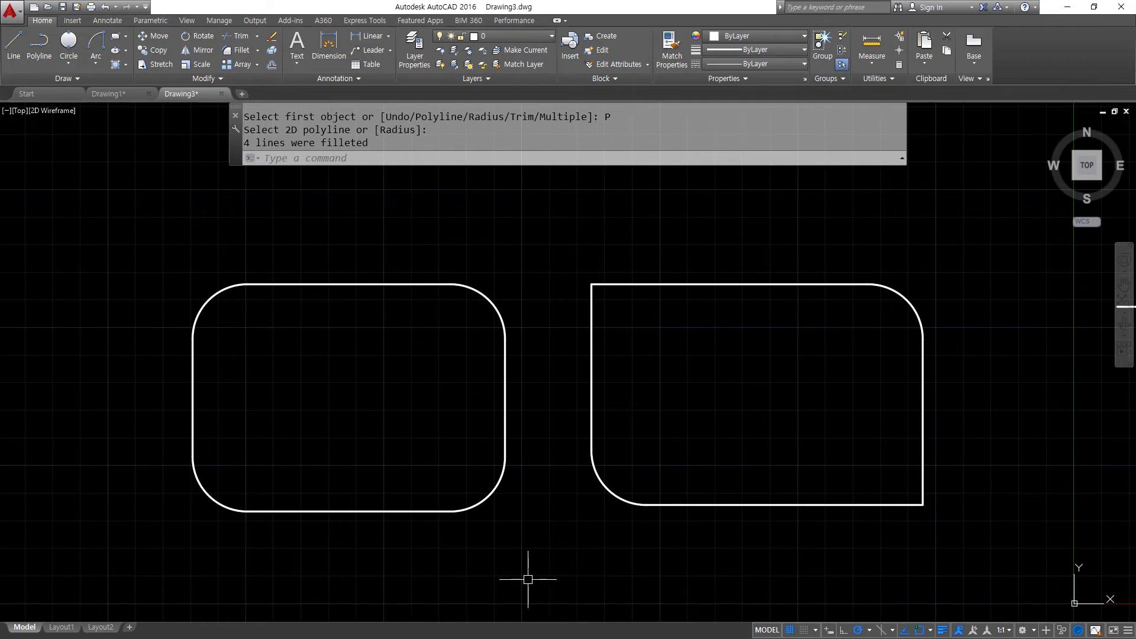
Draw a third rectangle left of the fully rounded one with its rectangle fillet radius set to 20
middle_click_drag(391, 445, 616, 446)
type("rec")
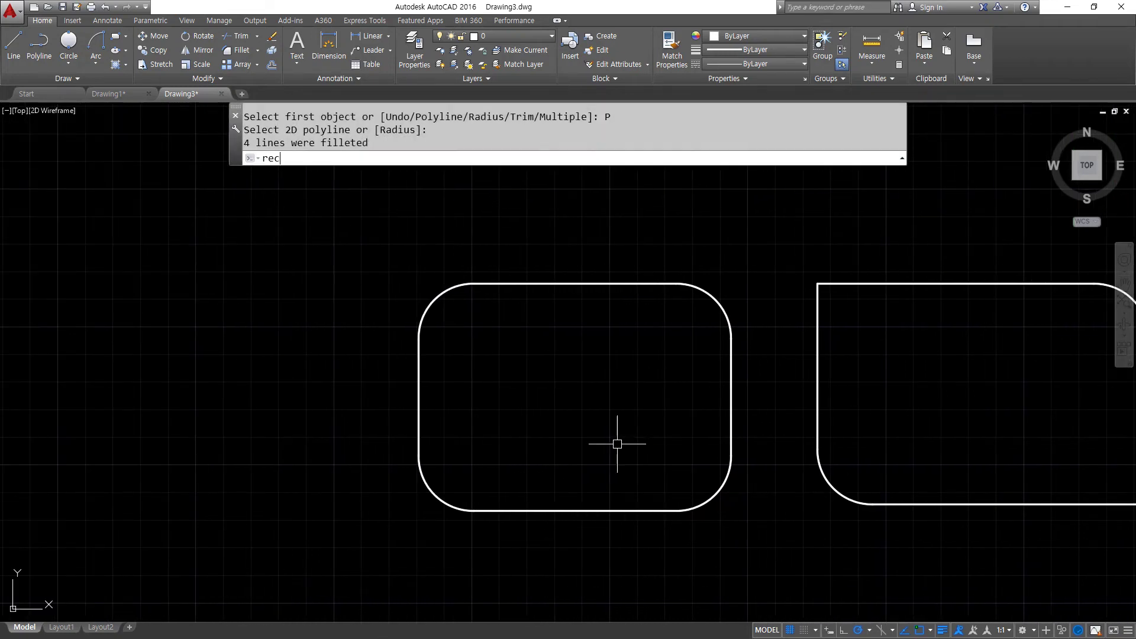
key("Return")
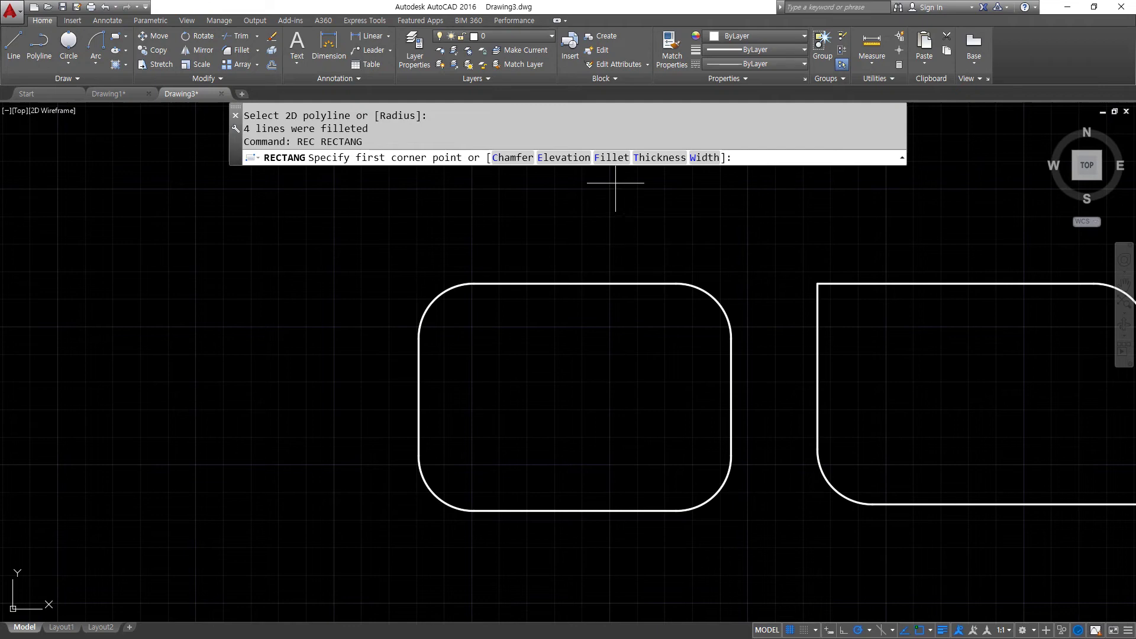
left_click(610, 157)
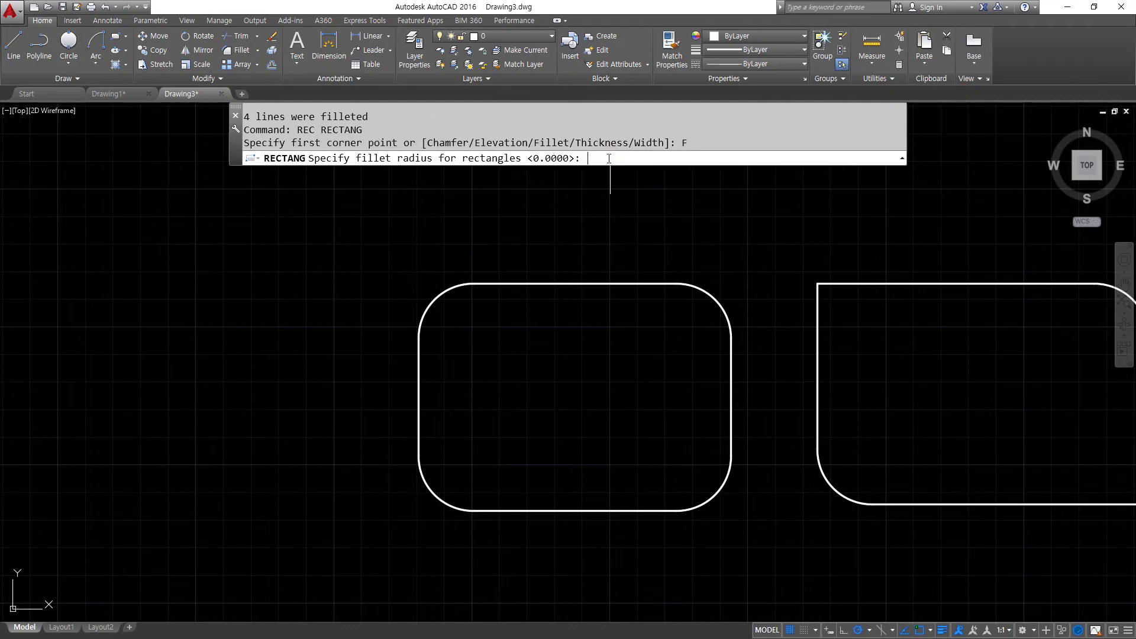
type("20")
key("Return")
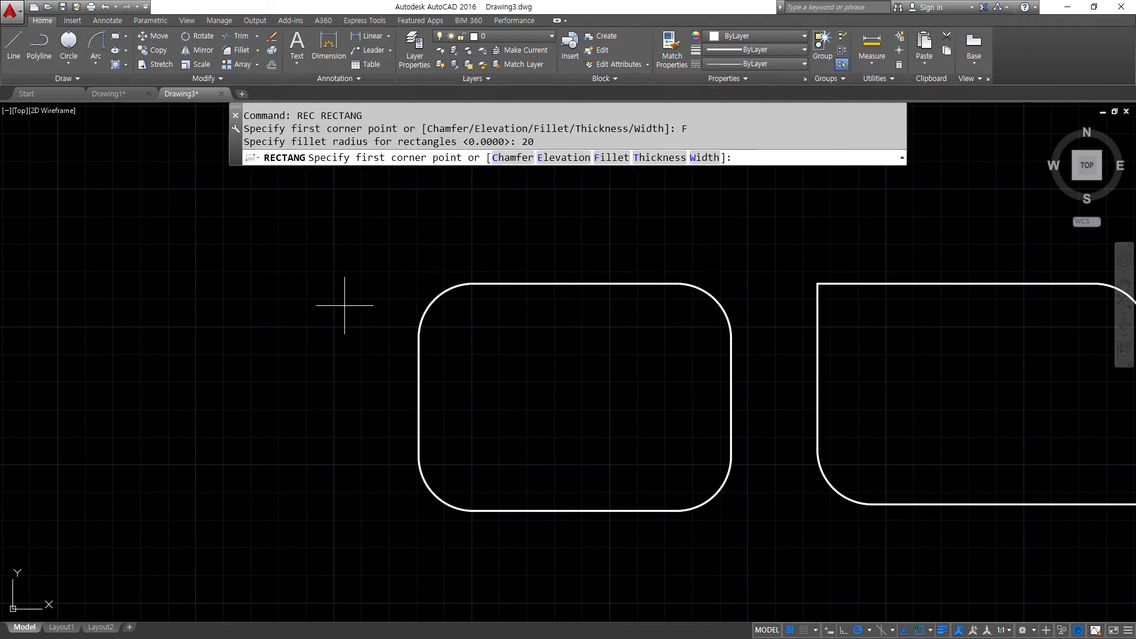
left_click(351, 280)
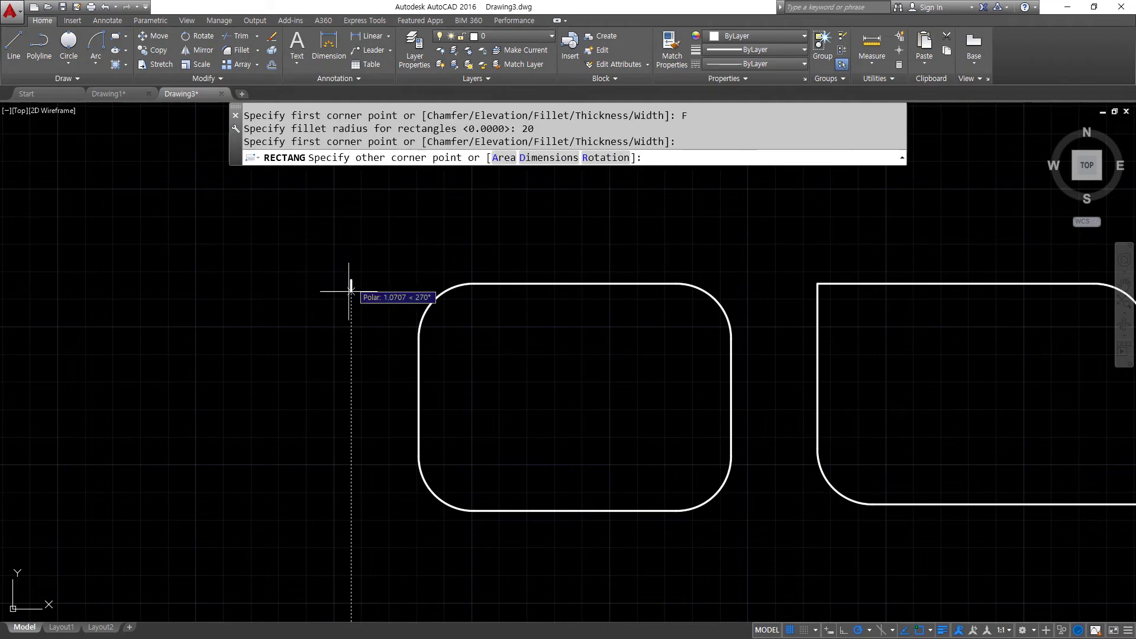
left_click(56, 508)
mouse_move(216, 378)
left_mouse_down()
mouse_move(206, 390)
mouse_move(212, 417)
left_mouse_up()
mouse_move(208, 401)
left_mouse_down()
mouse_move(603, 401)
mouse_move(582, 427)
left_mouse_up()
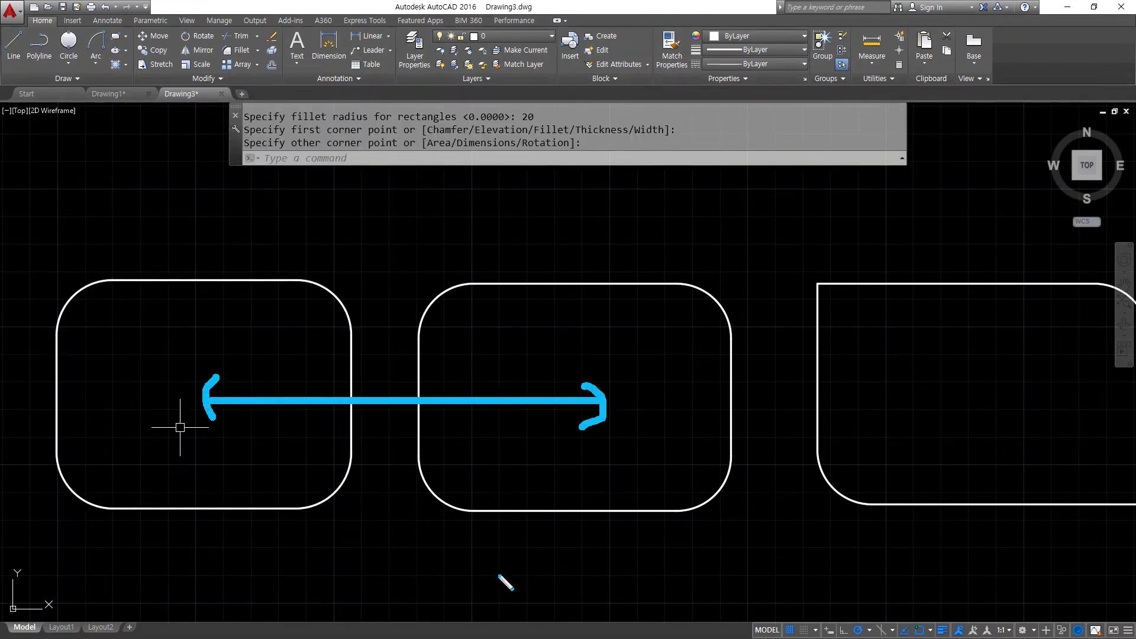
mouse_move(622, 210)
left_mouse_down()
mouse_move(596, 264)
mouse_move(588, 249)
left_mouse_up()
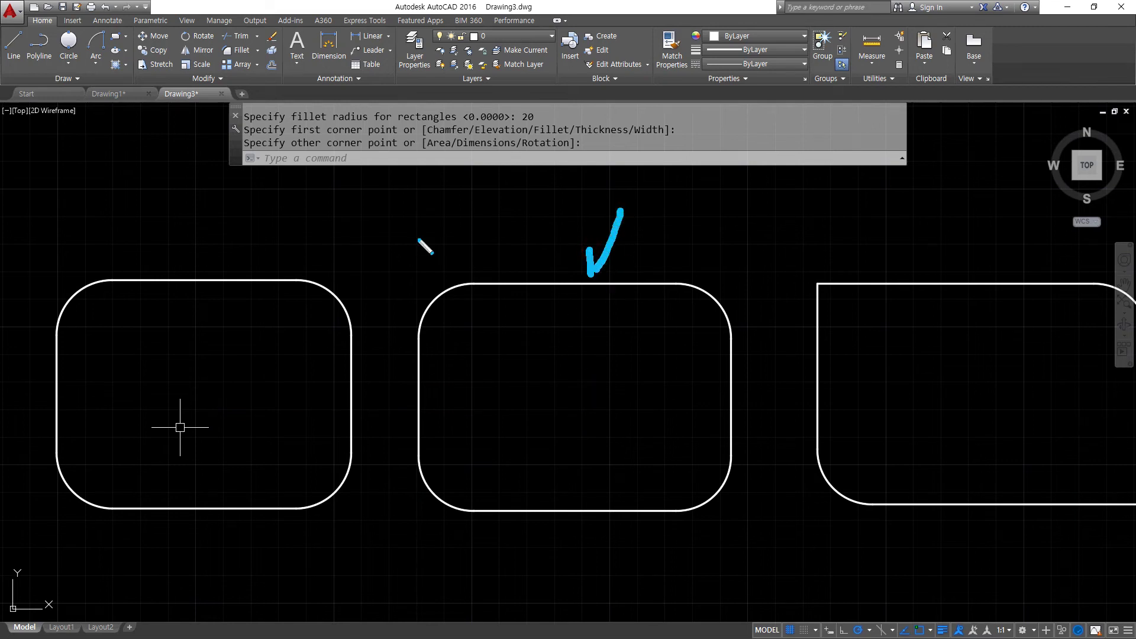
mouse_move(232, 191)
left_mouse_down()
mouse_move(203, 260)
mouse_move(216, 243)
left_mouse_up()
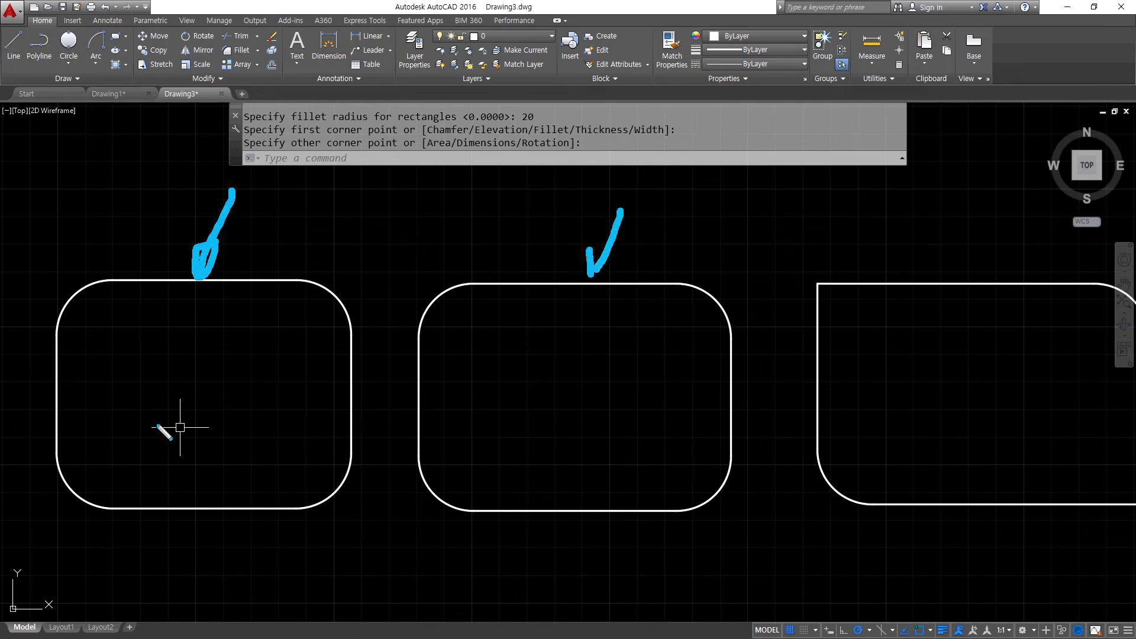
mouse_move(620, 191)
left_mouse_down()
mouse_move(577, 287)
mouse_move(615, 258)
mouse_move(550, 255)
left_mouse_up()
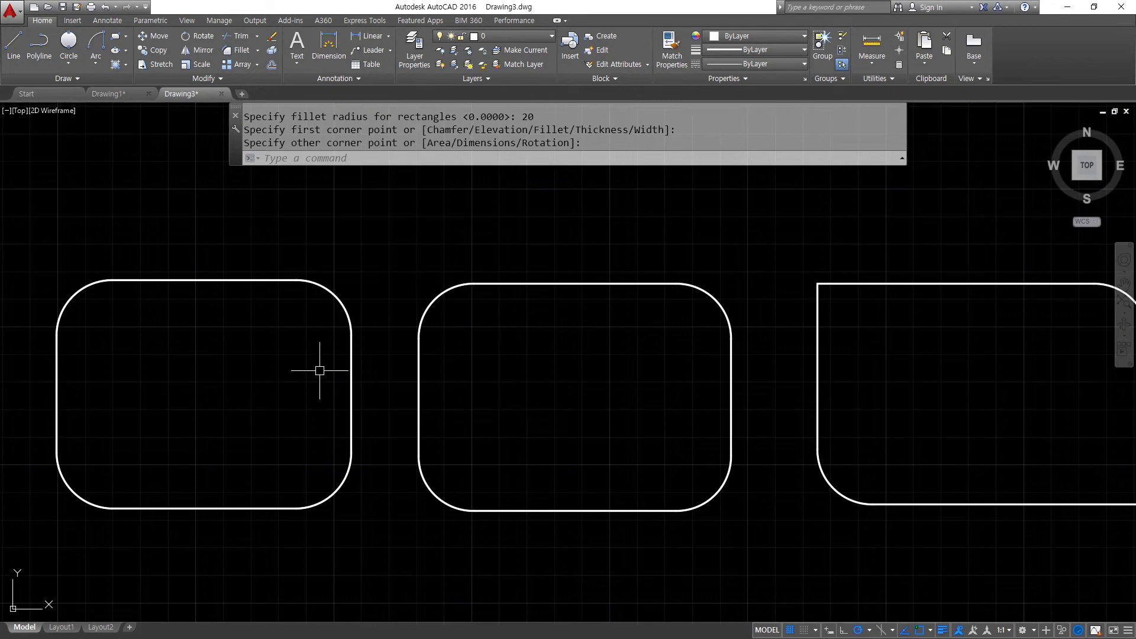
Undo the rectangles and the earlier corner fillets, back to the original touching, crossing and separated line pairs
key("ctrl+z")
key("ctrl+z")
key("ctrl+z")
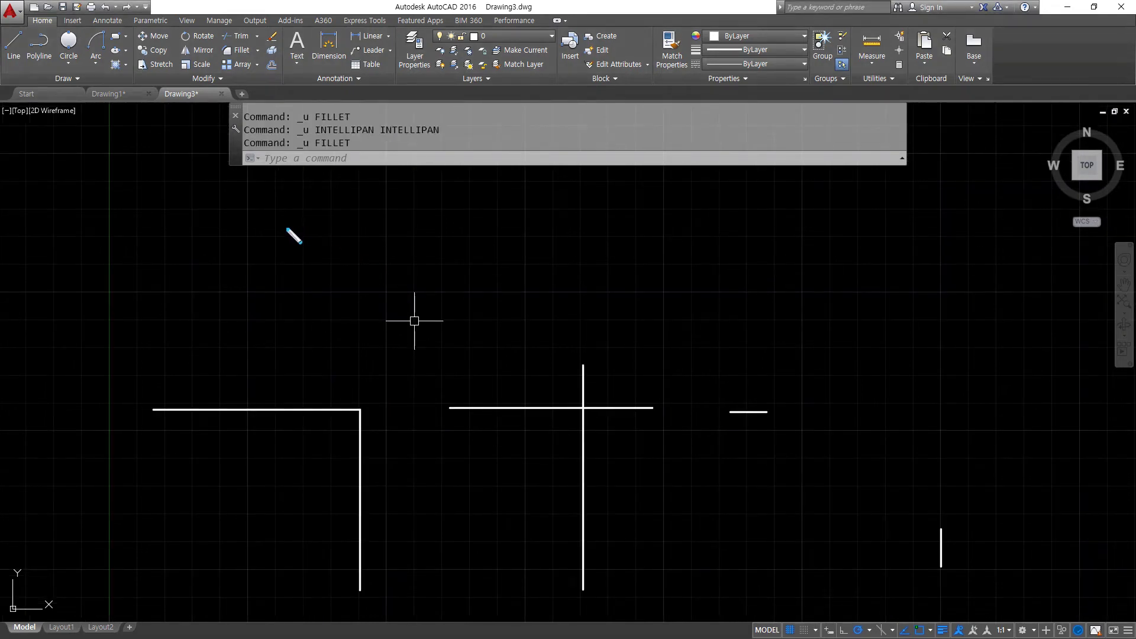
mouse_move(286, 236)
left_mouse_down()
mouse_move(444, 248)
mouse_move(435, 402)
left_mouse_up()
mouse_move(298, 207)
left_mouse_down()
mouse_move(355, 275)
mouse_move(452, 352)
left_mouse_up()
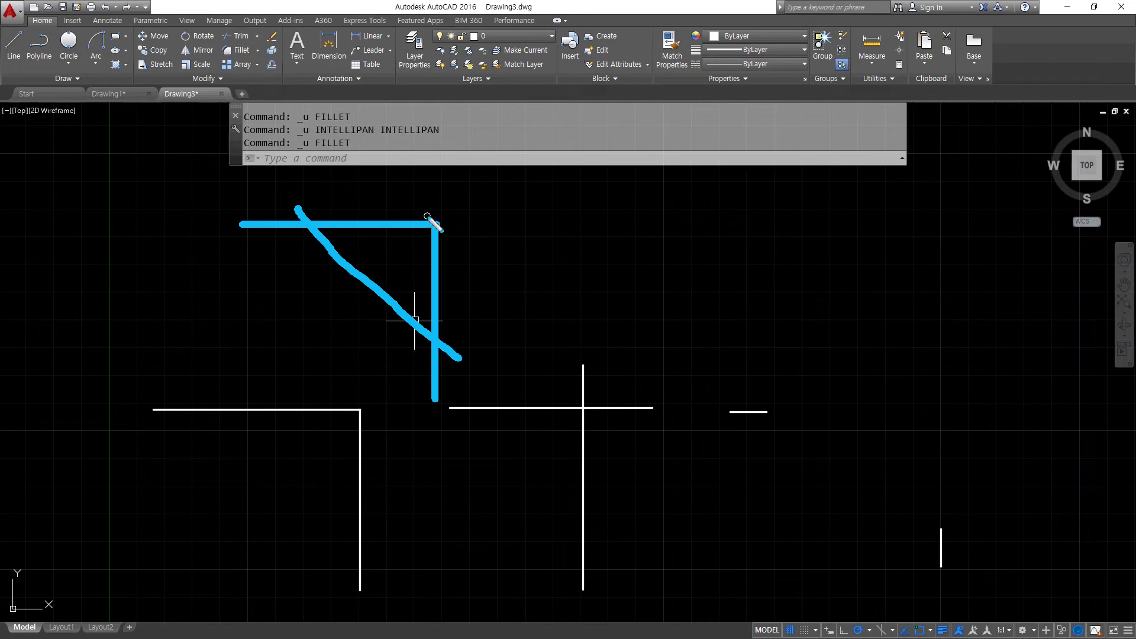
left_click_drag(430, 218, 431, 149)
mouse_move(309, 216)
left_mouse_down()
mouse_move(314, 176)
mouse_move(428, 175)
left_mouse_up()
mouse_move(461, 225)
left_mouse_down()
mouse_move(548, 226)
mouse_move(522, 337)
mouse_move(443, 339)
left_mouse_up()
left_click_drag(523, 339, 564, 353)
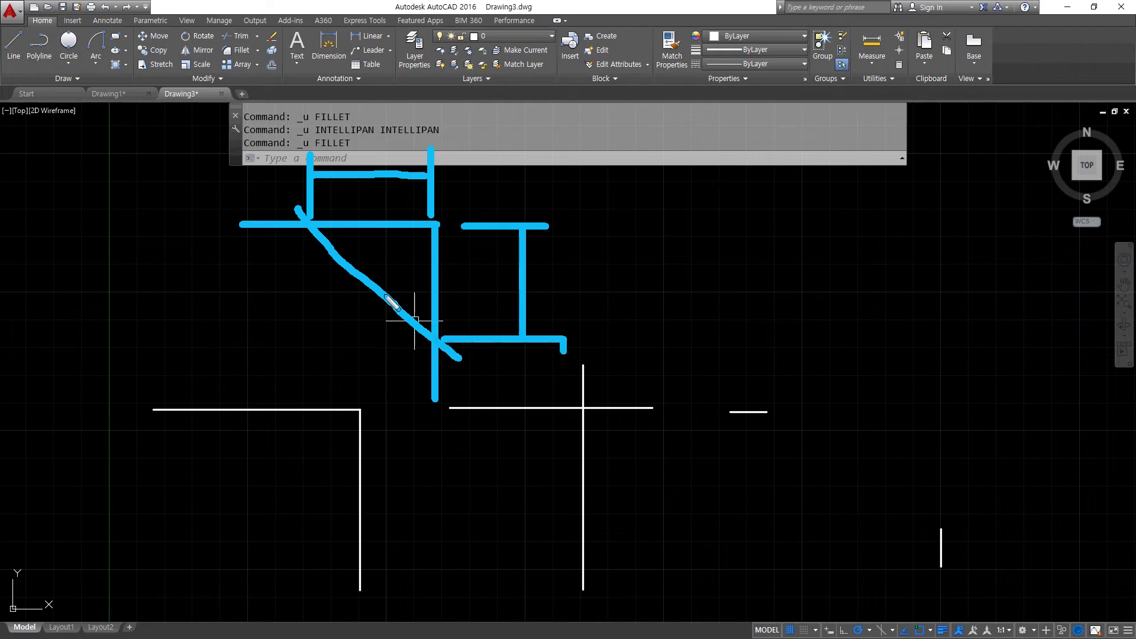
mouse_move(383, 230)
left_mouse_down()
mouse_move(368, 233)
mouse_move(395, 238)
left_mouse_up()
left_click_drag(436, 303, 435, 299)
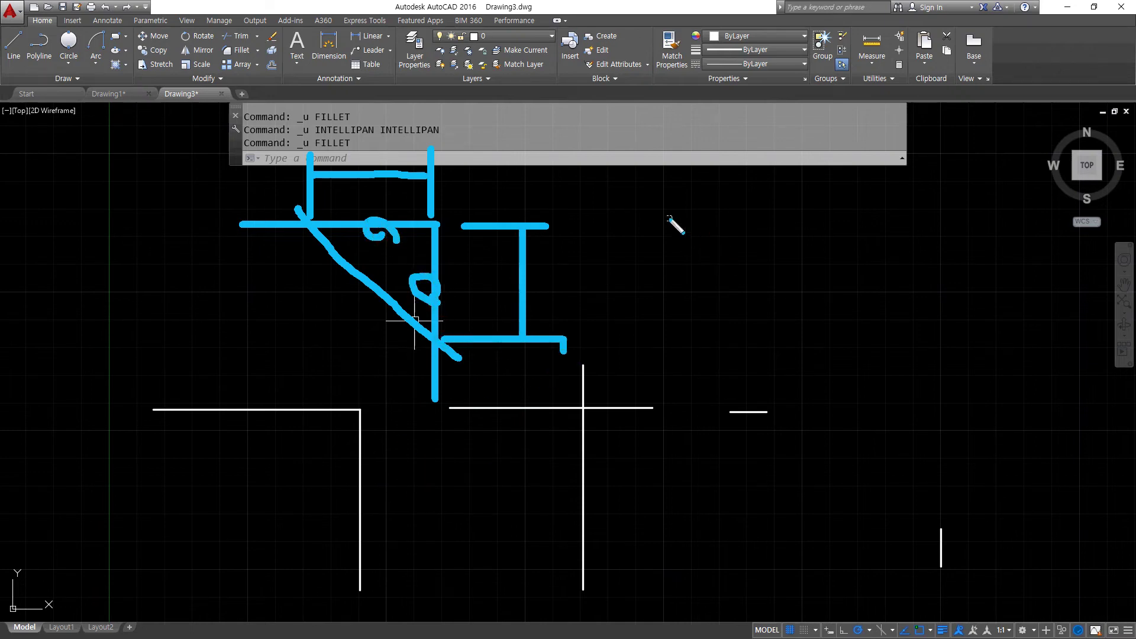
mouse_move(661, 217)
left_mouse_down()
mouse_move(859, 215)
mouse_move(858, 411)
left_mouse_up()
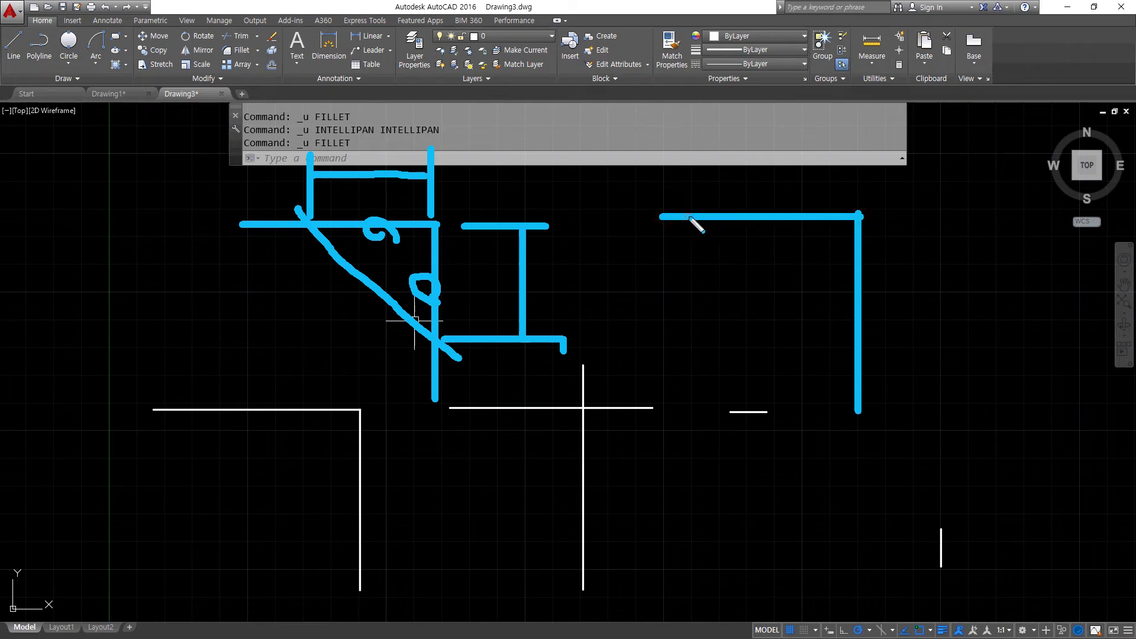
left_click_drag(689, 217, 839, 353)
left_click_drag(858, 216, 858, 105)
mouse_move(688, 214)
left_mouse_down()
mouse_move(689, 122)
mouse_move(755, 140)
mouse_move(857, 140)
left_mouse_up()
mouse_move(793, 227)
left_mouse_down()
mouse_move(796, 249)
mouse_move(765, 277)
left_mouse_up()
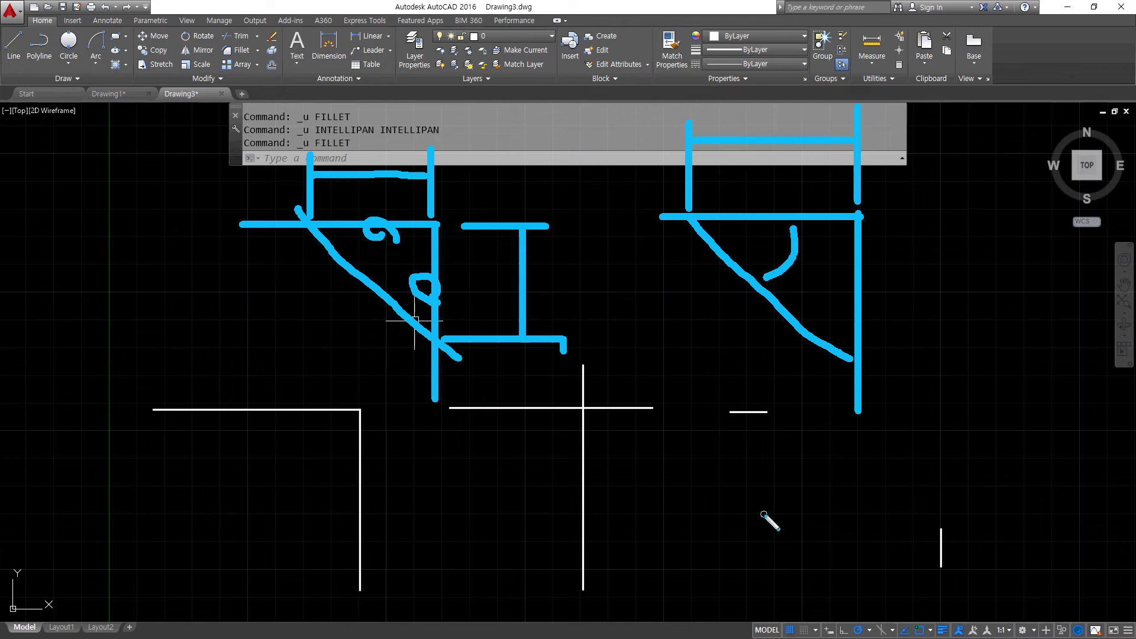
key("Escape")
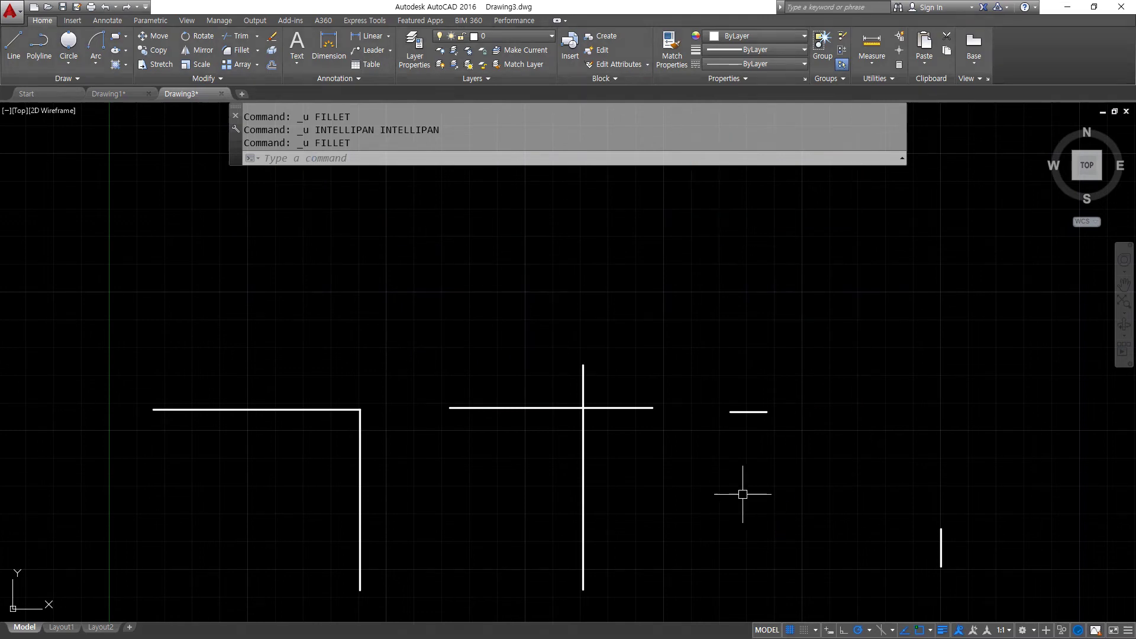
Start a chamfer with first distance 20 and second distance 40, choosing the left corner's horizontal line as the first line
type("ch")
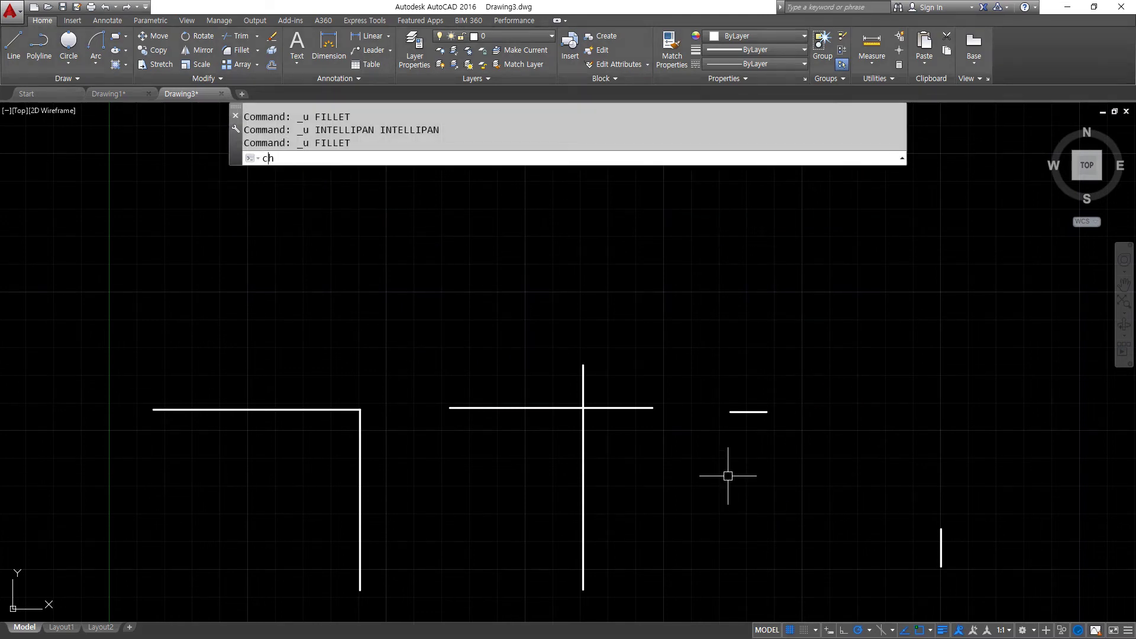
type("a")
key("Return")
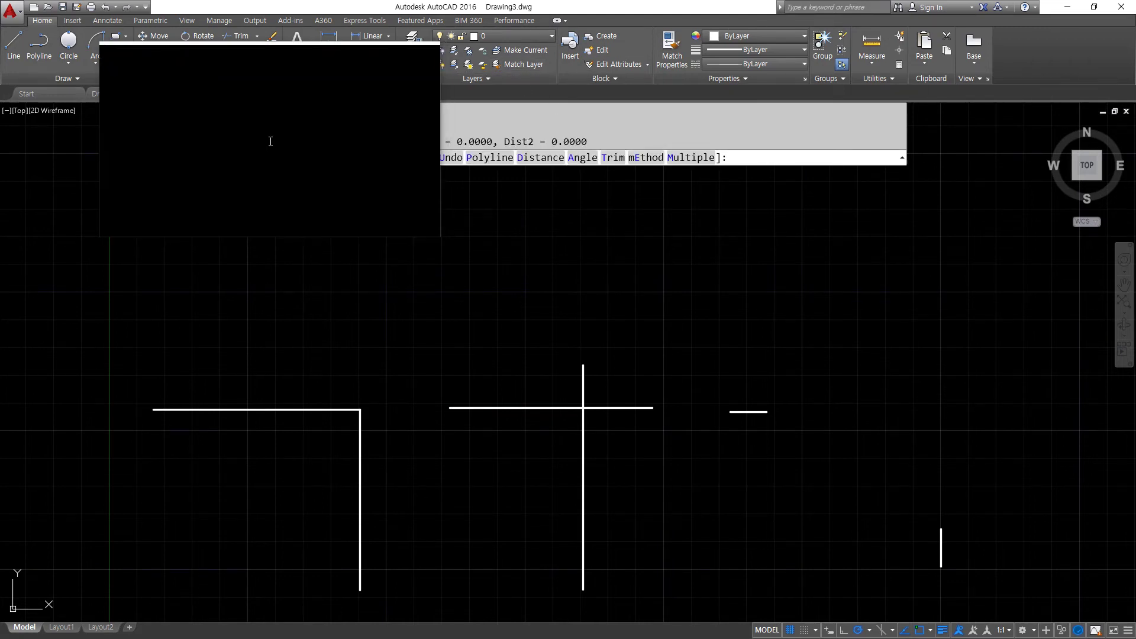
left_click_drag(271, 142, 555, 165)
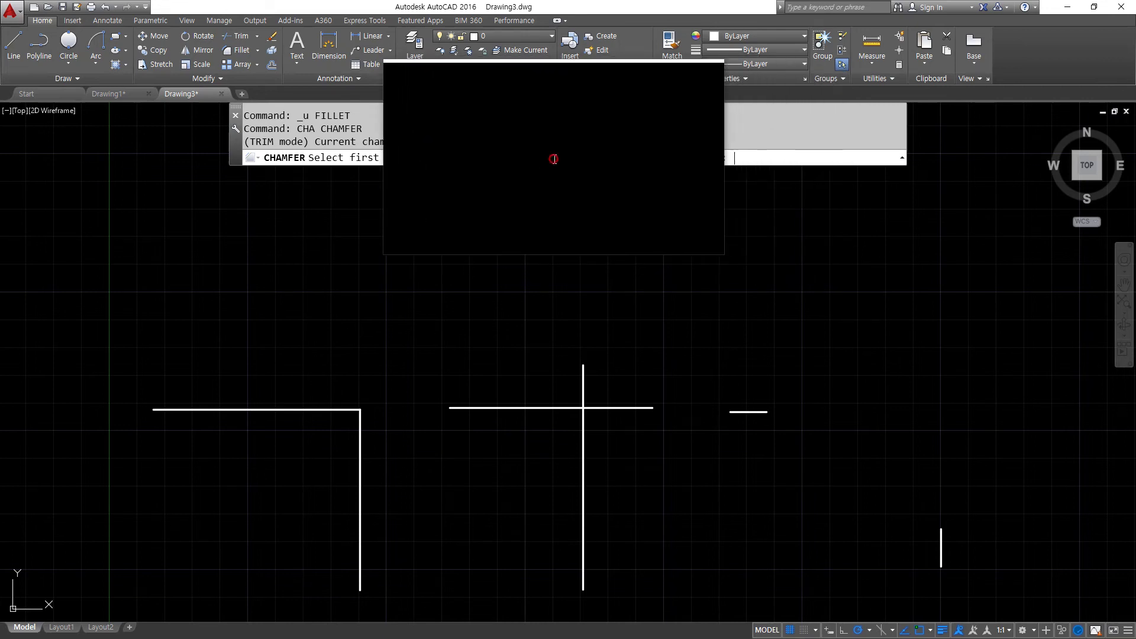
type("d")
key("Return")
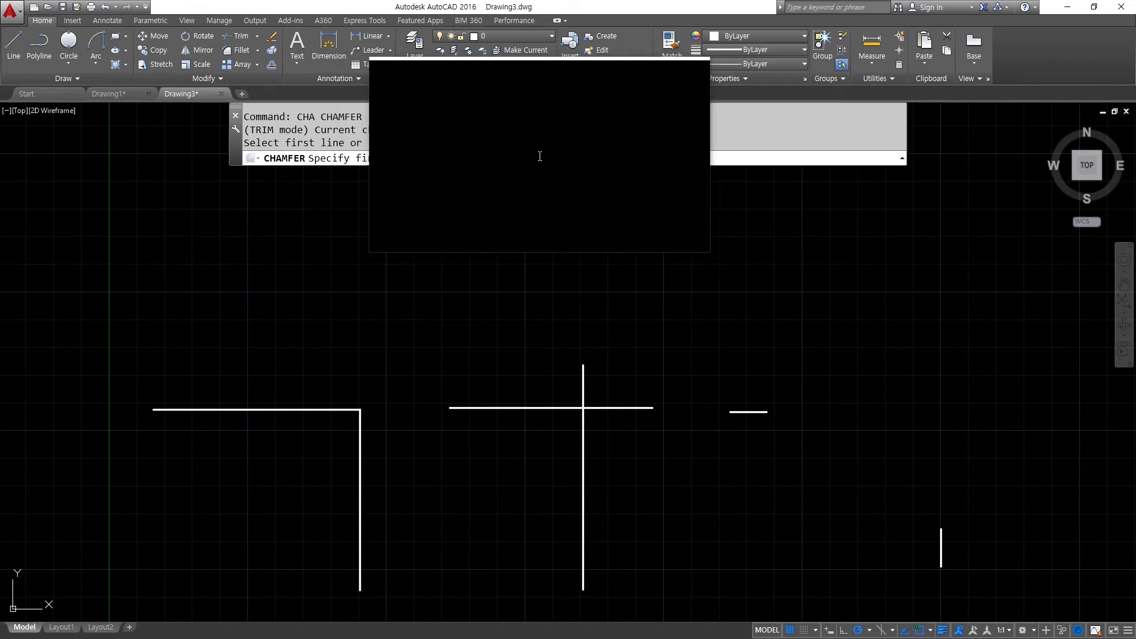
key("Return")
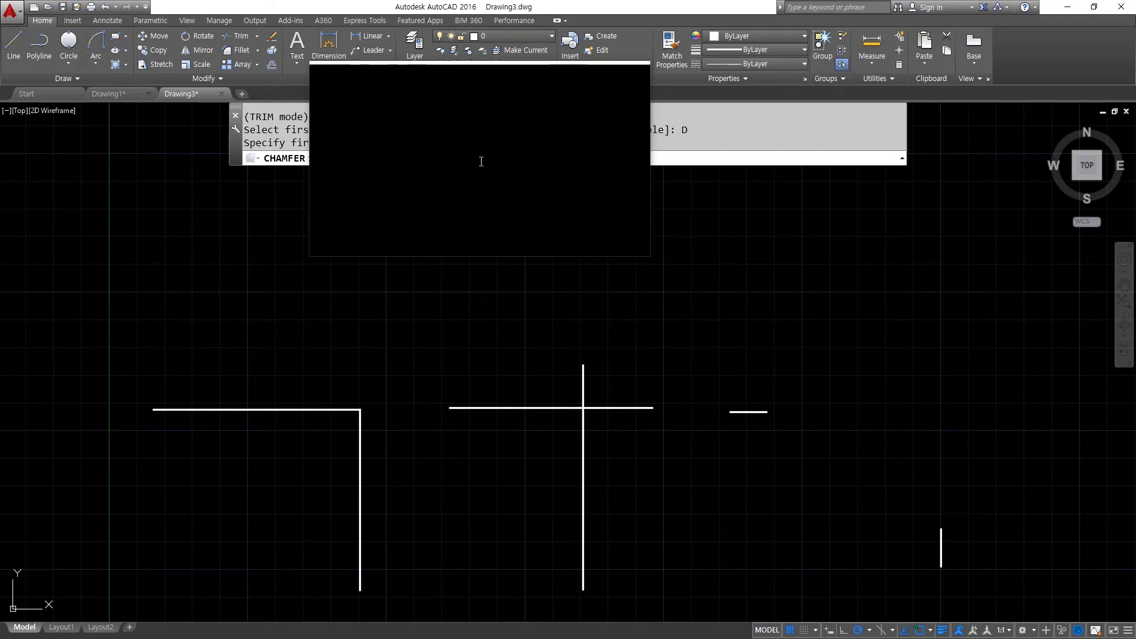
key("Return")
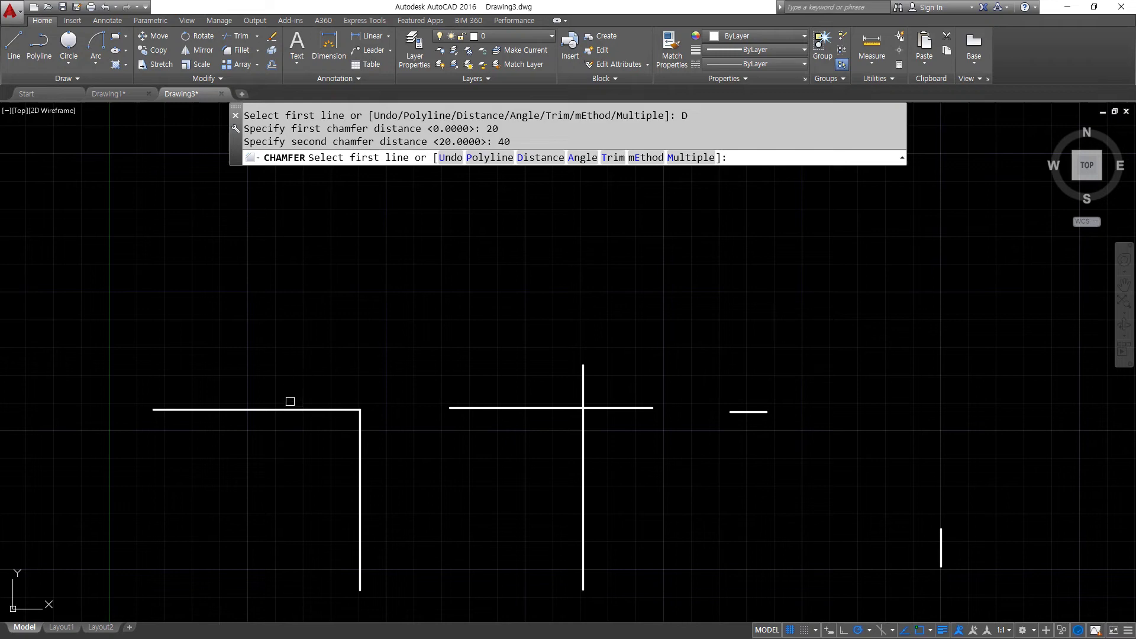
left_click(296, 408)
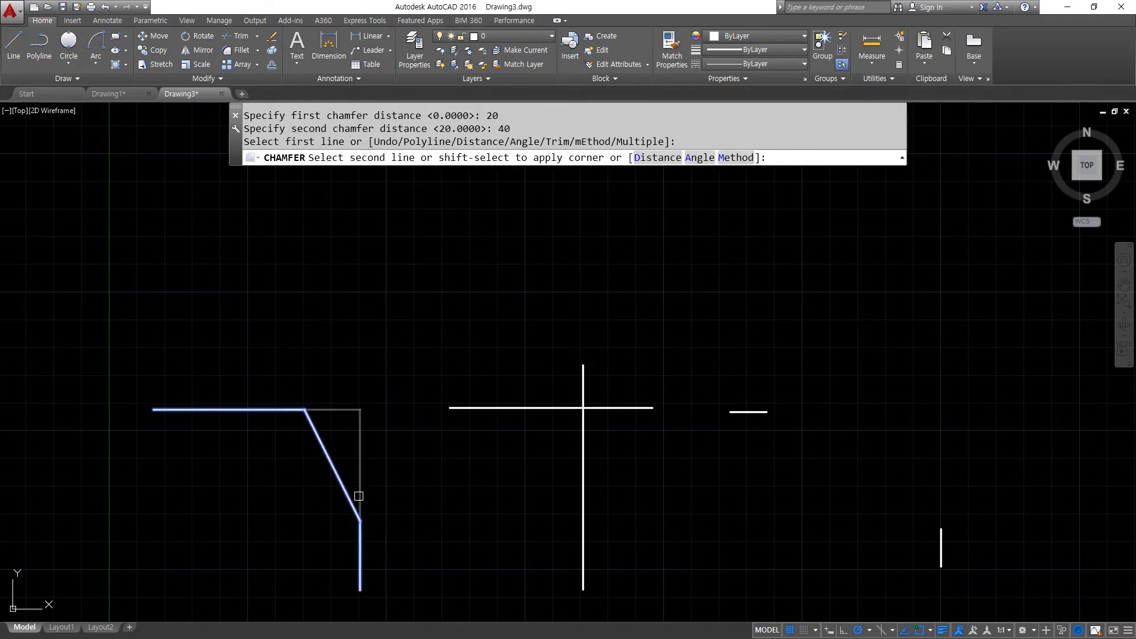
scroll(359, 493, "up", 3)
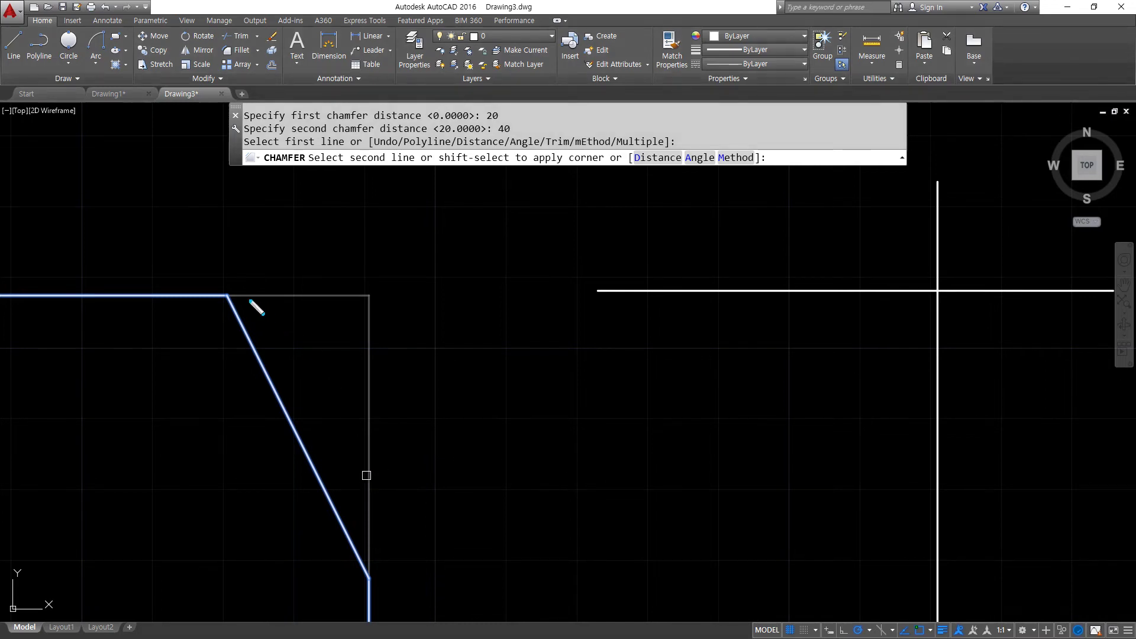
left_click_drag(365, 264, 260, 264)
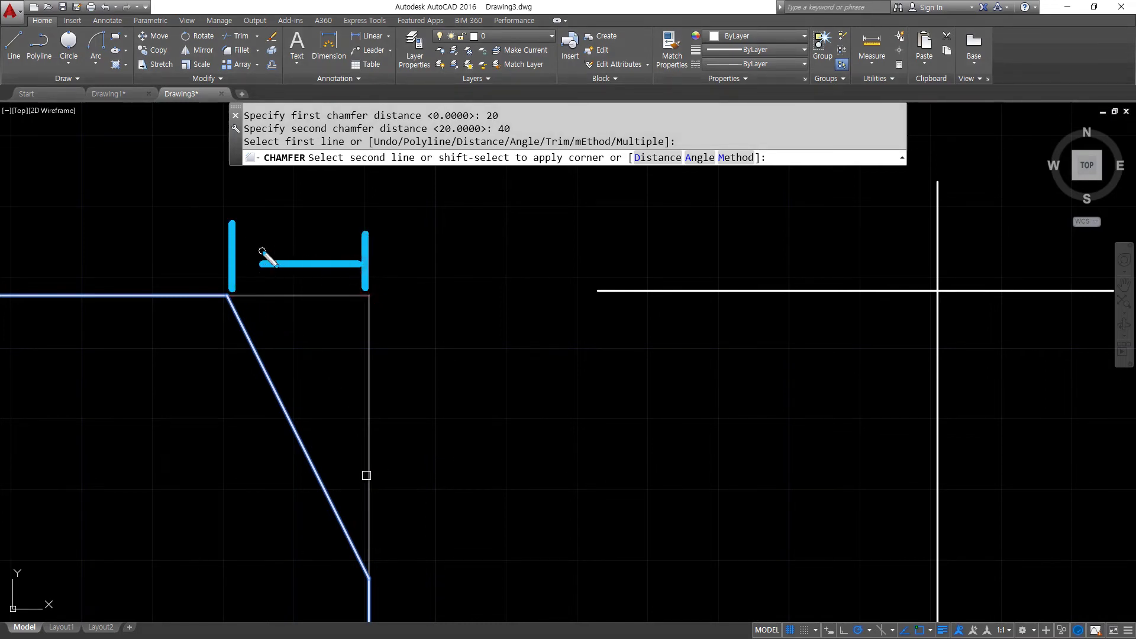
mouse_move(287, 222)
left_mouse_down()
mouse_move(346, 215)
mouse_move(350, 196)
left_mouse_up()
mouse_move(398, 308)
left_mouse_down()
mouse_move(425, 308)
mouse_move(412, 573)
mouse_move(423, 556)
left_mouse_up()
mouse_move(448, 432)
left_mouse_down()
mouse_move(470, 458)
mouse_move(467, 488)
left_mouse_up()
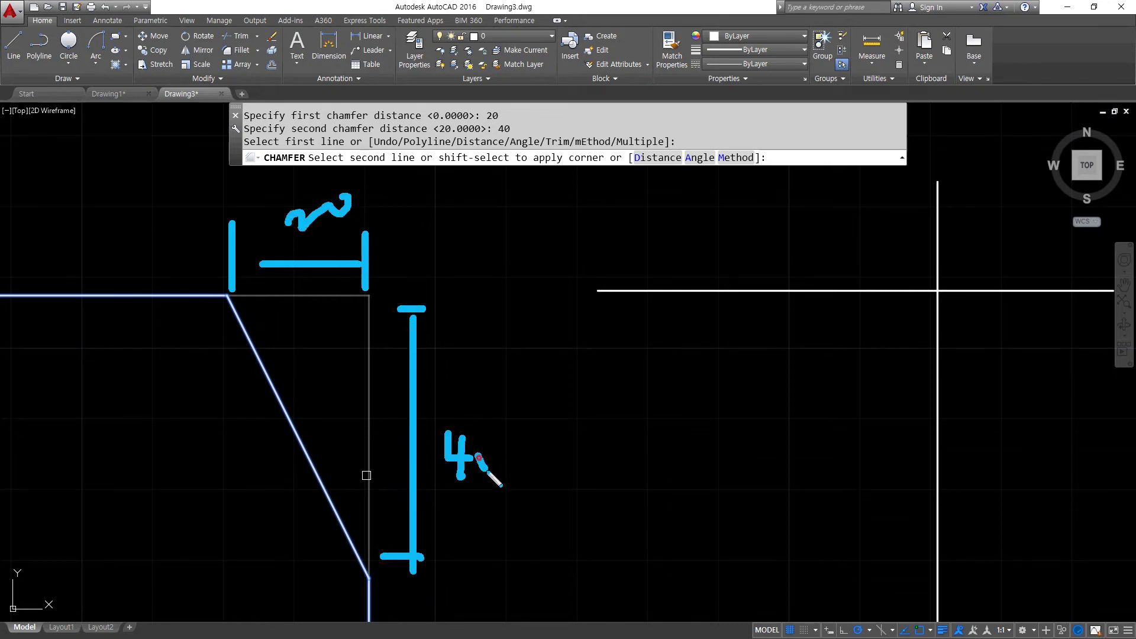
Complete the left corner's 20 by 40 chamfer with its vertical line as the second line
left_click_drag(480, 441, 481, 442)
key("Escape")
left_click(369, 595)
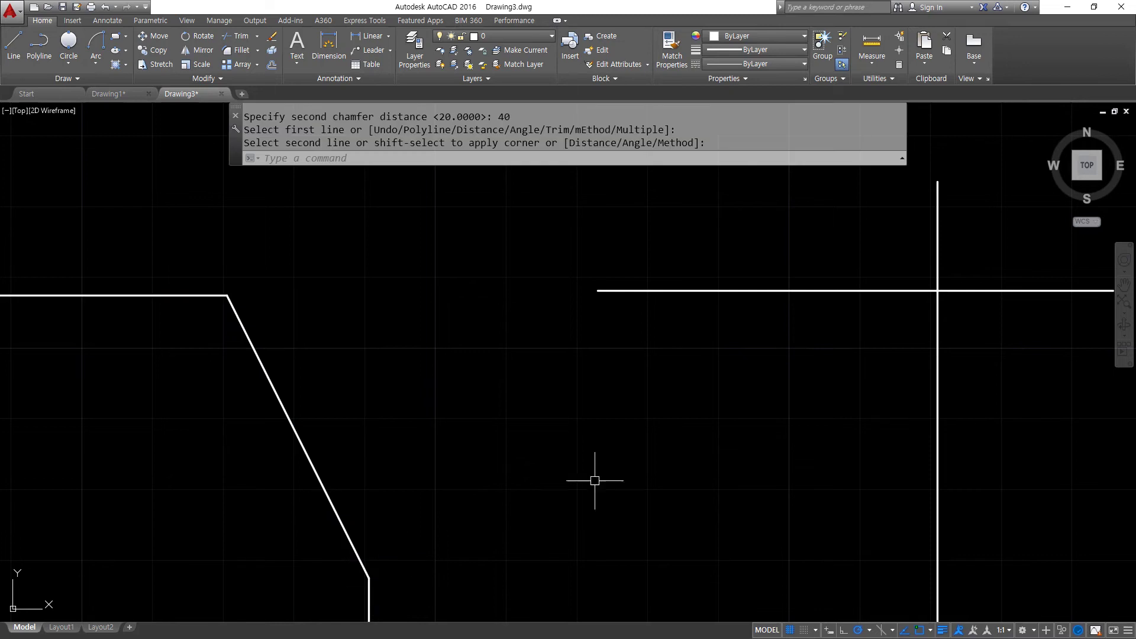
Chamfer the crossing line pair with distances 20 and 40, taking the horizontal line first
middle_click_drag(688, 454, 355, 381)
scroll(355, 381, "down", 2)
key("Return")
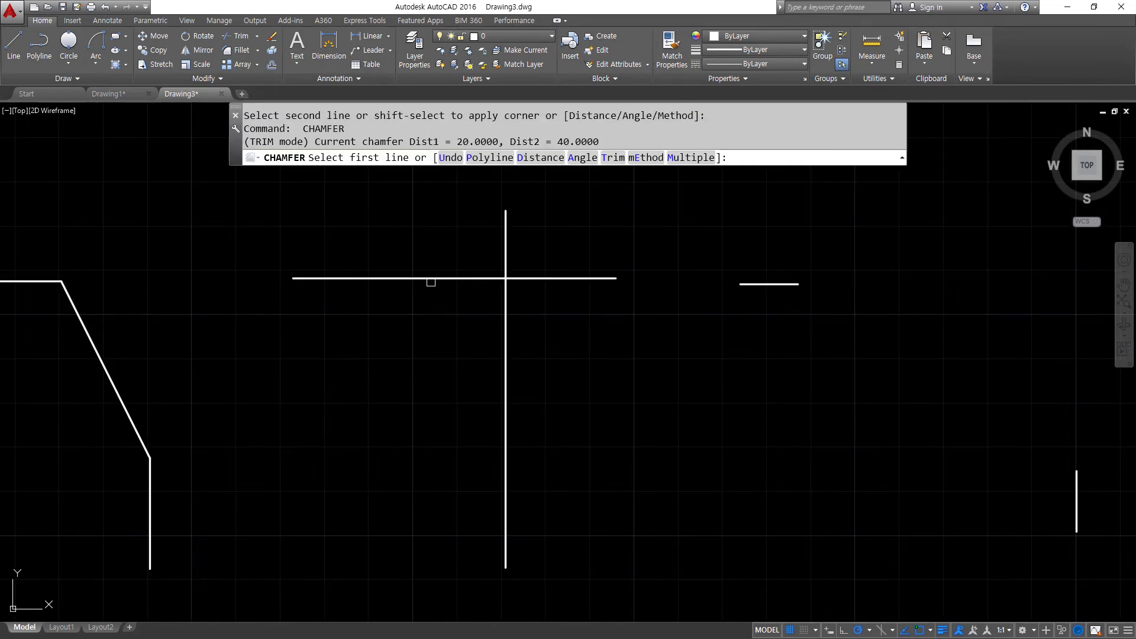
left_click(432, 278)
left_click(502, 447)
Chamfer the separated line pair with distances 20 and 40, taking the short horizontal line first
key("Return")
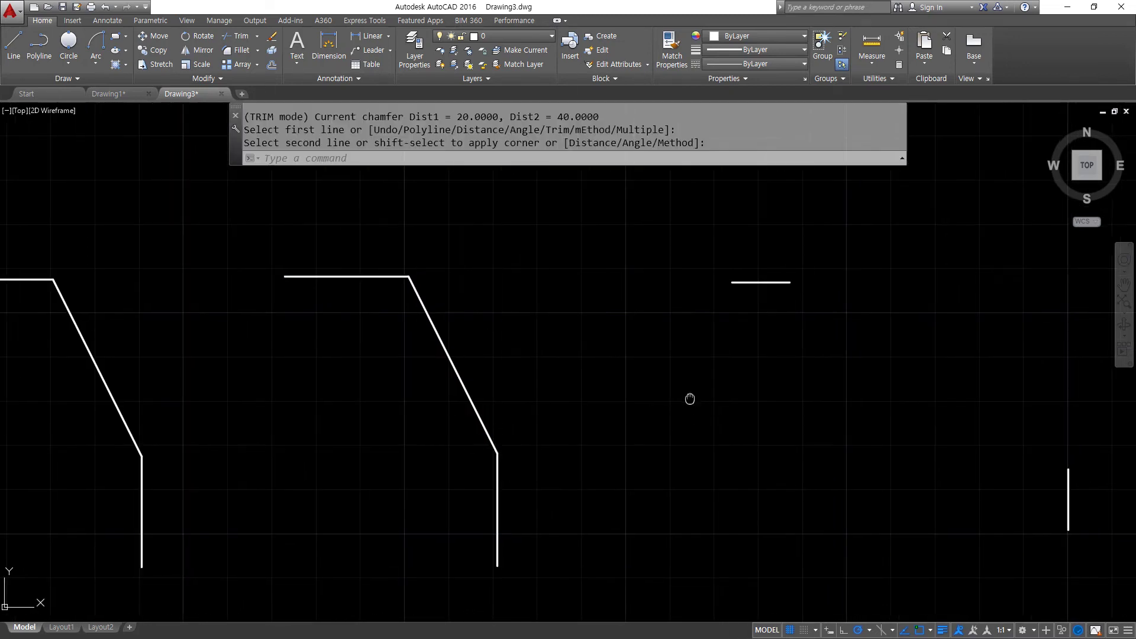
middle_click_drag(690, 398, 456, 327)
left_click(456, 253)
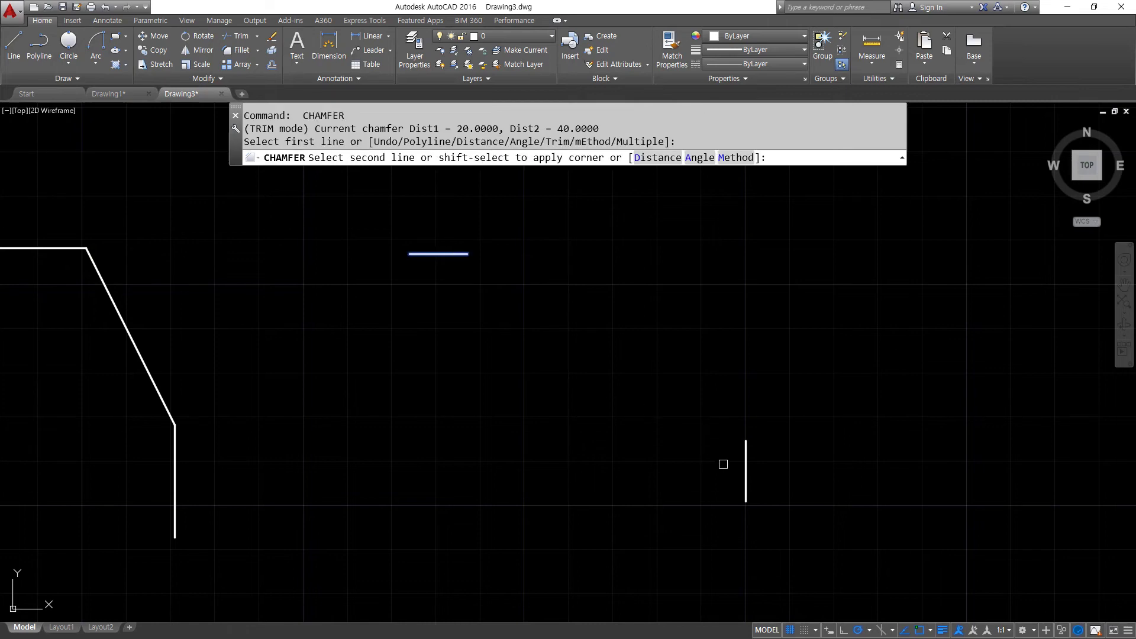
left_click(731, 467)
left_click(744, 465)
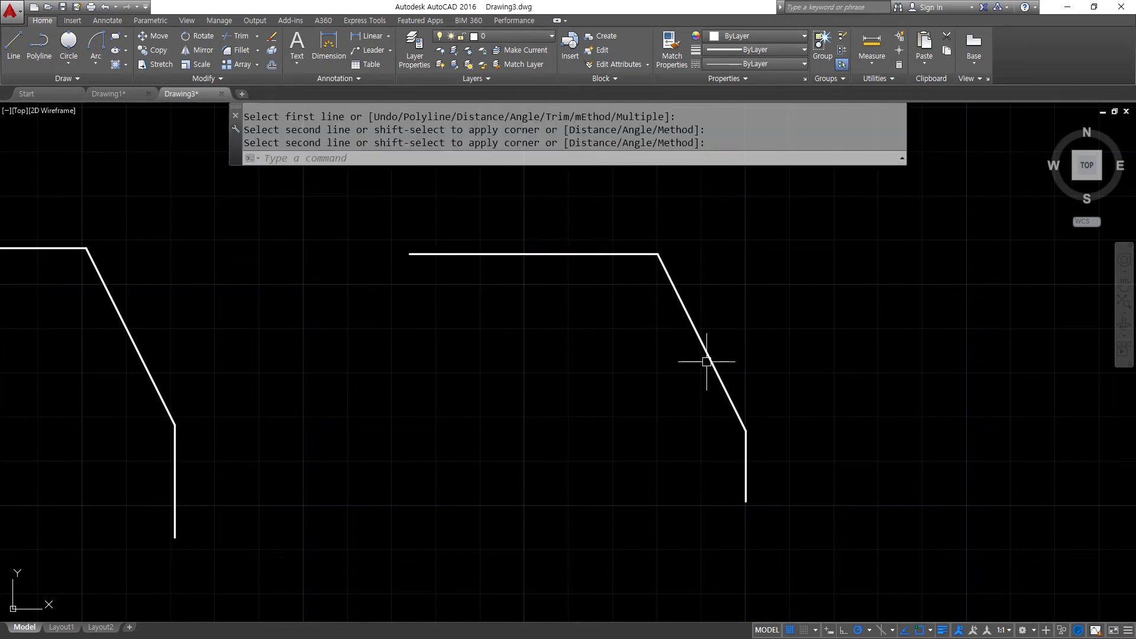
scroll(533, 335, "down", 4)
middle_click_drag(459, 335, 611, 381)
scroll(611, 381, "up", 2)
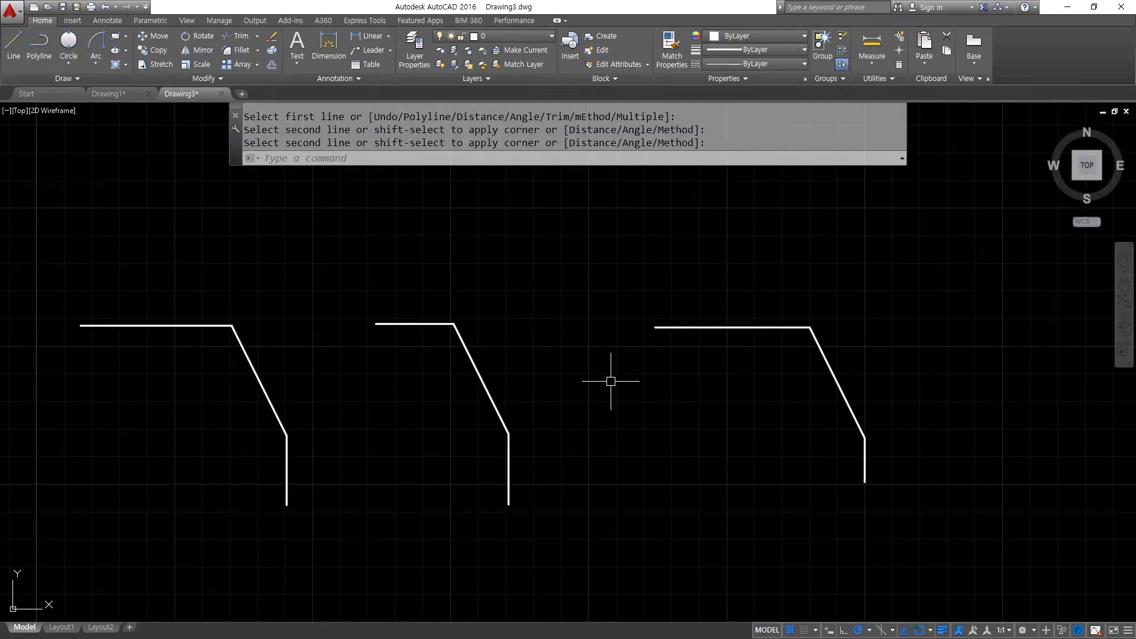
Undo the 20 by 40 chamfers on all three line pairs
key("ctrl+z")
key("ctrl+z")
key("ctrl+z")
key("ctrl+z")
key("ctrl+z")
key("ctrl+z")
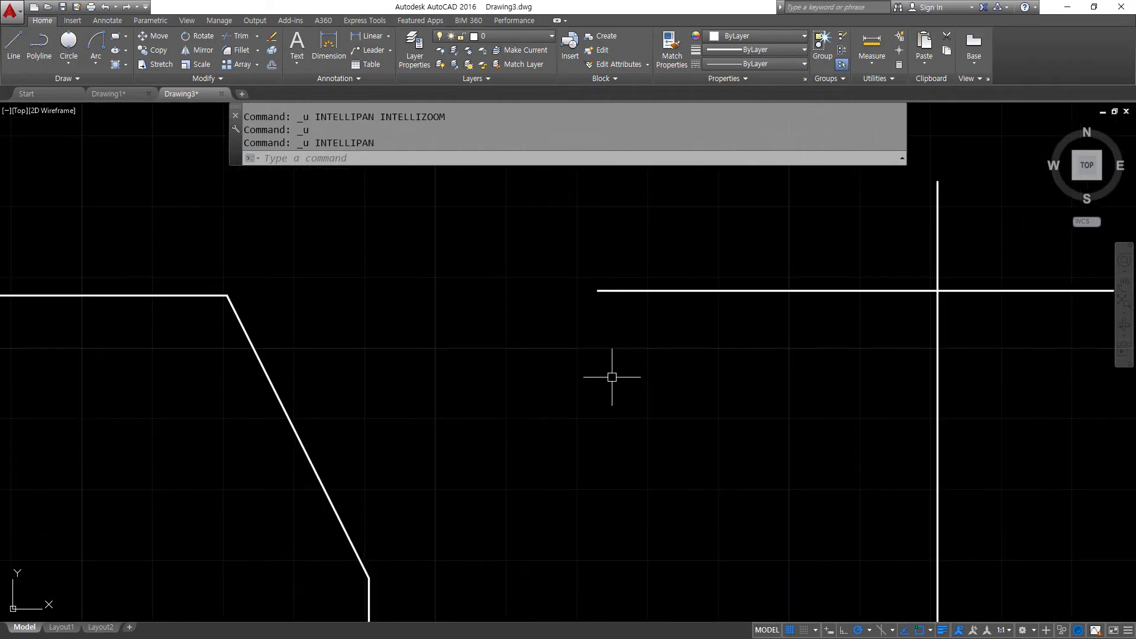
key("ctrl+z")
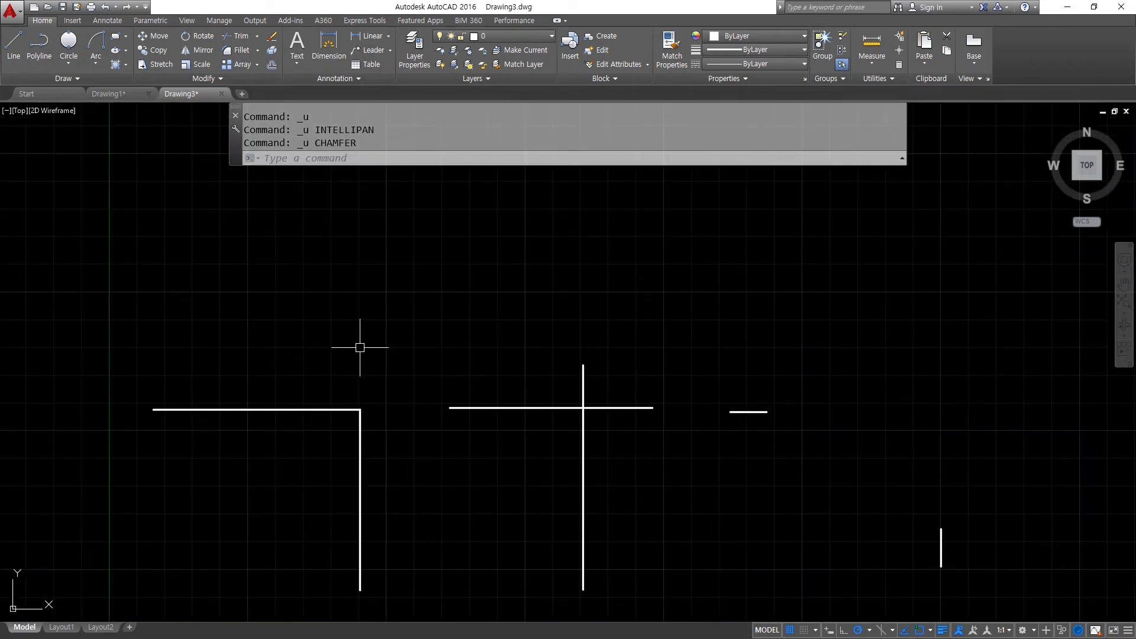
Chamfer the left corner using the Angle option with length 20 on the horizontal line and angle 45
type("CHA")
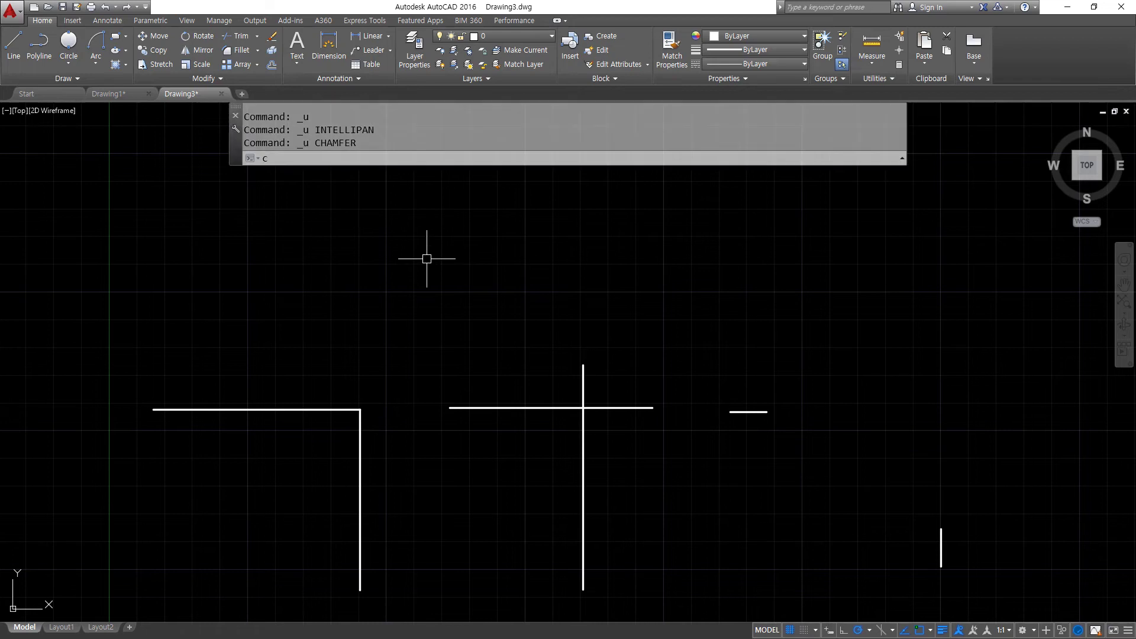
key("Return")
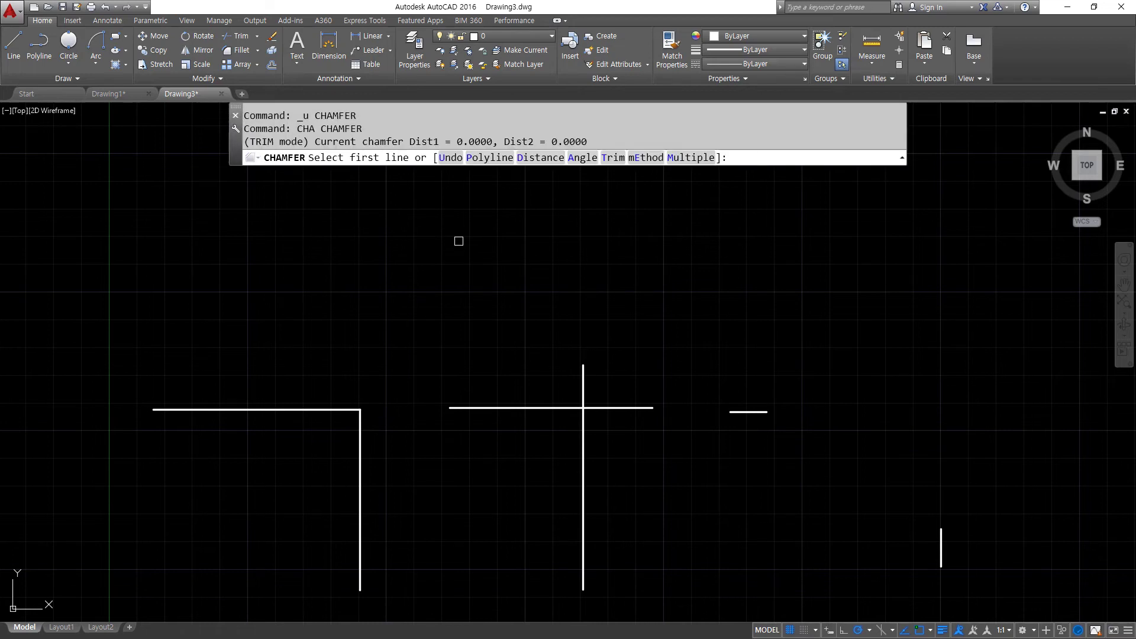
left_click(583, 158)
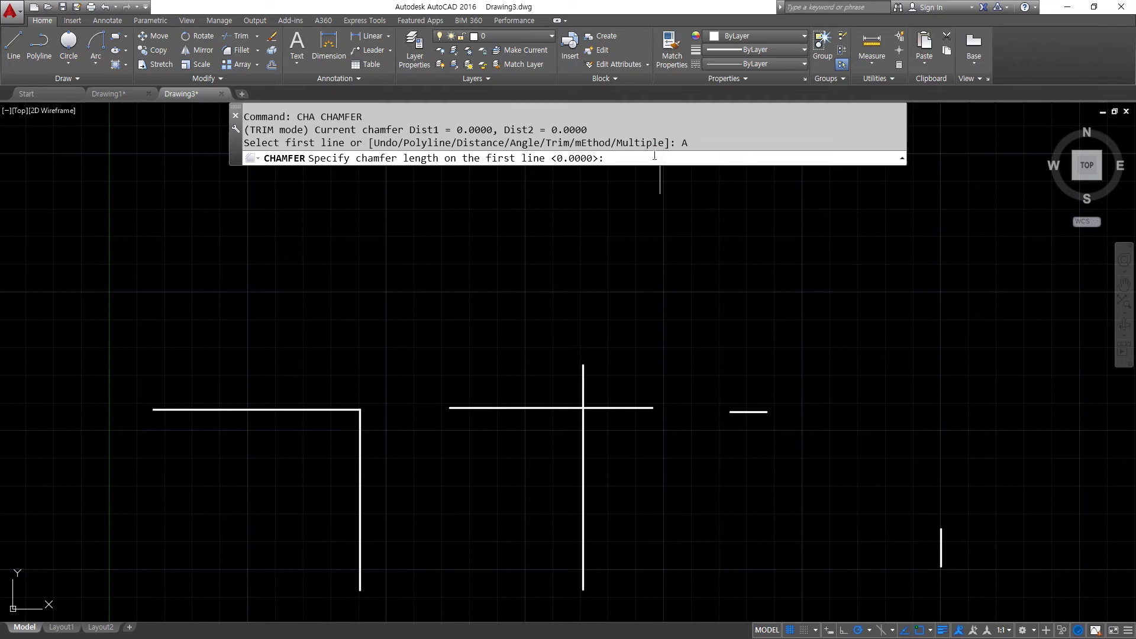
key("Return")
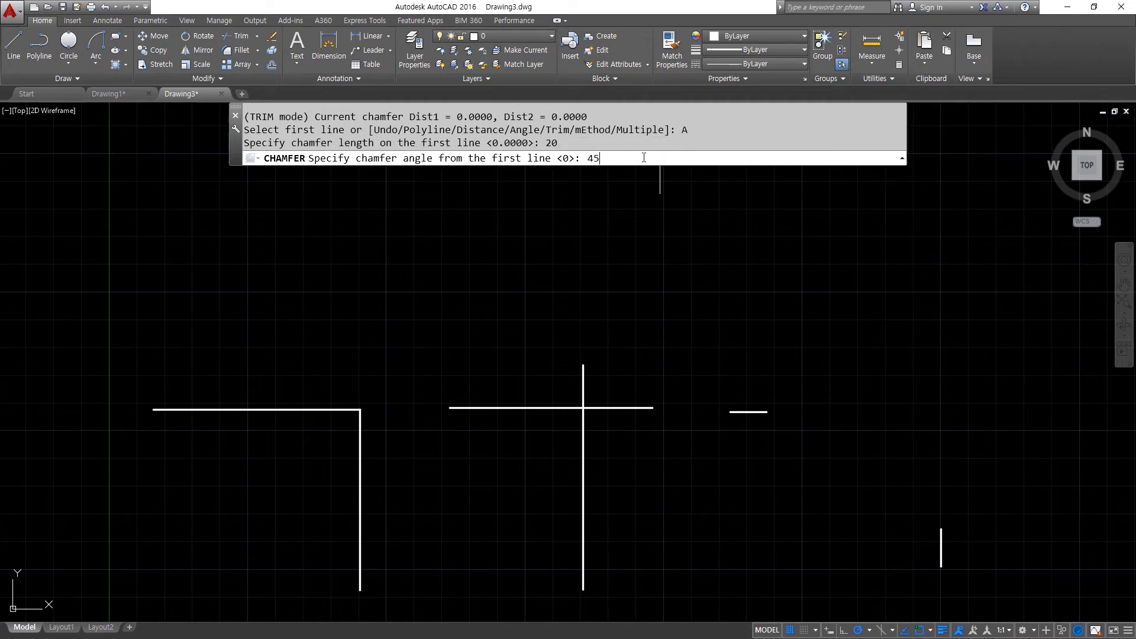
key("Return")
left_click(302, 410)
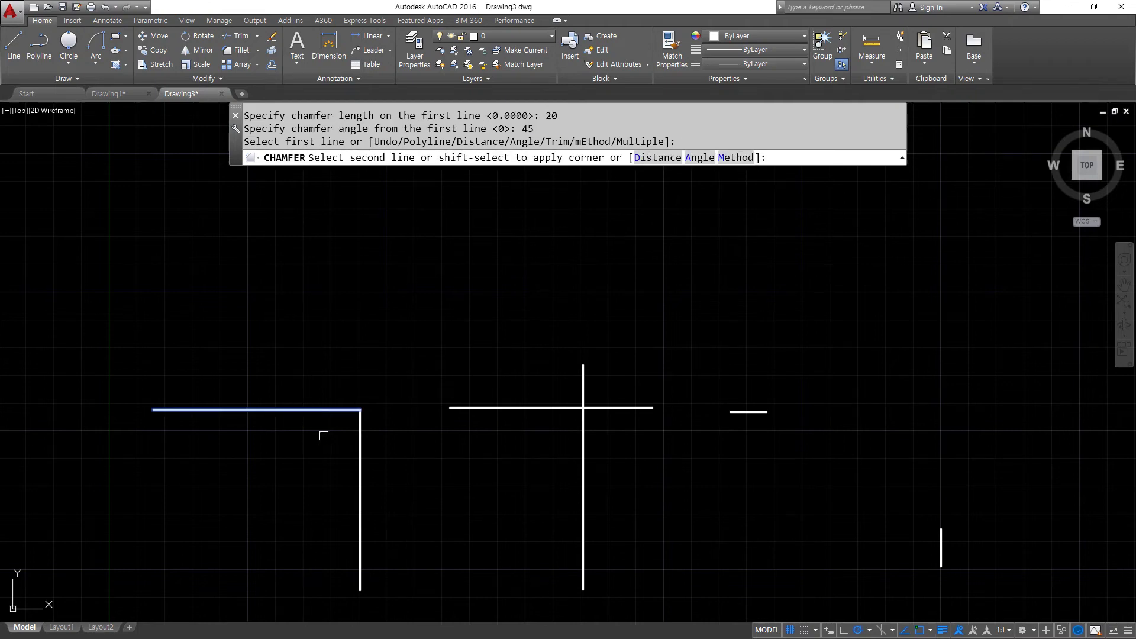
left_click(362, 486)
Chamfer the crossing and the separated line pairs with the same length 20 and angle 45, horizontal lines first
key("Return")
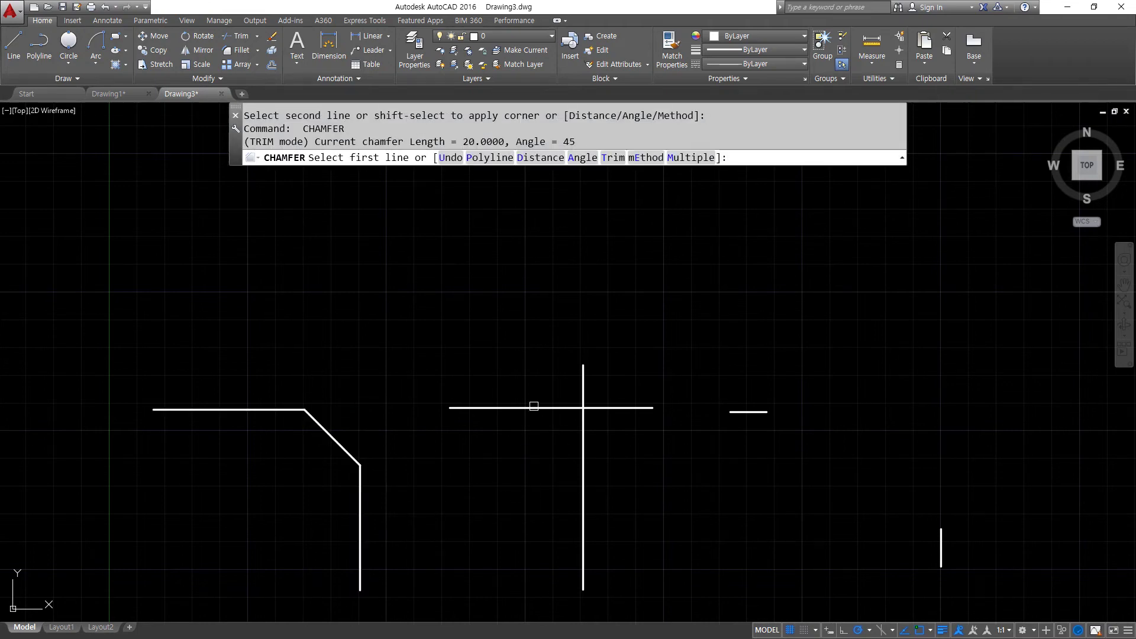
left_click(534, 406)
left_click(584, 467)
key("Return")
left_click(752, 412)
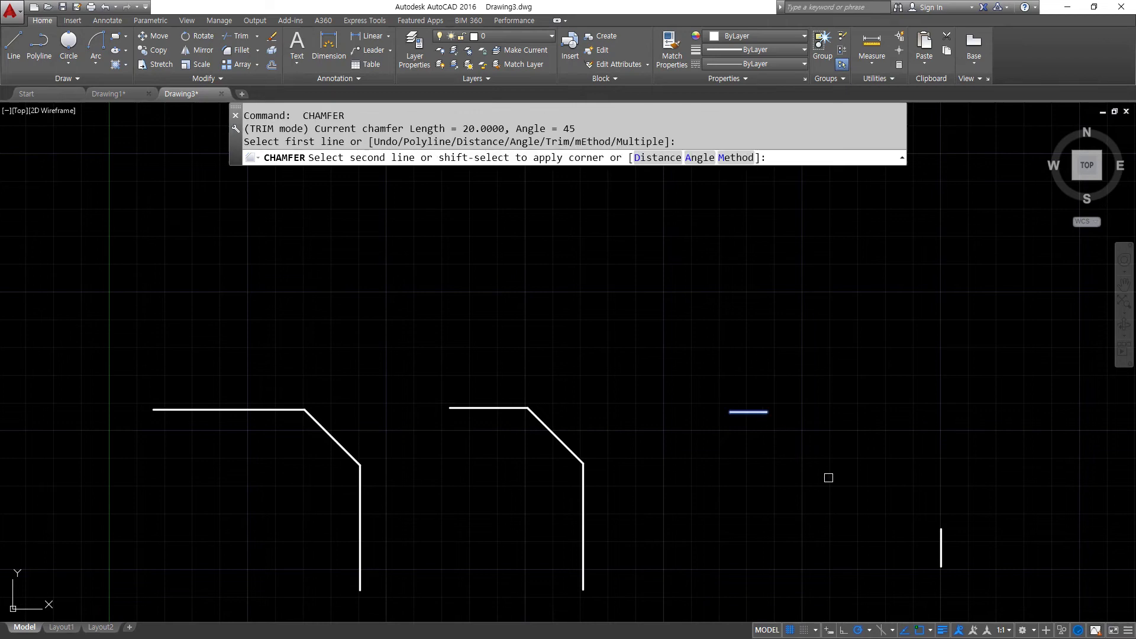
left_click(938, 539)
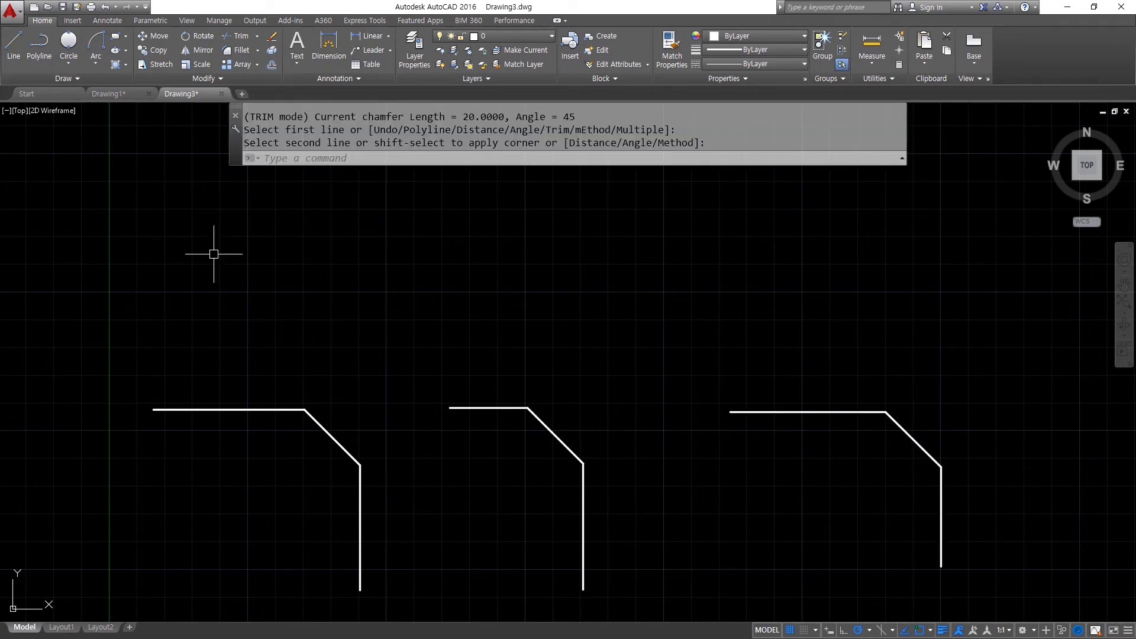
Undo the three length-and-angle chamfers
key("ctrl+z")
key("ctrl+z")
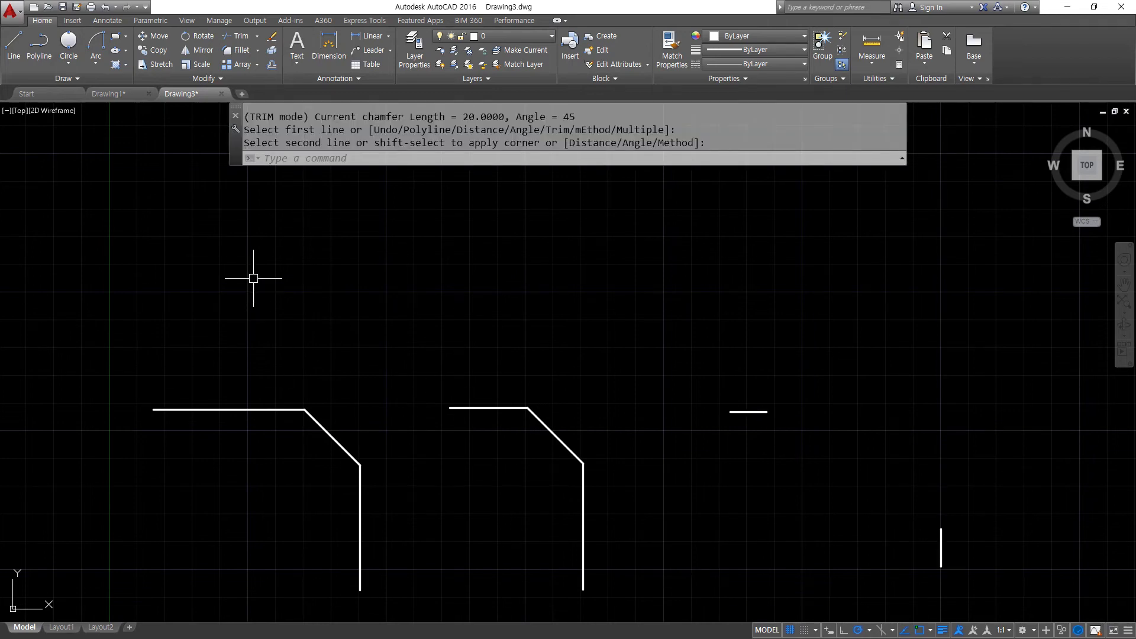
key("ctrl+z")
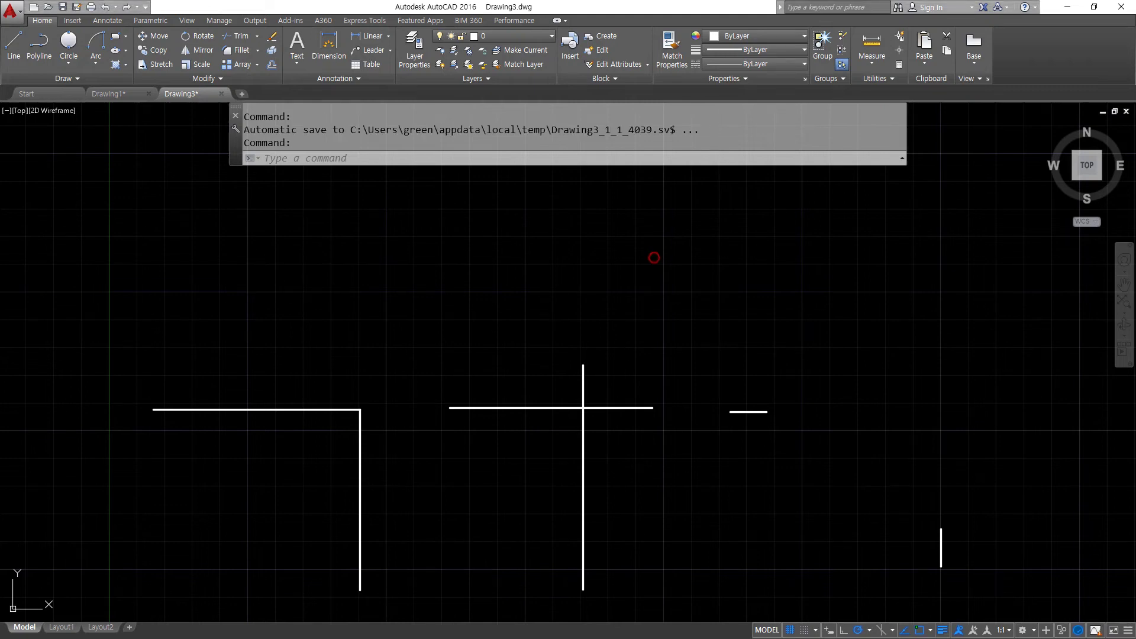
Fillet the left corner and the crossing line pair one by one with radius 20
type("f")
key("Return")
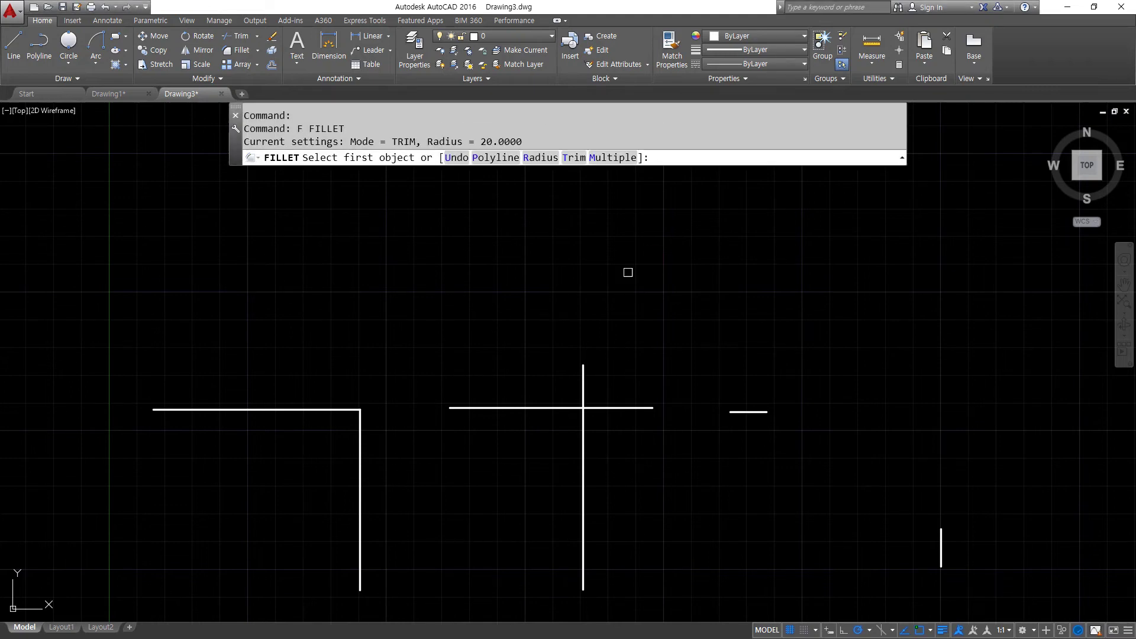
left_click(325, 410)
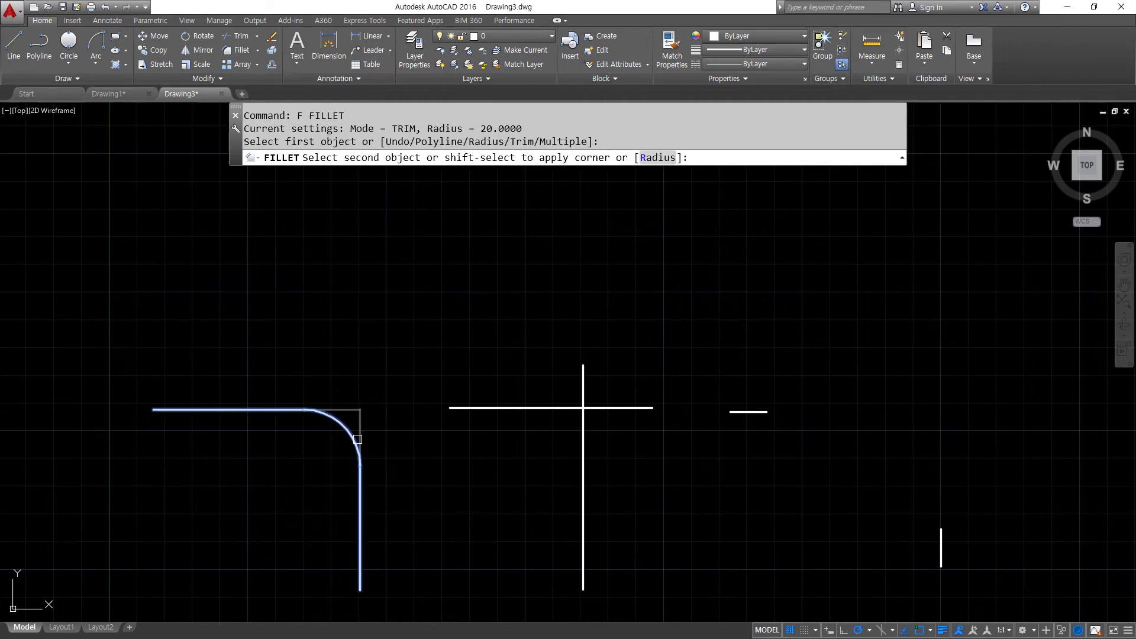
left_click(359, 437)
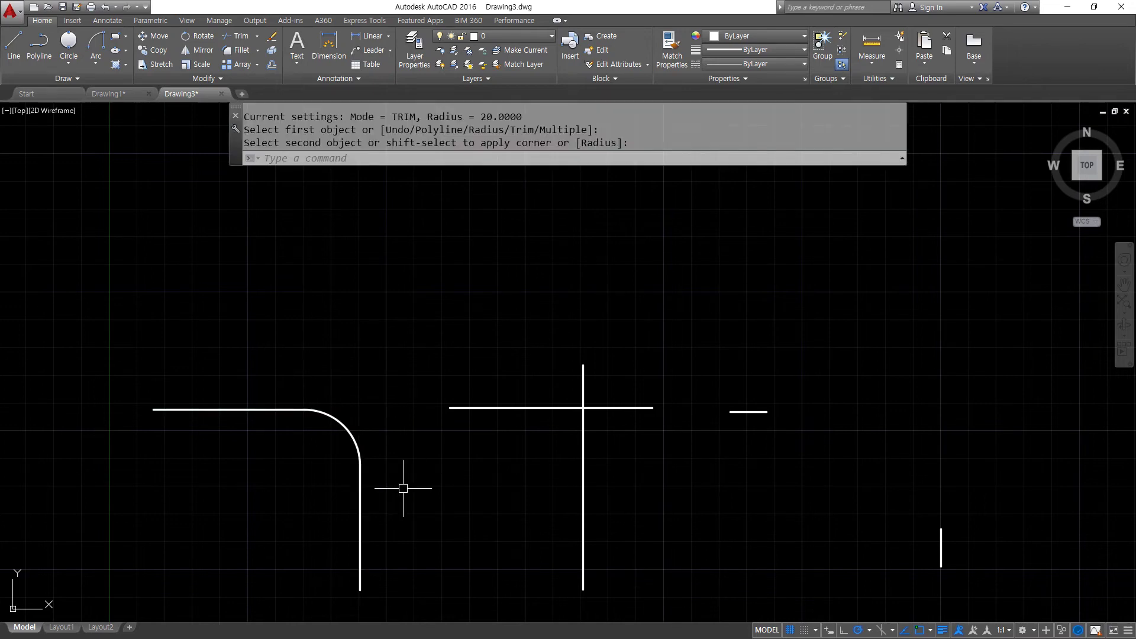
key("Return")
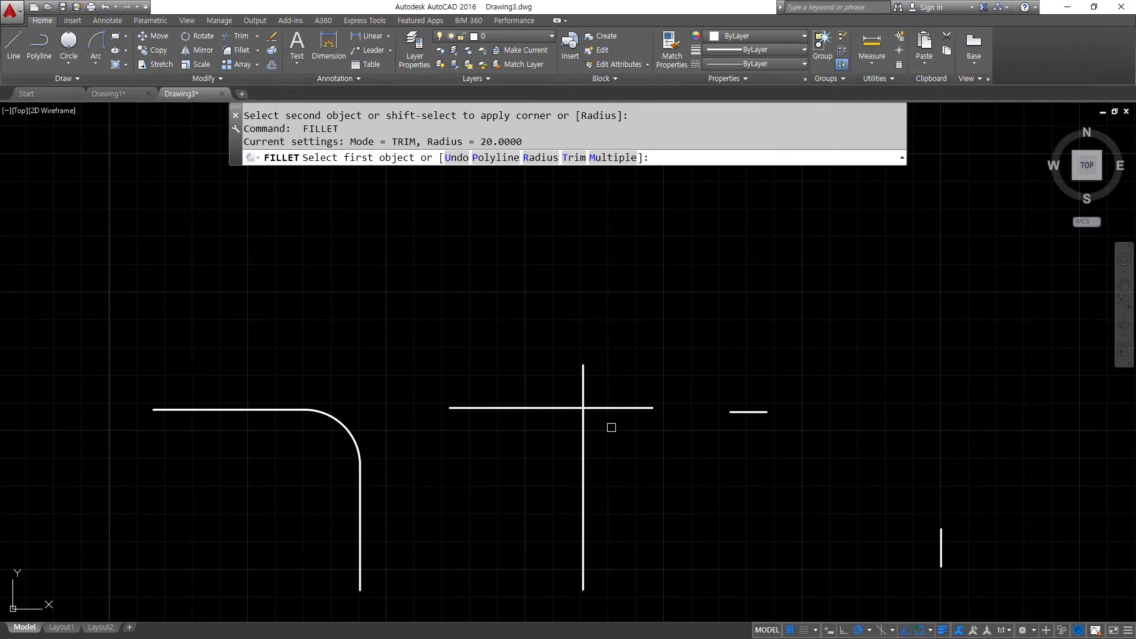
left_click(560, 410)
left_click(582, 448)
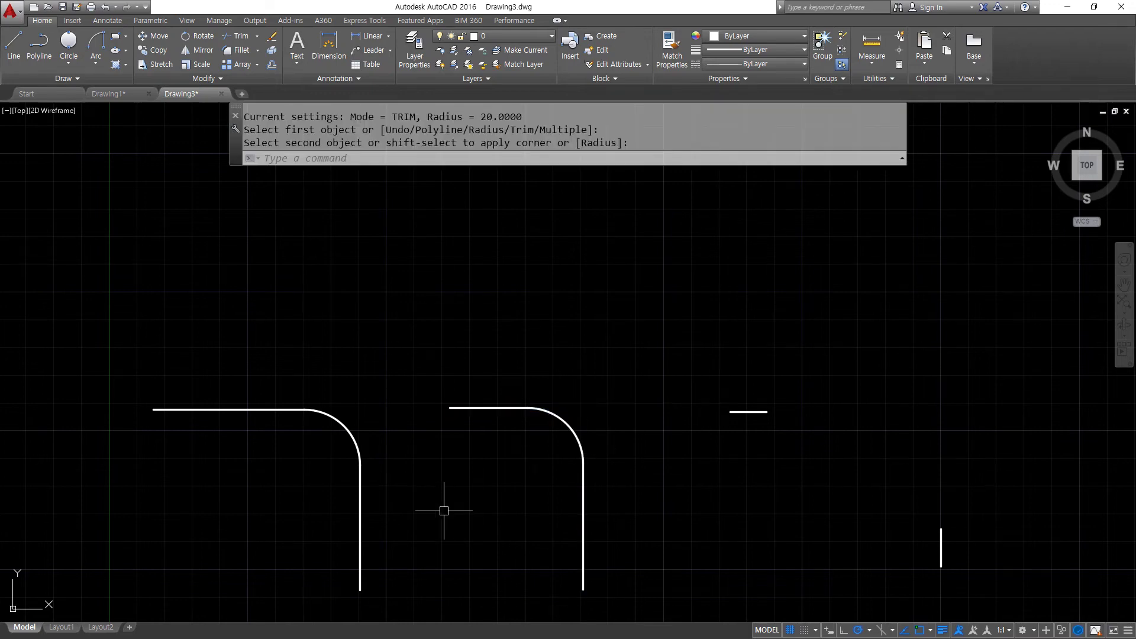
Undo the fillets on the left corner and the crossing line pair
key("ctrl+z")
key("ctrl+z")
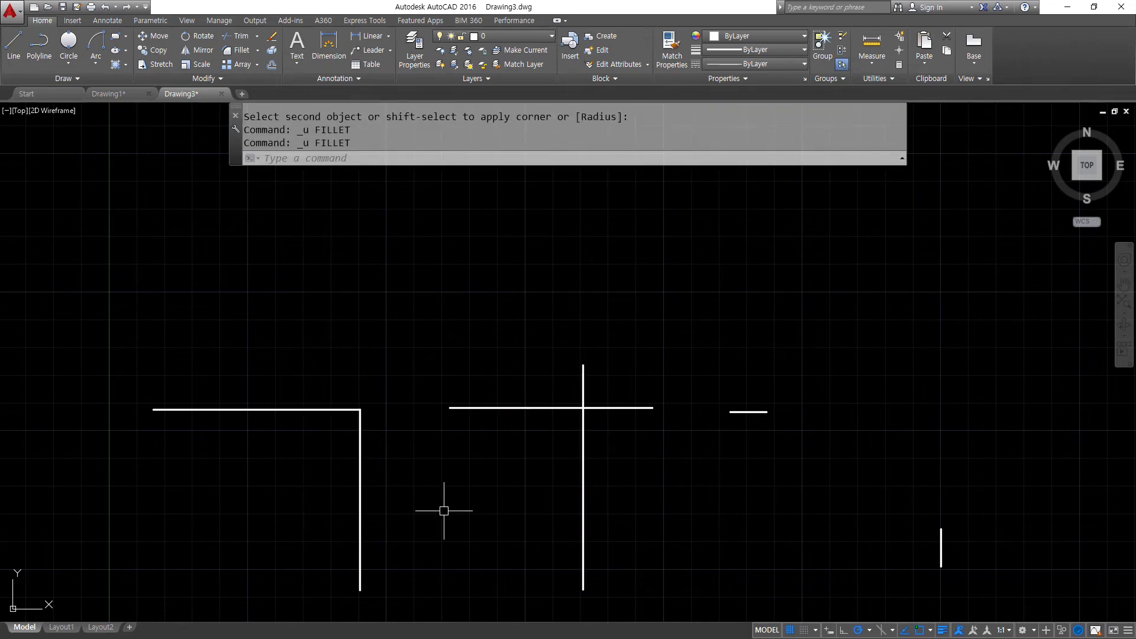
mouse_move(283, 423)
left_mouse_down()
mouse_move(256, 454)
mouse_move(284, 472)
left_mouse_up()
mouse_move(270, 455)
left_mouse_down()
mouse_move(919, 468)
mouse_move(893, 501)
left_mouse_up()
key("Escape")
Fillet all three line pairs with radius 20 in a single Fillet run using the Multiple option
type("f")
key("Return")
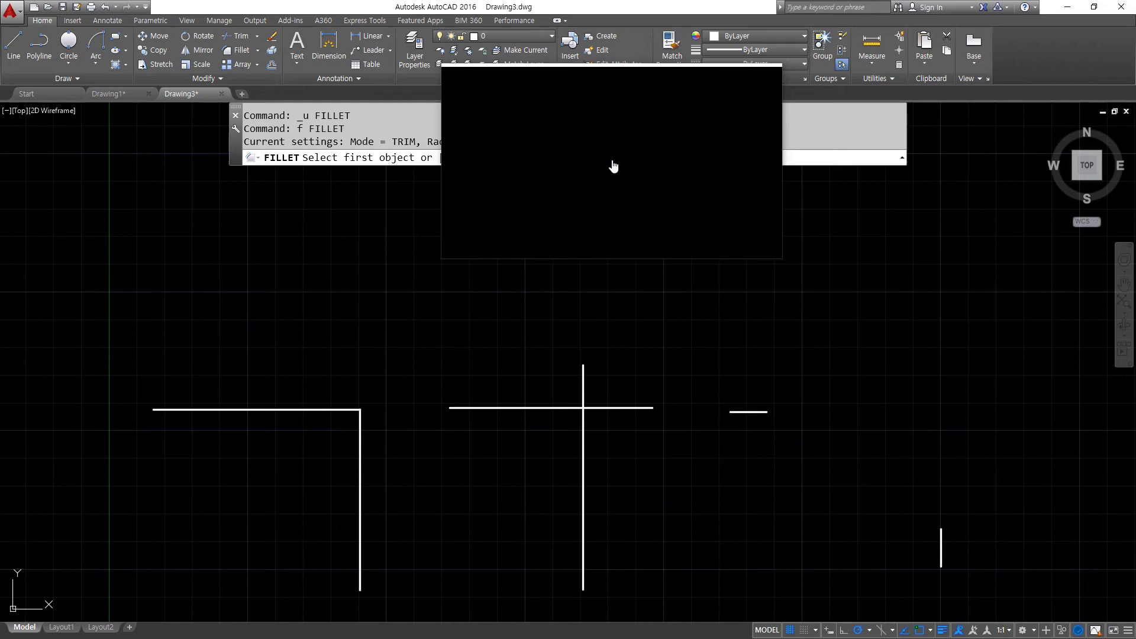
left_click(613, 157)
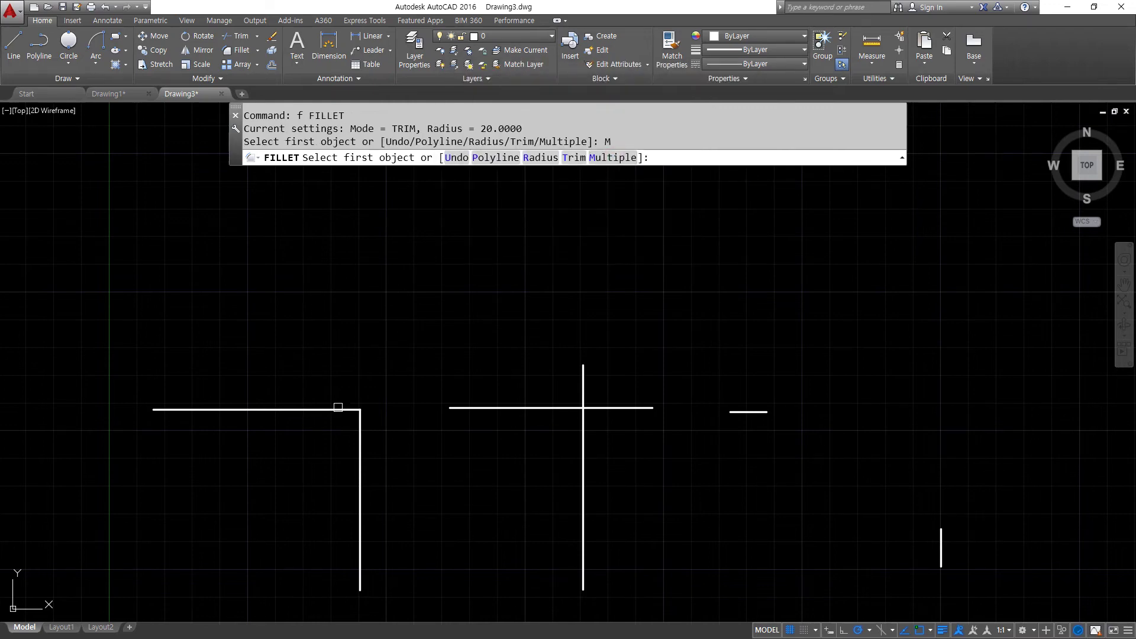
left_click(339, 410)
left_click(359, 441)
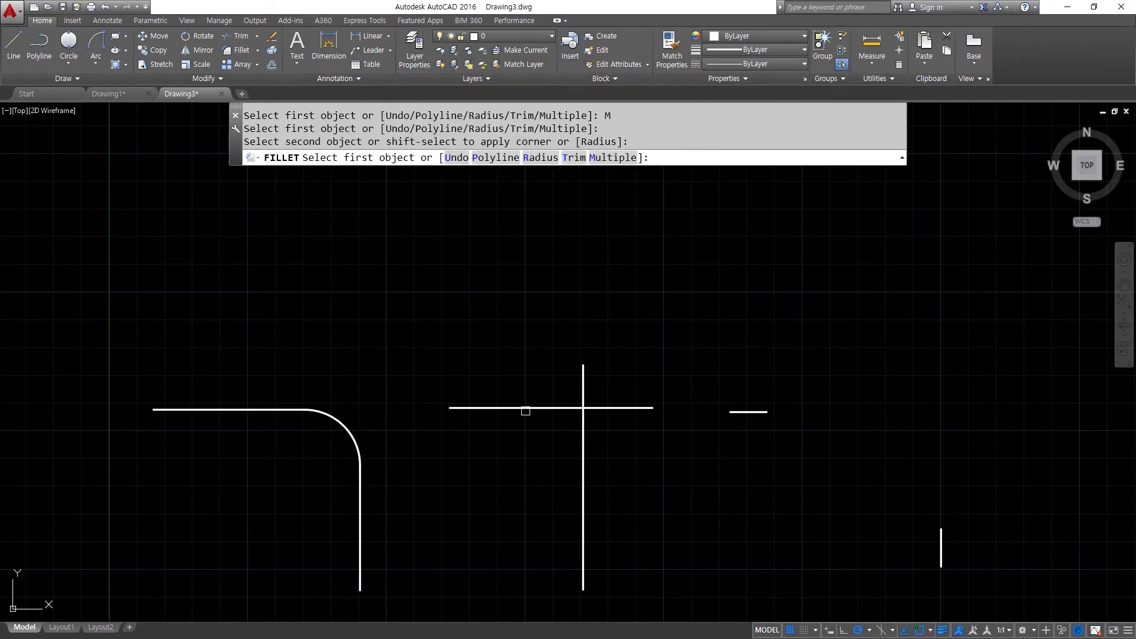
left_click(529, 408)
left_click(584, 464)
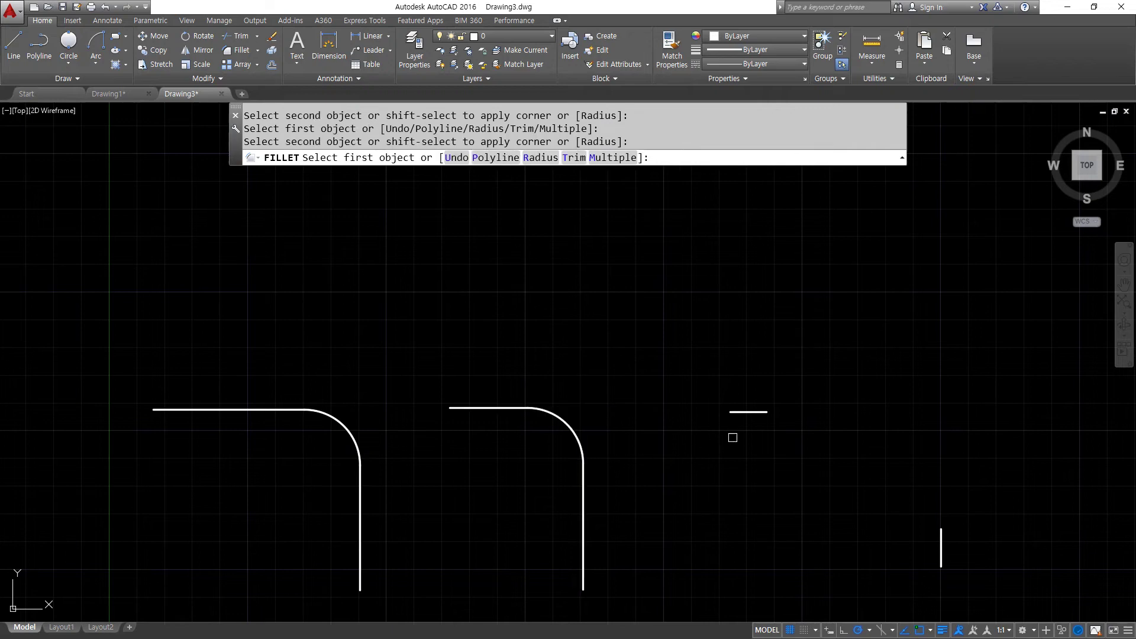
left_click(755, 411)
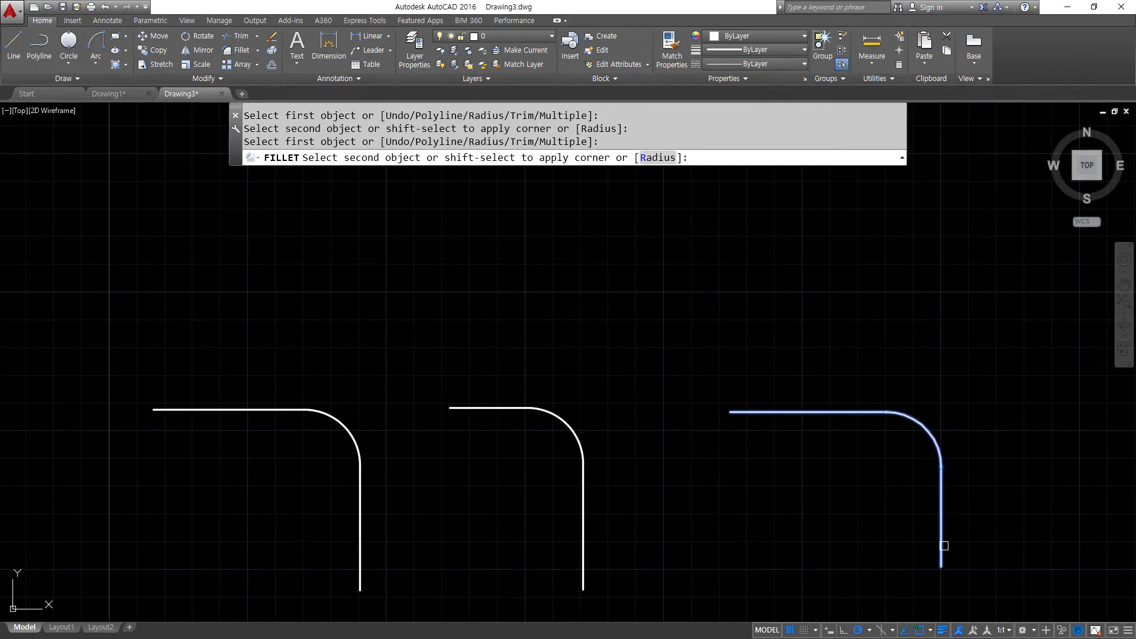
left_click(941, 545)
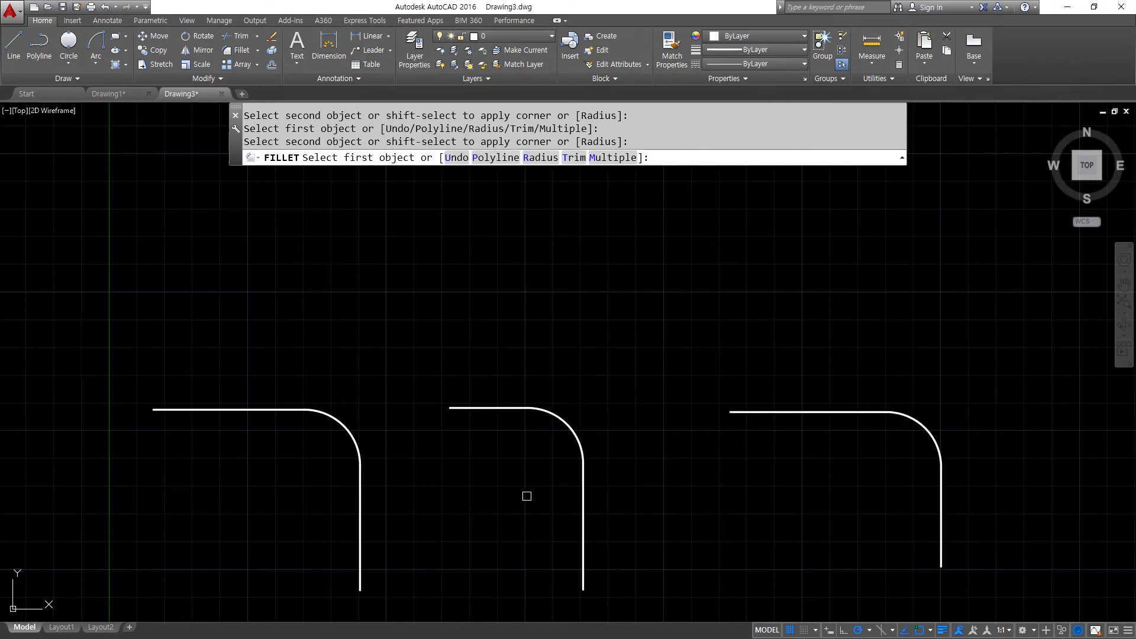
key("Return")
Undo the multiple fillet and the view change before it
key("ctrl+z")
key("ctrl+z")
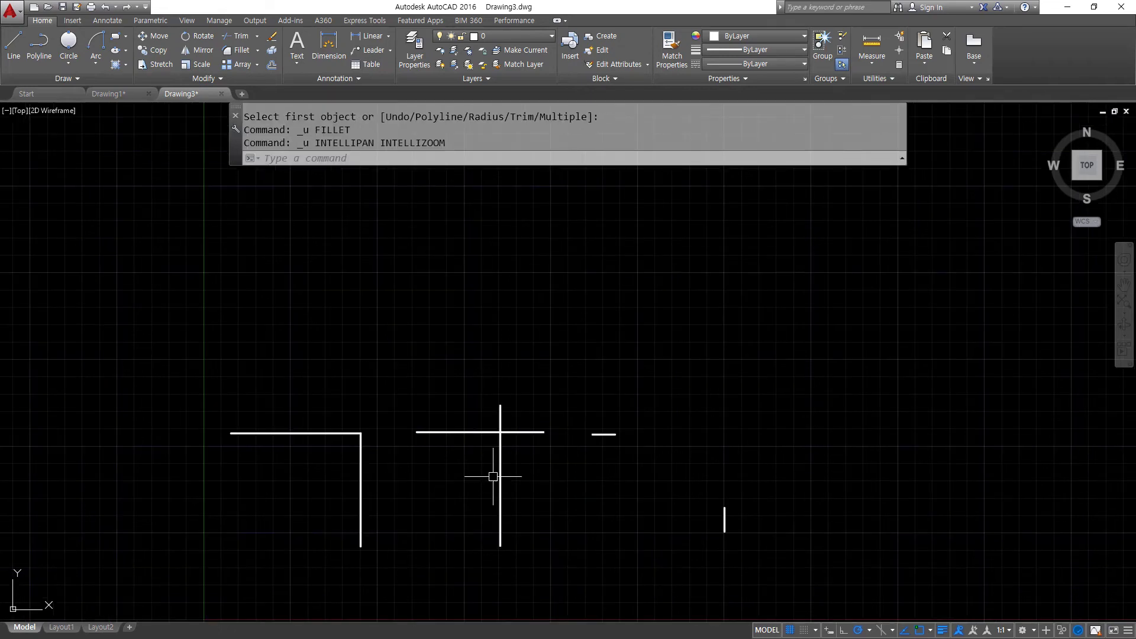
Start a chamfer with both distances 20 and the Multiple option, and chamfer the left corner
type("cha")
key("Return")
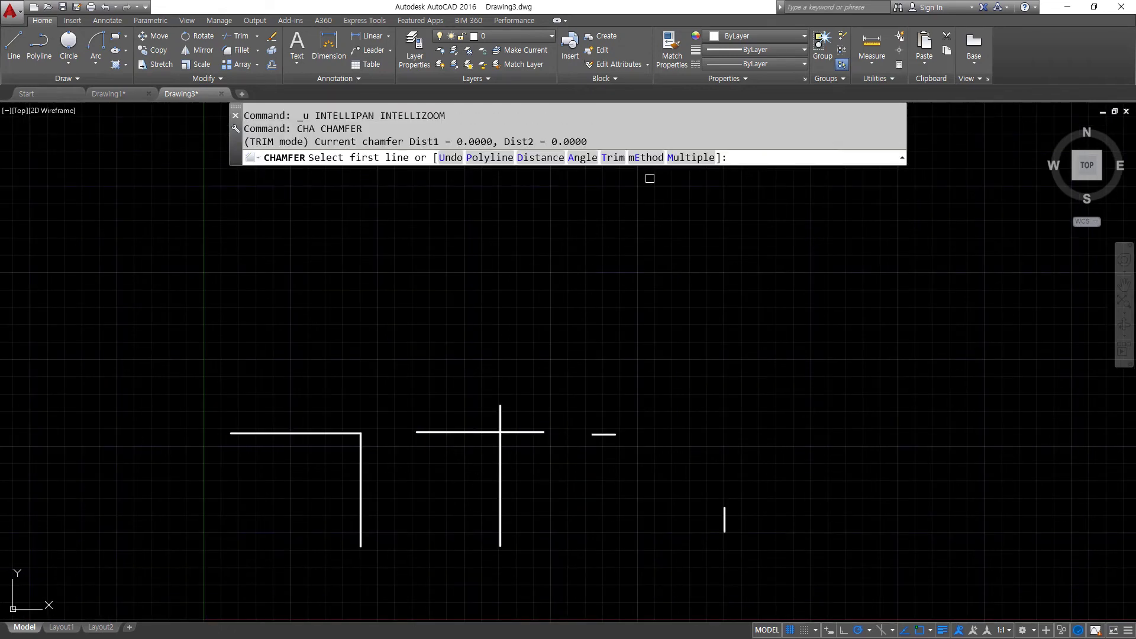
left_click(529, 158)
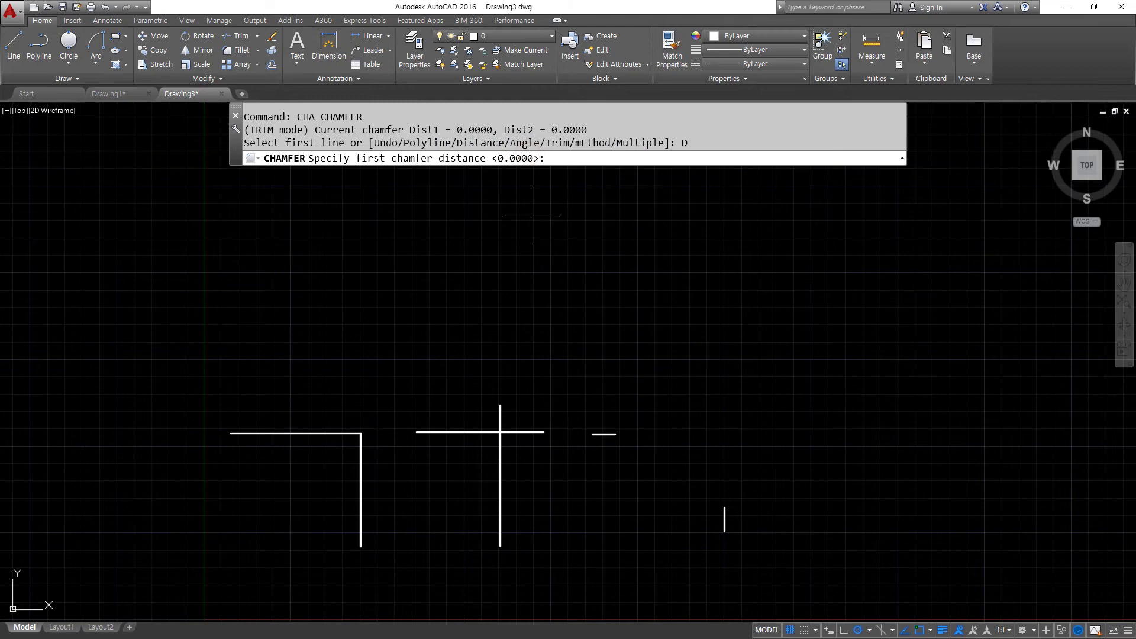
key("Return")
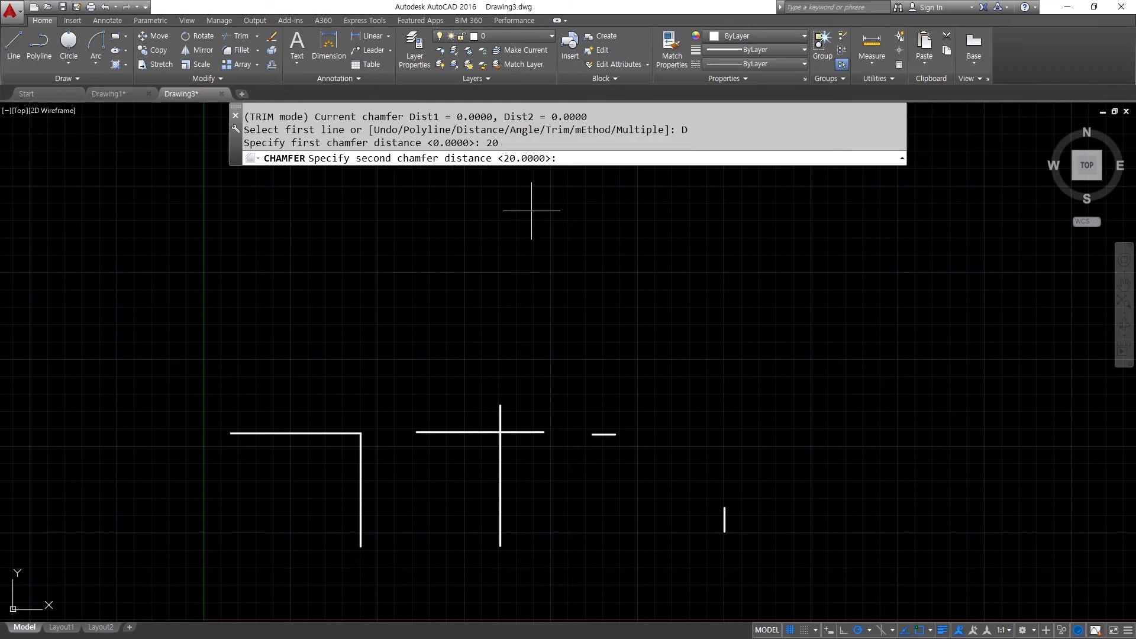
type("20")
key("Return")
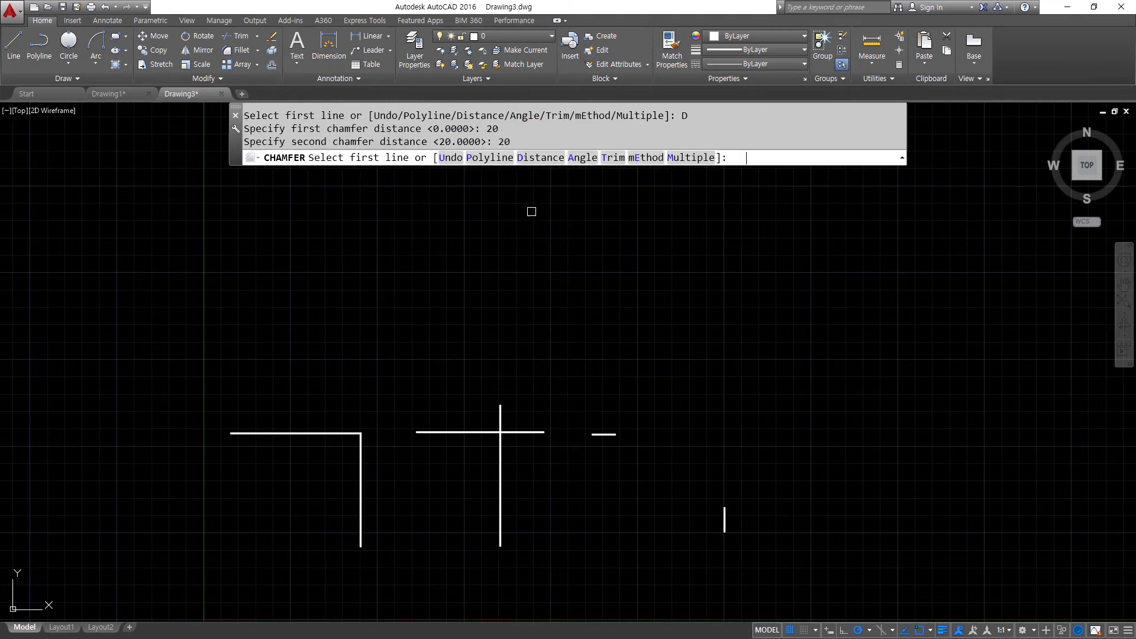
left_click(690, 158)
left_click(336, 427)
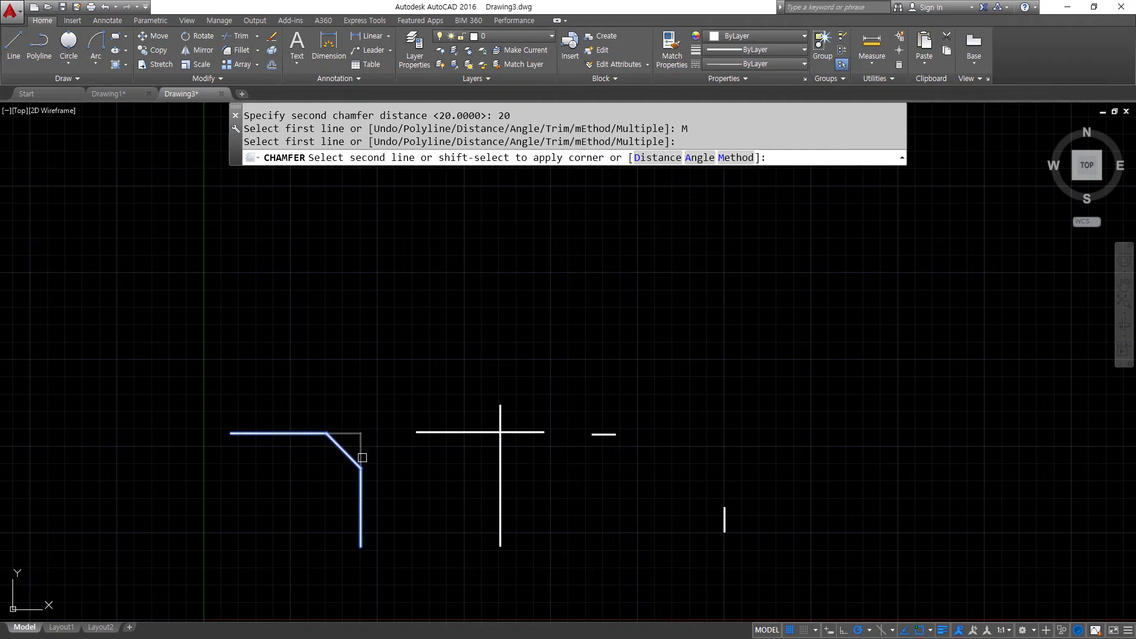
left_click(361, 459)
Chamfer the crossing and the separated line pairs in the same multiple run, and finish the command
left_click(473, 433)
left_click(500, 462)
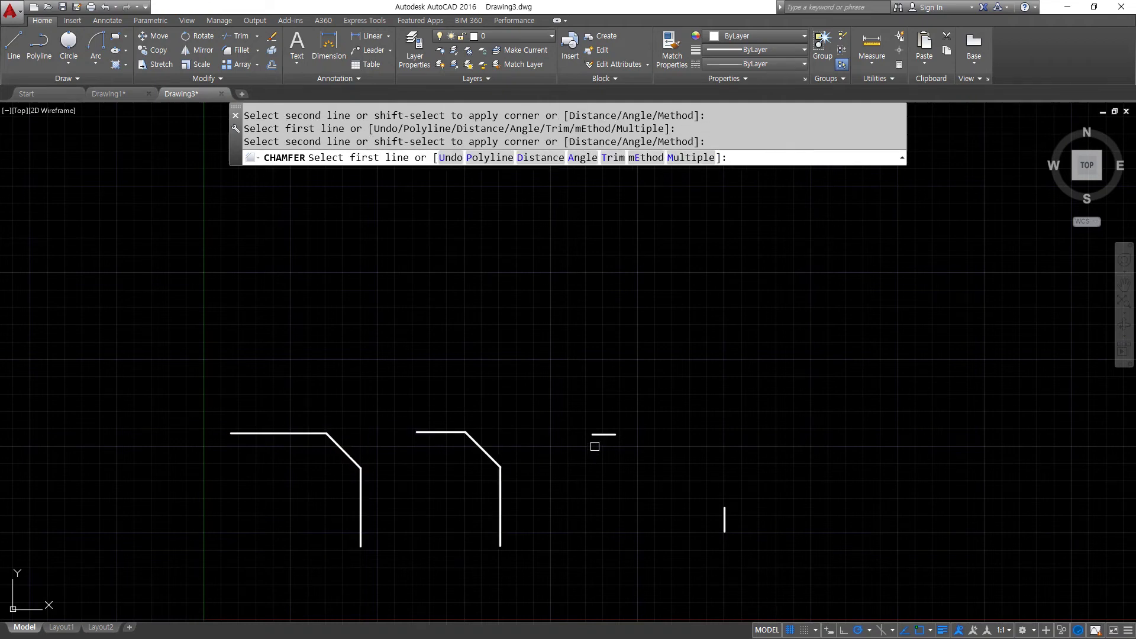
left_click(610, 436)
left_click(724, 513)
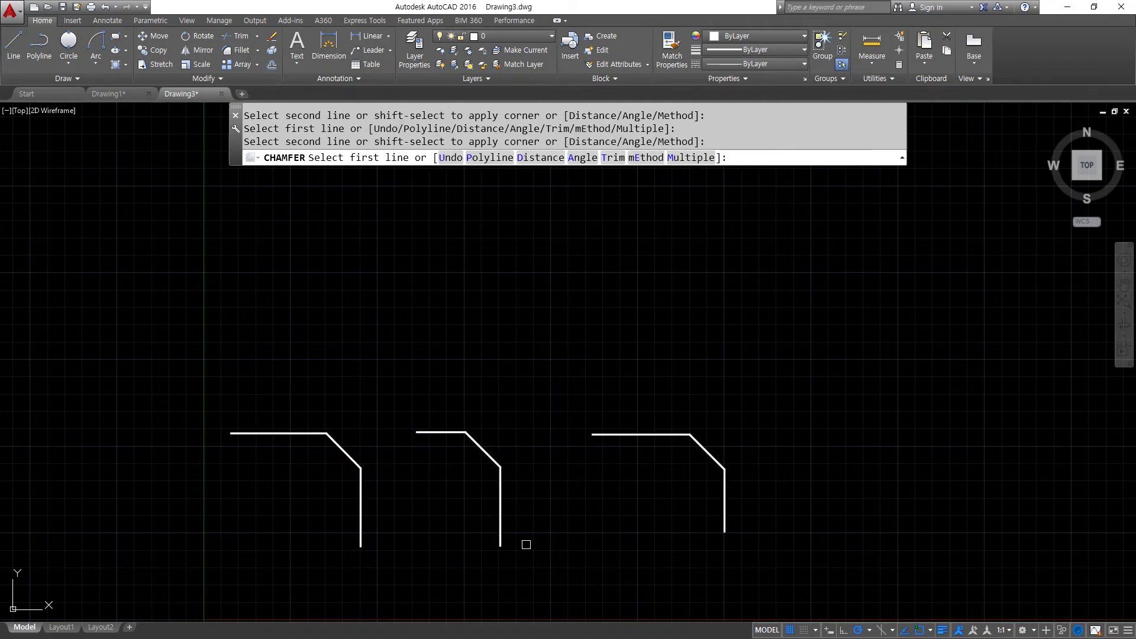
key("Return")
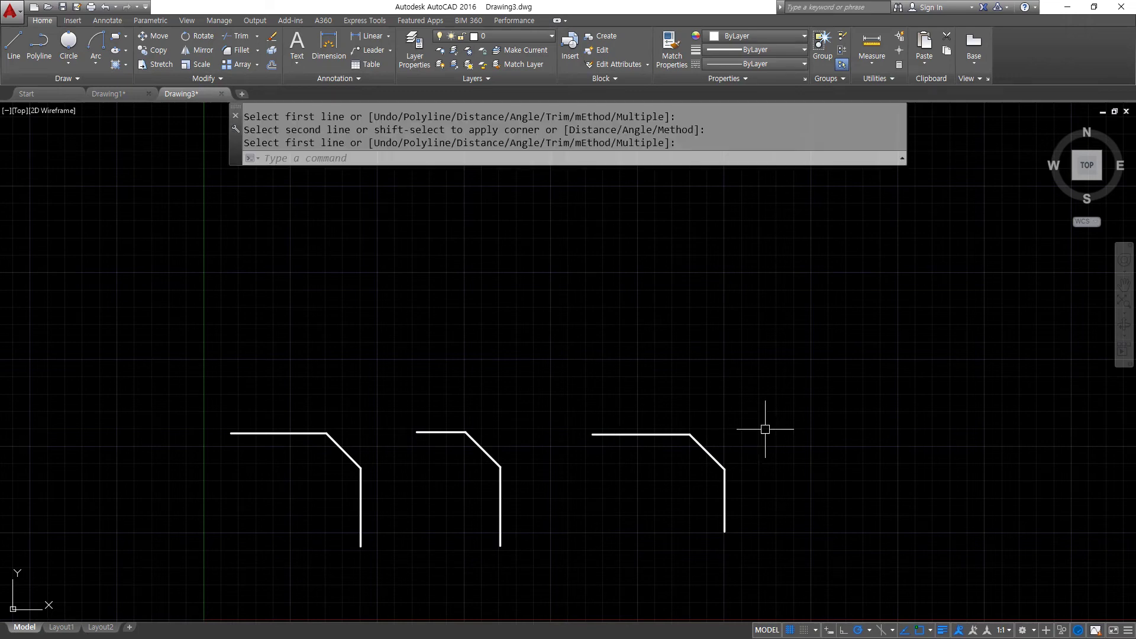
middle_click_drag(520, 345, 436, 437)
type("rec")
key("Return")
left_click(162, 443)
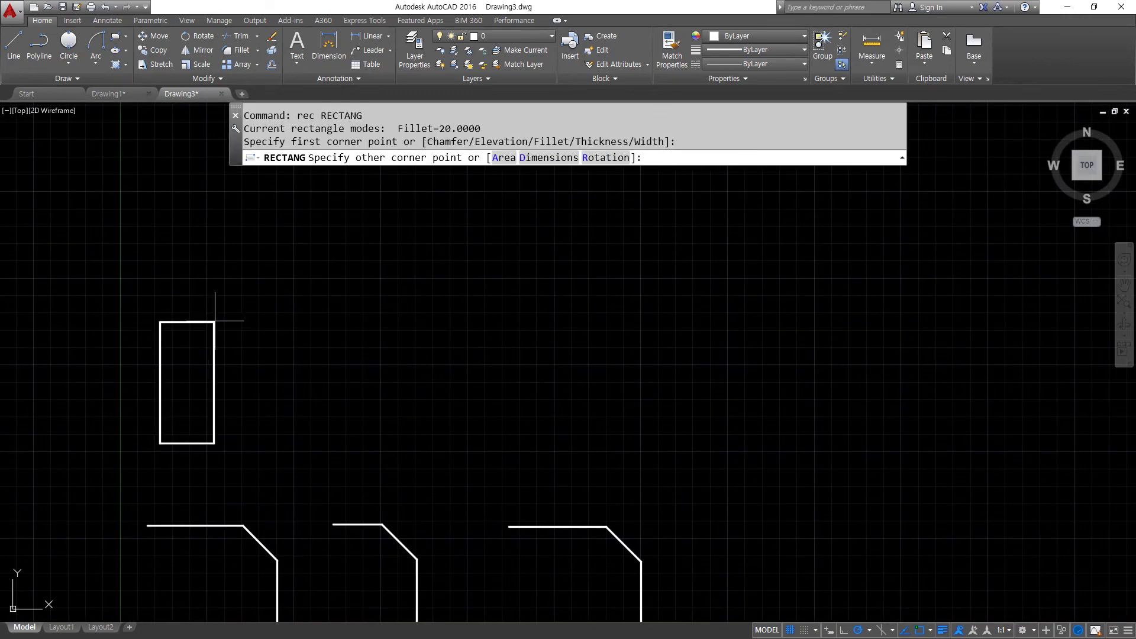
key("Escape")
Draw a sharp-cornered rectangle with fillet radius 0 above the leftmost chamfered corner
key("Return")
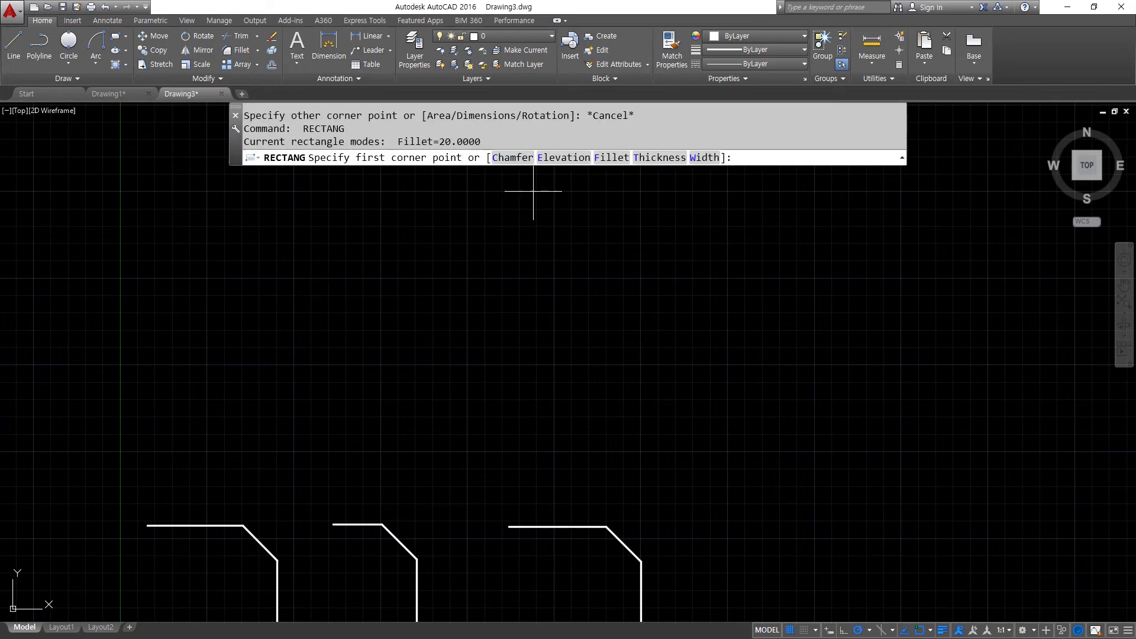
left_click(608, 158)
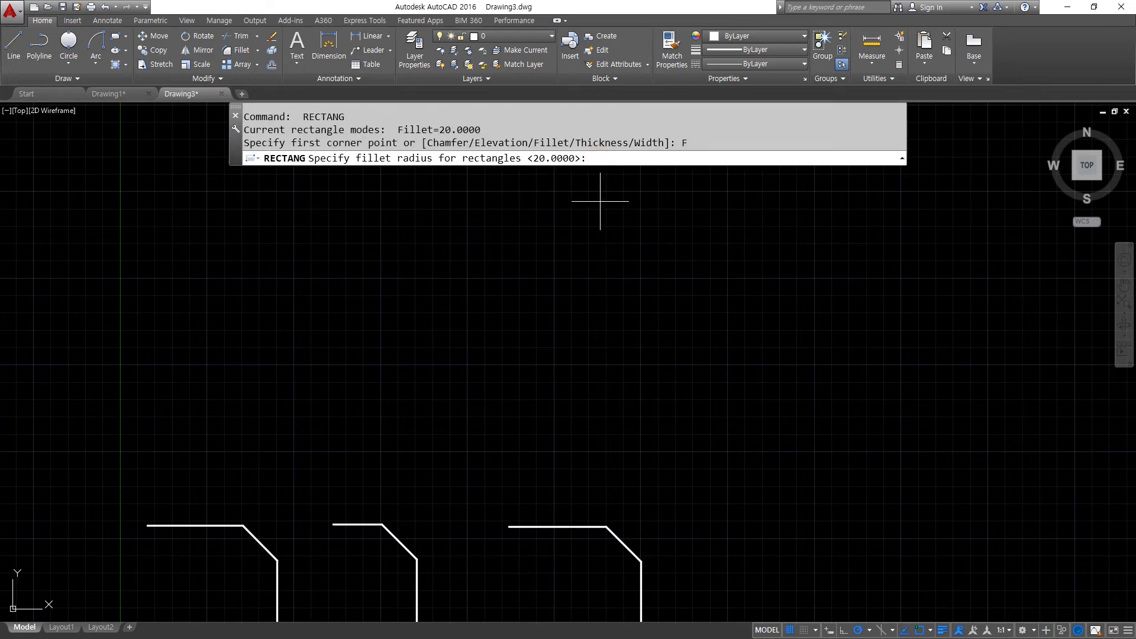
type("0")
key("Return")
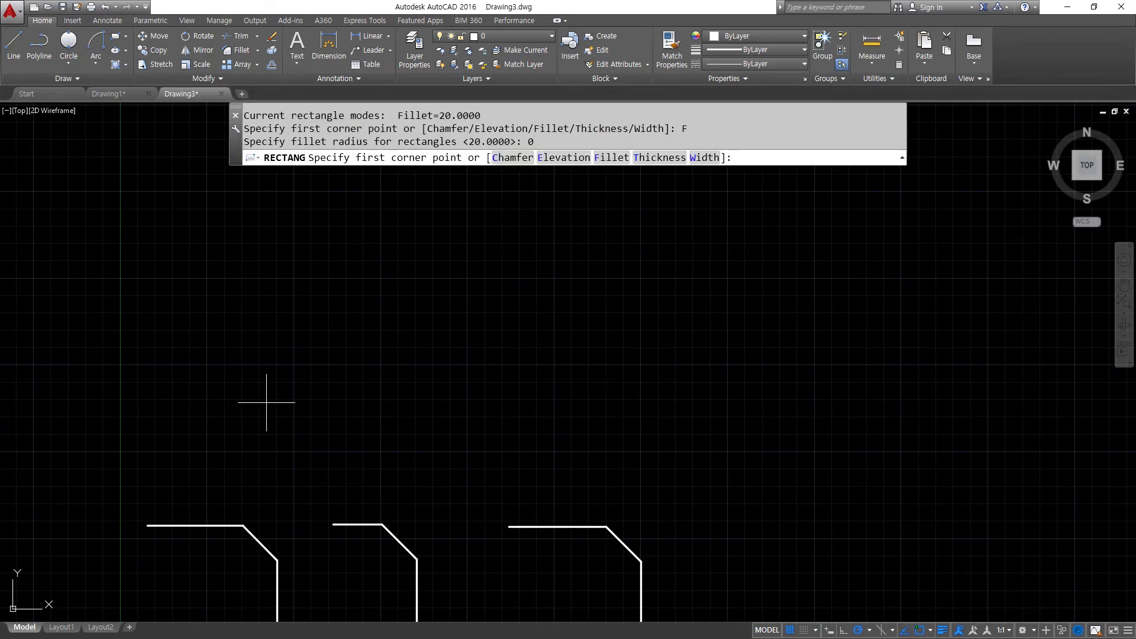
left_click(156, 457)
left_click(328, 311)
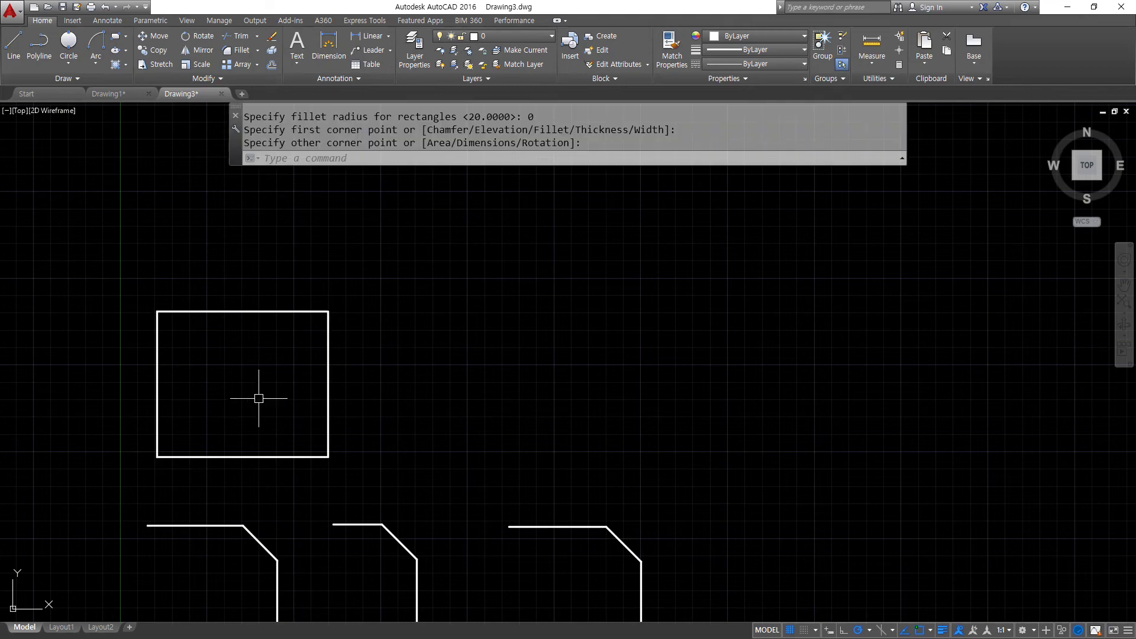
Chamfer the rectangle's upper-right corner using the current chamfer distances
type("CHA")
key("Return")
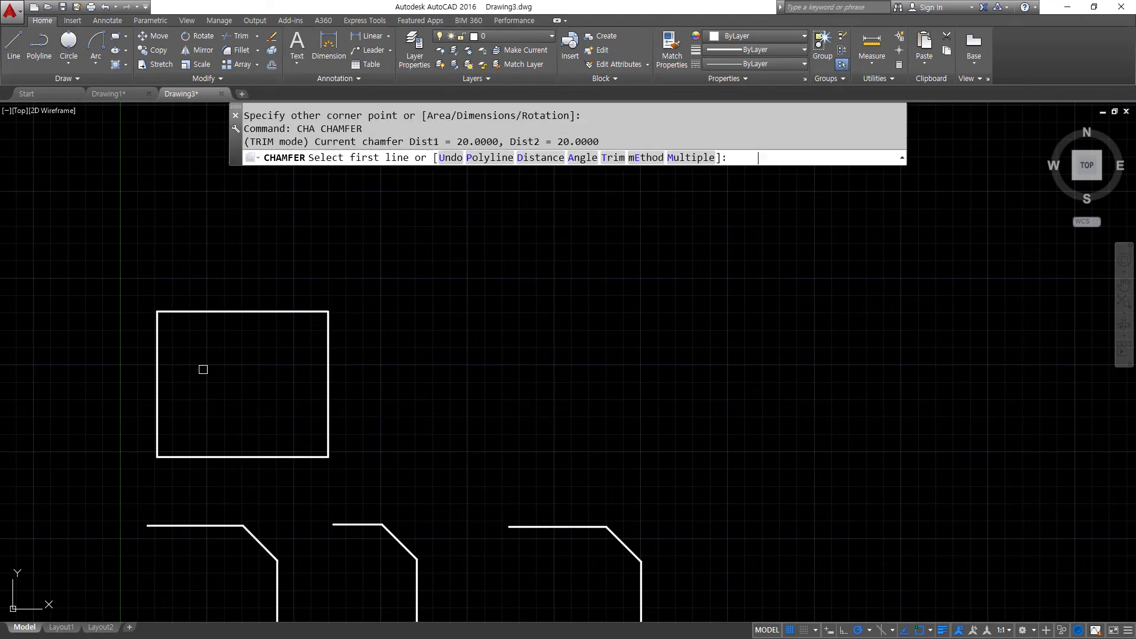
left_click(284, 312)
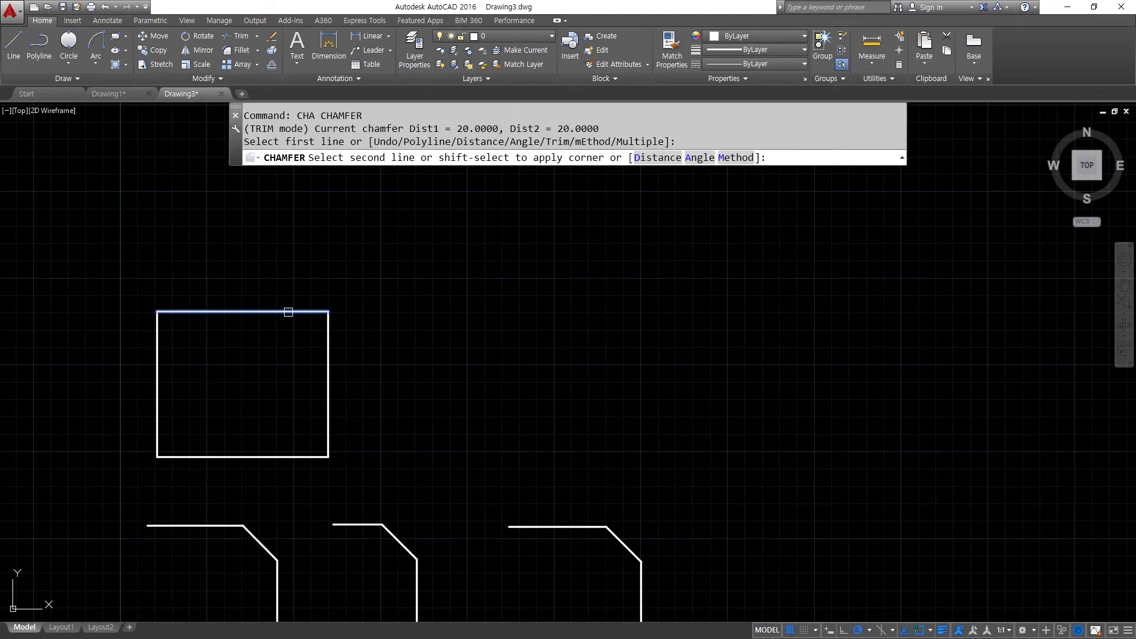
left_click(328, 348)
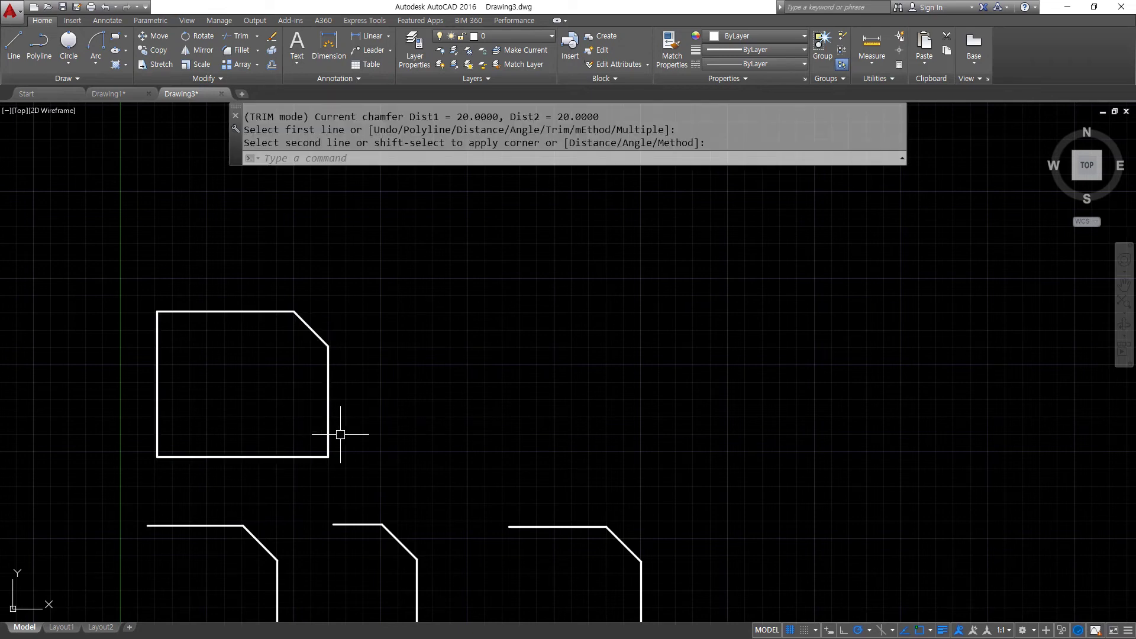
Draw a second, slightly wider rectangle to the right of the one with the chamfered corner
type("rec")
key("Return")
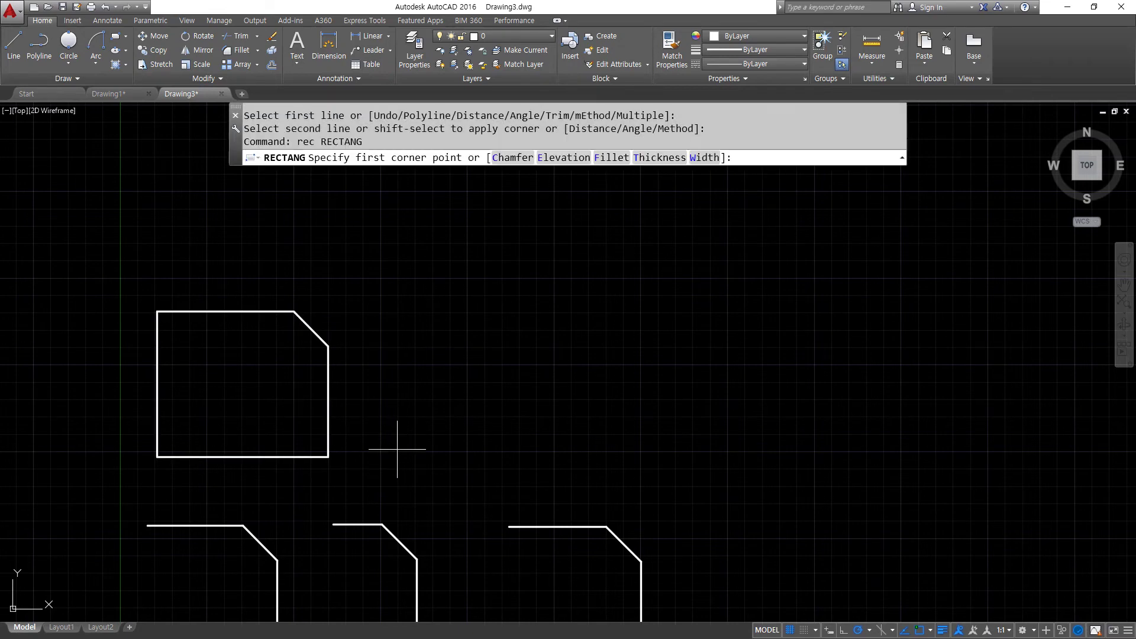
left_click(379, 458)
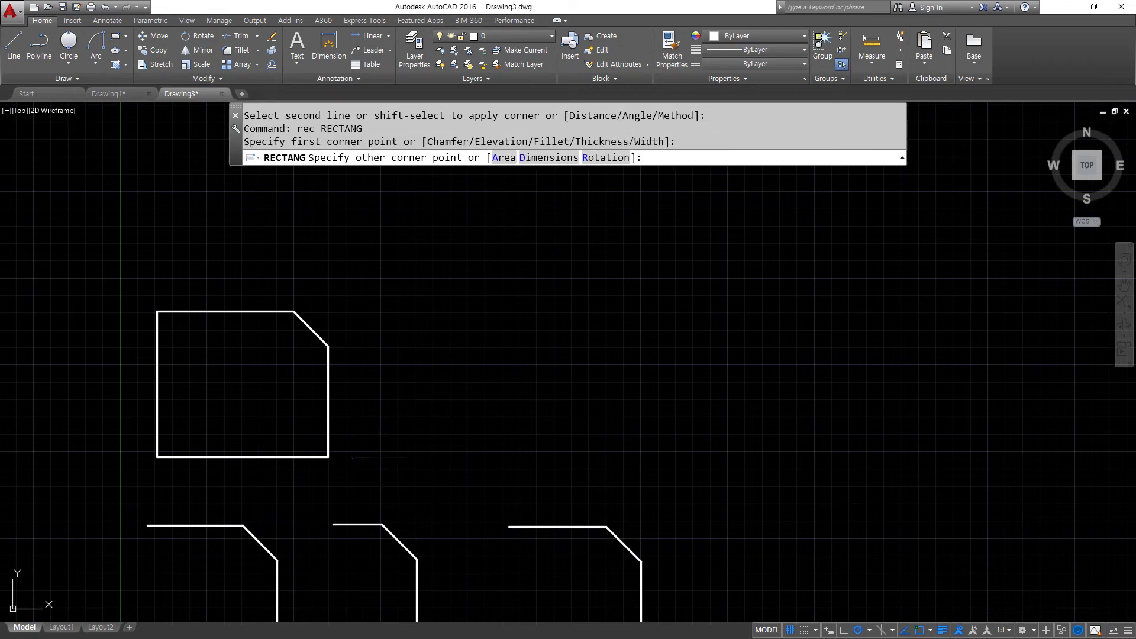
left_click(588, 303)
Chamfer all four corners of the second rectangle at once with the Chamfer command's Polyline option
type("c")
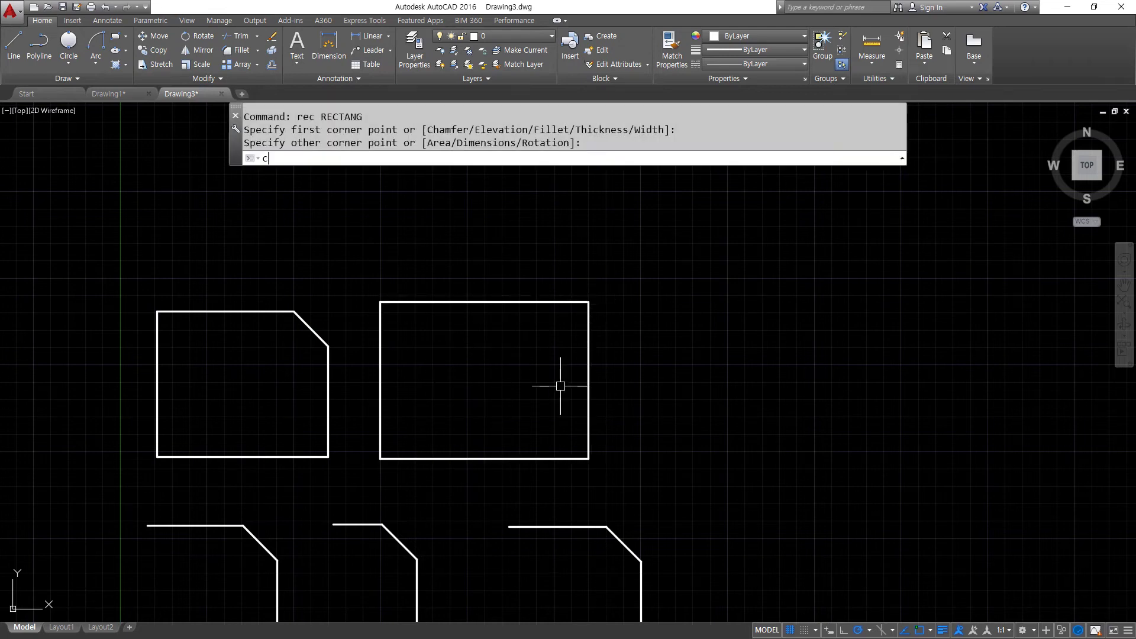
type("ha")
key("Return")
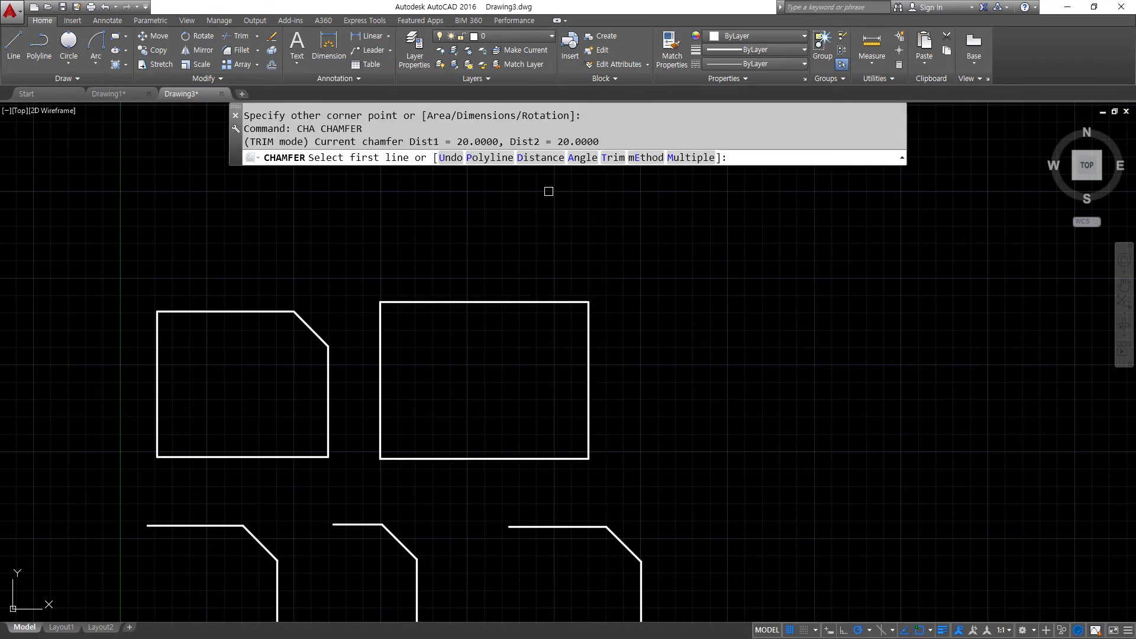
left_click(485, 159)
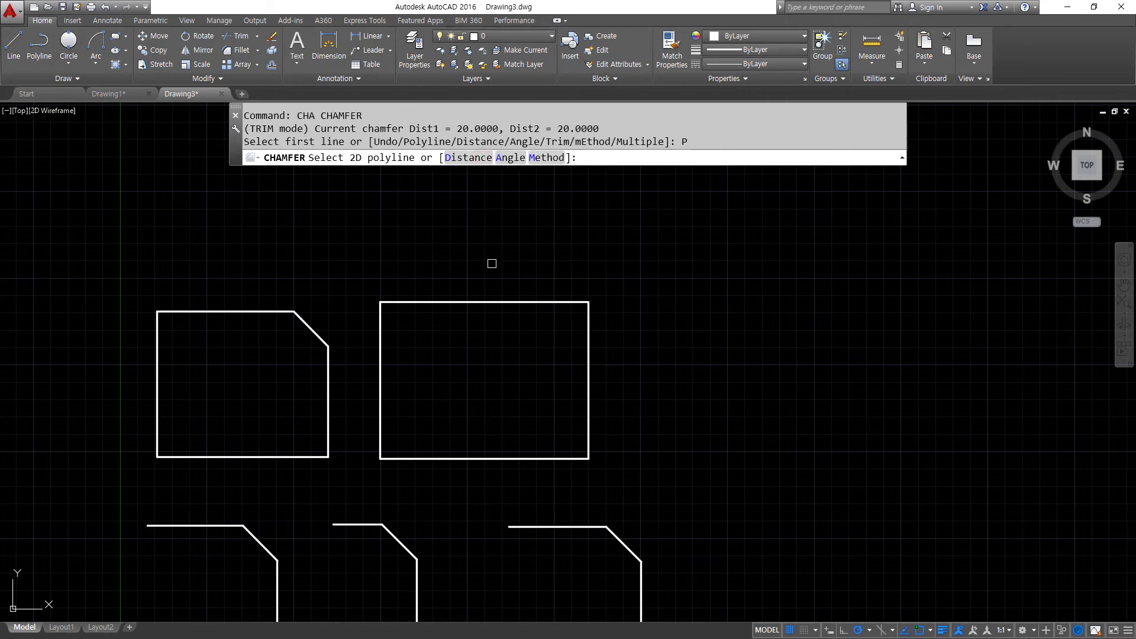
left_click(488, 302)
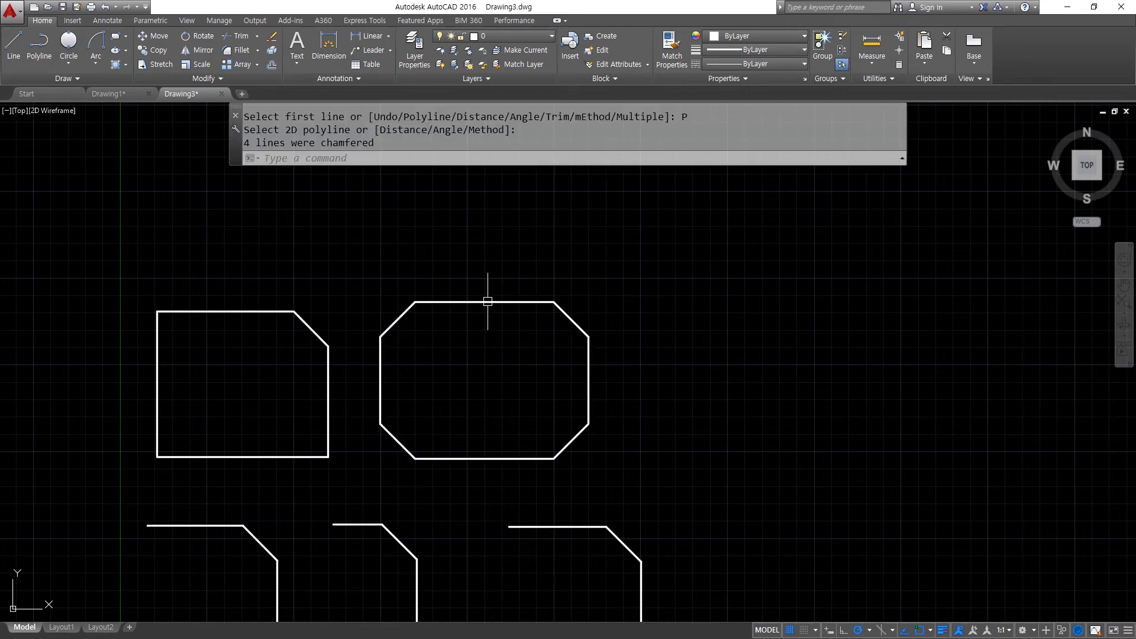
middle_click_drag(764, 337, 640, 332)
type("rec")
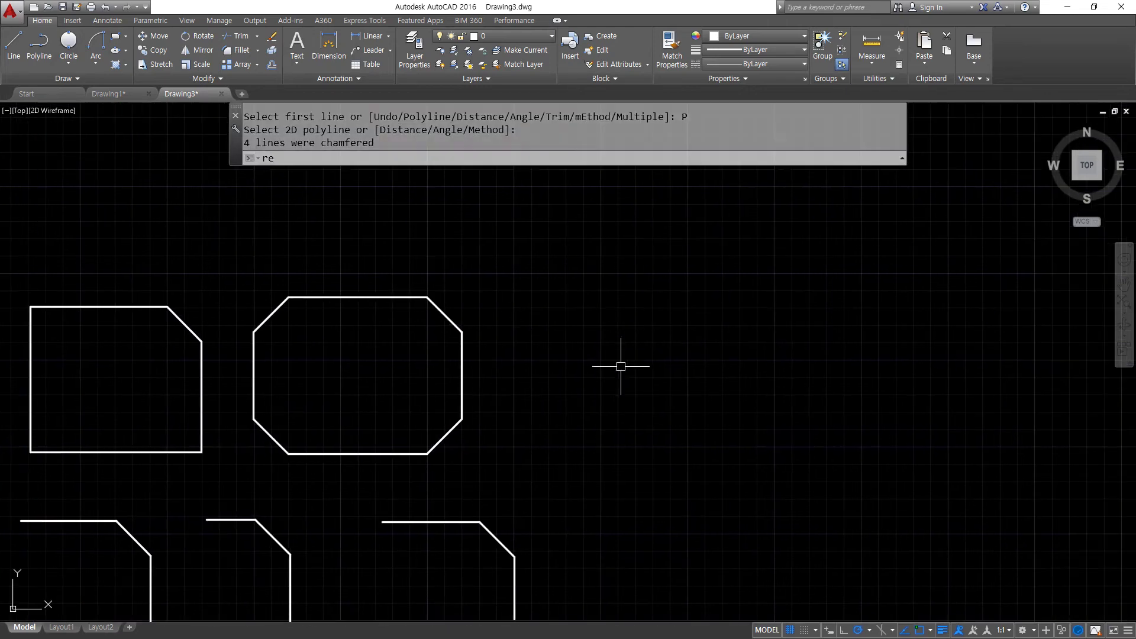
key("Return")
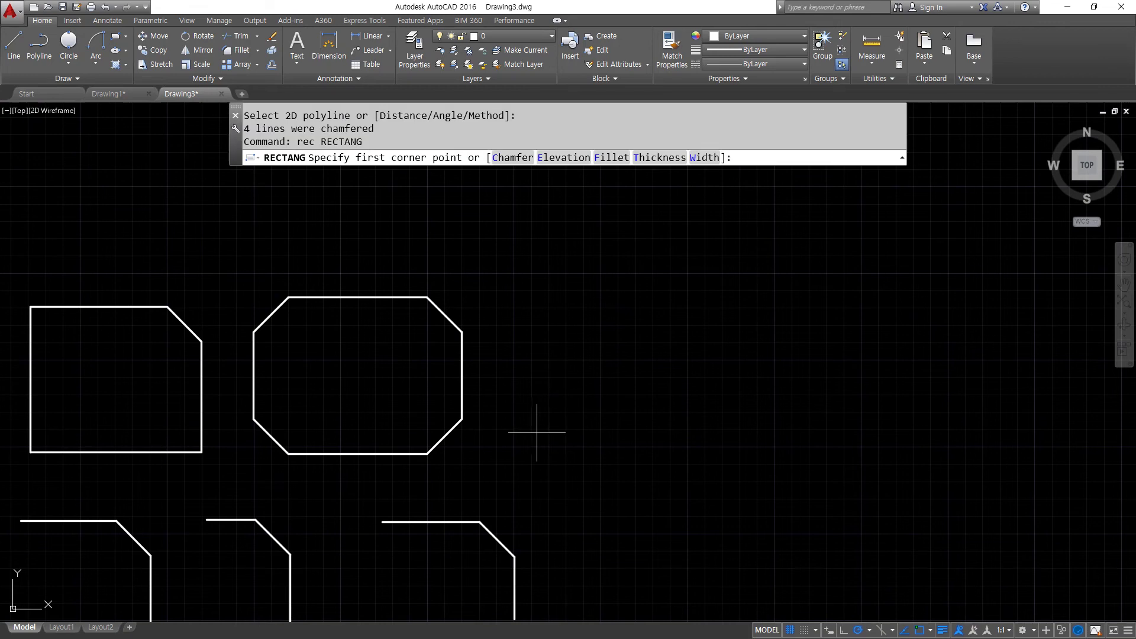
left_click(504, 157)
type("20")
key("Return")
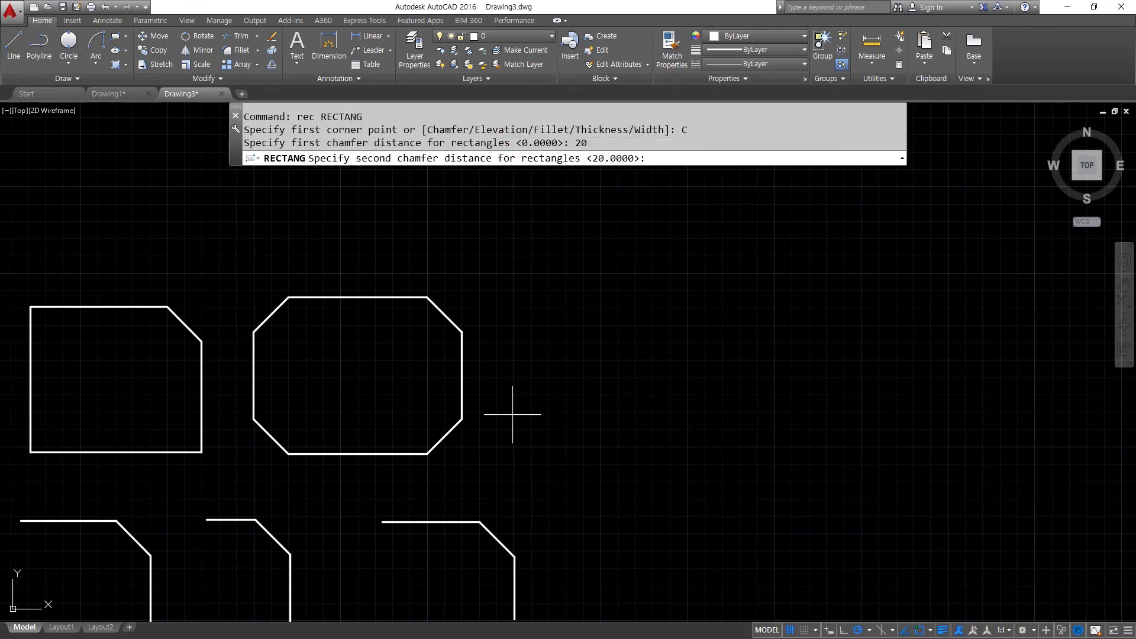
left_click(530, 457)
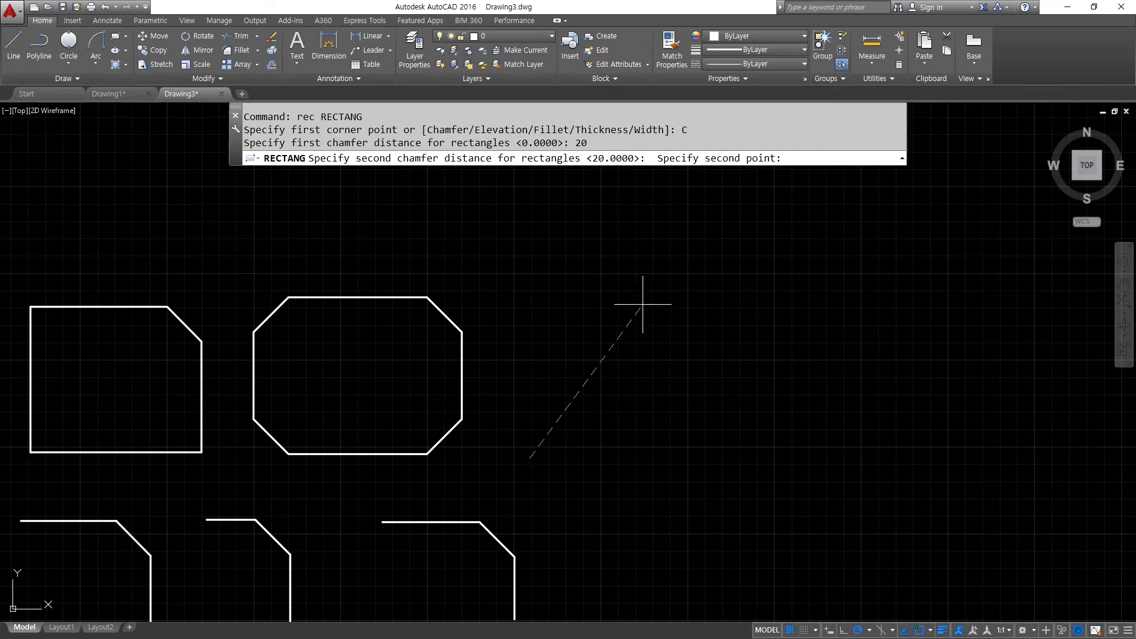
key("Escape")
Draw a third rectangle right of the octagonal one, with both rectangle chamfer distances set to 20
key("Return")
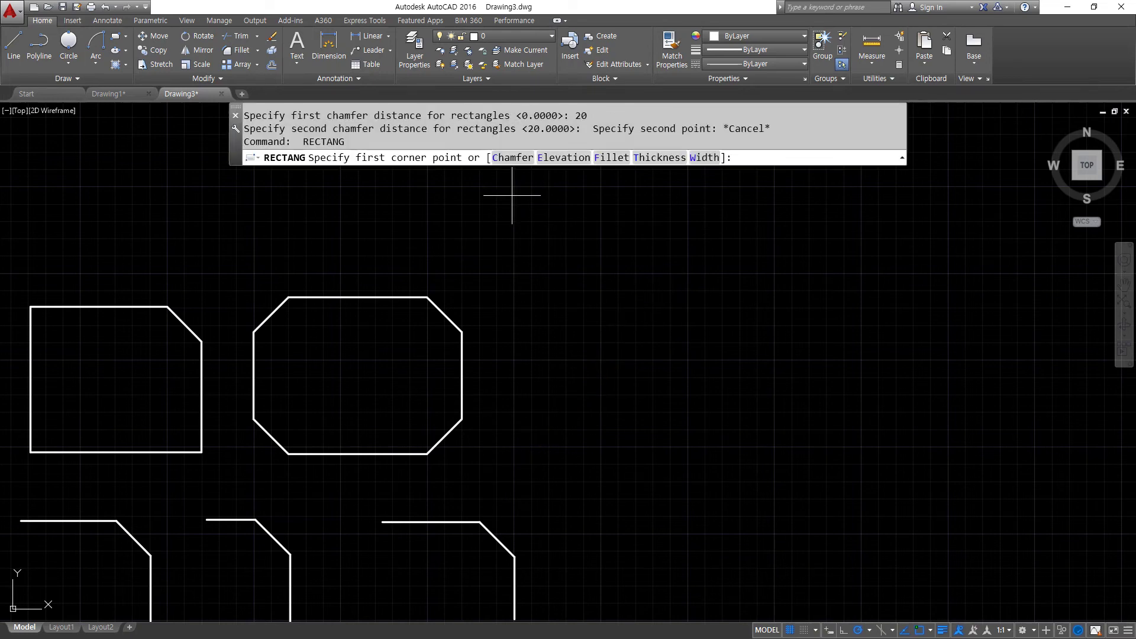
left_click(512, 157)
type("20")
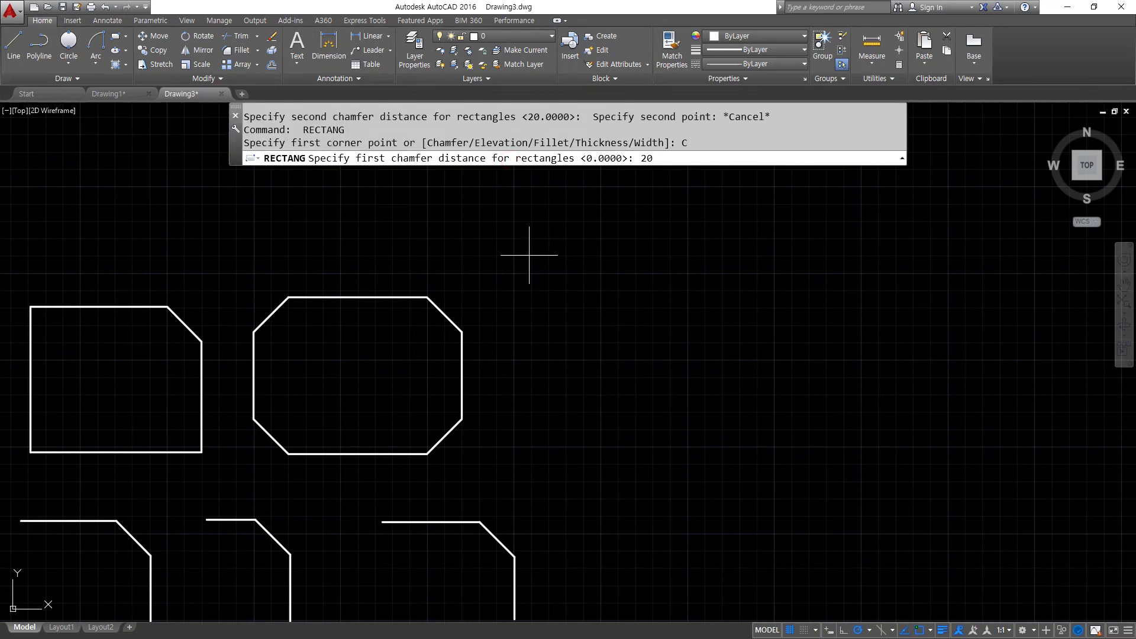
key("Return")
type("20")
key("Return")
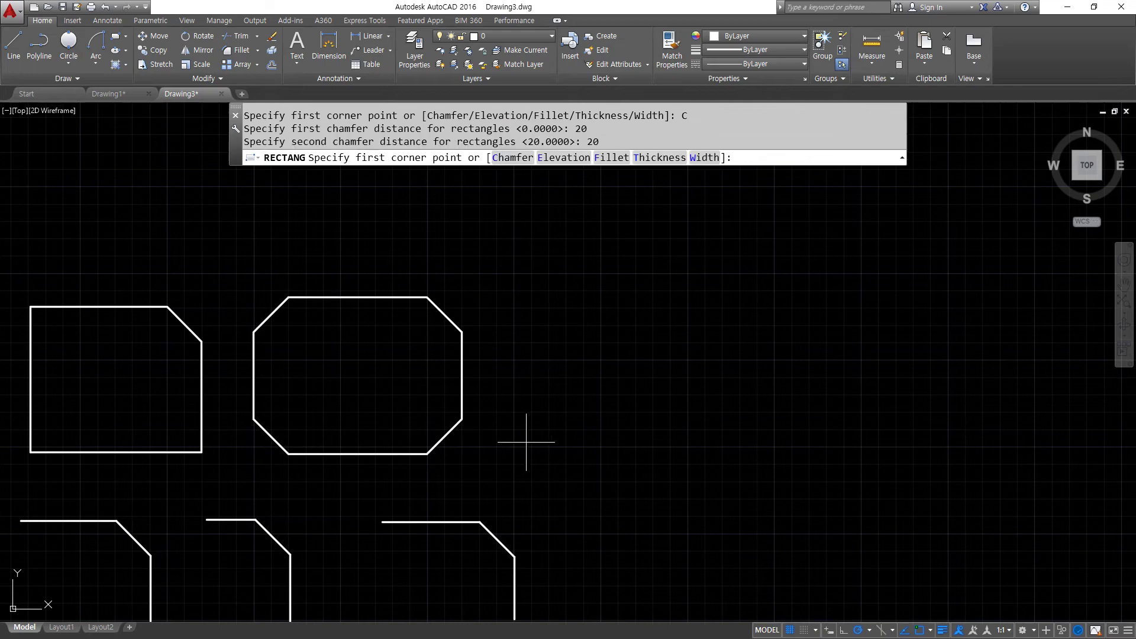
left_click(559, 458)
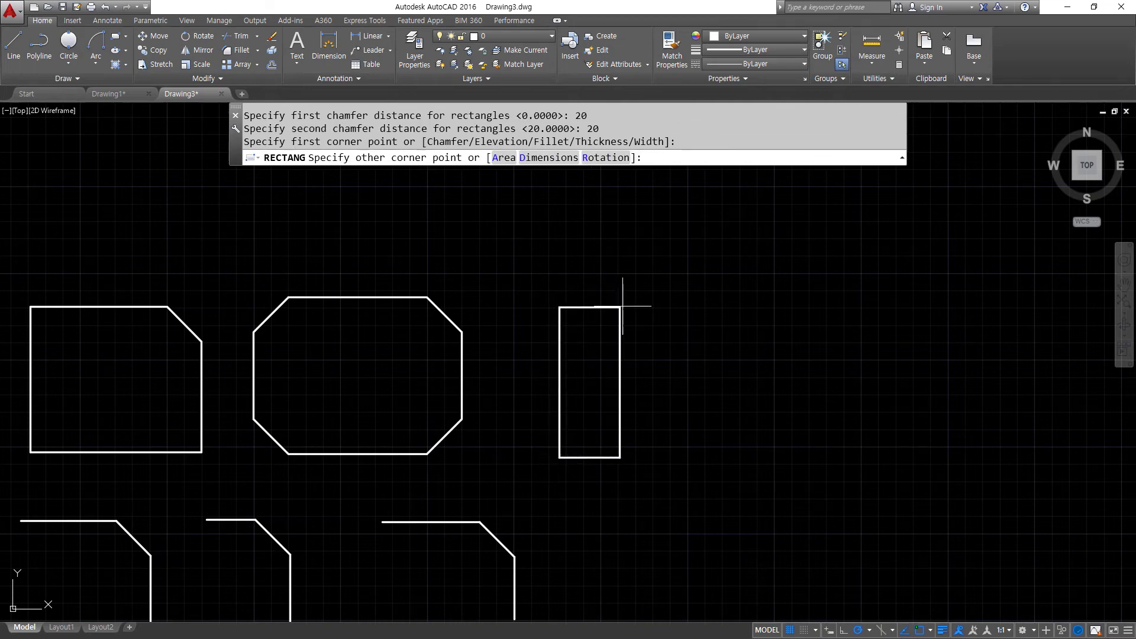
left_click(784, 299)
mouse_move(372, 329)
left_mouse_down()
mouse_move(382, 382)
mouse_move(693, 374)
mouse_move(672, 393)
left_mouse_up()
mouse_move(441, 538)
left_mouse_down()
mouse_move(155, 474)
mouse_move(898, 408)
left_mouse_up()
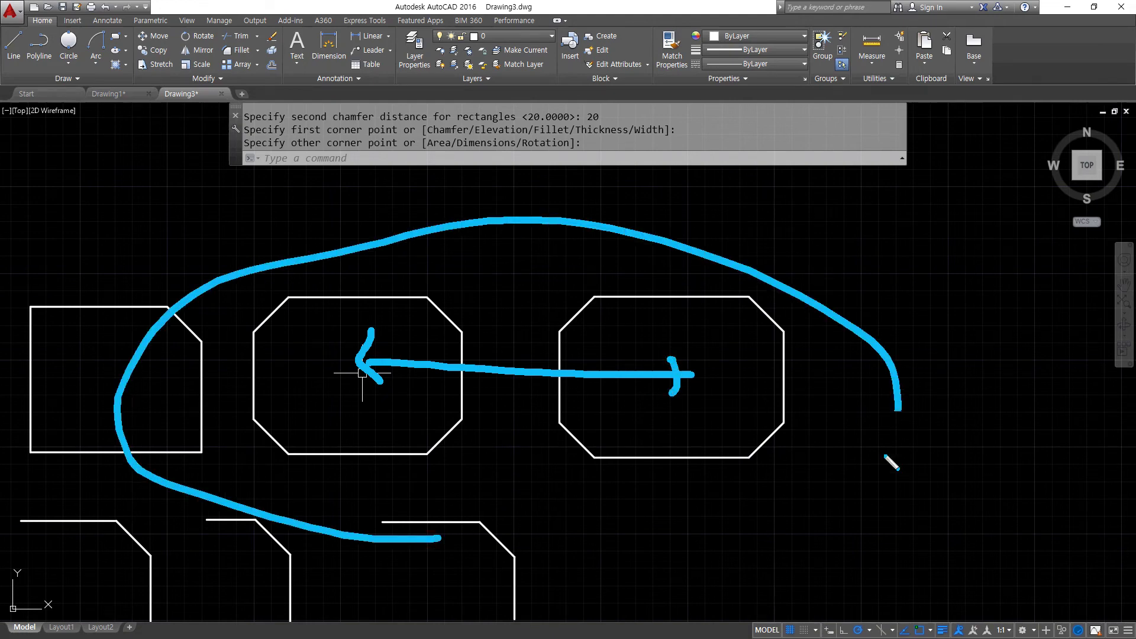
left_click_drag(886, 456, 297, 523)
key("Escape")
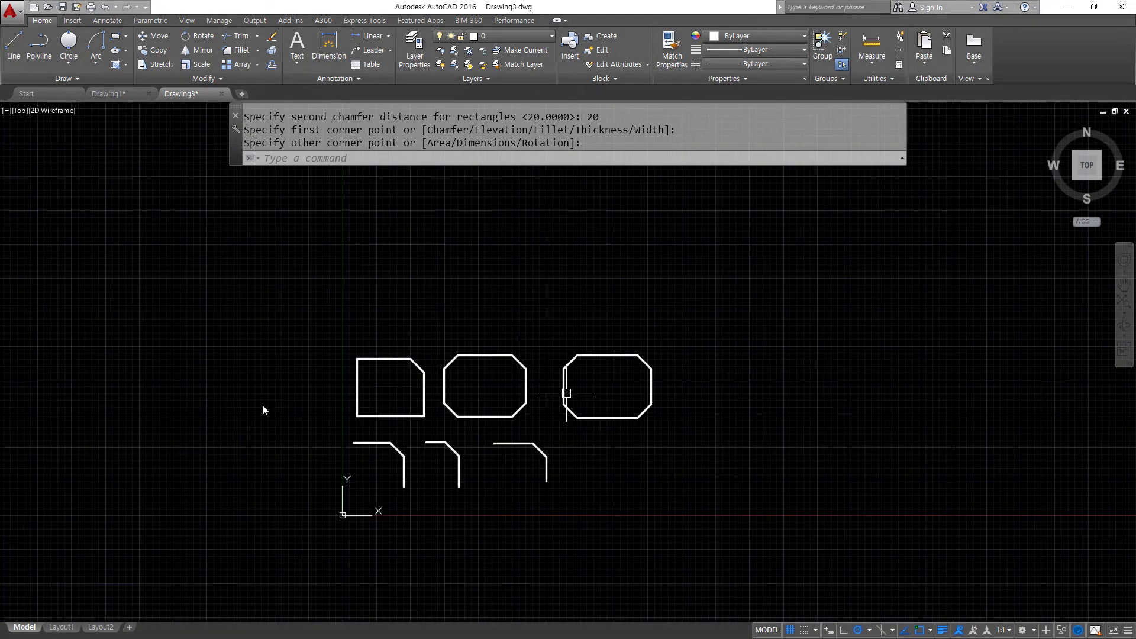
Erase all the chamfered rectangles and corner lines in Drawing3
left_click(750, 519)
left_click(239, 264)
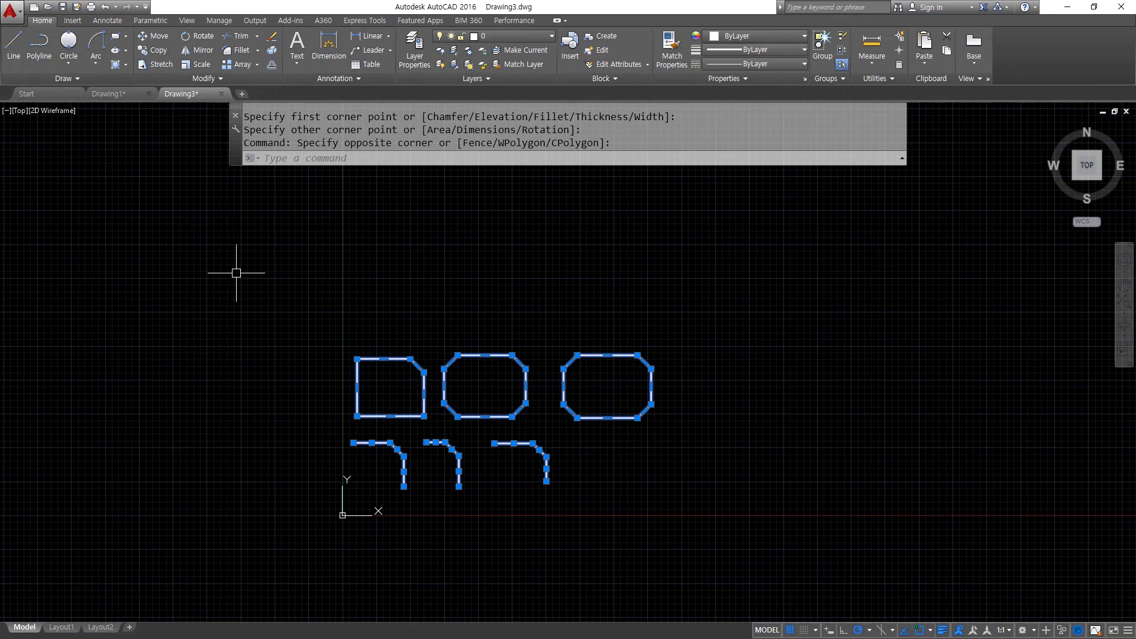
key("Delete")
Switch to Drawing1 and erase the entire three-armed part together with its centre lines
left_click(115, 93)
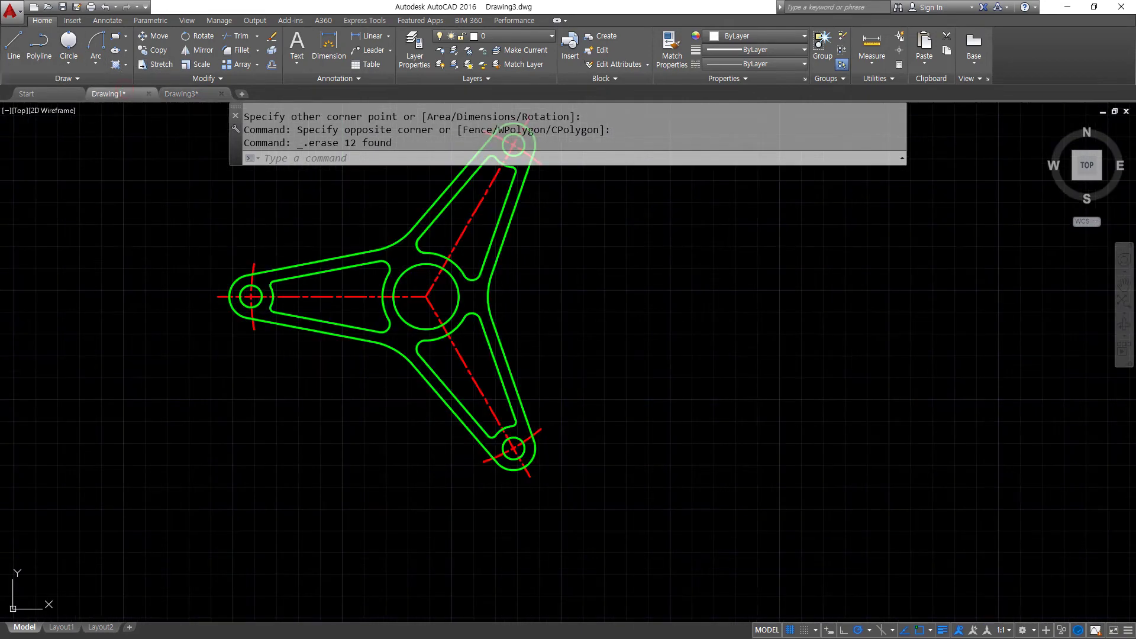
left_click(739, 543)
left_click(322, 236)
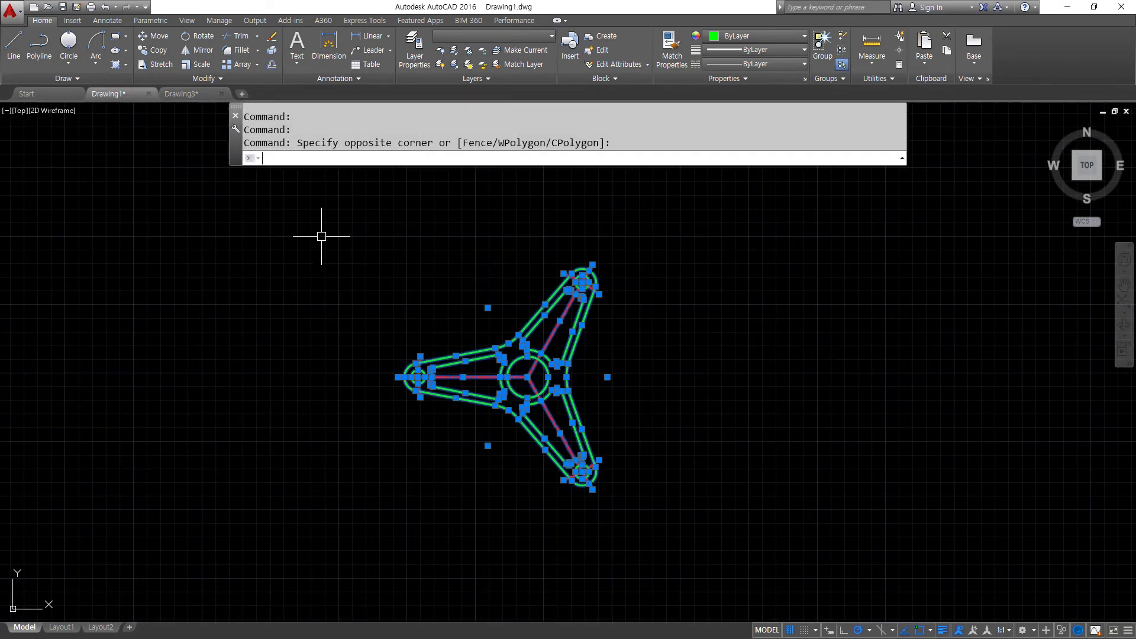
type("e")
key("Return")
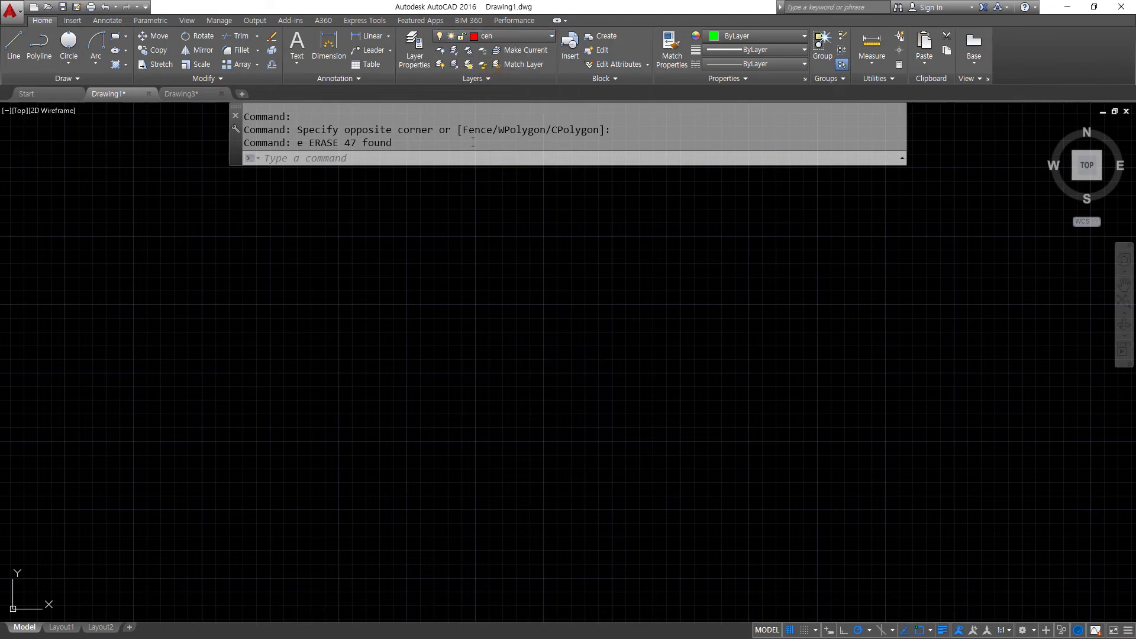
Draw two separate circles of radius 50 side by side
type("c")
key("Return")
left_click(250, 386)
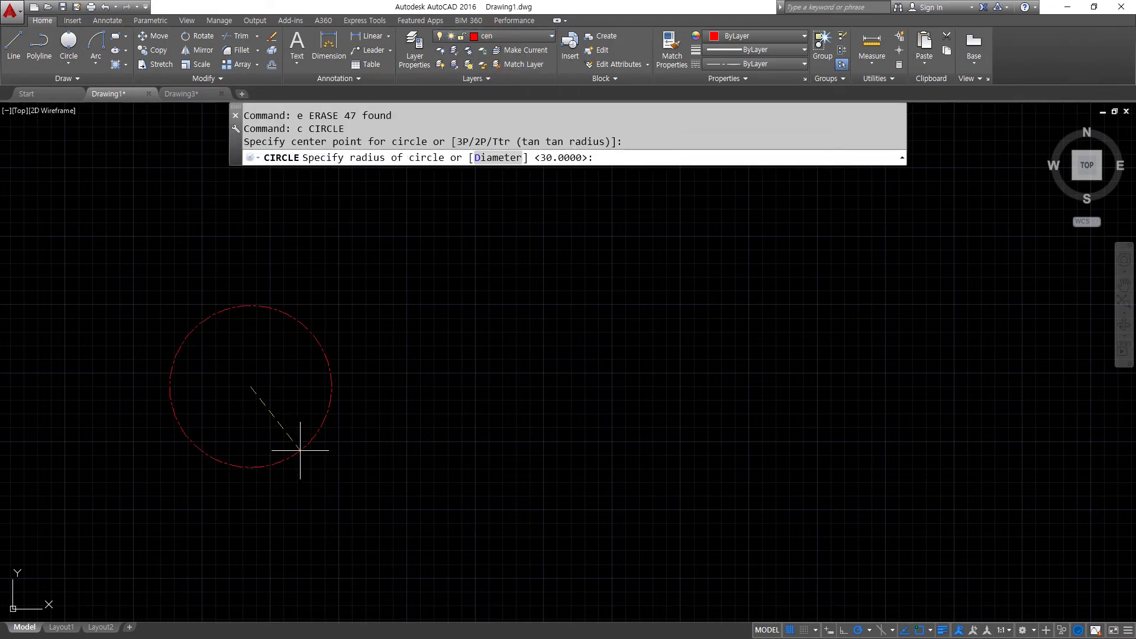
type("50")
key("Return")
key("Return")
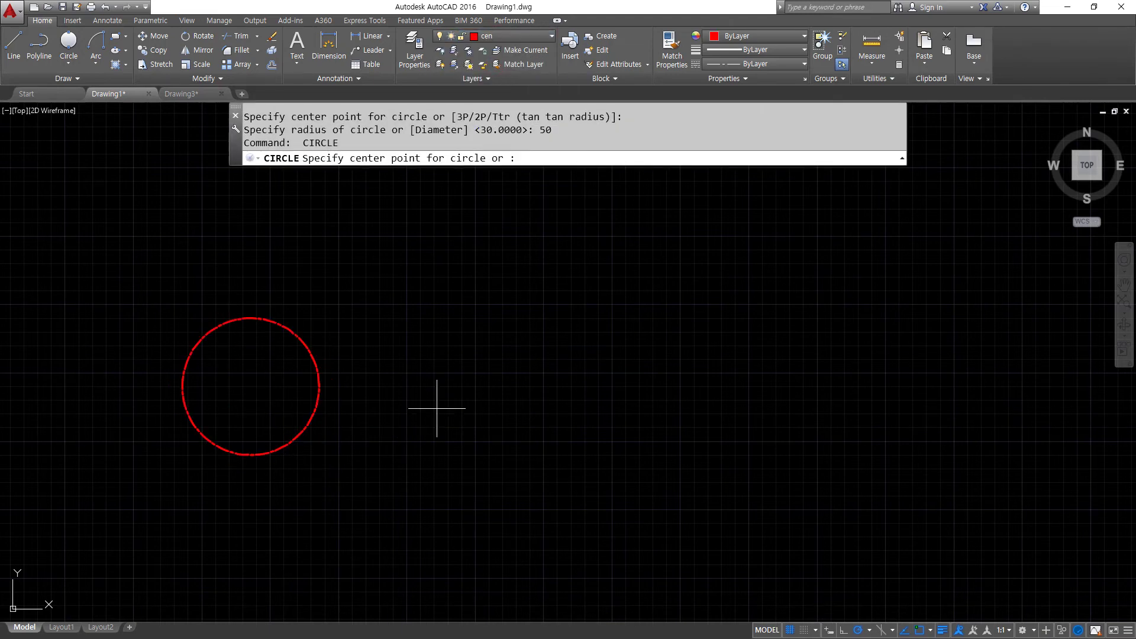
left_click(432, 393)
key("Return")
scroll(329, 393, "up", 2)
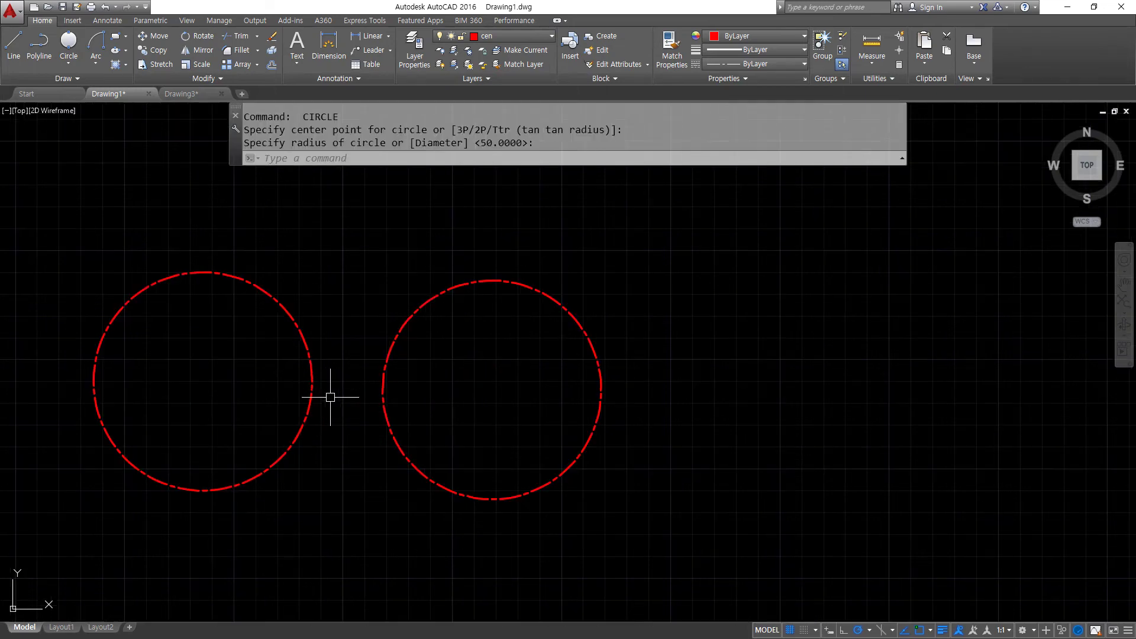
Change both circles to the green layer with the solid linetype and clear the selection
middle_click_drag(310, 413, 342, 413)
left_click(497, 396)
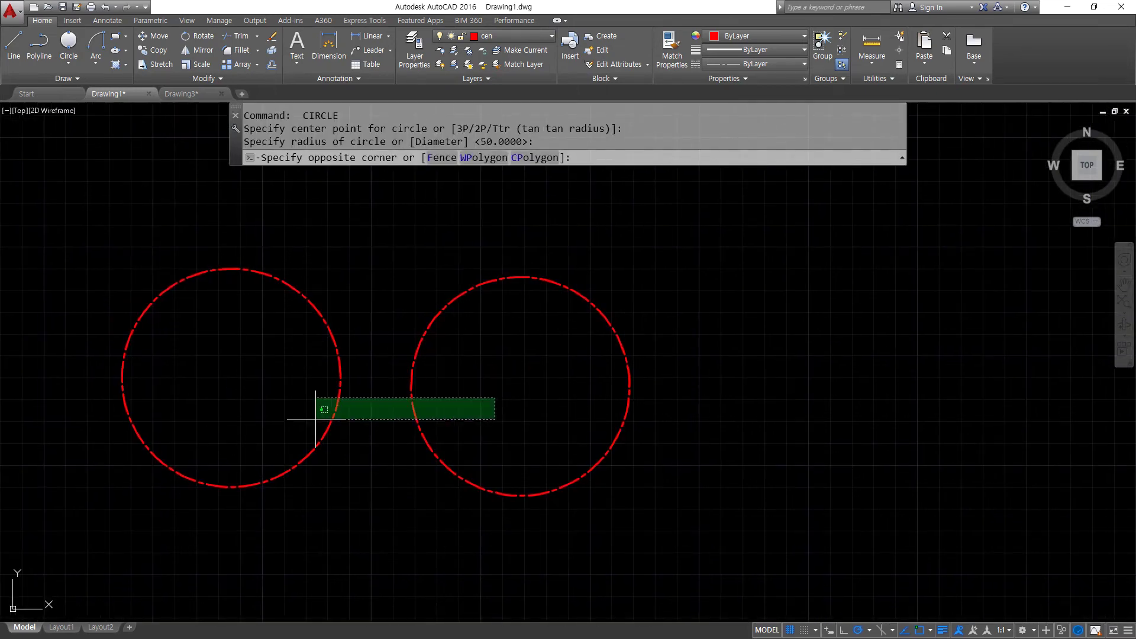
left_click(318, 414)
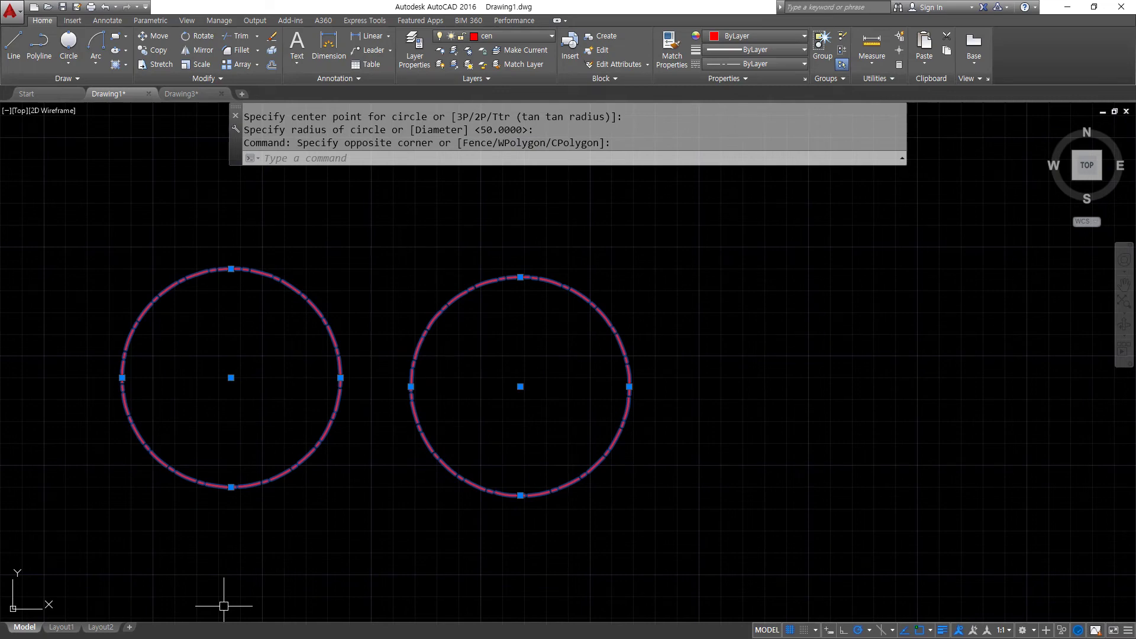
key("Escape")
key("Escape")
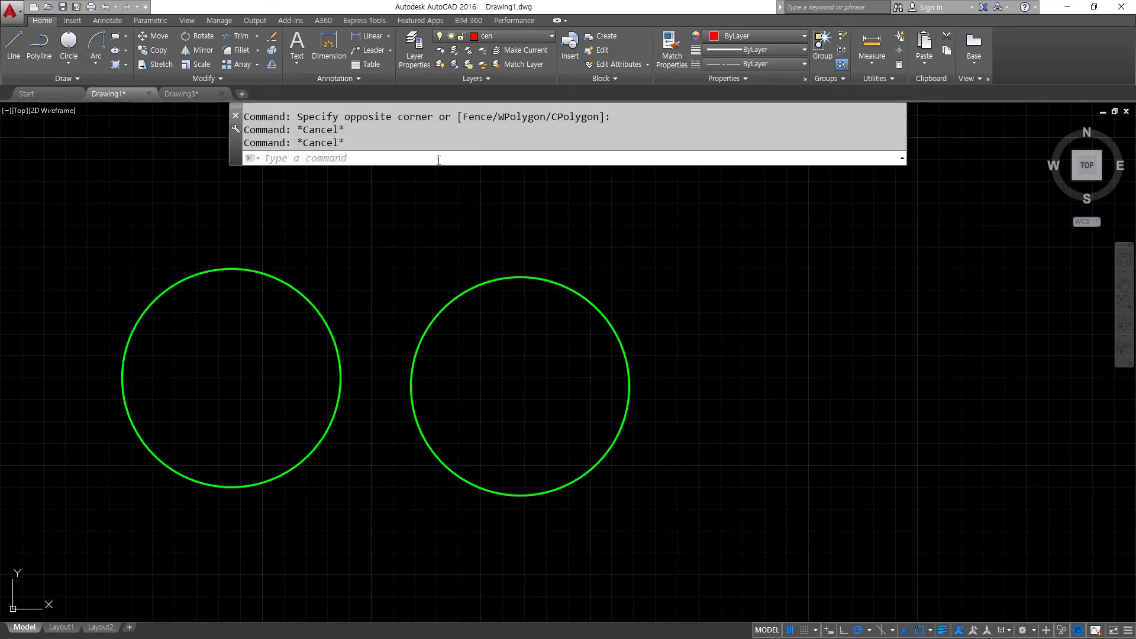
key("super+plus")
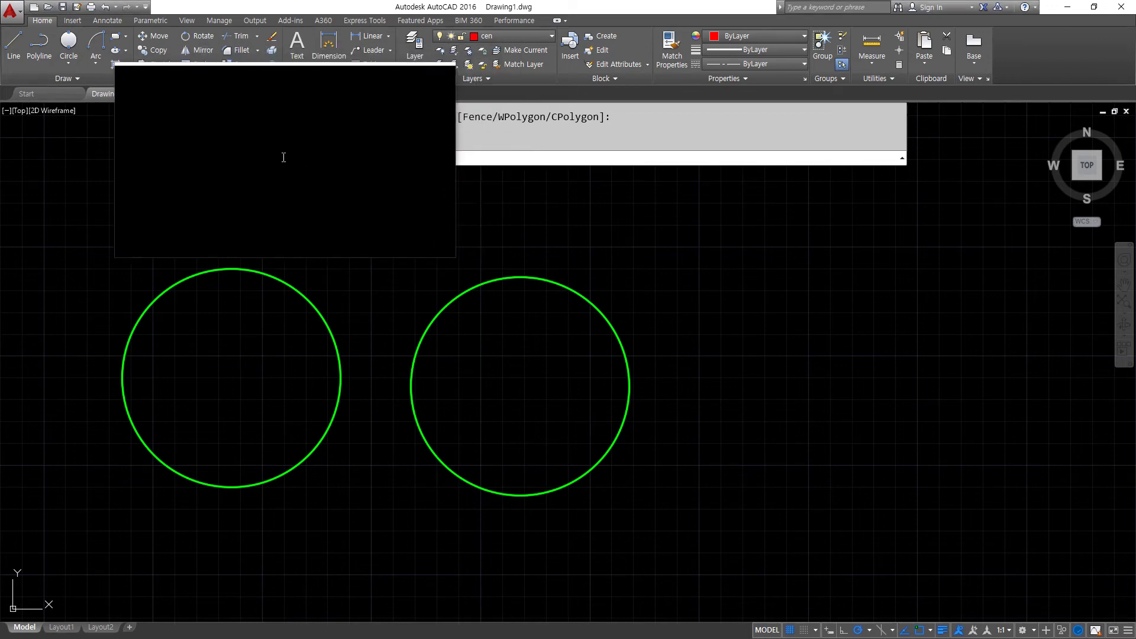
Draw a six-sided polygon centred on the left circle, inscribed in a circle of radius 50
type("pol")
key("Return")
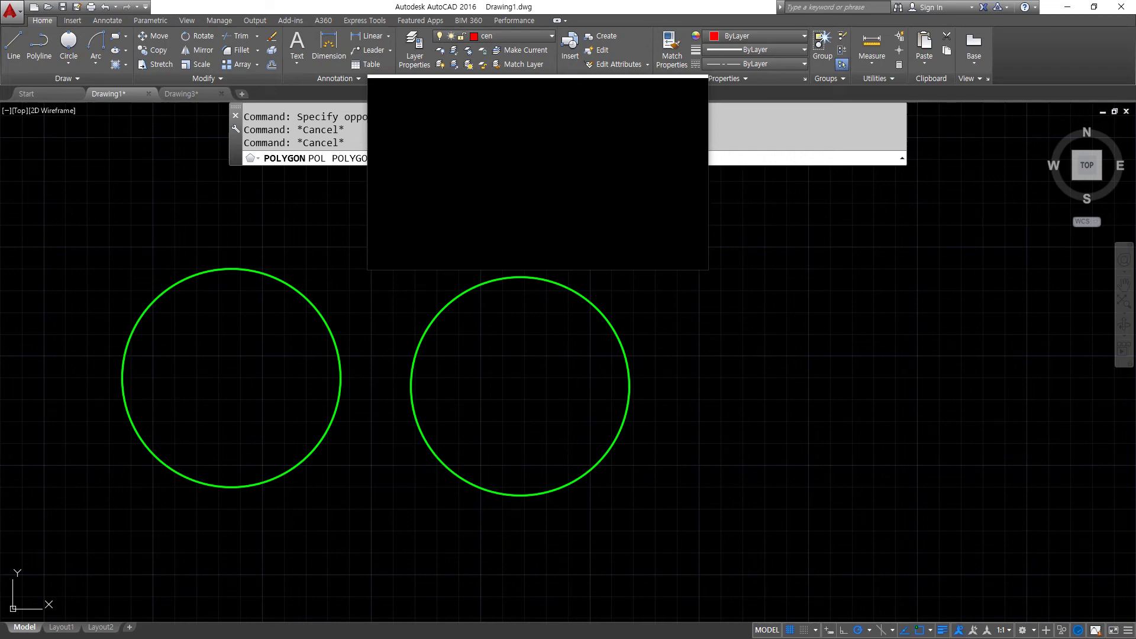
key("Return")
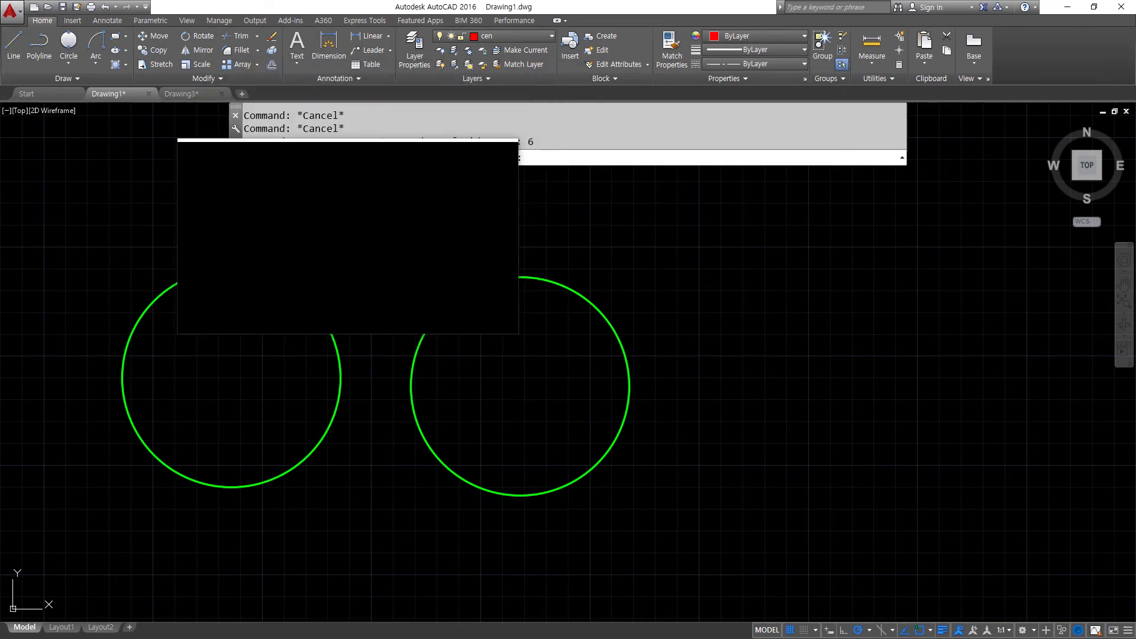
left_click(231, 377)
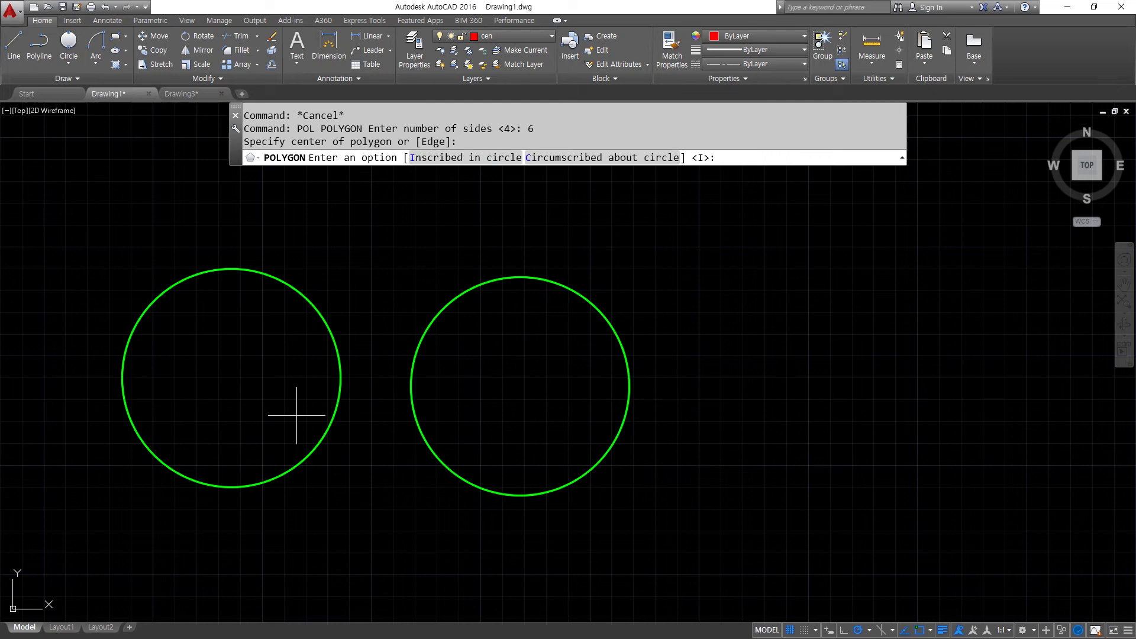
left_click(448, 159)
type("50")
key("Return")
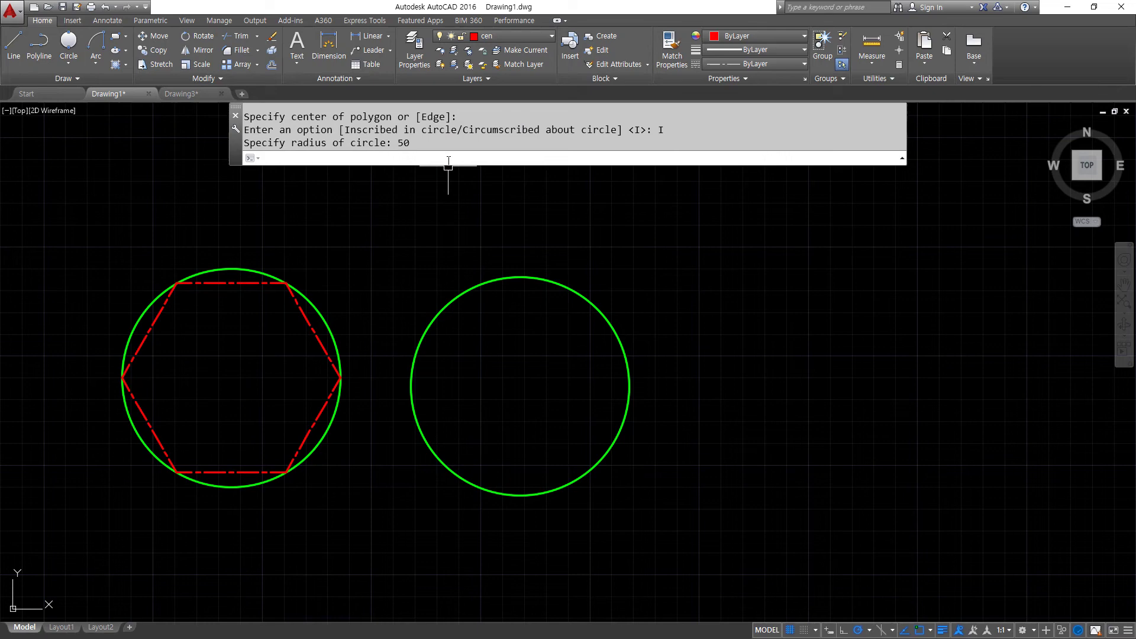
Match the right circle's properties to the red centre-line hexagon
type("ma")
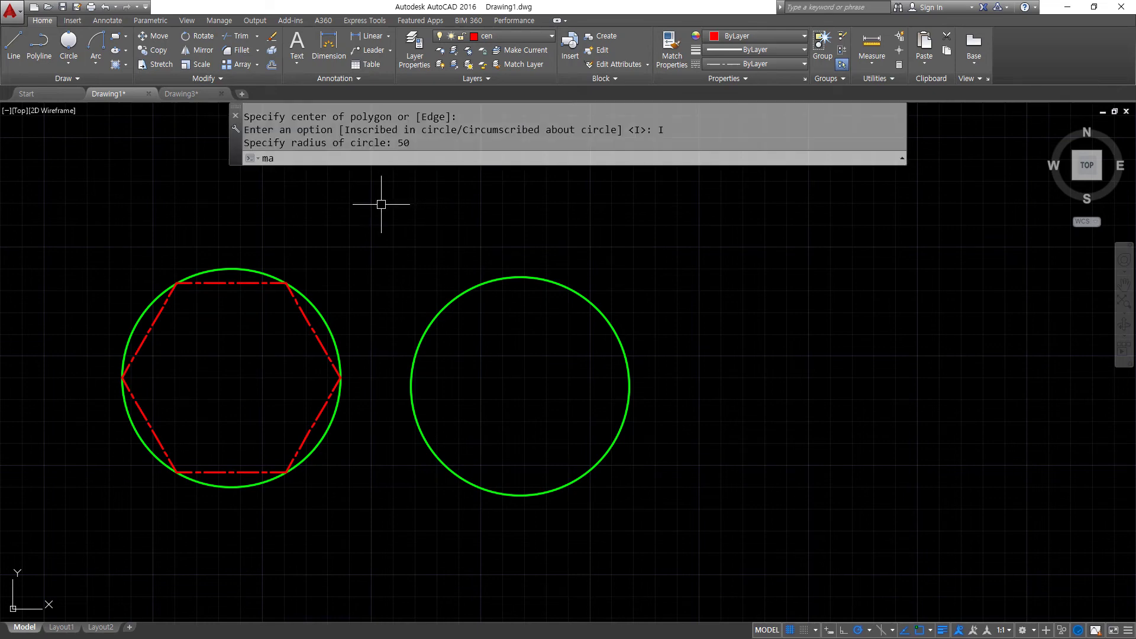
key("Return")
left_click(306, 324)
left_click(466, 342)
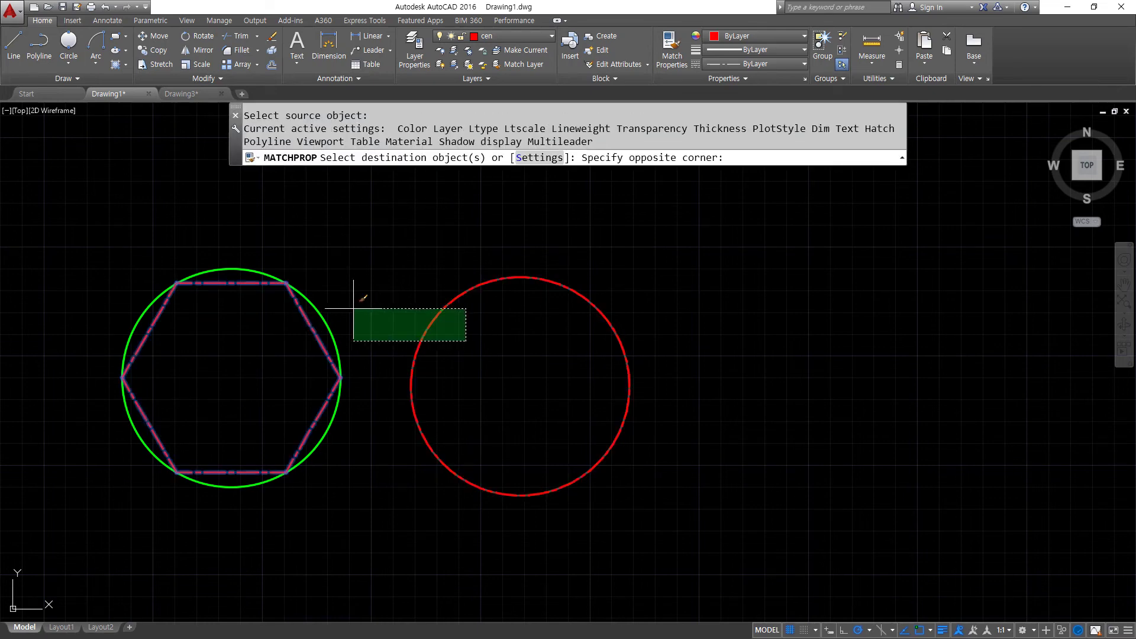
left_click(330, 283)
key("Return")
Match the inscribed hexagon's properties to the green circle around it
key("Return")
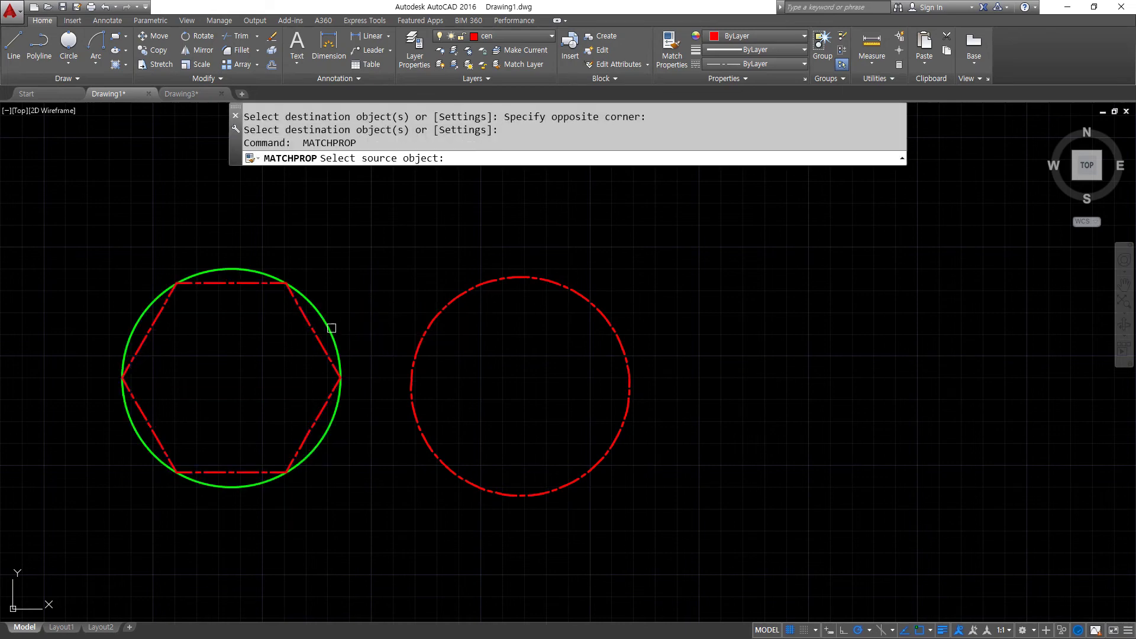
left_click(325, 321)
left_click(308, 322)
key("Return")
Match the left circle's properties to the red centre-line circle on the right
key("Return")
left_click(422, 335)
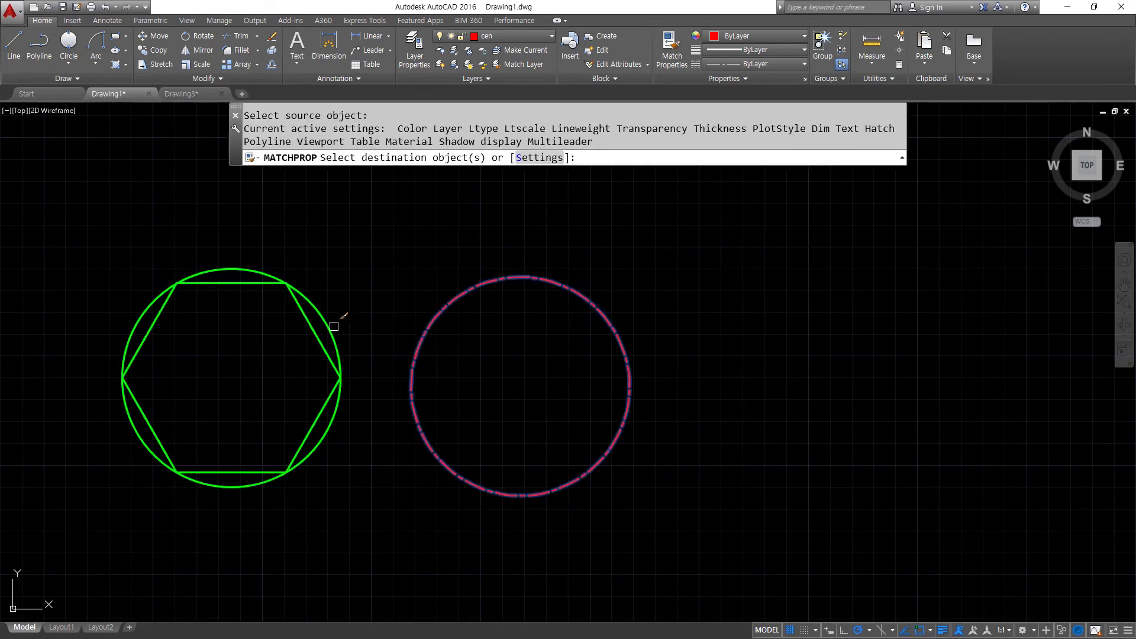
left_click(331, 321)
key("Return")
Draw a six-sided polygon centred on the right circle, circumscribed about a circle of radius 50
scroll(238, 332, "down", 2)
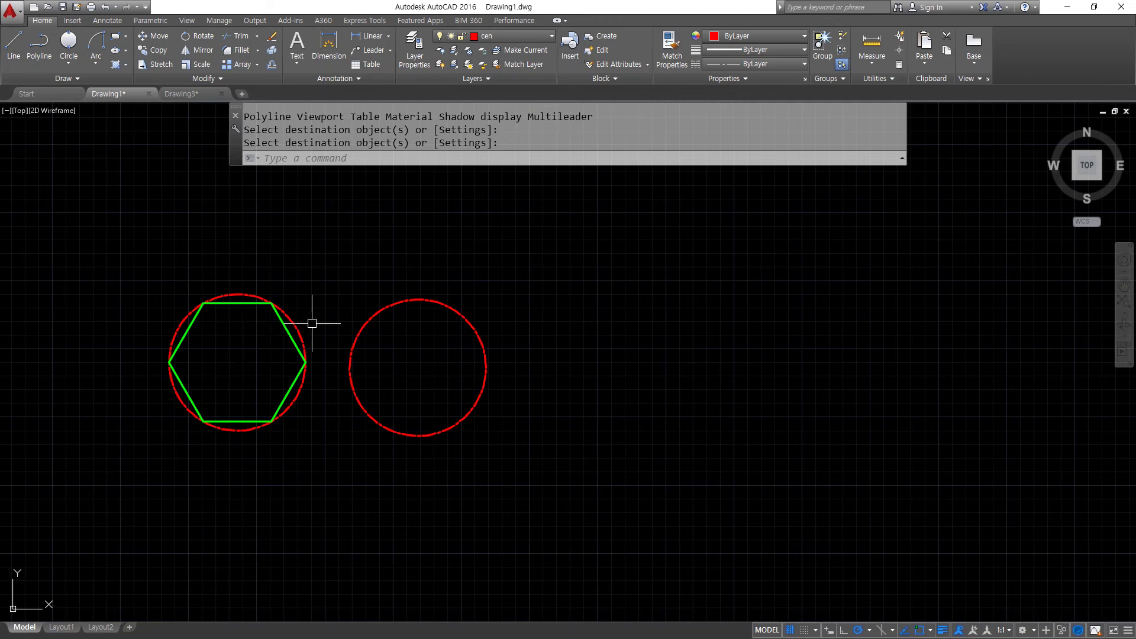
type("pol")
key("Return")
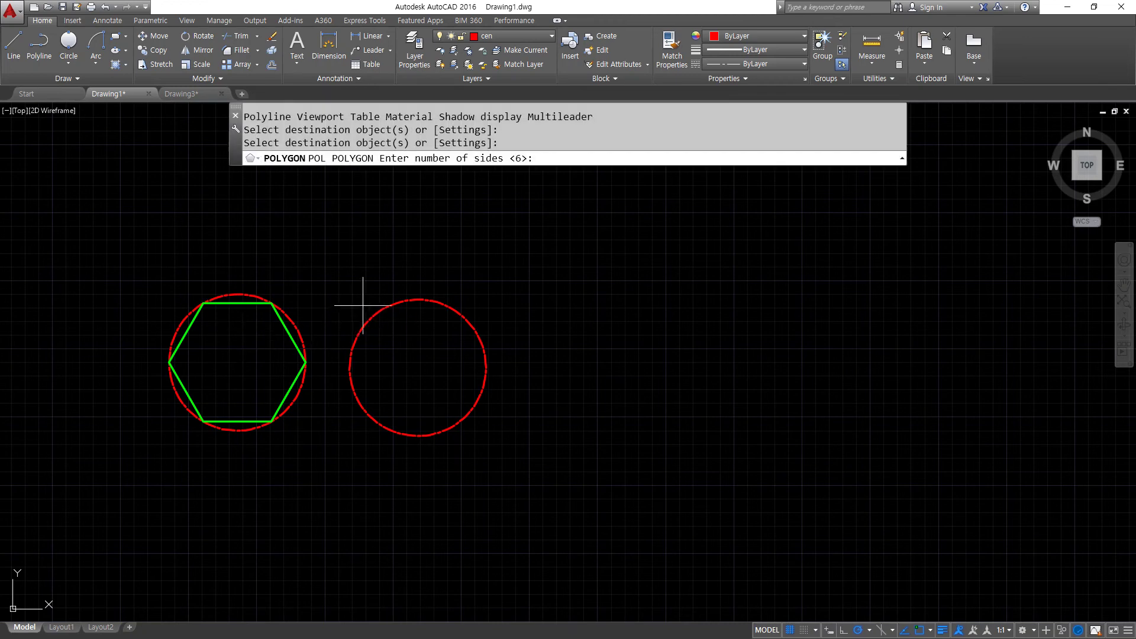
key("Return")
left_click(418, 368)
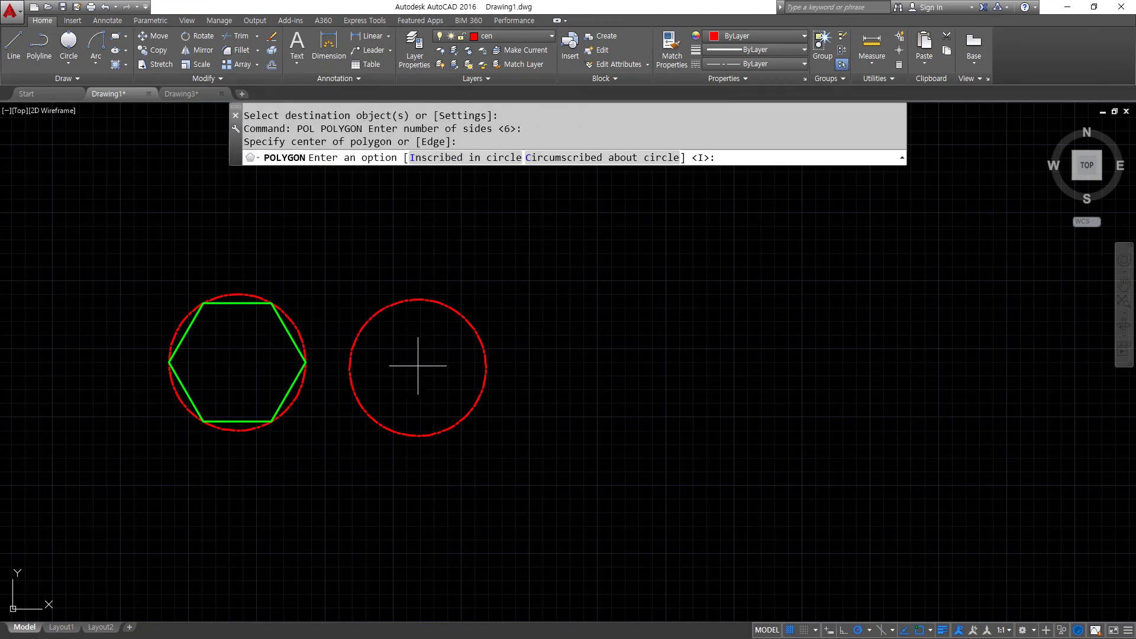
left_click(619, 159)
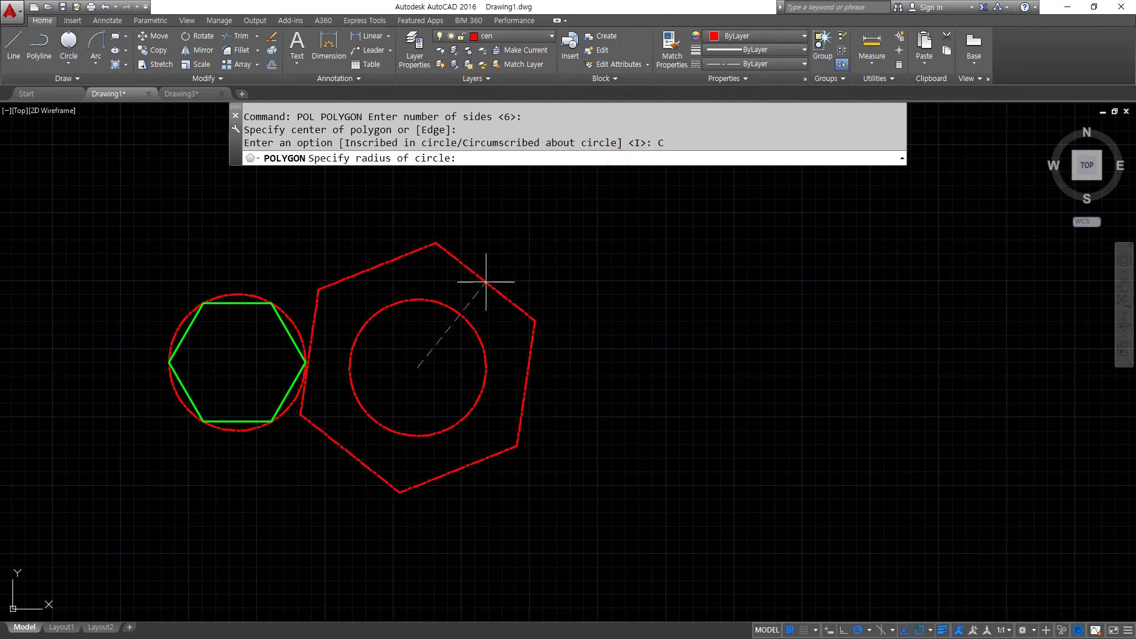
type("50")
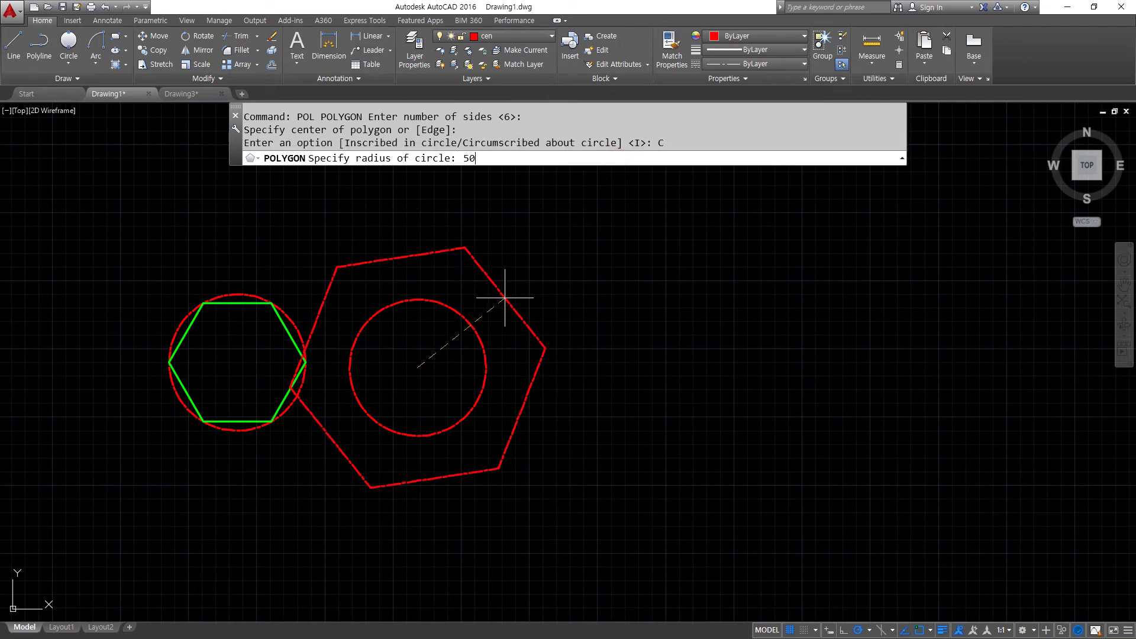
key("Return")
Match the circumscribed hexagon's properties to the green inscribed hexagon
type("ma")
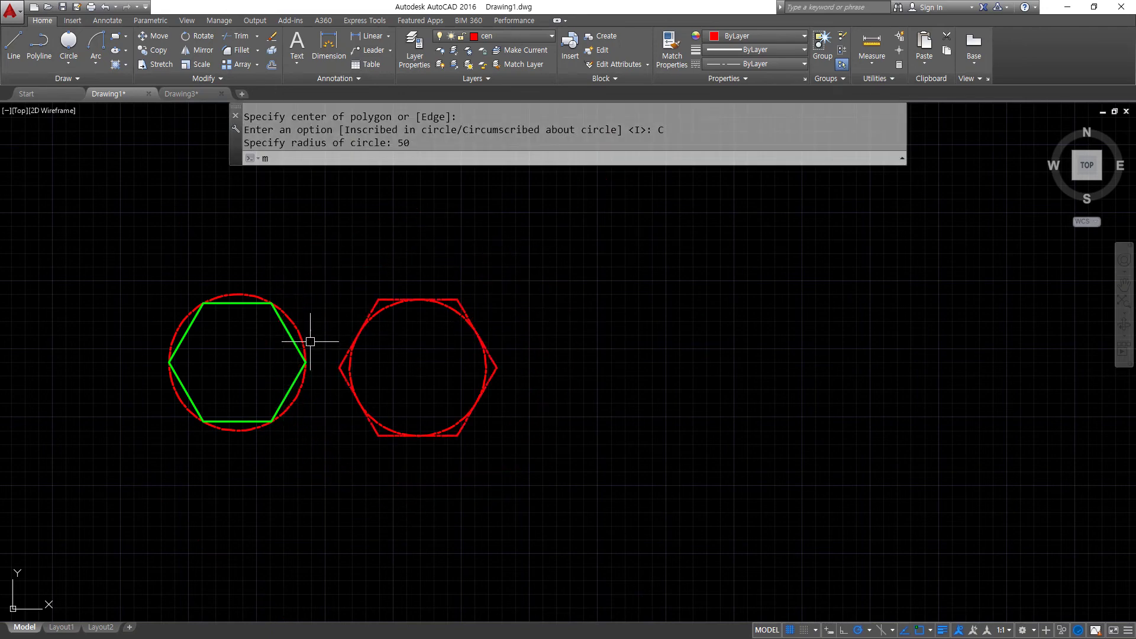
key("Return")
left_click(284, 333)
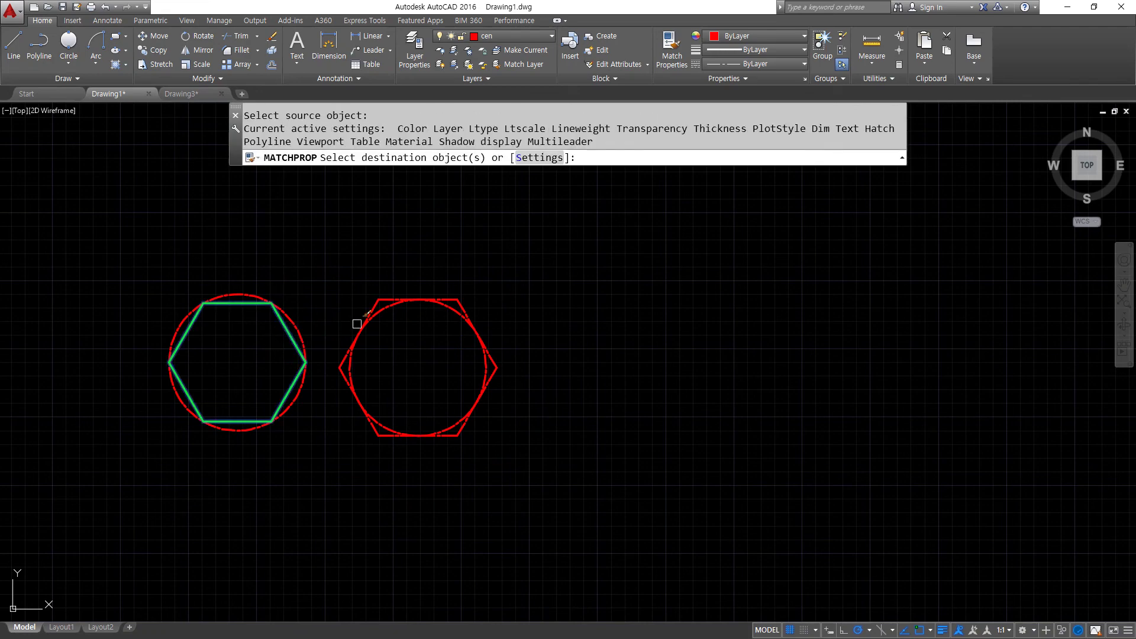
left_click(385, 298)
key("Return")
Erase both green hexagons, keeping the two circles
scroll(330, 325, "up", 4)
middle_click_drag(296, 358, 493, 315)
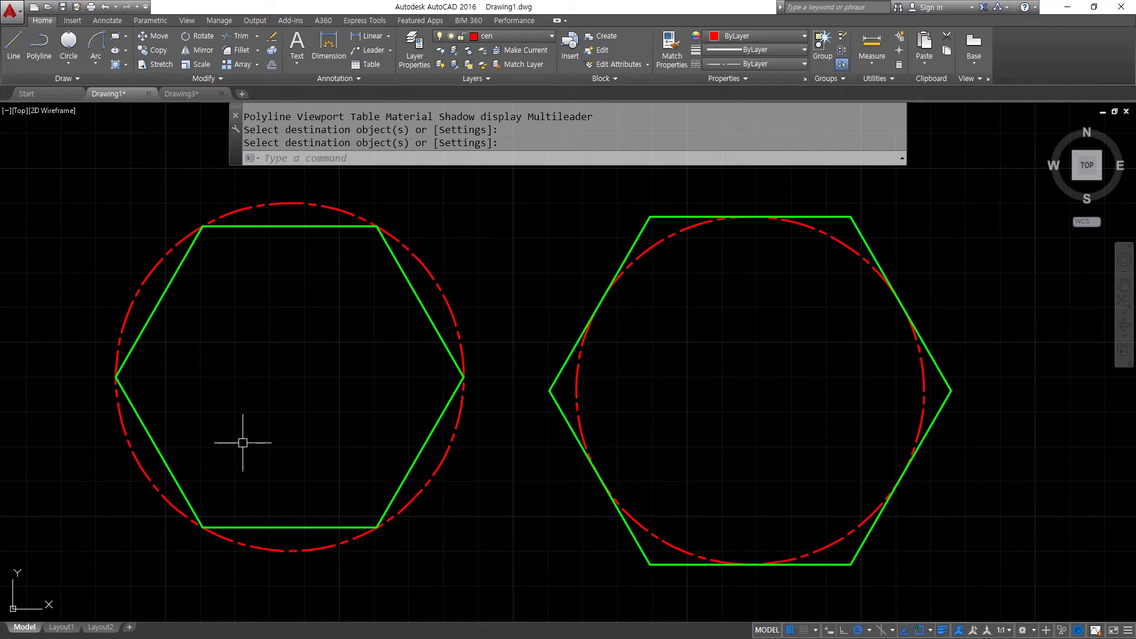
key("Escape")
left_click(407, 284)
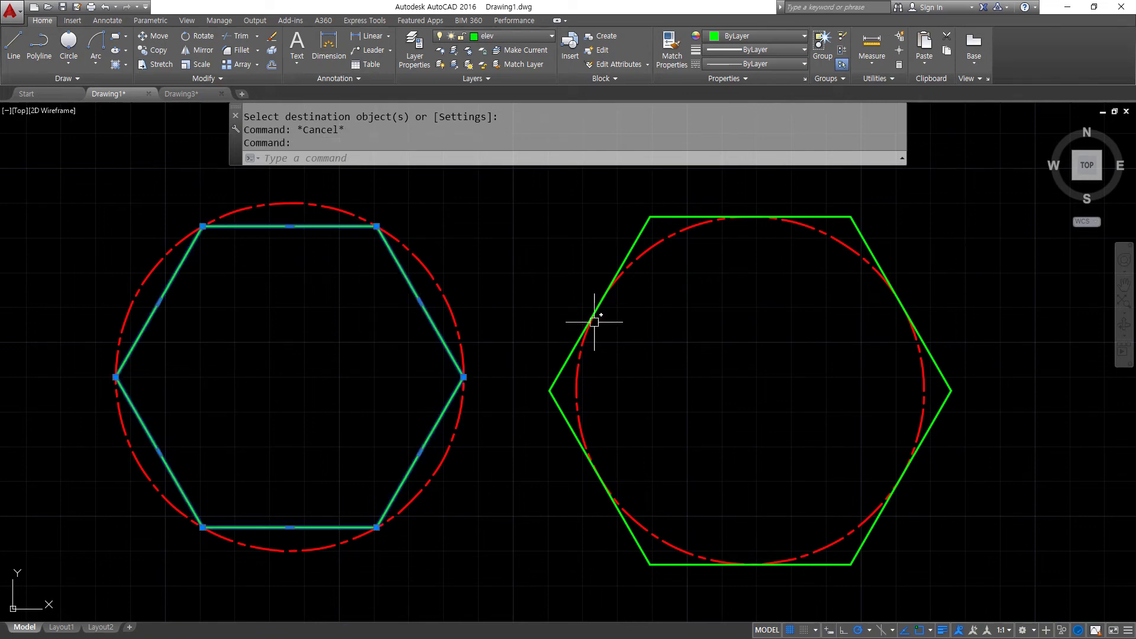
left_click(566, 368)
type("e")
key("Return")
type("pol")
key("Return")
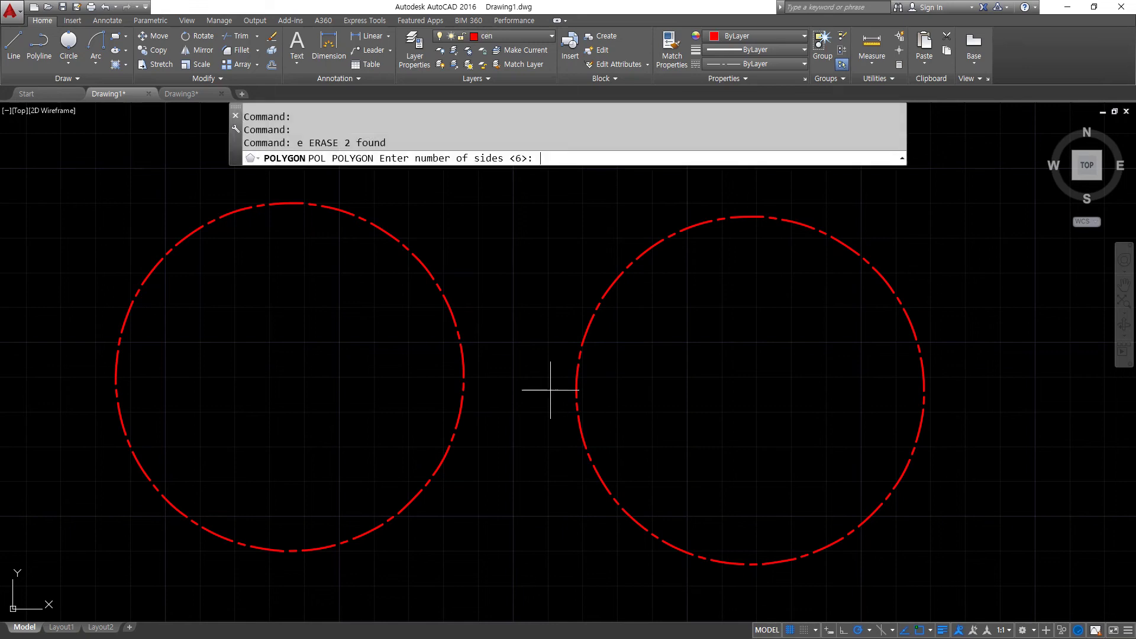
mouse_move(523, 137)
left_mouse_down()
mouse_move(500, 188)
mouse_move(521, 190)
left_mouse_up()
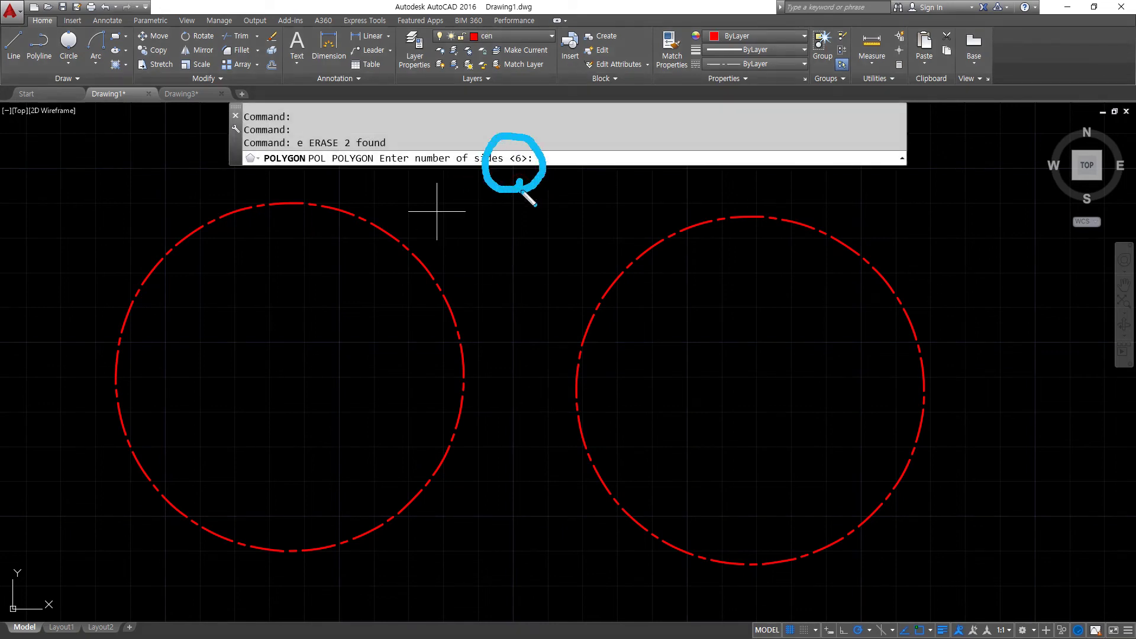
left_click_drag(552, 142, 551, 159)
key("Escape")
type("6")
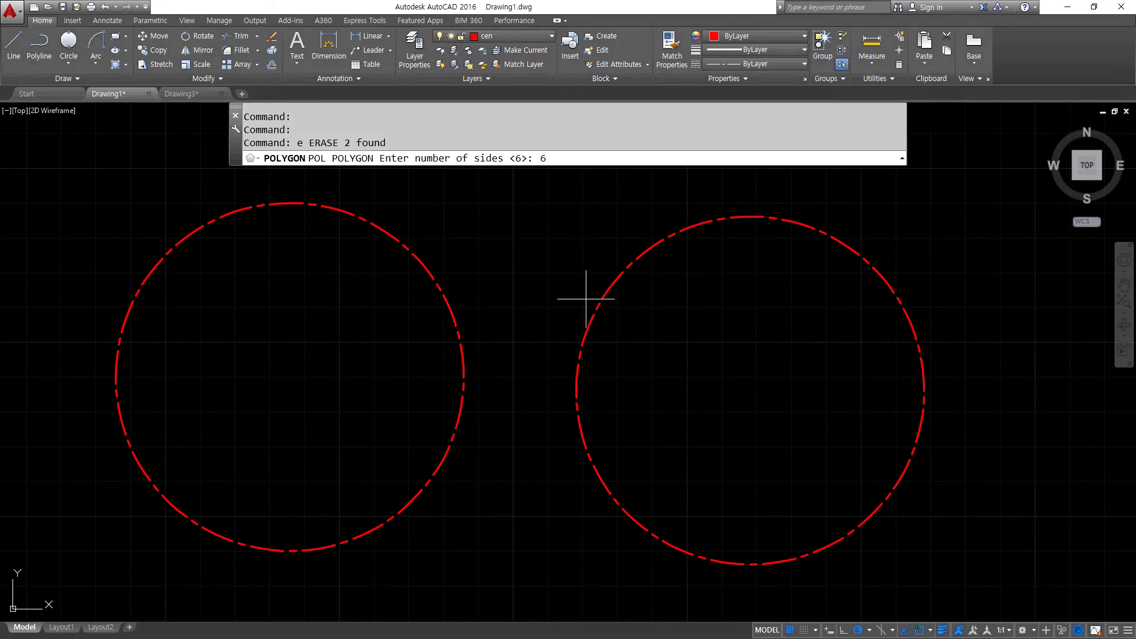
key("Return")
mouse_move(357, 168)
left_mouse_down()
mouse_move(461, 176)
mouse_move(373, 174)
left_mouse_up()
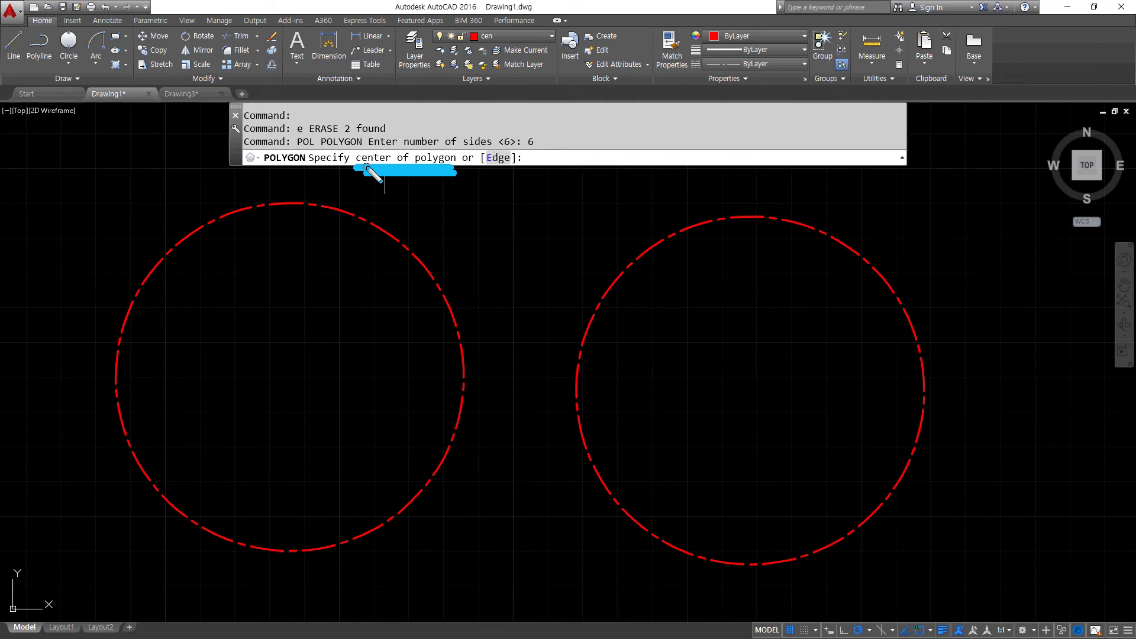
key("Escape")
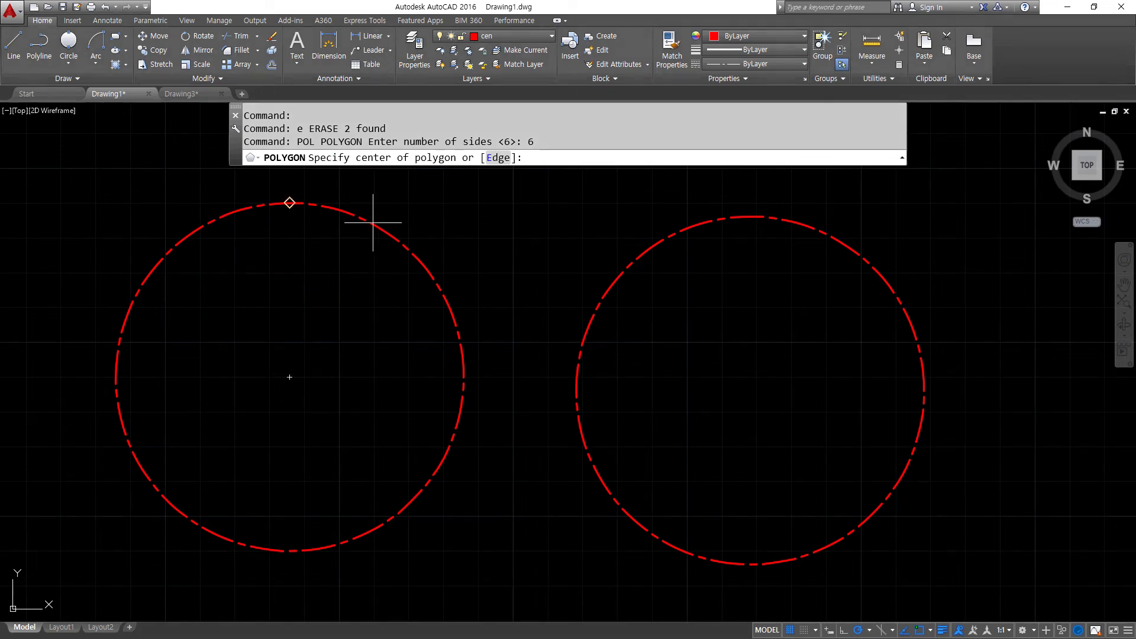
left_click(289, 376)
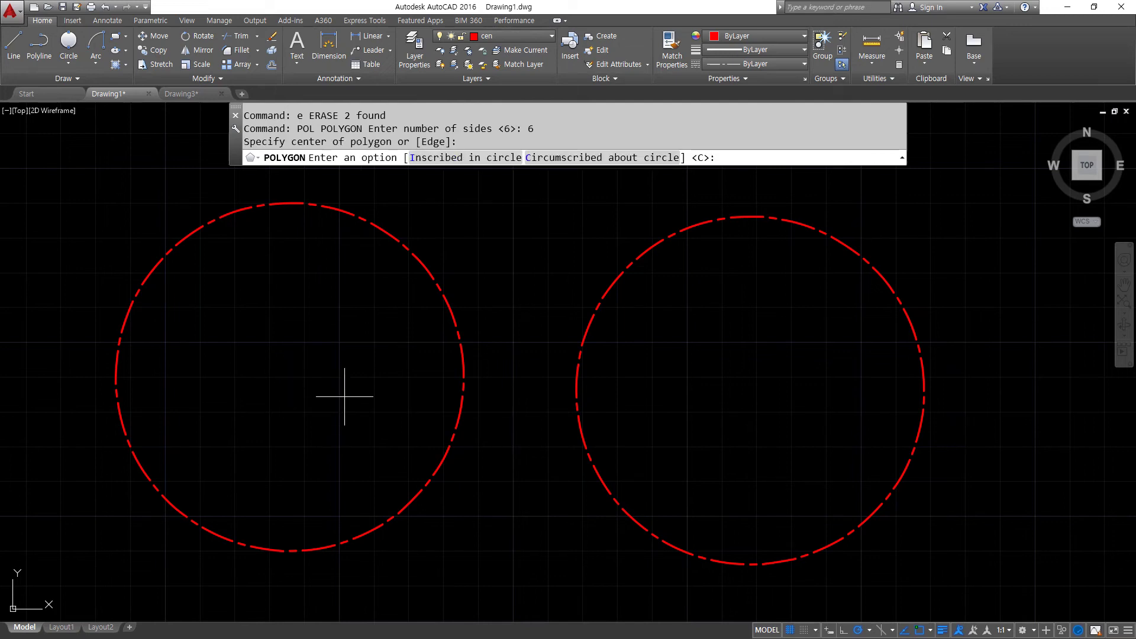
mouse_move(481, 190)
left_mouse_down()
mouse_move(391, 177)
mouse_move(563, 185)
mouse_move(468, 201)
left_mouse_up()
key("Escape")
key("super+plus")
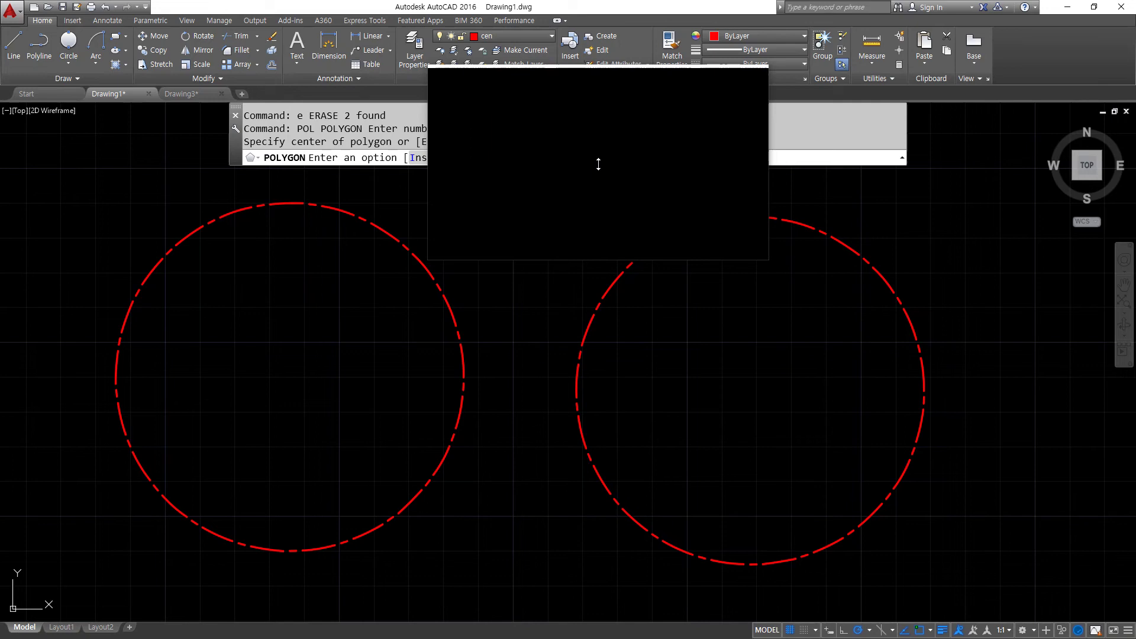
left_click_drag(599, 164, 449, 158)
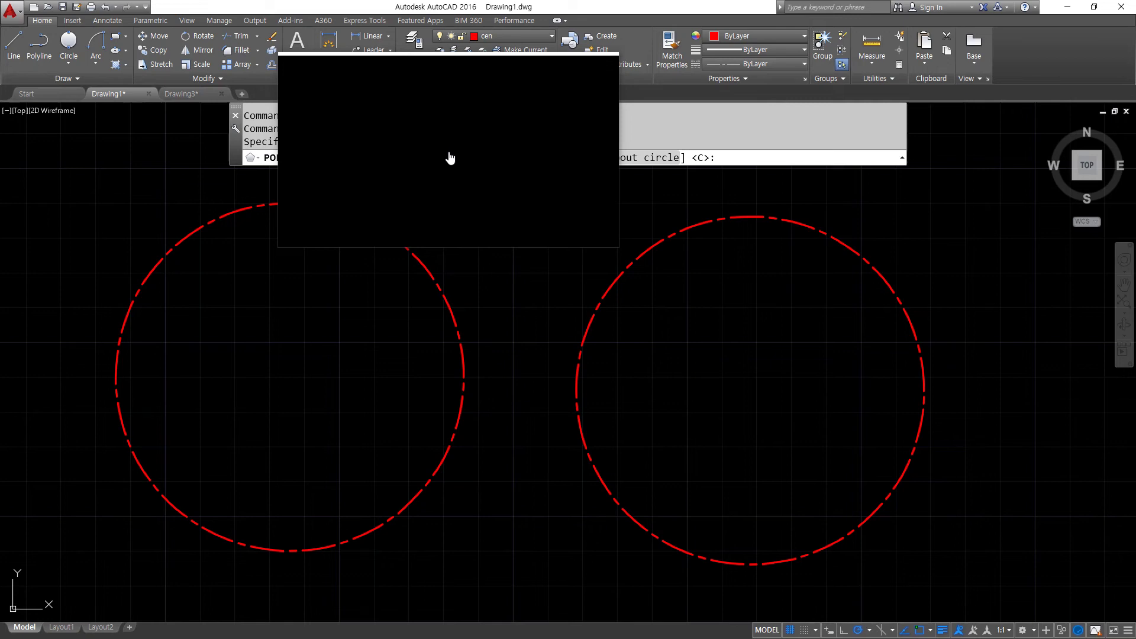
key("Escape")
key("Escape")
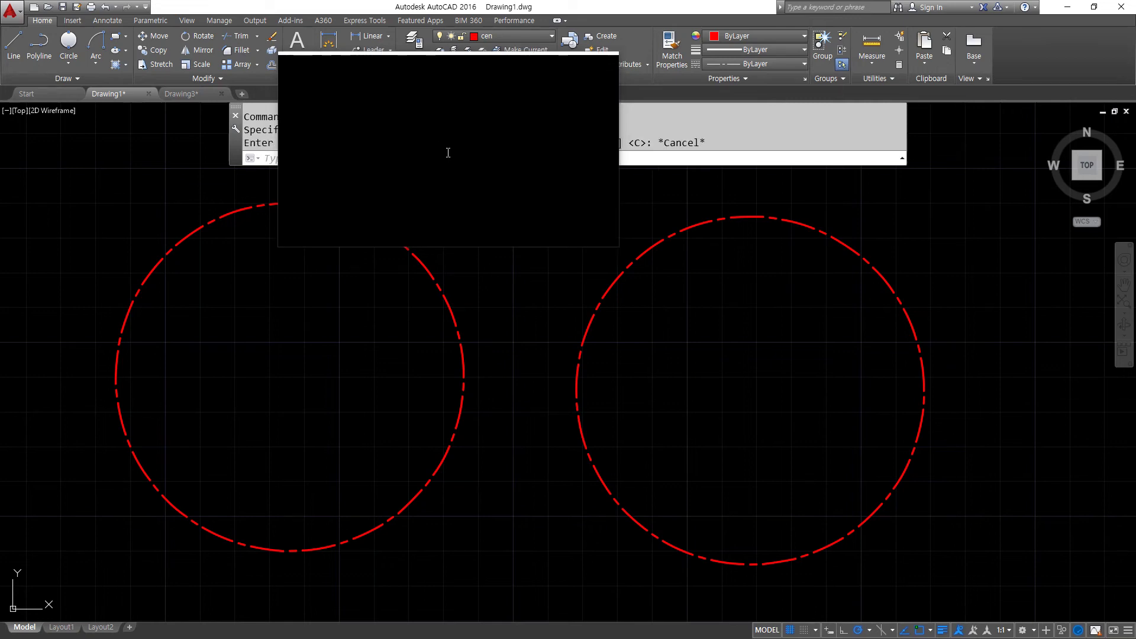
Draw a six-sided polygon at the left circle's centre, using the Inscribed in circle option and radius 50
key("Return")
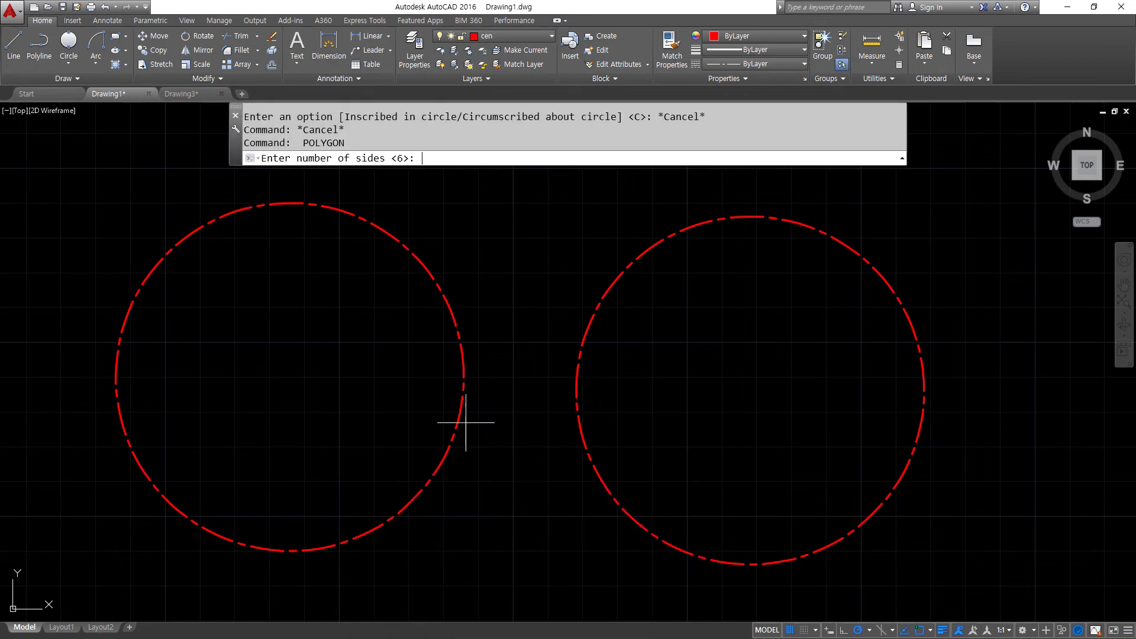
key("Return")
left_click(291, 373)
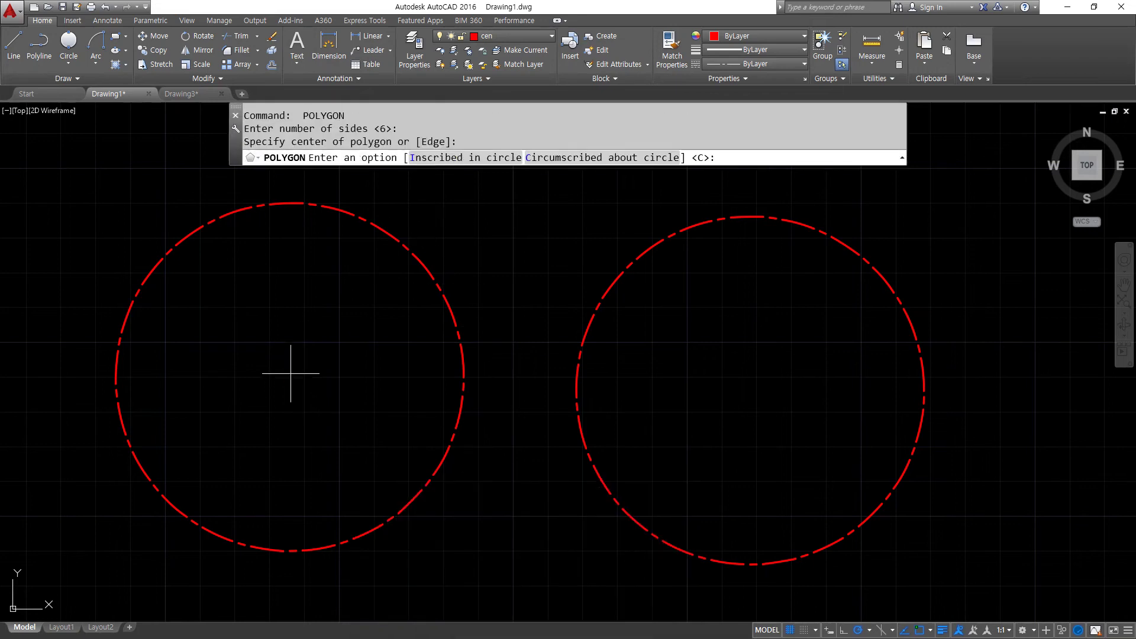
left_click(469, 158)
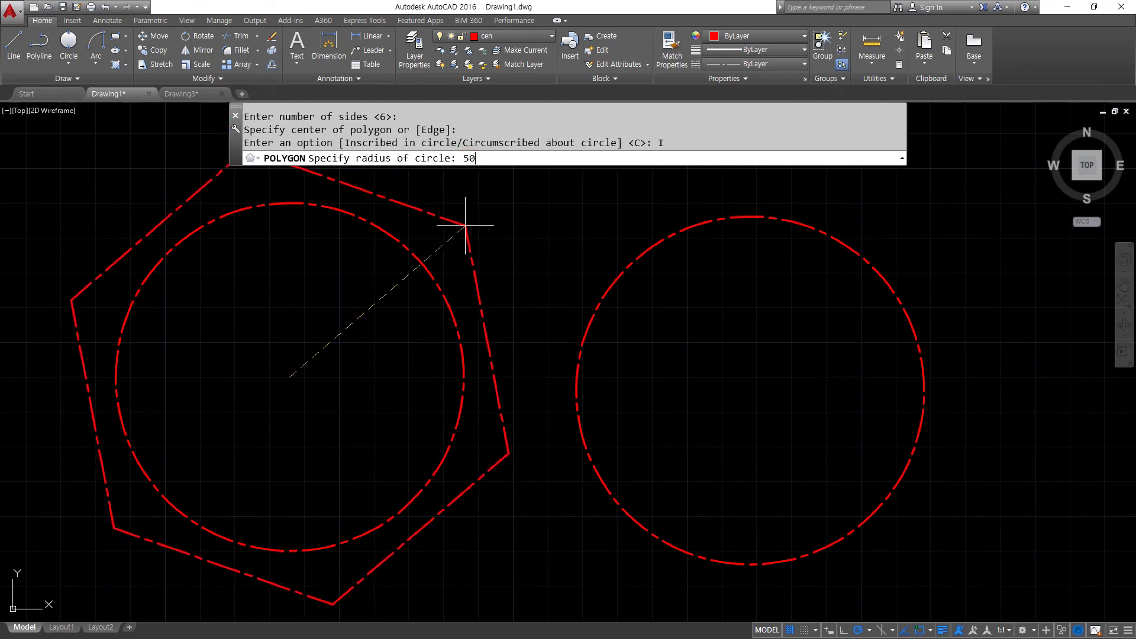
key("Return")
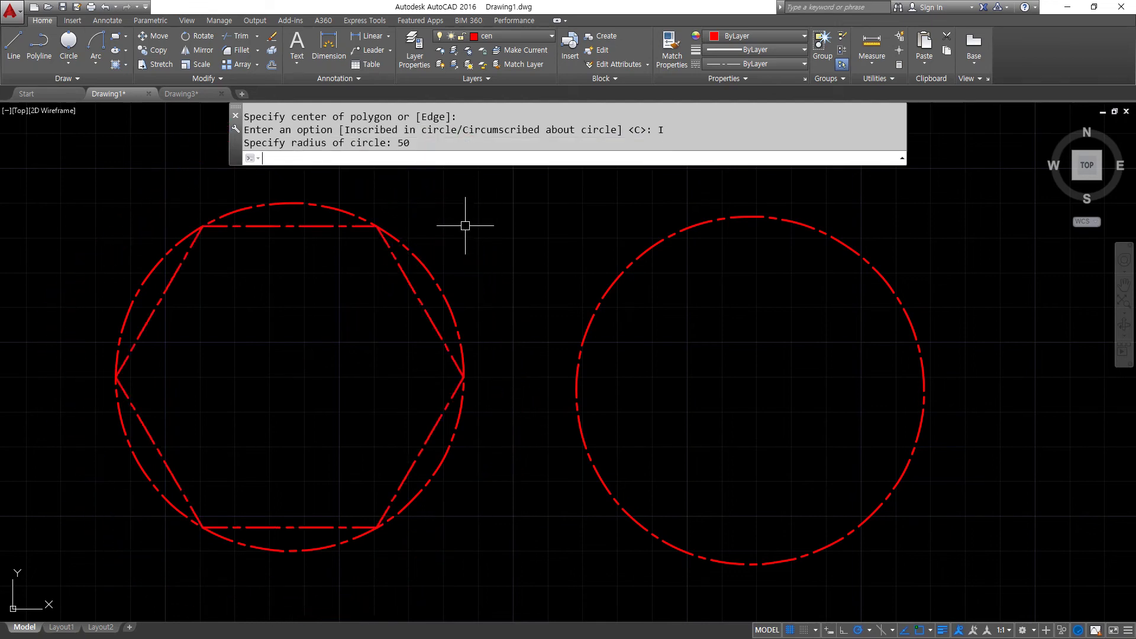
Move the hexagon and both circles to the elev layer, clear the selection and make elev the current layer
left_click(426, 282)
left_click(568, 286)
left_click(720, 405)
left_click(339, 286)
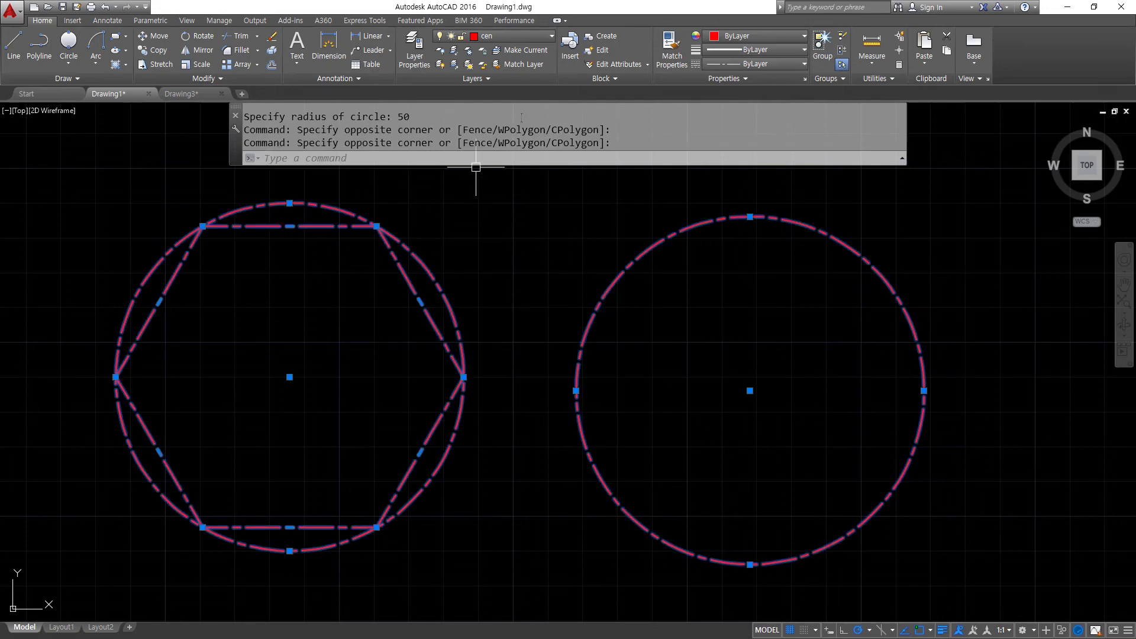
left_click(509, 36)
left_click(495, 78)
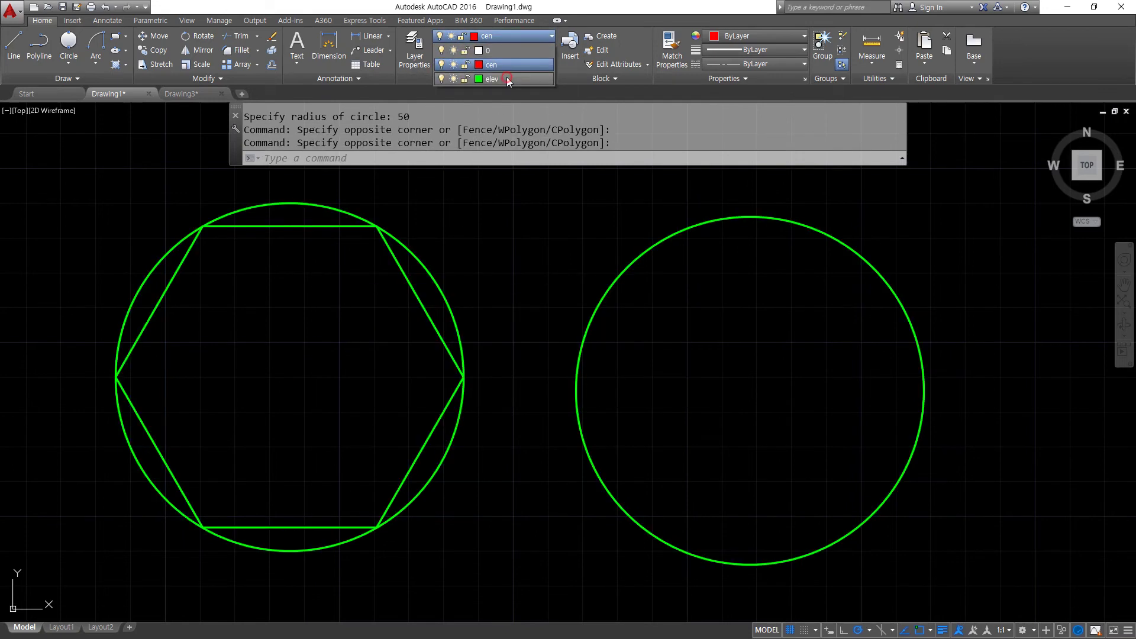
key("Escape")
key("Escape")
key("Escape")
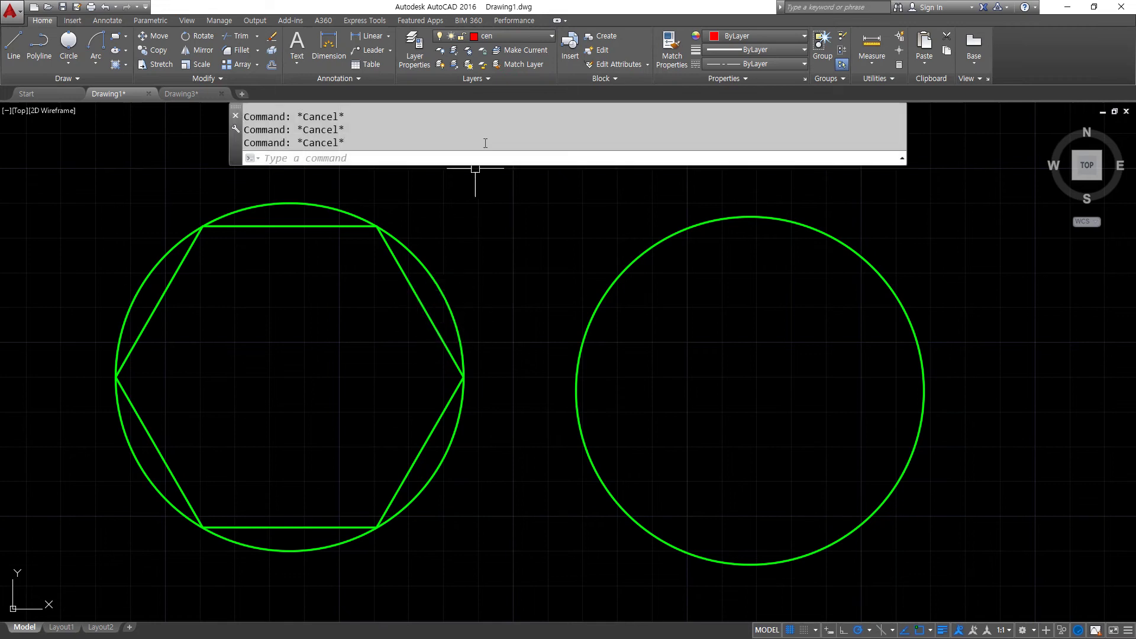
left_click(511, 37)
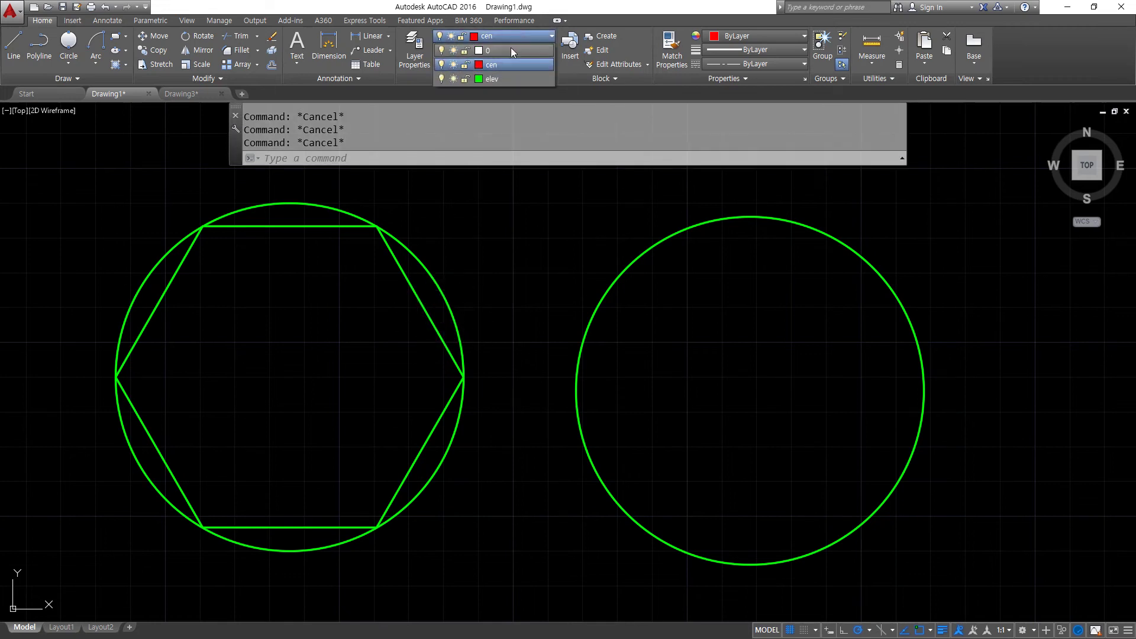
left_click(497, 78)
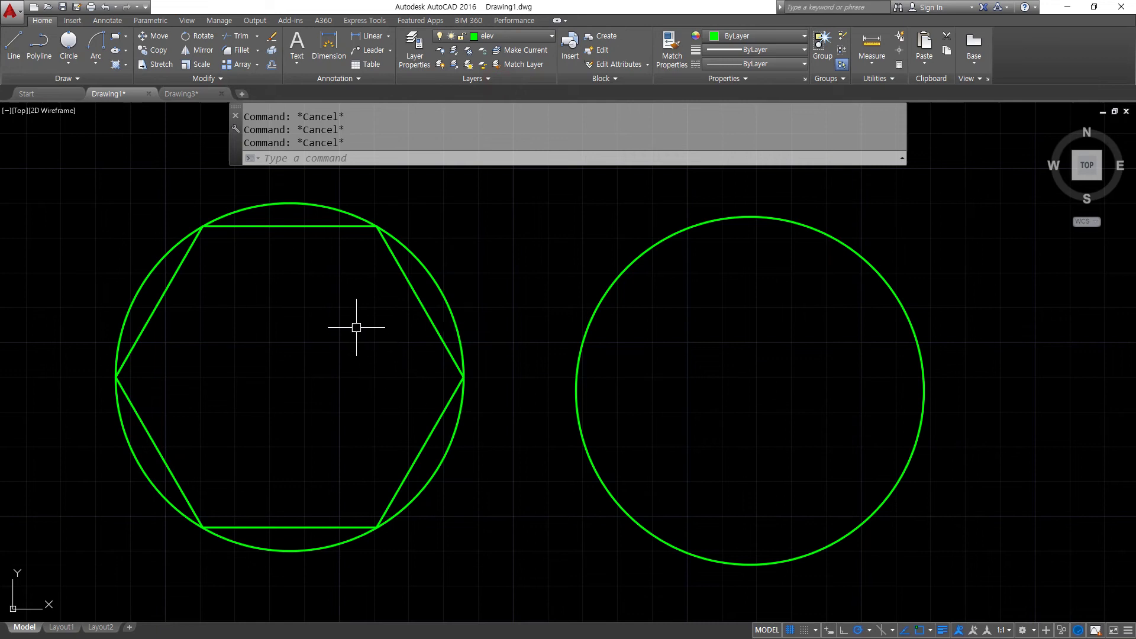
Draw a six-sided polygon at the right circle's centre, using the Circumscribed about circle option and radius 50
type("pol")
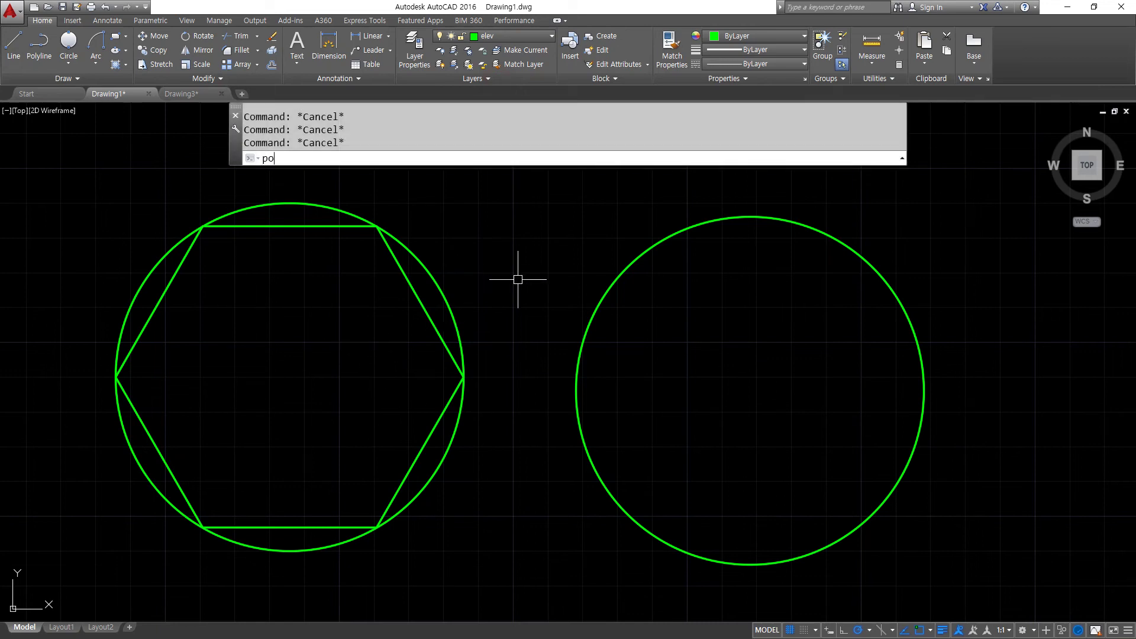
key("Return")
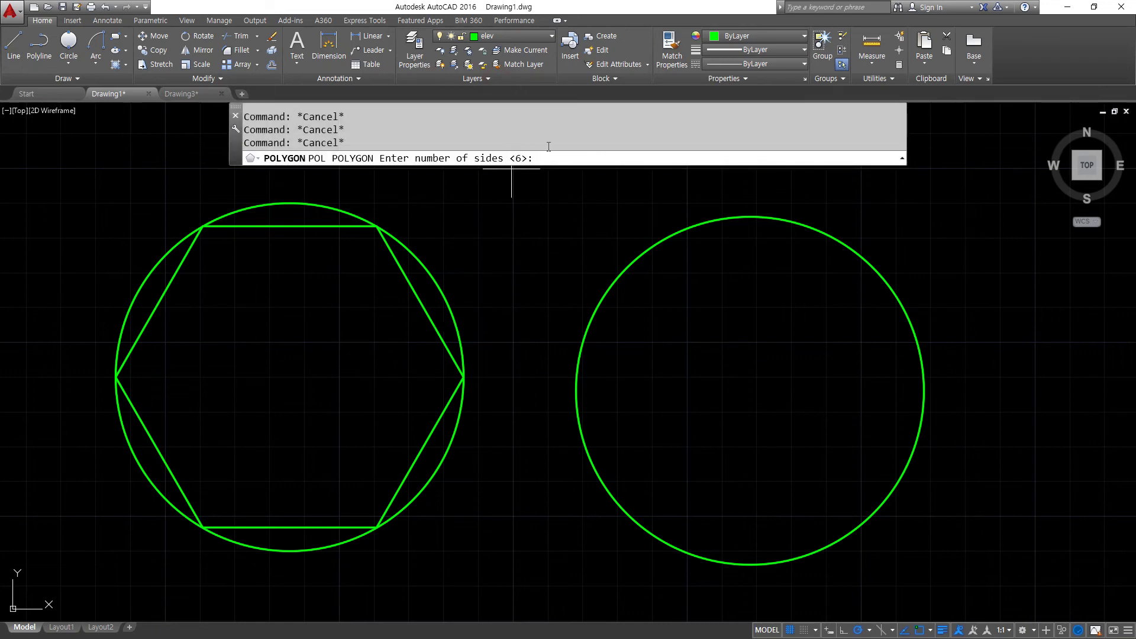
key("Return")
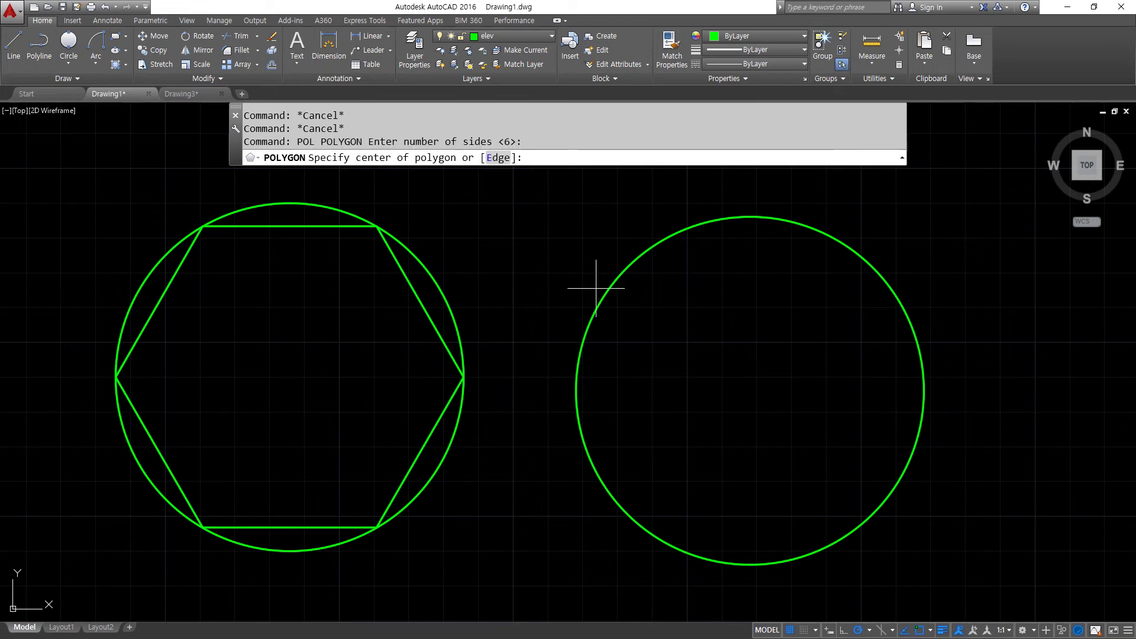
left_click(750, 391)
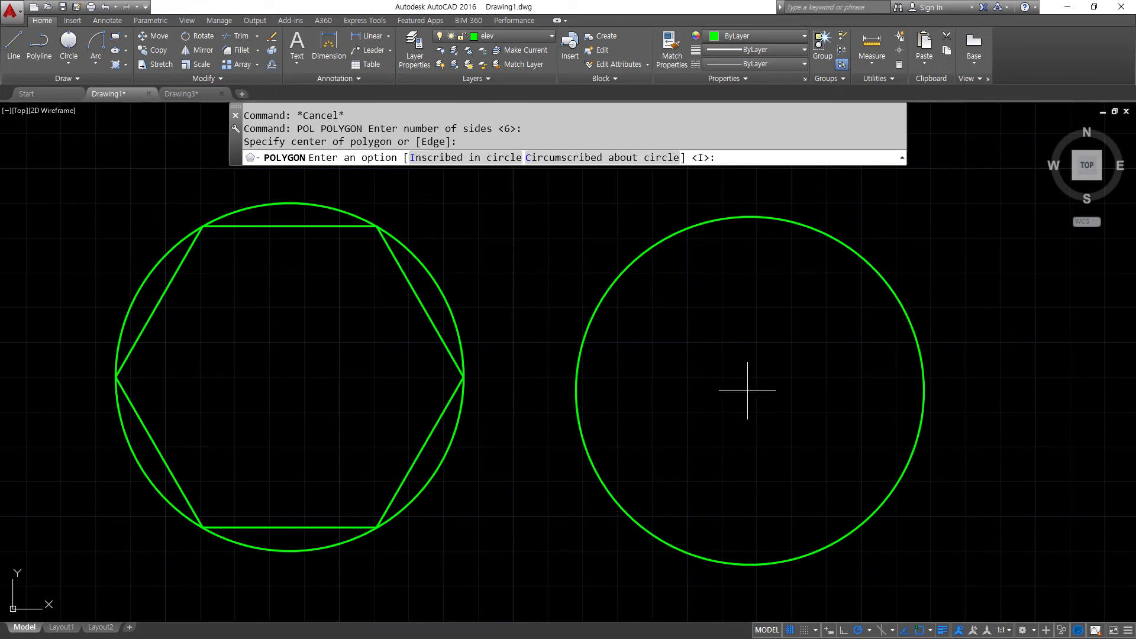
left_click(596, 158)
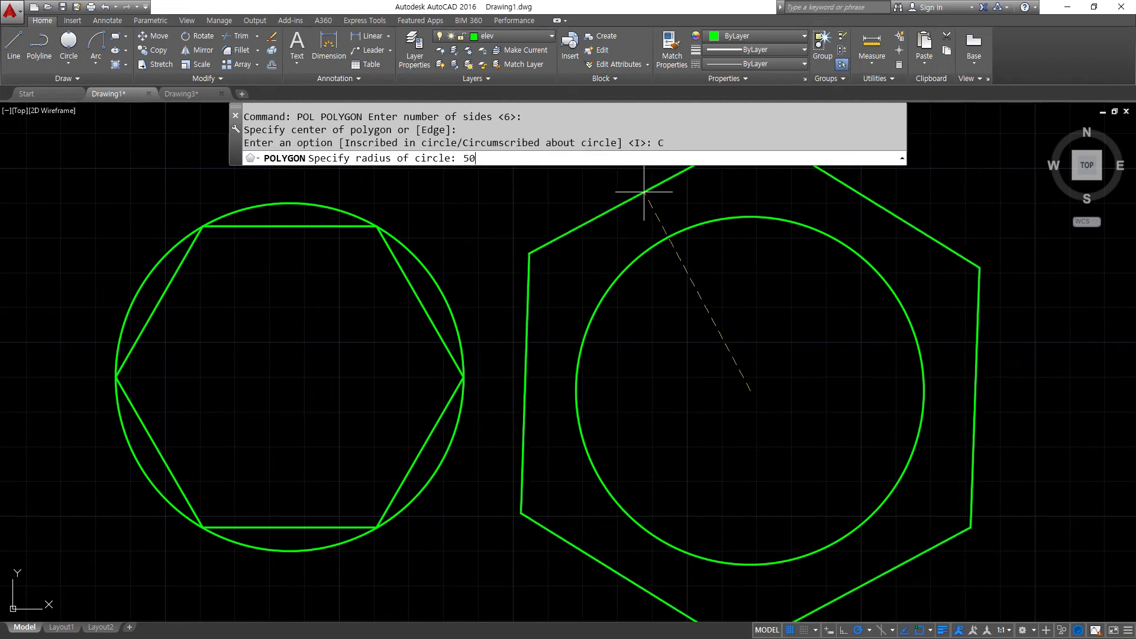
key("Return")
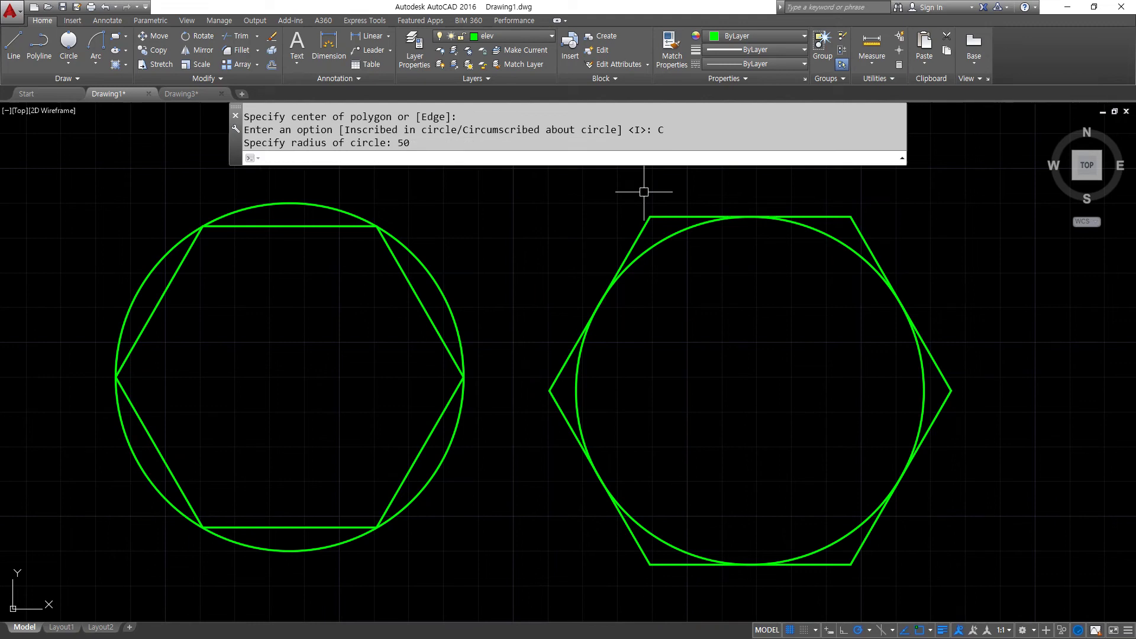
scroll(497, 284, "down", 3)
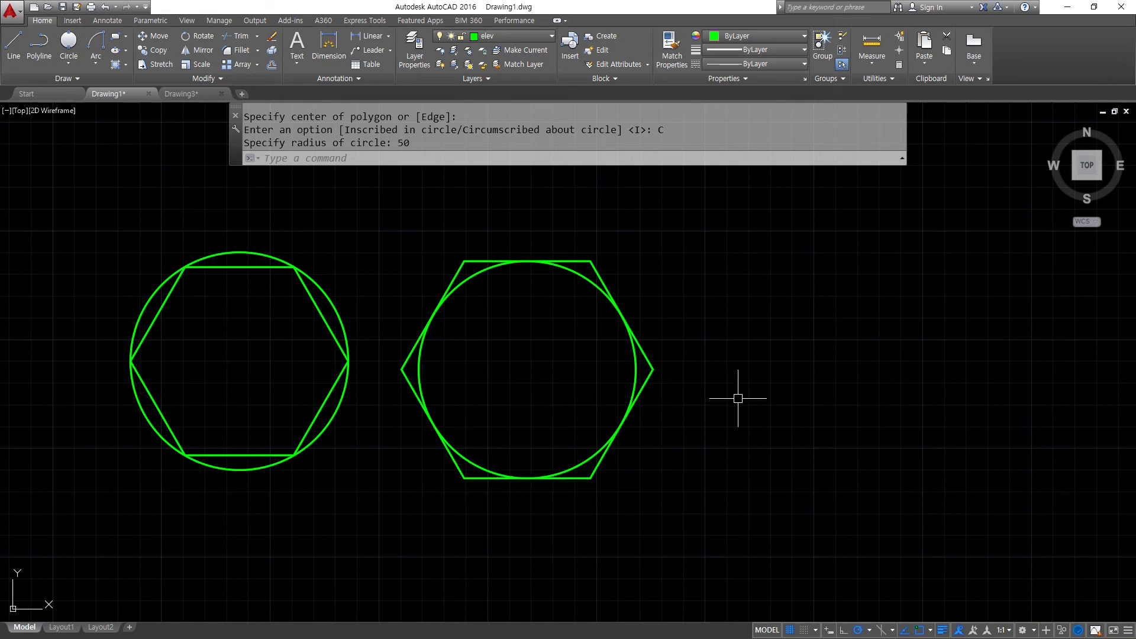
middle_click_drag(738, 396, 673, 387)
type("pol")
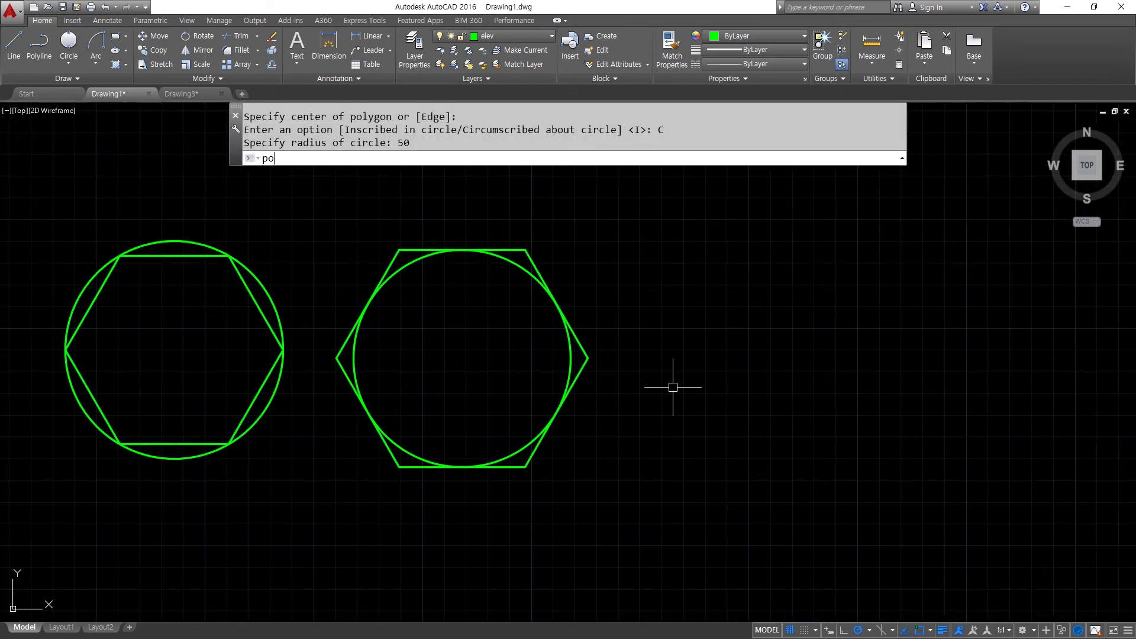
key("Return")
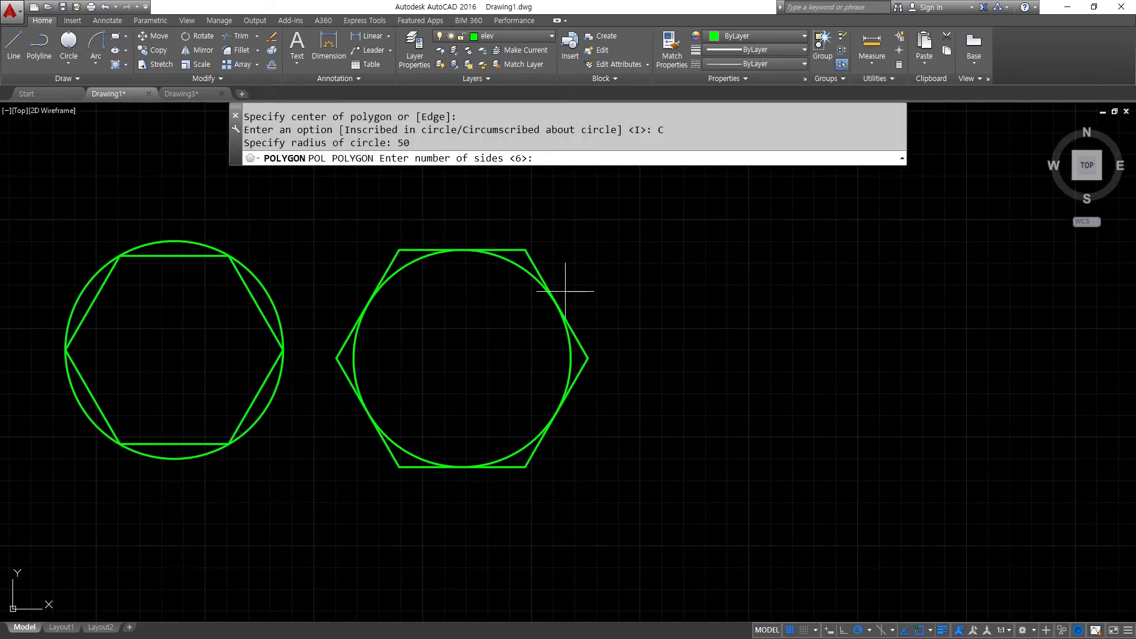
key("Return")
mouse_move(511, 186)
left_mouse_down()
mouse_move(469, 172)
mouse_move(503, 190)
mouse_move(533, 169)
mouse_move(516, 180)
left_mouse_up()
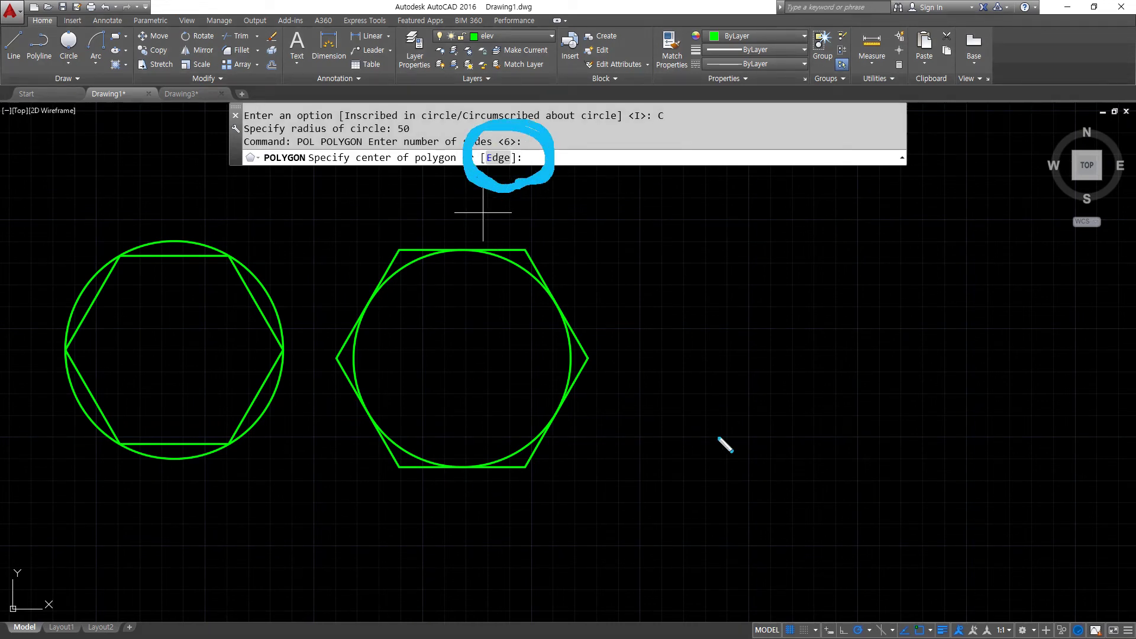
left_click_drag(713, 467, 897, 467)
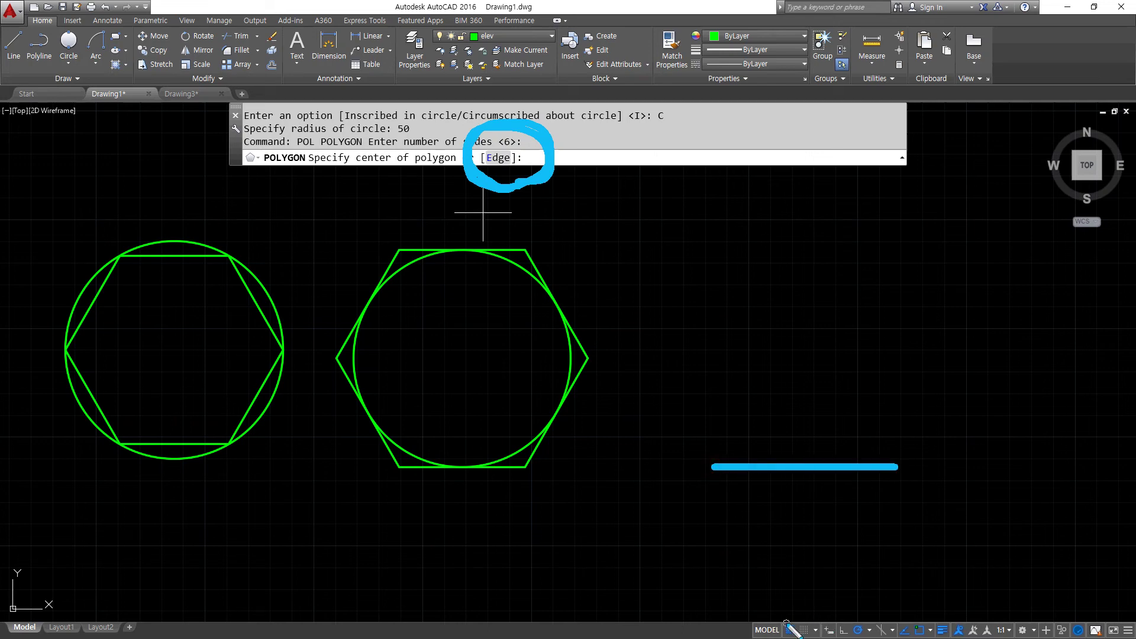
key("Escape")
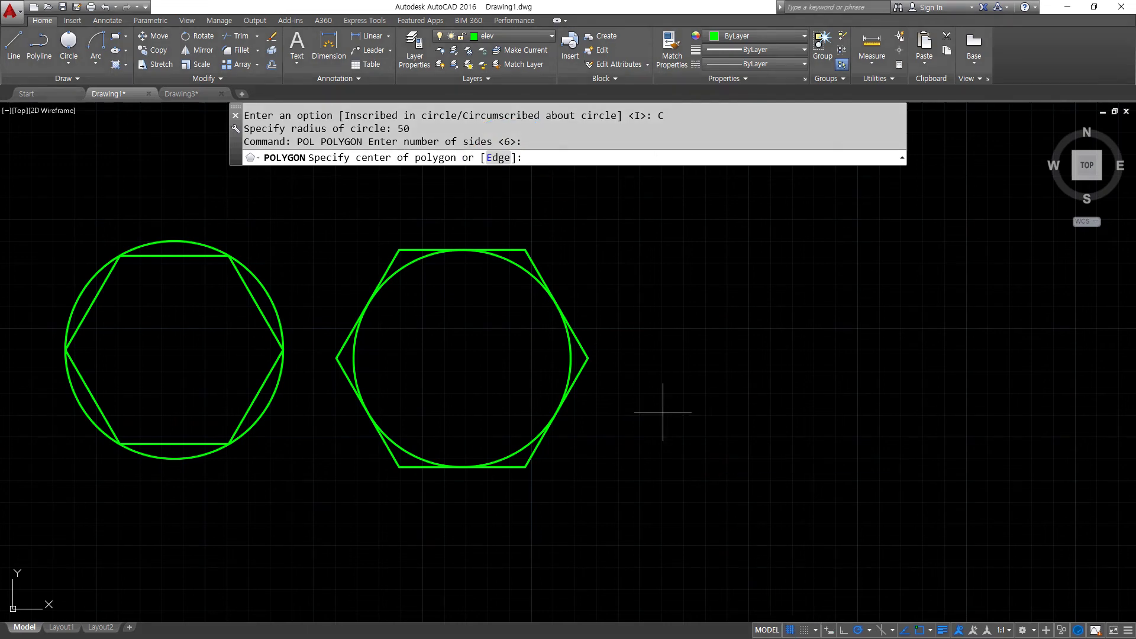
left_click(499, 158)
left_click_drag(361, 171, 502, 171)
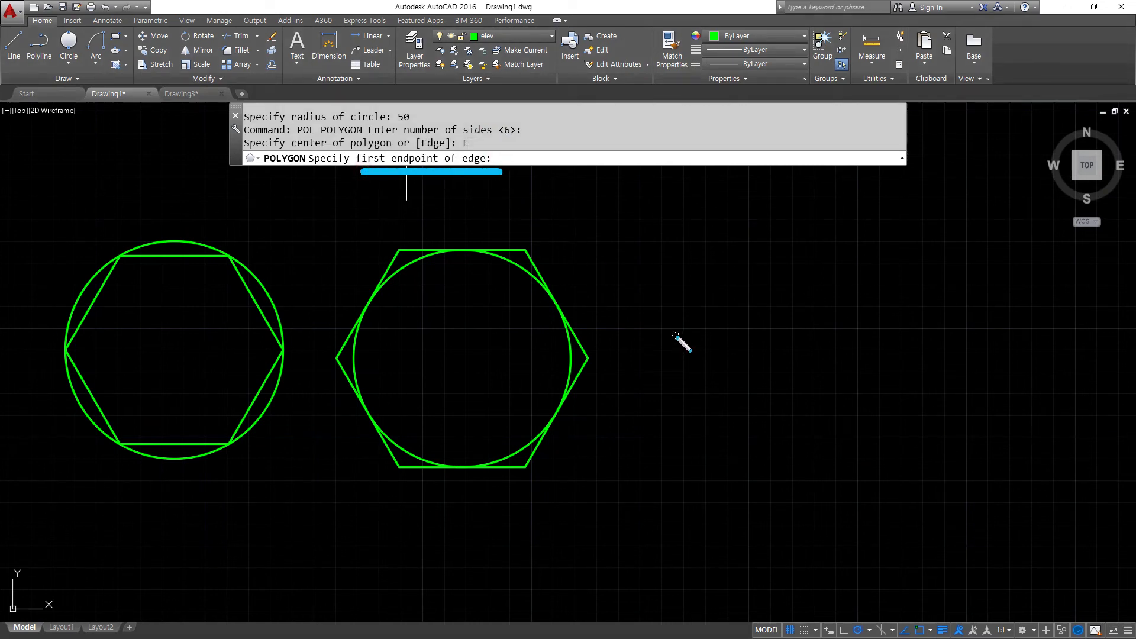
key("Escape")
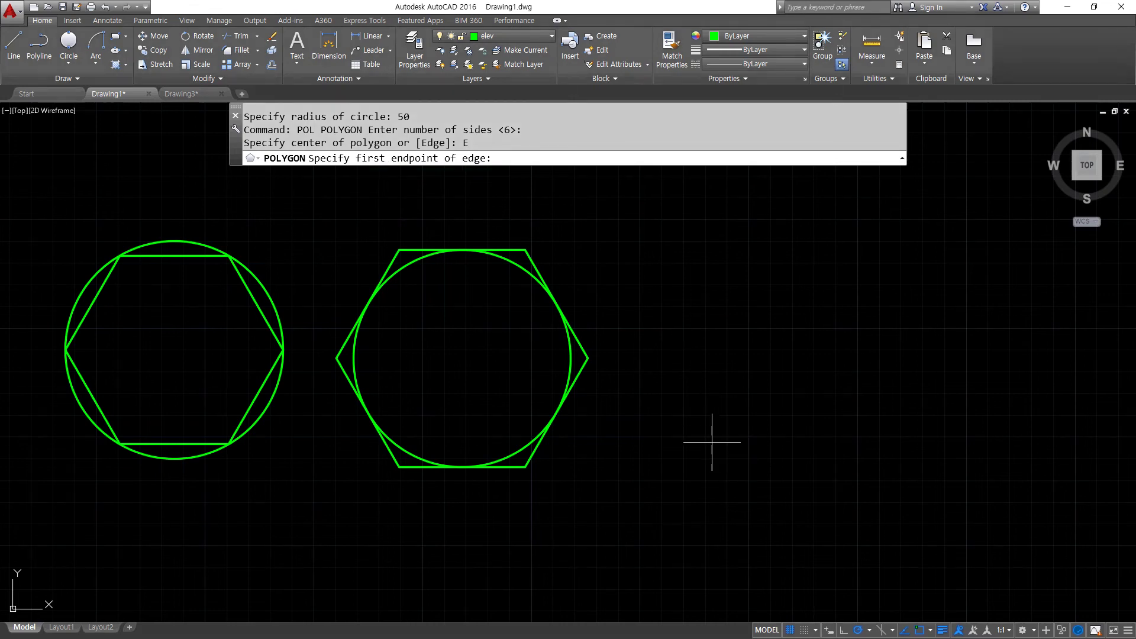
left_click(744, 457)
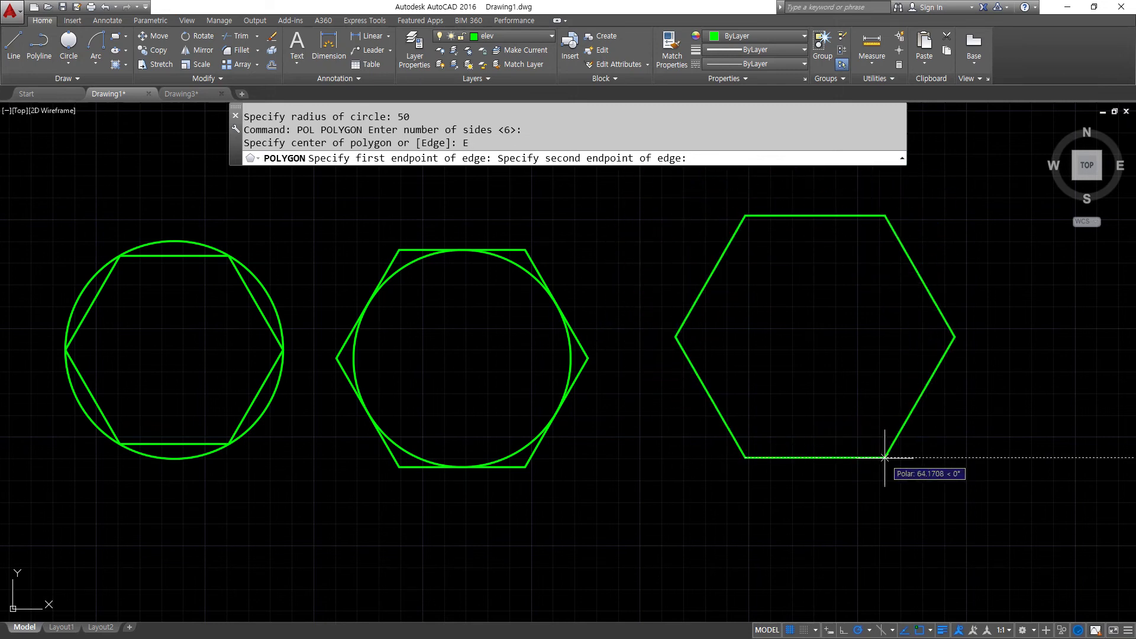
type("@50<0")
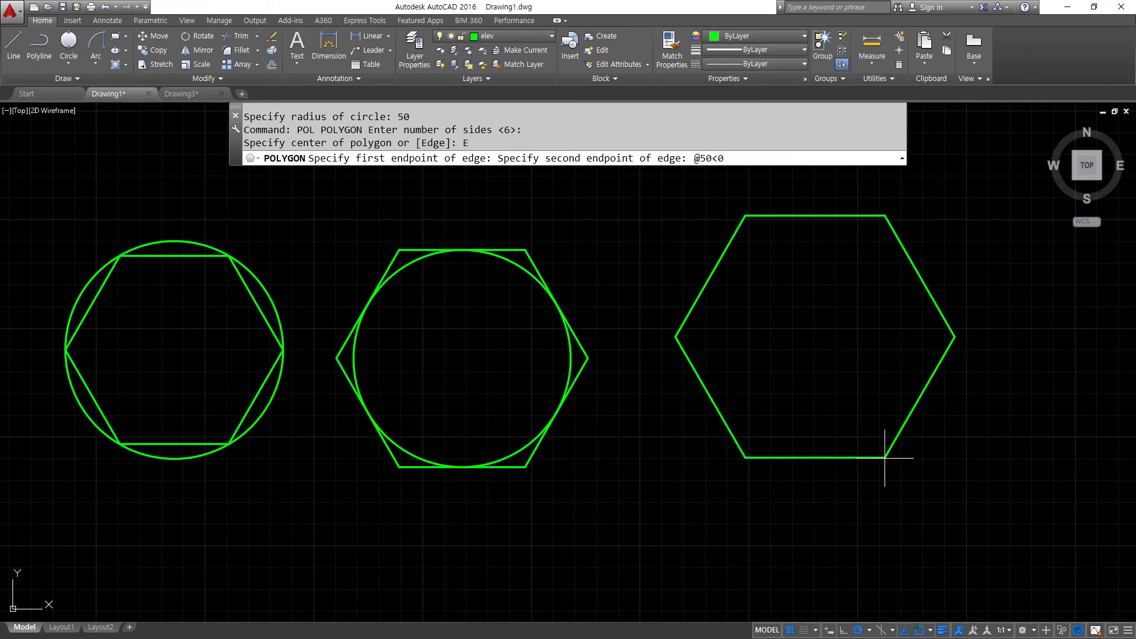
key("Return")
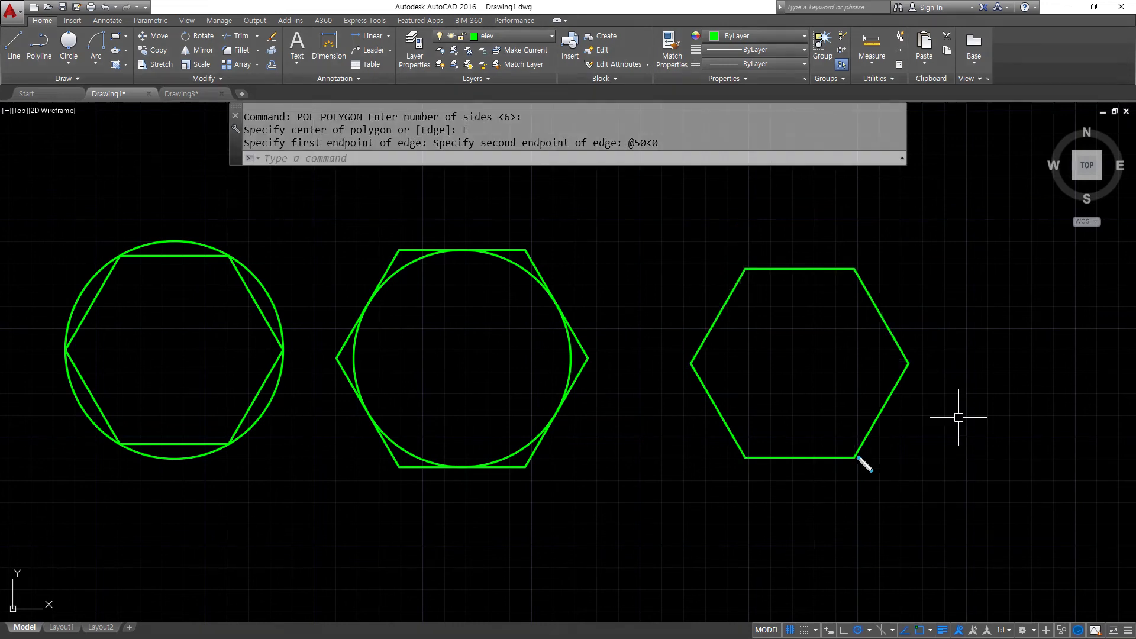
mouse_move(878, 550)
left_mouse_down()
mouse_move(656, 355)
mouse_move(1051, 429)
mouse_move(876, 553)
left_mouse_up()
key("e")
mouse_move(829, 521)
left_mouse_down()
mouse_move(680, 418)
mouse_move(994, 396)
mouse_move(787, 514)
left_mouse_up()
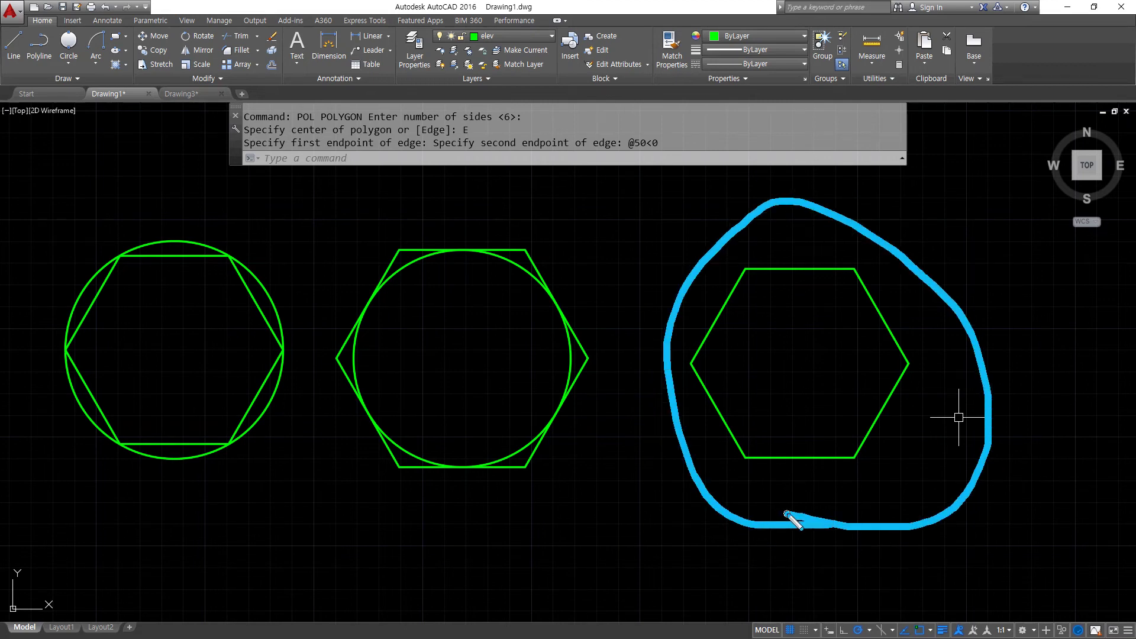
key("Escape")
Draw a three-sided polygon with the Edge option beside the standalone hexagon, giving it a horizontal base edge of 100
scroll(764, 479, "down", 2)
mouse_move(763, 479)
middle_mouse_down()
mouse_move(572, 456)
mouse_move(388, 460)
middle_mouse_up()
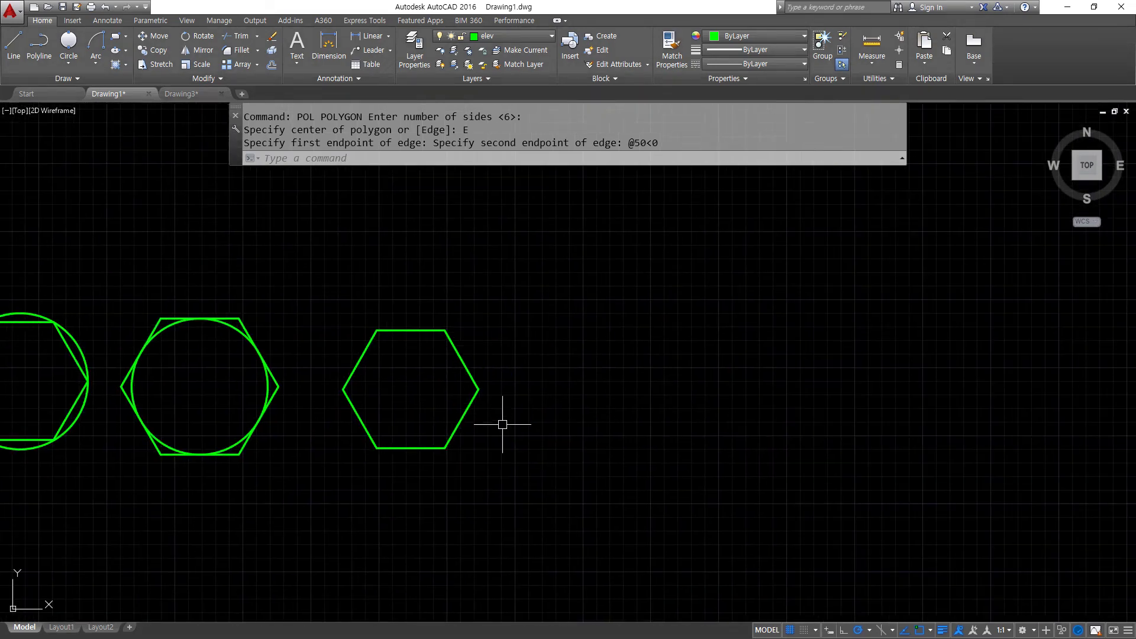
type("pol")
key("Return")
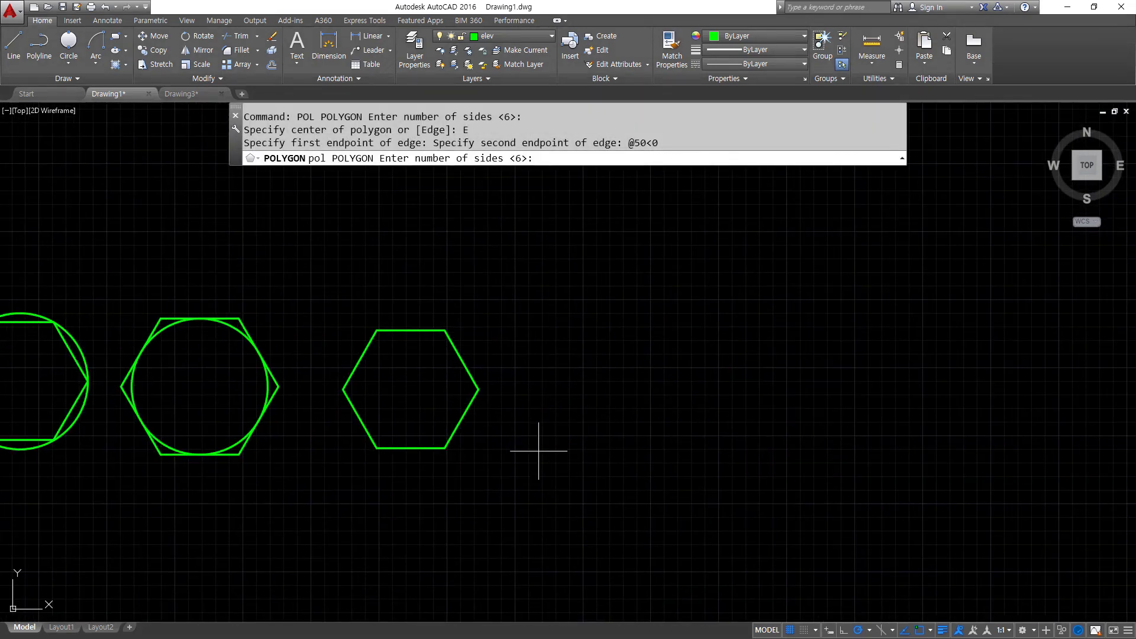
type("3")
key("Return")
type("e")
key("Return")
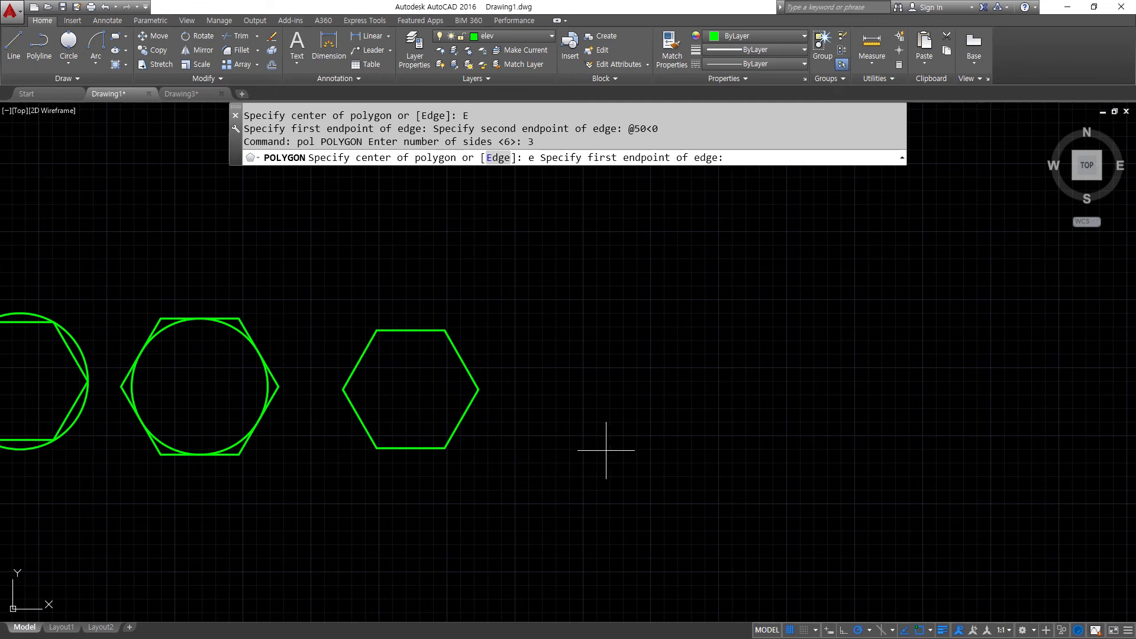
left_click(598, 439)
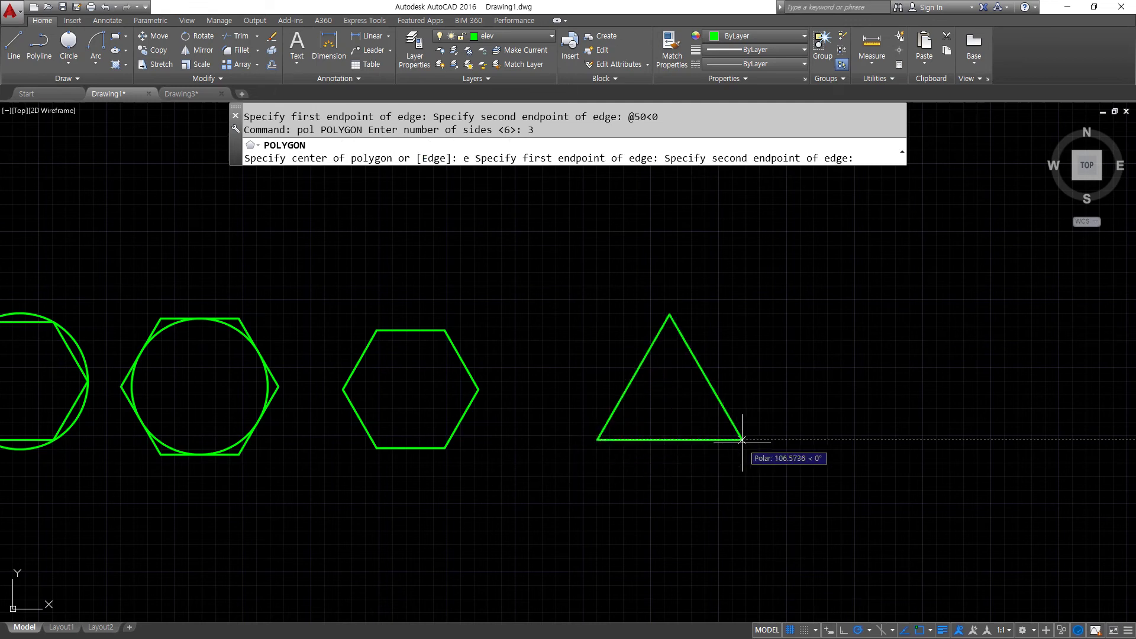
type("100")
key("Return")
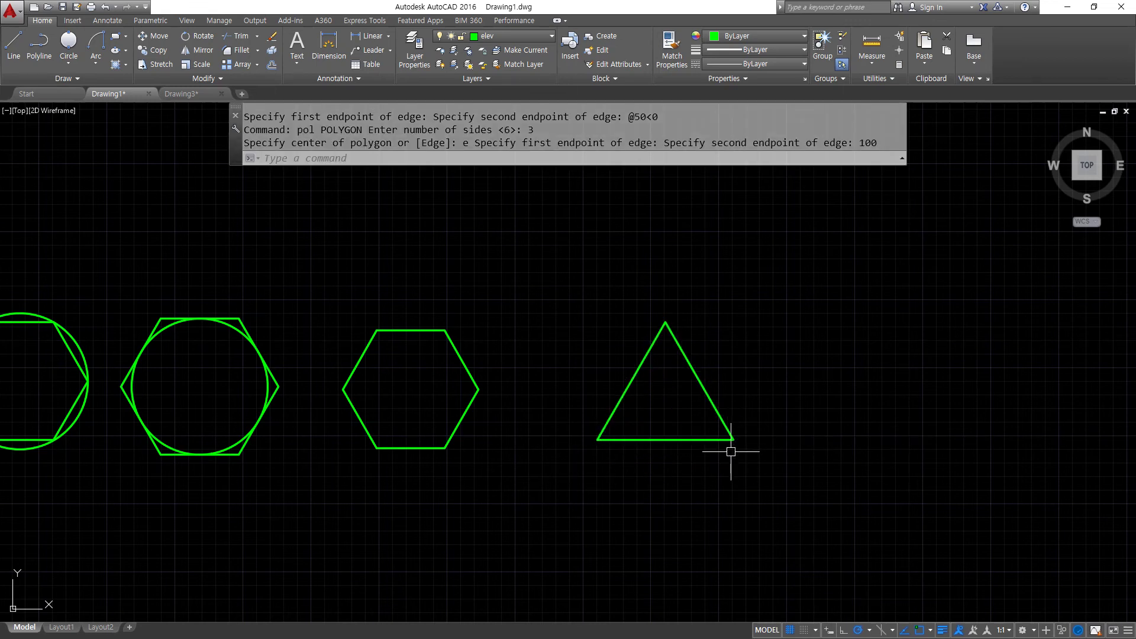
Draw a four-sided polygon with the Edge option, using both endpoints of the triangle's base as its edge
type("pol")
key("Return")
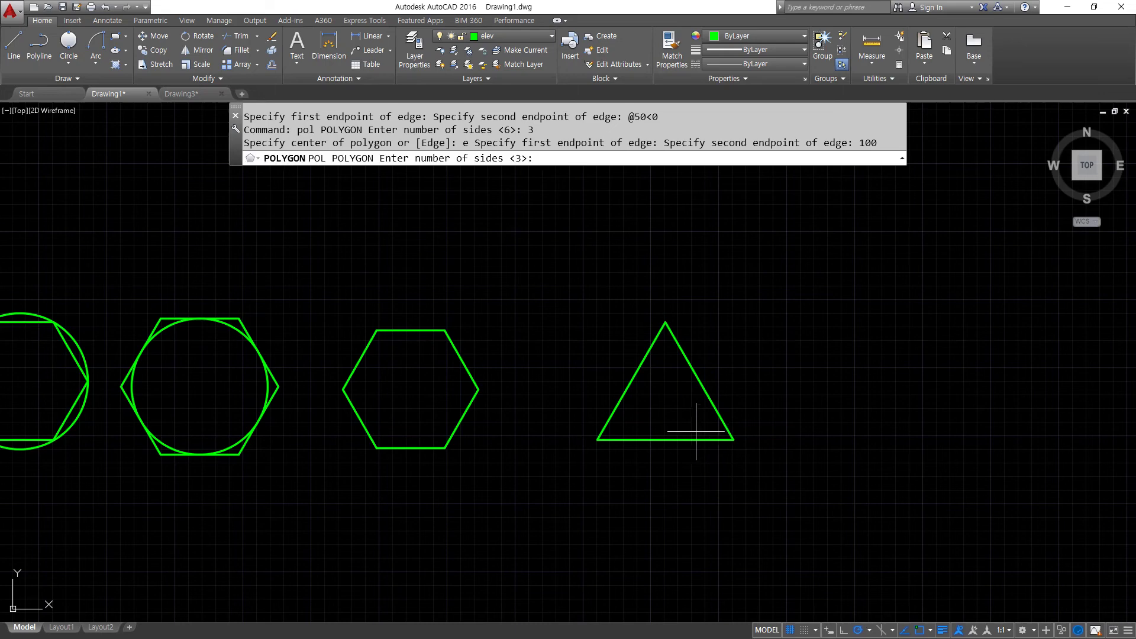
type("4")
key("Return")
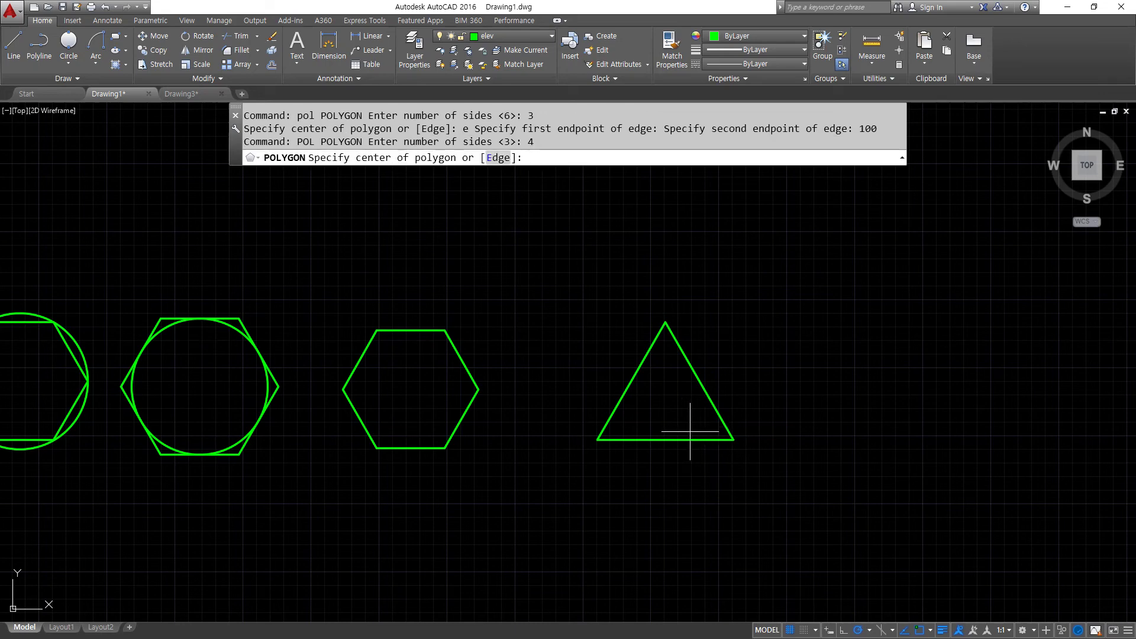
type("e")
key("Return")
left_click(597, 439)
left_click(733, 439)
key("Return")
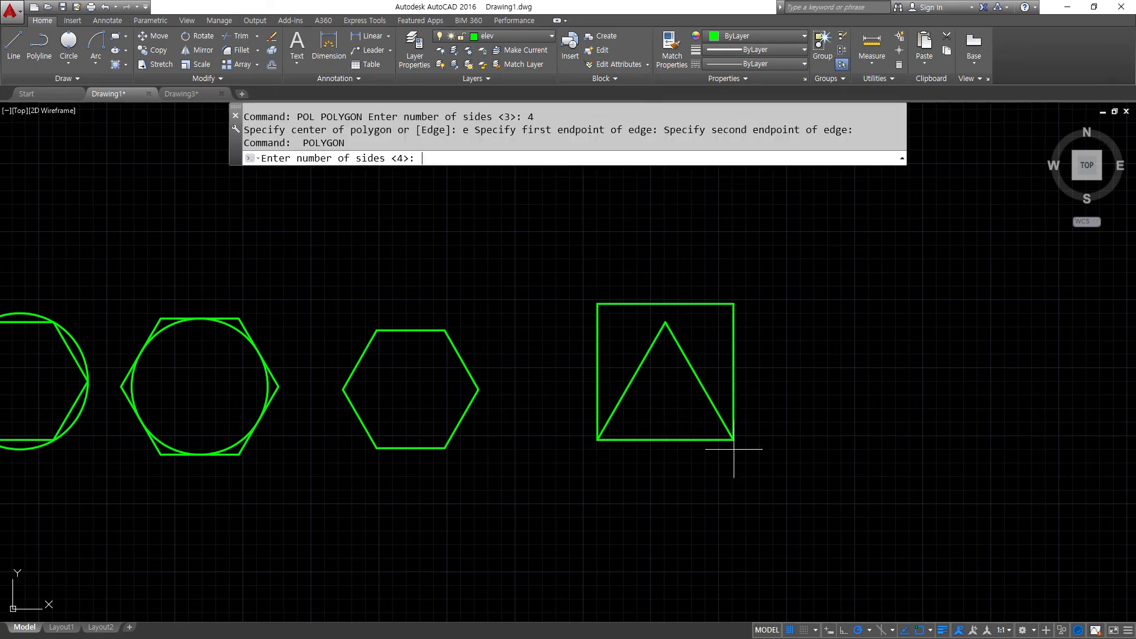
key("Return")
type("5")
key("Return")
type("e")
key("Return")
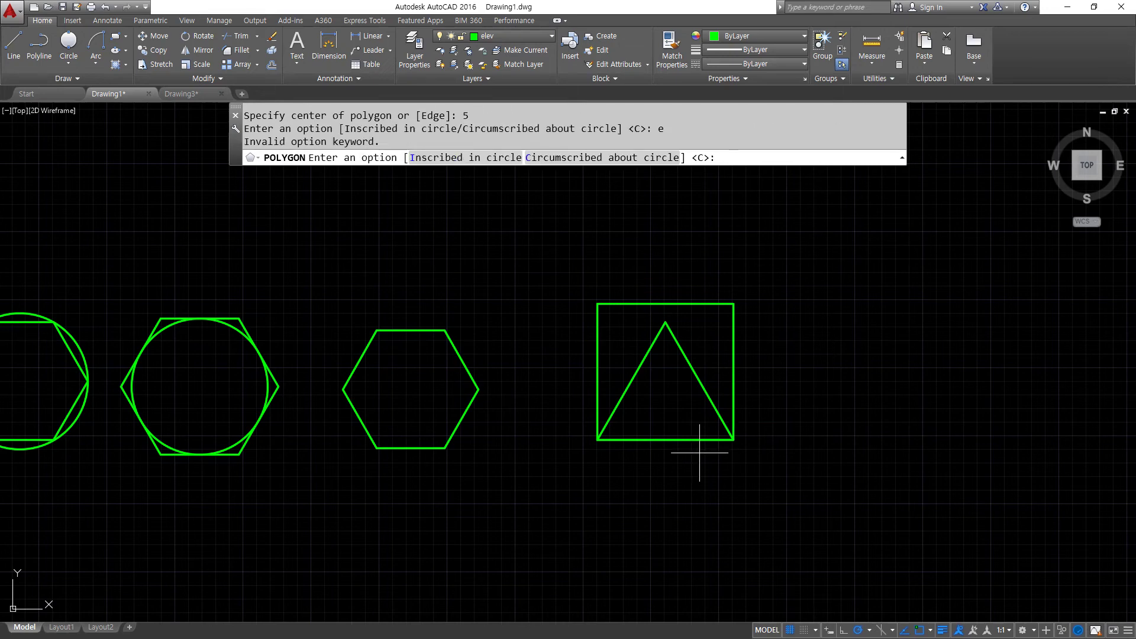
key("Escape")
key("Escape")
Draw a five-sided polygon with the Edge option on the base edge shared by the triangle and square
key("Return")
type("5")
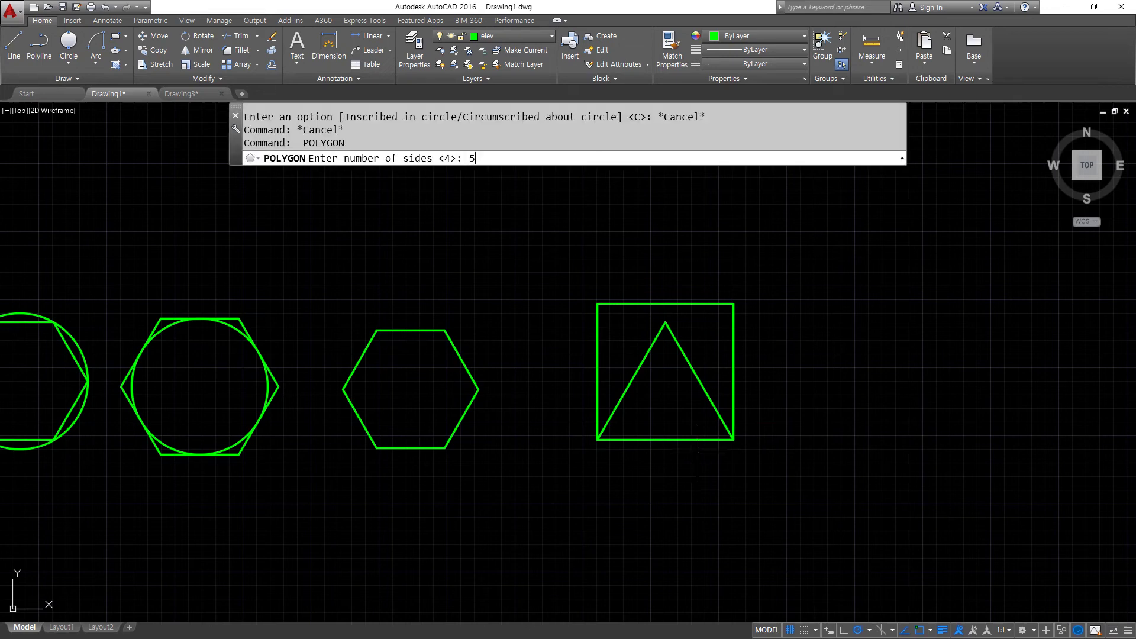
key("Return")
type("e")
key("Return")
left_click(598, 439)
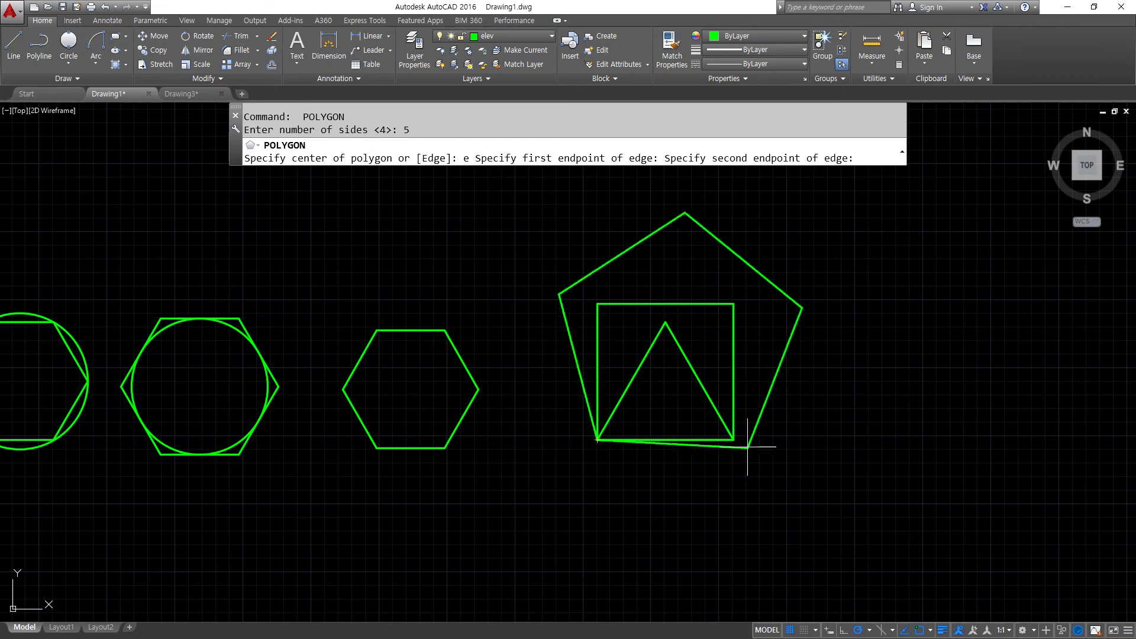
left_click(733, 439)
Draw a six-sided polygon with the Edge option on the same base edge, enclosing the pentagon
key("Return")
type("6")
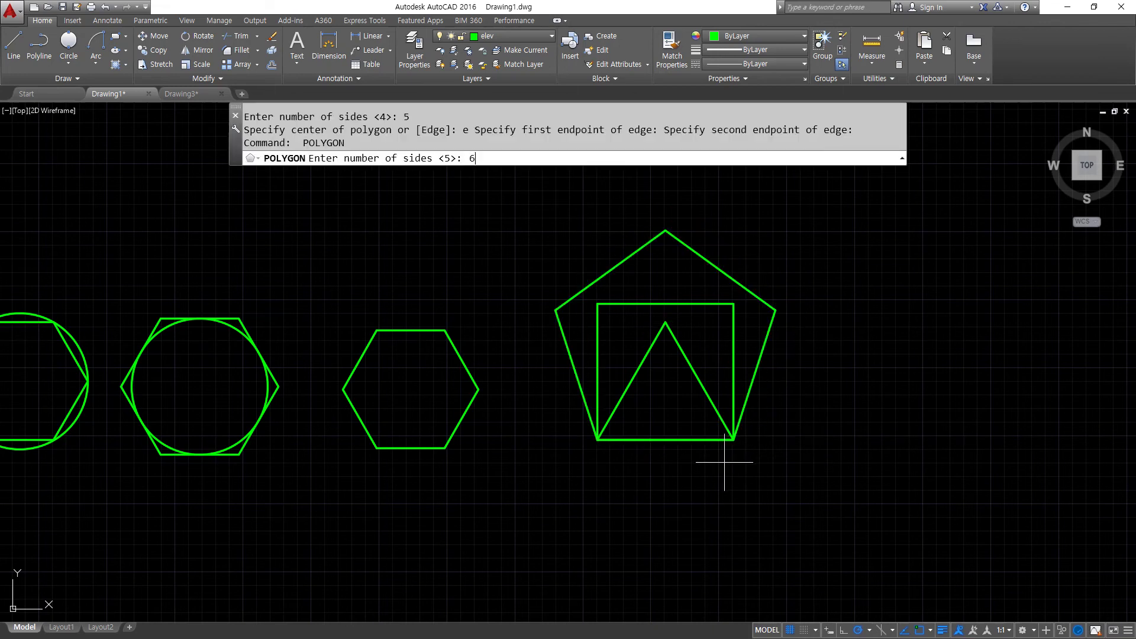
key("Return")
type("e")
key("Return")
left_click(597, 439)
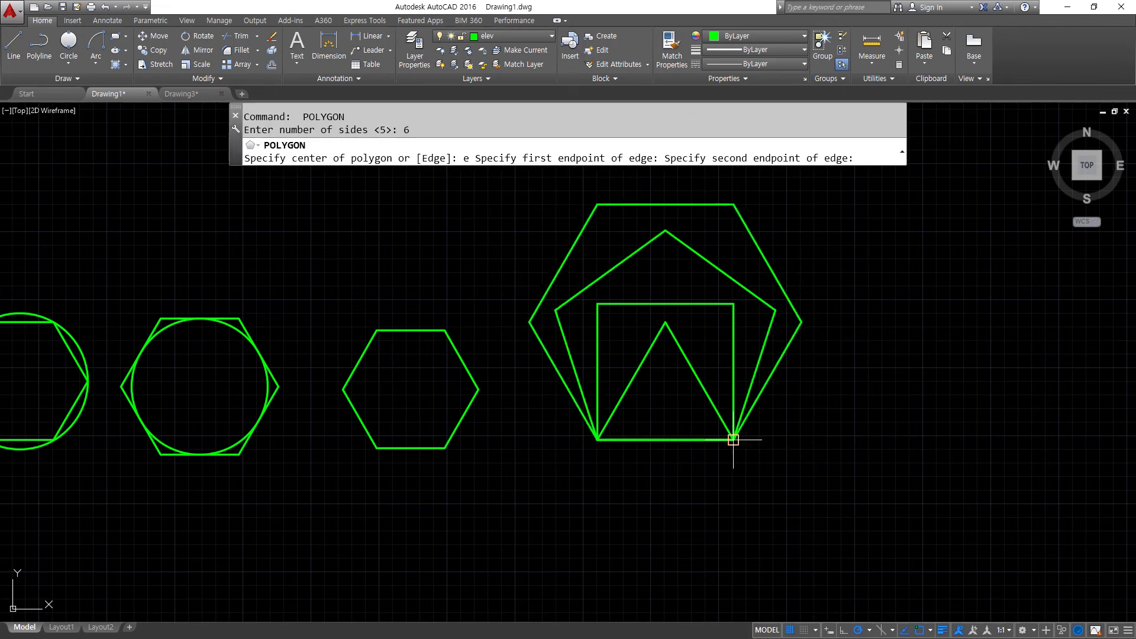
left_click(733, 440)
middle_click_drag(627, 567, 614, 623)
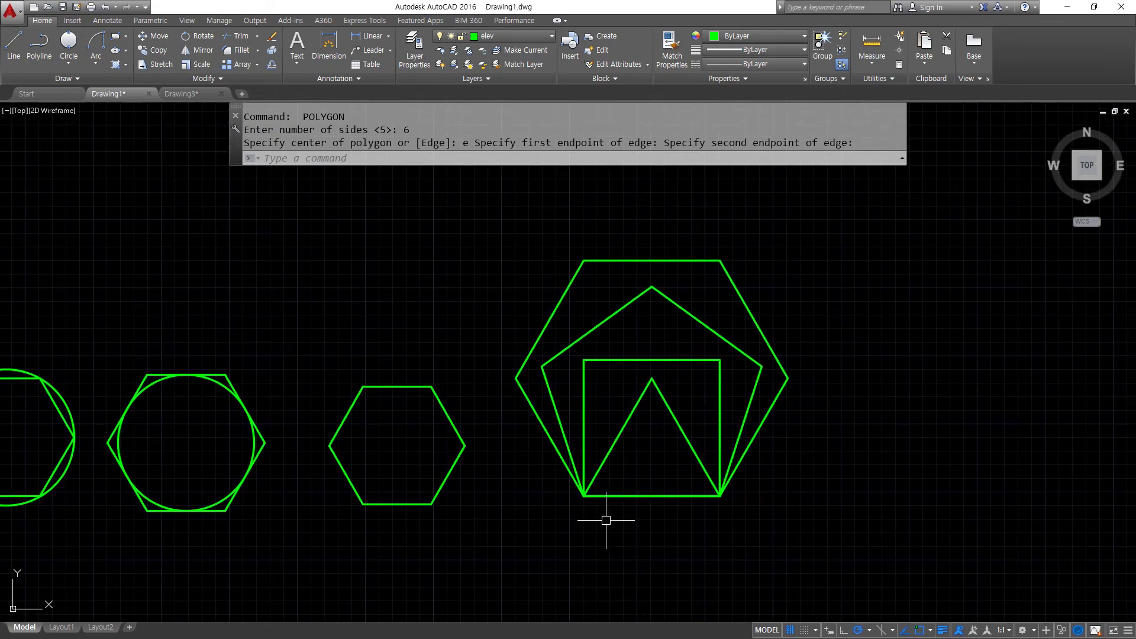
key("Return")
type("7")
key("Return")
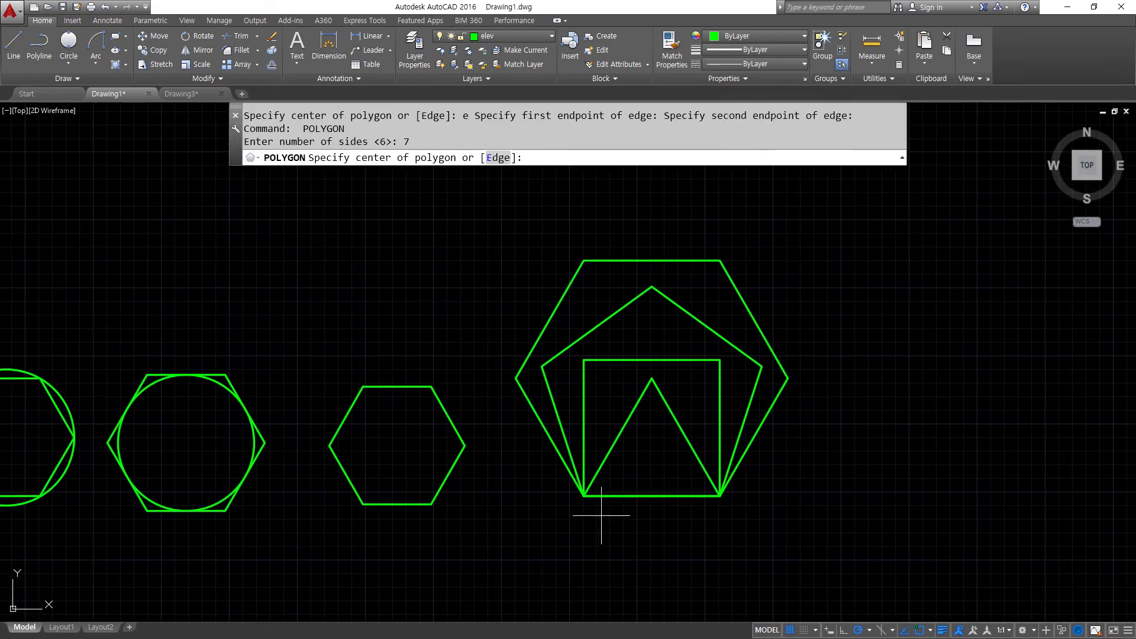
left_click(584, 496)
key("Escape")
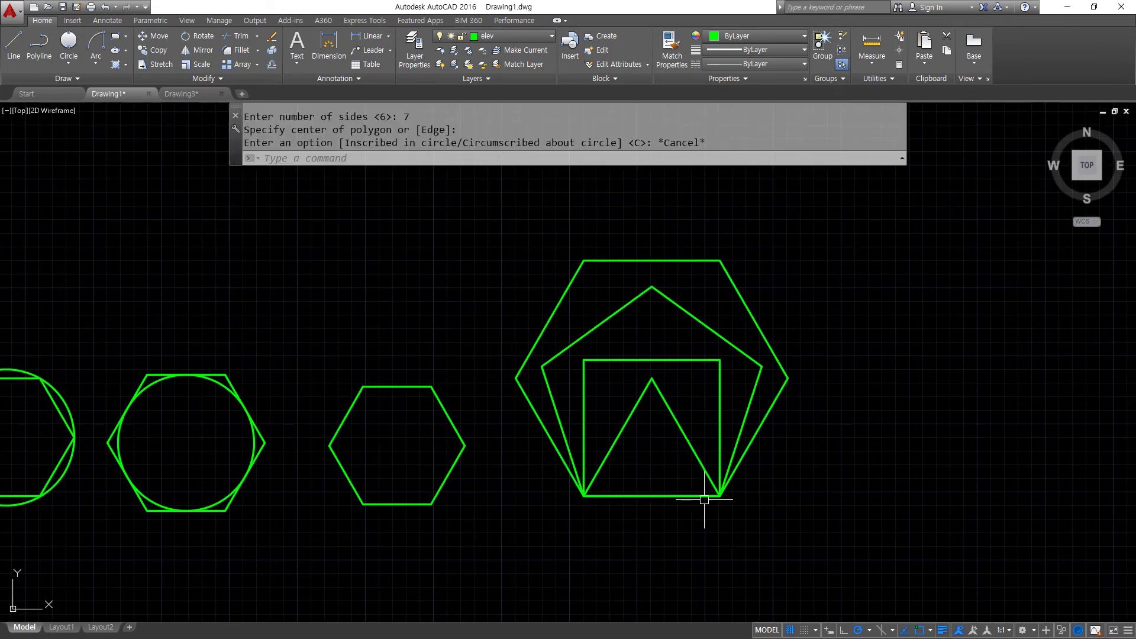
Draw a seven-sided polygon with the Edge option, using both endpoints of the nested polygons' shared base edge
key("Return")
type("7")
key("Return")
type("e")
key("Return")
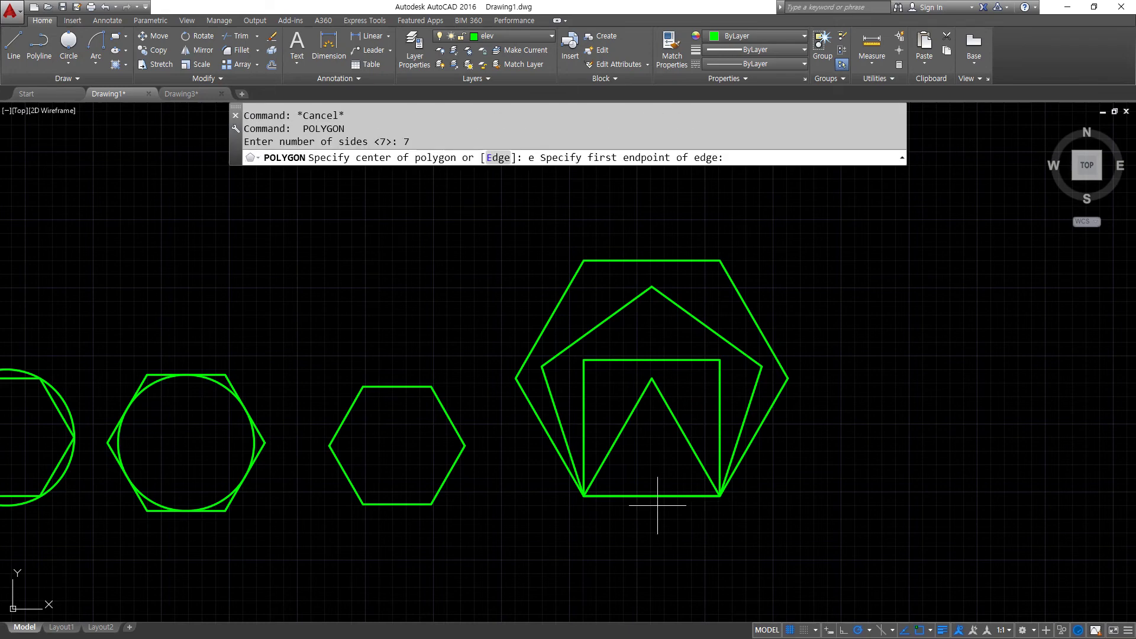
left_click(583, 496)
left_click(719, 496)
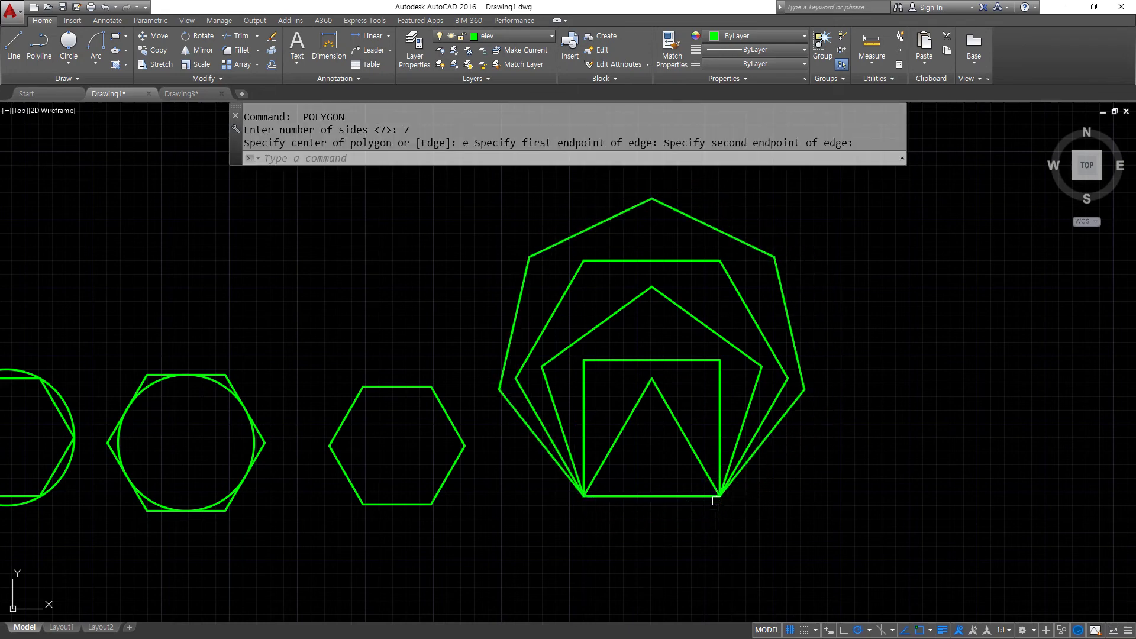
Draw an eight-sided polygon with the Edge option on the same base edge, around the heptagon
key("Return")
type("8")
key("Return")
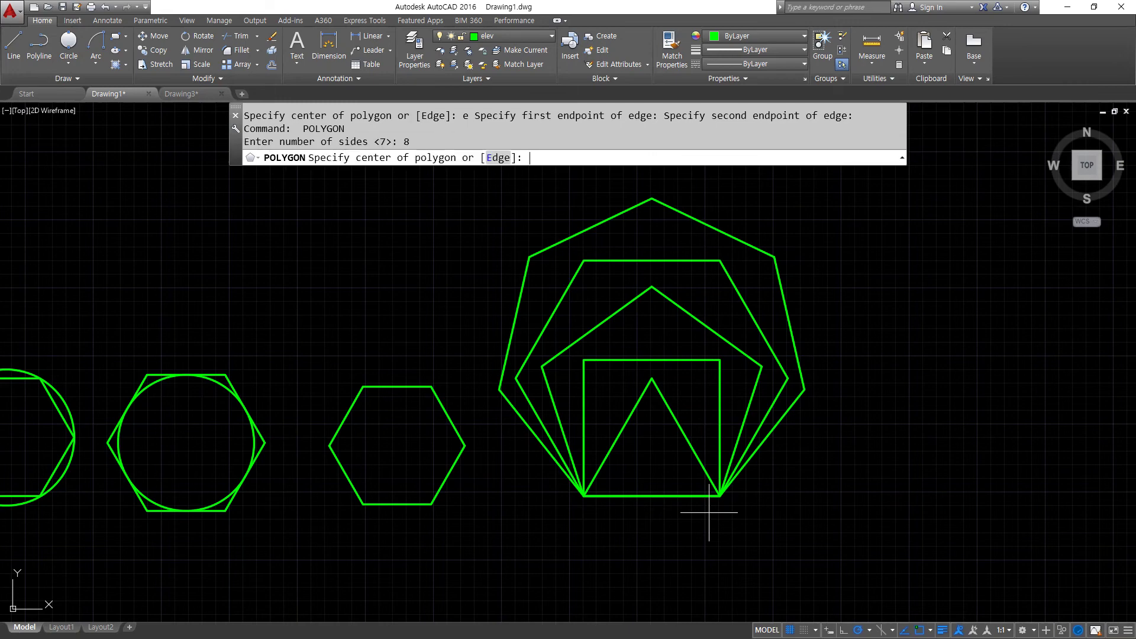
type("e")
key("Return")
left_click(583, 496)
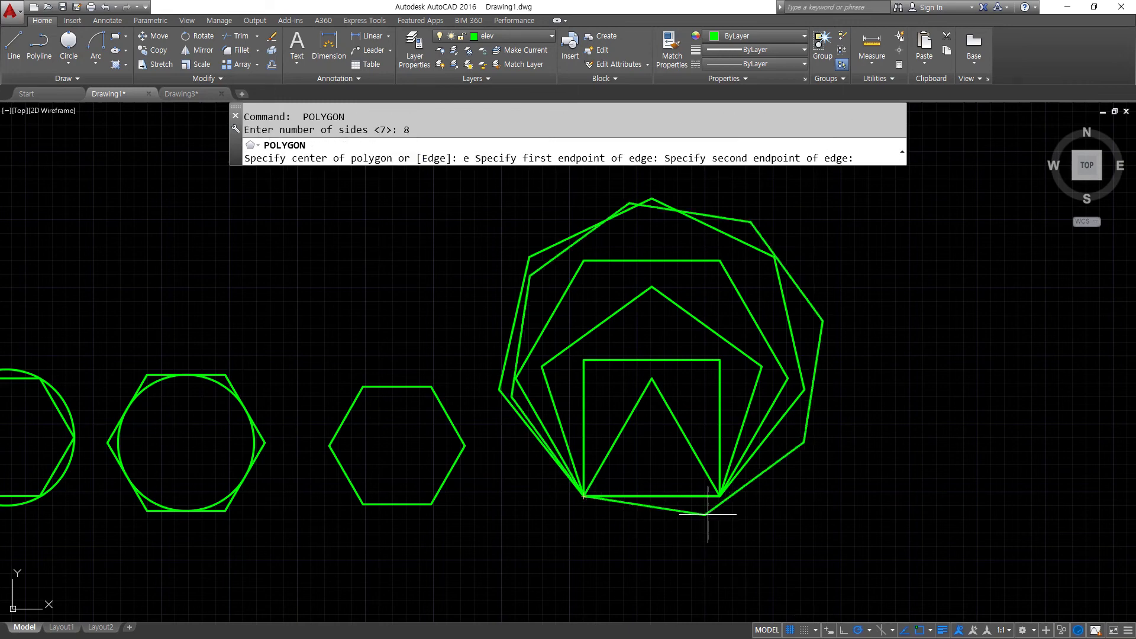
left_click(719, 496)
Draw a nine-sided polygon with the Edge option on the shared base edge, enclosing the octagon
middle_click_drag(597, 385, 589, 471)
key("Return")
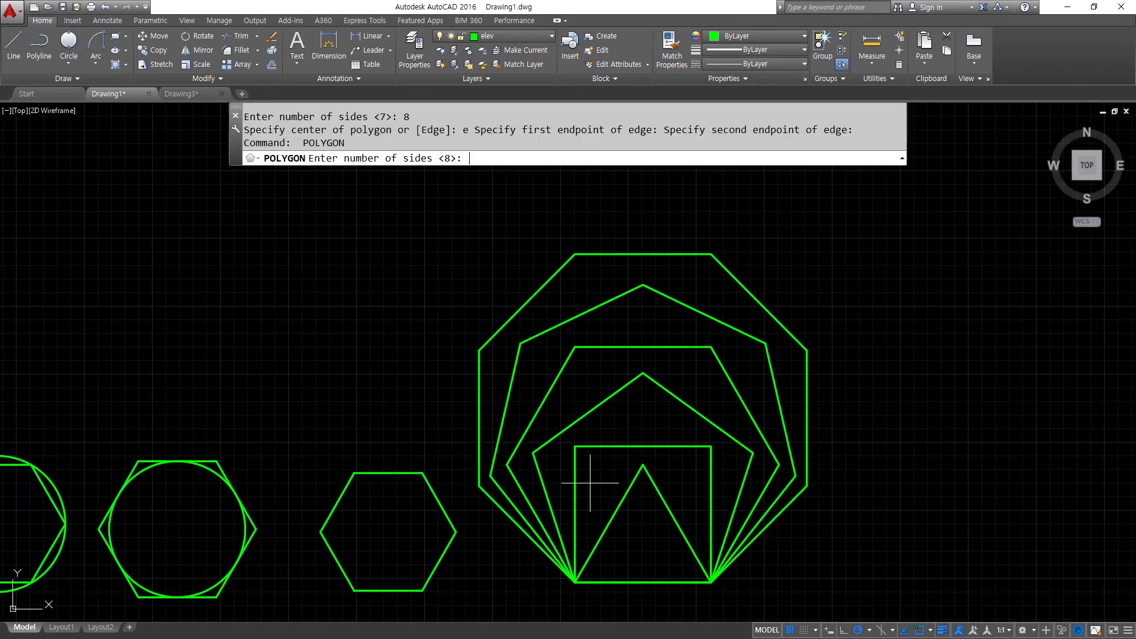
type("9")
key("Return")
type("e")
key("Return")
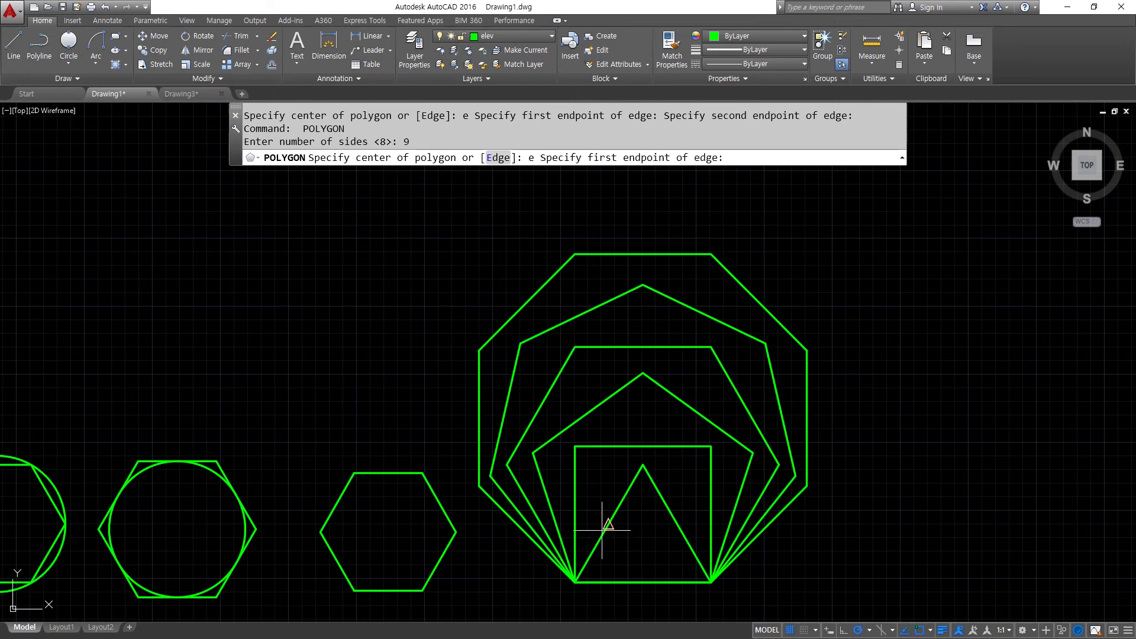
left_click(575, 582)
left_click(710, 582)
Draw a ten-sided polygon with the Edge option on the shared base edge as the outermost nested polygon
key("Return")
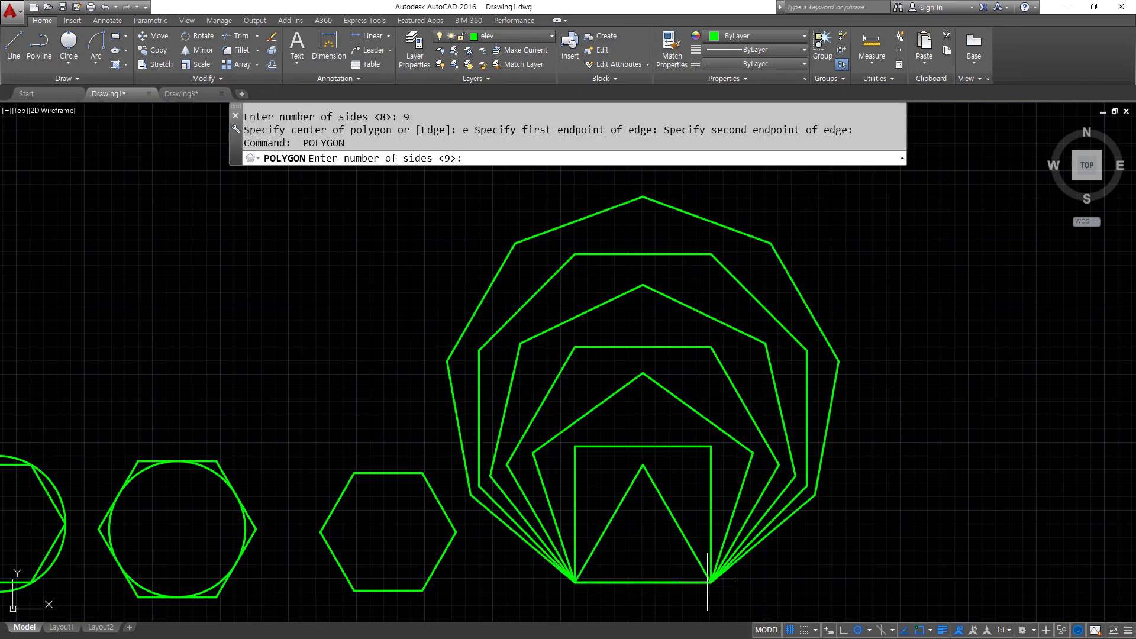
type("10")
key("Return")
type("e")
key("Return")
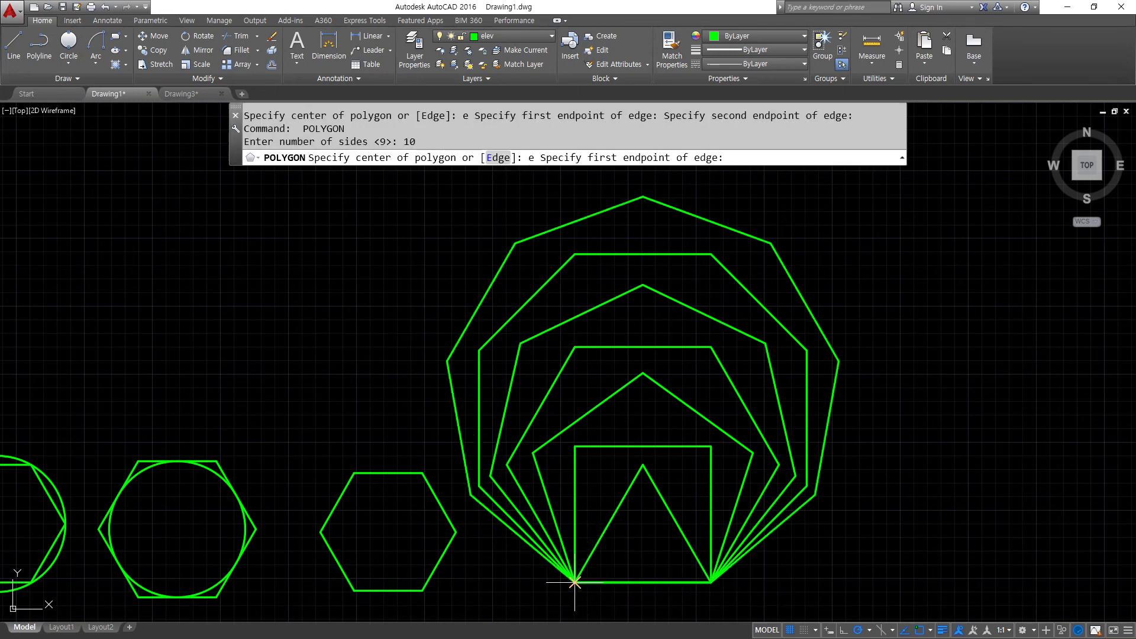
left_click(574, 582)
left_click(710, 582)
middle_click_drag(595, 438, 584, 454)
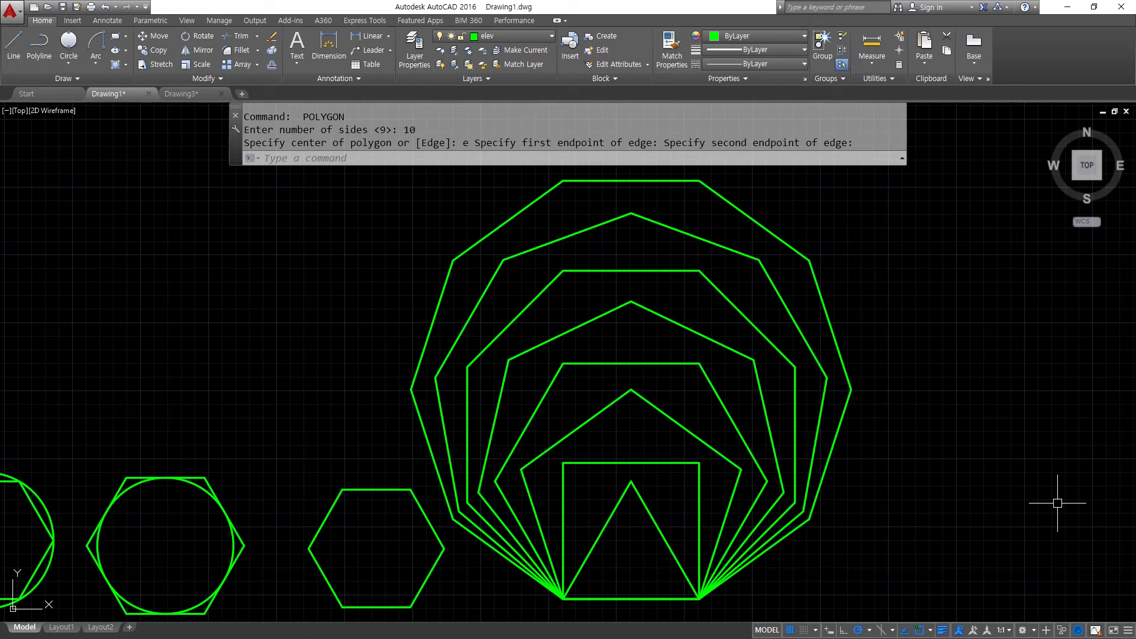
Switch to the browser and examine the dimensioned curved-spoke wheel exercise on the cadcamp page, then return to AutoCAD
key("alt+Tab")
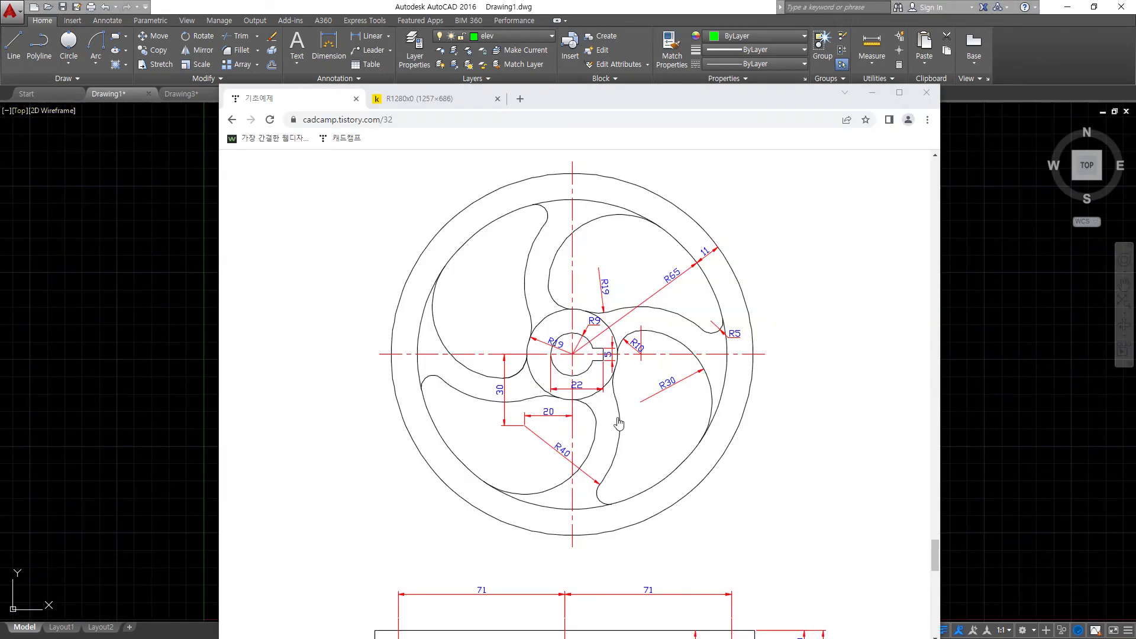
mouse_move(574, 558)
left_mouse_down()
mouse_move(546, 564)
mouse_move(421, 204)
mouse_move(796, 290)
mouse_move(674, 518)
mouse_move(539, 524)
left_mouse_up()
key("Escape")
scroll(547, 378, "up", 5)
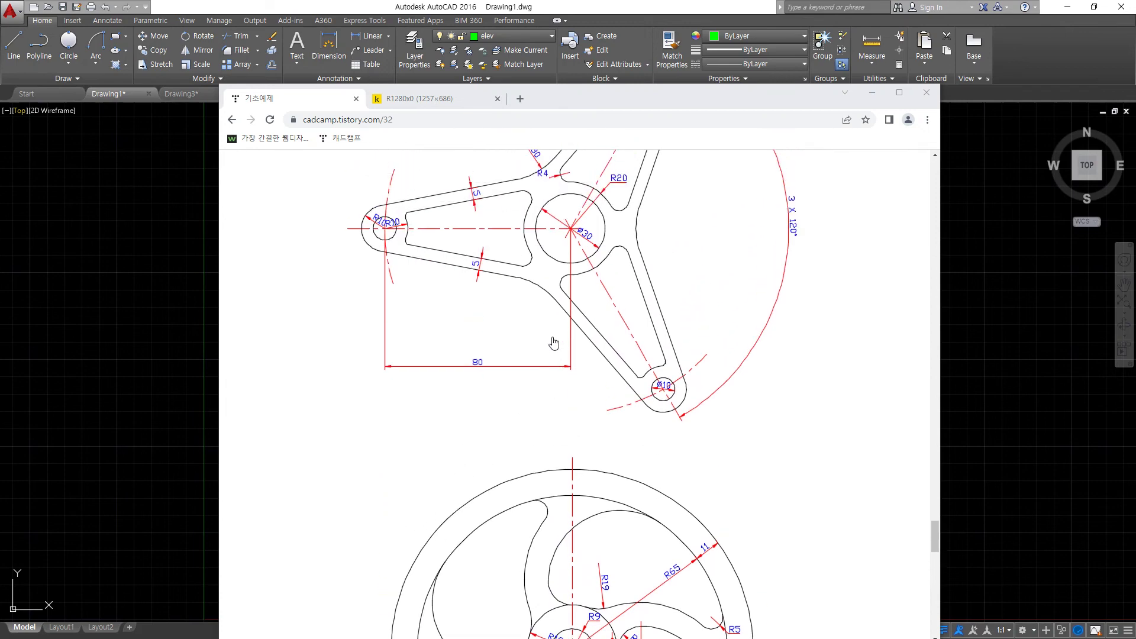
scroll(553, 343, "down", 4)
scroll(554, 343, "down", 1)
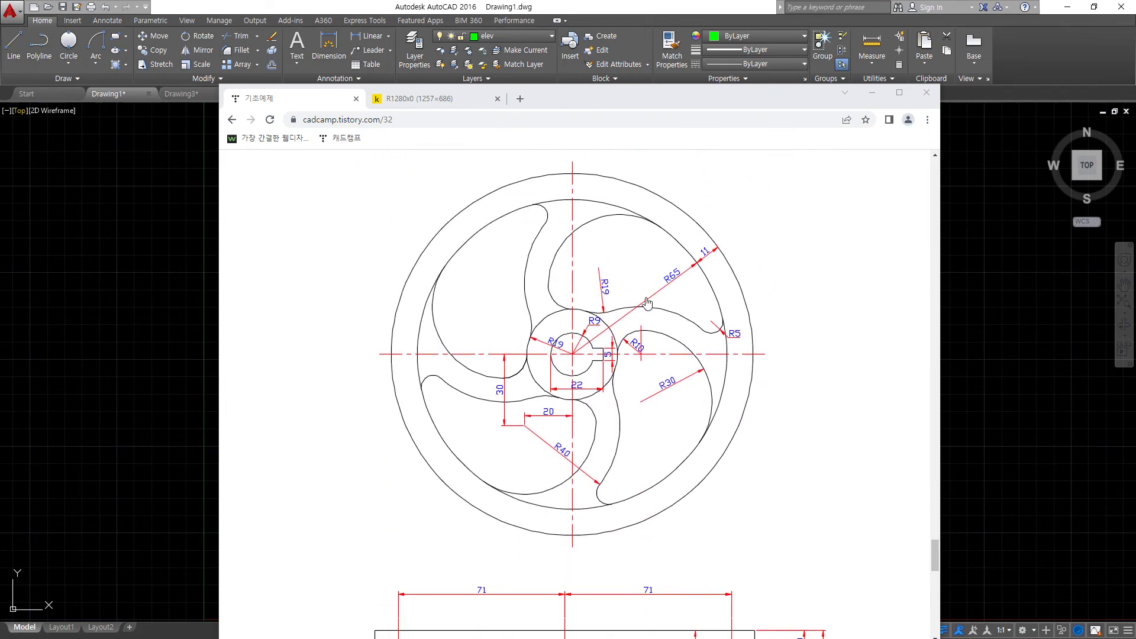
key("alt+Tab")
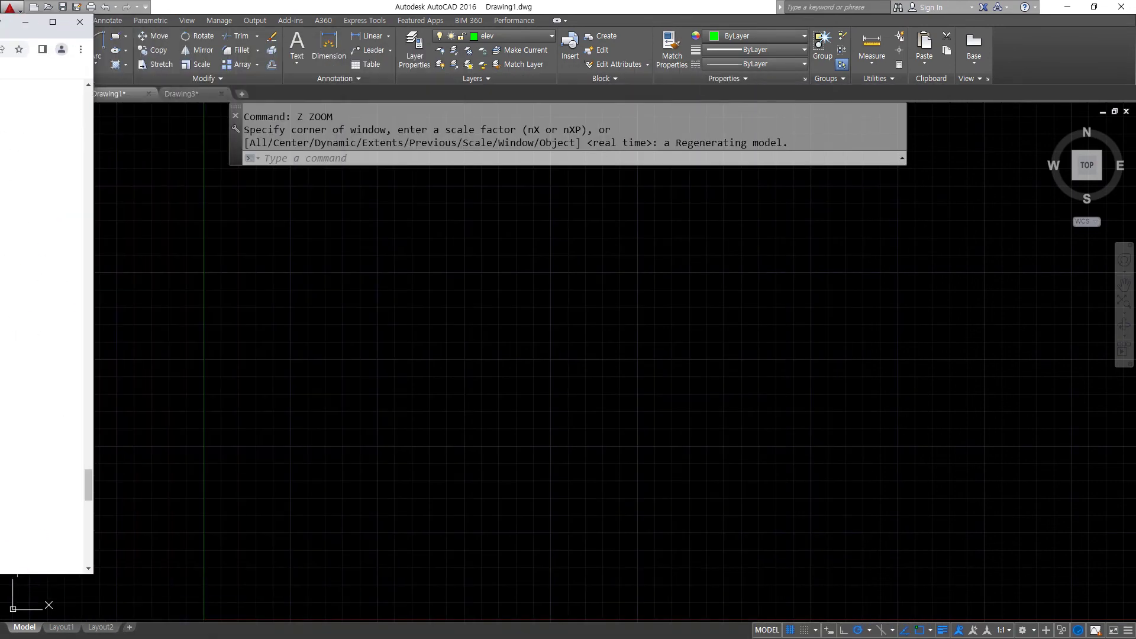
Make the cen layer current and draw a horizontal and a vertical construction line crossing at one point
left_click(507, 37)
left_click(503, 64)
type("xl")
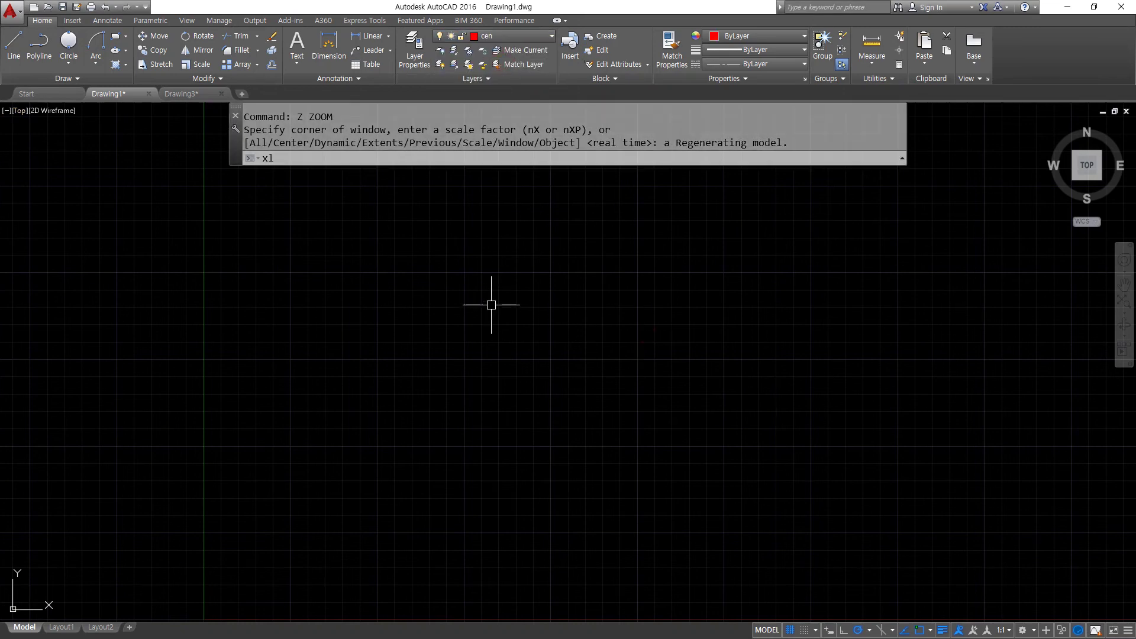
key("Return")
left_click(551, 374)
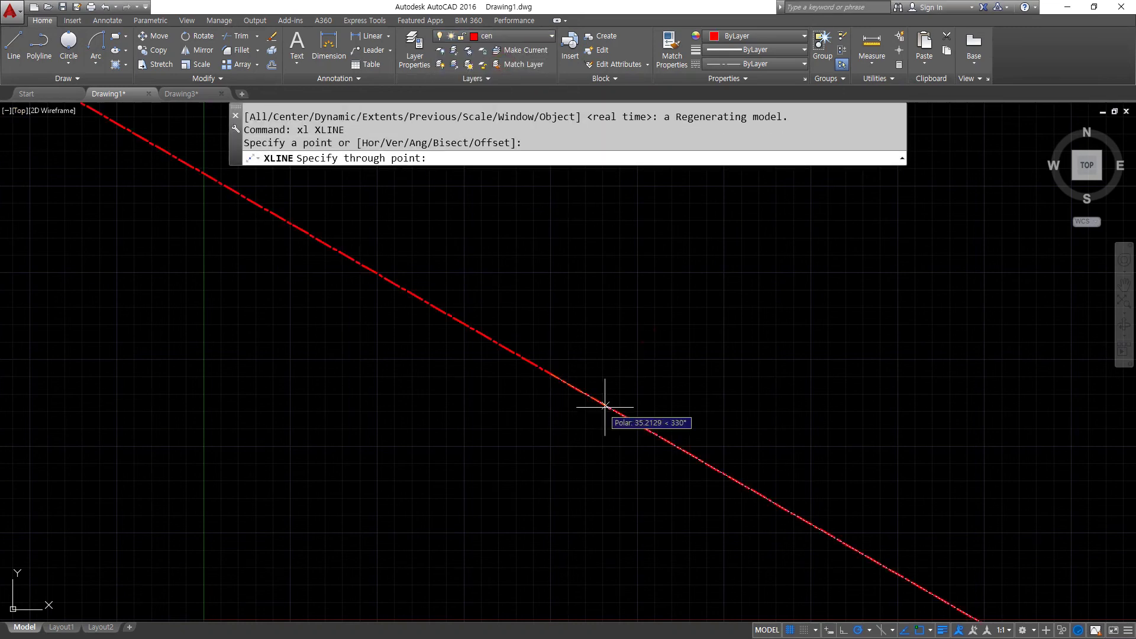
left_click(626, 374)
left_click(551, 325)
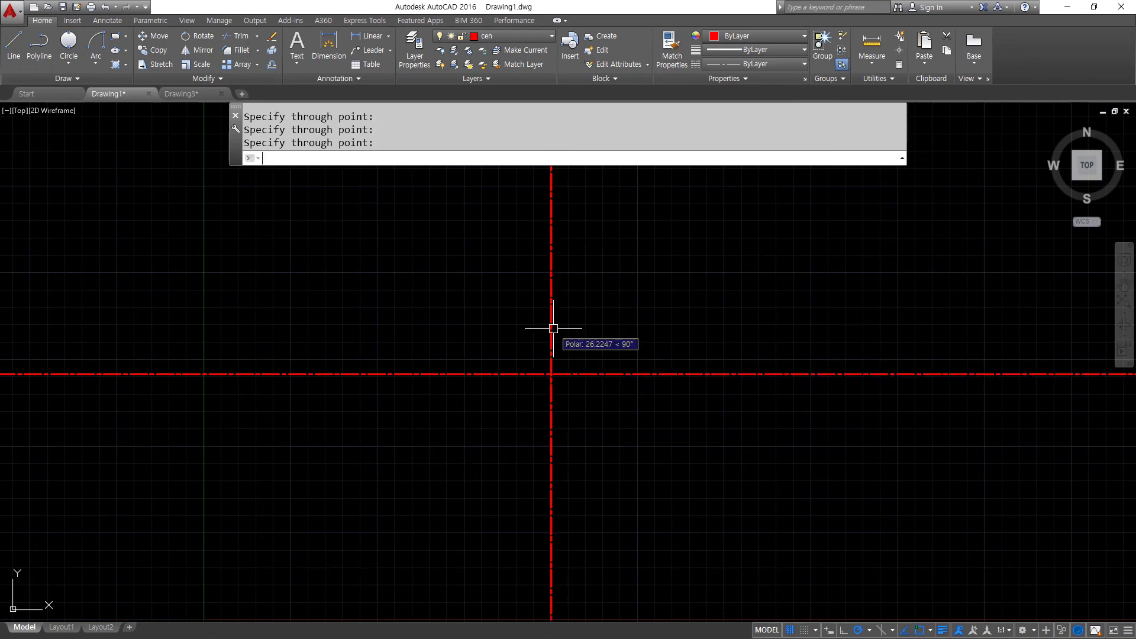
key("Return")
Make the elev layer current and draw a circle of radius 9 centred on the centreline intersection
left_click(509, 36)
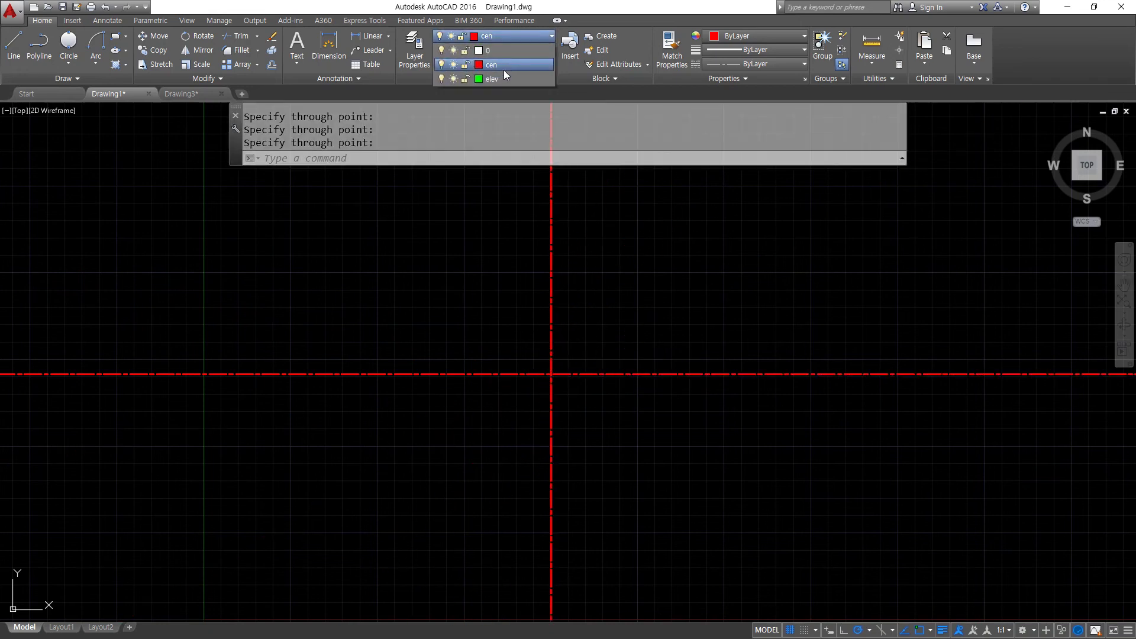
left_click(503, 77)
scroll(586, 370, "up", 2)
type("c")
key("Return")
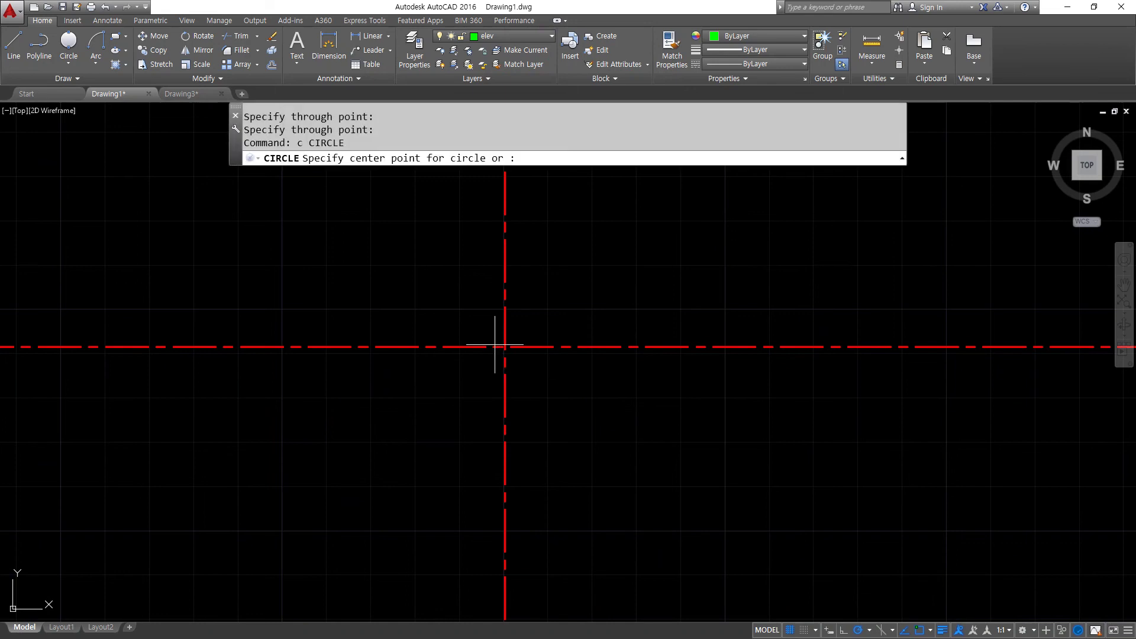
left_click(502, 345)
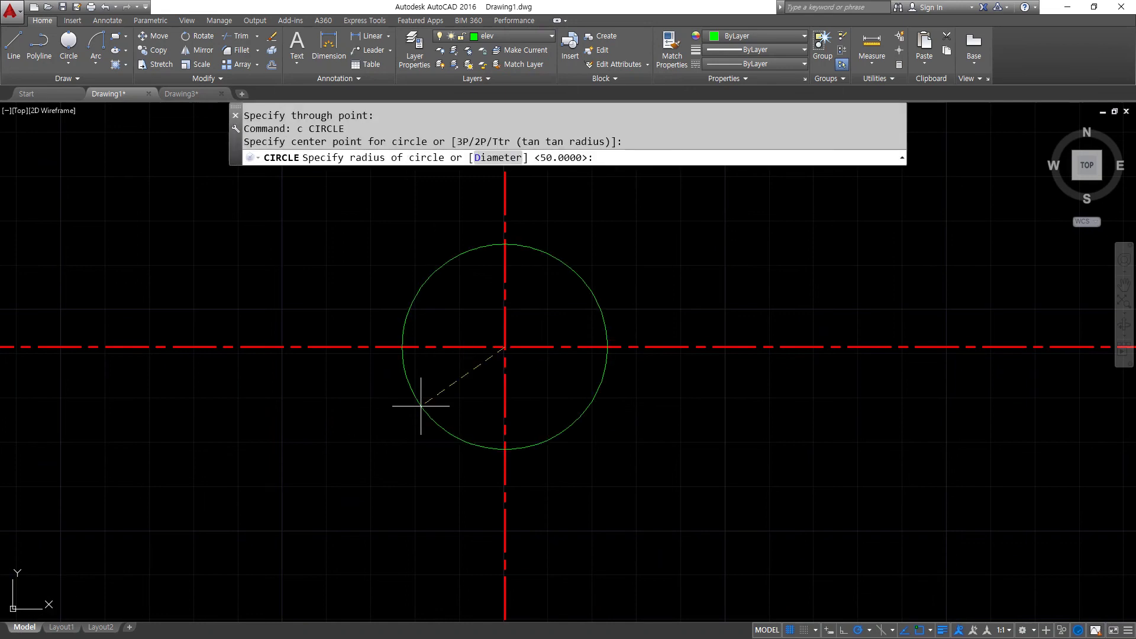
type("9")
key("Return")
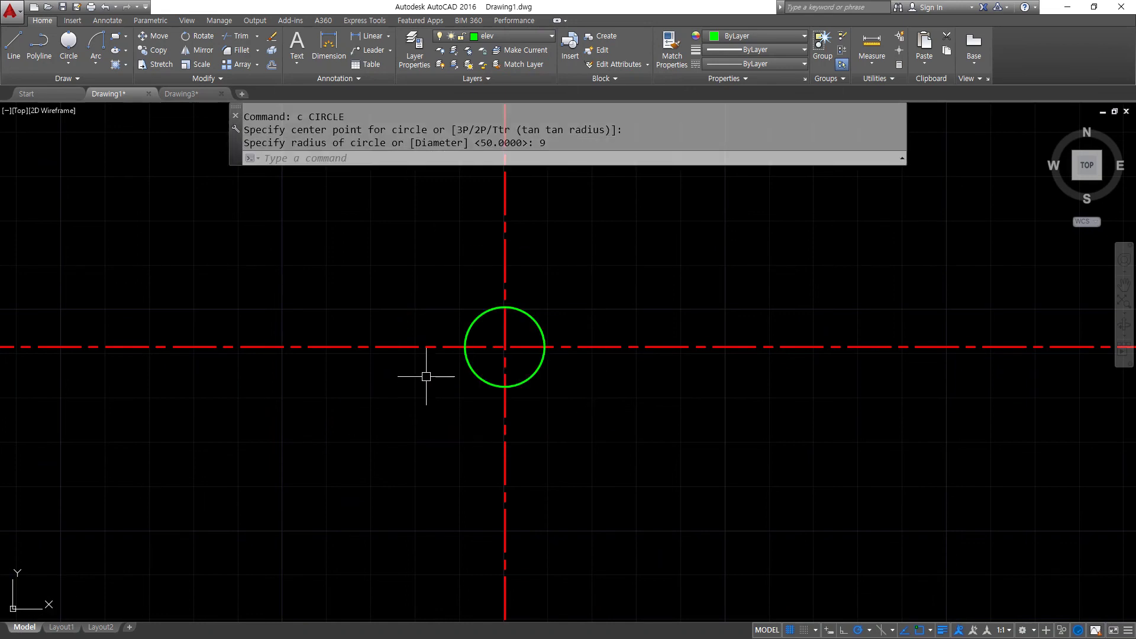
Draw a vertical construction line through the leftmost point of the radius 9 circle
scroll(426, 375, "up", 4)
middle_click_drag(594, 345, 481, 412)
type("xl")
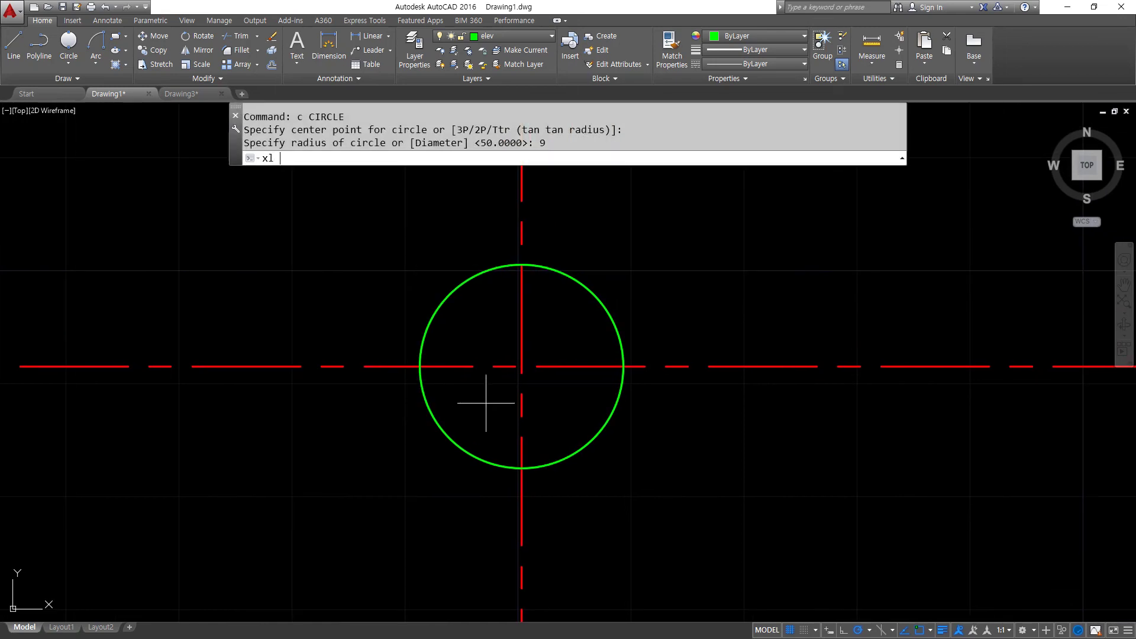
key("Return")
type("v")
key("Return")
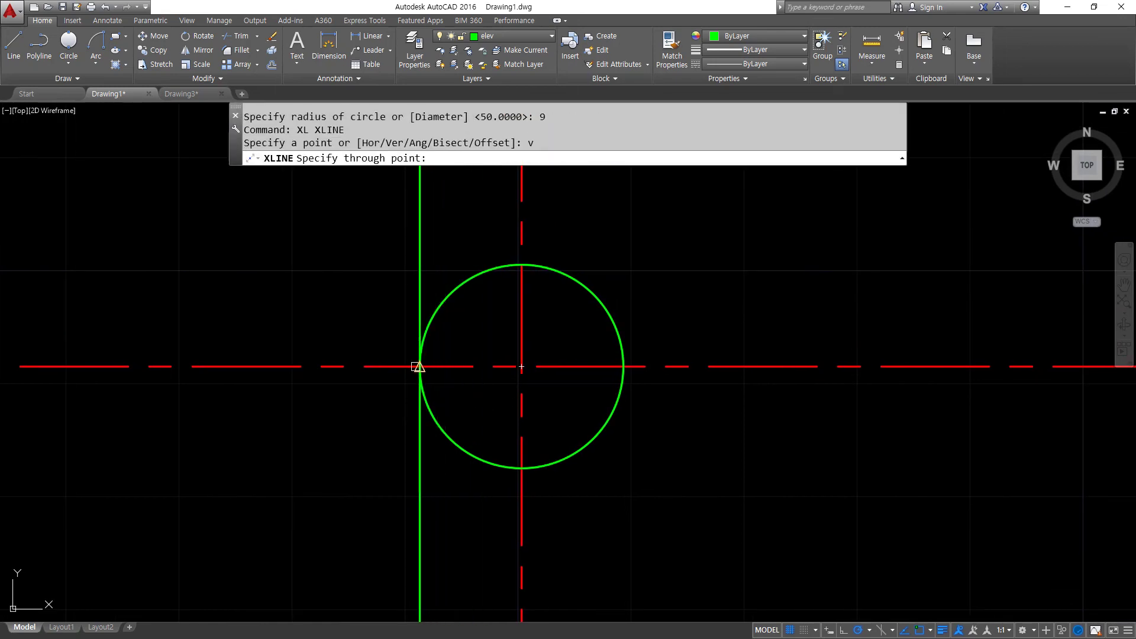
left_click(418, 367)
key("Return")
Offset the vertical green construction line 22 to the right, past the circle, for the keyway's end
type("o")
key("Return")
type("2")
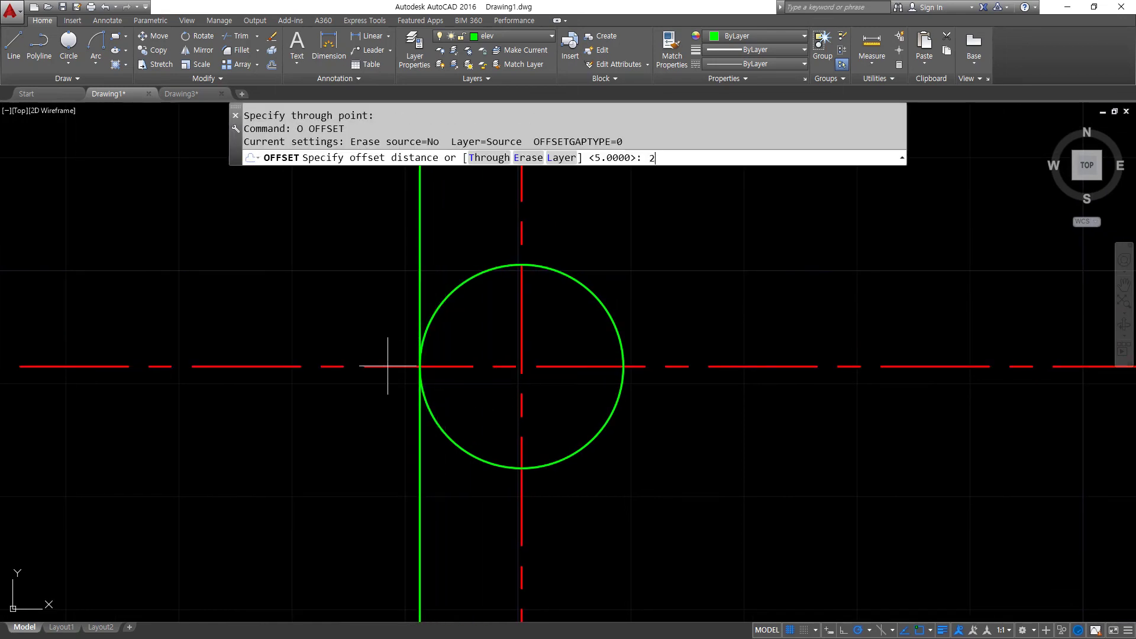
type("2")
key("Return")
left_click(420, 477)
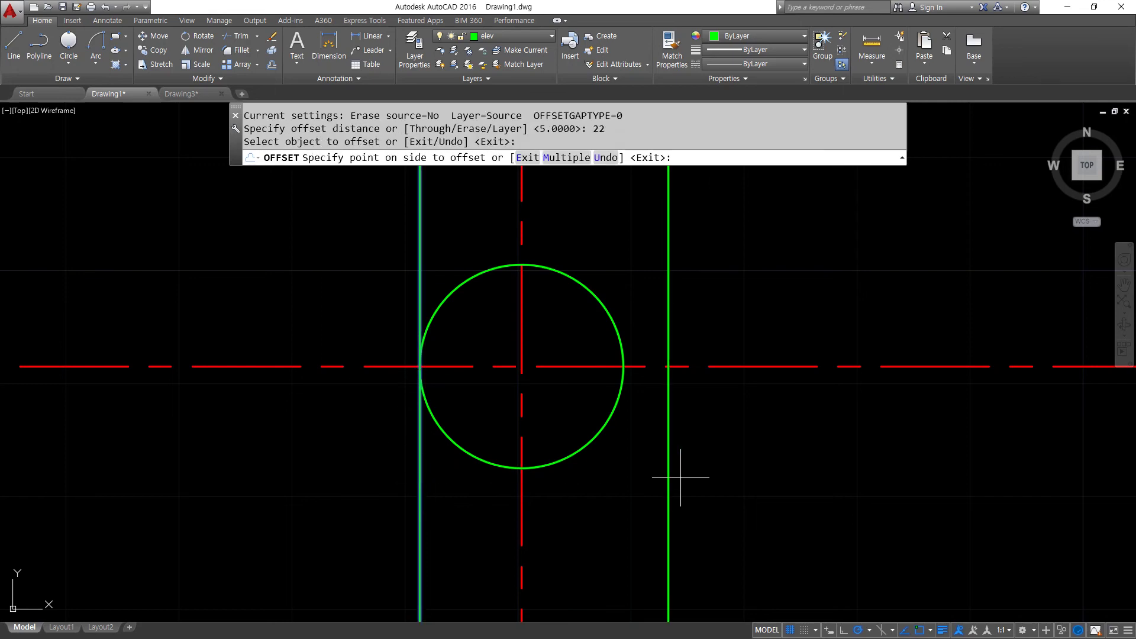
left_click(681, 478)
key("Return")
Offset the horizontal centreline by 5/2 both above and below for the keyway's sides
type("o")
key("Return")
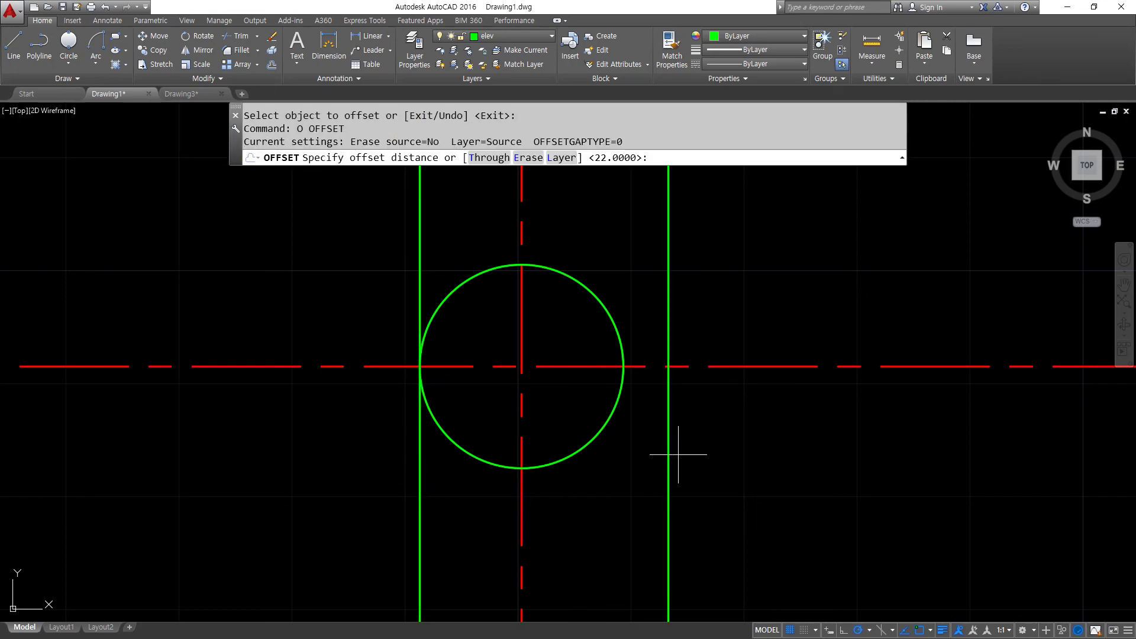
type("5/2")
key("Return")
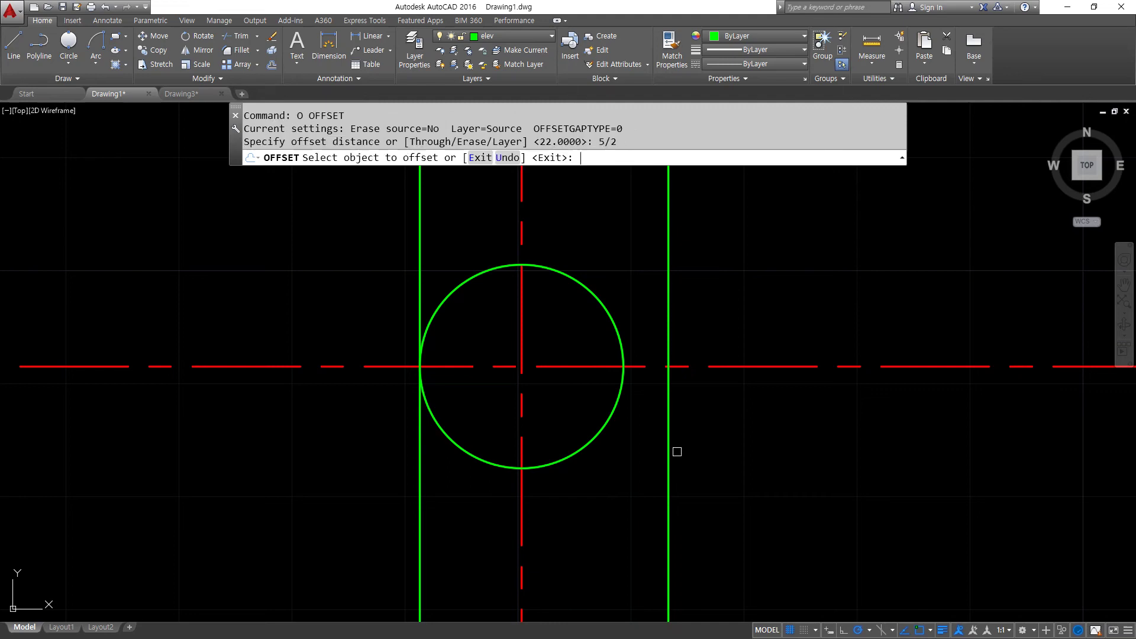
left_click(713, 372)
left_click(720, 367)
left_click(727, 335)
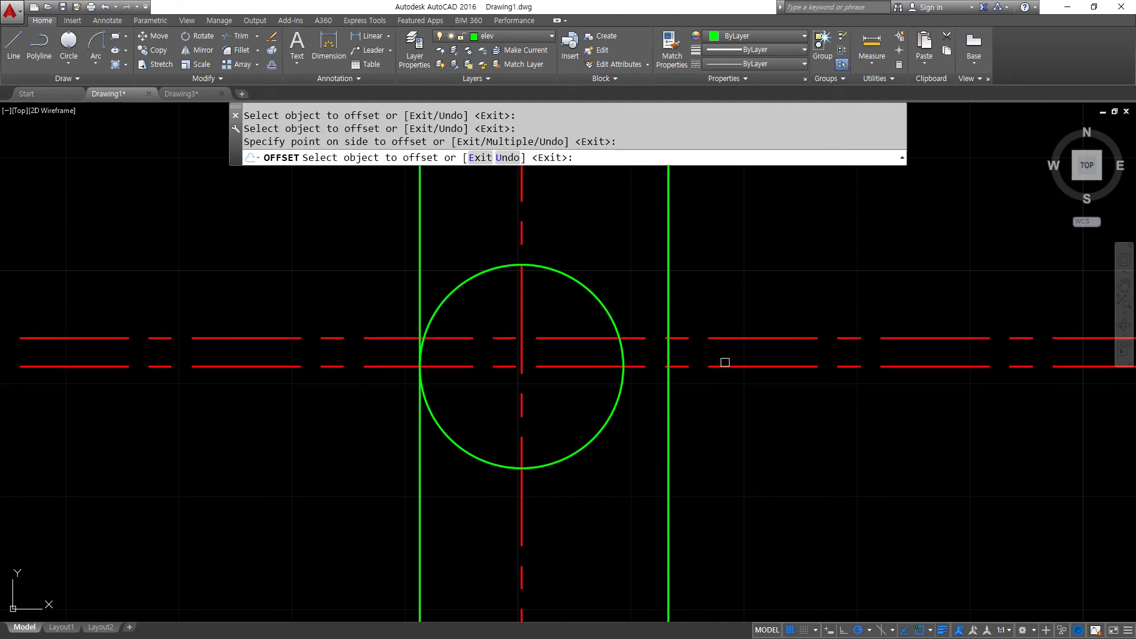
left_click(725, 368)
left_click(735, 417)
key("Return")
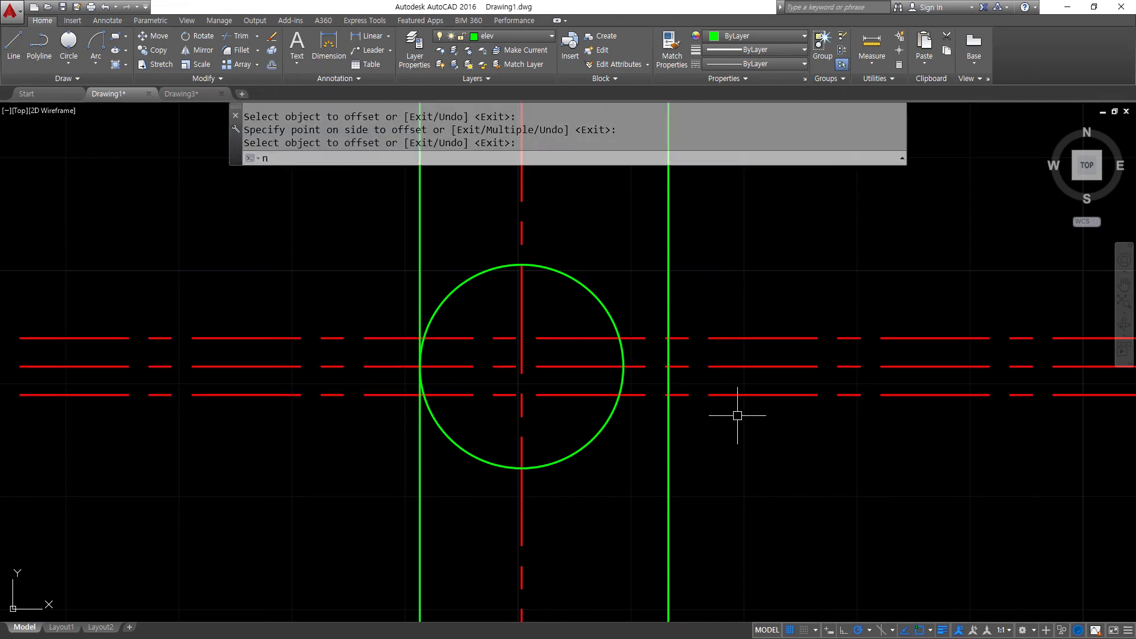
Match the properties of the green vertical construction line to the two offset horizontal lines
type("ma")
key("Return")
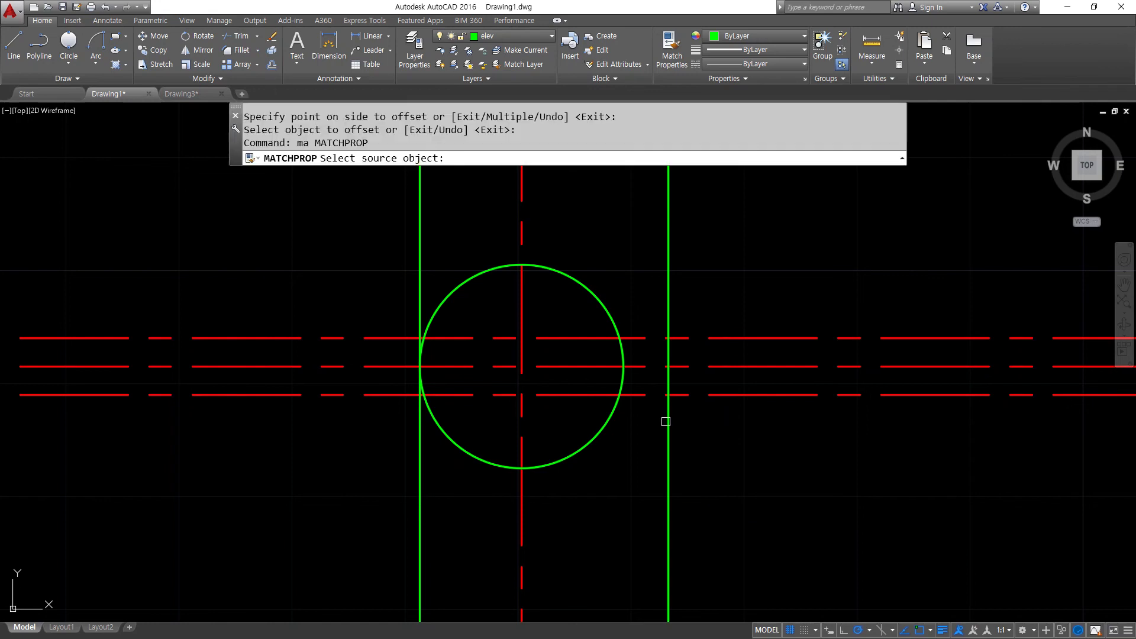
left_click(667, 421)
left_click(735, 396)
left_click(741, 366)
left_click(733, 340)
left_click(669, 332)
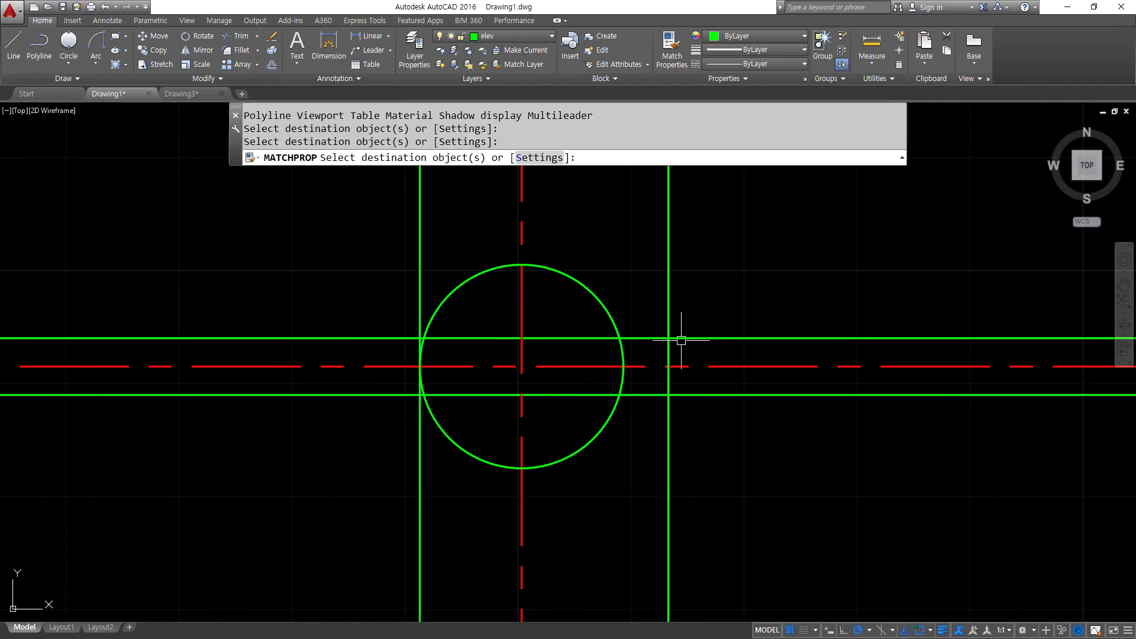
Erase the vertical construction line touching the left side of the circle
left_click(461, 232)
left_click(400, 232)
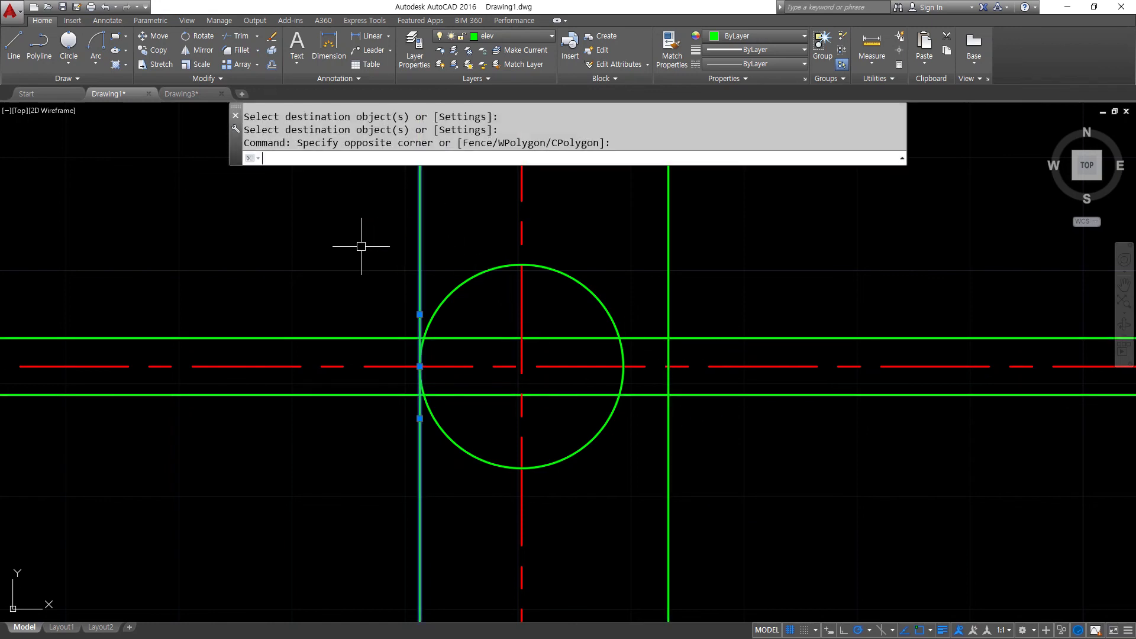
type("e")
key("Return")
Fillet the keyway's vertical end line with the upper and lower horizontal lines at radius 0 to form square corners
type("F")
key("Return")
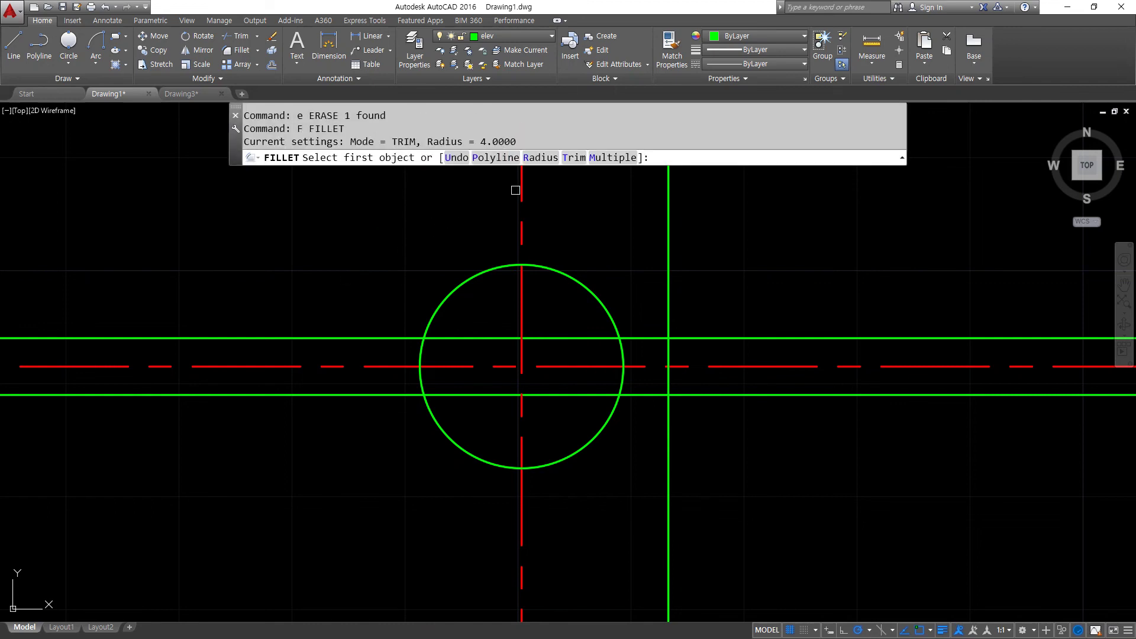
left_click(541, 158)
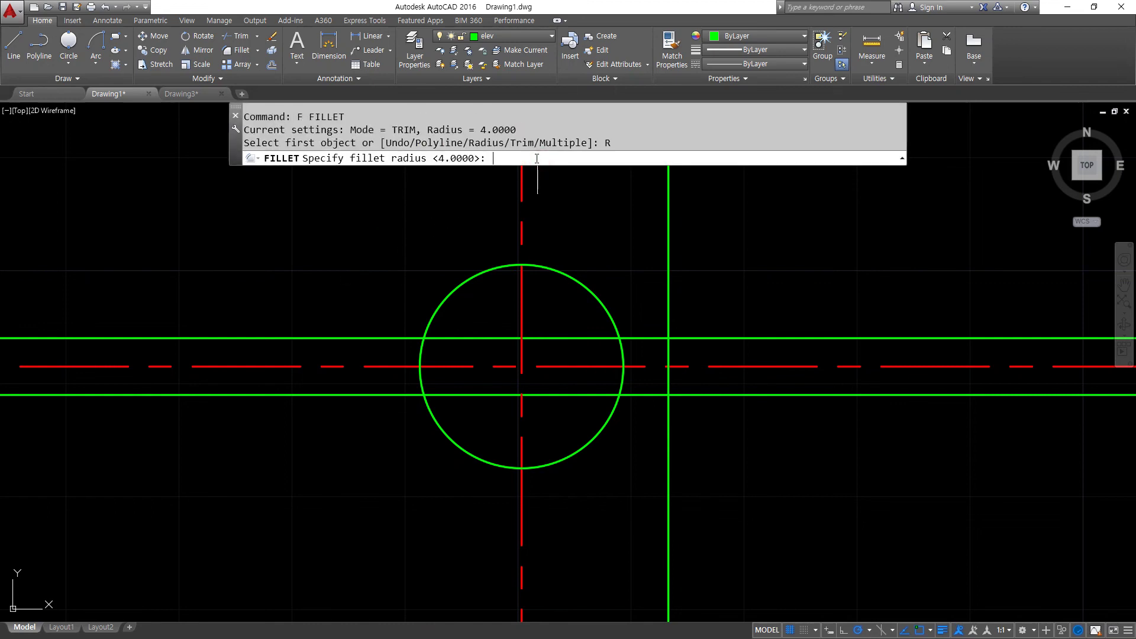
key("Return")
left_click(661, 339)
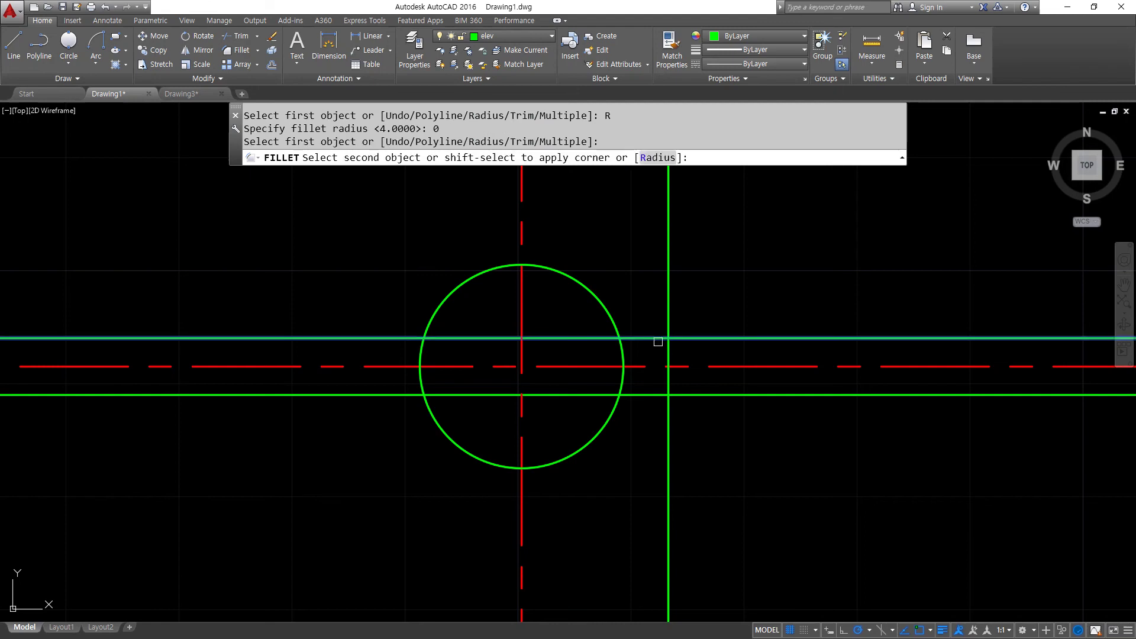
left_click(668, 353)
key("Return")
left_click(669, 375)
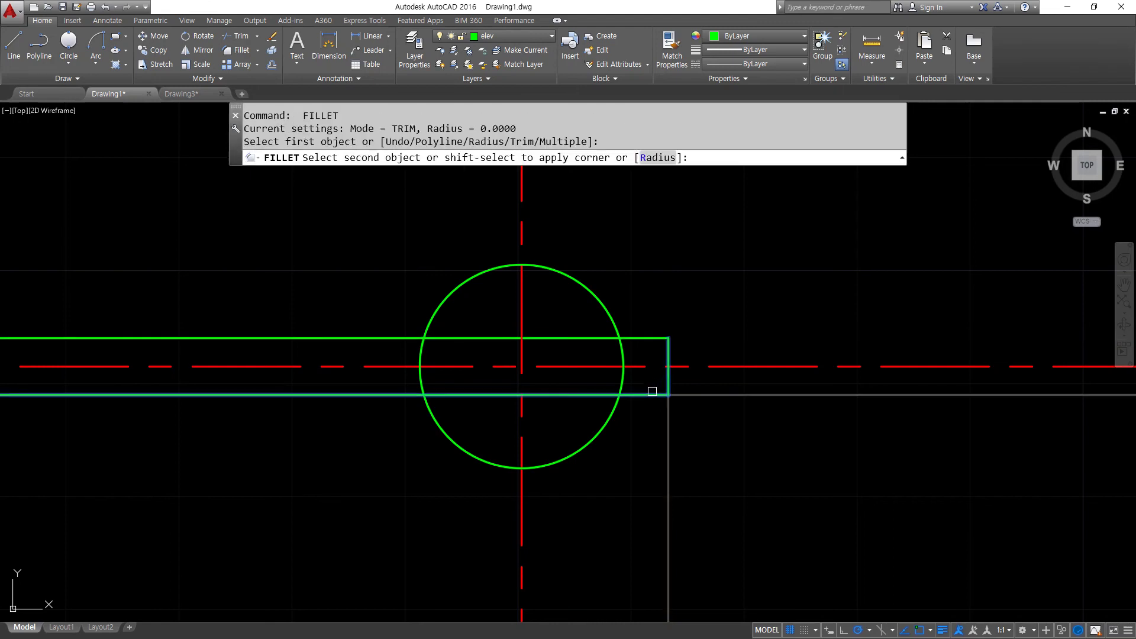
left_click(651, 395)
Fillet the keyway's lower and upper lines to the bore circle with radius 0 so they stop at the circle
key("Return")
left_click(637, 395)
left_click(615, 407)
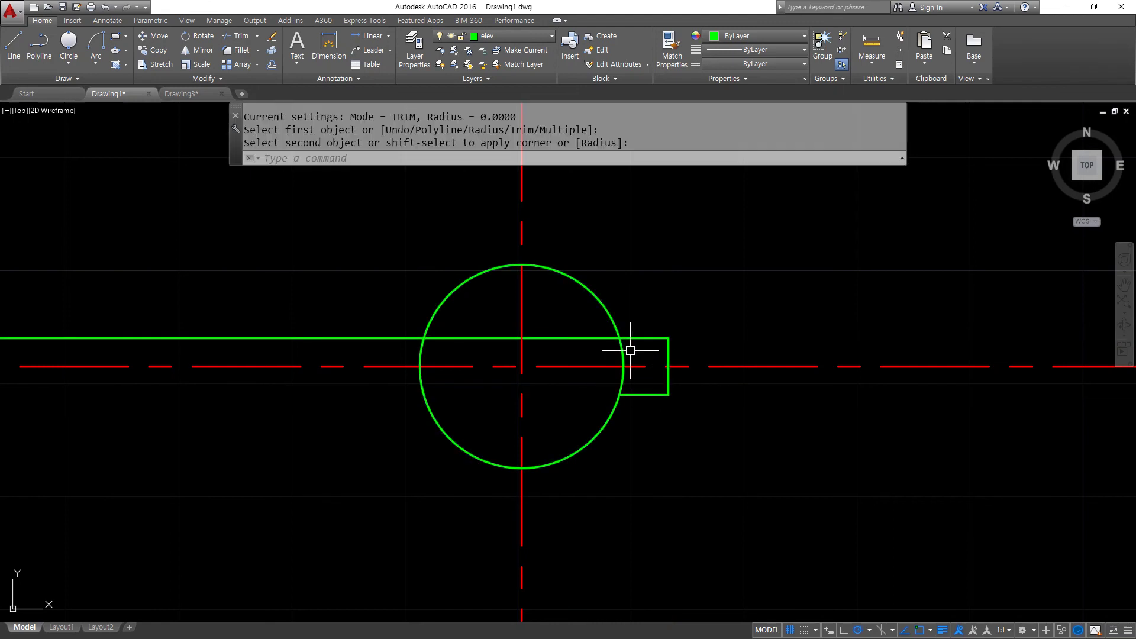
key("Return")
left_click(630, 338)
left_click(616, 322)
Trim the arc of the bore circle that lies between the two keyway sides
type("tr")
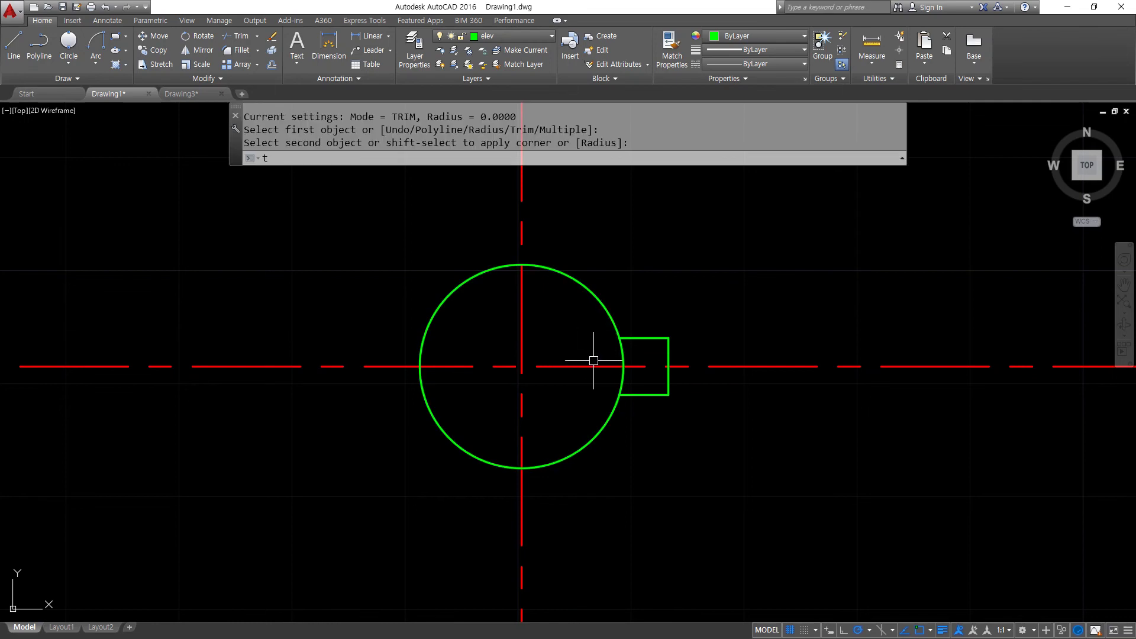
key("Return")
key("Return")
left_click(620, 360)
key("Return")
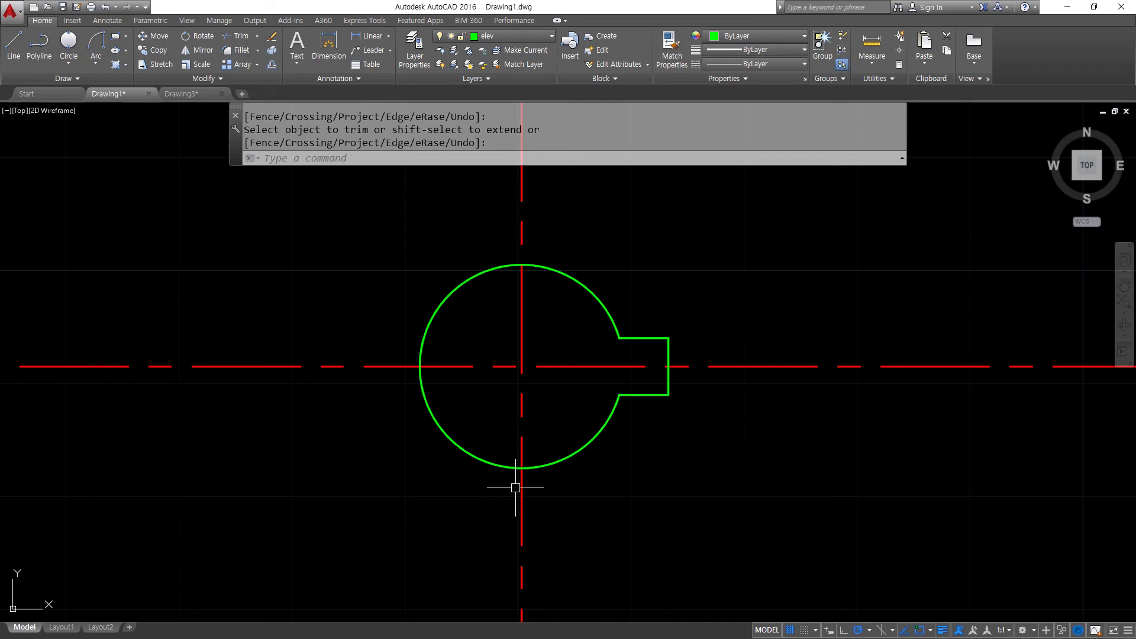
Draw two concentric circles of radius 19 and 65 centred on the centreline intersection
type("c")
key("Return")
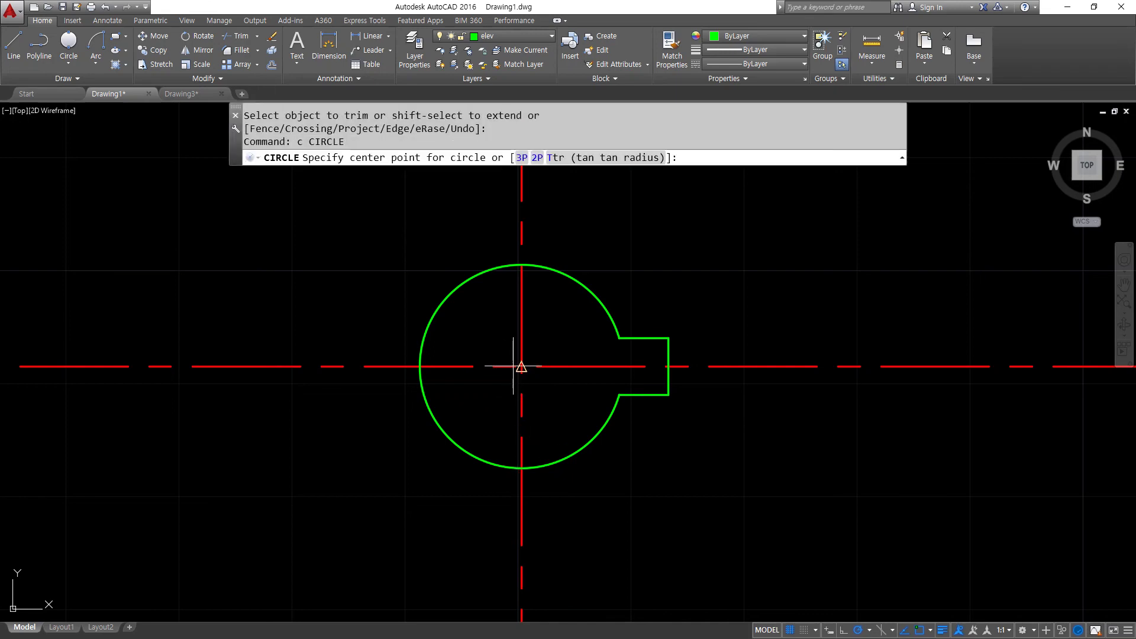
left_click(520, 367)
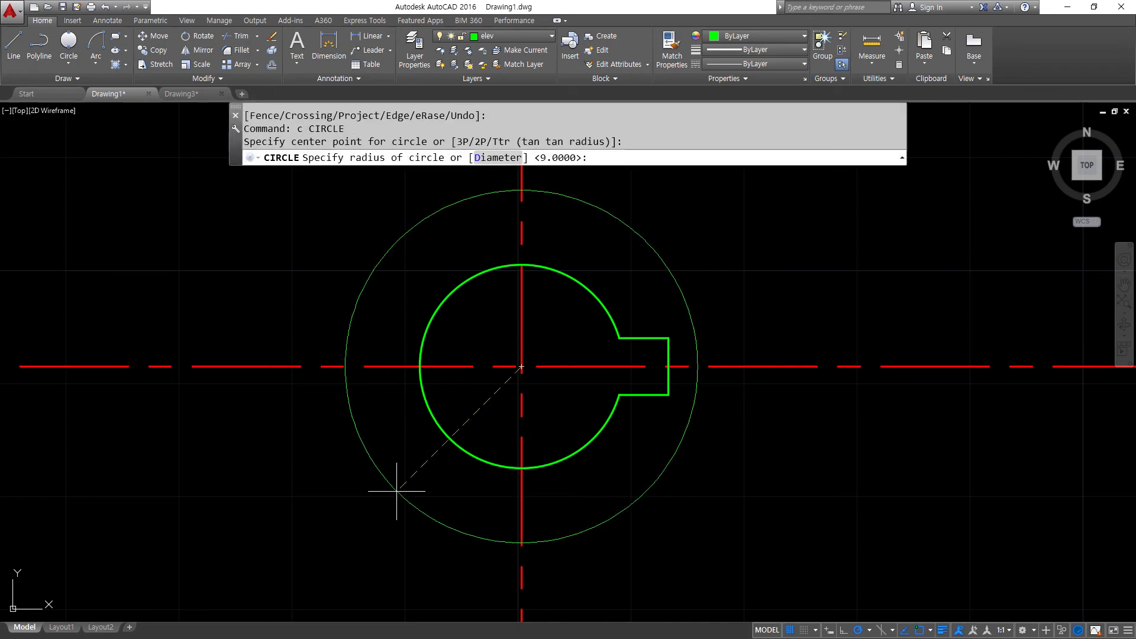
key("Return")
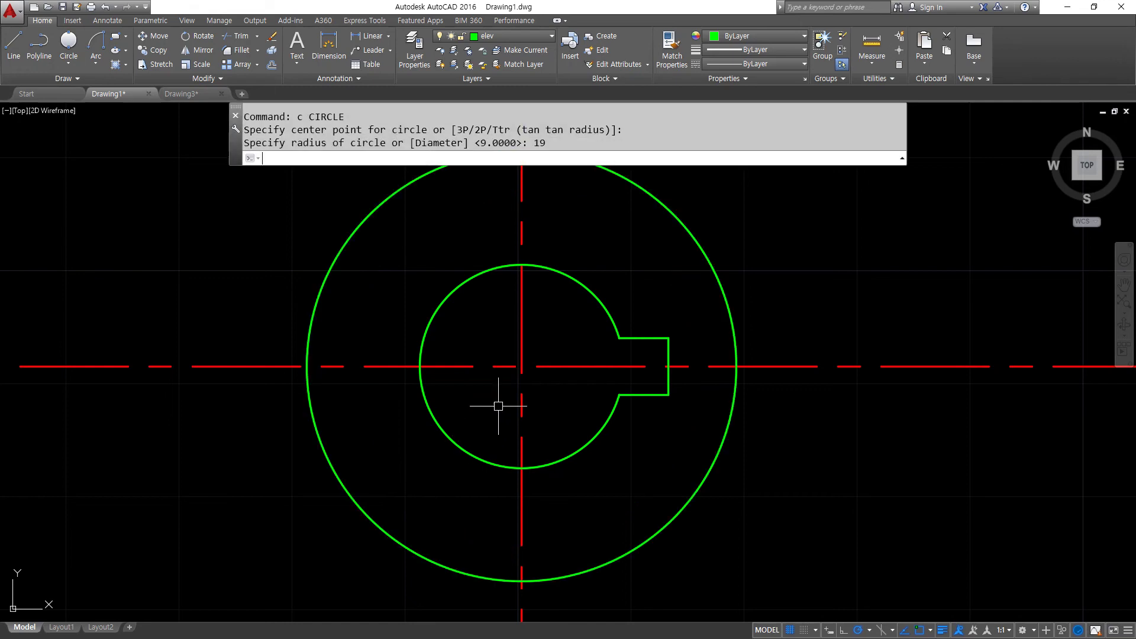
key("Return")
left_click(520, 367)
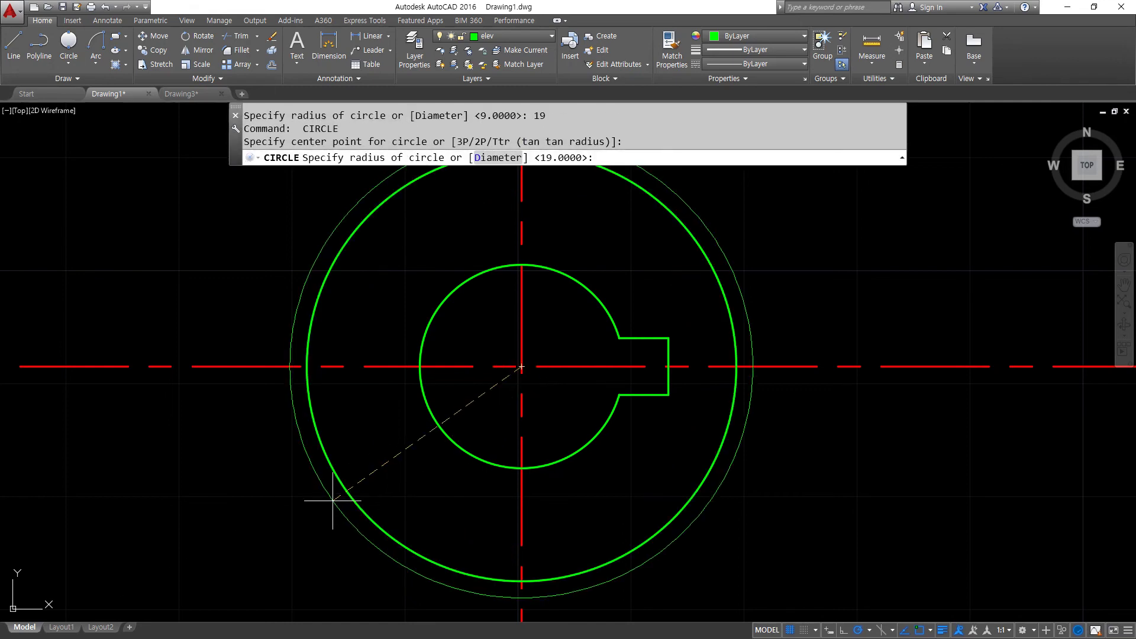
type("65")
key("Return")
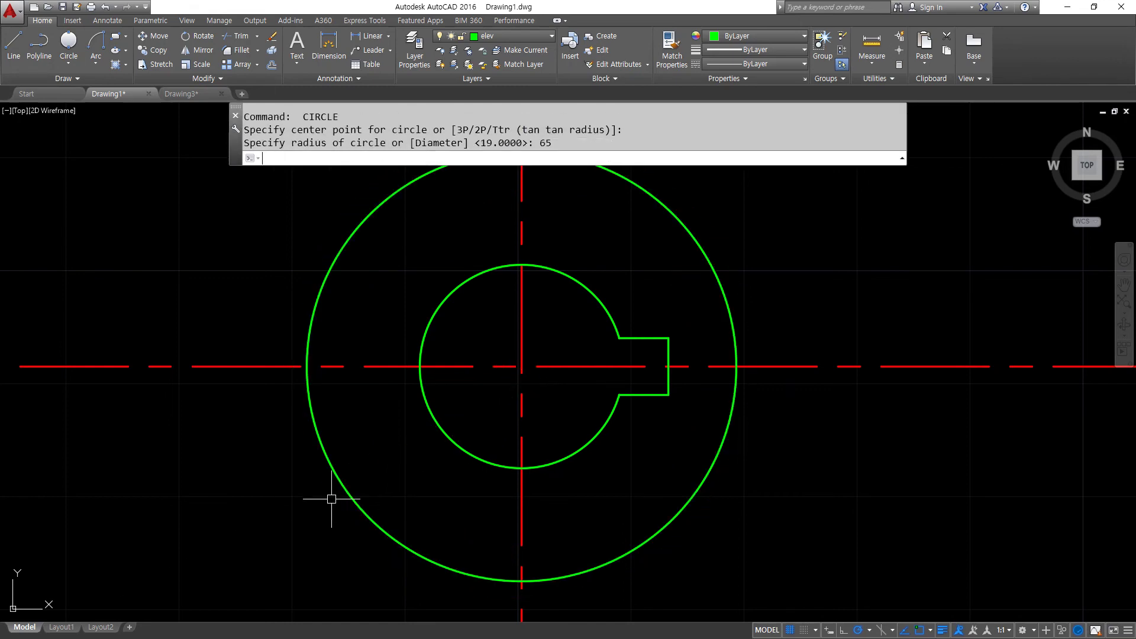
Offset the radius 65 circle outward by 11
type("o")
key("Return")
type("1")
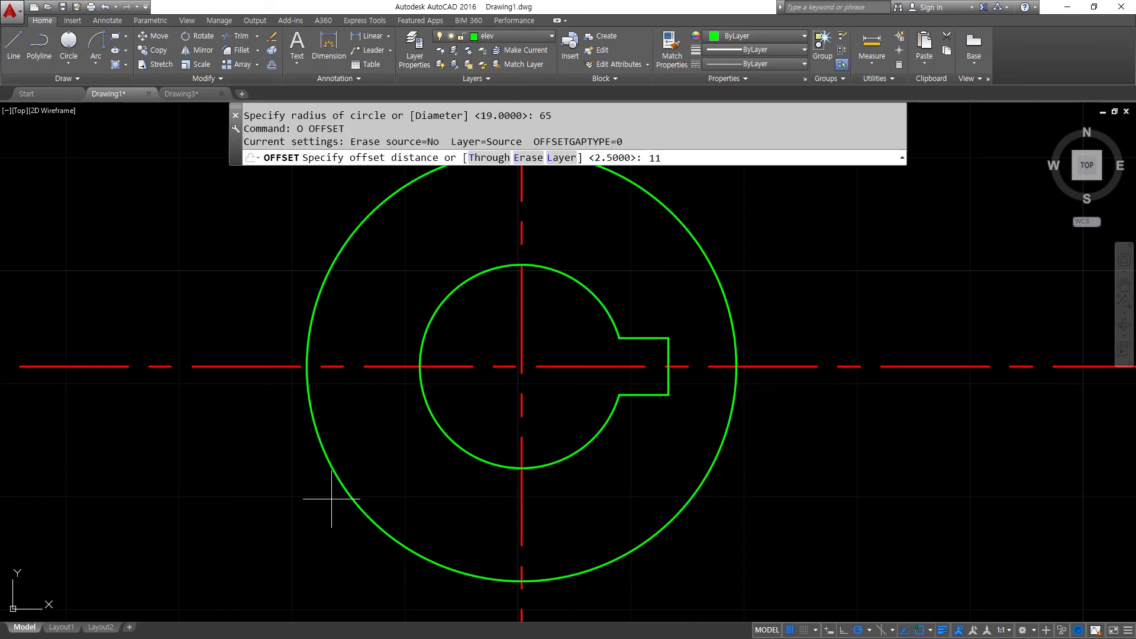
type("1")
key("Return")
scroll(624, 472, "down", 4)
left_click(824, 330)
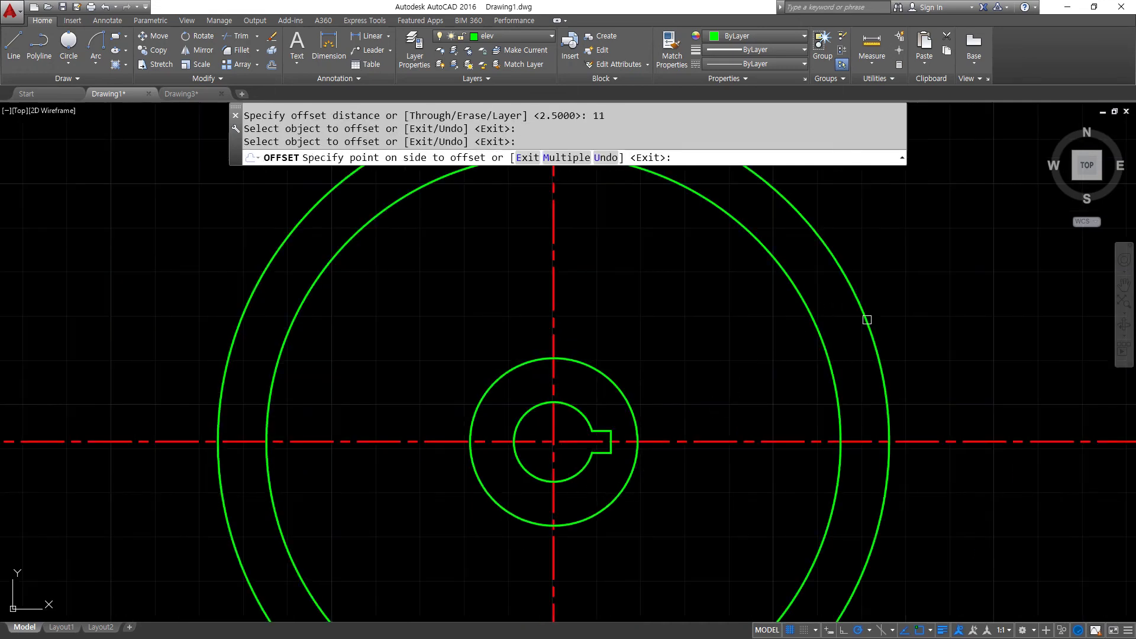
left_click(836, 360)
key("Return")
Offset the outermost rim circle outward by 5 as a boundary for the centrelines
type("o")
key("Return")
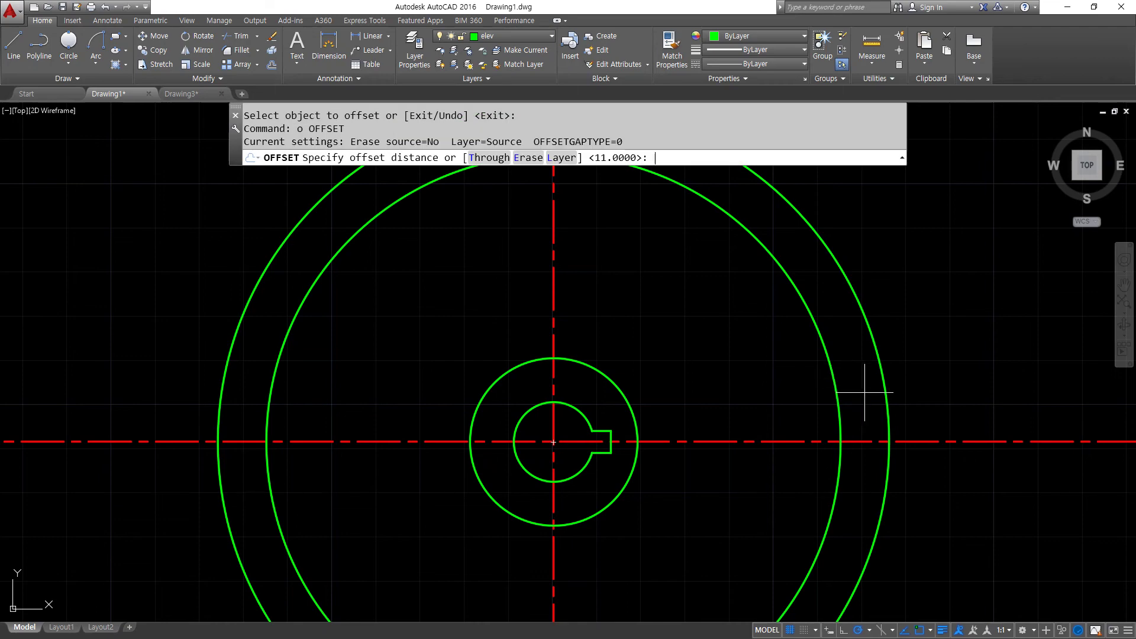
type("5")
key("Return")
left_click(884, 392)
left_click(923, 374)
key("Return")
scroll(938, 373, "down", 2)
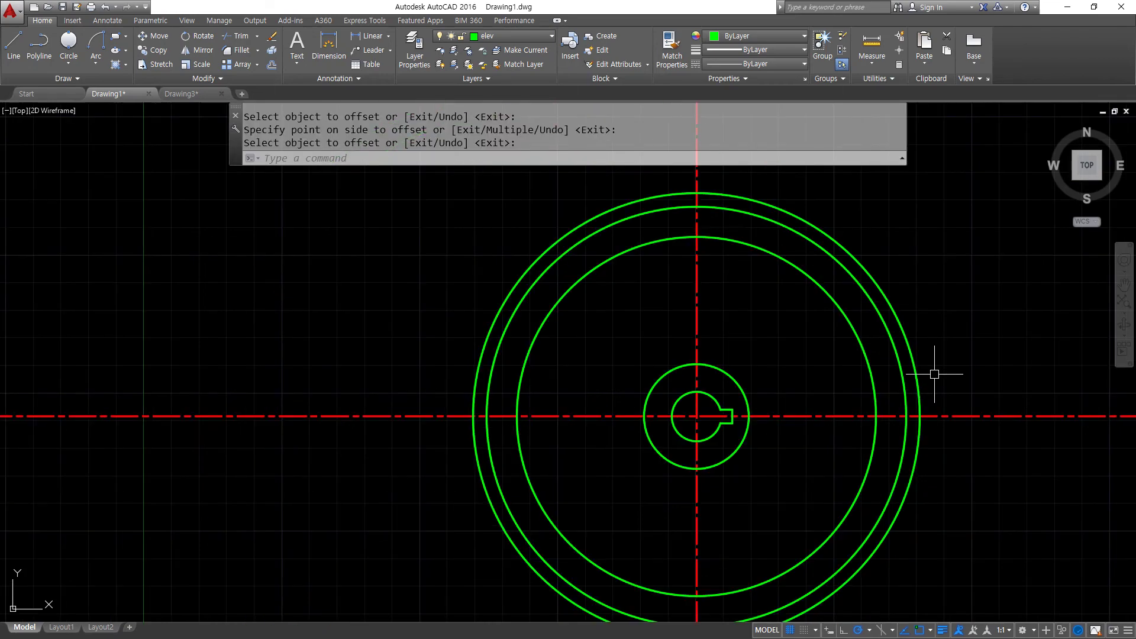
Trim all four ends of the red centrelines outside the outermost circle
type("tr")
key("Return")
key("Return")
left_click(984, 416)
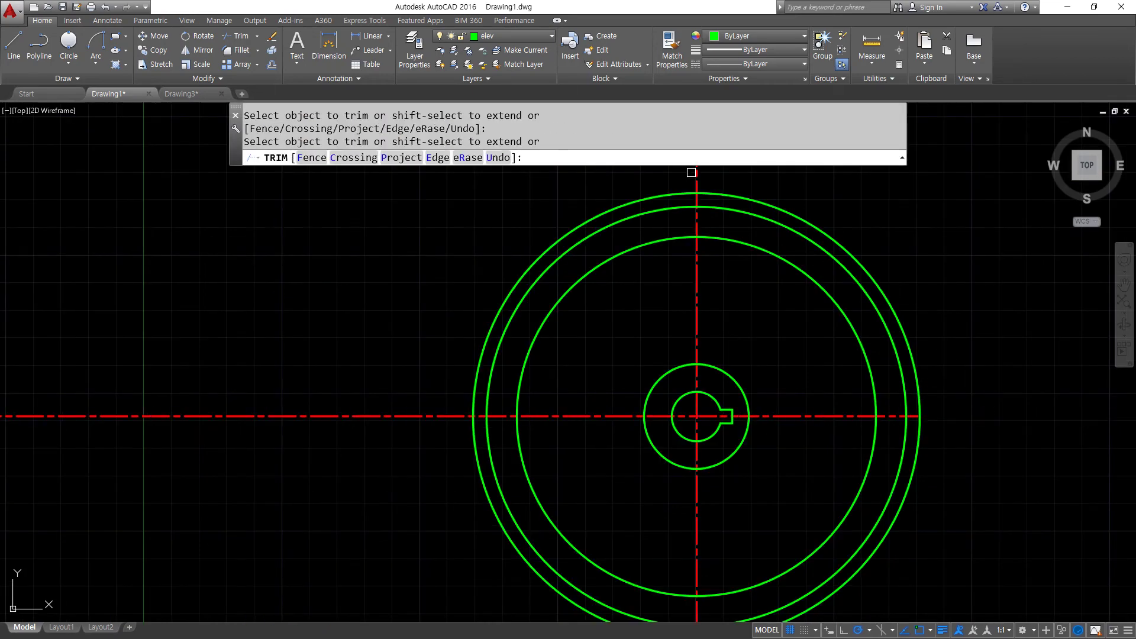
left_click(691, 173)
left_click(704, 178)
left_click(355, 416)
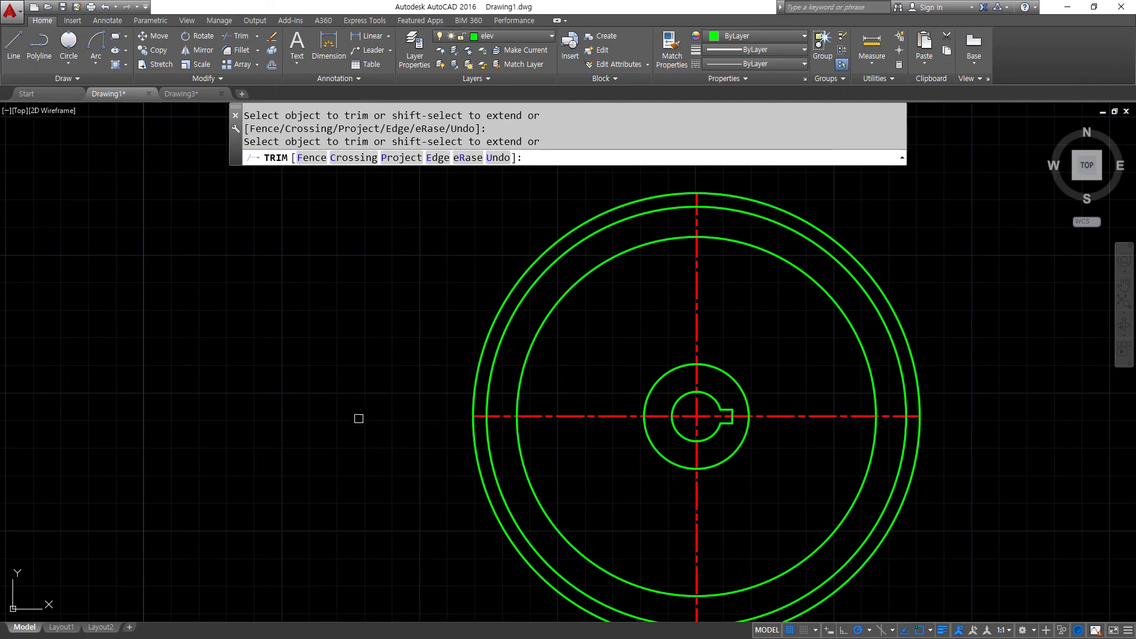
middle_click_drag(359, 453, 263, 314)
left_click(601, 524)
key("space")
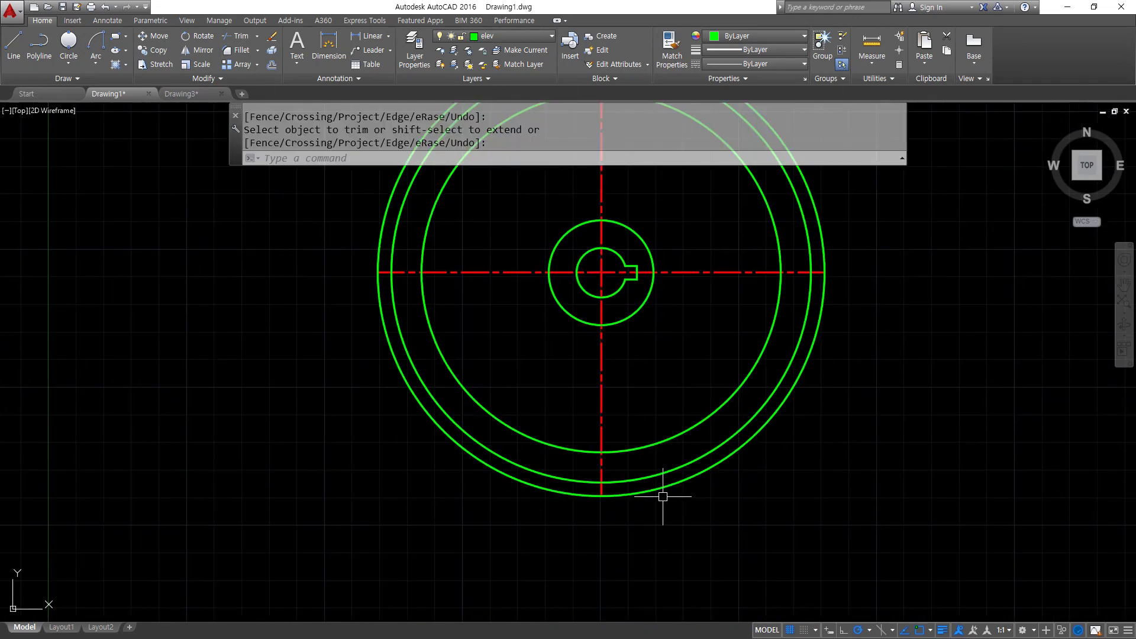
Erase the outermost circle used as the trimming boundary
left_click(663, 490)
type("e")
key("space")
middle_click_drag(642, 361, 431, 506)
scroll(458, 417, "up", 2)
scroll(461, 412, "up", 2)
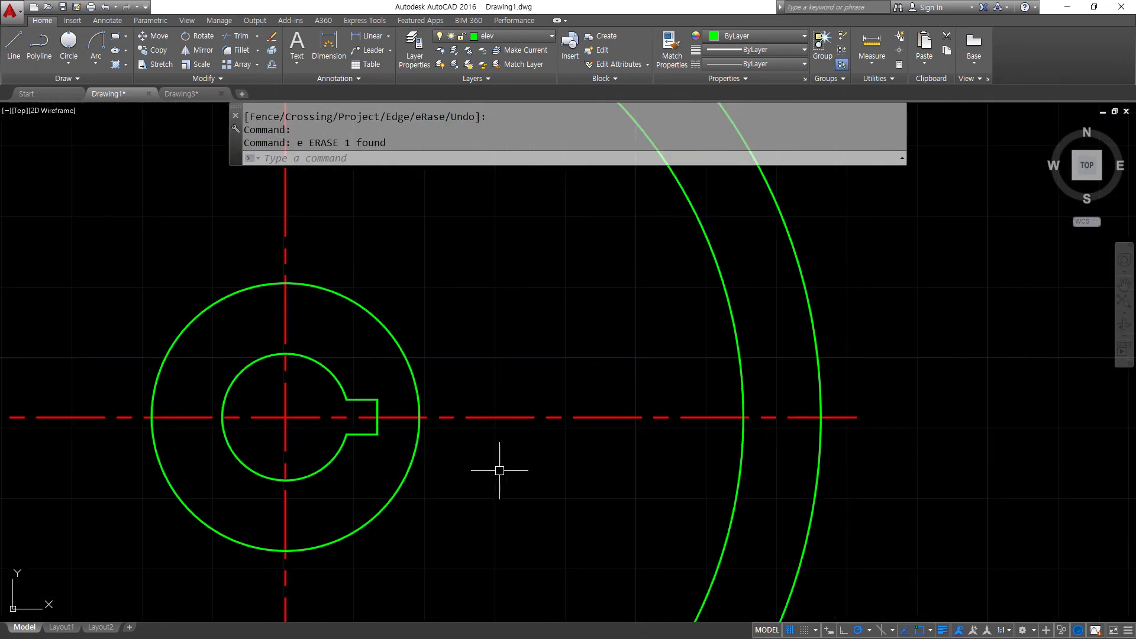
middle_click_drag(459, 444, 491, 421)
mouse_move(500, 453)
left_mouse_down()
mouse_move(445, 407)
mouse_move(610, 429)
left_mouse_up()
key("e")
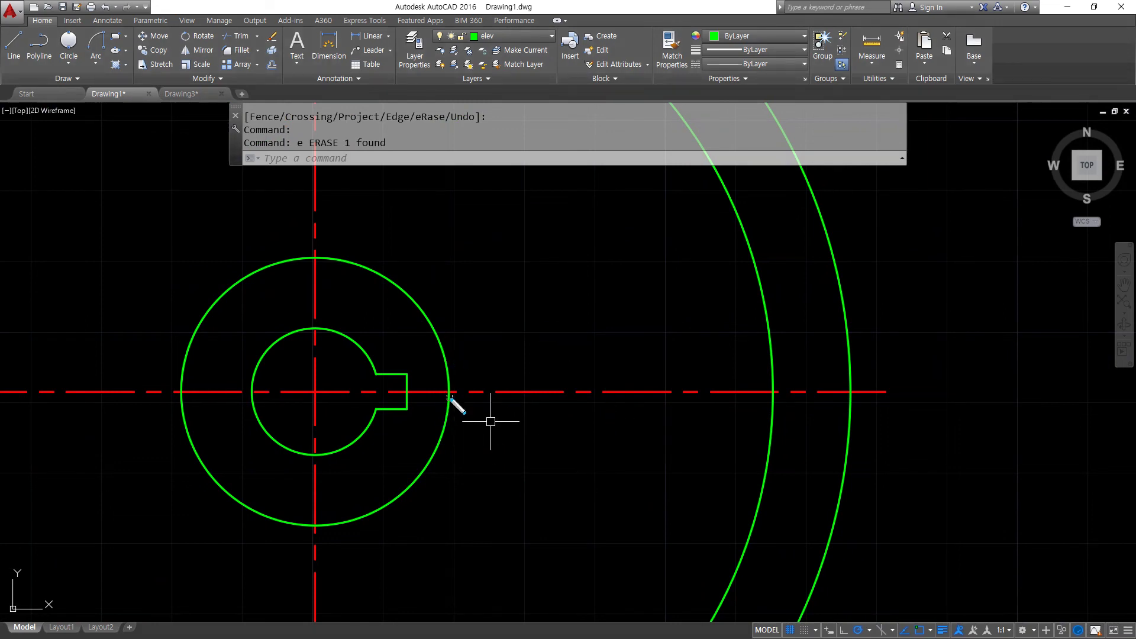
mouse_move(450, 392)
left_mouse_down()
mouse_move(483, 350)
mouse_move(578, 340)
mouse_move(625, 396)
mouse_move(672, 521)
mouse_move(674, 597)
left_mouse_up()
mouse_move(496, 338)
left_mouse_down()
mouse_move(528, 404)
mouse_move(490, 362)
mouse_move(522, 340)
left_mouse_up()
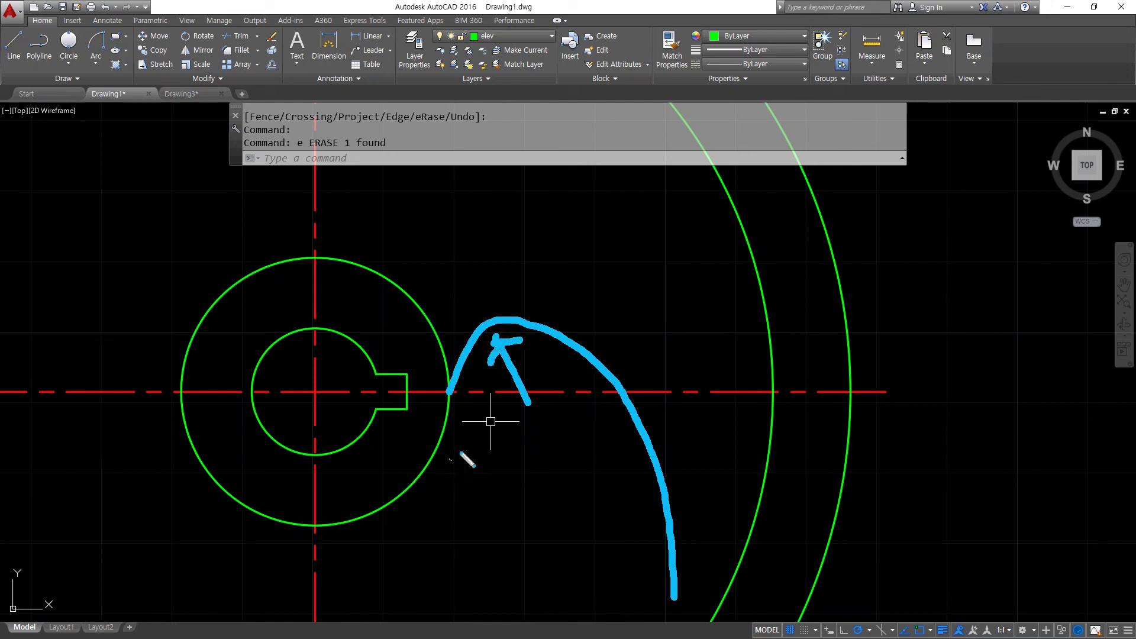
mouse_move(529, 474)
left_mouse_down()
mouse_move(456, 327)
mouse_move(539, 469)
mouse_move(514, 471)
left_mouse_up()
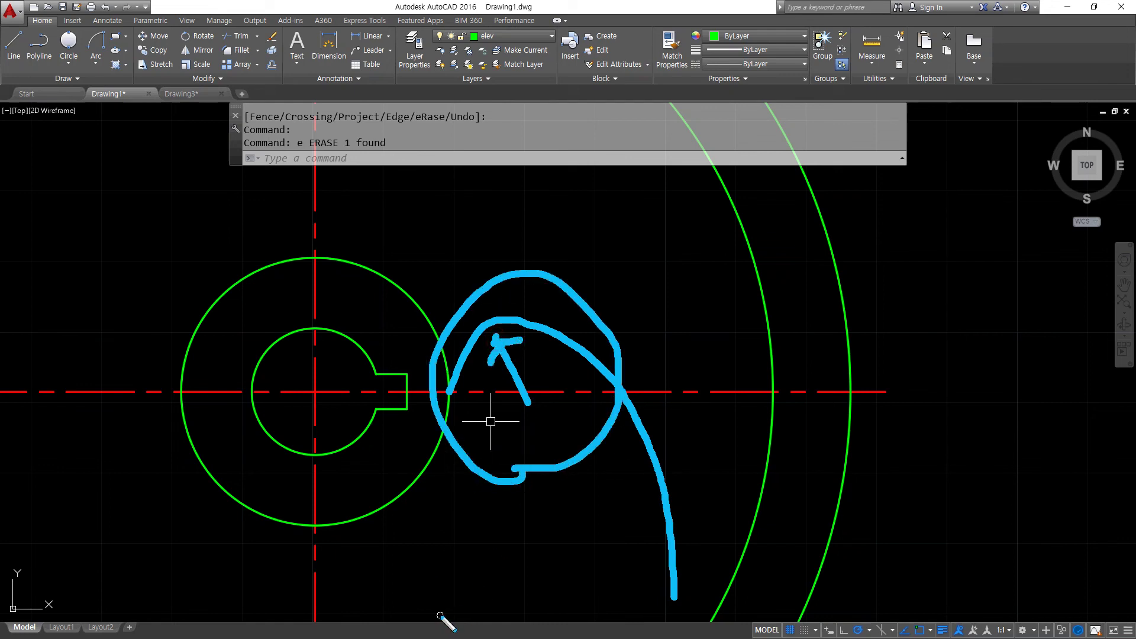
key("Escape")
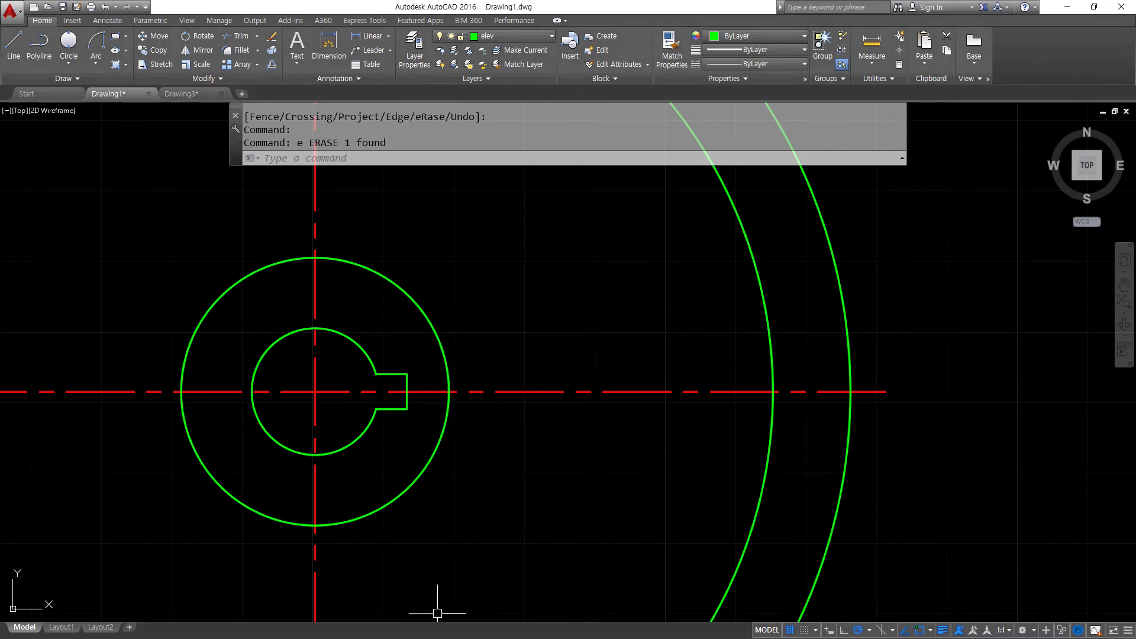
Place a vertical construction line through the point where the radius 19 hub circle meets the horizontal centreline beside the keyway
type("xline")
key("Return")
type("v")
key("Return")
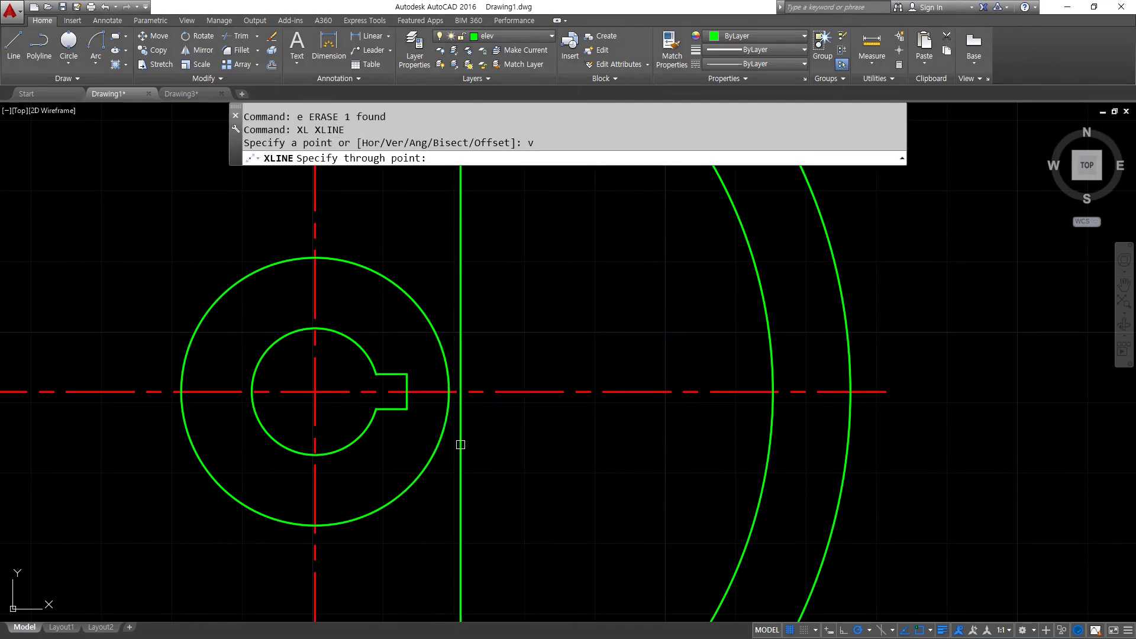
left_click(448, 392)
key("Escape")
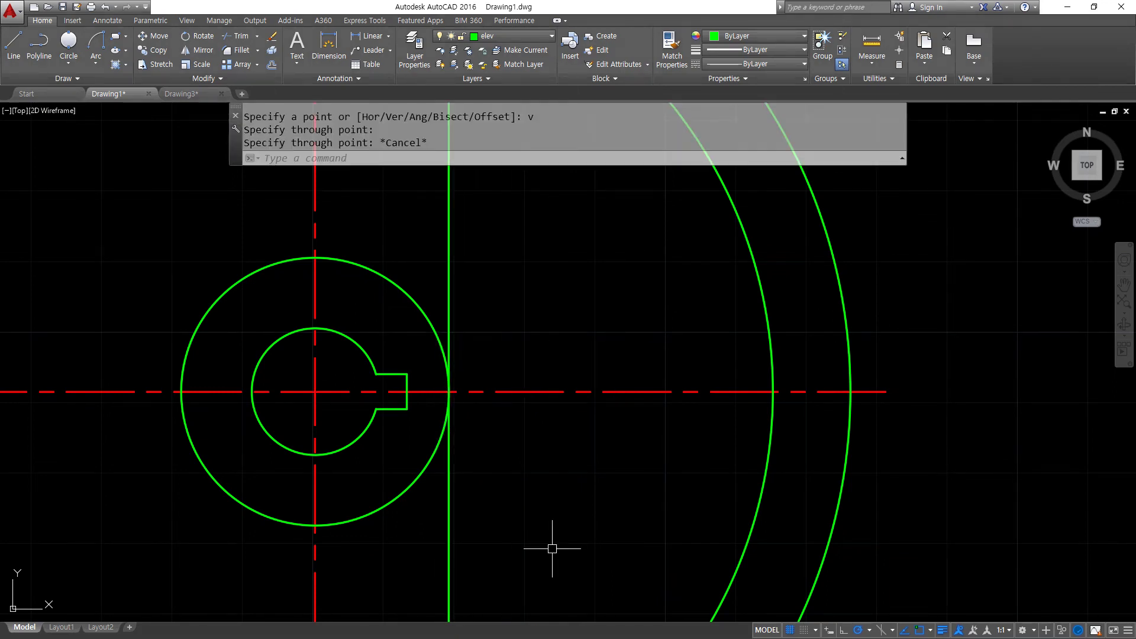
Offset the vertical construction line by 10 away from the hub, toward the rim
type("o")
key("Return")
type("10")
key("Return")
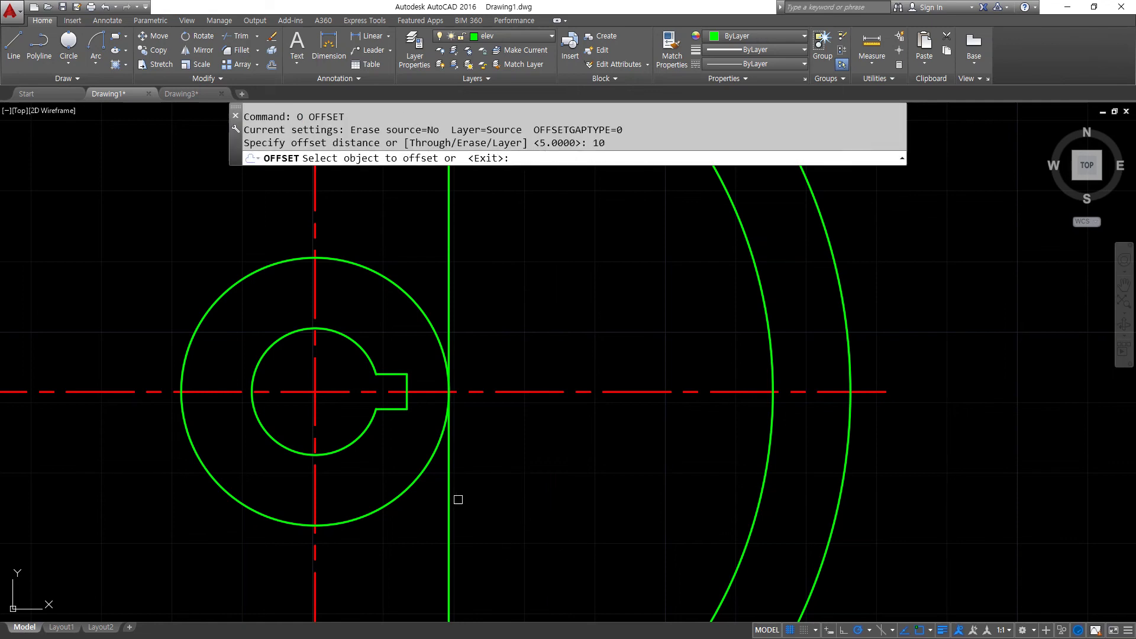
left_click(446, 501)
left_click(550, 515)
key("Return")
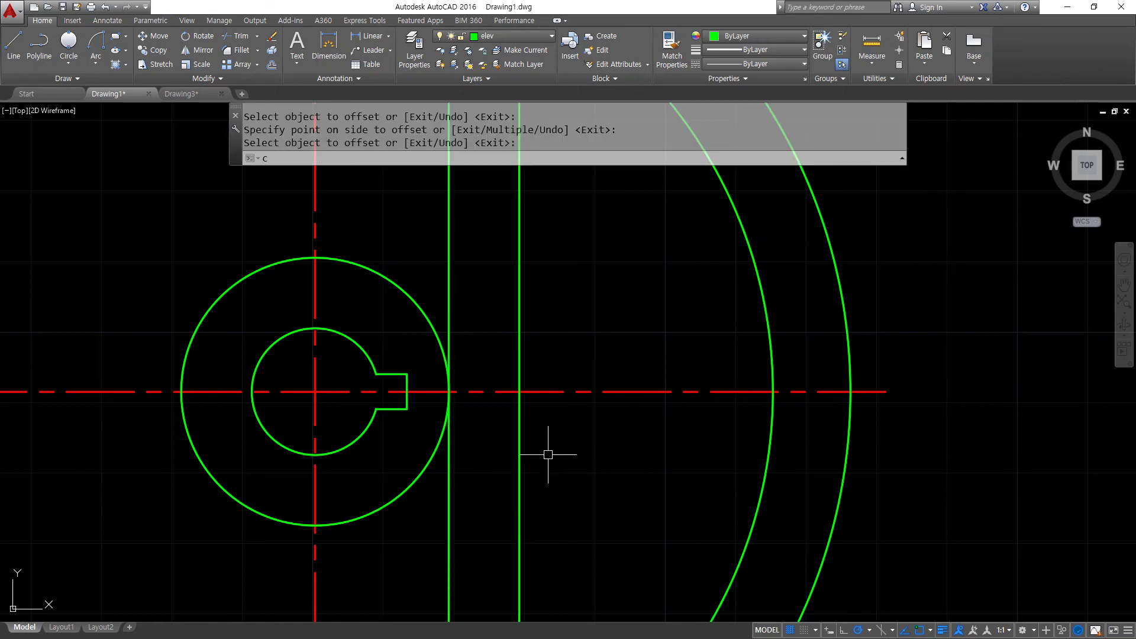
Draw a radius 10 circle centred where the offset construction line crosses the horizontal centreline
type("c")
key("Return")
left_click(519, 392)
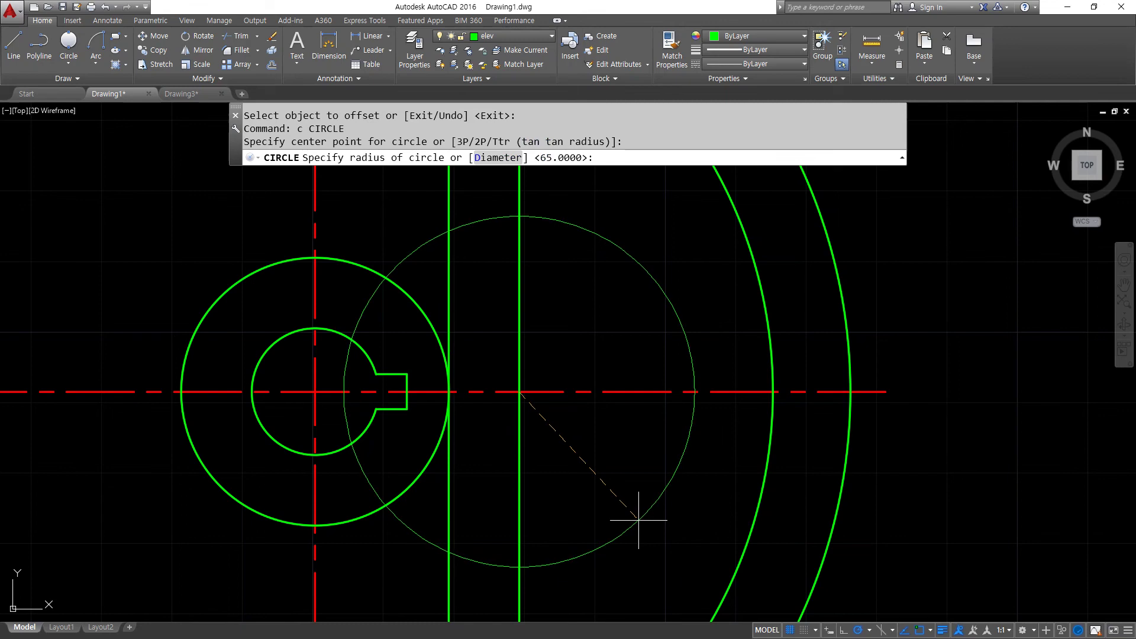
type("10")
key("Return")
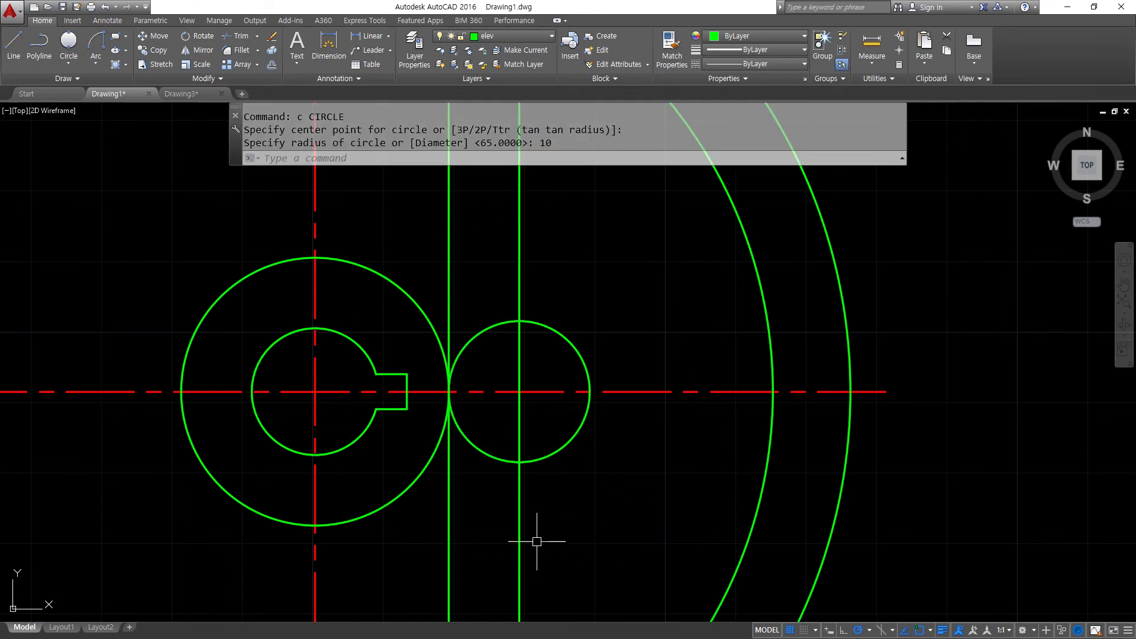
Erase the two vertical construction lines and the radius 10 circle beside the hub
left_click(553, 528)
left_click(395, 602)
key("Delete")
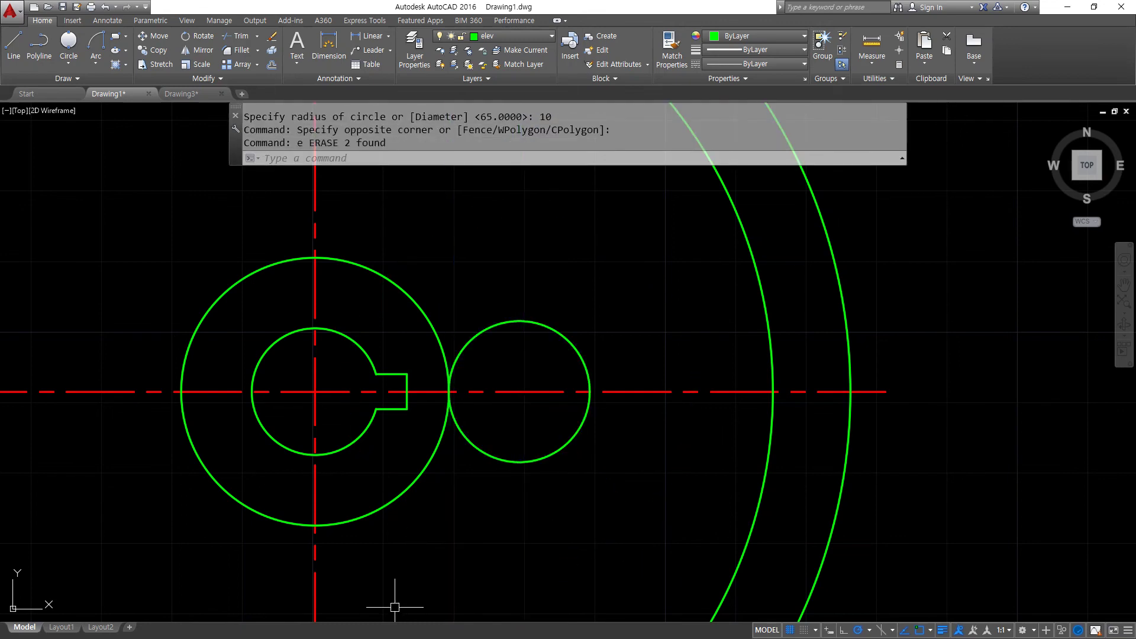
left_click(550, 535)
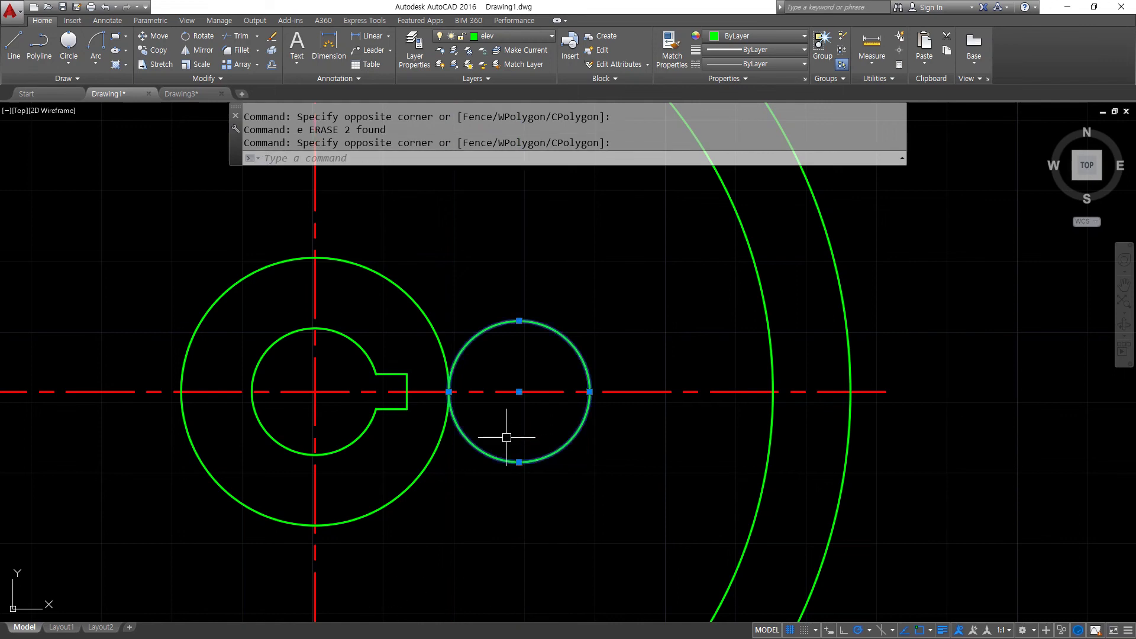
left_click(490, 450)
key("Delete")
Offset the radius 19 hub circle outward by 10
type("o")
key("Return")
type("10")
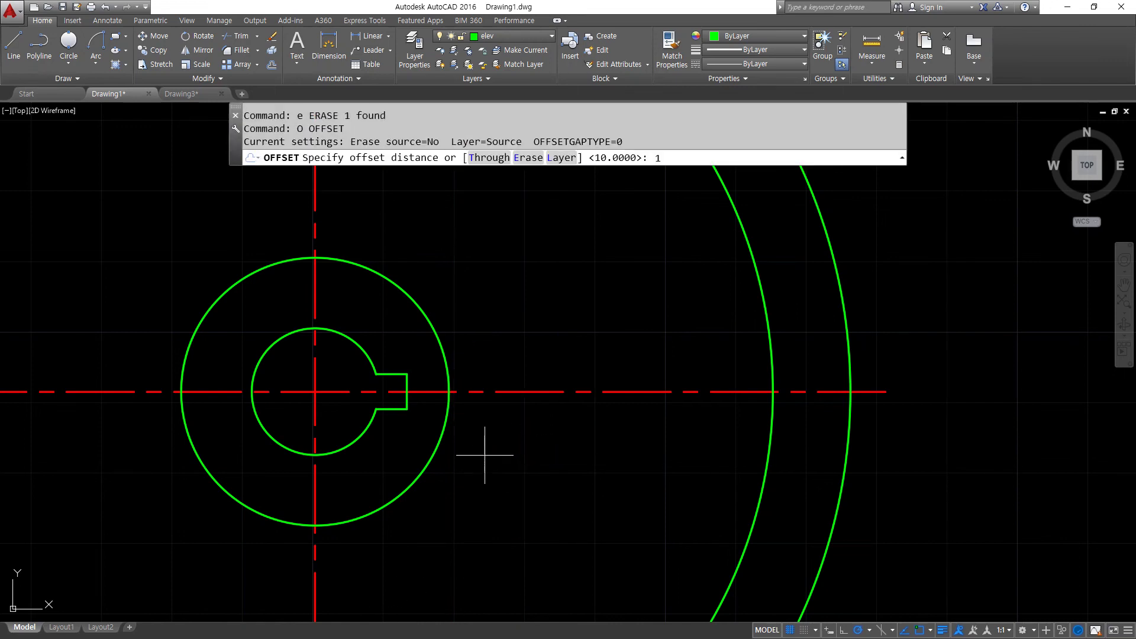
key("Return")
left_click(437, 455)
left_click(573, 482)
key("Return")
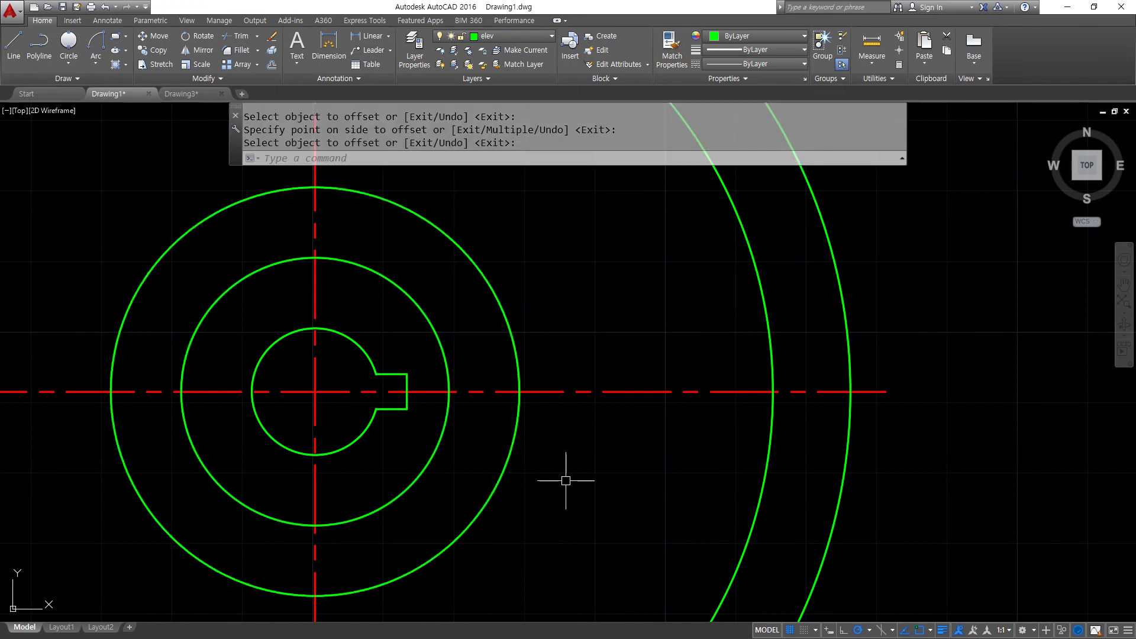
Draw a radius 10 circle centred where the circle offset from the hub crosses the horizontal centreline on the keyway side
type("c")
key("Return")
left_click(518, 392)
type("1")
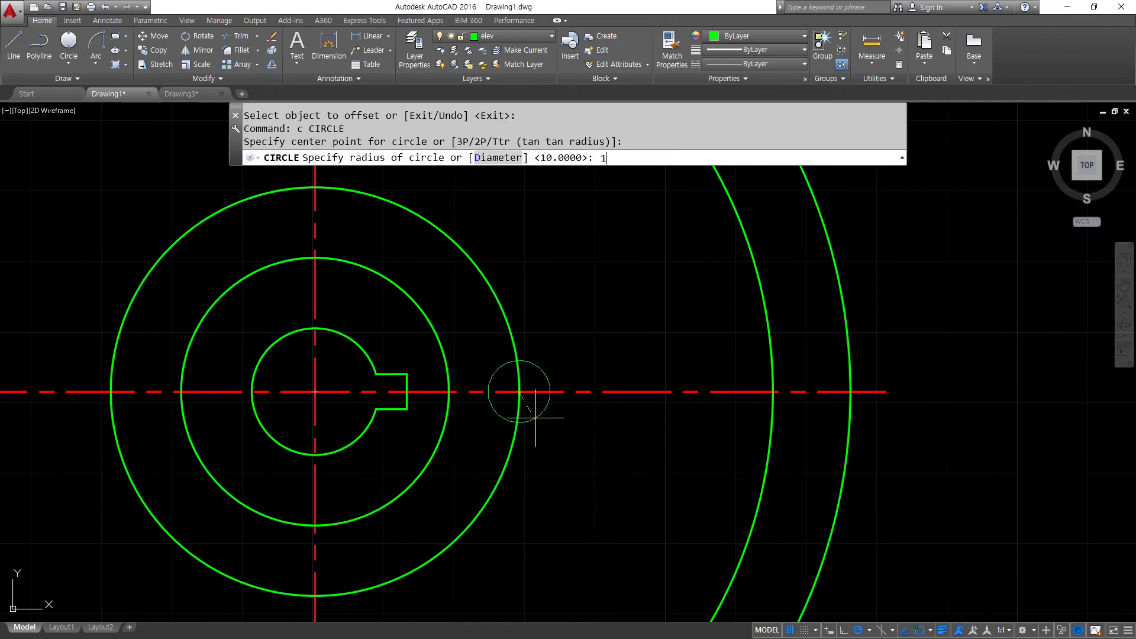
key("Return")
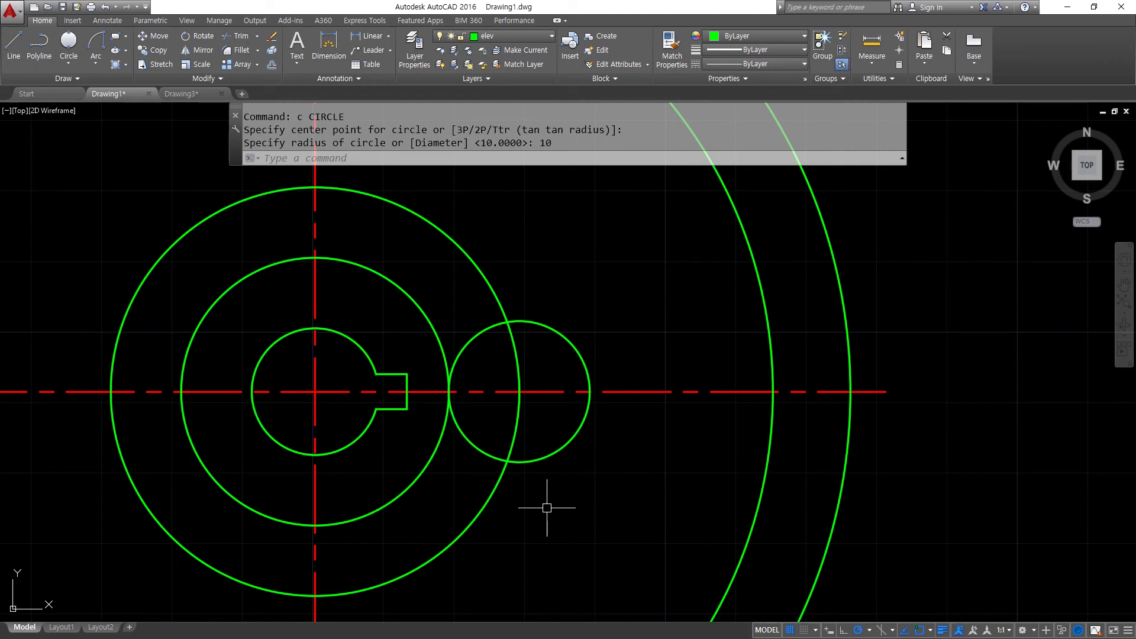
key("Escape")
left_click(529, 482)
key("Escape")
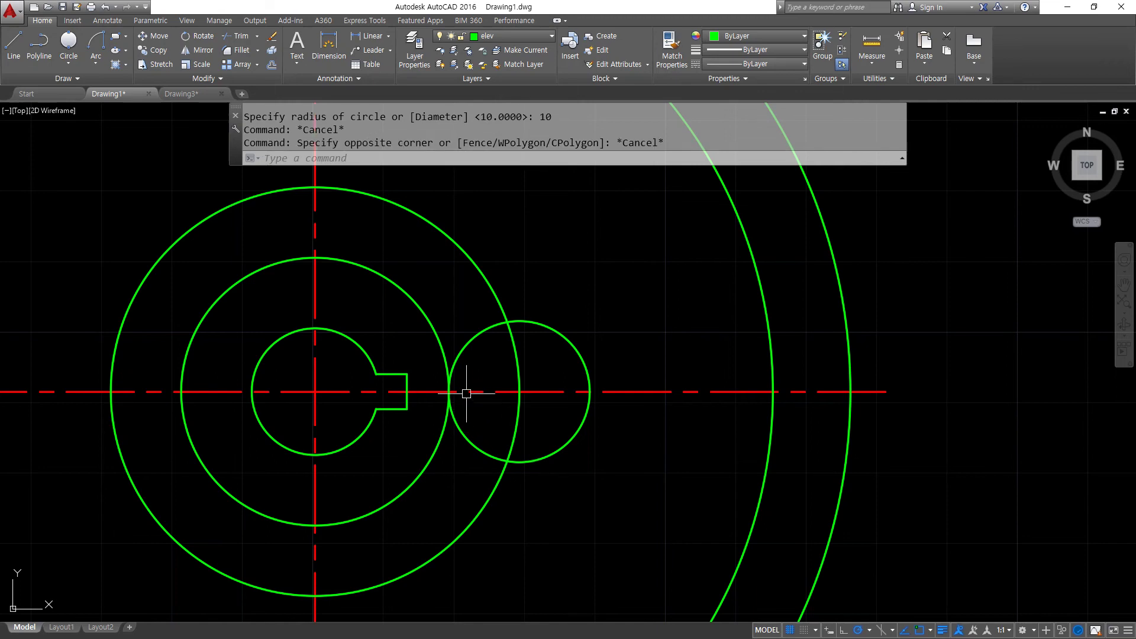
key("ctrl+shift+3")
mouse_move(453, 403)
left_mouse_down()
mouse_move(450, 386)
mouse_move(454, 404)
left_mouse_up()
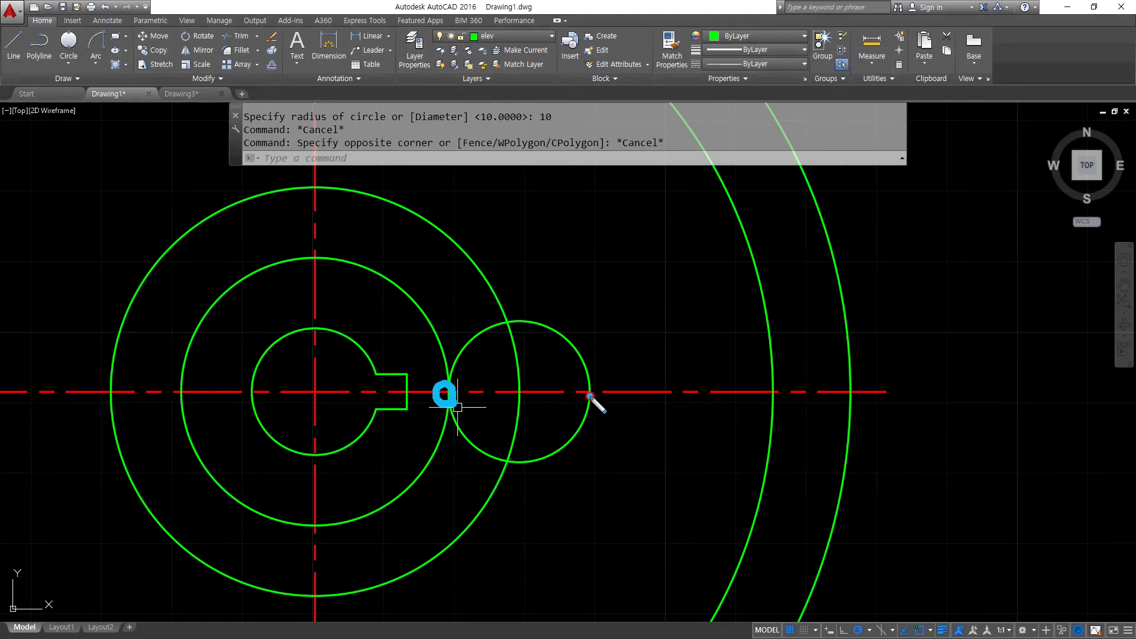
left_click_drag(589, 396, 593, 402)
key("ctrl+shift+3")
Erase the circle offset from the hub together with the radius 10 circle beside the hub
left_click(545, 525)
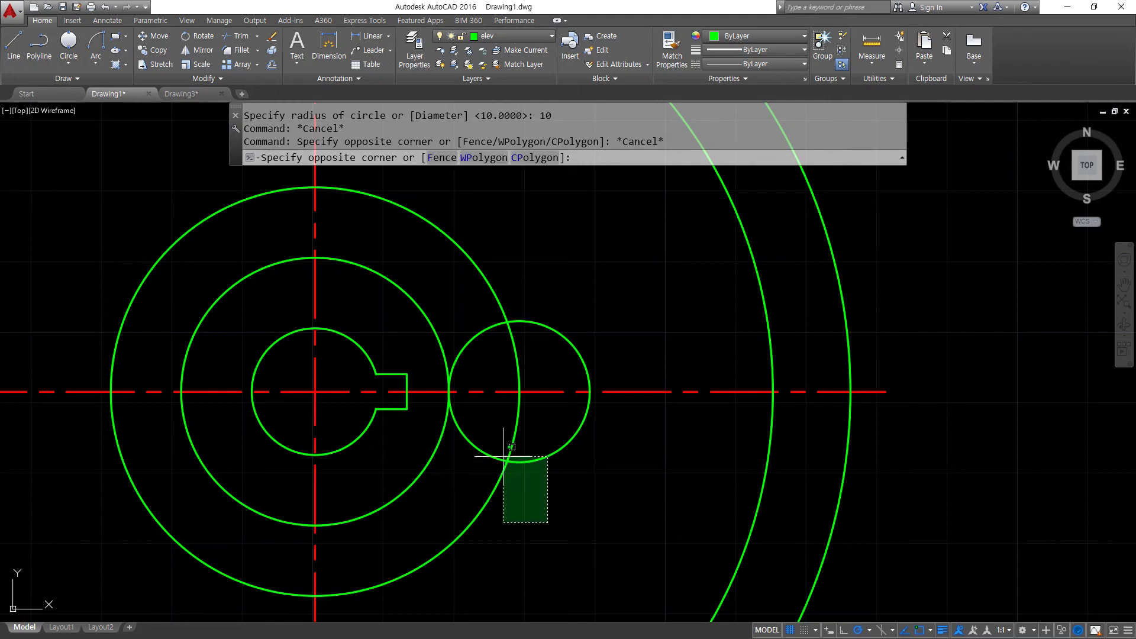
left_click(490, 452)
type("e")
key("Return")
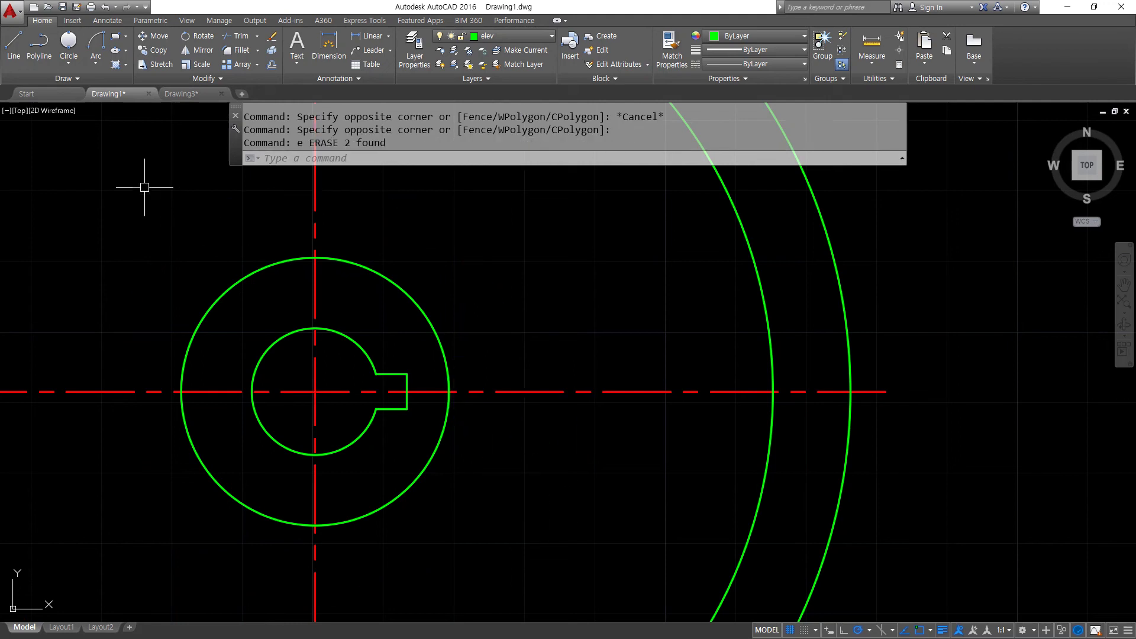
left_click(68, 61)
left_click(74, 134)
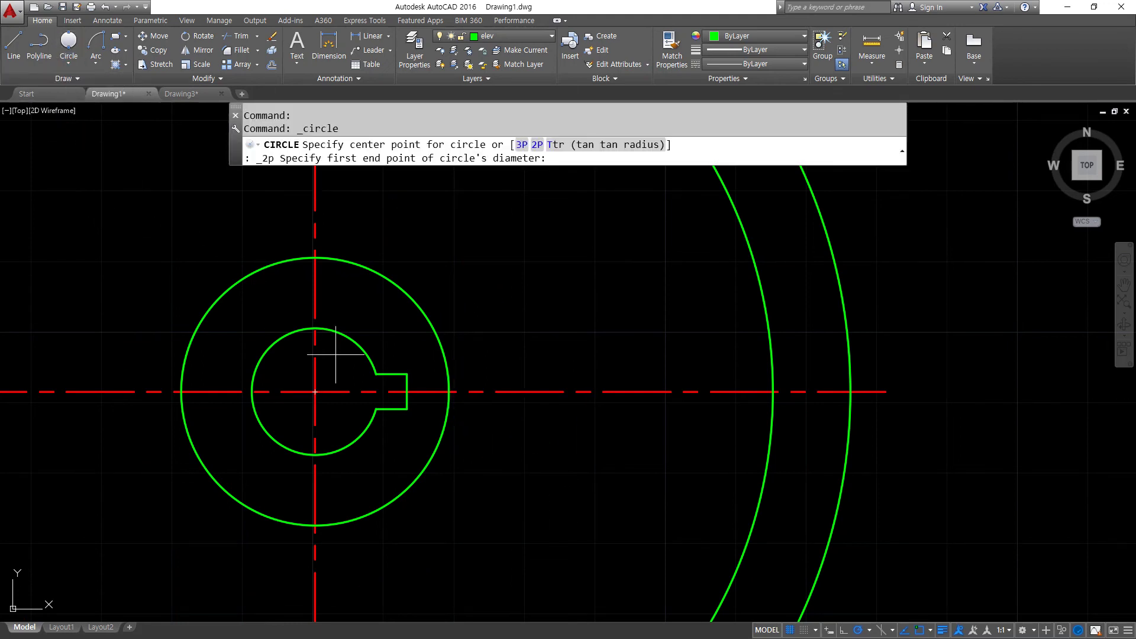
left_click(448, 391)
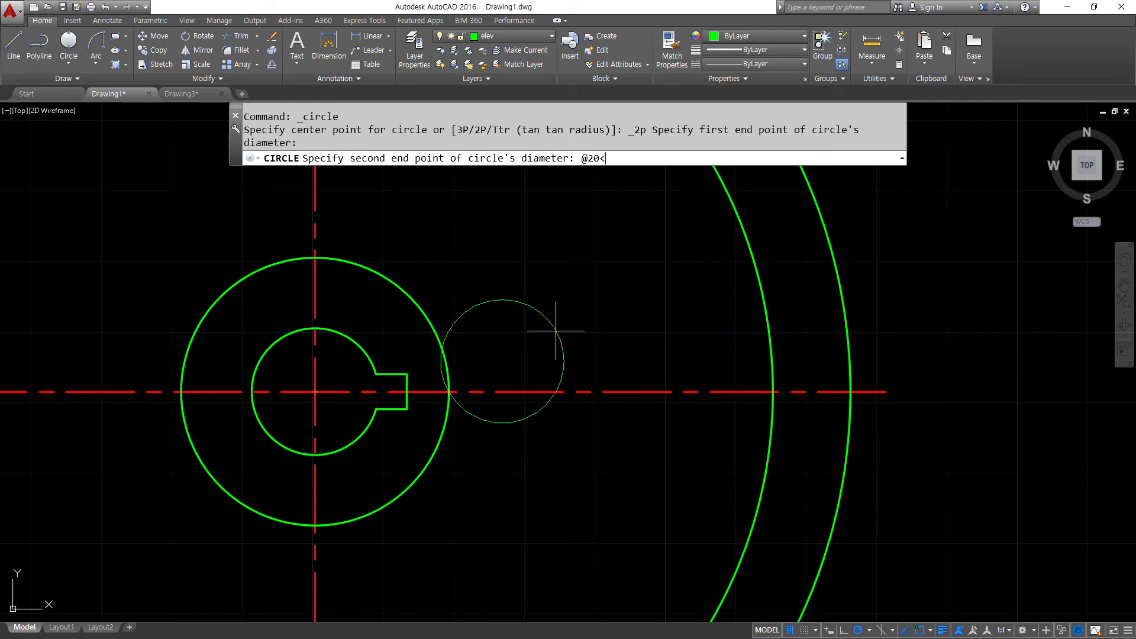
key("Return")
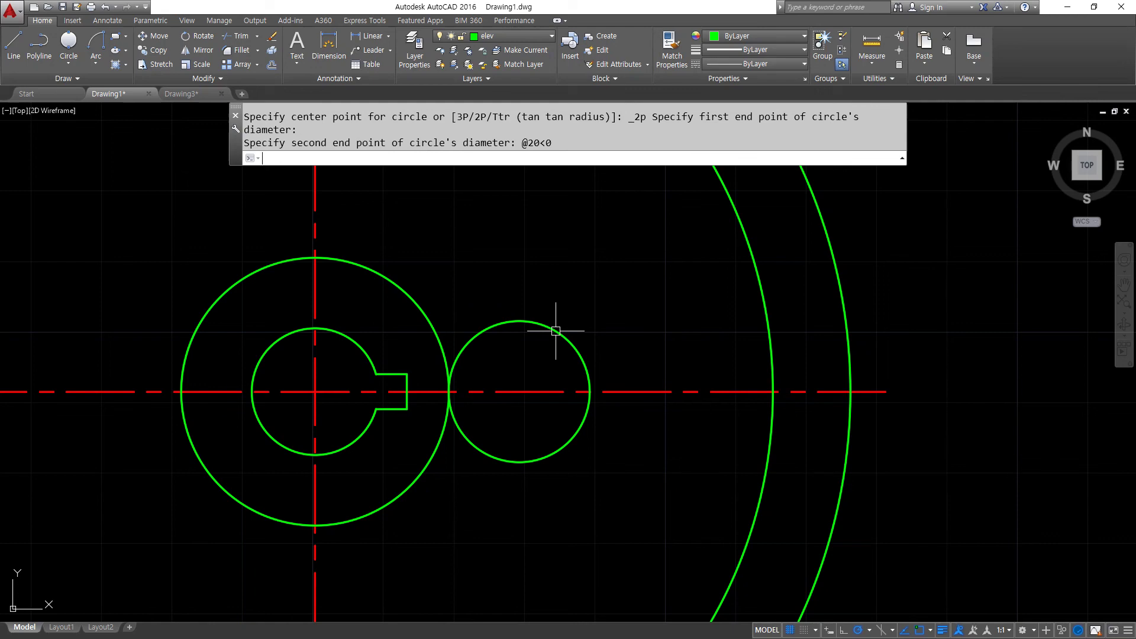
scroll(556, 332, "down", 2)
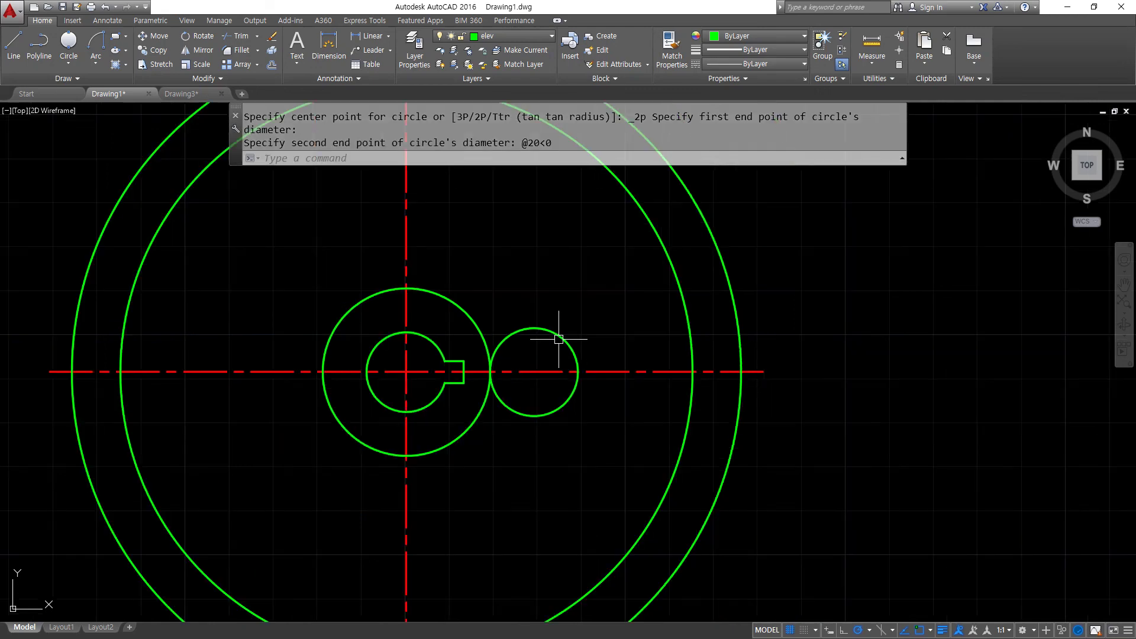
middle_click_drag(599, 439, 610, 393)
left_click_drag(542, 274, 545, 281)
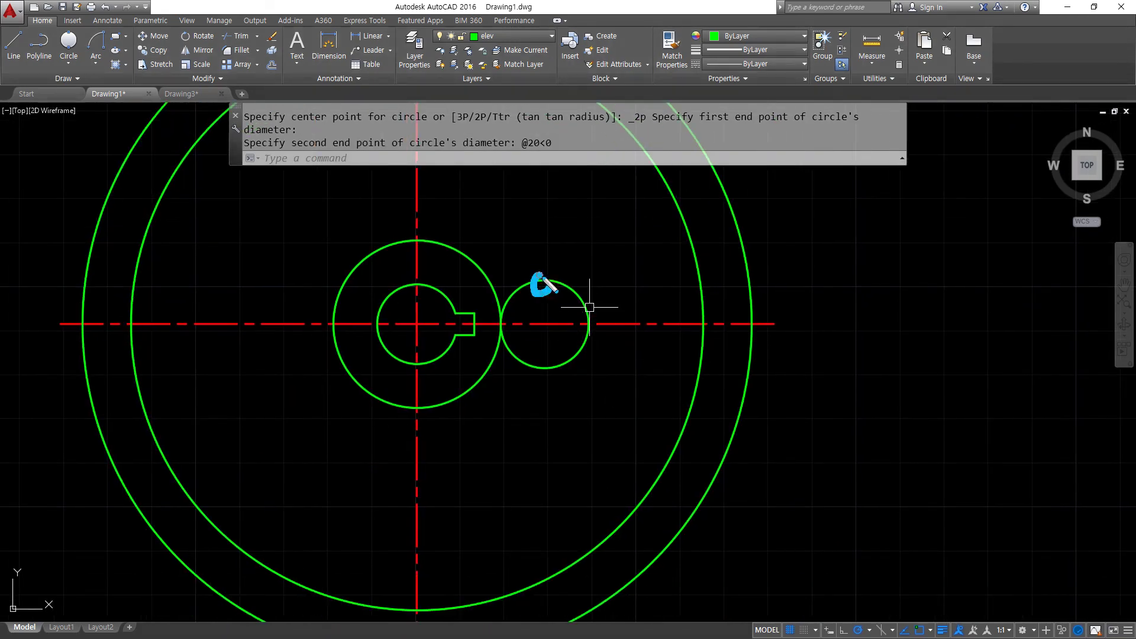
left_click_drag(693, 410, 679, 417)
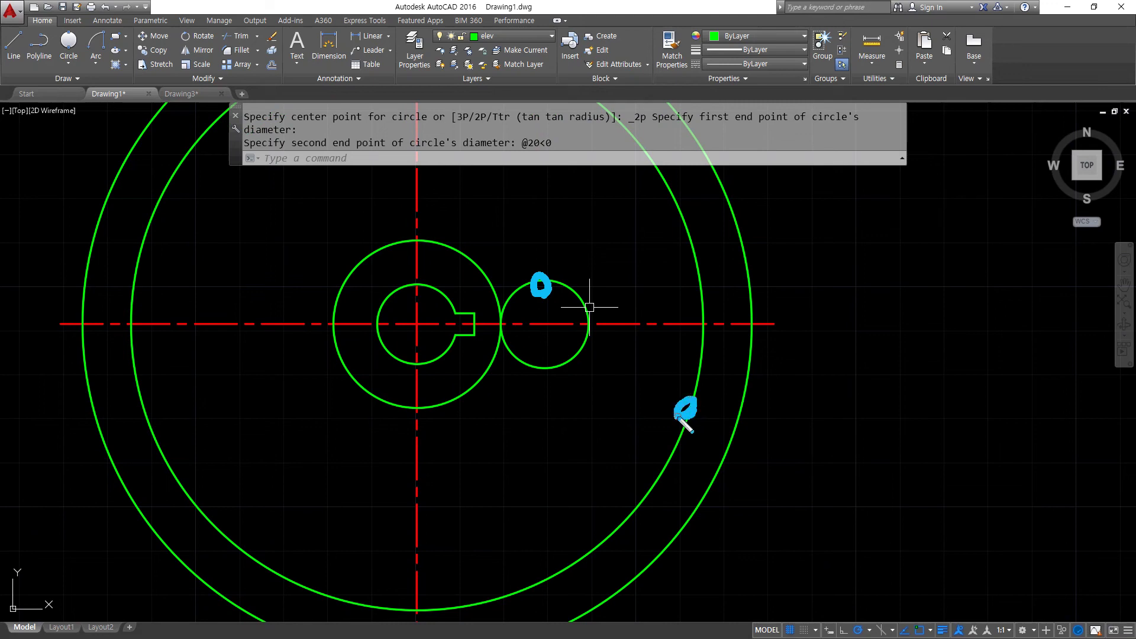
key("Escape")
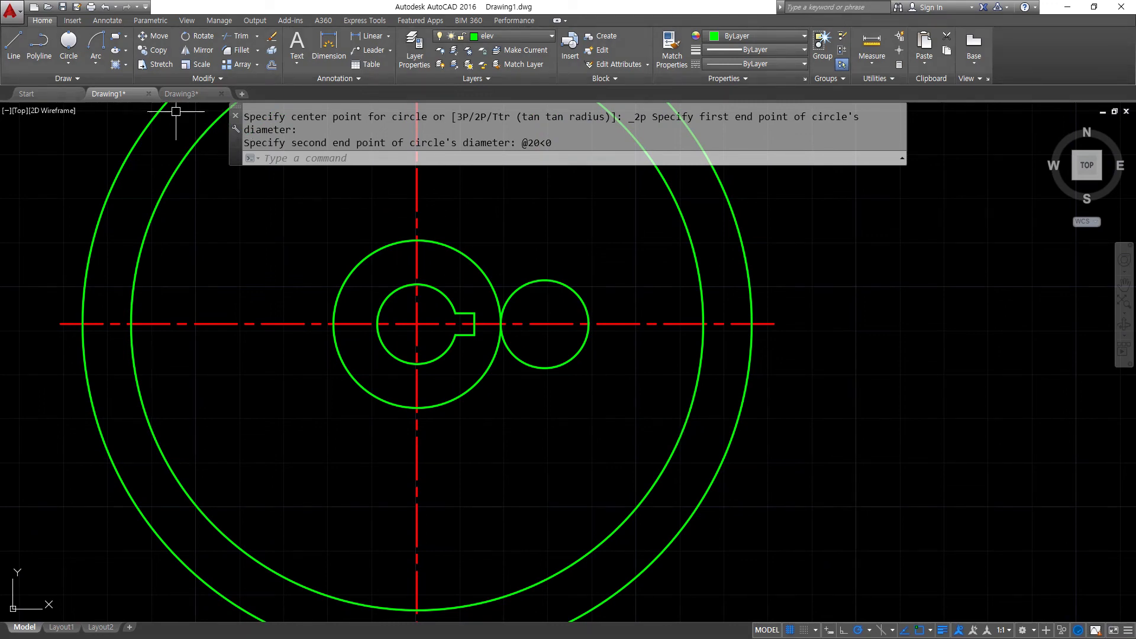
Draw a radius 30 tangent-tangent-radius circle touching the top of the small circle and the lower right of the inner rim circle
left_click(68, 62)
left_click(97, 188)
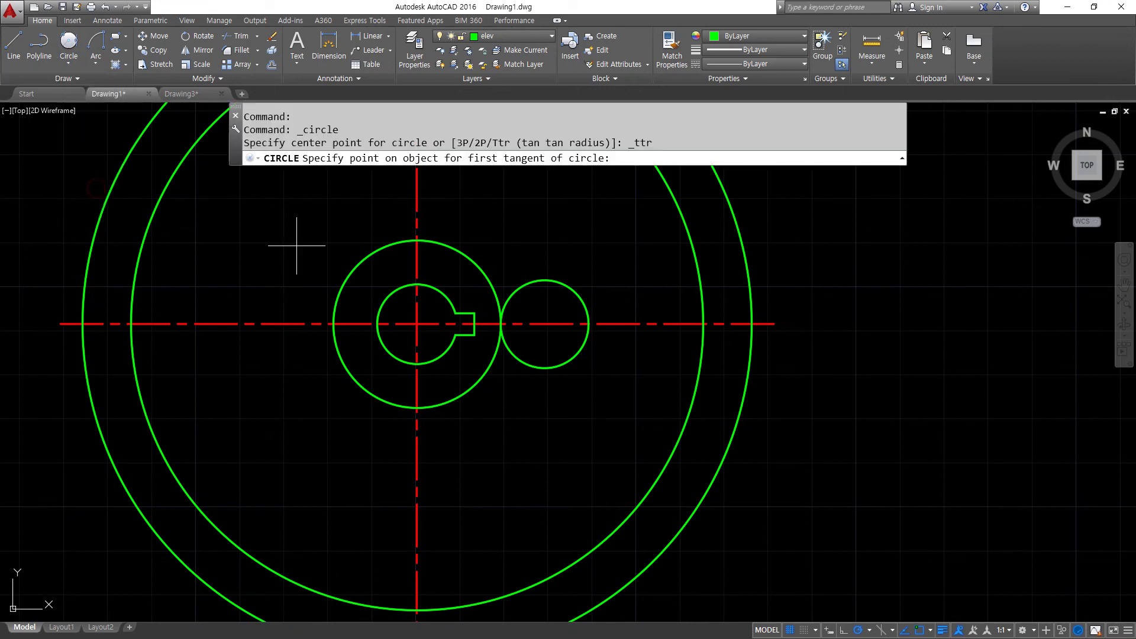
left_click(568, 287)
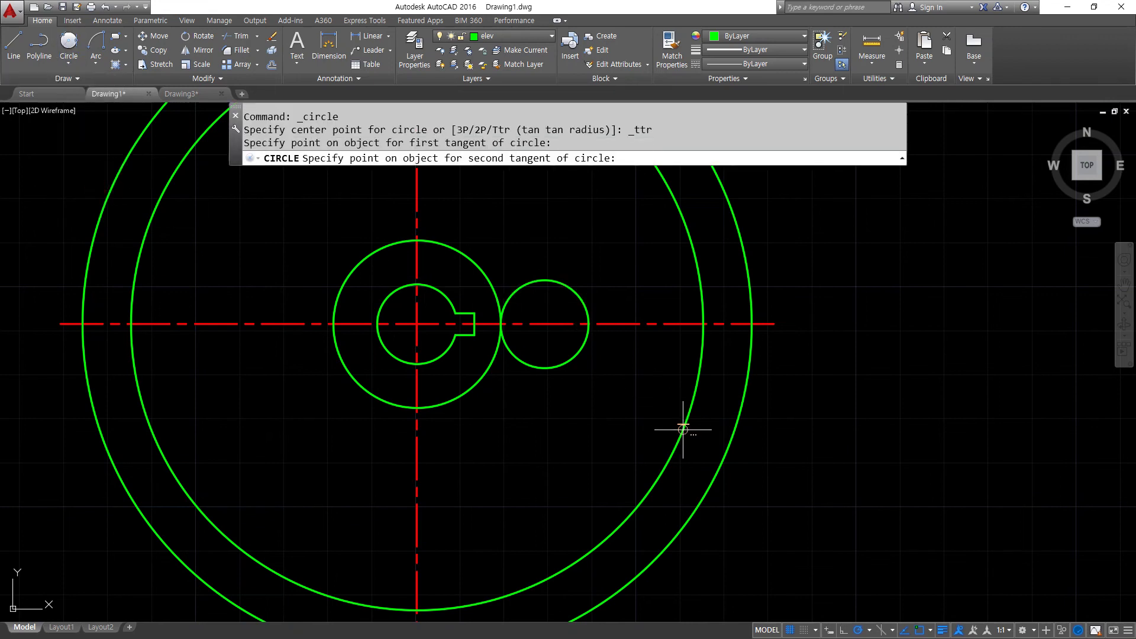
left_click(681, 427)
type("30")
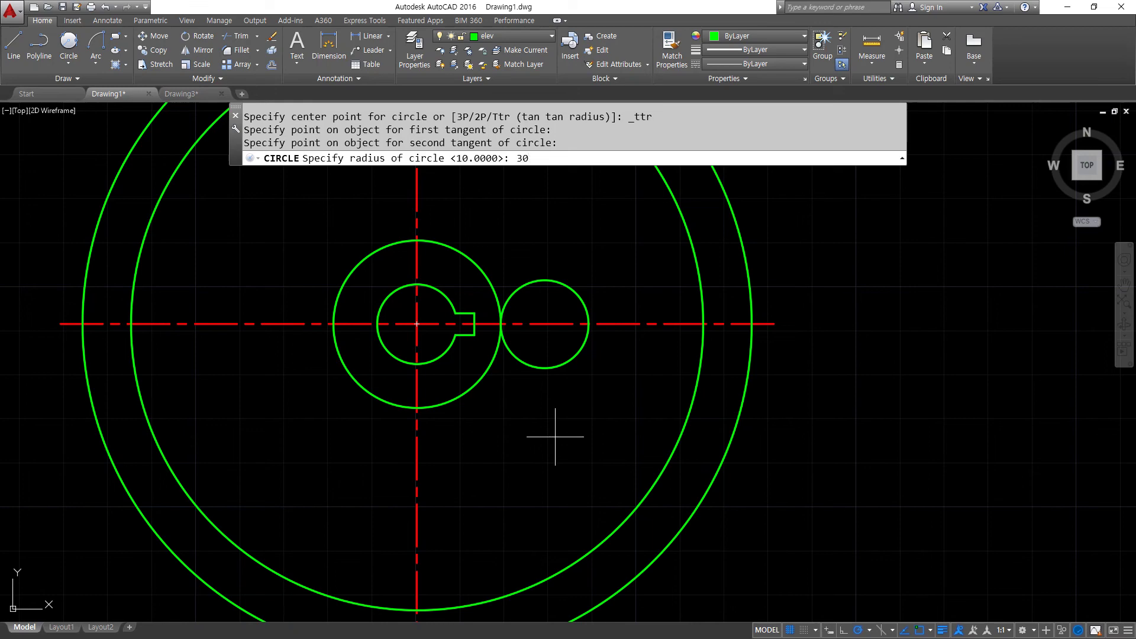
key("Return")
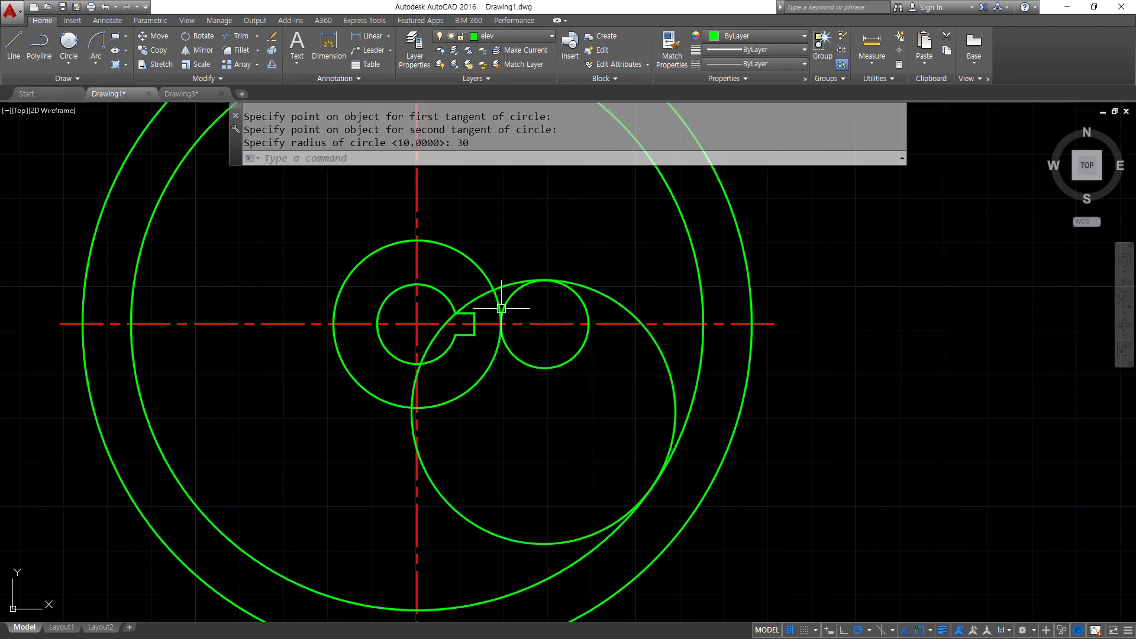
scroll(501, 307, "up", 2)
scroll(571, 299, "down", 2)
mouse_move(519, 321)
left_mouse_down()
mouse_move(552, 281)
mouse_move(676, 322)
mouse_move(705, 417)
left_mouse_up()
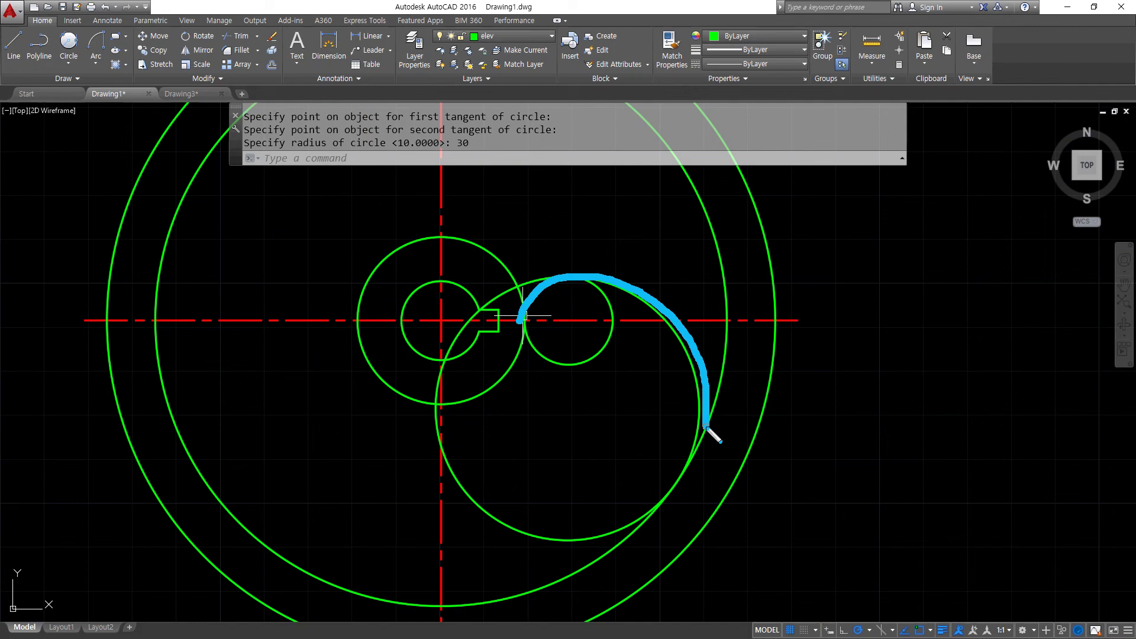
mouse_move(545, 511)
left_mouse_down()
mouse_move(525, 533)
mouse_move(544, 544)
left_mouse_up()
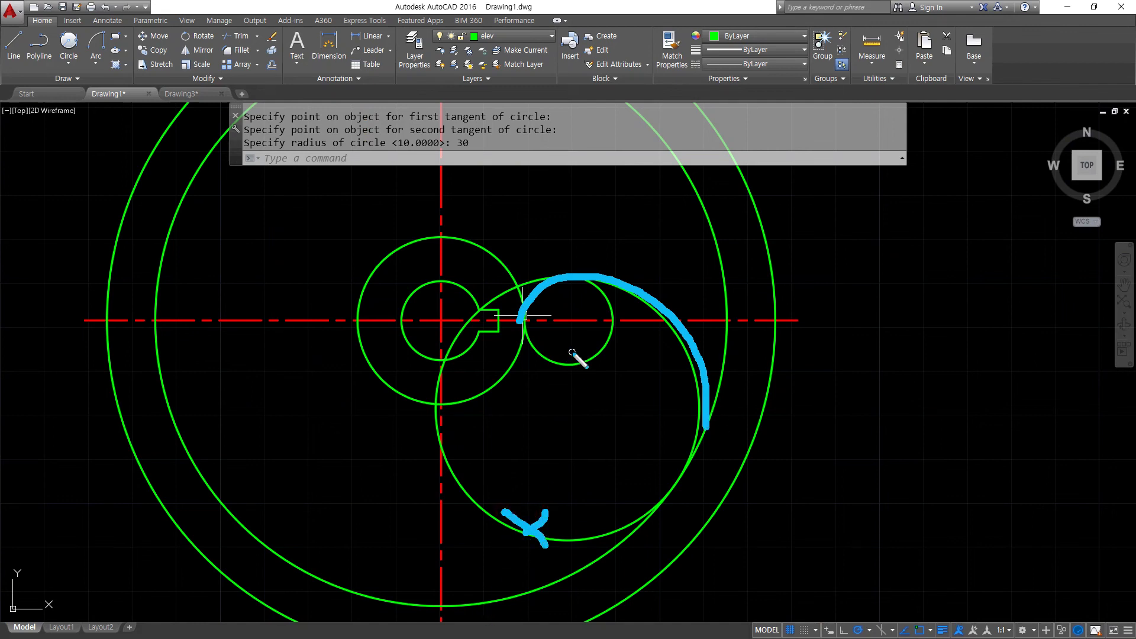
left_click_drag(573, 350, 556, 371)
left_click_drag(567, 369, 553, 355)
key("Escape")
Trim away the lower part of the radius 30 circle and the lower half of the small circle beside the hub
type("trim")
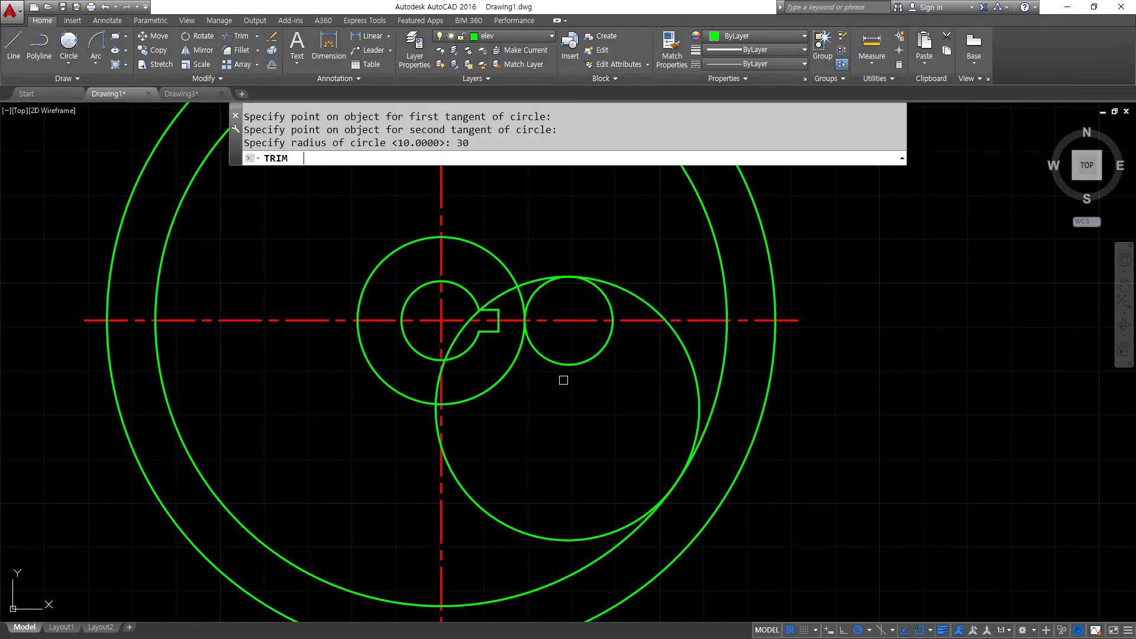
key("Return")
left_click(507, 513)
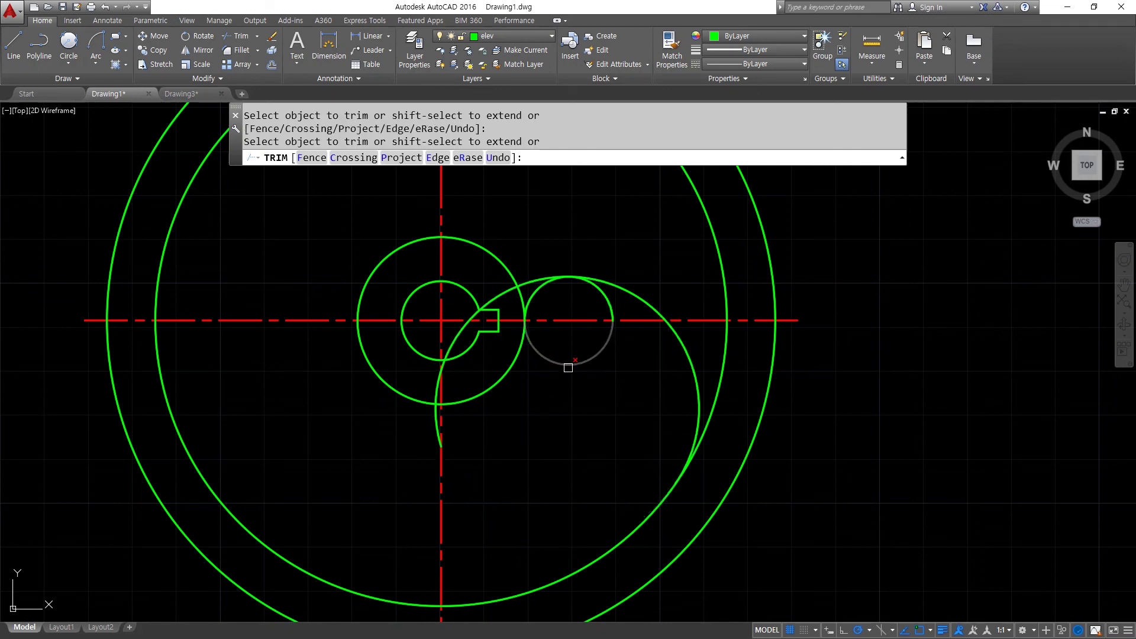
left_click(567, 364)
key("Return")
Fillet the small arc and the radius 30 arc with radius 0 to join them into one continuous spoke curve
scroll(585, 285, "up", 2)
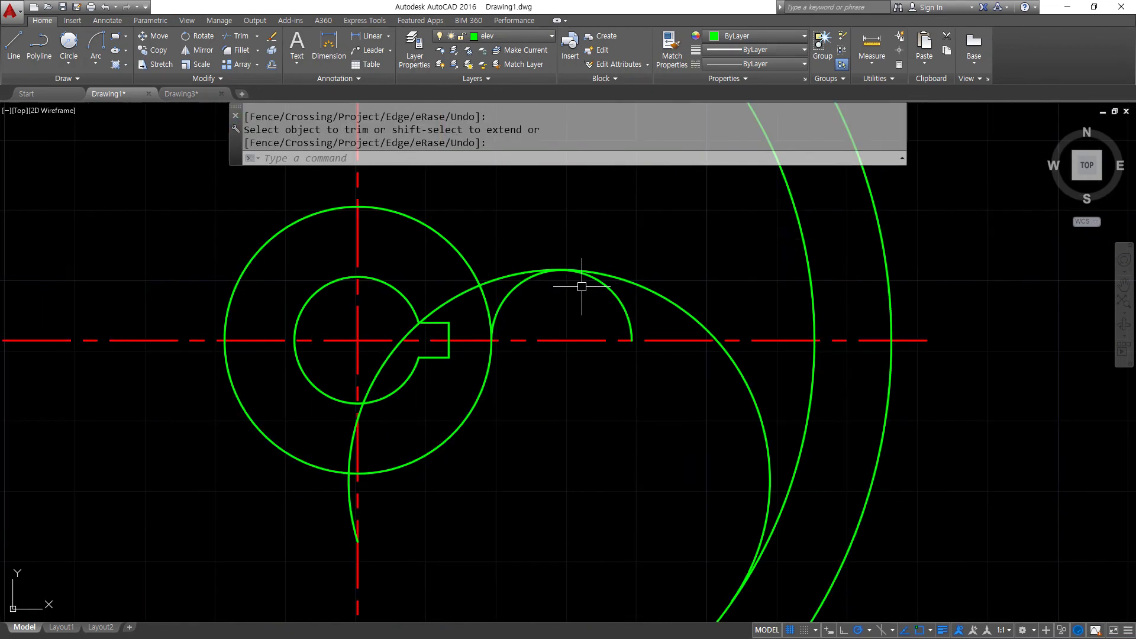
type("f")
key("Return")
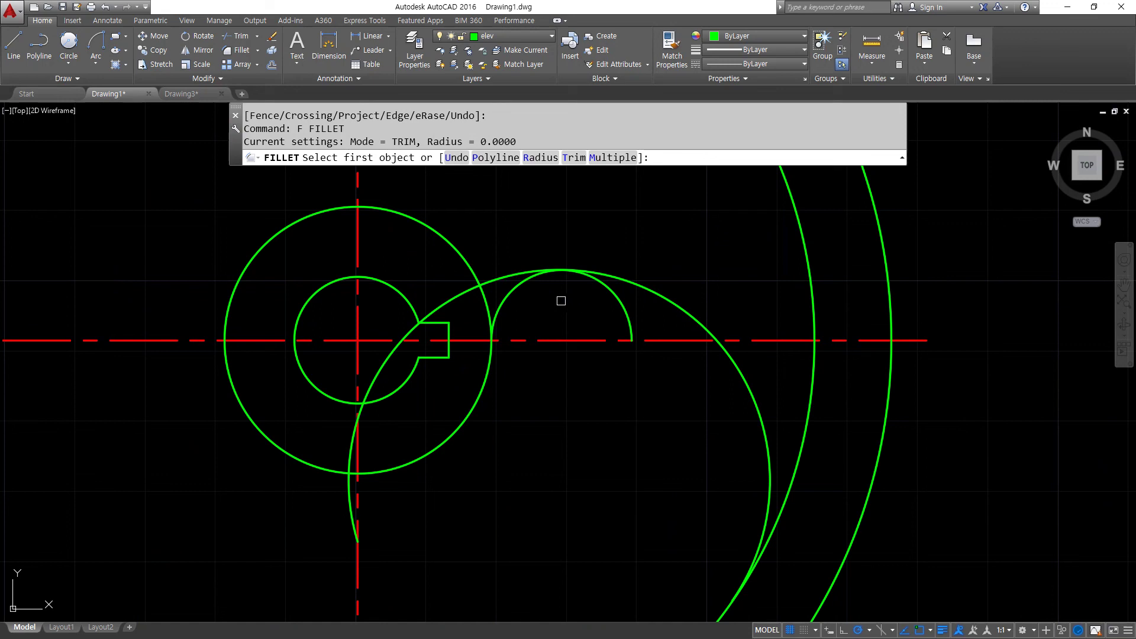
left_click(505, 297)
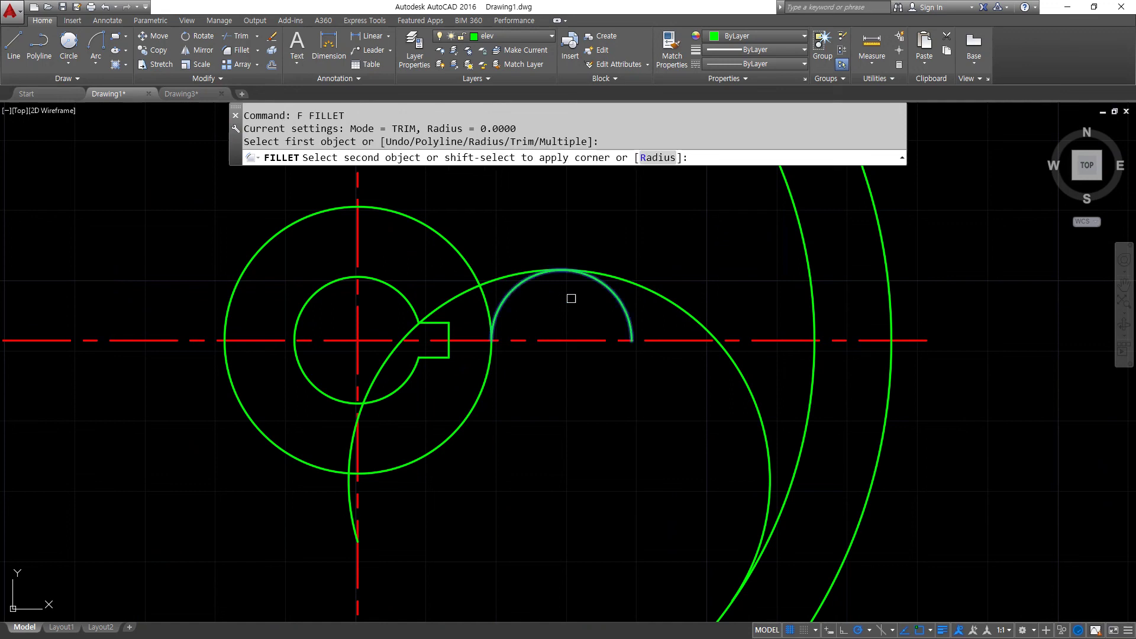
left_click(683, 307)
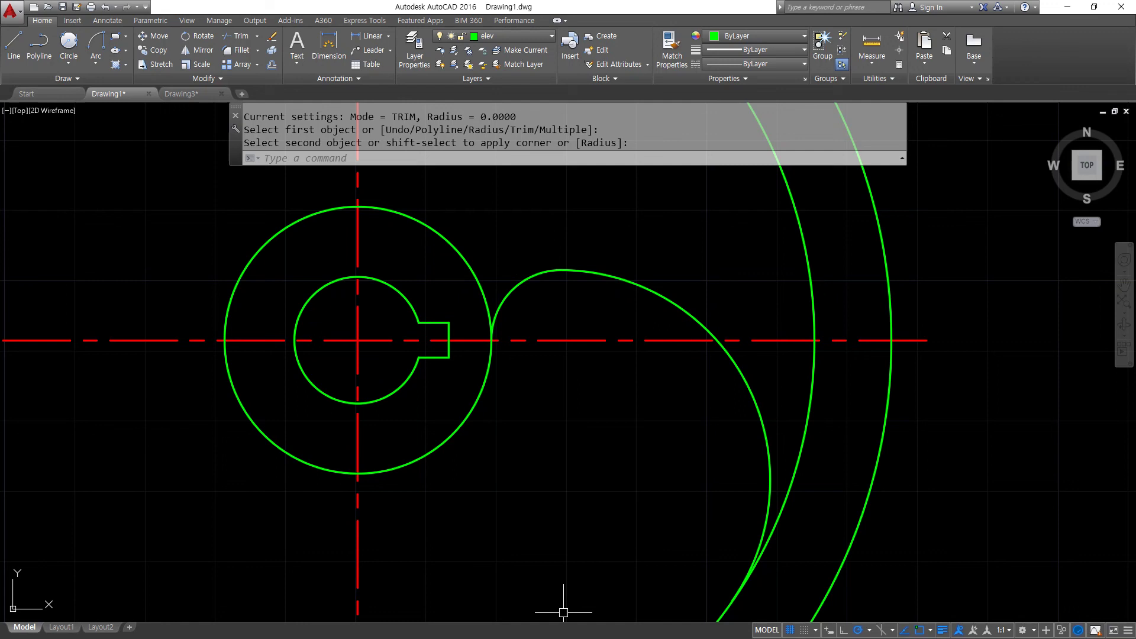
Offset the outer hub circle outward by 10 as a construction circle
type("o")
key("Return")
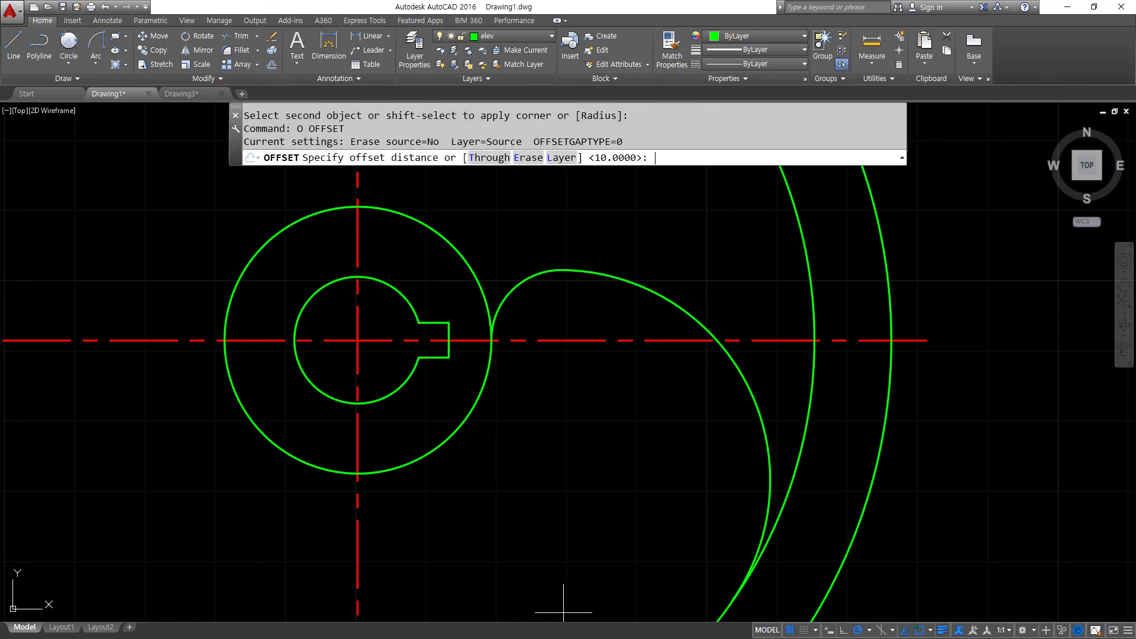
type("10")
key("Return")
left_click(399, 465)
left_click(461, 538)
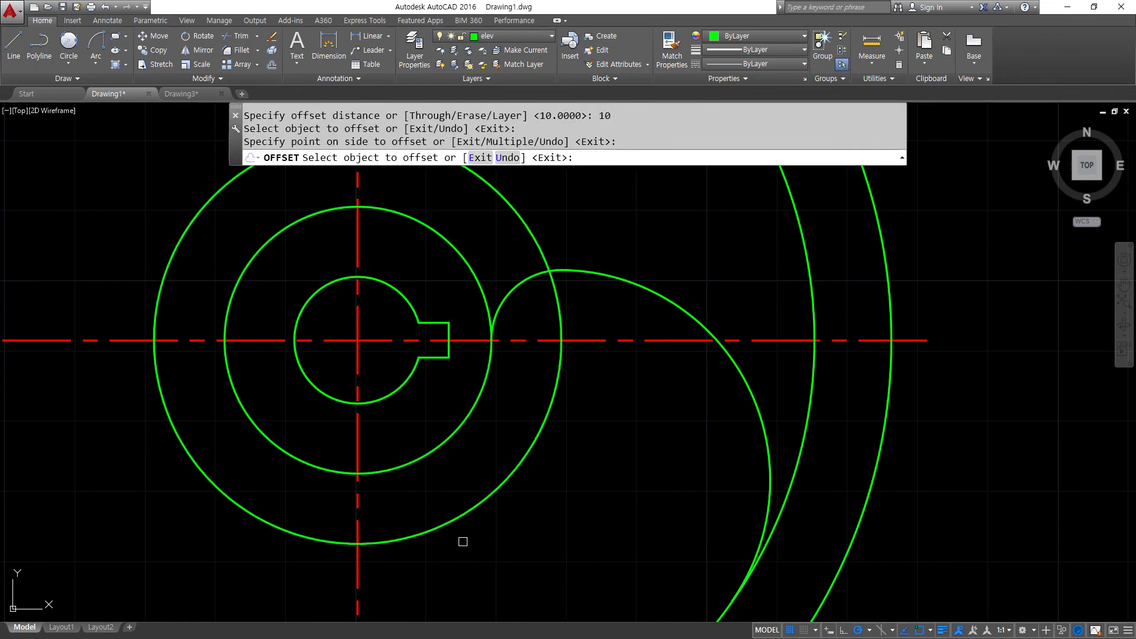
key("Return")
type("c")
key("Return")
left_click(356, 544)
key("Escape")
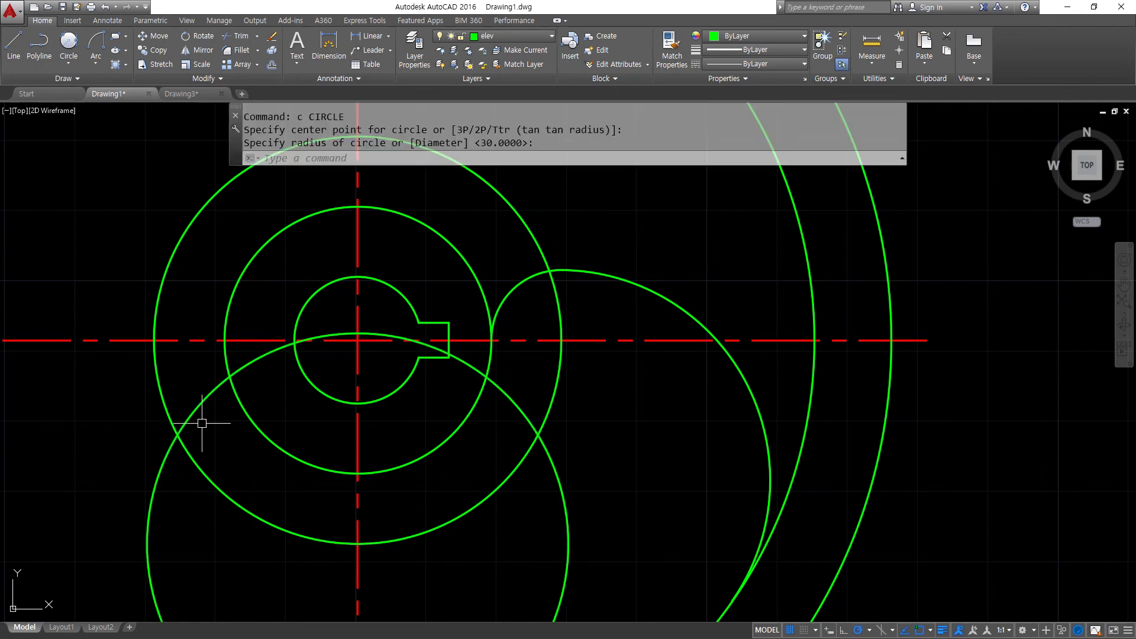
left_click(206, 395)
type("e")
key("Return")
Draw three radius 10 circles centred on the lower, left and upper quadrants of the construction circle around the hub
type("c")
key("Return")
left_click(357, 542)
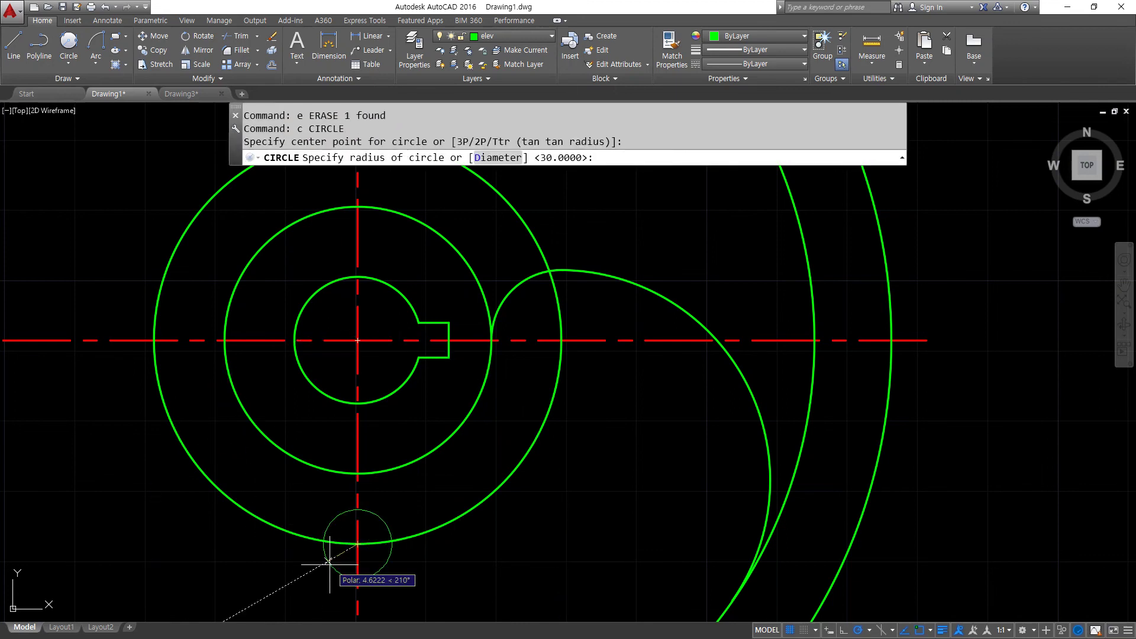
type("10")
key("Return")
key("Return")
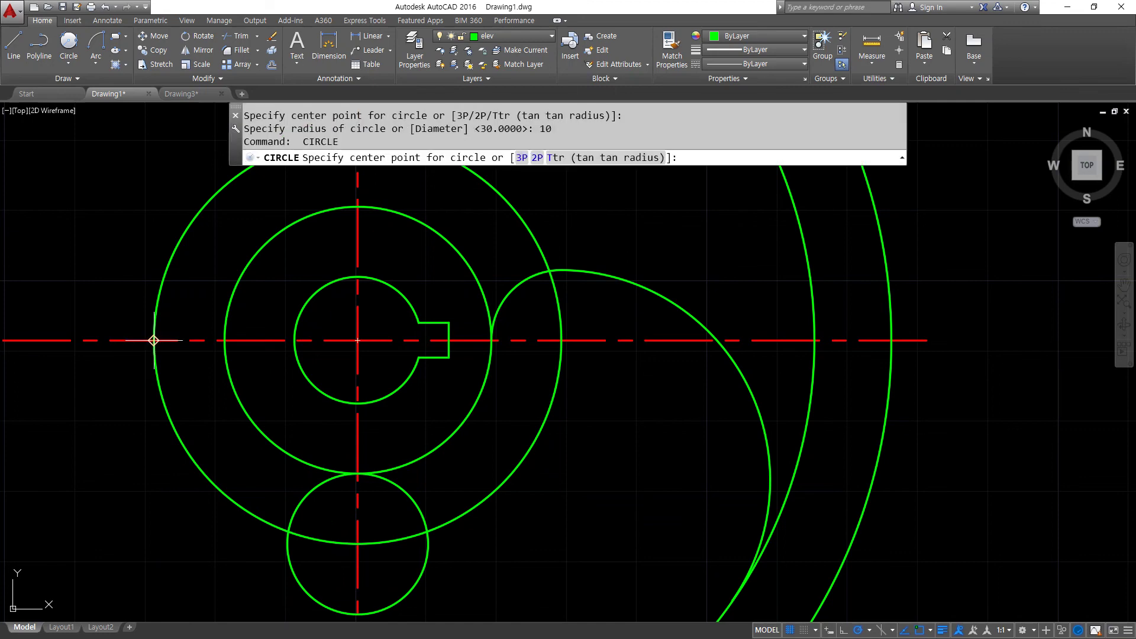
left_click(153, 340)
key("Return")
middle_click_drag(187, 318, 190, 451)
key("Return")
left_click(361, 269)
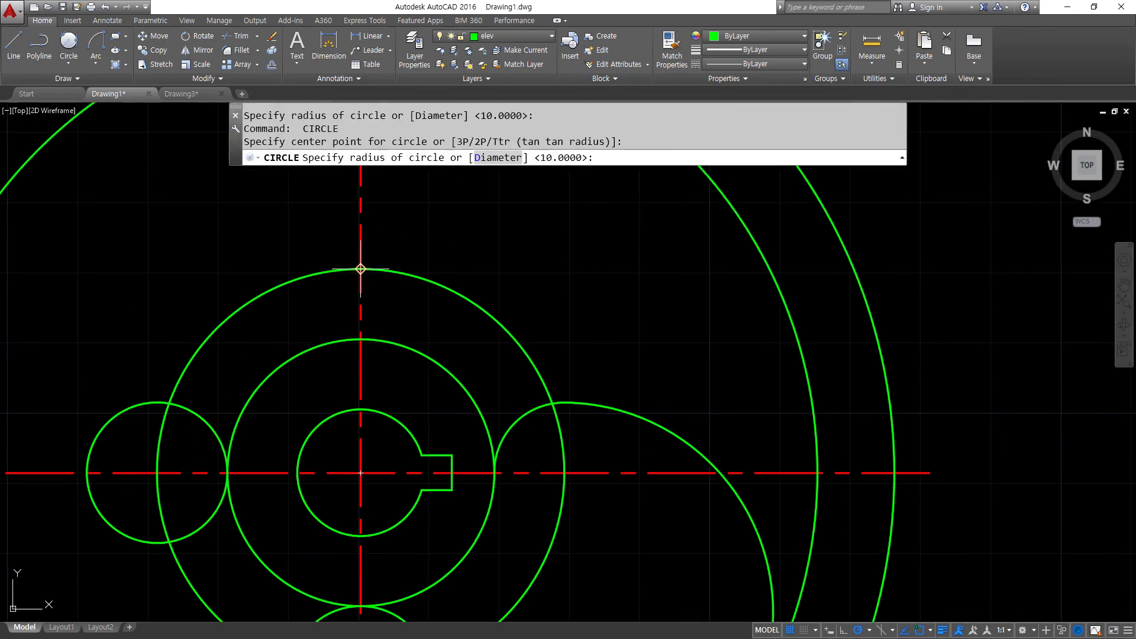
key("Return")
Erase the construction circle around the hub
left_click(528, 302)
left_click(482, 327)
type("e")
key("Return")
Draw a radius 30 tangent-tangent-radius circle touching the small circle below the hub and the lower left of the inner rim circle
scroll(401, 455, "down", 4)
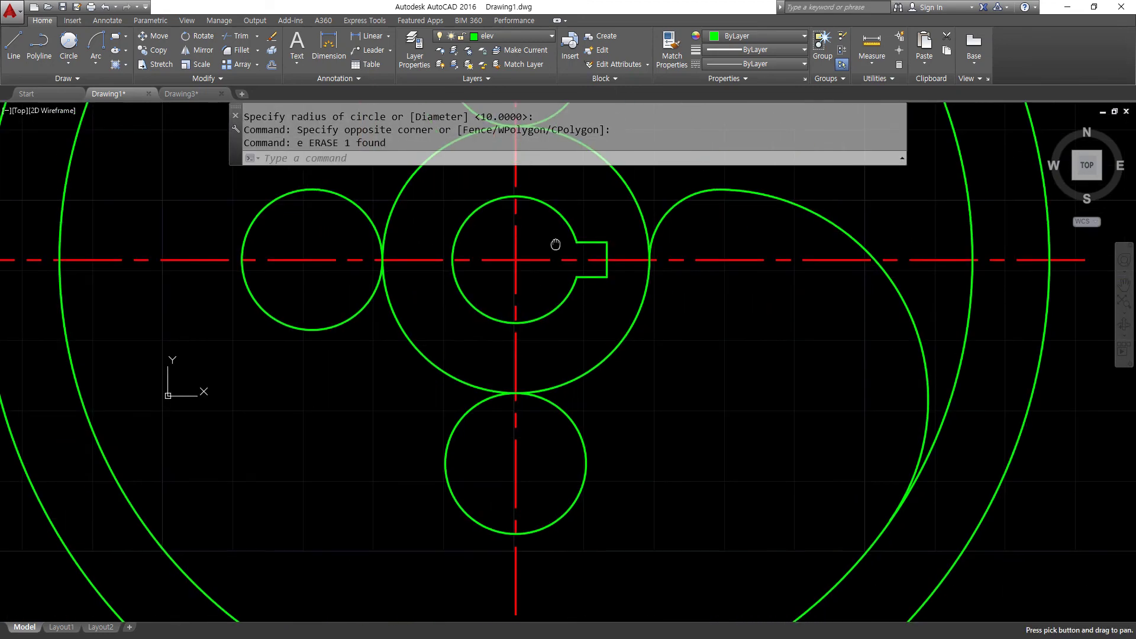
type("c")
key("Return")
type("t")
key("Return")
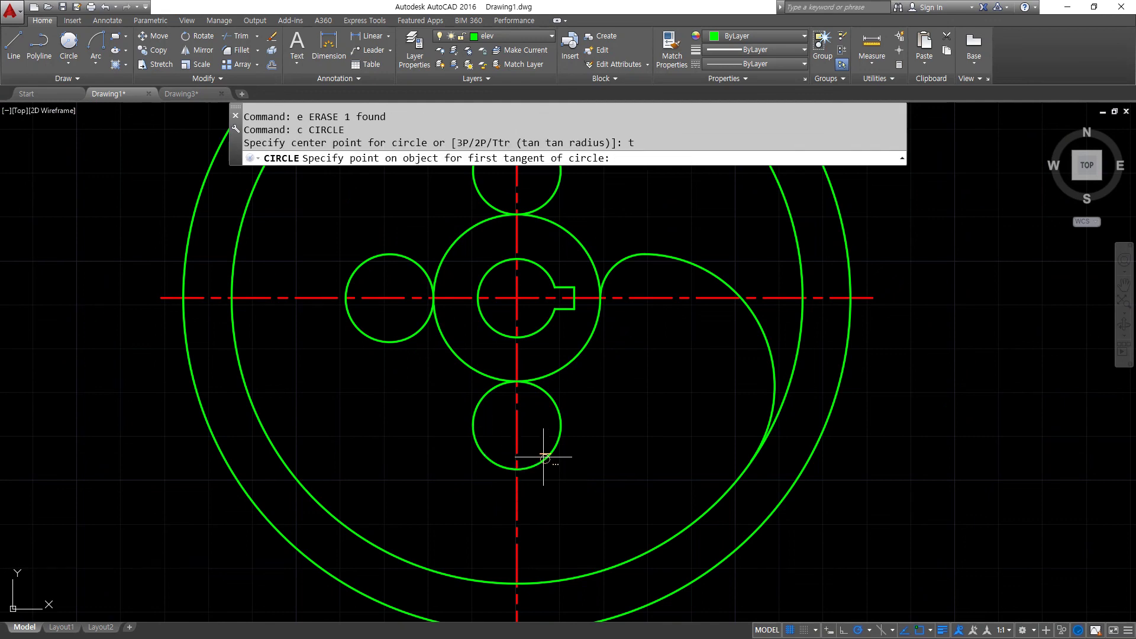
left_click(543, 456)
left_click(380, 538)
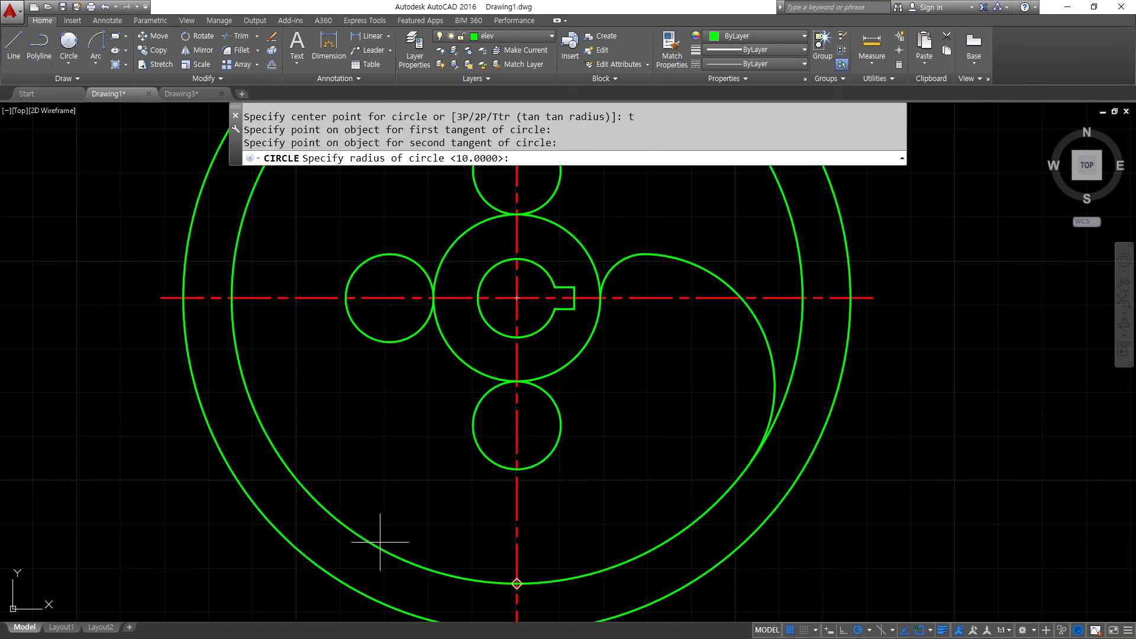
type("30")
key("Return")
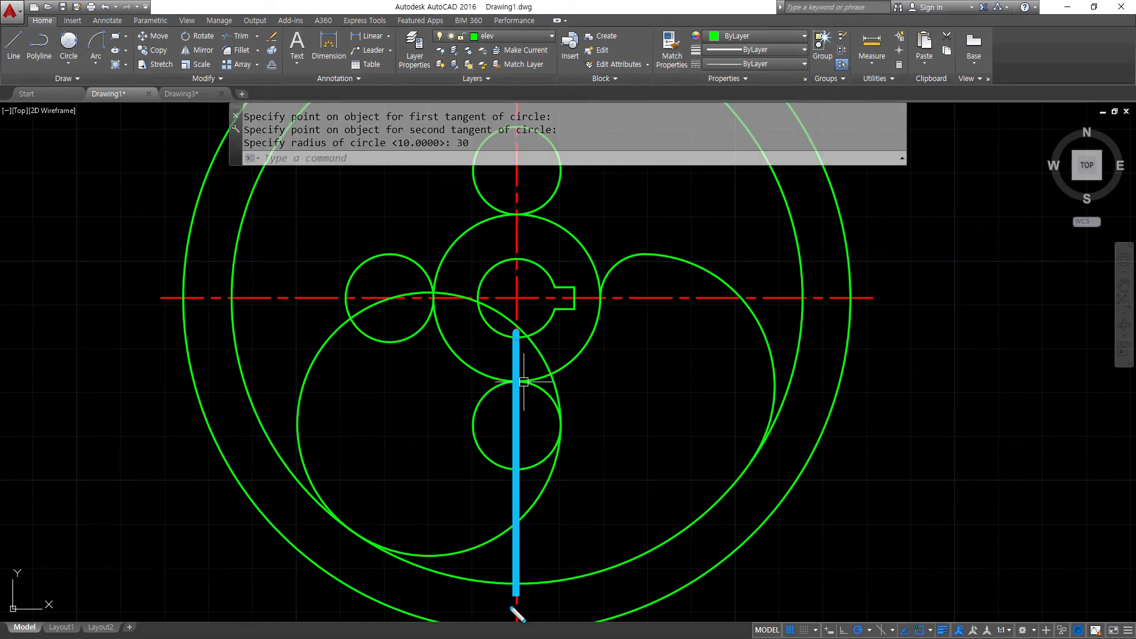
Trim away the left half of the small circle below the hub and the left part of the radius 30 circle
mouse_move(488, 436)
left_mouse_down()
mouse_move(465, 421)
mouse_move(463, 442)
left_mouse_up()
left_click_drag(315, 361, 338, 390)
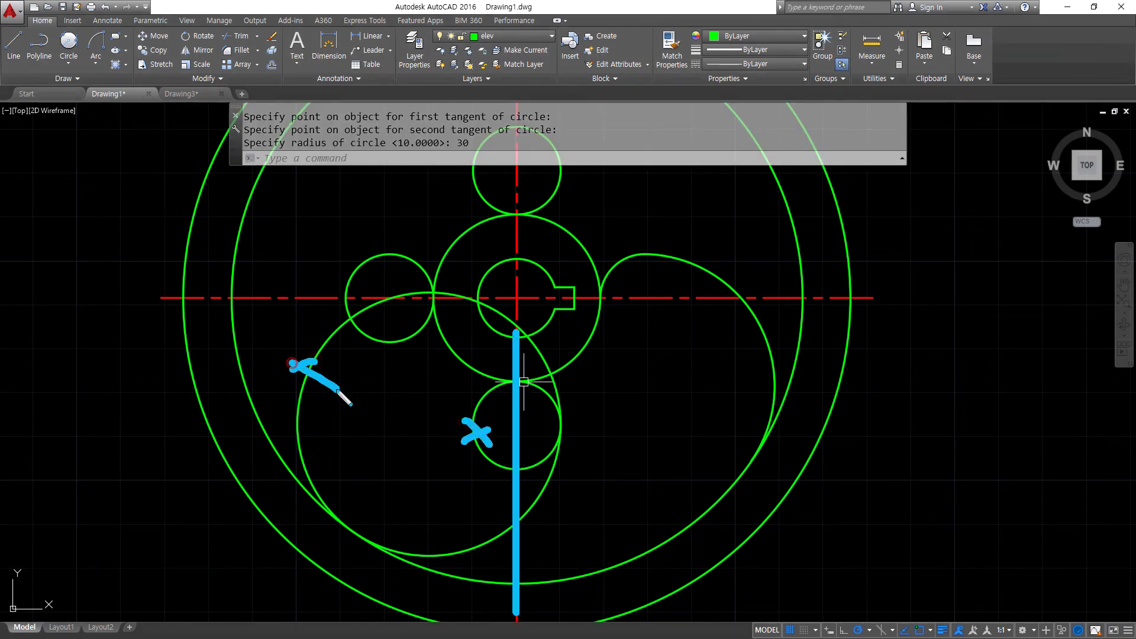
key("Escape")
type("tr")
key("Return")
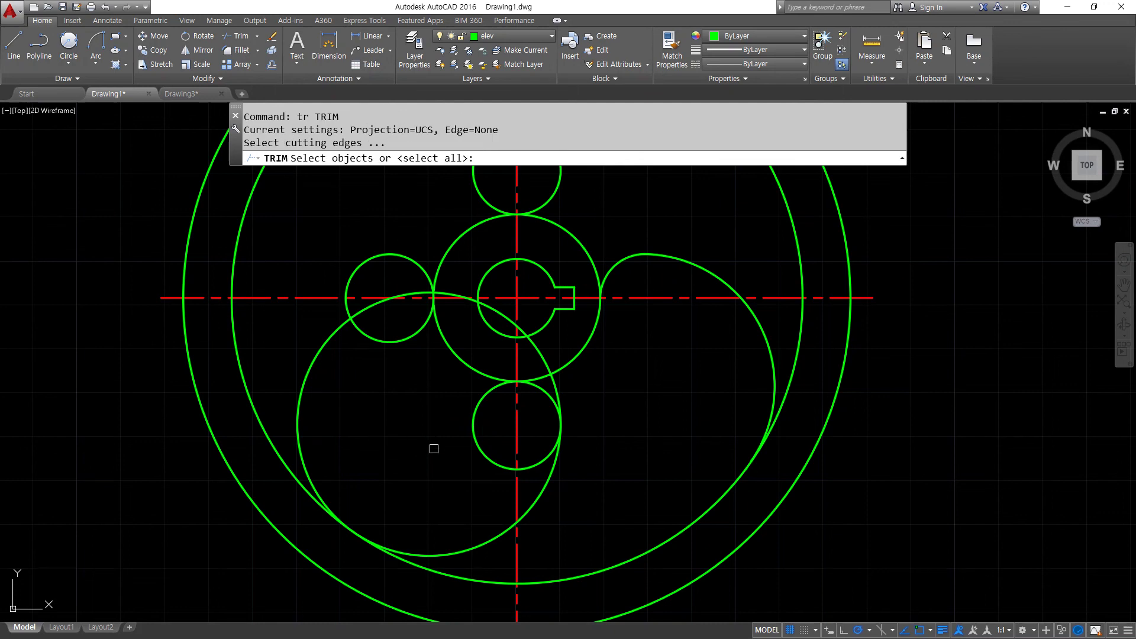
key("Return")
left_click(503, 419)
left_click(440, 479)
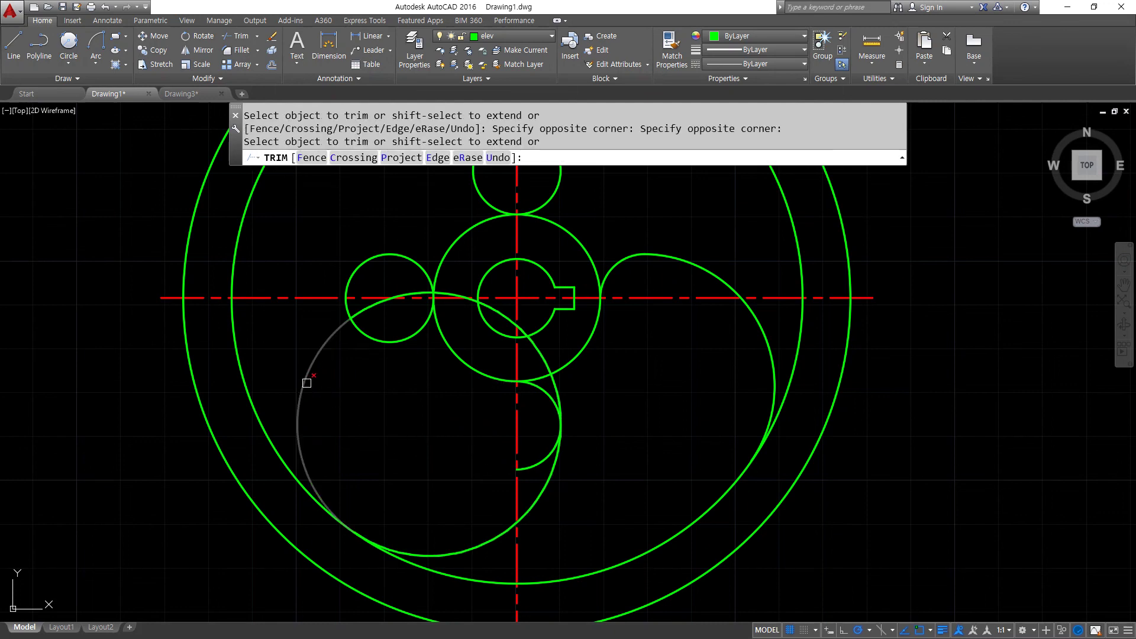
left_click(305, 384)
key("Return")
Fillet the small arc below the hub to the radius 30 arc with radius 0 to form one continuous spoke curve
type("f")
key("Return")
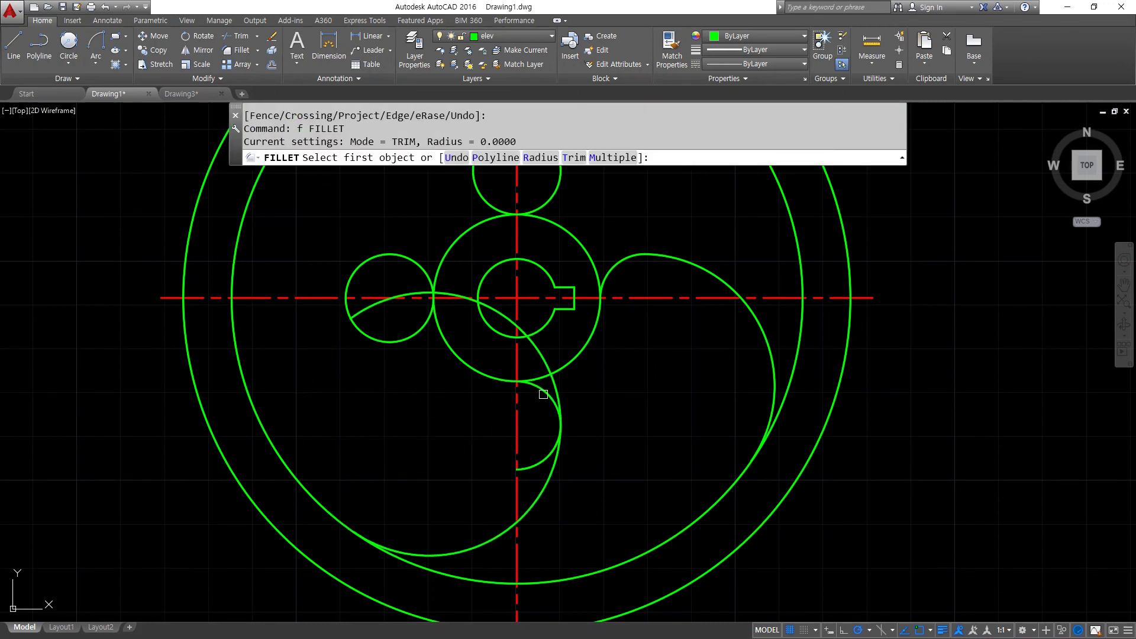
left_click(543, 394)
left_click(533, 495)
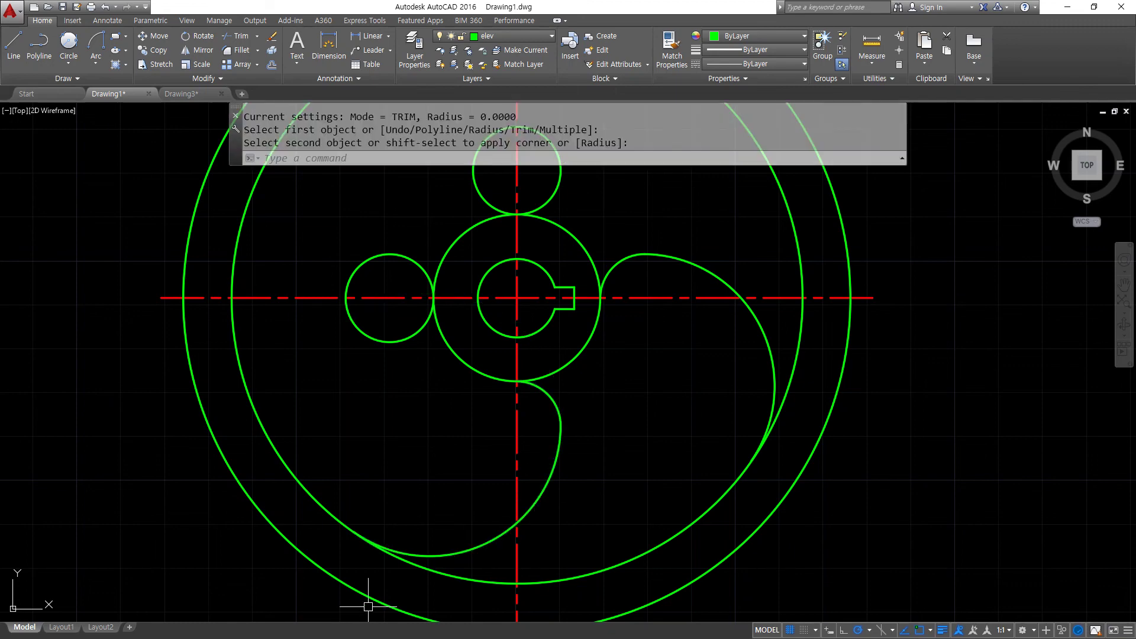
Draw a radius 30 tangent-tangent-radius circle touching the lower left of the circle left of the hub and the upper left of the inner rim
middle_click_drag(363, 358, 362, 482)
type("c")
key("Return")
type("t")
key("Return")
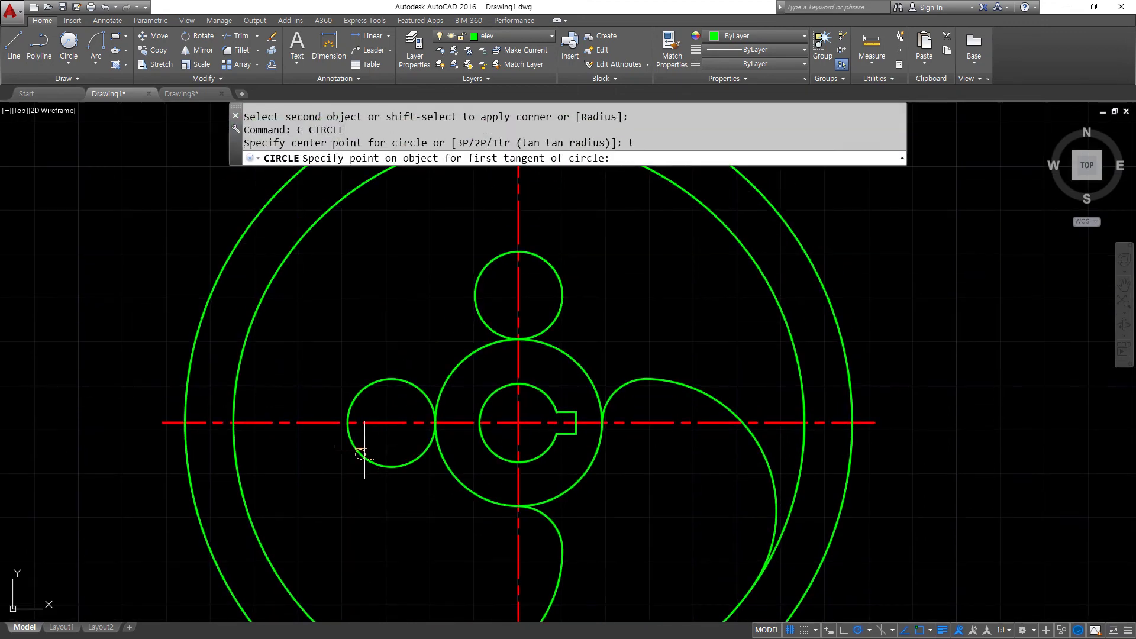
left_click(361, 453)
left_click(265, 292)
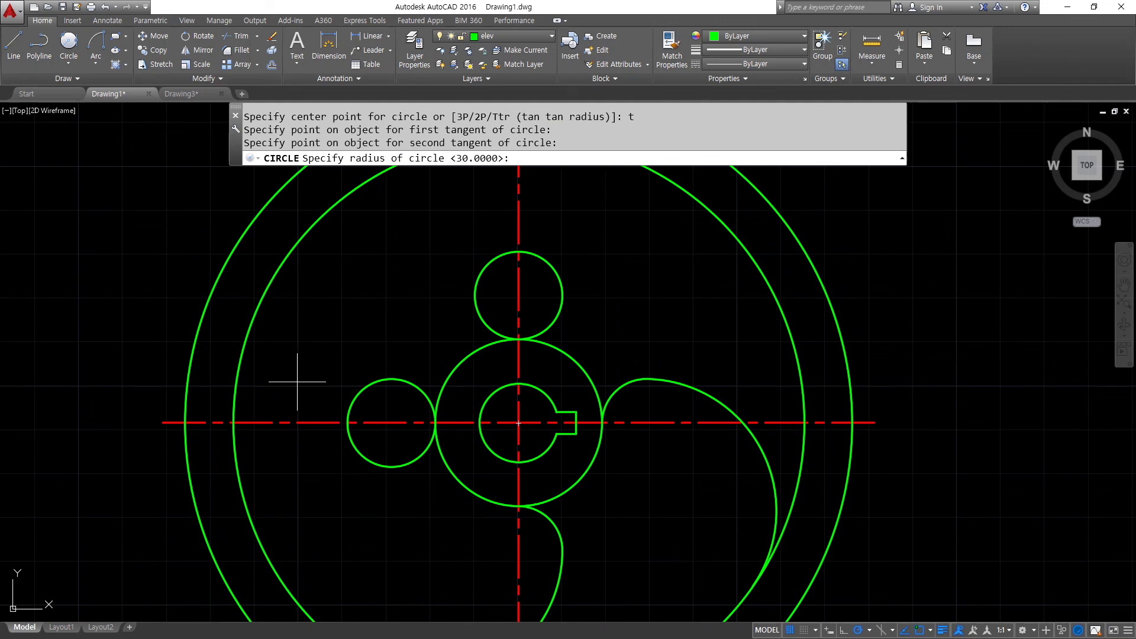
key("Return")
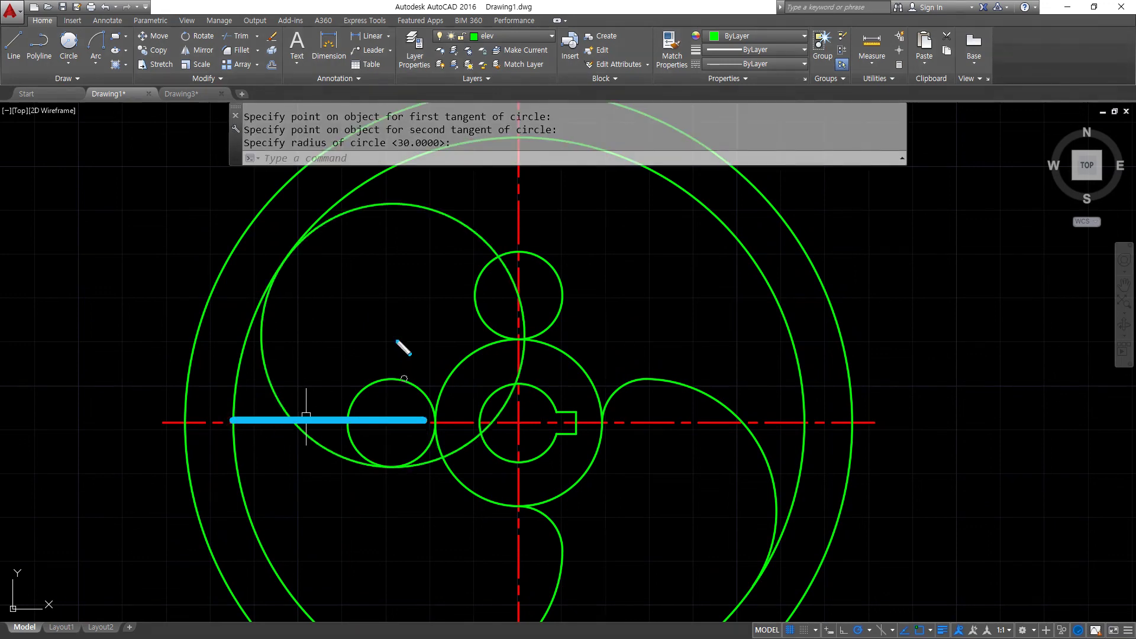
Trim away the top of the upper-left radius 30 circle and the upper half of the small circle left of the hub
mouse_move(395, 208)
left_mouse_down()
mouse_move(375, 206)
mouse_move(392, 220)
left_mouse_up()
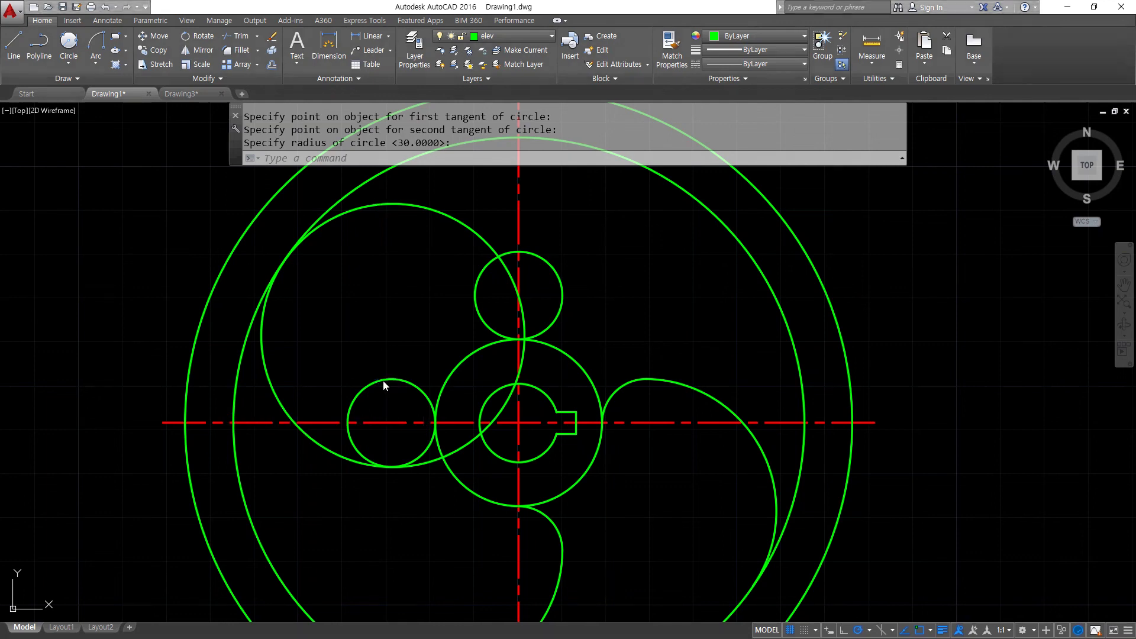
type("tr")
key("Return")
key("Return")
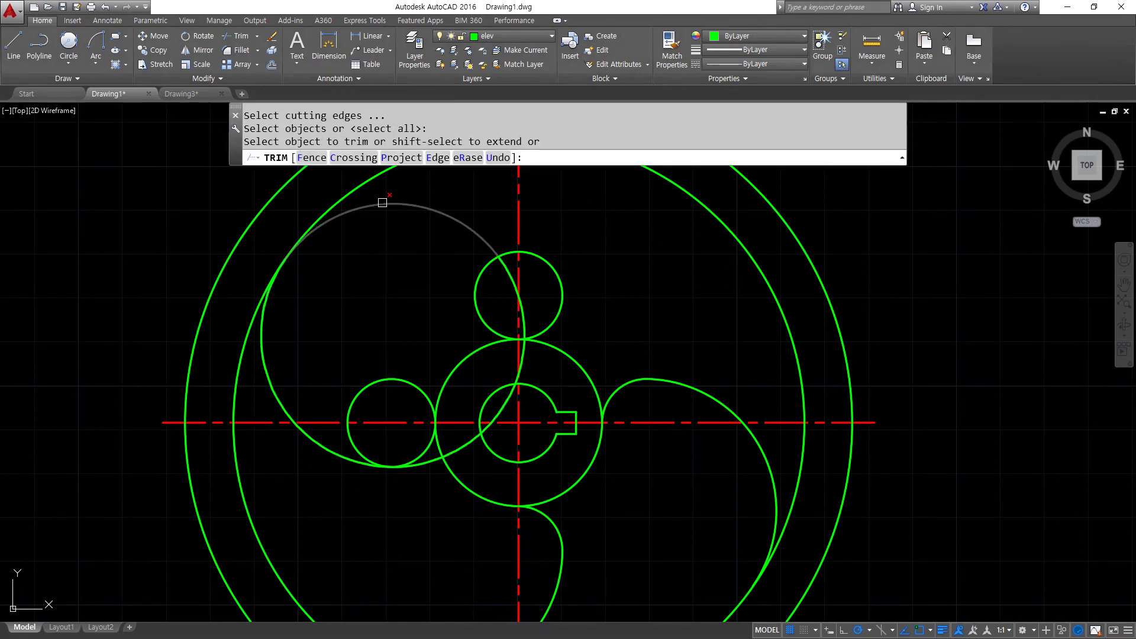
left_click(382, 204)
left_click(378, 380)
key("Return")
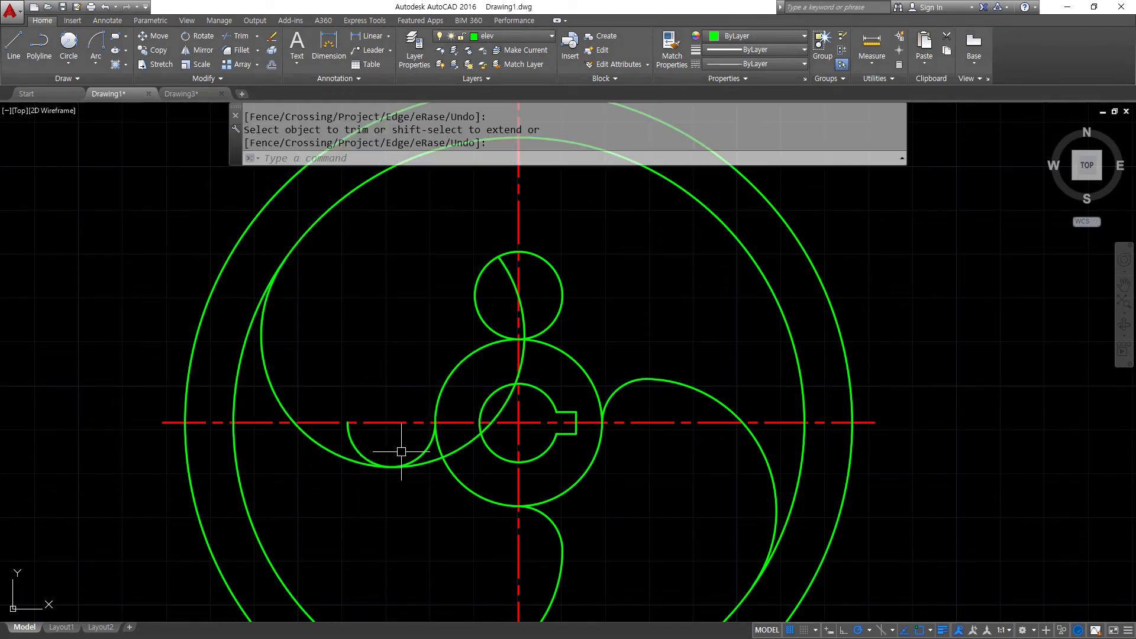
Fillet the small arc left of the hub to the upper-left radius 30 arc with radius 0
type("f")
key("Return")
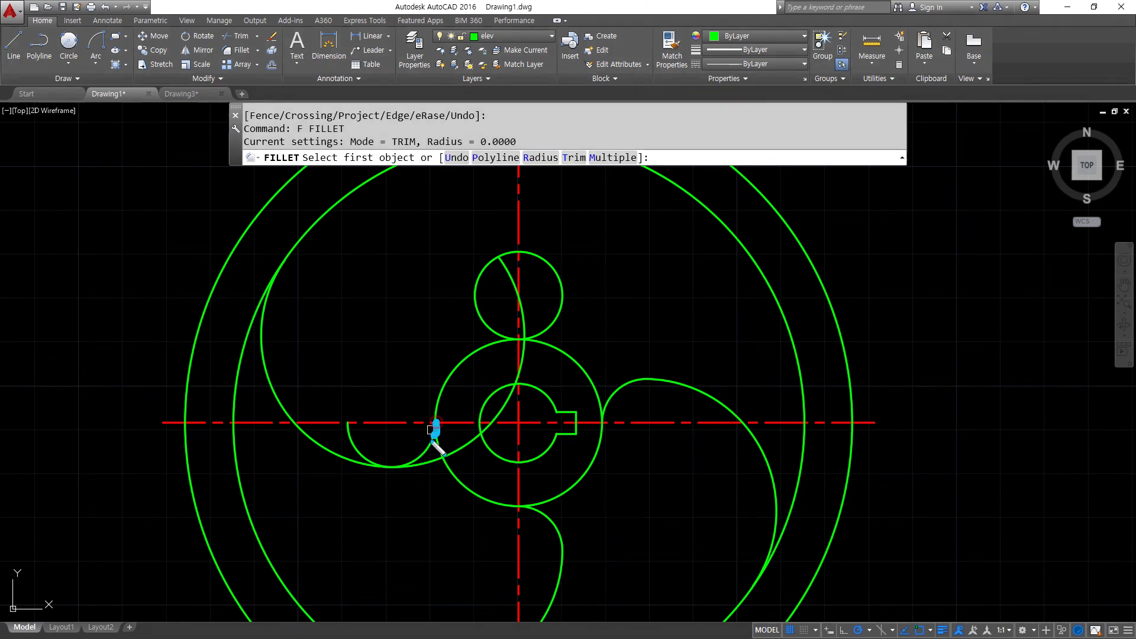
left_click_drag(438, 444, 334, 462)
left_click_drag(414, 445, 417, 441)
left_click(421, 451)
left_click(324, 448)
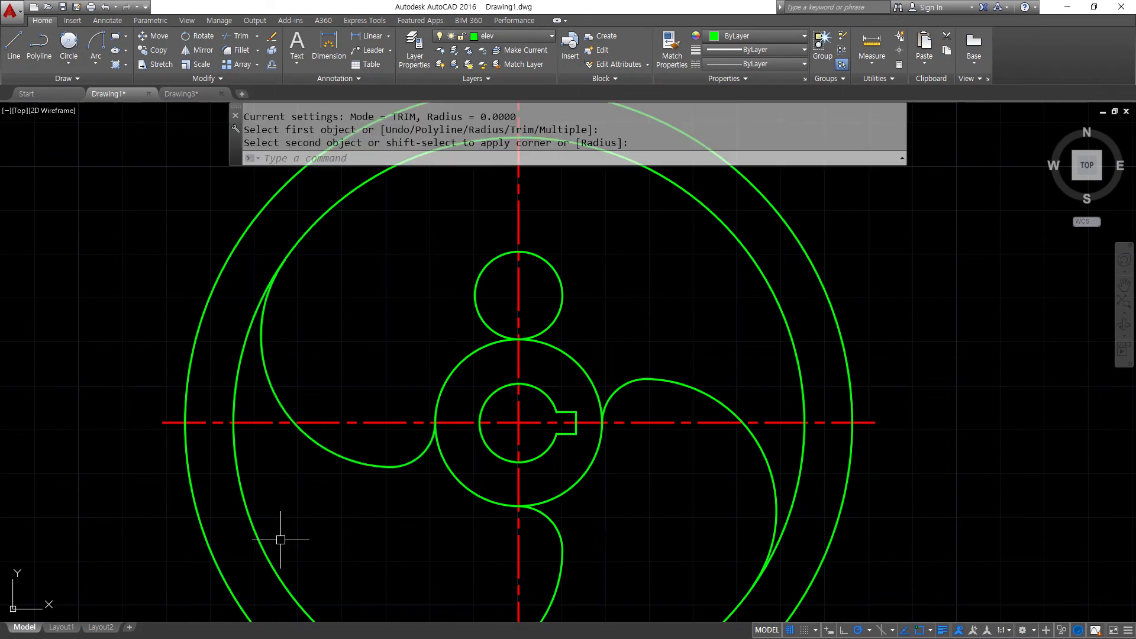
Draw a radius 30 tangent-tangent-radius circle touching the left side of the circle above the hub and the upper right of the inner rim
mouse_move(512, 301)
middle_mouse_down()
mouse_move(445, 350)
mouse_move(431, 386)
middle_mouse_up()
type("c")
key("Return")
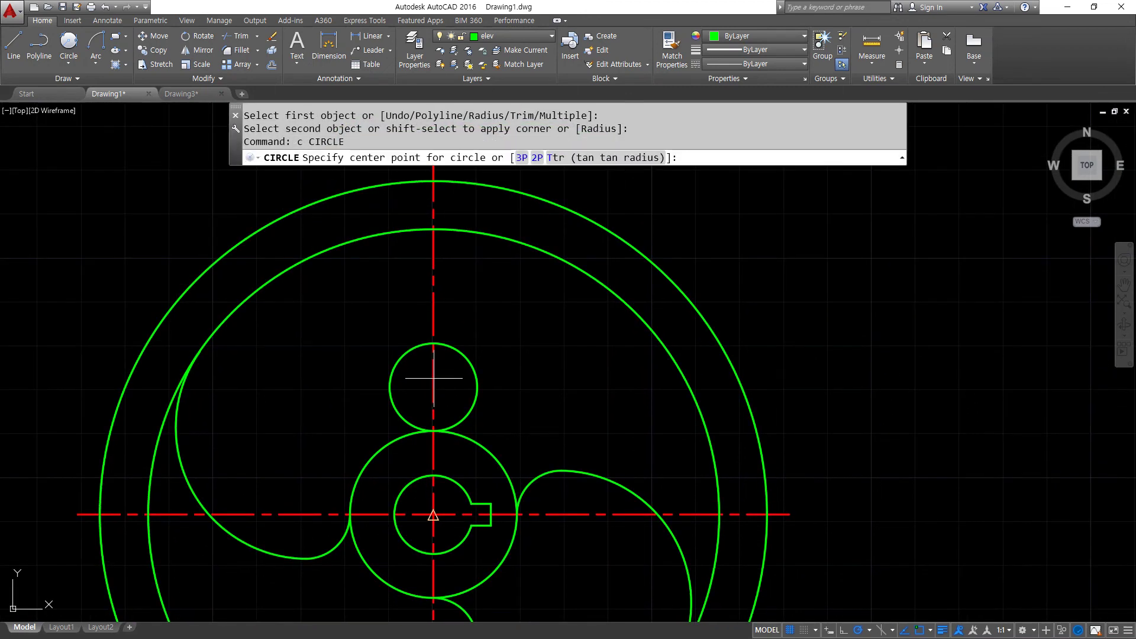
type("t")
key("Return")
left_click(389, 382)
left_click(539, 248)
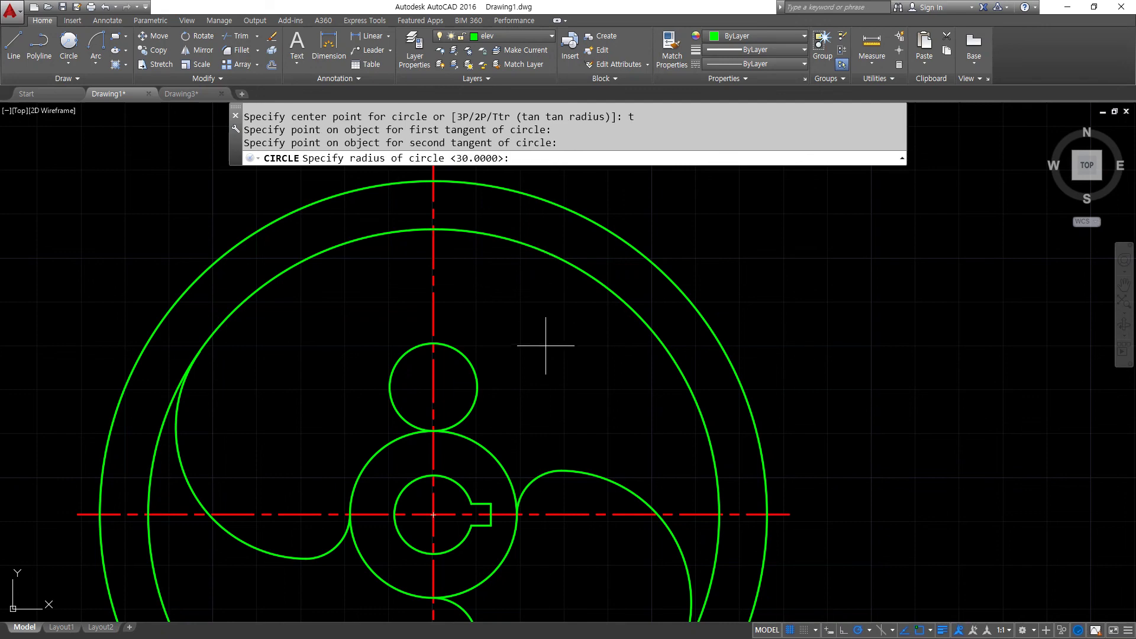
key("Return")
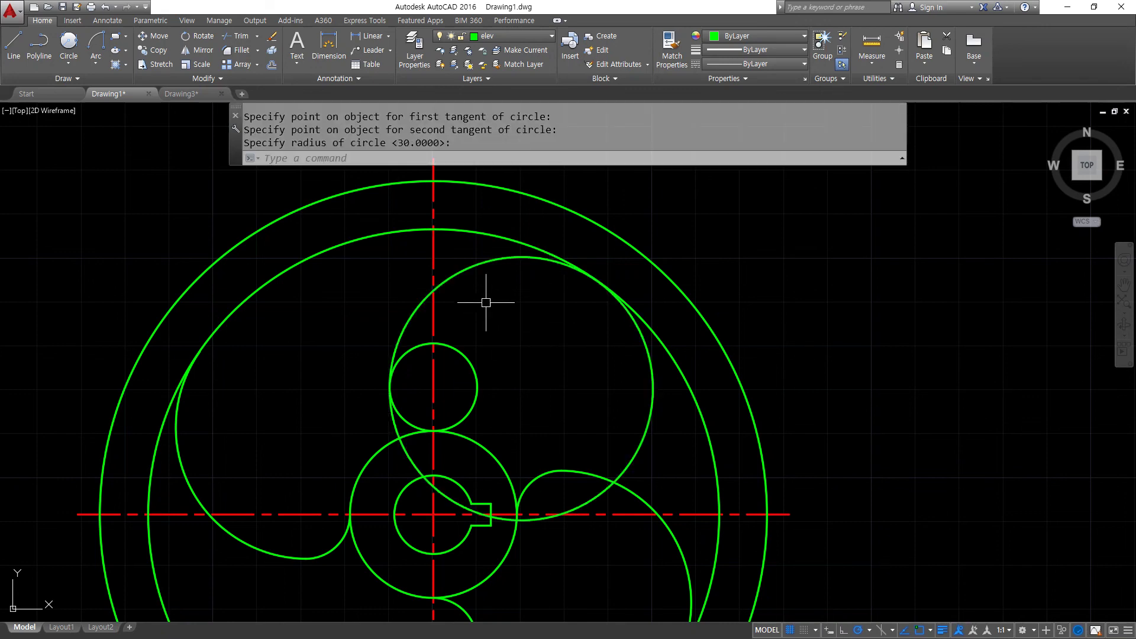
Trim away the right part of the upper radius 30 circle and the right half of the small circle above the hub
left_click_drag(433, 196, 432, 470)
left_click_drag(464, 414, 500, 408)
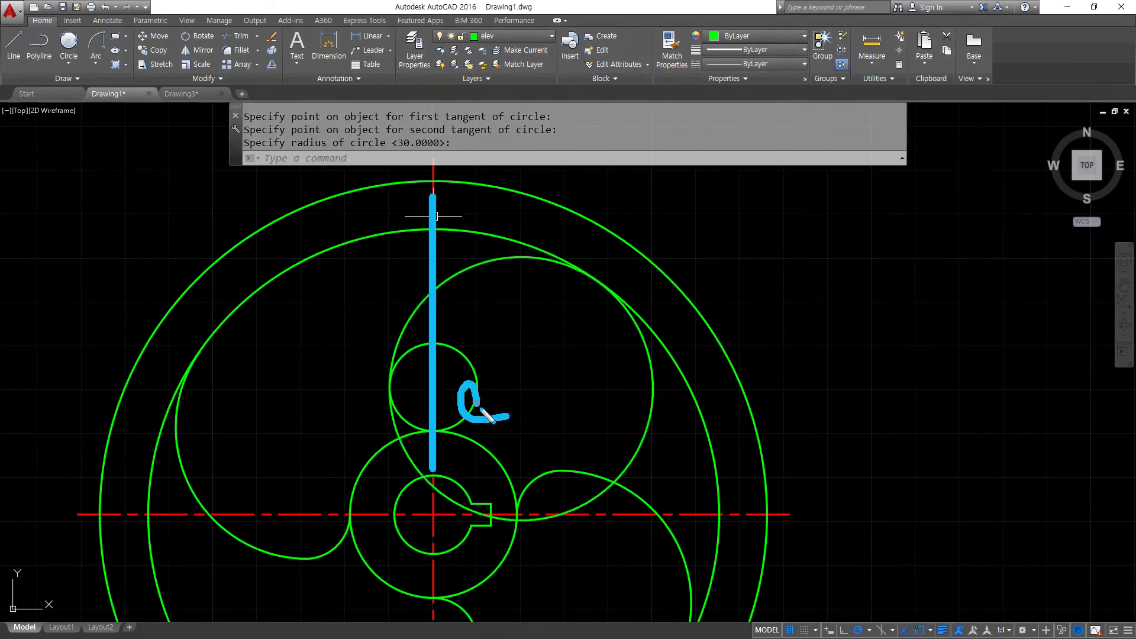
left_click_drag(622, 435, 651, 453)
key("Escape")
type("tr")
key("Return")
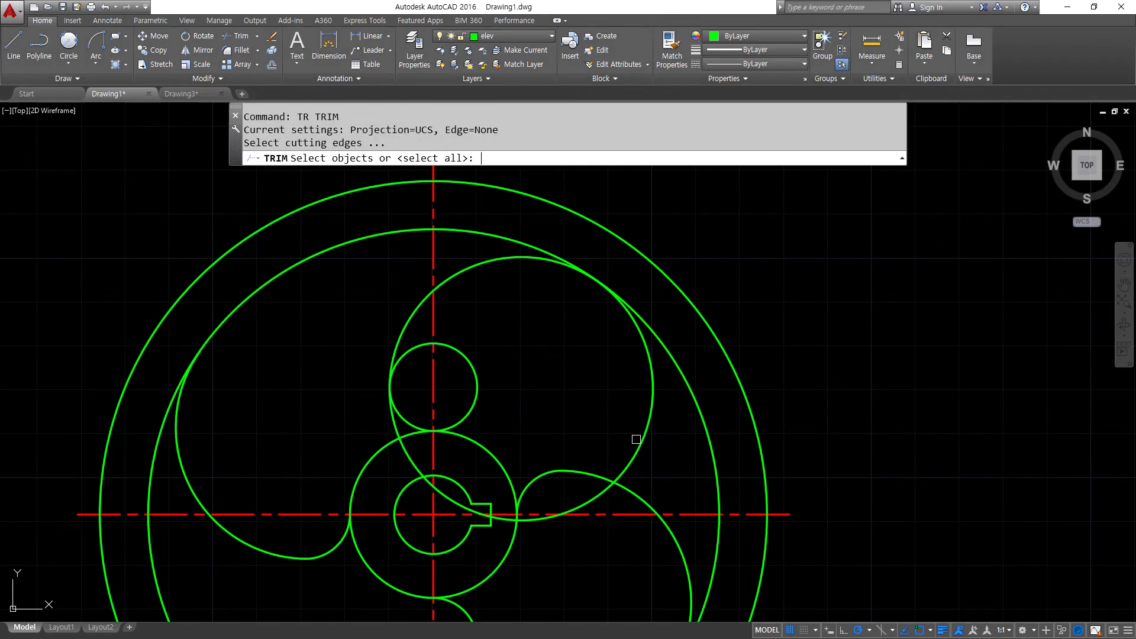
key("Return")
left_click(642, 438)
left_click(475, 391)
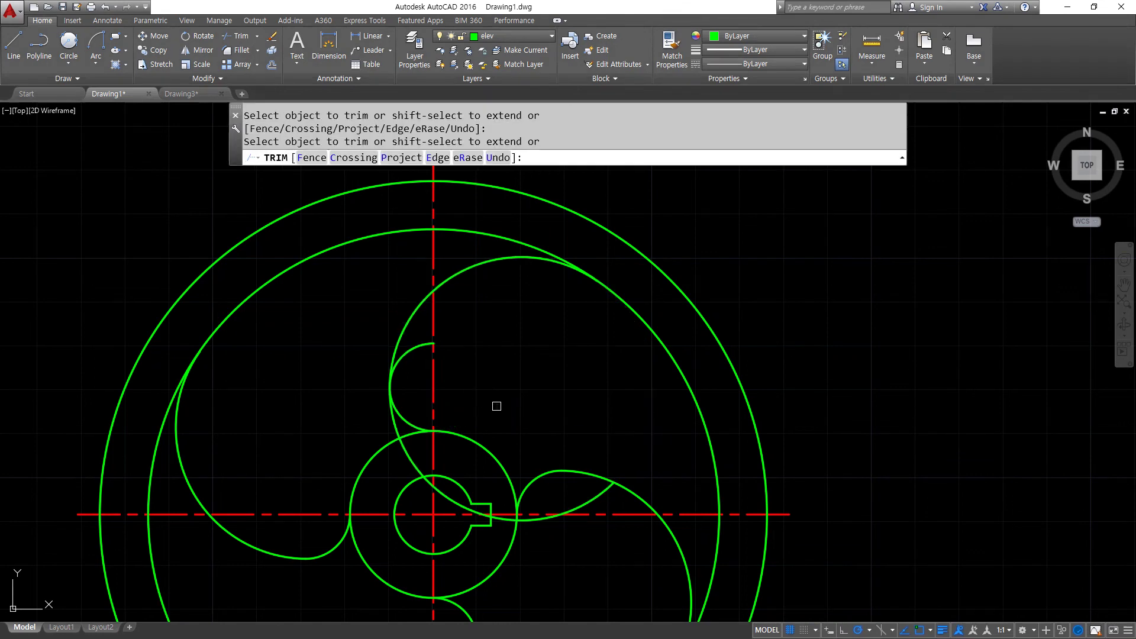
key("Return")
left_click_drag(420, 422, 386, 390)
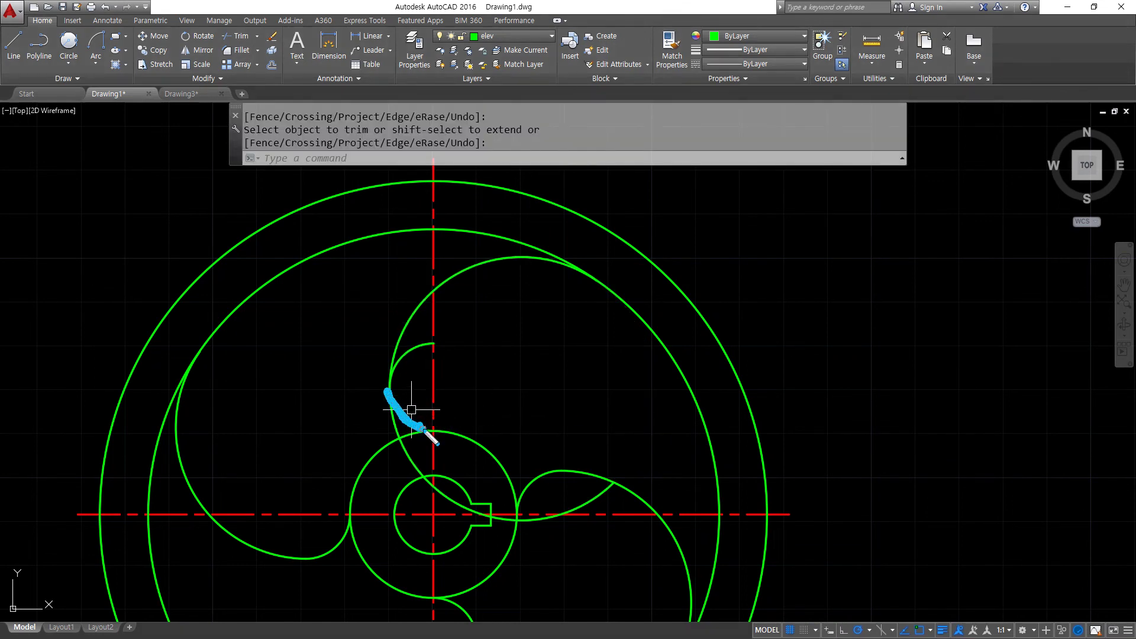
mouse_move(425, 312)
left_mouse_down()
mouse_move(453, 282)
mouse_move(431, 299)
left_mouse_up()
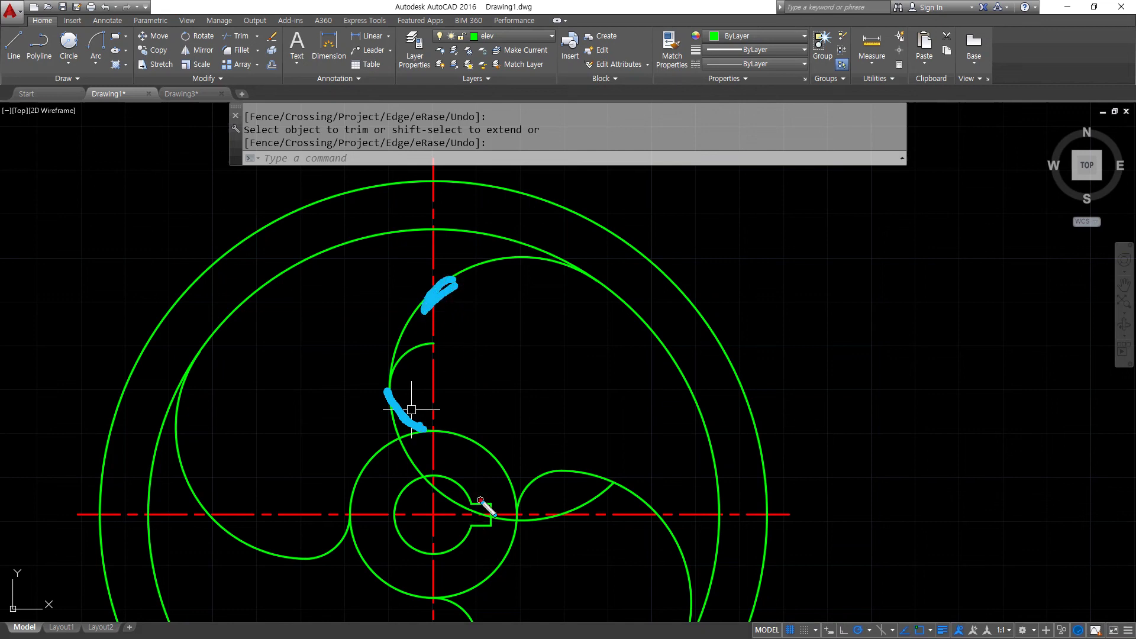
left_click_drag(481, 500, 465, 515)
left_click_drag(459, 499, 491, 523)
mouse_move(415, 341)
left_mouse_down()
mouse_move(413, 369)
mouse_move(445, 381)
left_mouse_up()
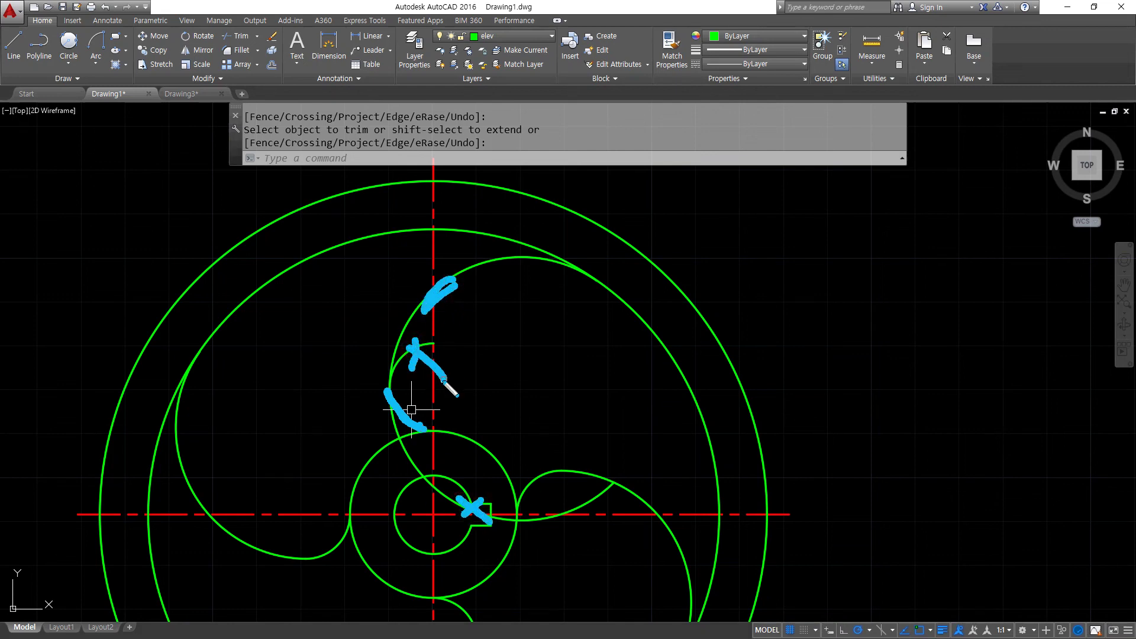
key("Escape")
Fillet the small arc above the hub to the upper radius 30 arc with radius 0
type("f")
key("Return")
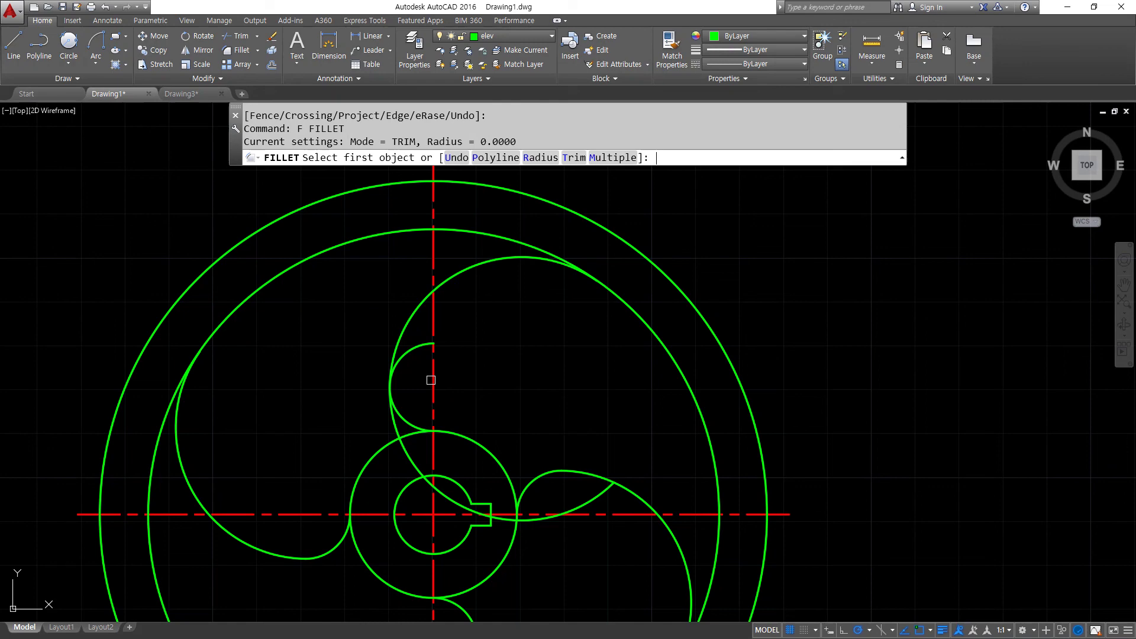
left_click(407, 420)
left_click(407, 339)
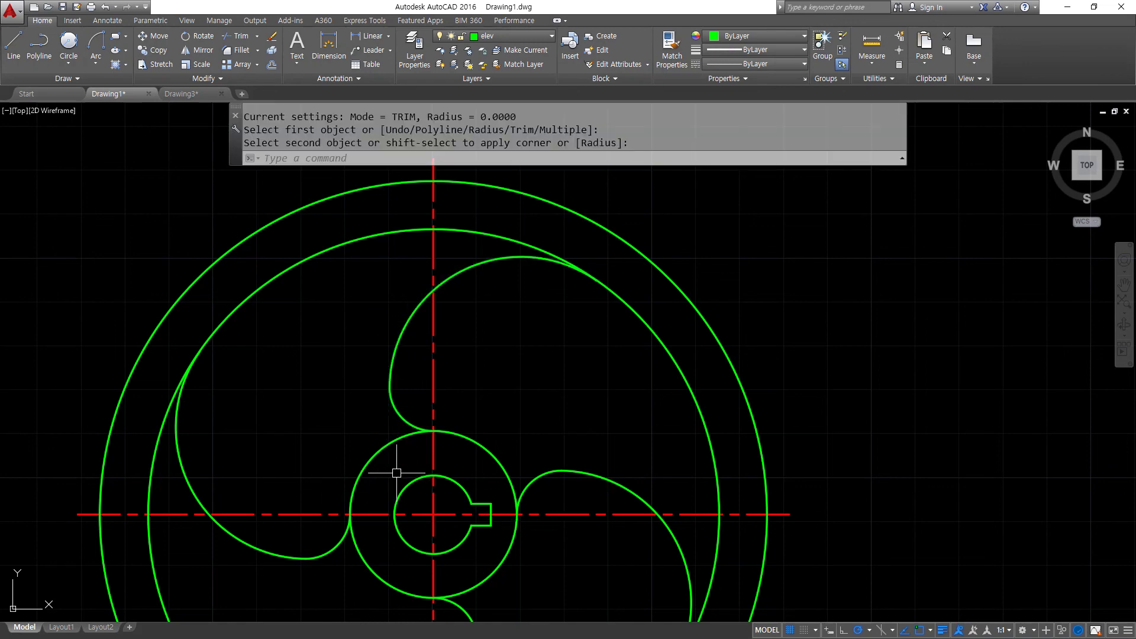
middle_click_drag(438, 503, 472, 351)
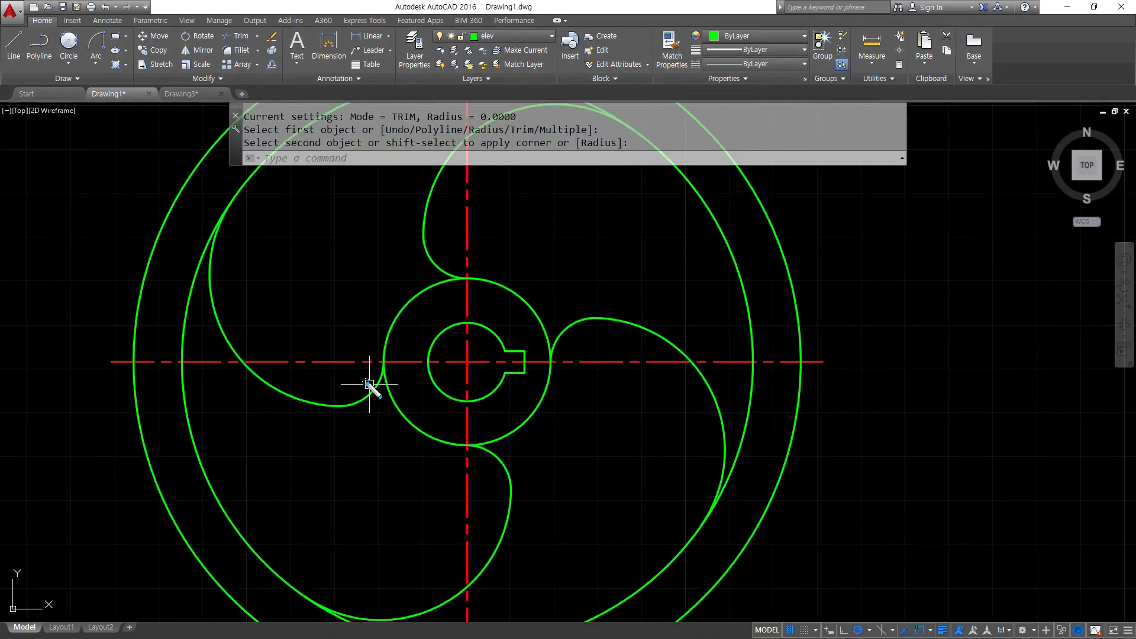
left_click_drag(238, 353, 450, 353)
mouse_move(344, 354)
left_mouse_down()
mouse_move(345, 510)
mouse_move(368, 480)
left_mouse_up()
left_click_drag(466, 367, 465, 549)
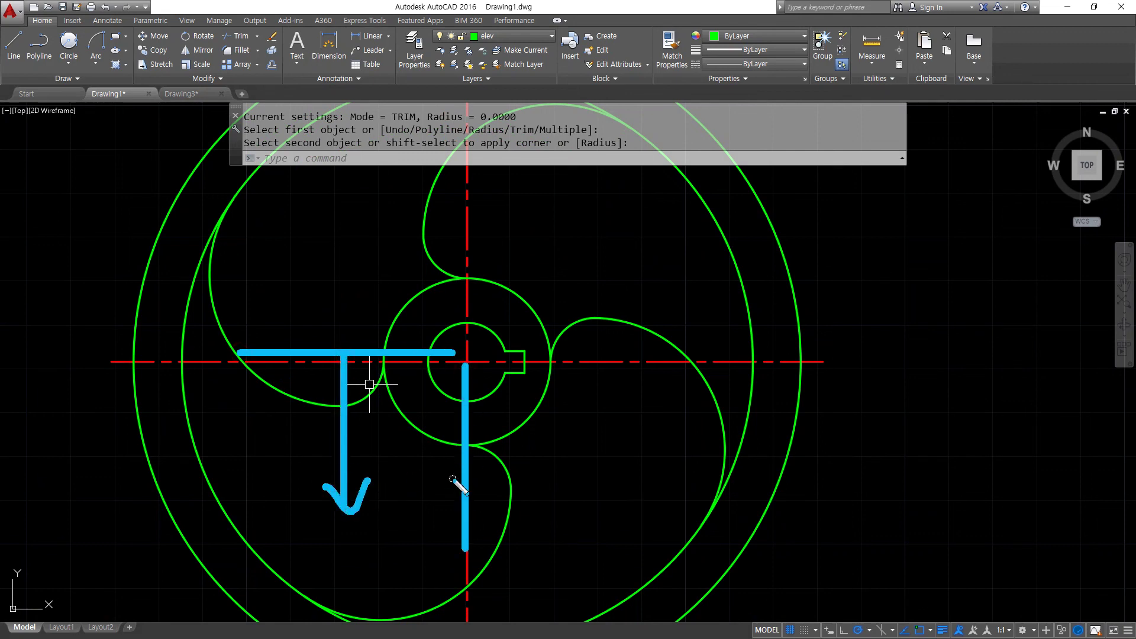
mouse_move(463, 477)
left_mouse_down()
mouse_move(422, 475)
mouse_move(426, 490)
mouse_move(372, 478)
left_mouse_up()
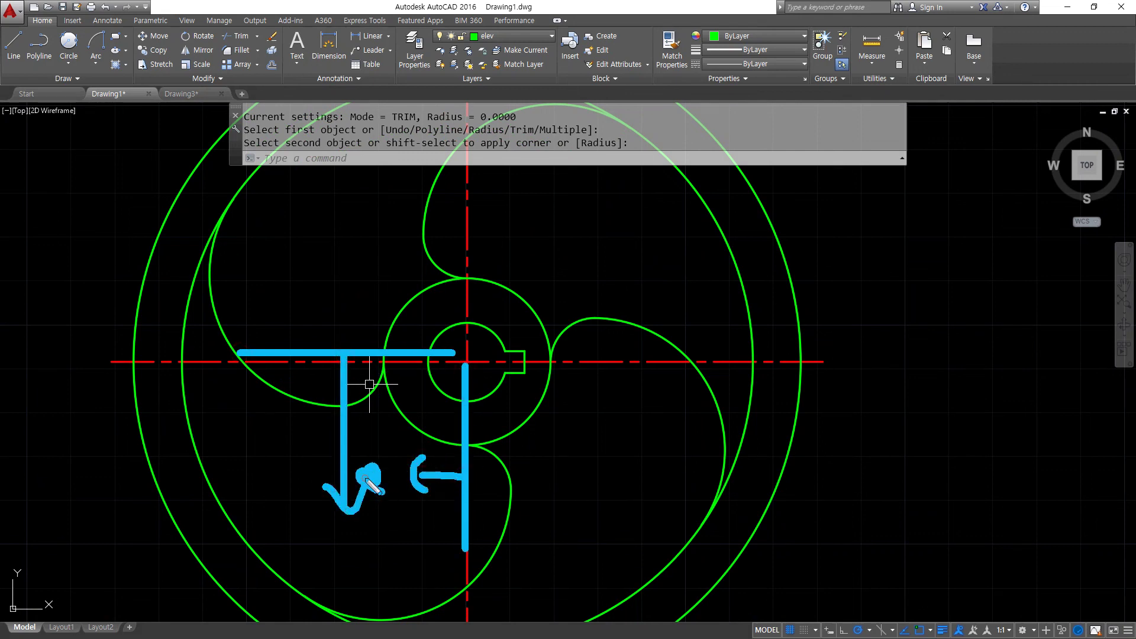
key("Escape")
Offset the vertical centre line to the left by 20
type("o")
key("Return")
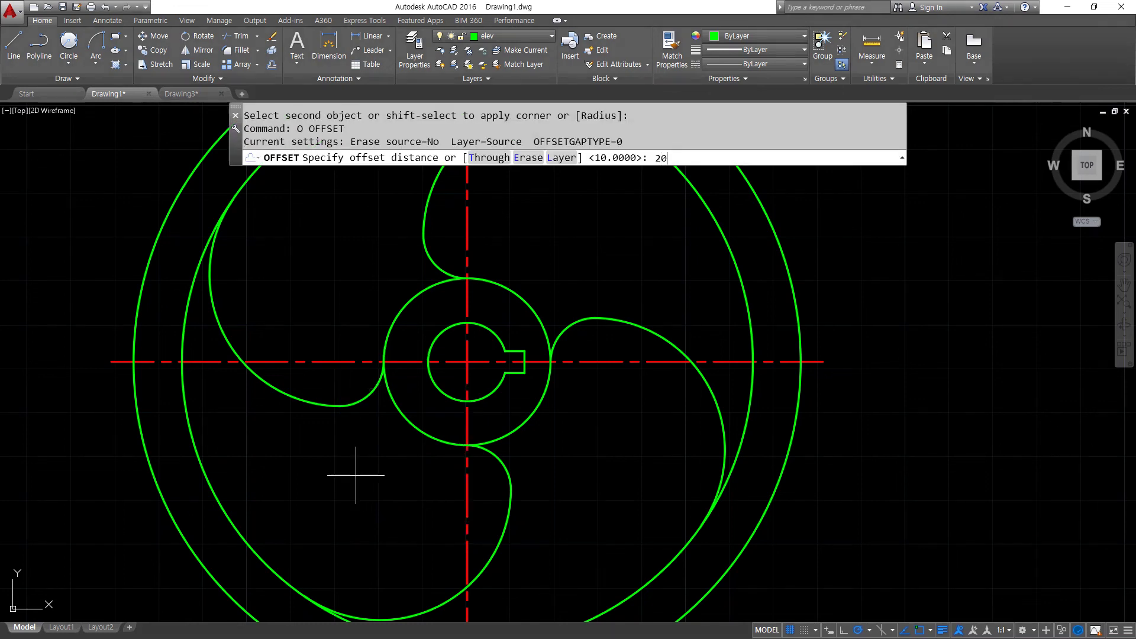
type("20")
key("Return")
left_click(467, 492)
left_click(368, 482)
key("Return")
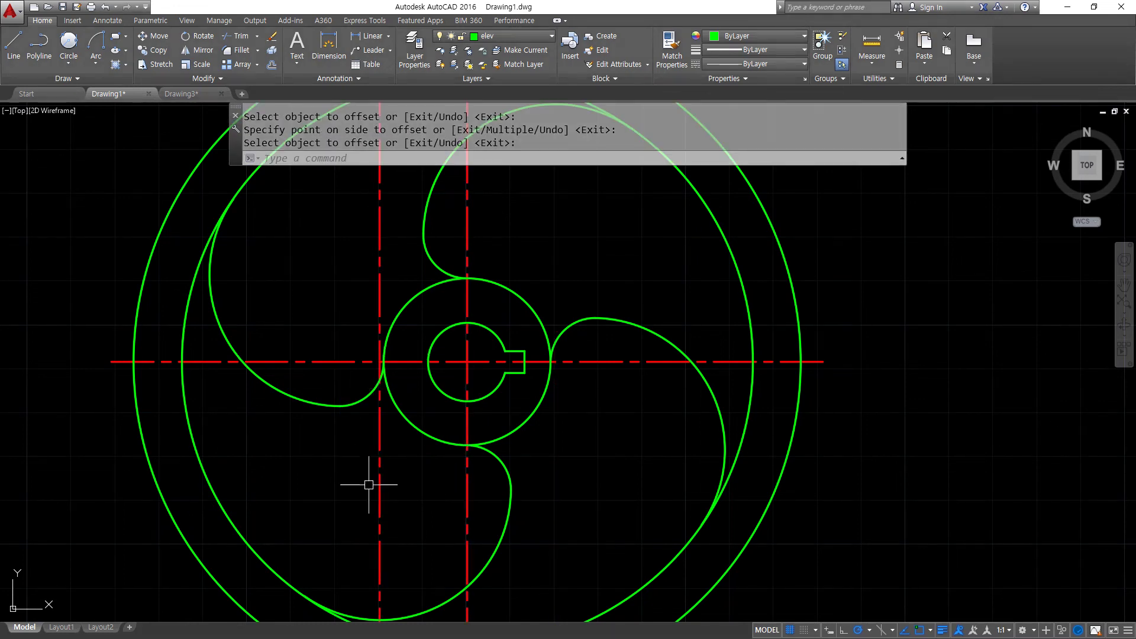
Offset the horizontal centre line downward by 30
type("o")
key("Return")
type("30")
key("Return")
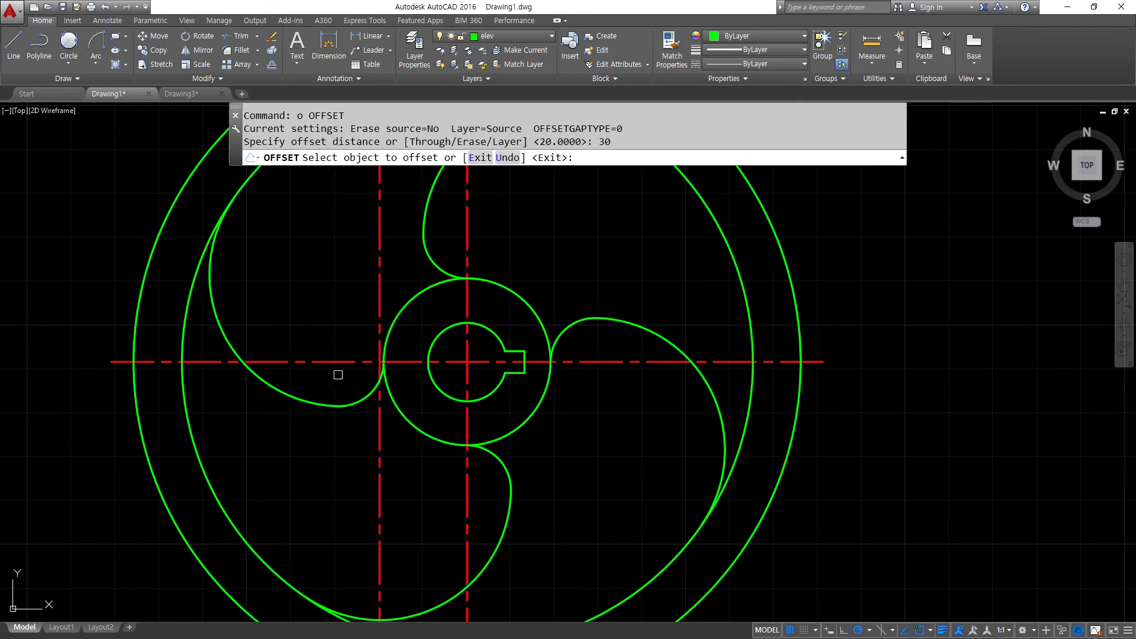
left_click(334, 361)
left_click(330, 471)
key("Return")
Draw a radius 40 circle centred on the intersection of the two offset centre lines
type("c")
key("Return")
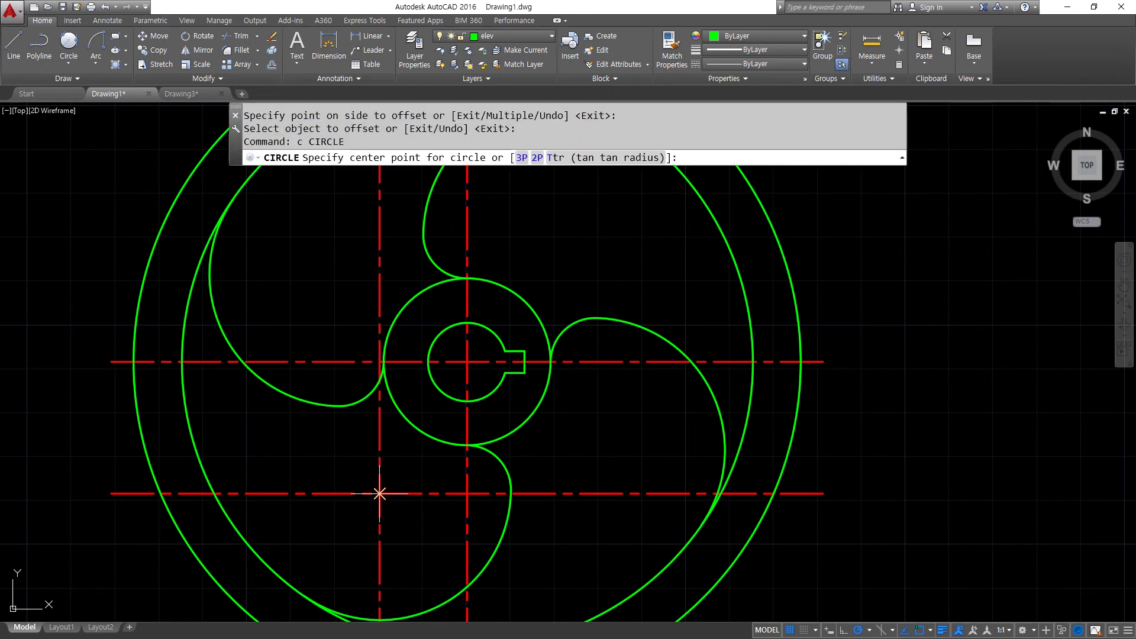
left_click(380, 493)
type("40")
key("Return")
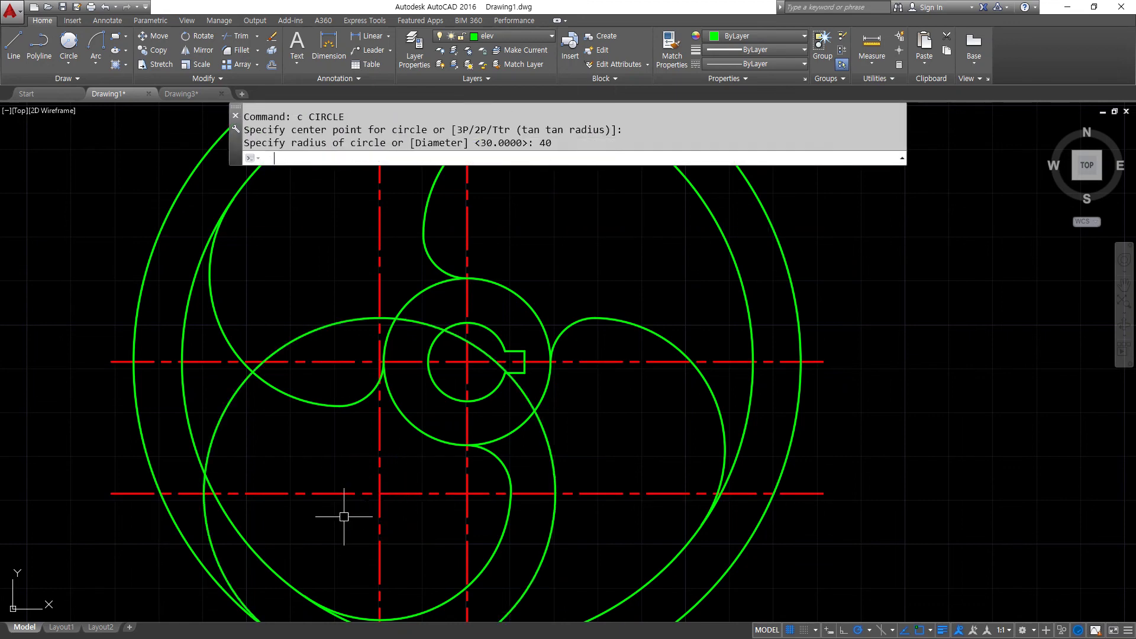
Erase the two offset centre lines crossing at the centre of the radius 40 circle
middle_click_drag(344, 517, 406, 464)
left_click(405, 464)
left_click(363, 431)
type("e")
key("Return")
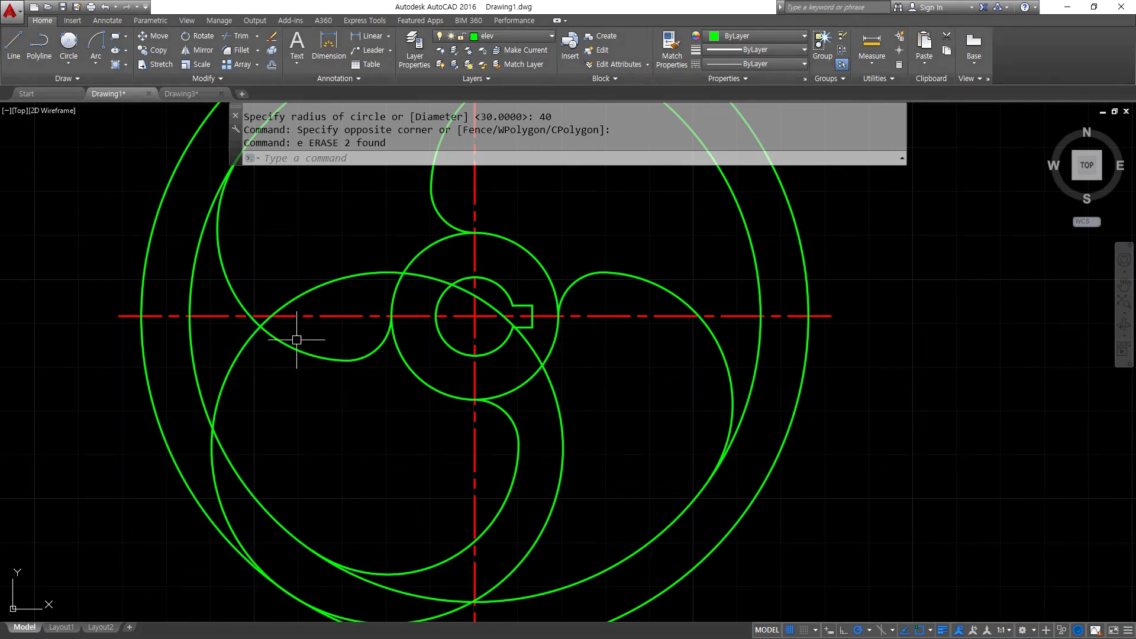
Trim away the top of the radius 40 circle between the horizontal centre line and the outer hub circle
type("tr")
key("Return")
key("Return")
left_click(309, 289)
key("Return")
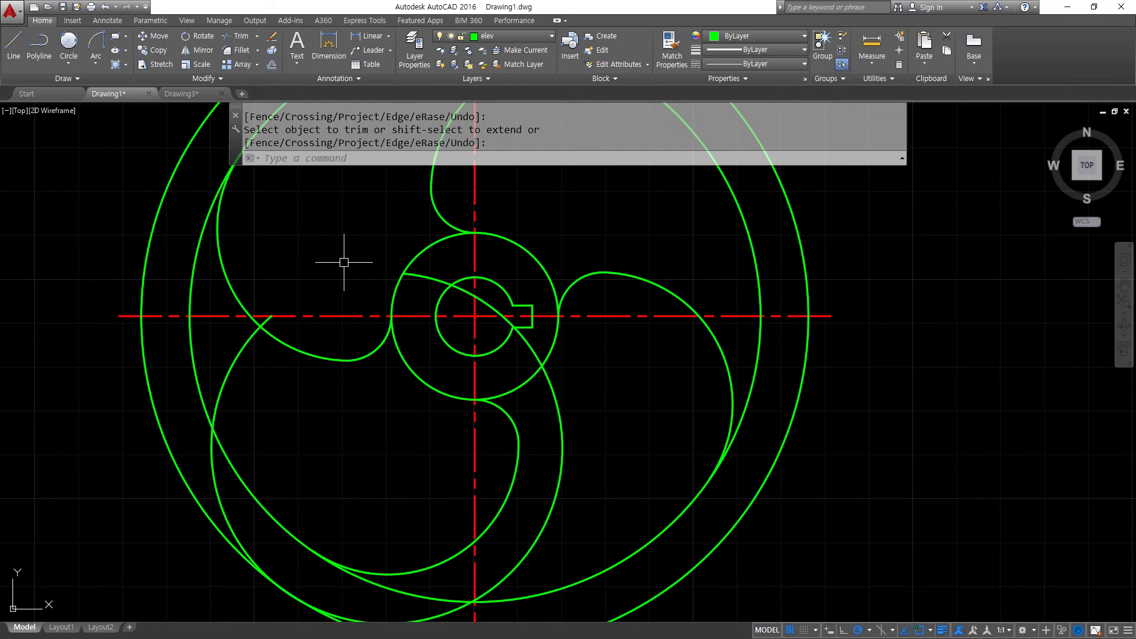
Fillet the outer hub circle and the radius 40 arc of the lower spoke with radius 19
type("f")
key("Return")
key("Return")
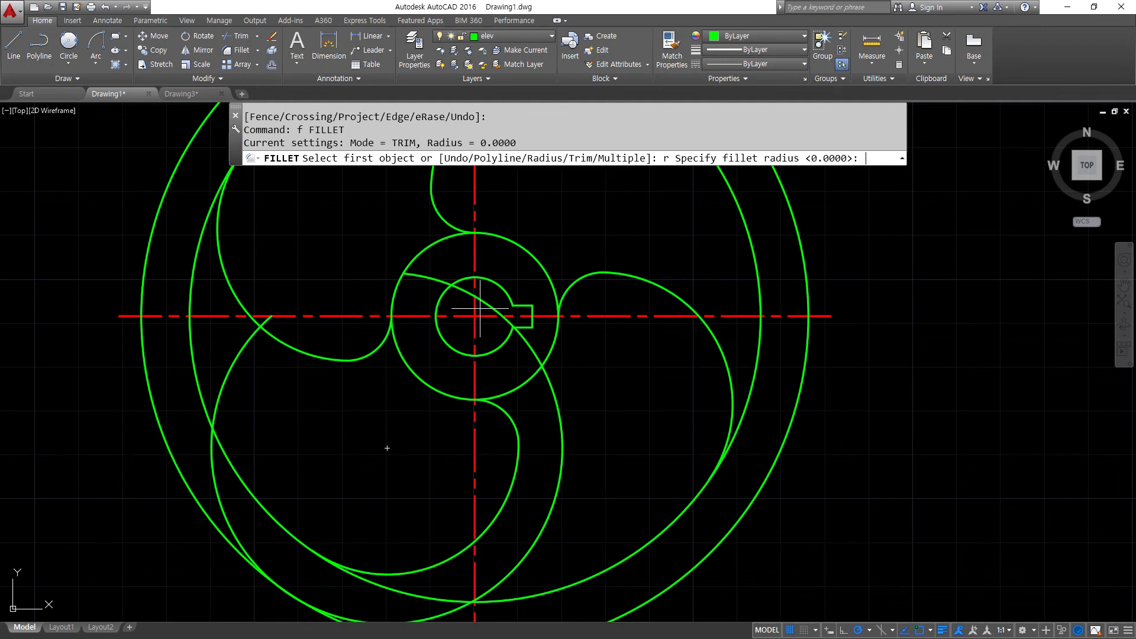
key("Return")
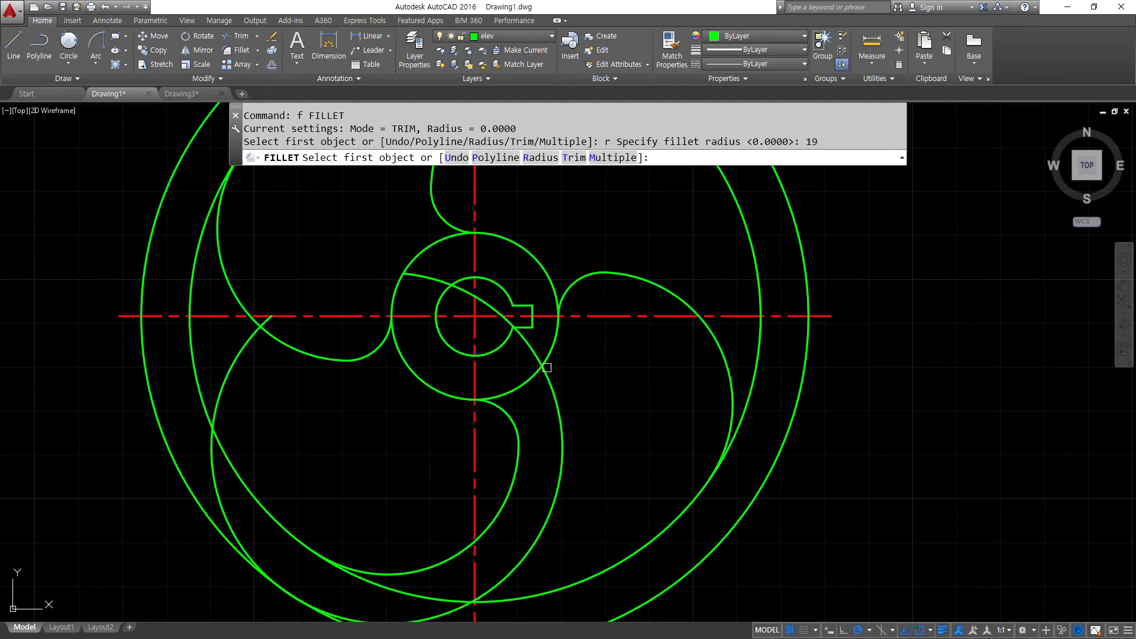
left_click(553, 338)
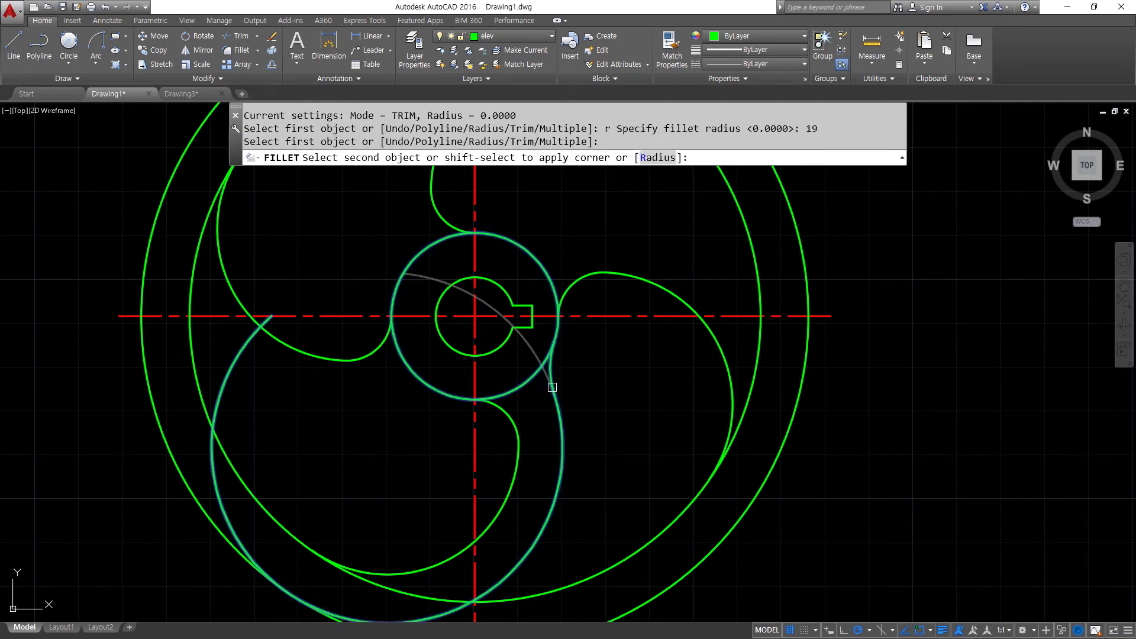
left_click(549, 384)
Fillet the lower spoke's radius 40 arc and the inner rim circle with radius 5
middle_click_drag(520, 520, 497, 411)
type("f")
key("Return")
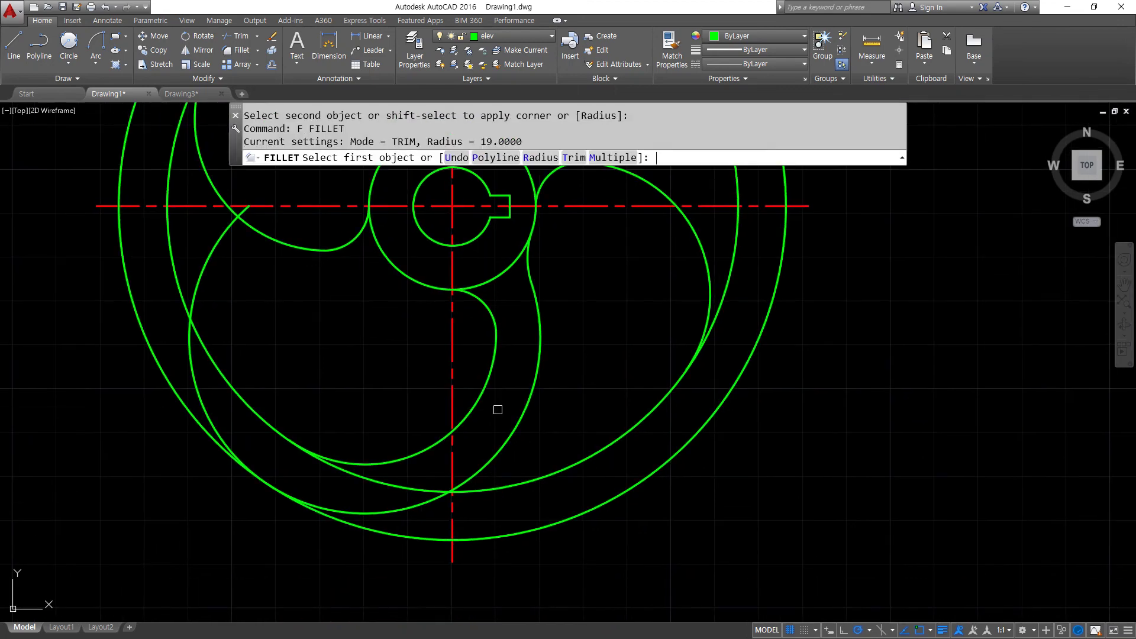
type("r")
key("Return")
type("5")
key("Return")
left_click(501, 453)
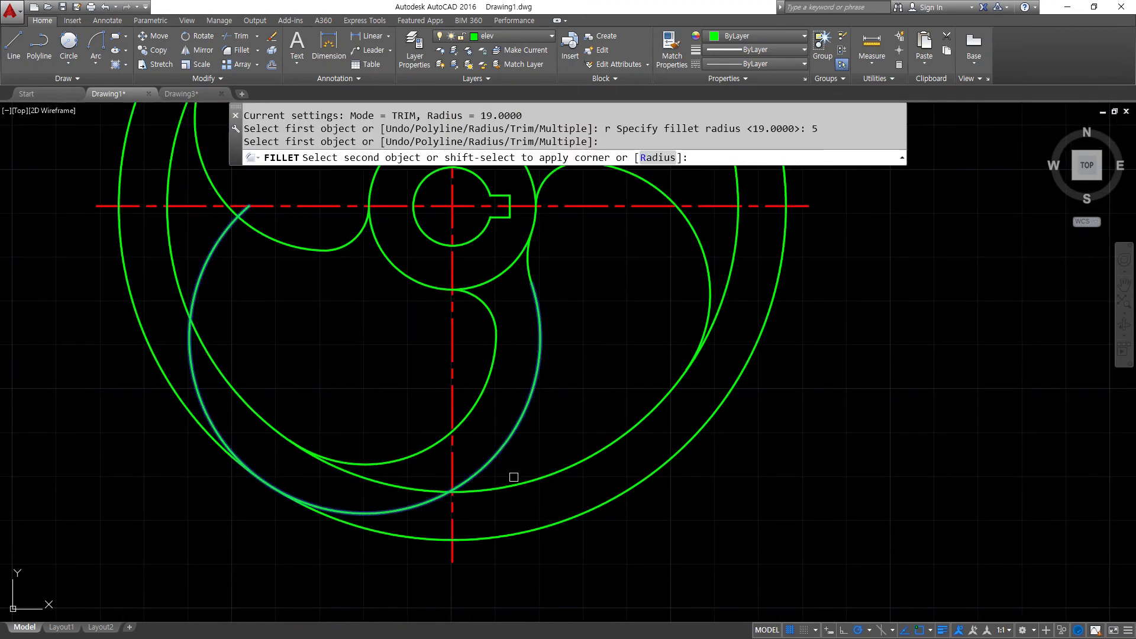
left_click(515, 477)
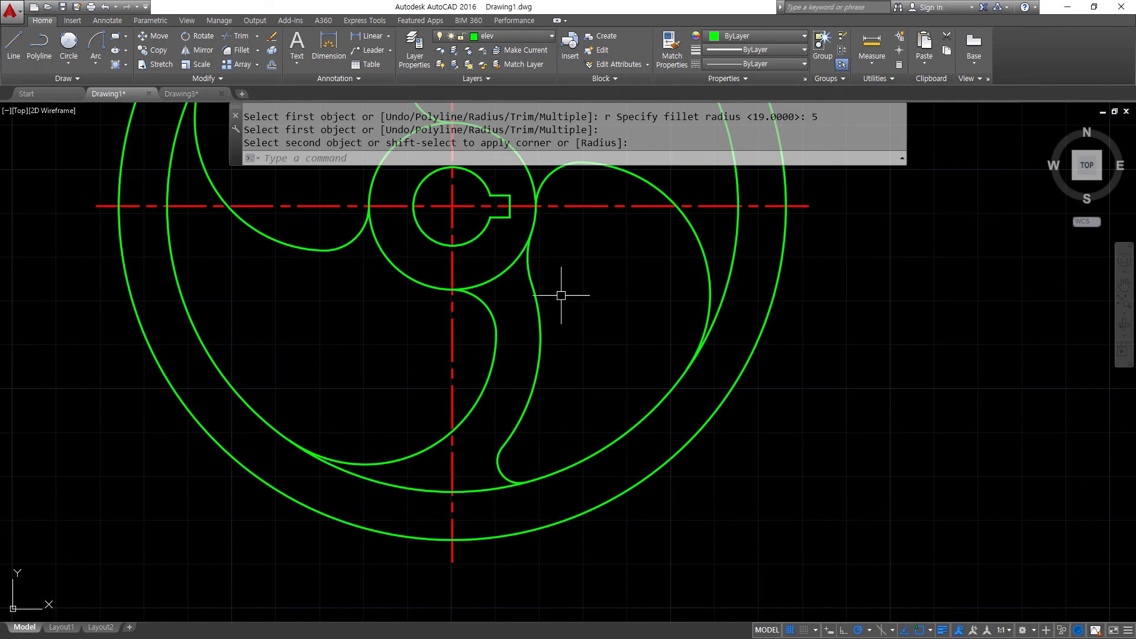
middle_click_drag(421, 311, 443, 461)
key("ctrl+alt+d")
mouse_move(477, 479)
left_mouse_down()
mouse_move(392, 471)
mouse_move(406, 500)
left_mouse_up()
mouse_move(334, 355)
left_mouse_down()
mouse_move(338, 274)
mouse_move(373, 288)
left_mouse_up()
key("Escape")
Offset the horizontal centre line upward by 20
middle_click_drag(360, 247, 349, 312)
type("o")
key("space")
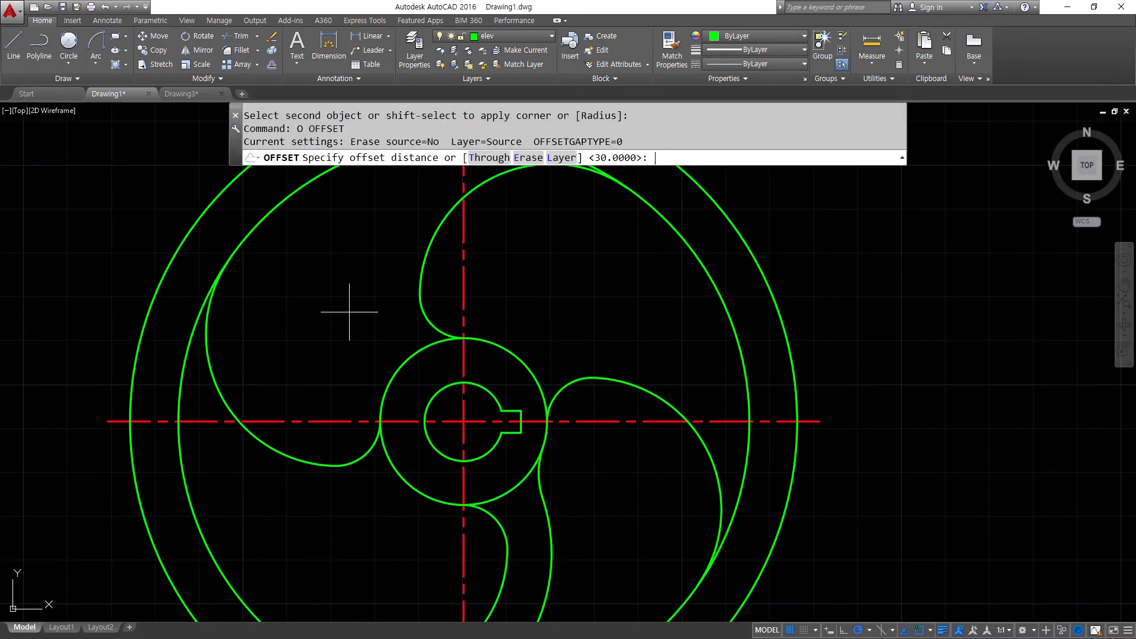
type("20")
key("space")
left_click(325, 422)
left_click(325, 363)
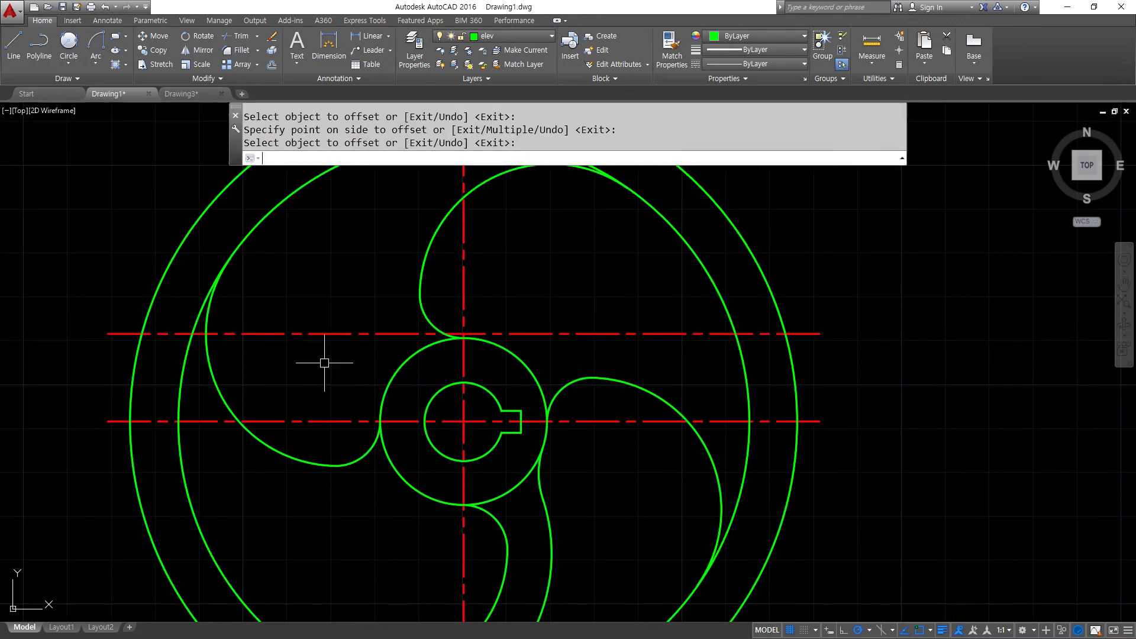
key("space")
Offset the vertical centre line to the left by 30
key("space")
type("30")
key("space")
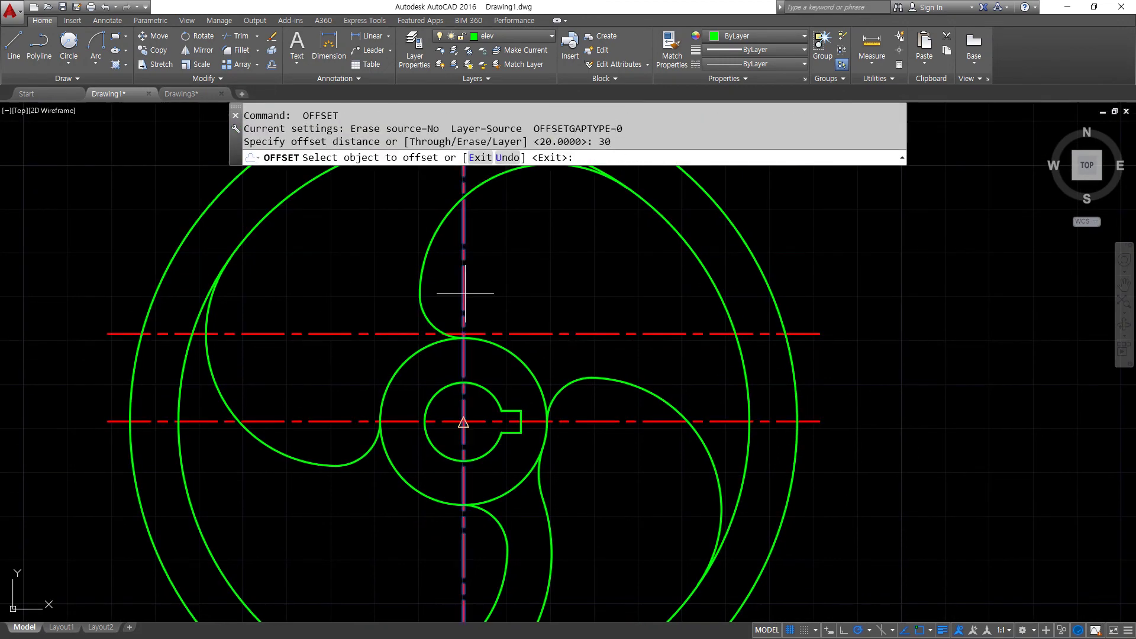
left_click(463, 296)
left_click(324, 287)
key("space")
Draw a radius 40 circle centred on the intersection of the offset centre lines at the wheel's upper left
type("c")
key("space")
left_click(332, 334)
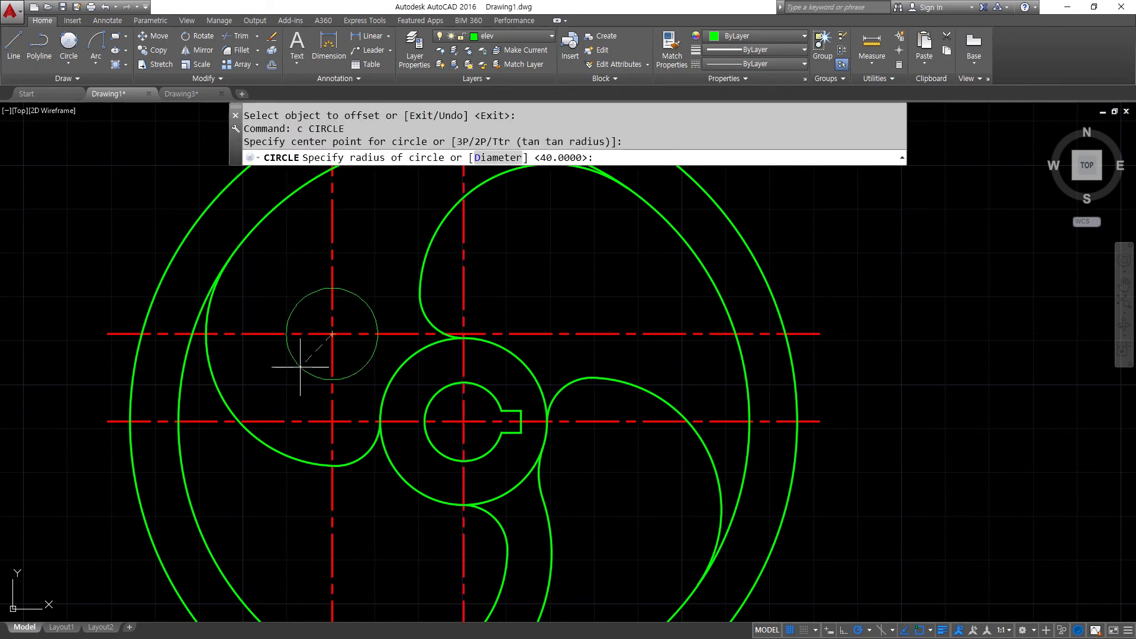
type("40")
key("space")
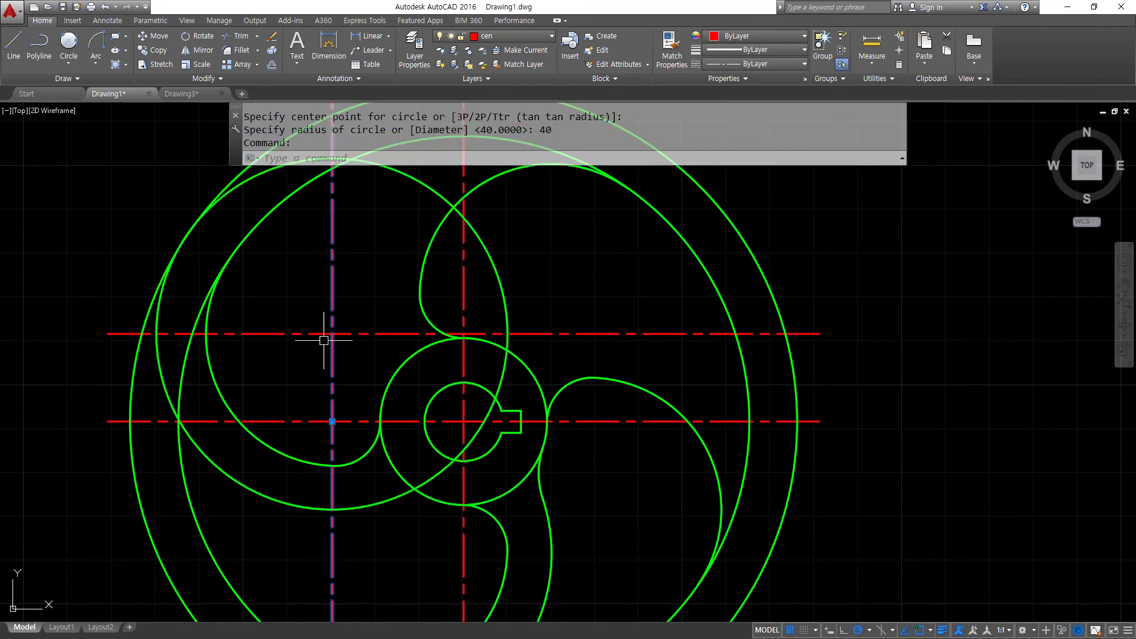
Erase the two offset centre lines crossing at the centre of the upper-left radius 40 circle
left_click(335, 312)
left_click(278, 353)
key("Delete")
Trim away the top of the radius 40 circle between the inner rim circle and the upper spoke's curve
type("tr")
key("space")
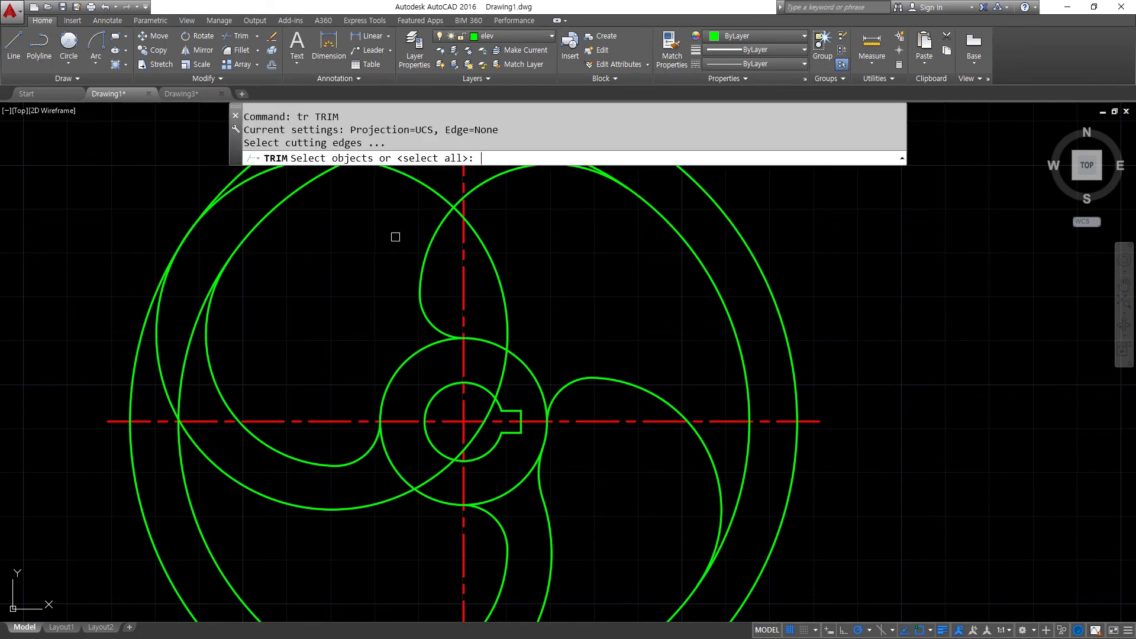
key("space")
key("space")
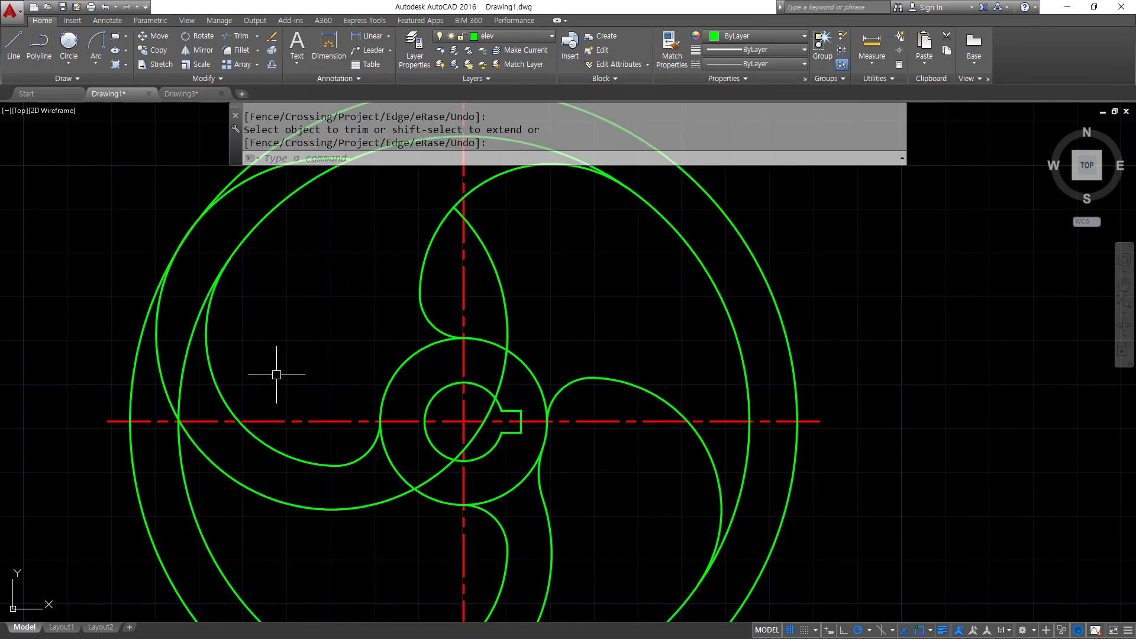
Fillet the left spoke's radius 40 arc and the inner rim circle with radius 5
type("f")
key("space")
mouse_move(522, 150)
left_mouse_down()
mouse_move(426, 133)
mouse_move(509, 156)
left_mouse_up()
key("Escape")
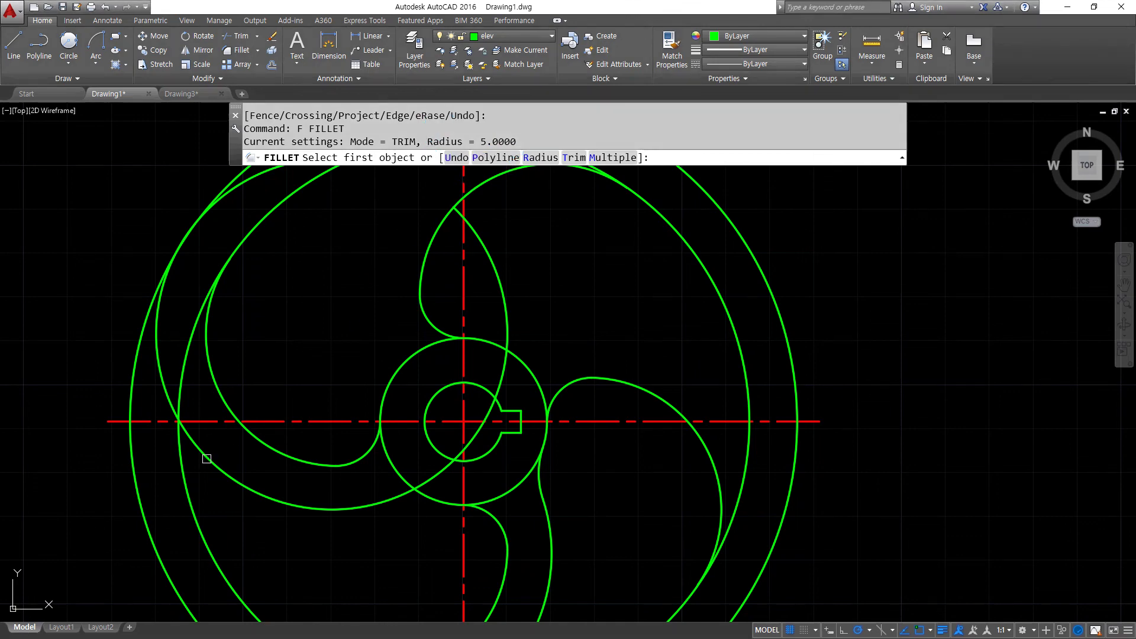
left_click(206, 459)
left_click(191, 470)
Fillet the left spoke's radius 40 arc and the outer hub circle with radius 19
type("f")
key("space")
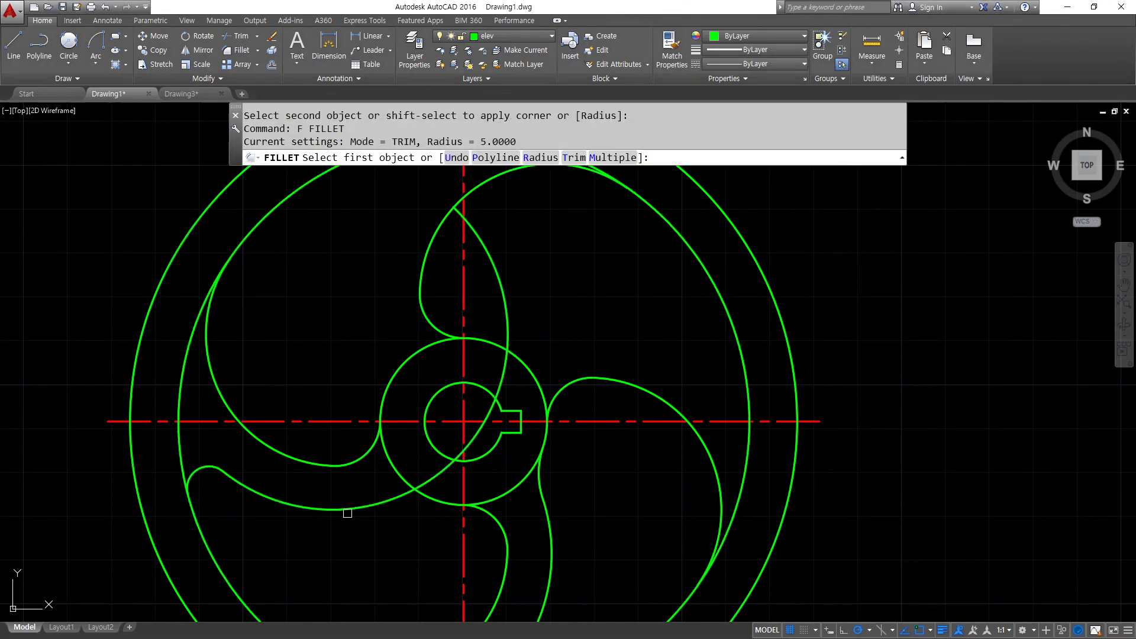
type("r")
key("space")
type("19")
key("space")
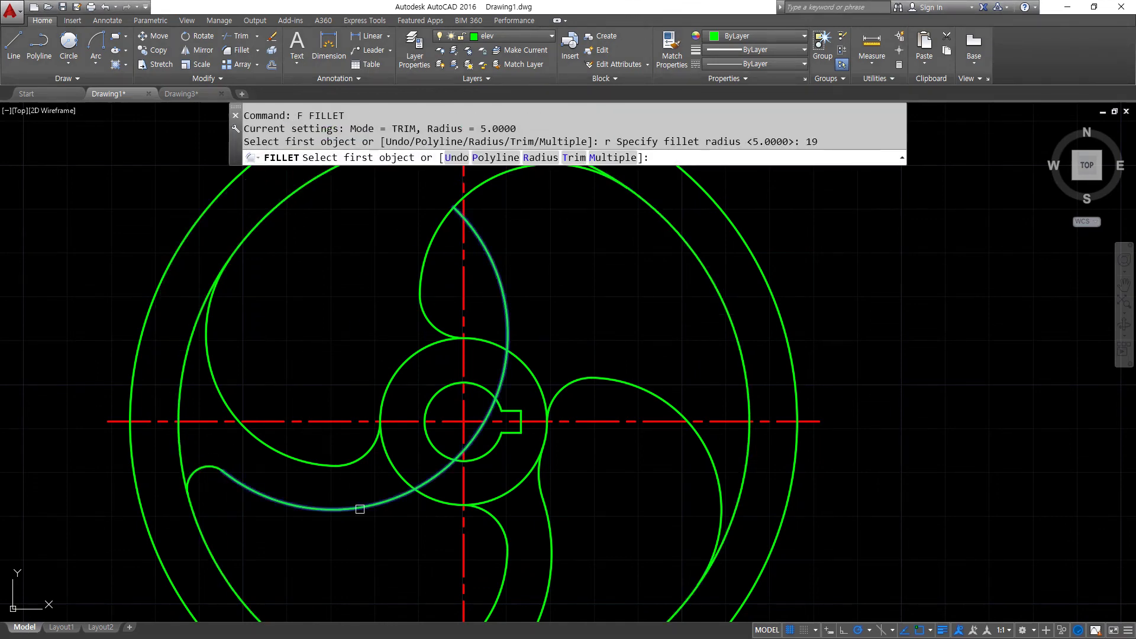
left_click(359, 508)
left_click(436, 503)
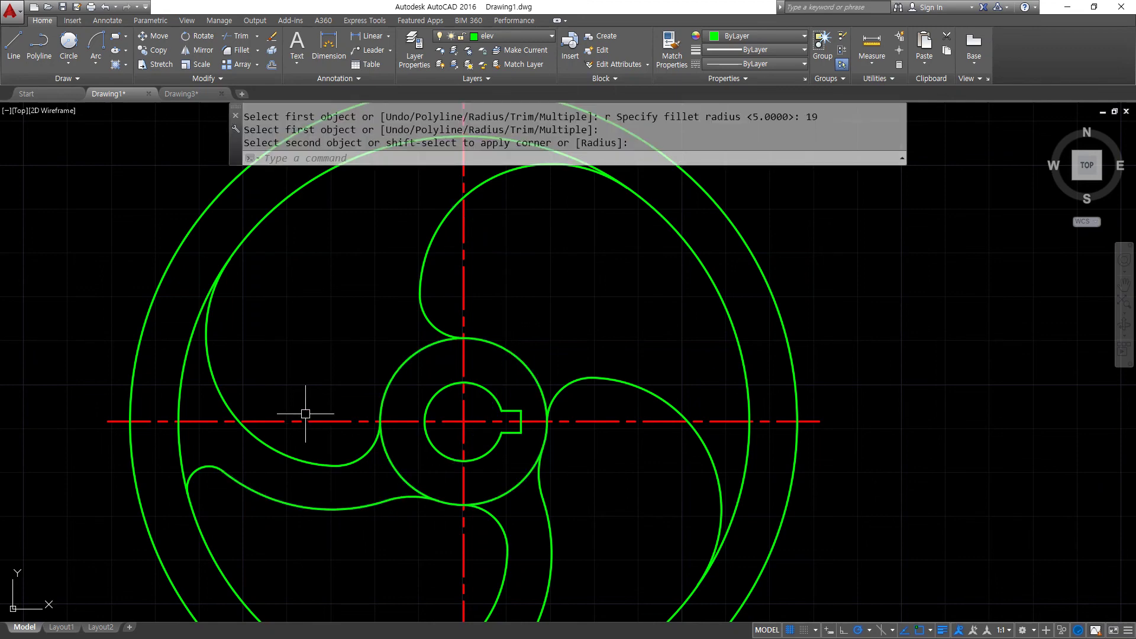
mouse_move(323, 417)
left_mouse_down()
mouse_move(299, 332)
mouse_move(356, 331)
left_mouse_up()
left_click_drag(464, 272, 592, 278)
key("Escape")
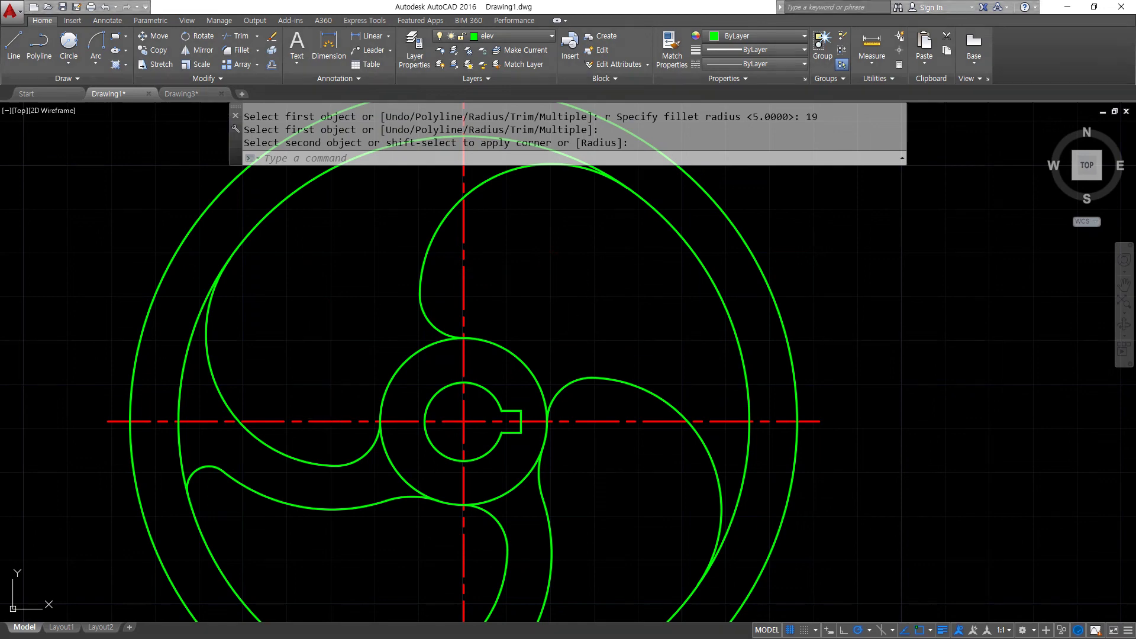
Offset the vertical centre line to the right by 20
type("o")
key("space")
type("20")
key("space")
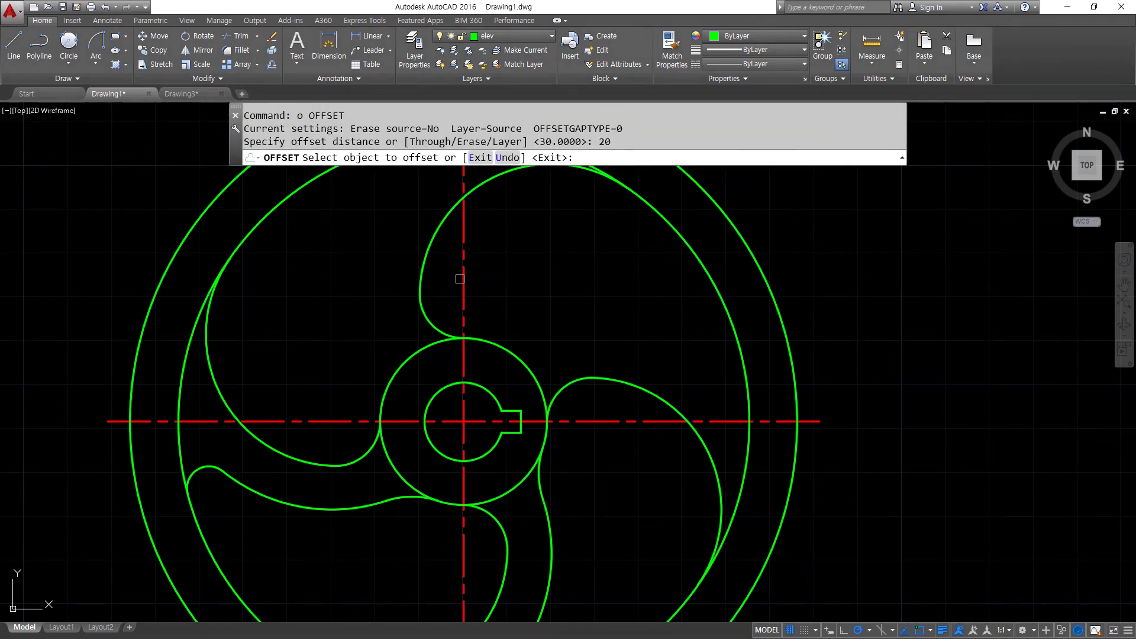
left_click(464, 276)
left_click(584, 281)
key("space")
Offset the horizontal centre line upward by 30
key("space")
type("3")
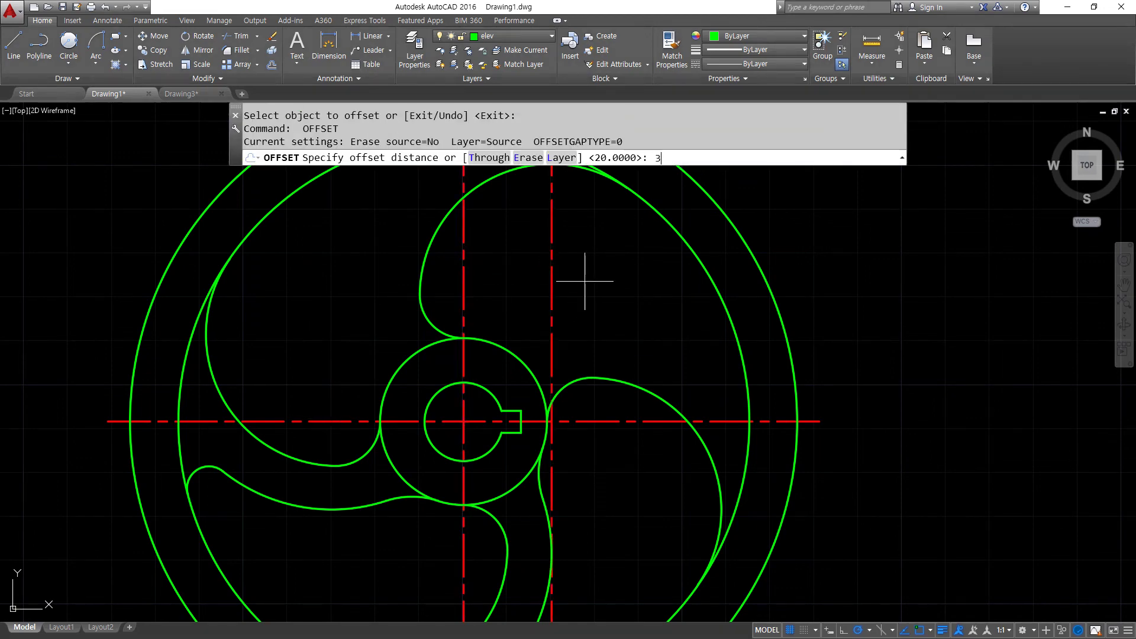
type("0")
key("space")
left_click(603, 421)
left_click(606, 295)
key("space")
Draw a radius 40 circle centred on the intersection of the offset centre lines at the wheel's upper right
type("c")
key("space")
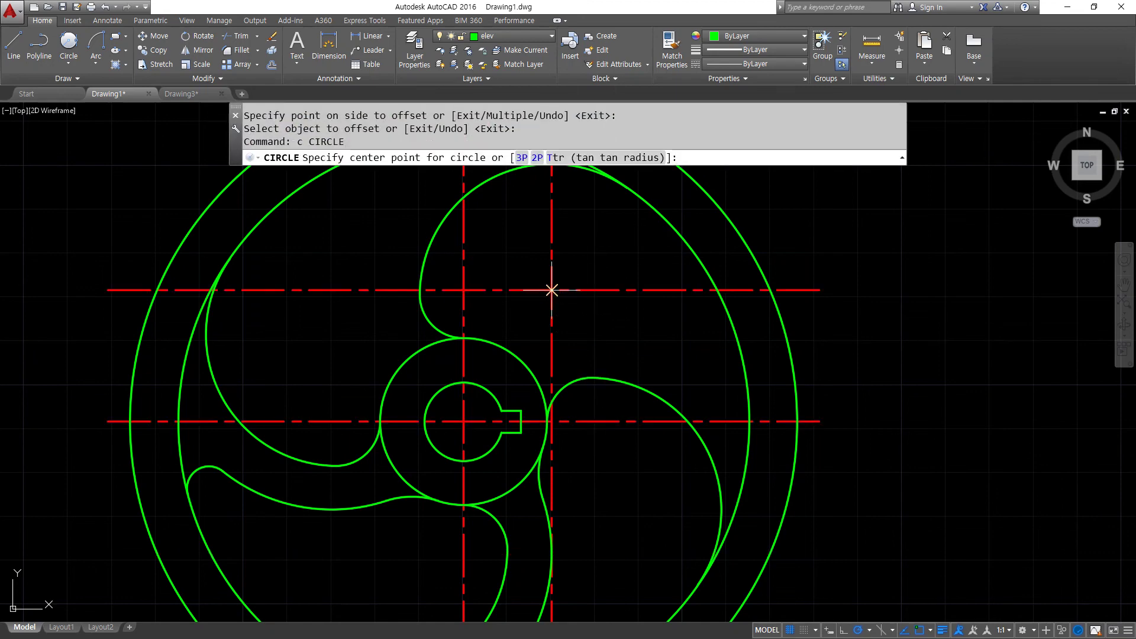
left_click(551, 289)
type("40")
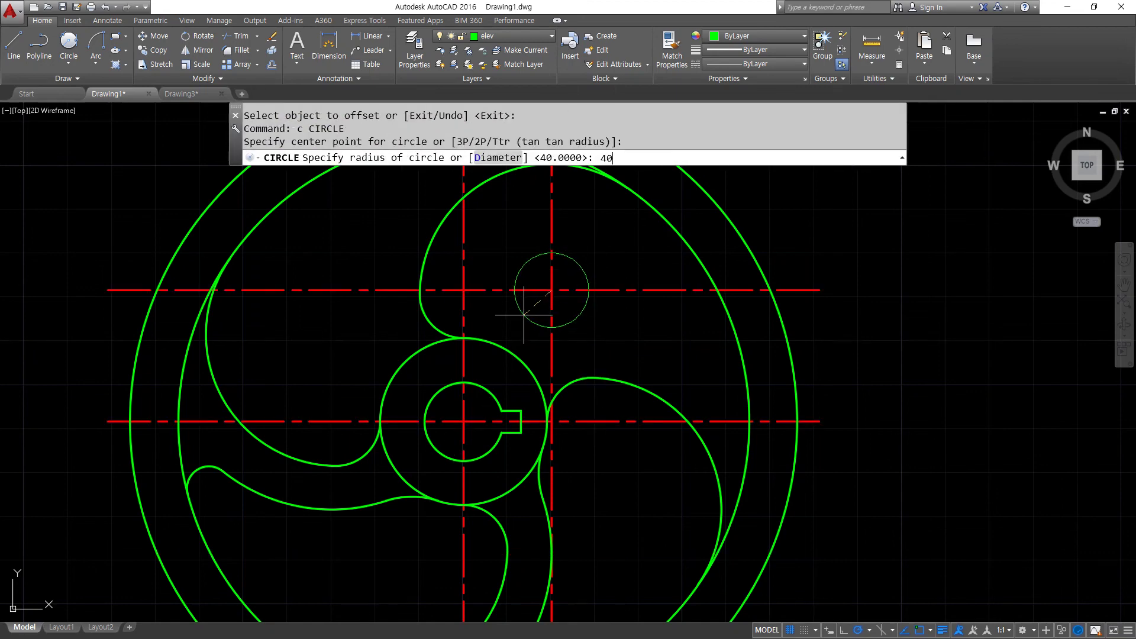
key("space")
Erase the two offset centre lines crossing at the centre of the upper-right radius 40 circle
left_click(583, 317)
left_click(532, 264)
type("e")
key("space")
Trim away the radius 40 circle's lower-right segment between the inner rim circle and the right spoke's curve
type("tr")
key("space")
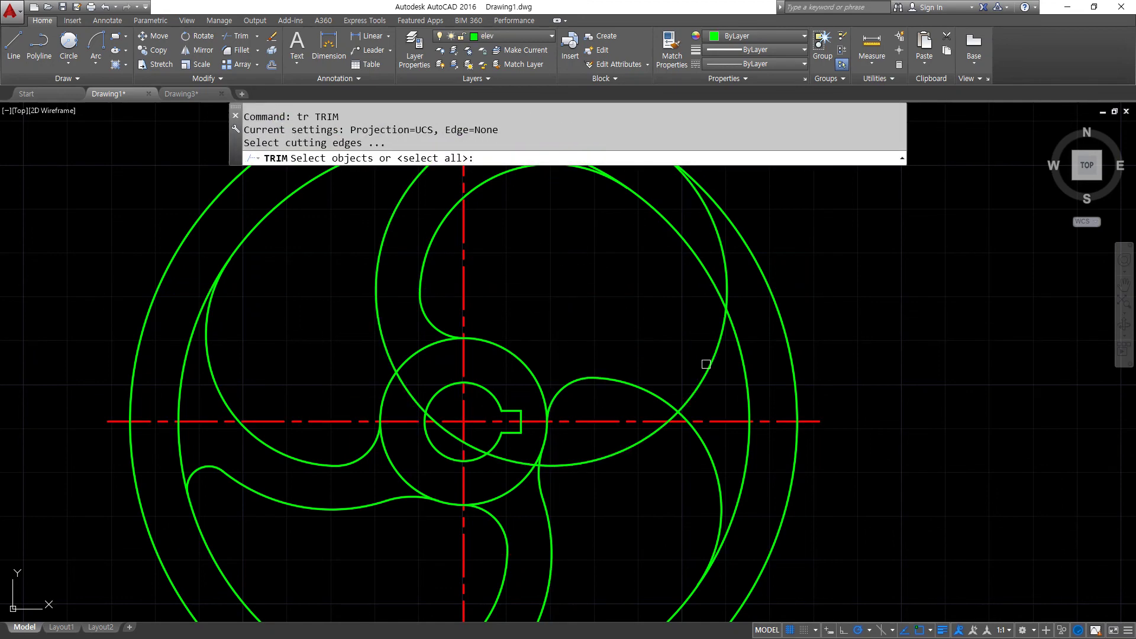
key("space")
left_click(706, 364)
key("space")
Fillet the outer hub circle and the upper spoke's radius 40 arc with radius 19
middle_click_drag(527, 251, 527, 272)
type("F")
key("space")
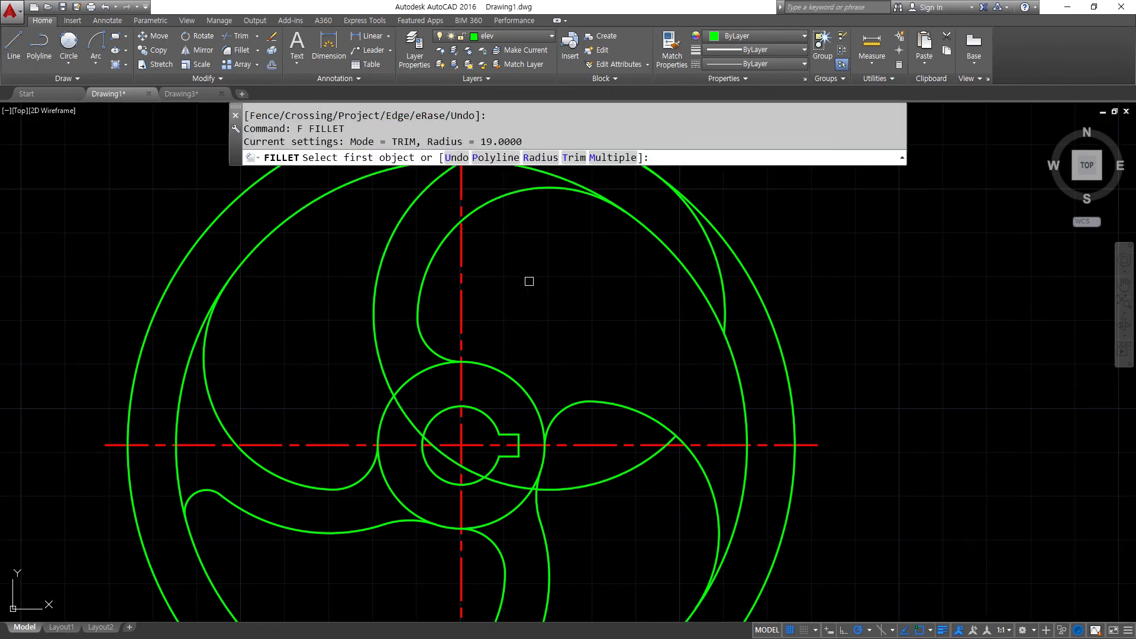
left_click(386, 412)
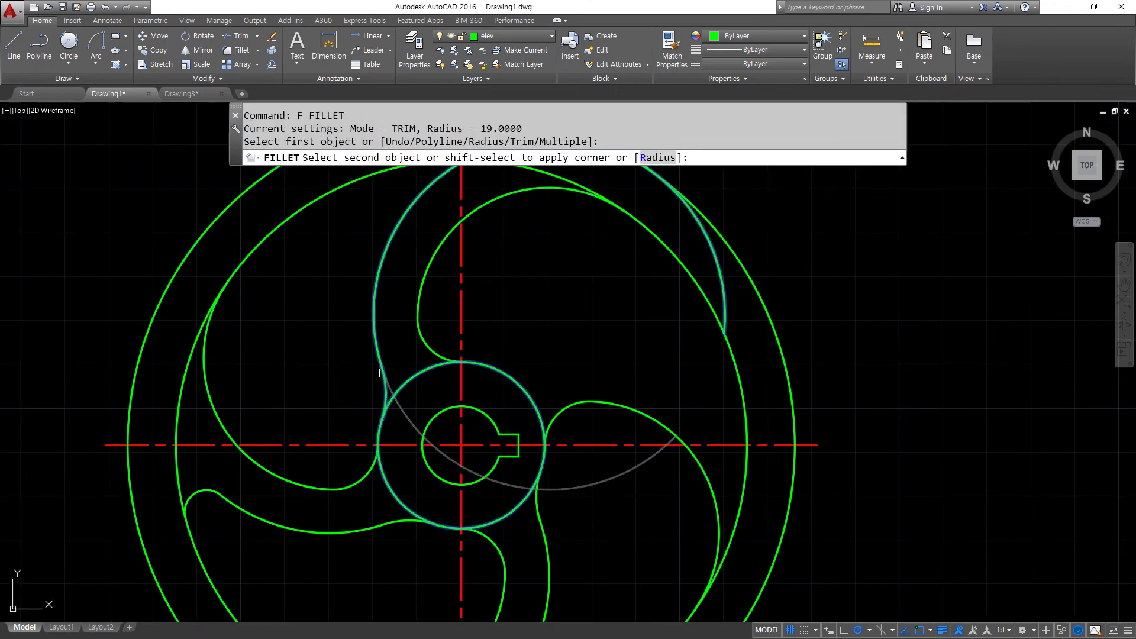
left_click(382, 374)
Fillet the upper spoke's radius 40 arc and the inner rim circle with radius 5
middle_click_drag(446, 274, 438, 347)
type("f")
key("space")
type("r")
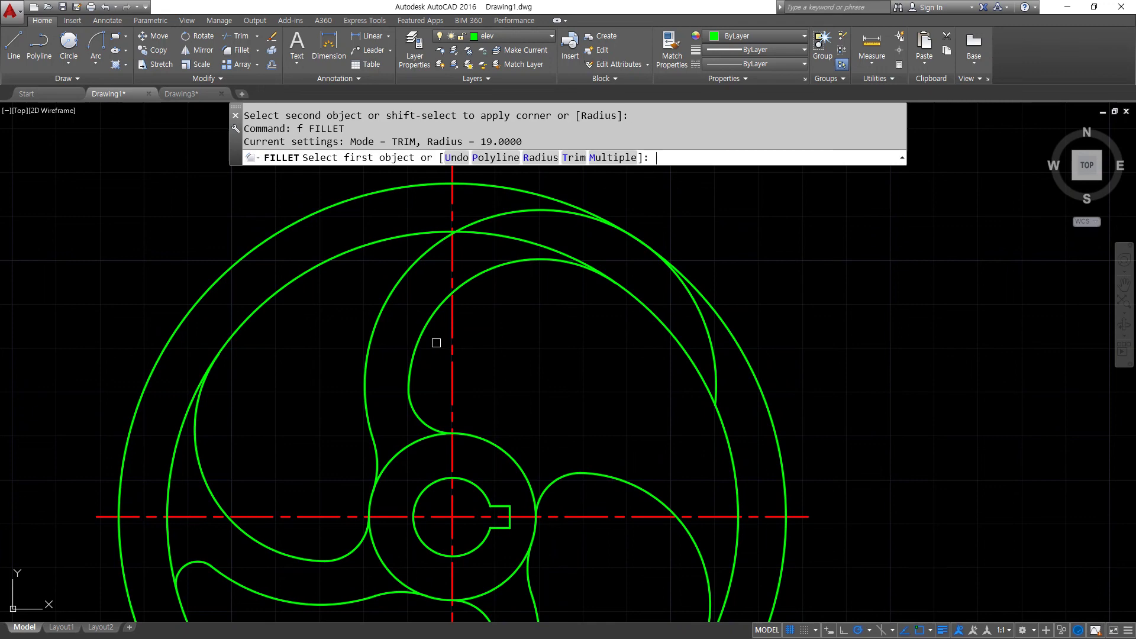
key("space")
type("5")
key("space")
left_click(405, 275)
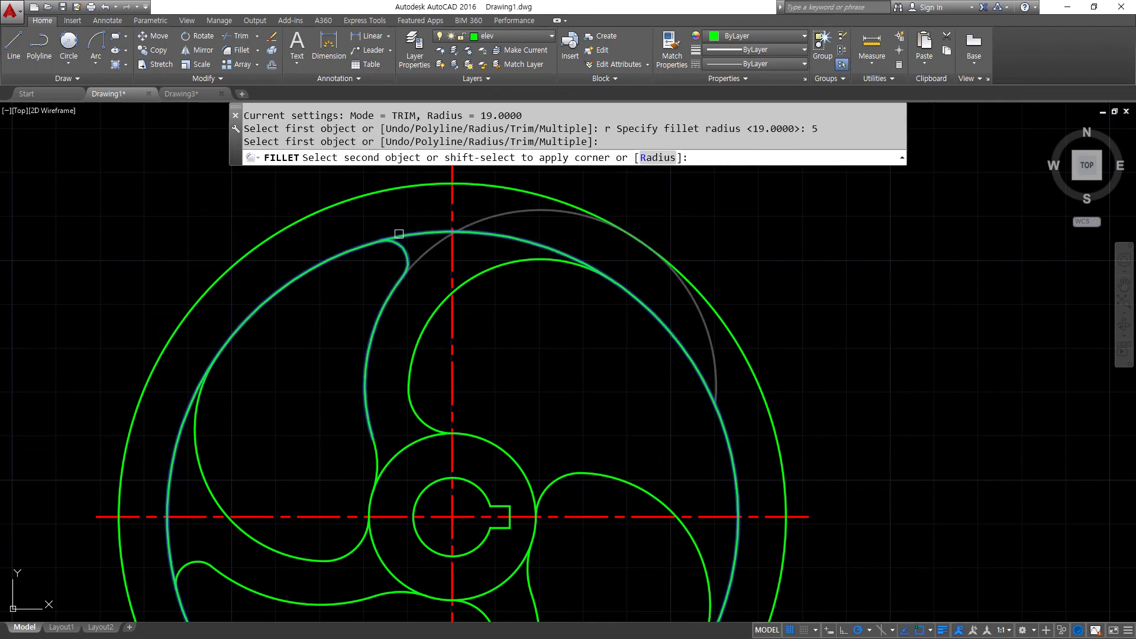
left_click(401, 236)
middle_click_drag(512, 438, 449, 312)
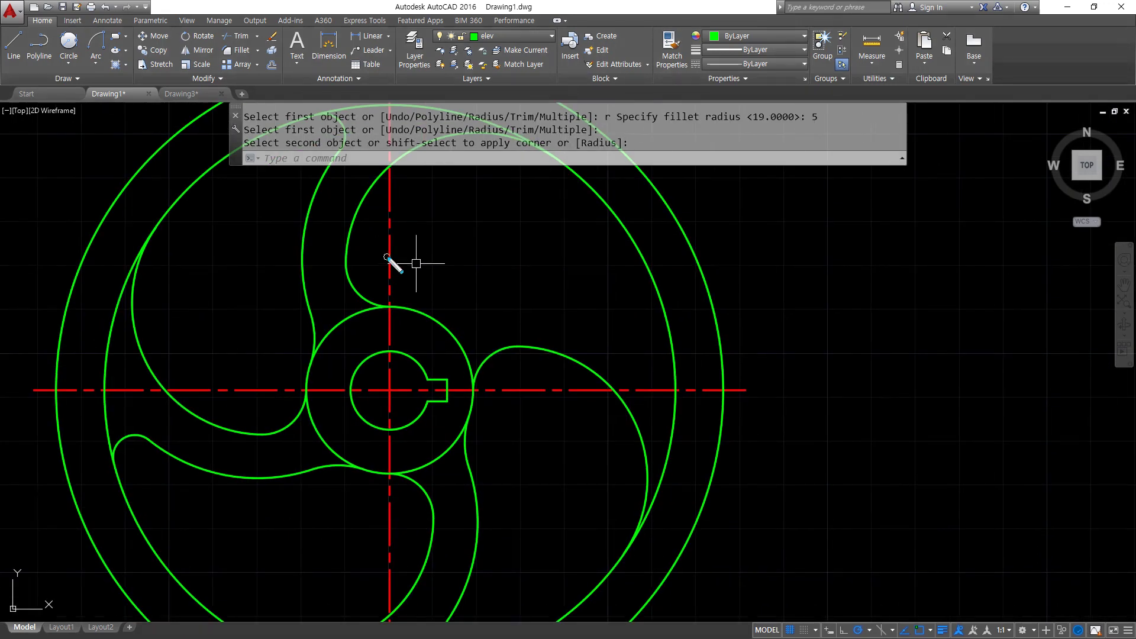
mouse_move(386, 256)
left_mouse_down()
mouse_move(468, 255)
mouse_move(457, 264)
left_mouse_up()
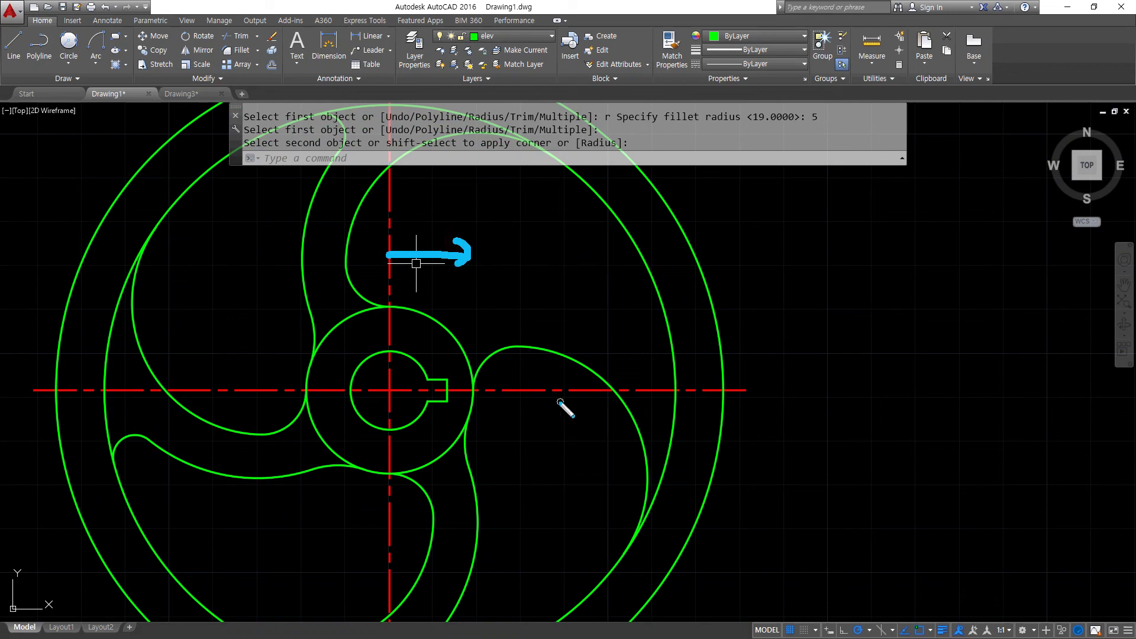
left_click_drag(551, 393, 551, 441)
left_click_drag(533, 426, 569, 442)
key("Escape")
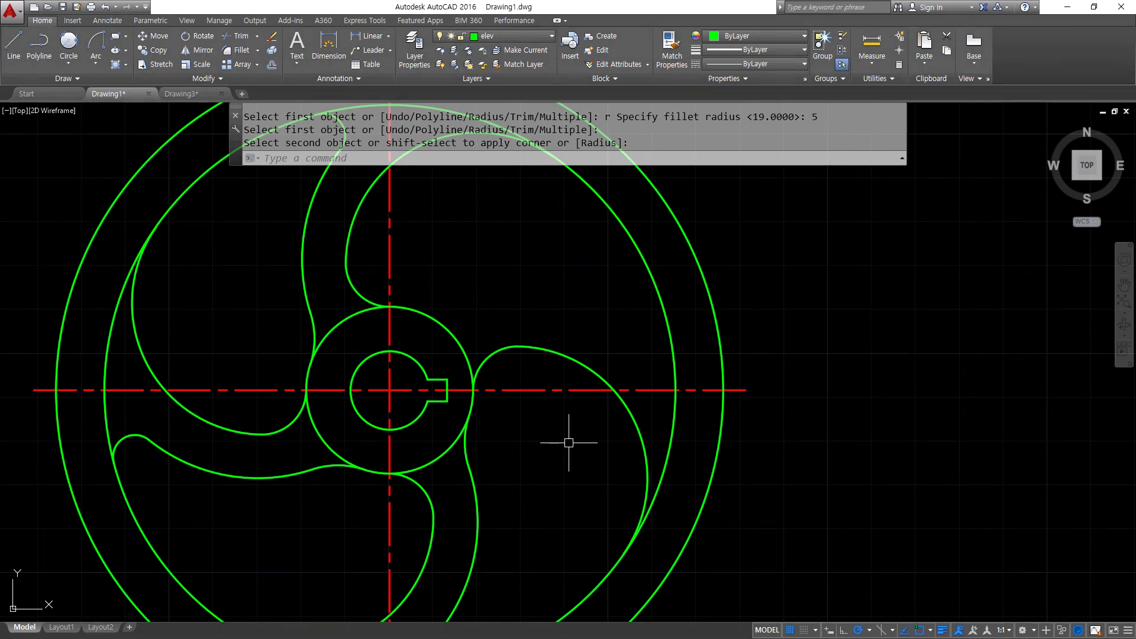
Offset the horizontal centre line downward by 20
type("o")
key("Return")
type("20")
key("Return")
left_click(557, 390)
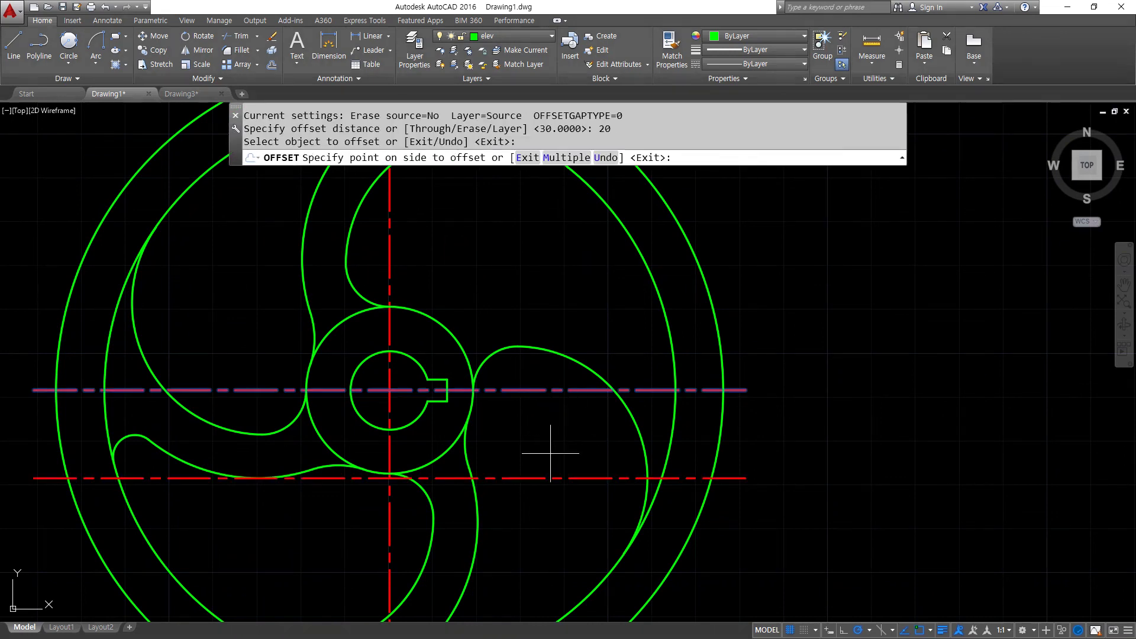
left_click(550, 454)
key("Return")
Offset the vertical centre line to the right by 30
key("Return")
type("30")
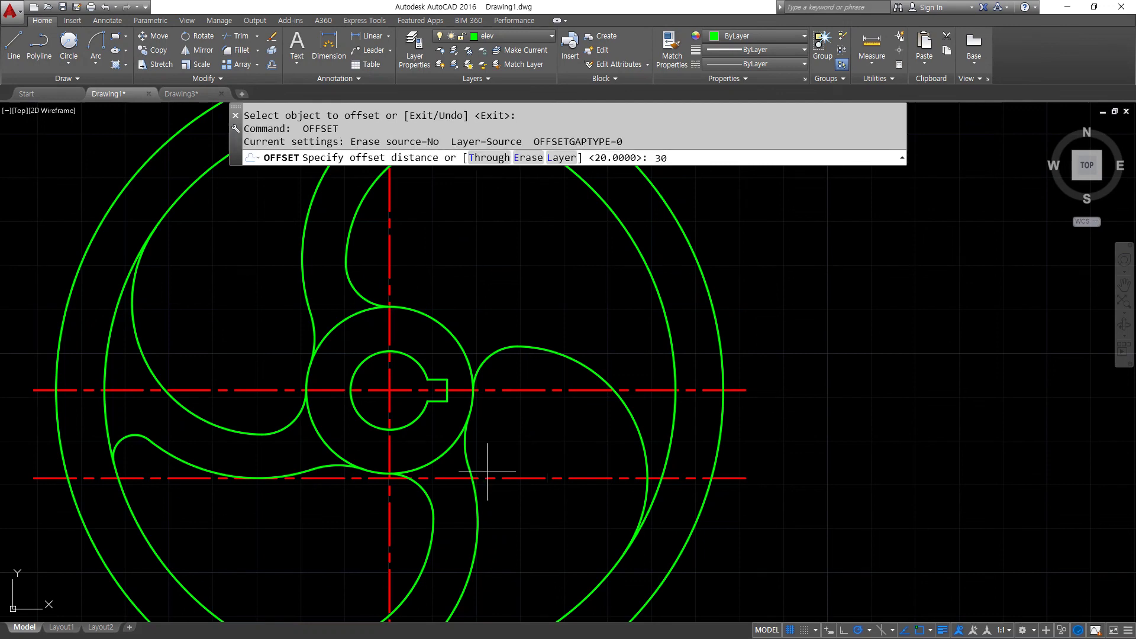
key("Return")
left_click(390, 510)
left_click(529, 518)
key("Return")
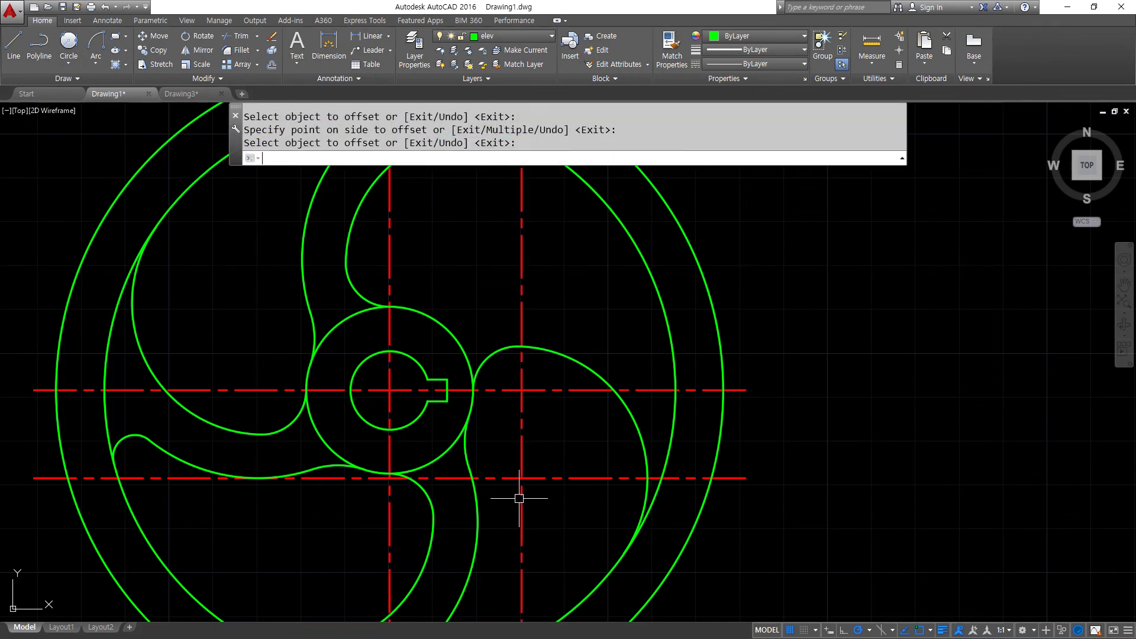
Draw a radius 40 circle centred on the intersection of the offset centre lines at the wheel's lower right
type("c")
key("Return")
left_click(522, 478)
type("40")
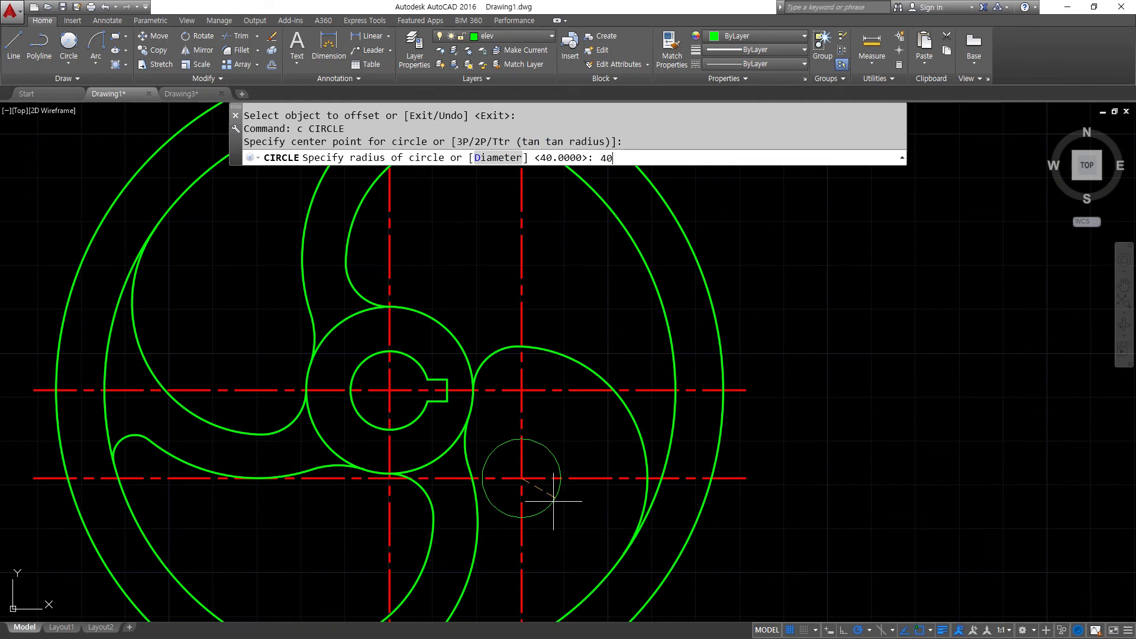
key("Return")
Erase the two offset centre lines crossing at the centre of the lower-right radius 40 circle
left_click(553, 497)
left_click(515, 480)
key("Delete")
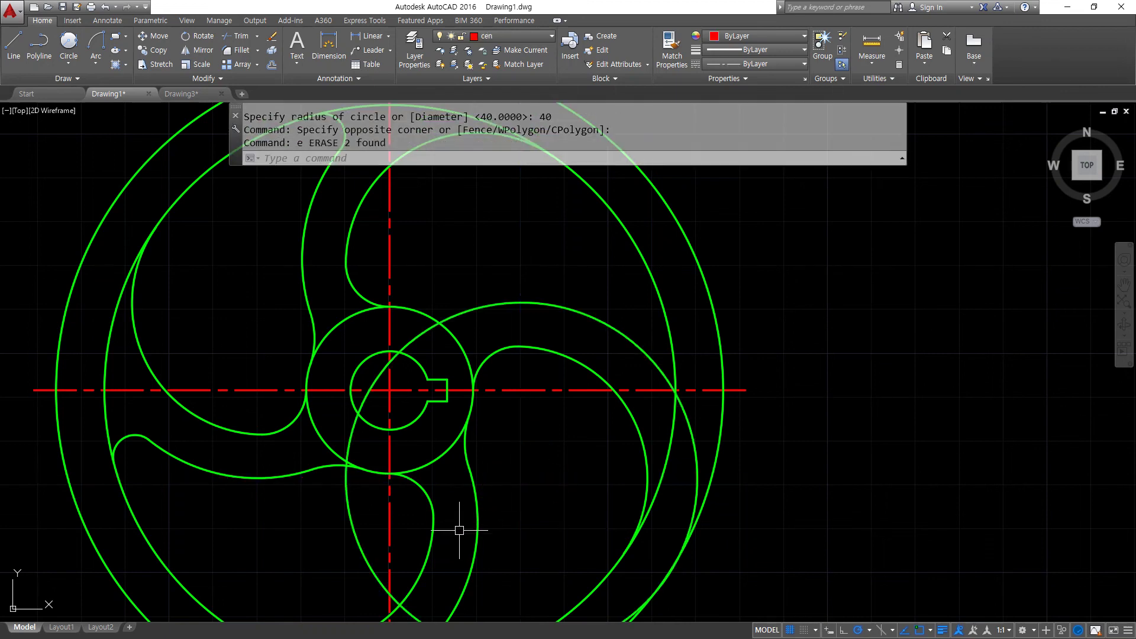
Trim away the part of the lower-right radius 40 circle that crosses the hub's lower-left area
type("tr")
key("Return")
key("Return")
left_click(354, 441)
key("Return")
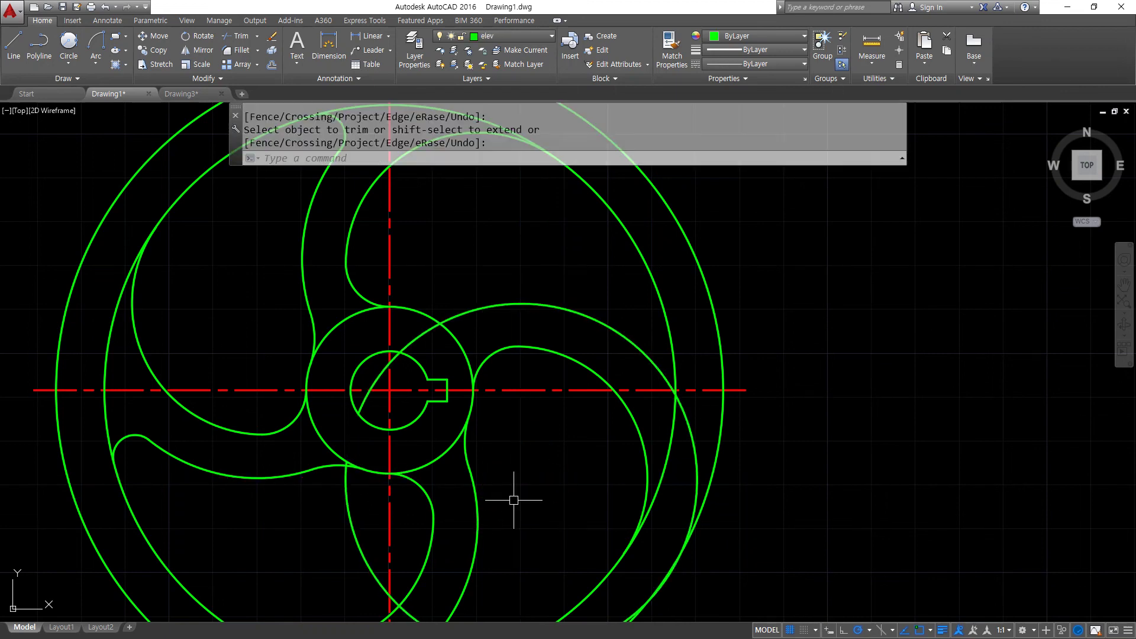
Fillet the outer end of the right spoke's upper radius 40 curve to the inner rim circle with radius 5
type("f")
key("Return")
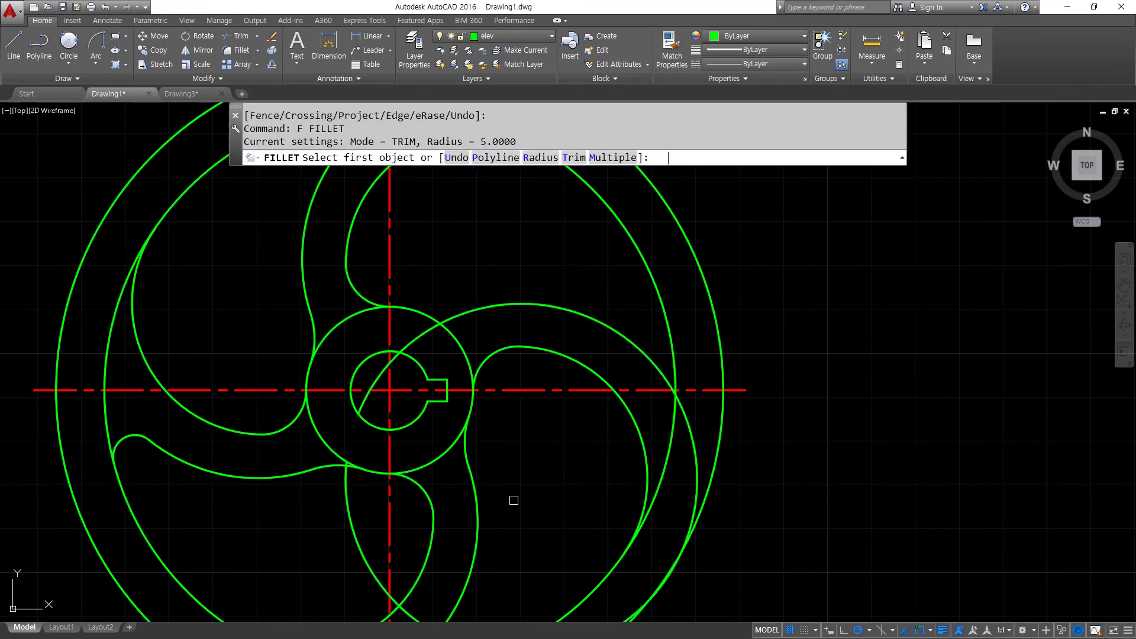
left_click(645, 356)
left_click(663, 339)
Fillet the inner end of the right spoke's upper curve to the hub circle with radius 19
key("Return")
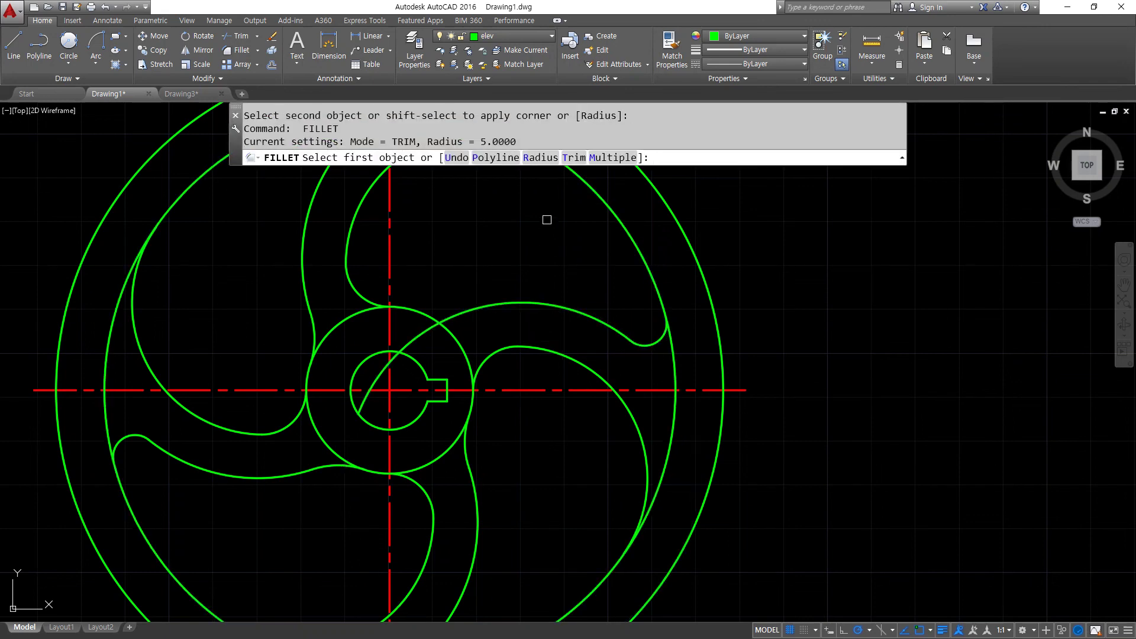
left_click(540, 158)
type("1")
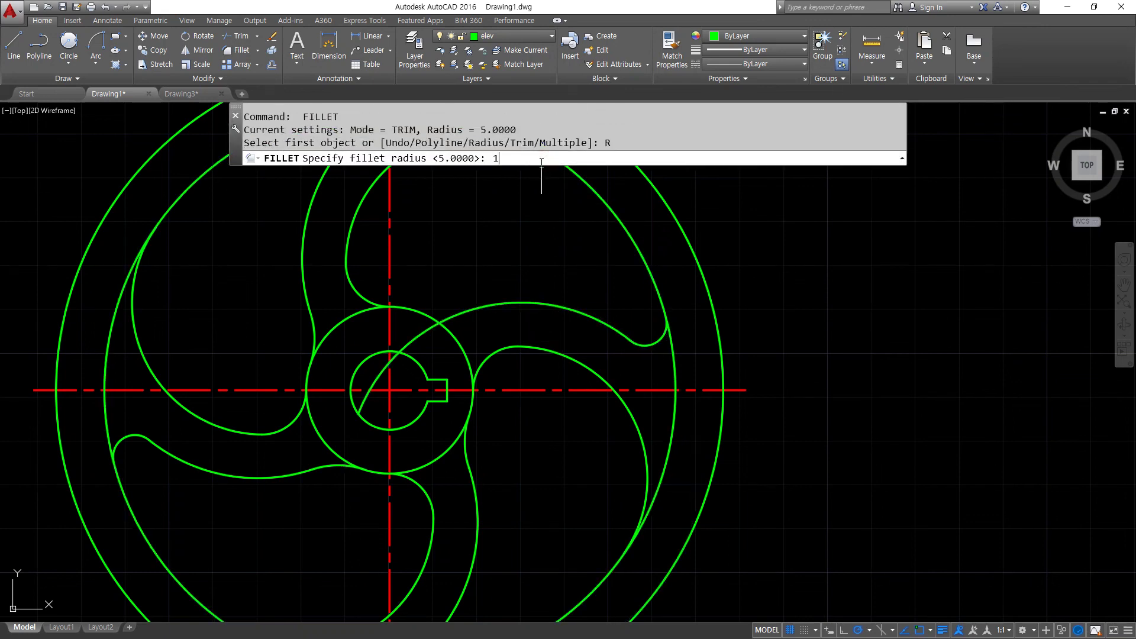
type("9")
key("Return")
left_click(477, 306)
left_click(426, 315)
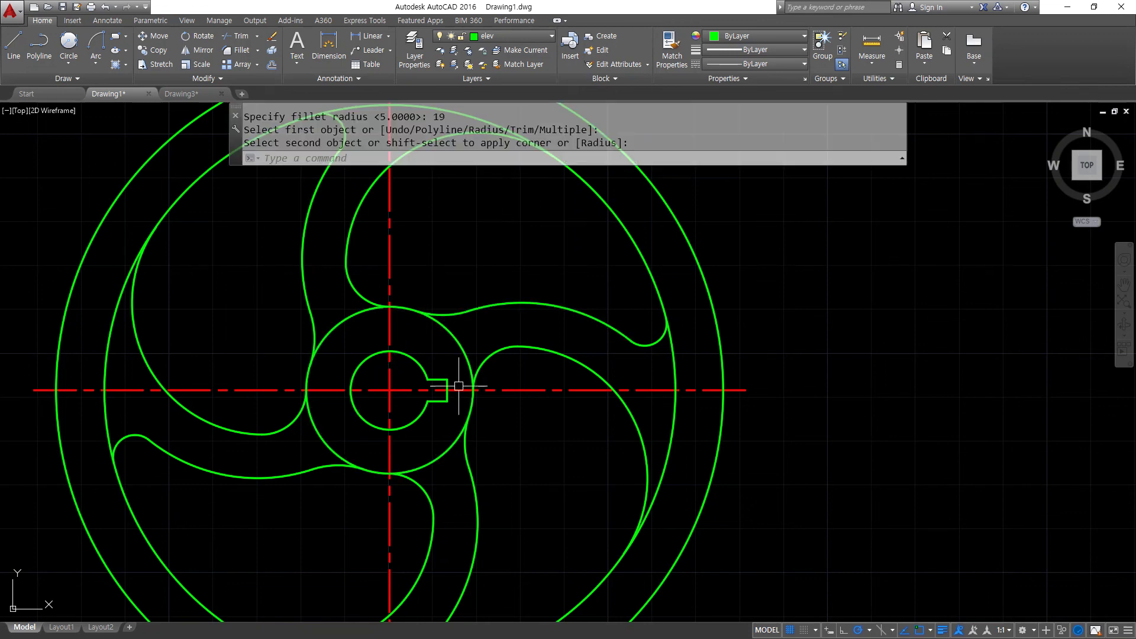
scroll(491, 391, "down", 4)
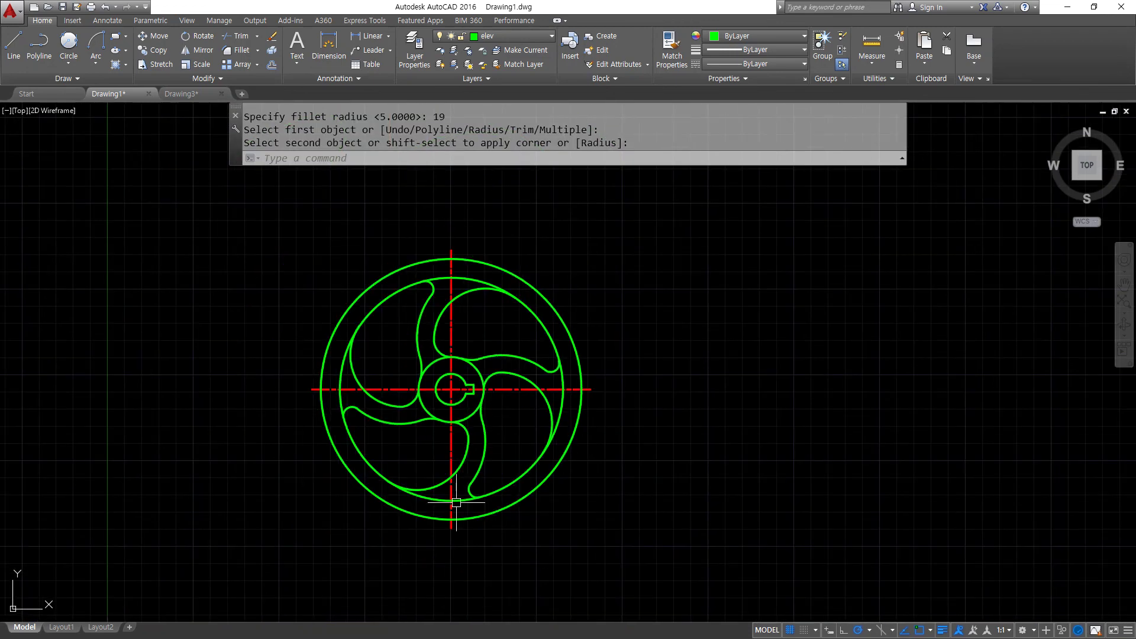